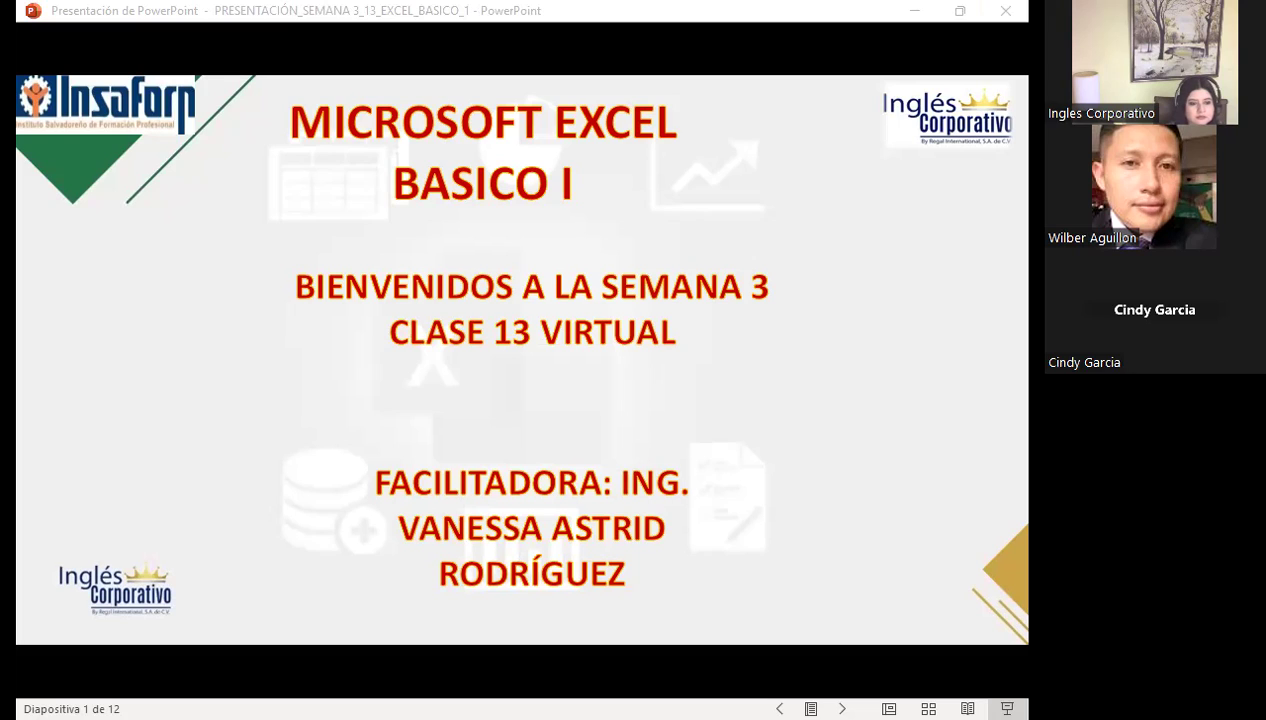
Step: Focus the presentation, step to the SESIÓN 13 slide, and return to the title slide
{"action": "left_click", "coordinate": [633, 610]}
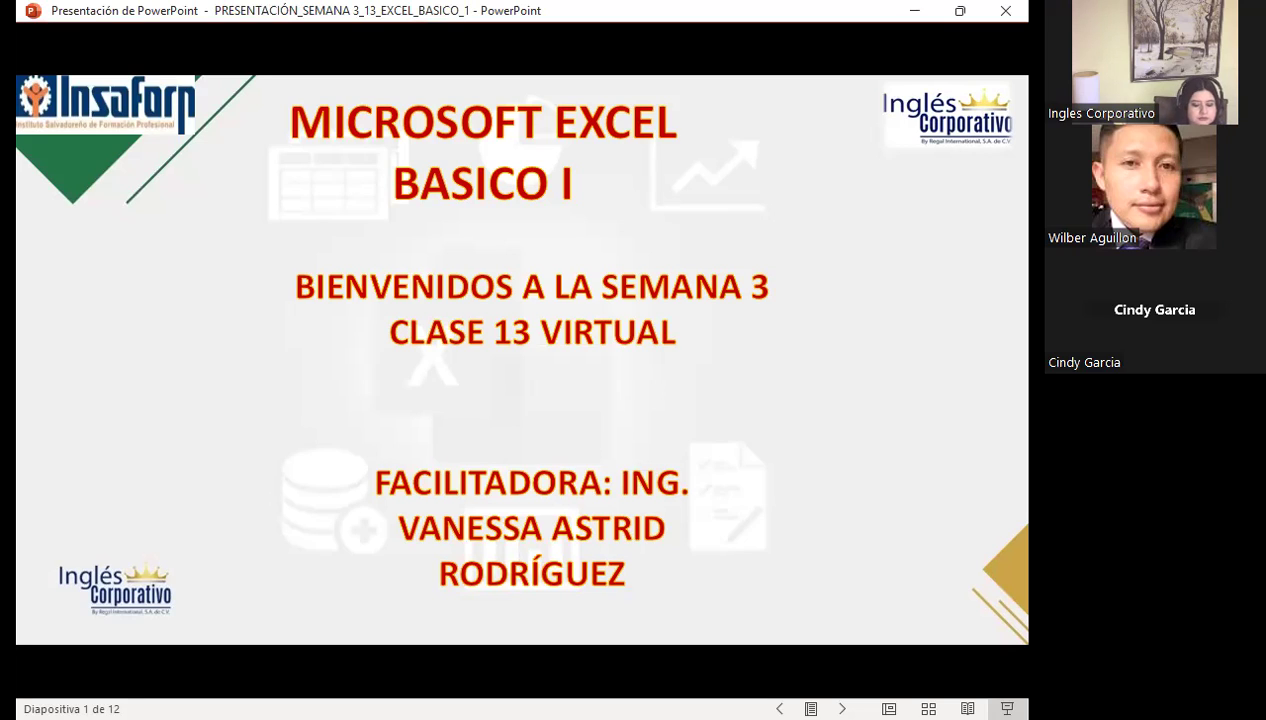
{"action": "key", "text": "Right"}
{"action": "key", "text": "Left"}
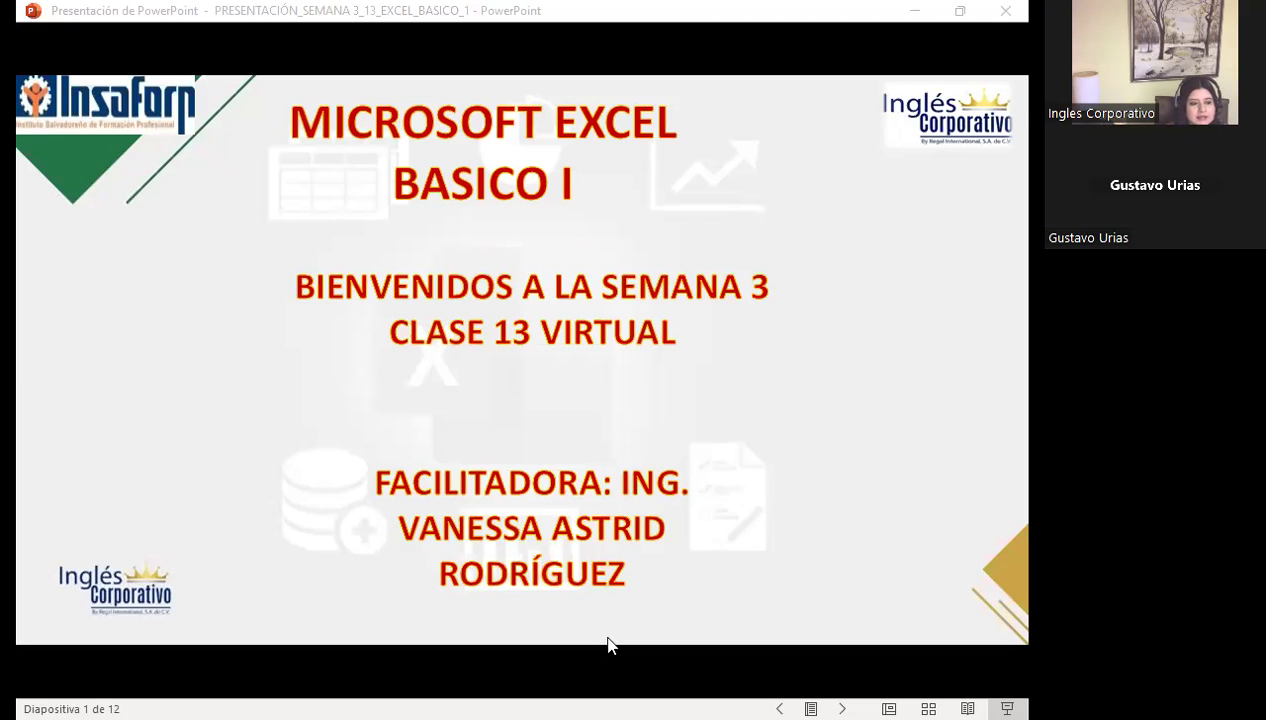
Step: Scroll up and down the Excel Básico course outline to review the Sección 3 homework
{"action": "scroll", "coordinate": [274, 486], "scroll_direction": "down", "scroll_amount": 2}
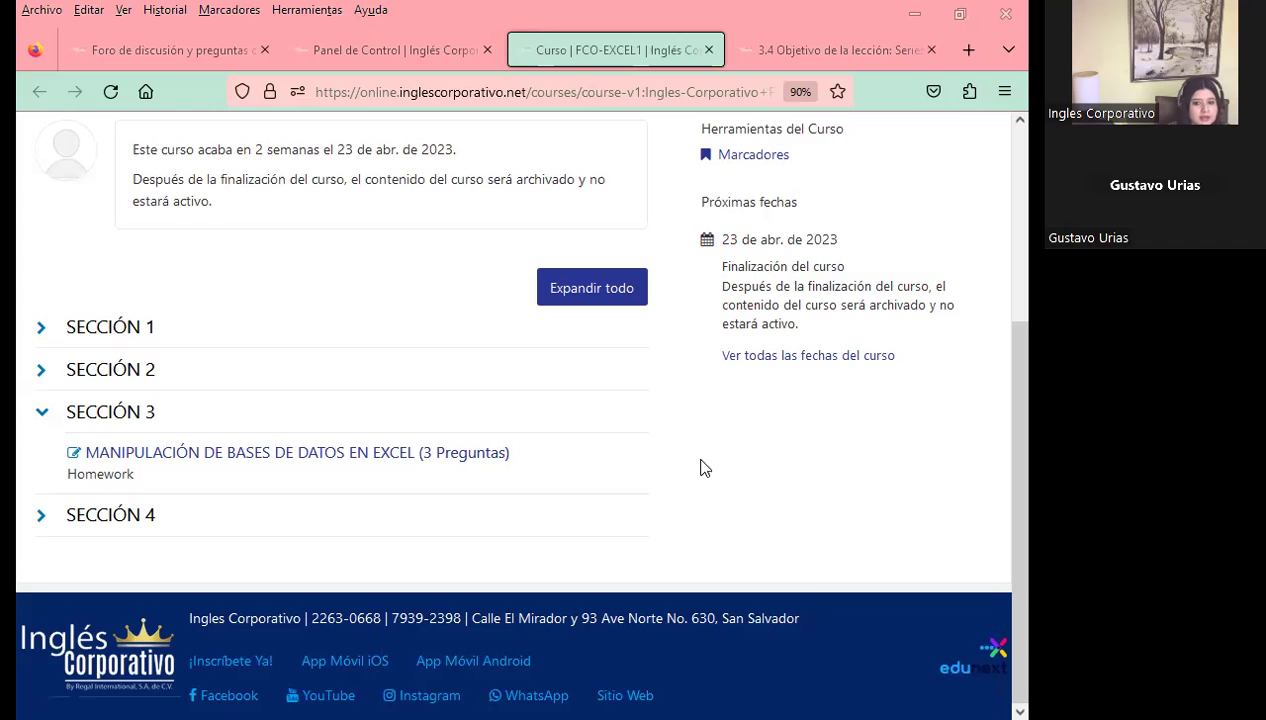
{"action": "scroll", "coordinate": [690, 435], "scroll_direction": "up", "scroll_amount": 3}
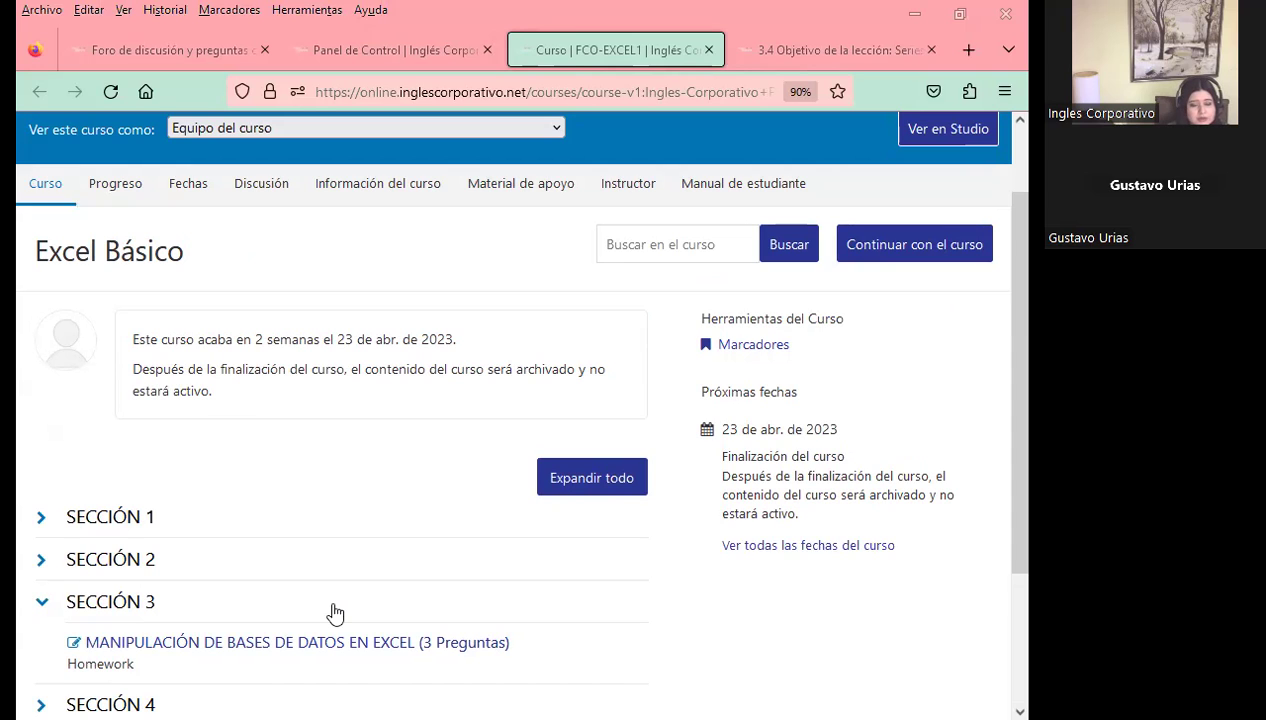
{"action": "scroll", "coordinate": [706, 522], "scroll_direction": "down", "scroll_amount": 2}
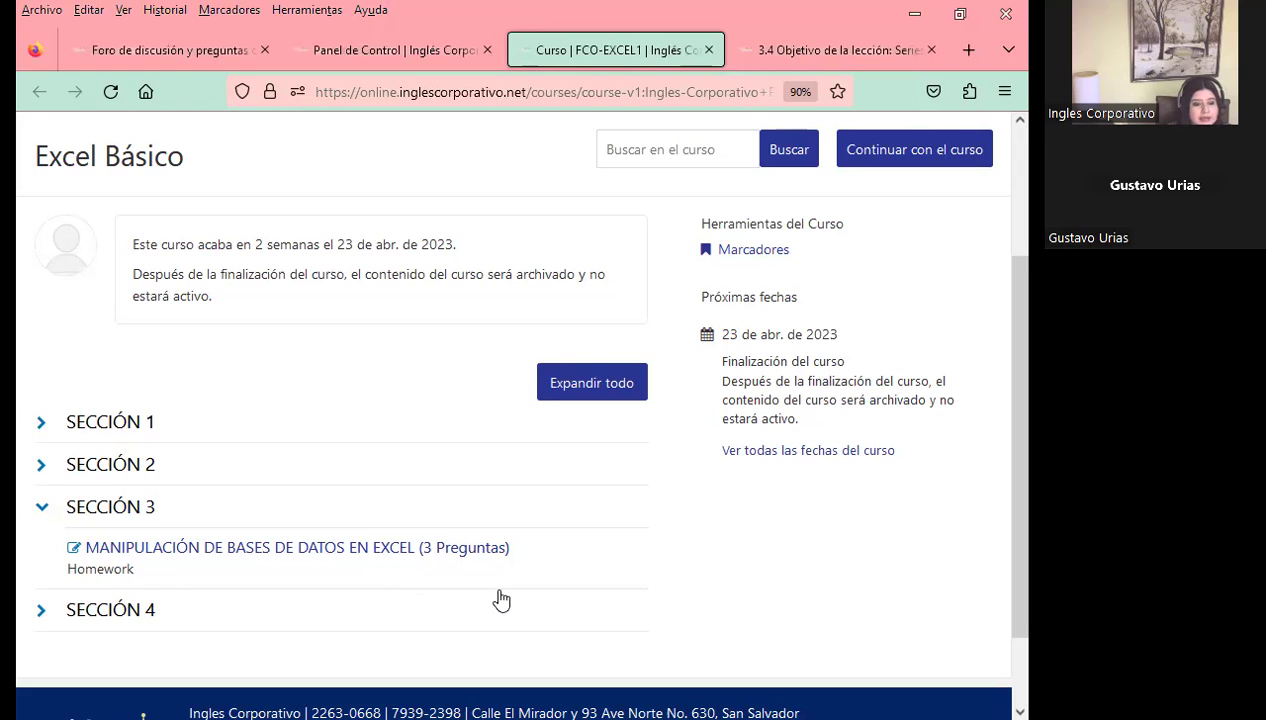
{"action": "scroll", "coordinate": [497, 599], "scroll_direction": "up", "scroll_amount": 3}
{"action": "left_click", "coordinate": [788, 46]}
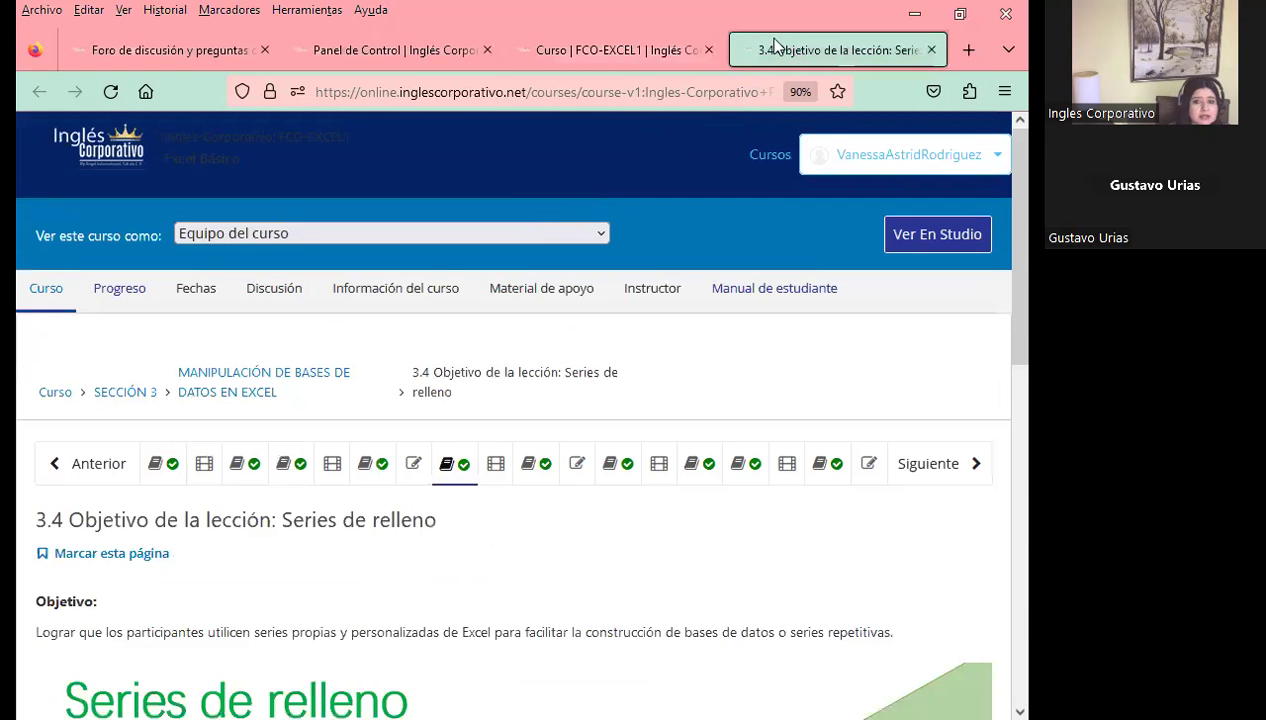
{"action": "scroll", "coordinate": [470, 535], "scroll_direction": "down", "scroll_amount": 3}
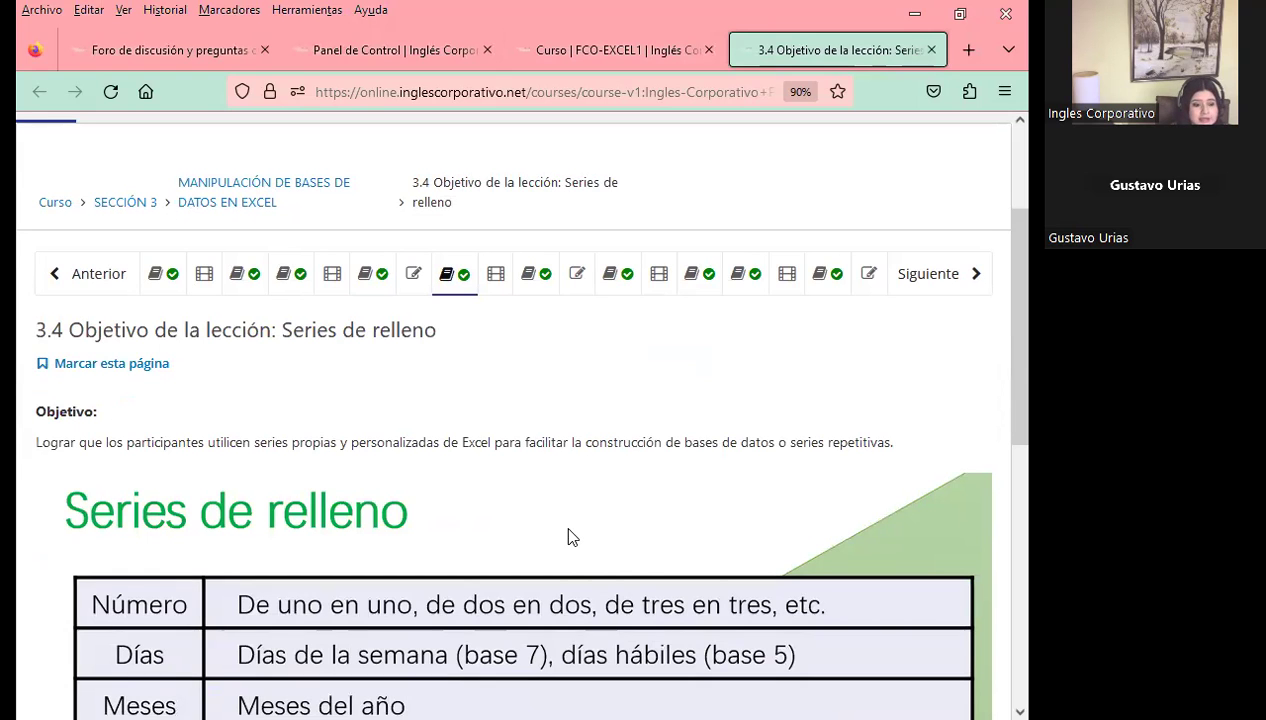
{"action": "scroll", "coordinate": [567, 537], "scroll_direction": "down", "scroll_amount": 3}
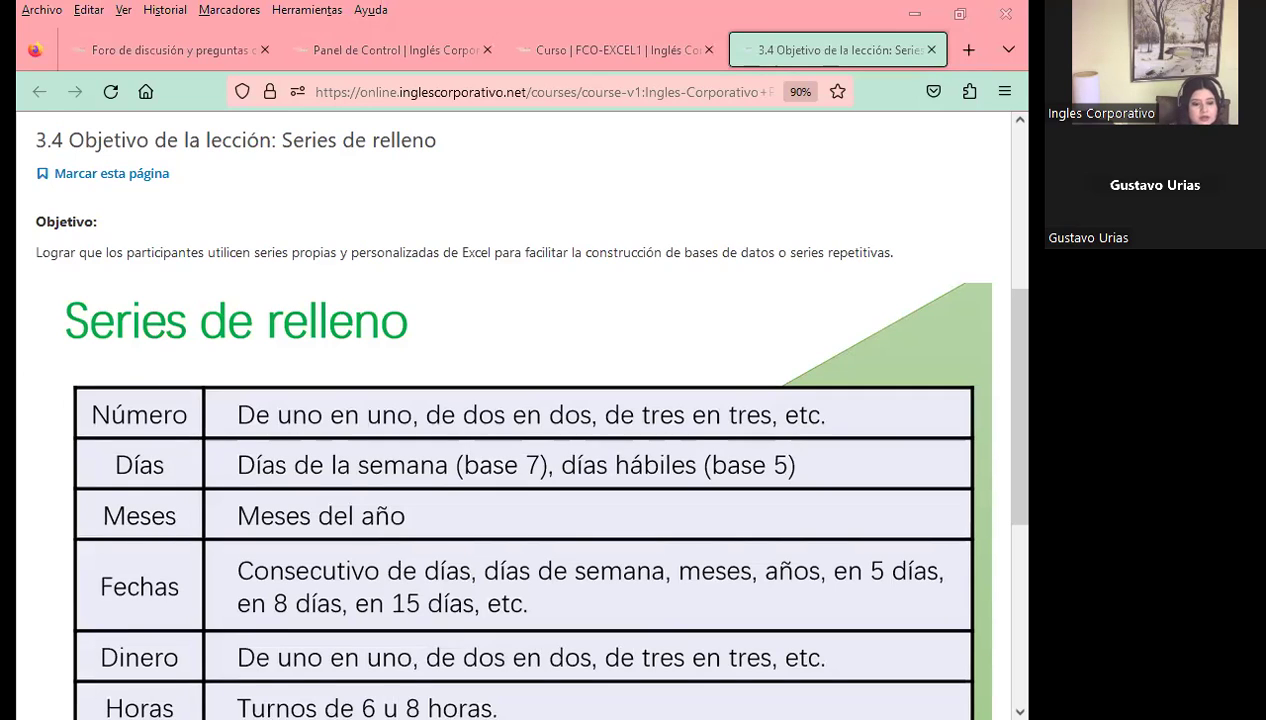
{"action": "scroll", "coordinate": [444, 470], "scroll_direction": "down", "scroll_amount": 2}
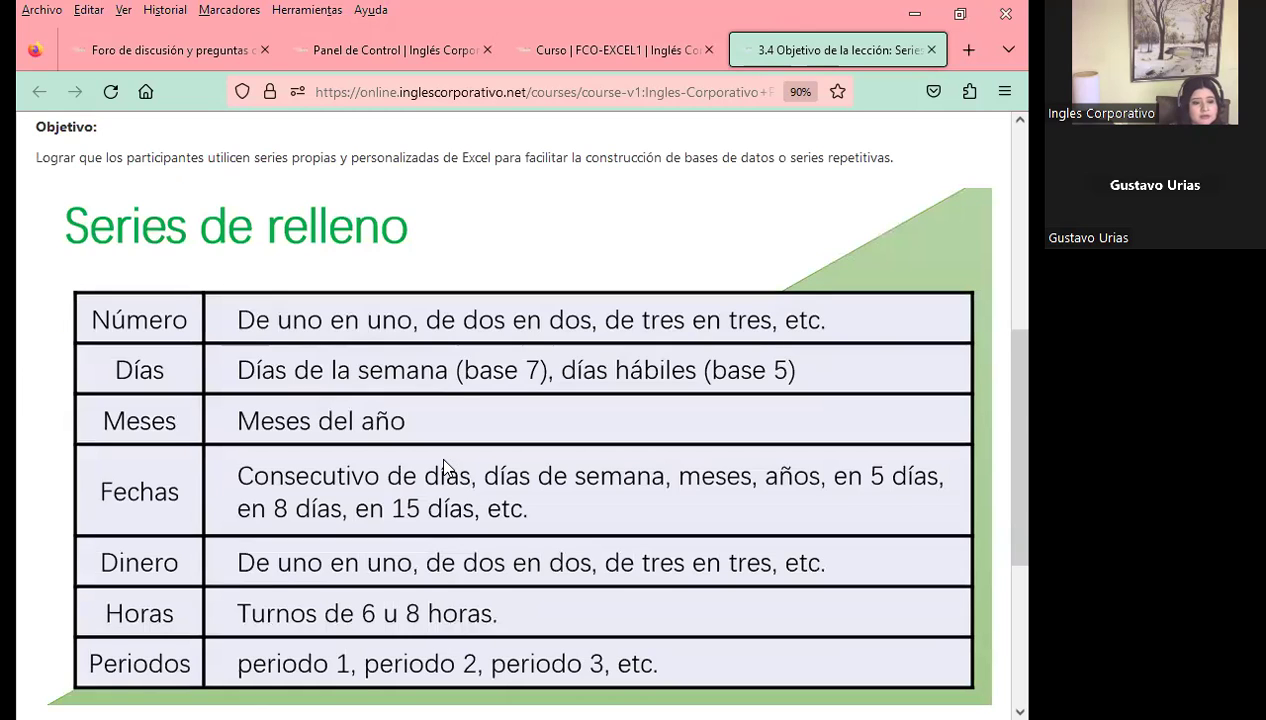
{"action": "scroll", "coordinate": [431, 458], "scroll_direction": "down", "scroll_amount": 2}
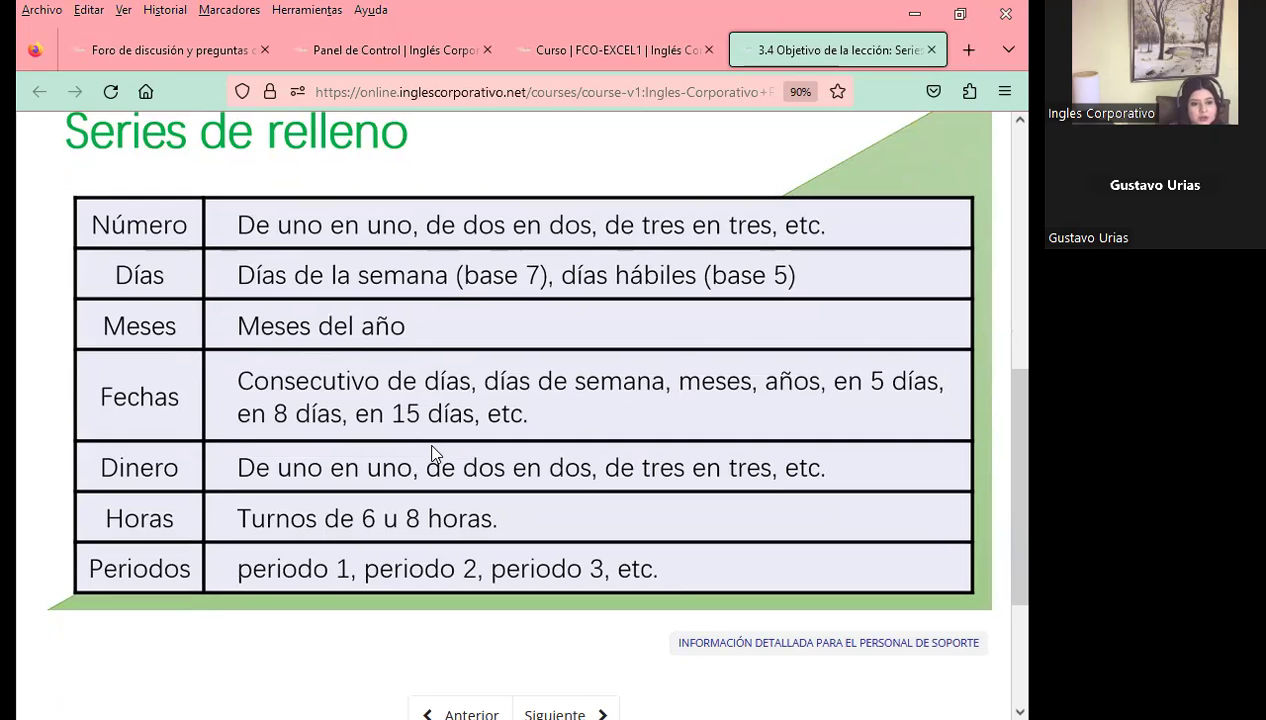
{"action": "scroll", "coordinate": [452, 432], "scroll_direction": "up", "scroll_amount": 2}
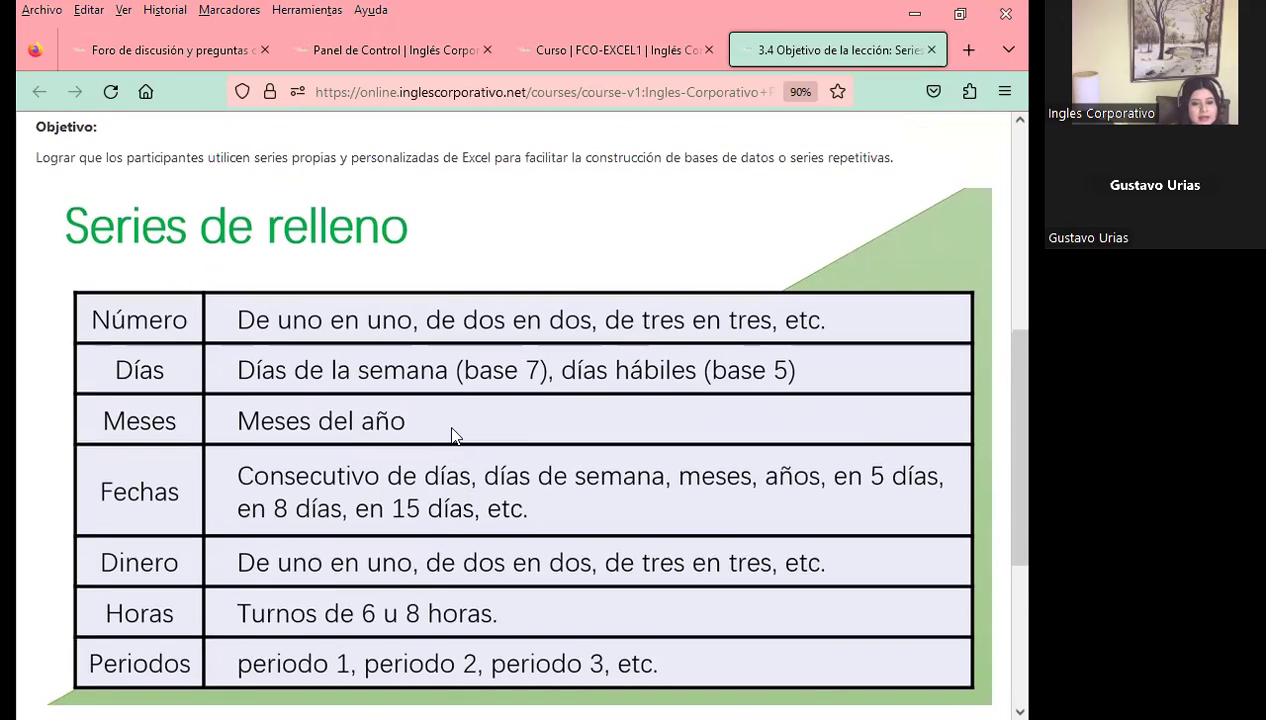
{"action": "scroll", "coordinate": [523, 460], "scroll_direction": "up", "scroll_amount": 2}
{"action": "scroll", "coordinate": [527, 450], "scroll_direction": "up", "scroll_amount": 1}
{"action": "scroll", "coordinate": [530, 444], "scroll_direction": "up", "scroll_amount": 2}
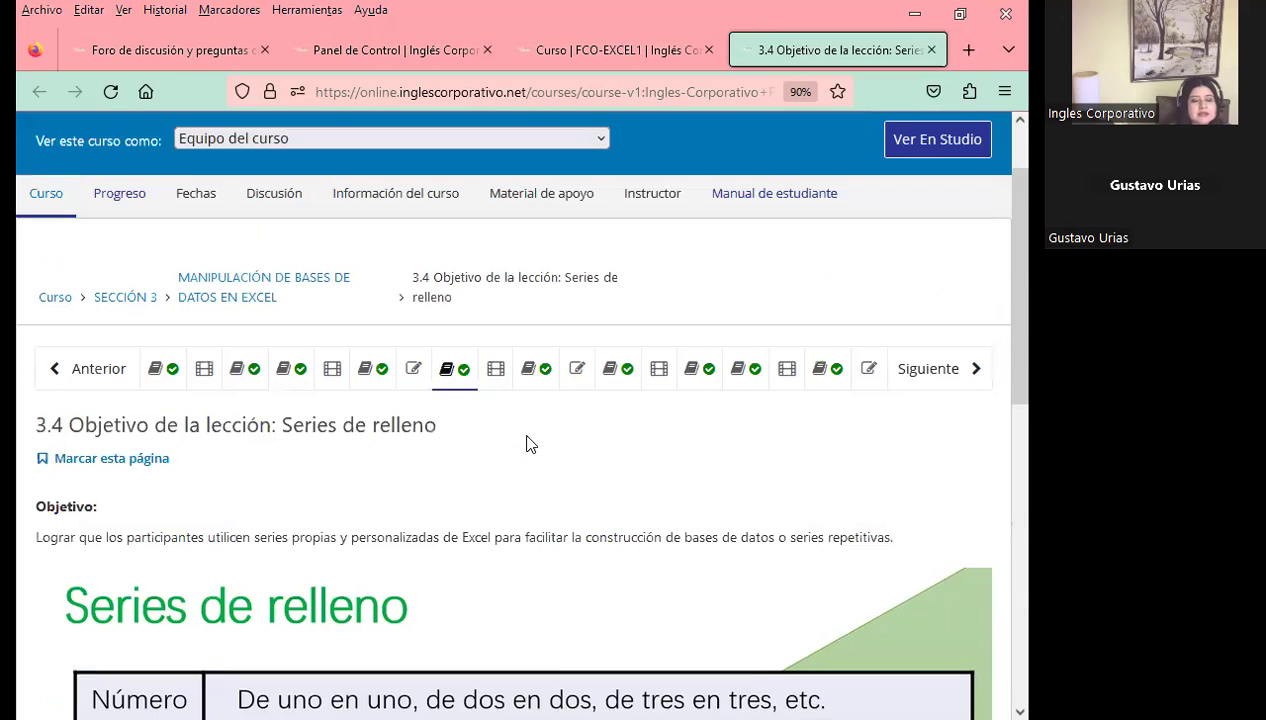
{"action": "scroll", "coordinate": [556, 502], "scroll_direction": "down", "scroll_amount": 2}
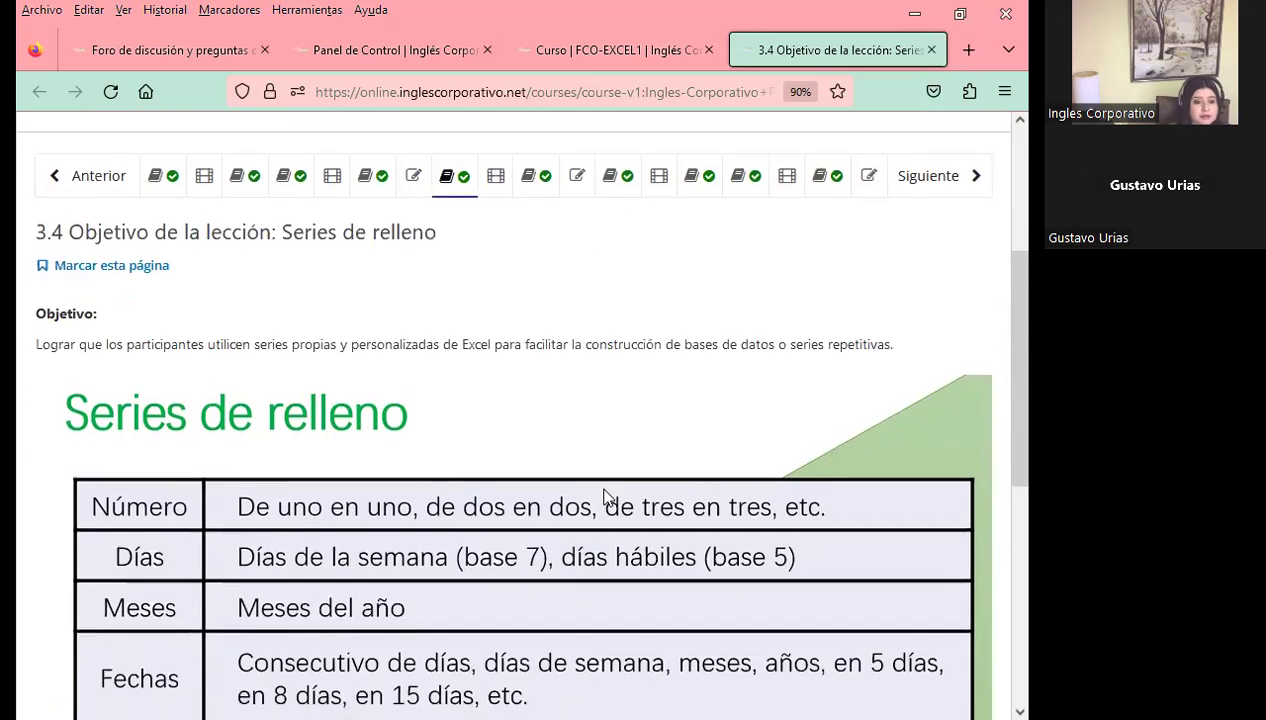
{"action": "scroll", "coordinate": [603, 496], "scroll_direction": "down", "scroll_amount": 1}
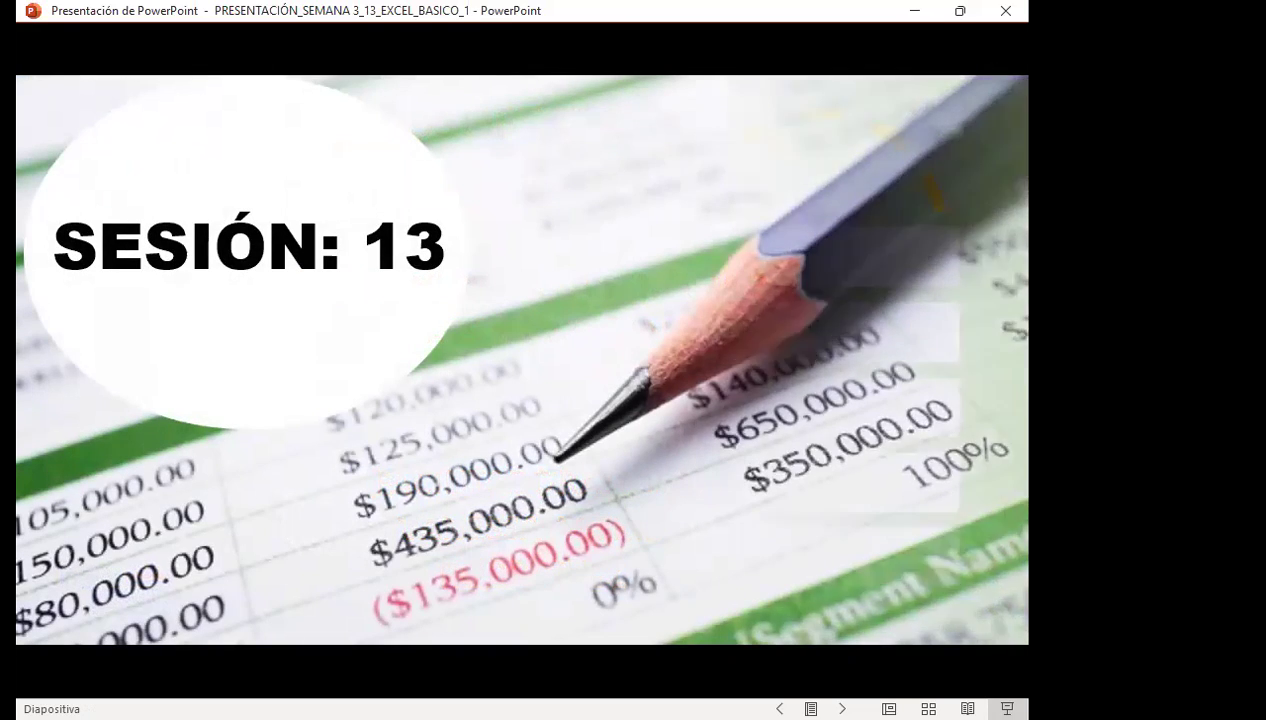
Step: Advance the week 3 Excel slideshow to the AGENDA slide
{"action": "key", "text": "Right"}
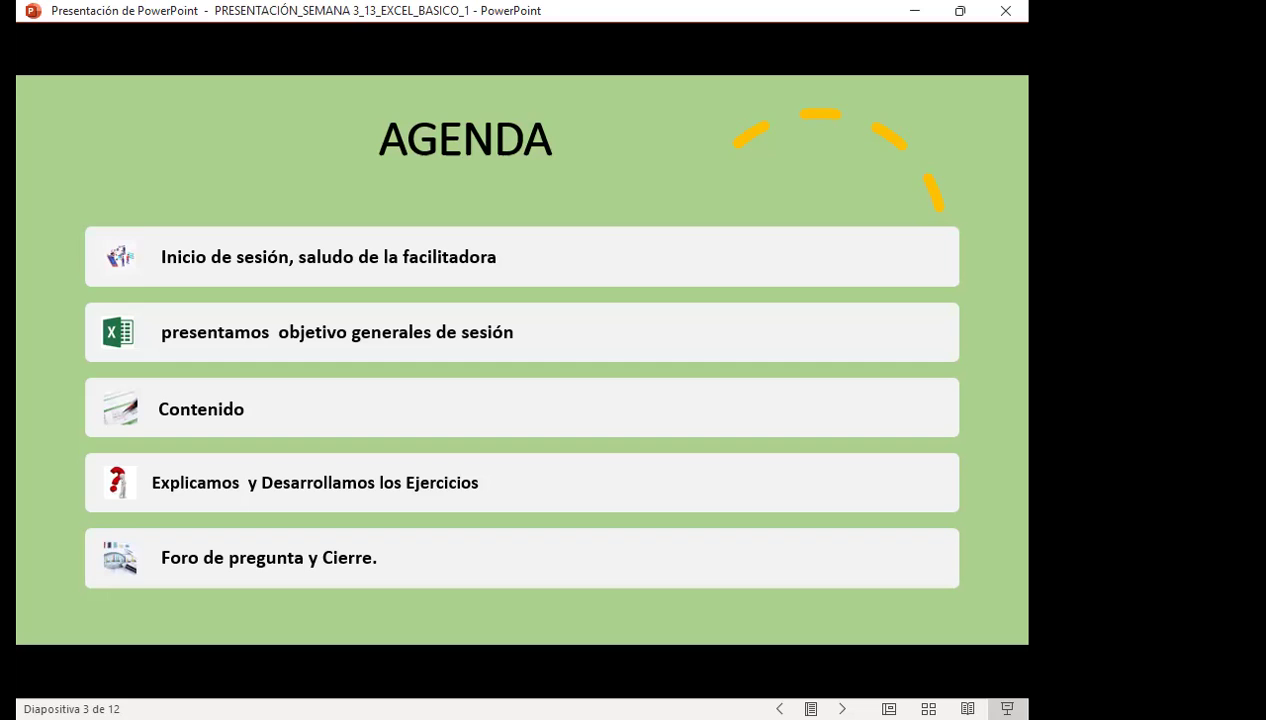
{"action": "key", "text": "Right"}
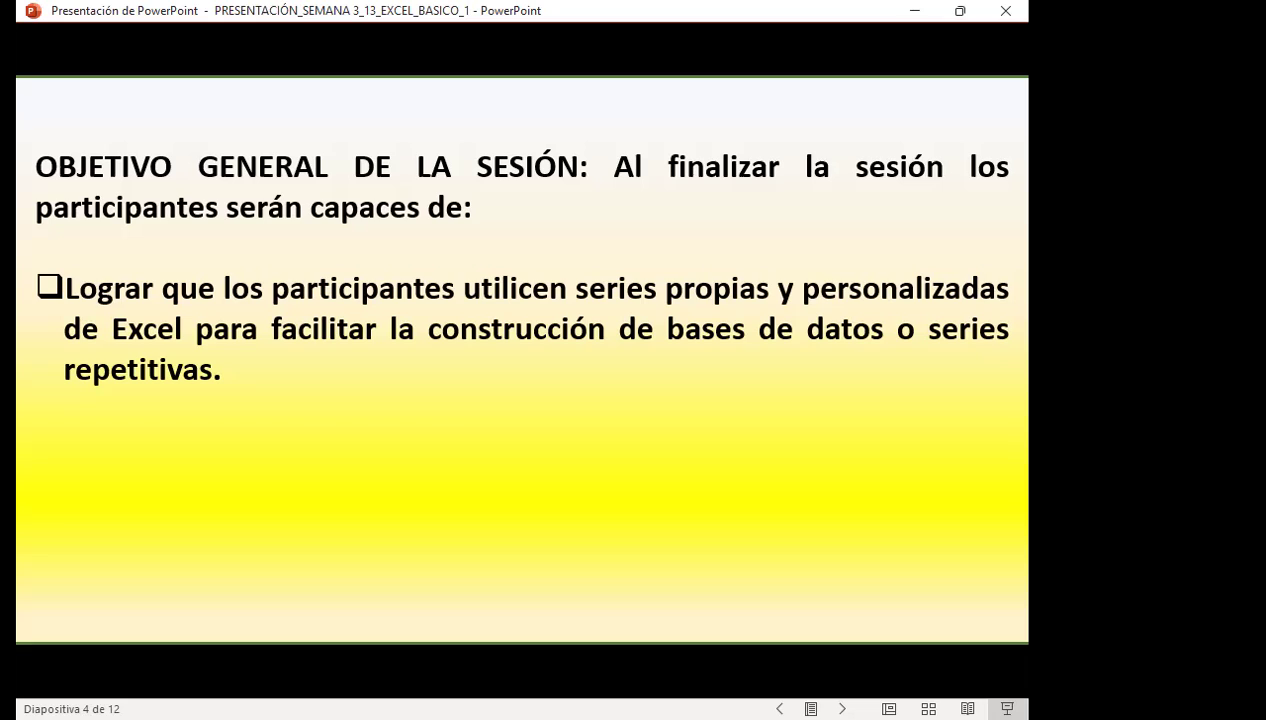
Step: Advance the slideshow to slide 5 on creating series with fill and autofill
{"action": "key", "text": "Right"}
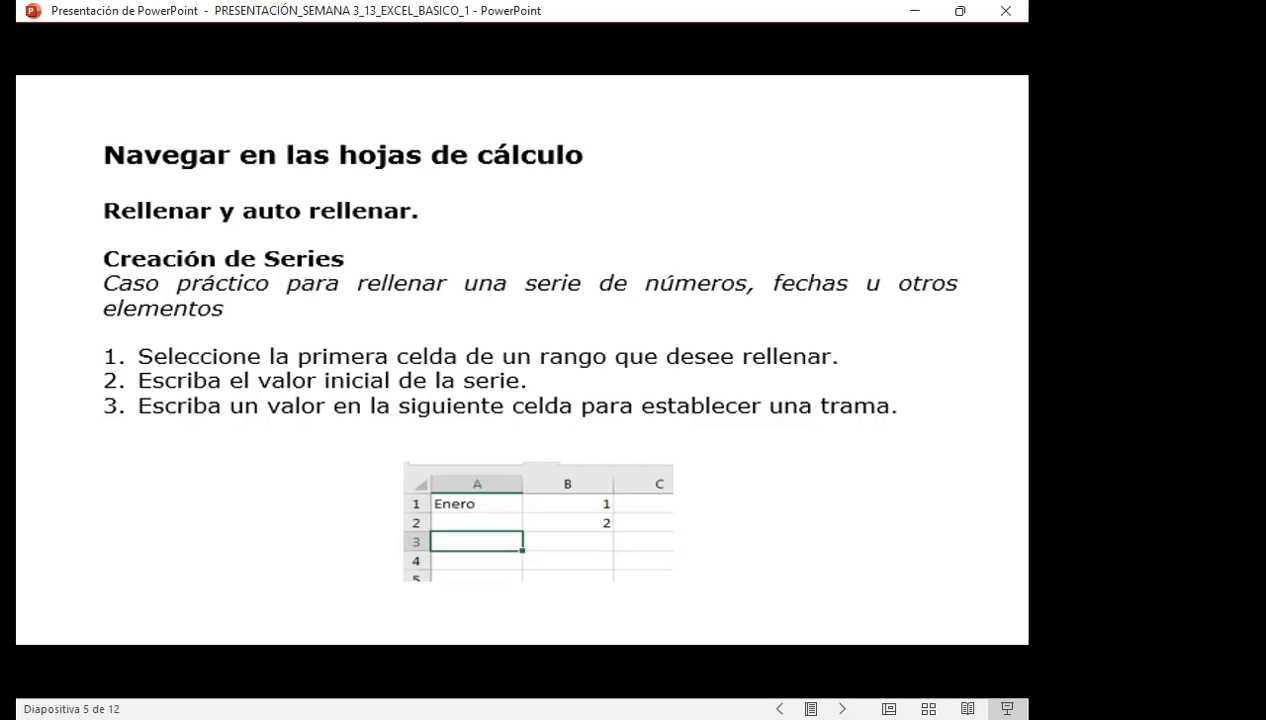
Step: Advance to slide 6, on how the first two values set the series pattern
{"action": "key", "text": "Right"}
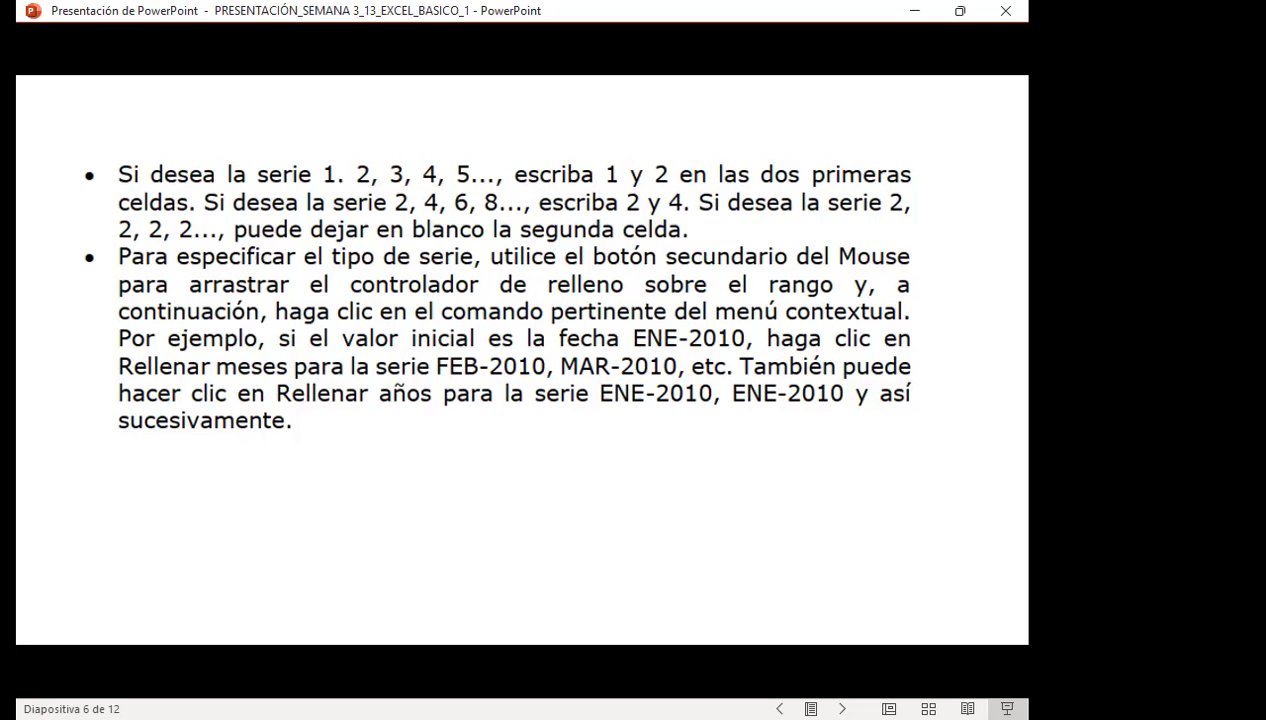
Step: Advance to slide 7, covering the Serie command and the fill handle
{"action": "key", "text": "Right"}
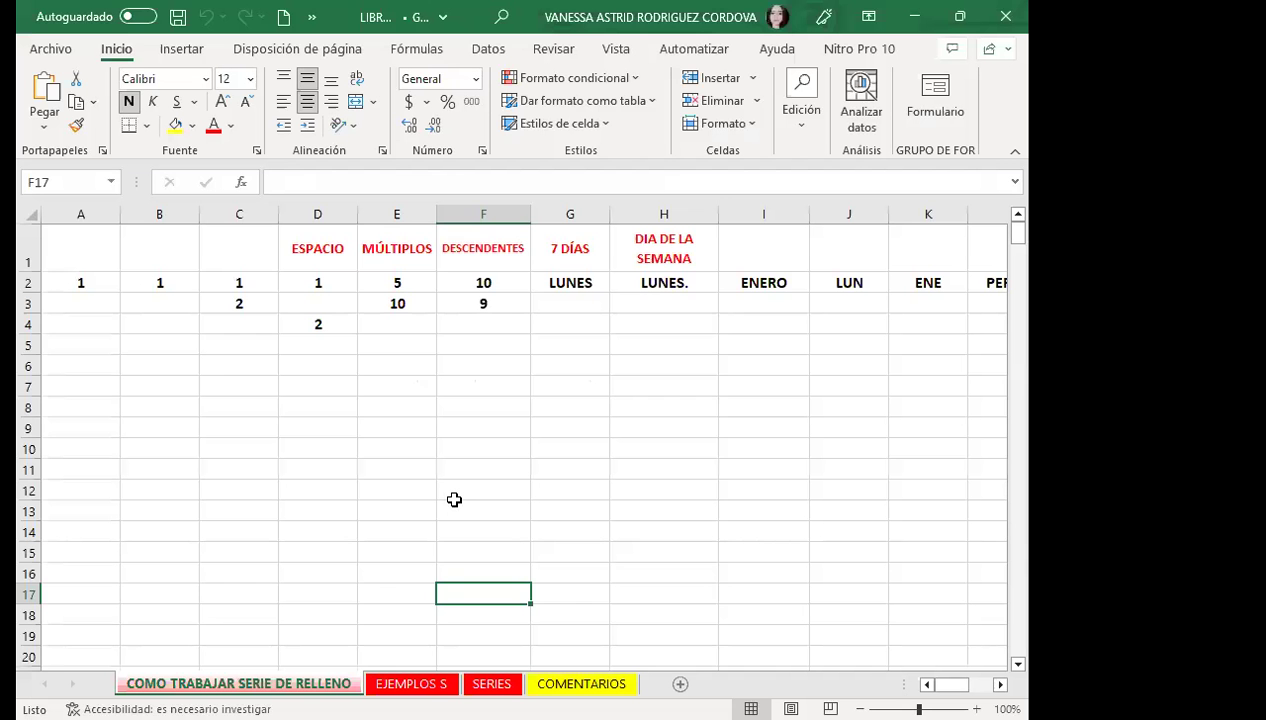
Step: Bring up the Excel practice sheet, scroll through the example columns to MES and AÑO, then select A2
{"action": "left_click", "coordinate": [250, 410]}
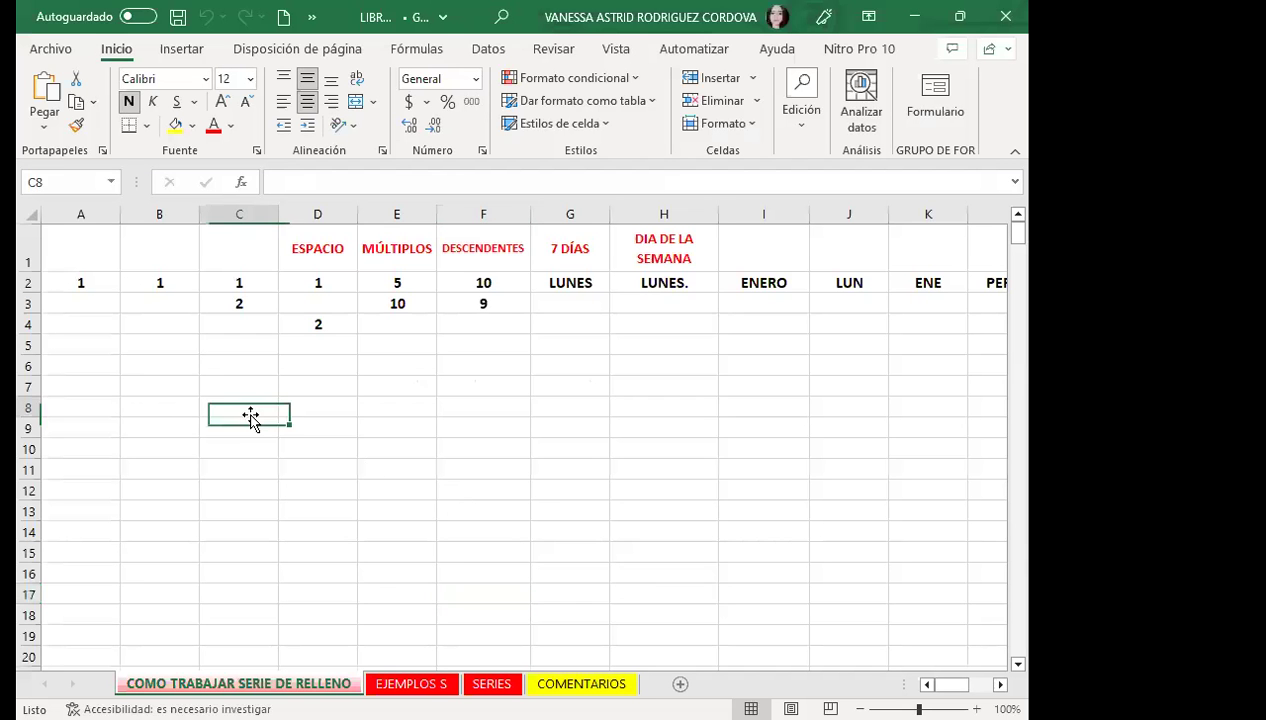
{"action": "left_click", "coordinate": [1000, 684]}
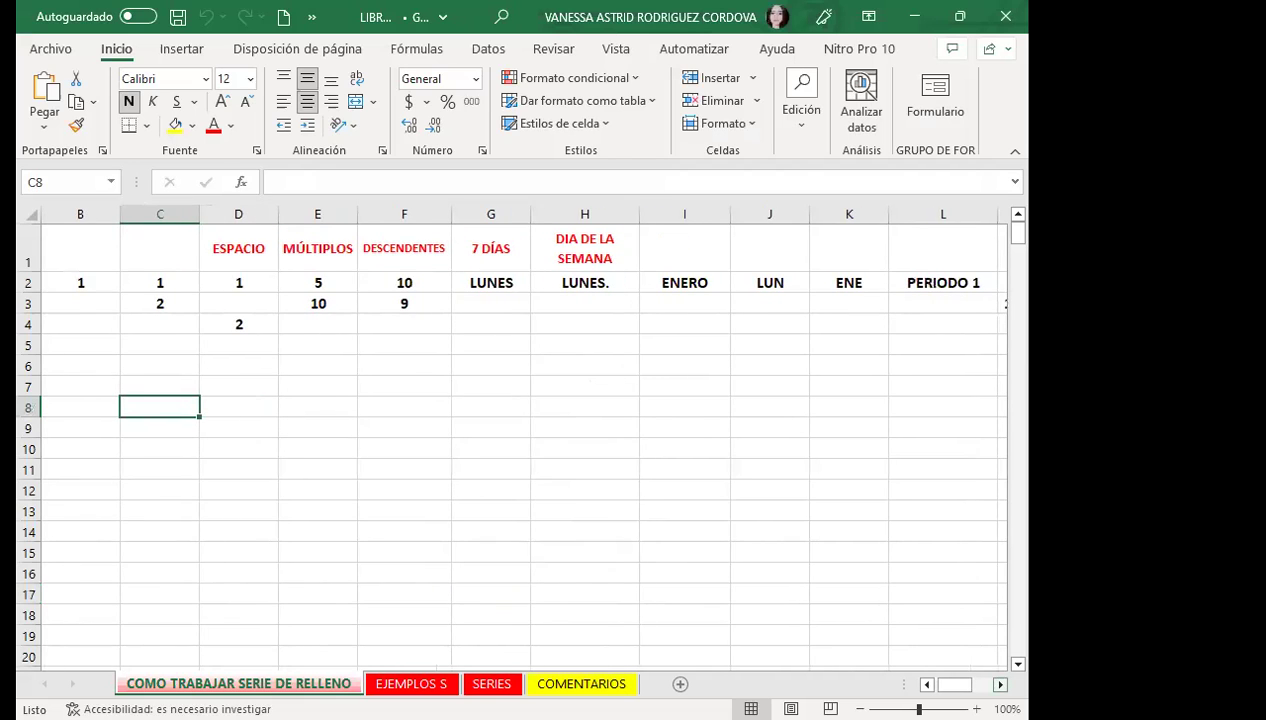
{"action": "left_click", "coordinate": [1000, 684]}
{"action": "left_click", "coordinate": [1000, 684]}
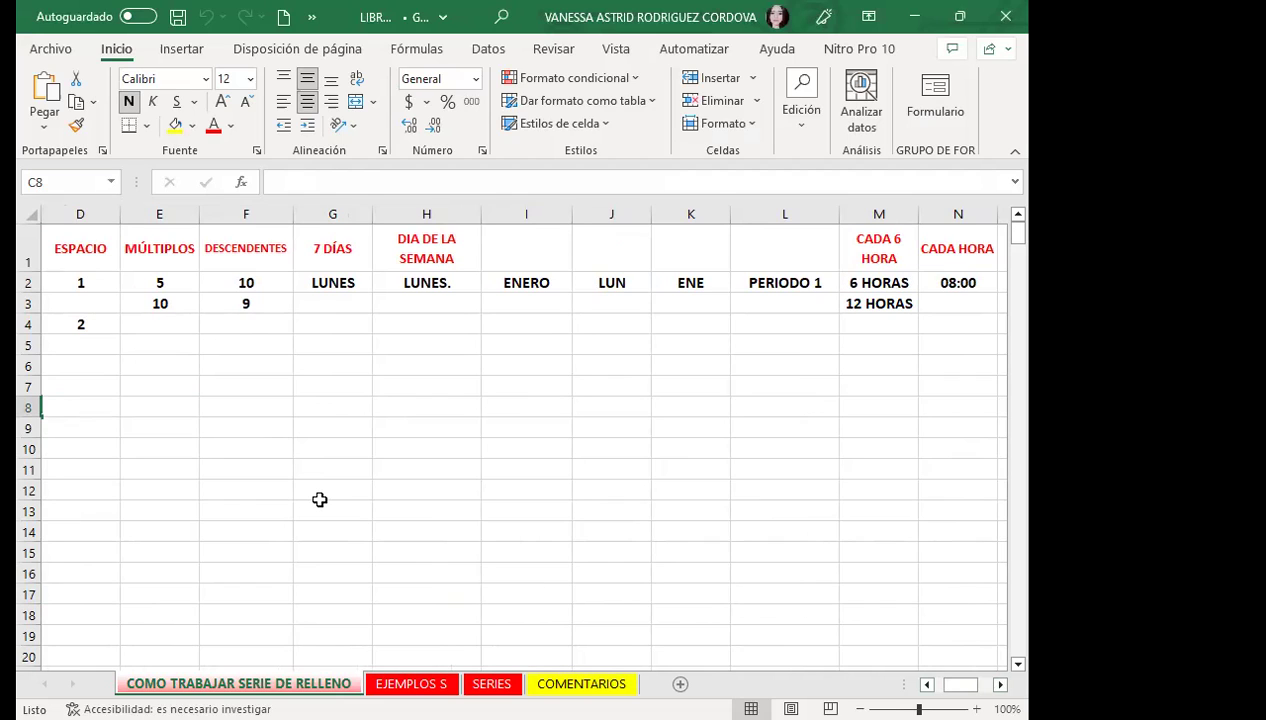
{"action": "left_click", "coordinate": [1000, 684]}
{"action": "left_click", "coordinate": [1000, 684]}
{"action": "left_click", "coordinate": [1000, 684]}
{"action": "left_click", "coordinate": [1000, 684]}
{"action": "left_click", "coordinate": [1000, 684]}
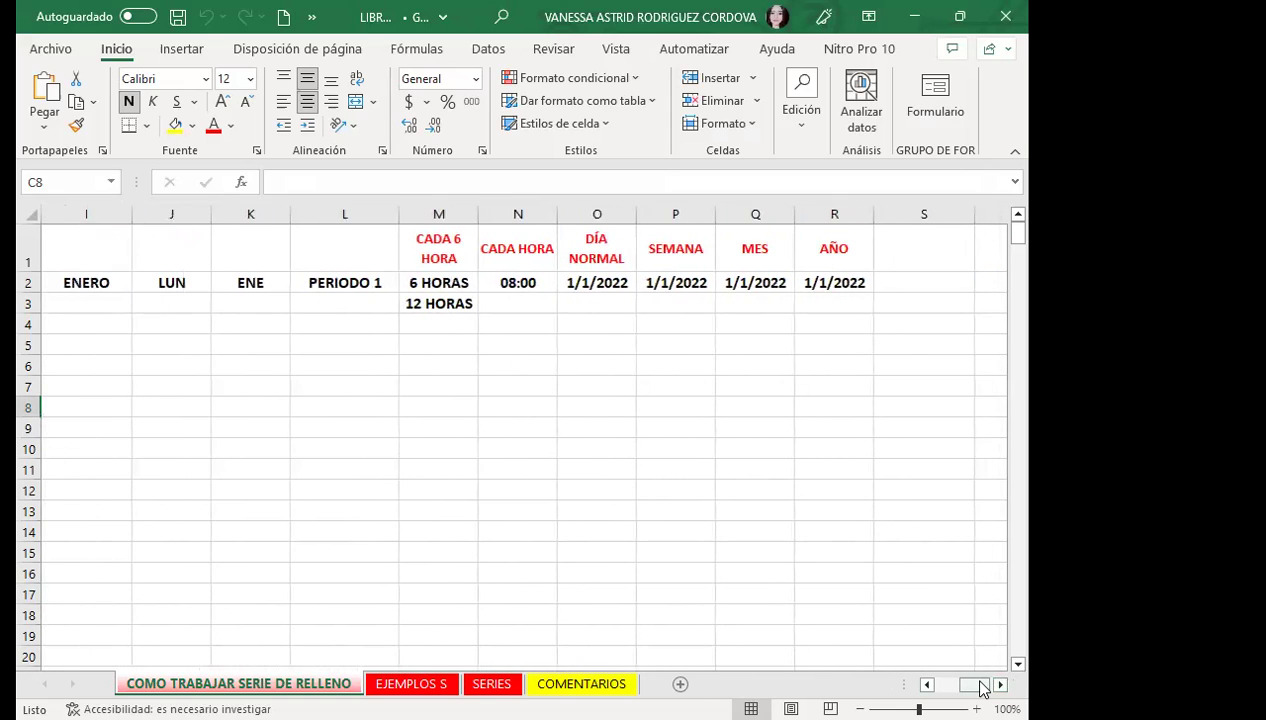
{"action": "left_click_drag", "start_coordinate": [982, 686], "coordinate": [899, 684]}
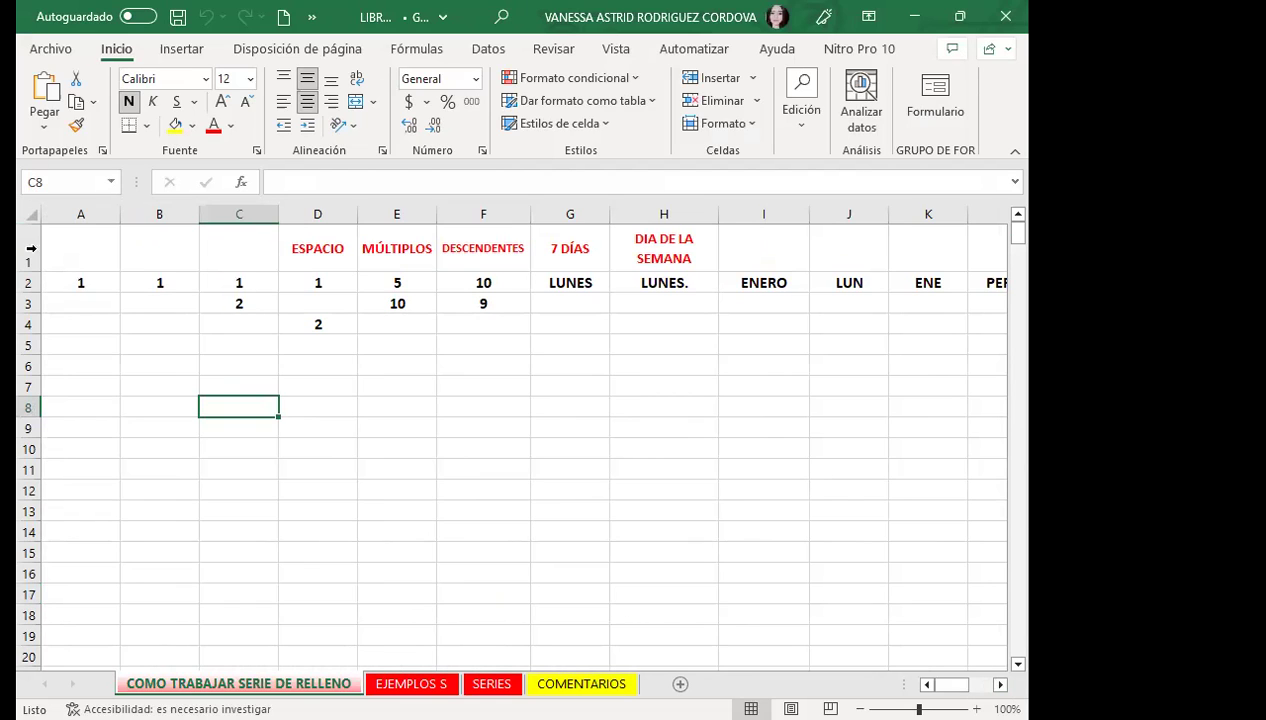
{"action": "left_click", "coordinate": [93, 288]}
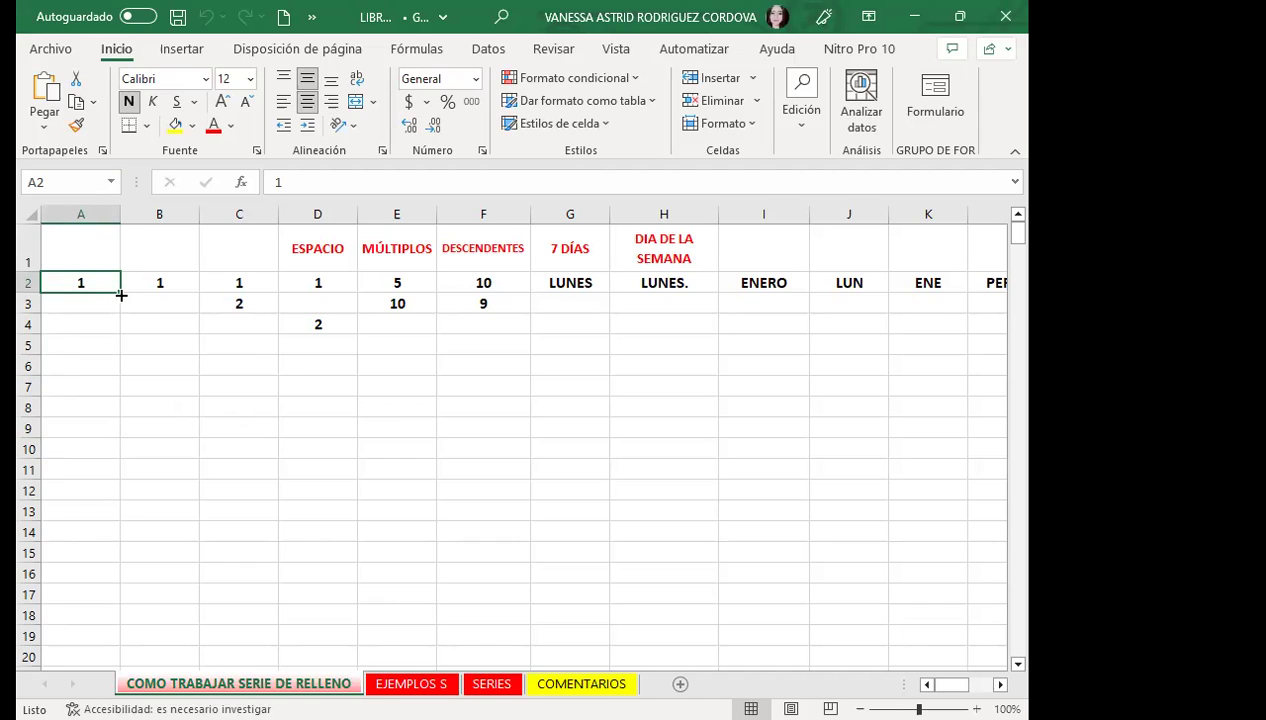
Step: Copy the 1 in A2 down to row 20, keeping the copied values
{"action": "left_click_drag", "start_coordinate": [121, 295], "coordinate": [123, 655]}
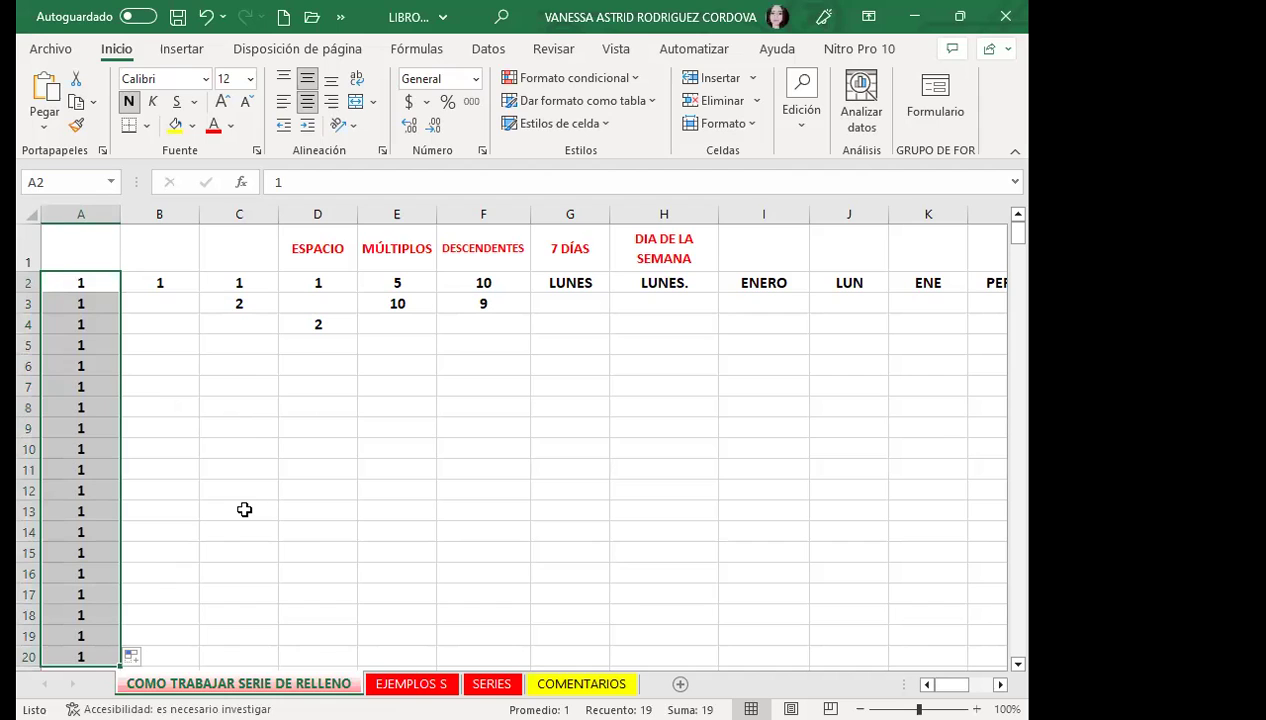
{"action": "scroll", "coordinate": [248, 506], "scroll_direction": "down", "scroll_amount": 1}
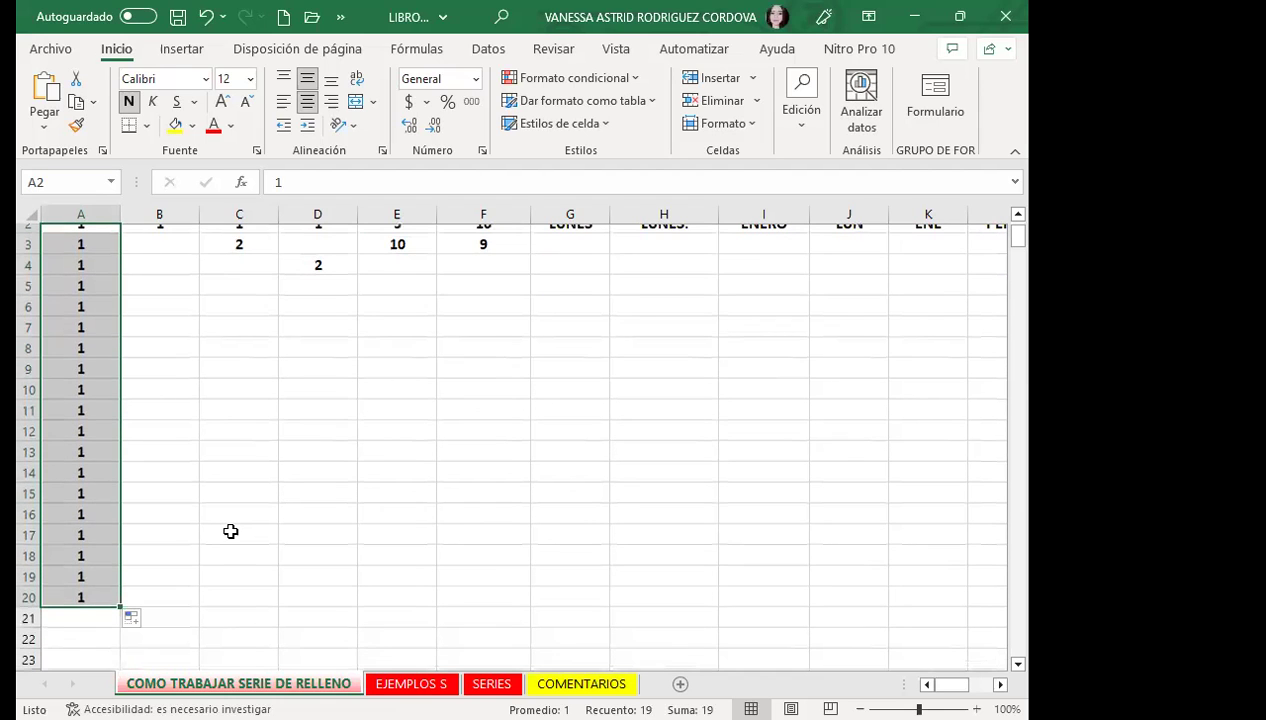
{"action": "left_click", "coordinate": [1017, 214]}
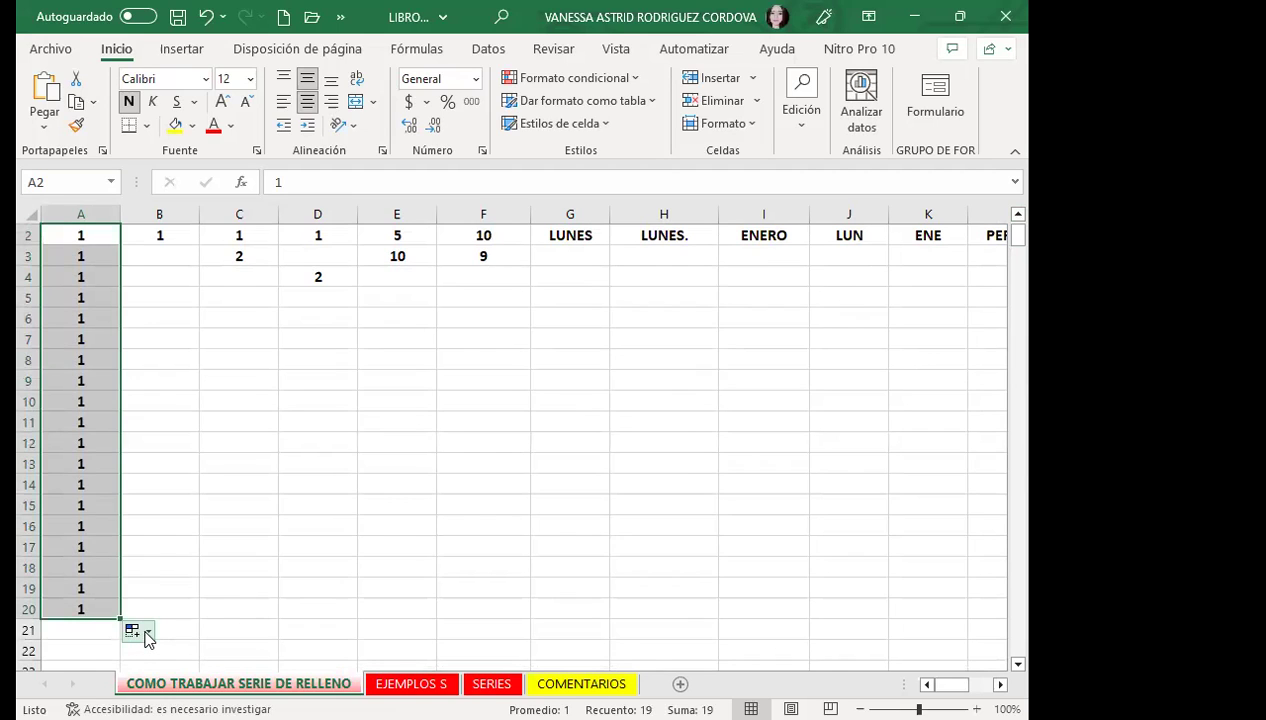
{"action": "left_click", "coordinate": [146, 634]}
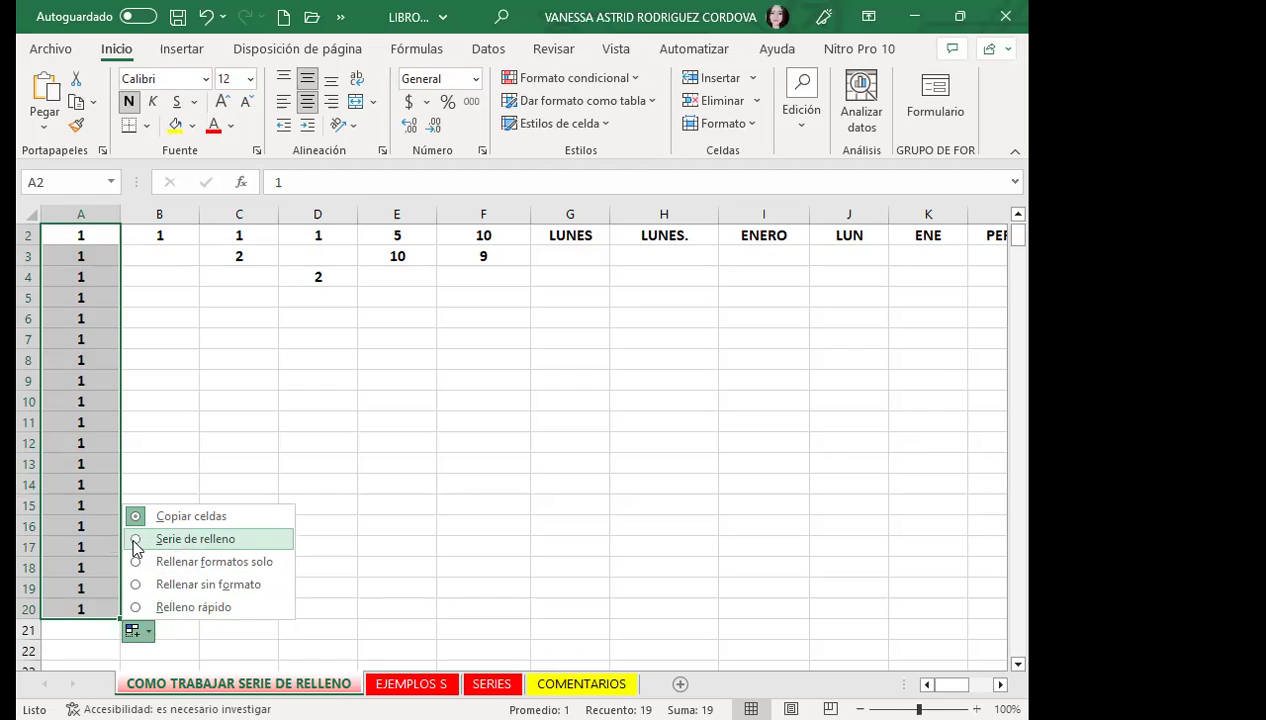
{"action": "left_click", "coordinate": [157, 442]}
Step: Switch column A's fill to Serie de relleno so it counts 1 to 19
{"action": "scroll", "coordinate": [85, 305], "scroll_direction": "up", "scroll_amount": 1}
{"action": "mouse_move", "coordinate": [92, 284]}
{"action": "left_mouse_down"}
{"action": "mouse_move", "coordinate": [60, 628]}
{"action": "mouse_move", "coordinate": [82, 548]}
{"action": "left_mouse_up"}
{"action": "scroll", "coordinate": [86, 505], "scroll_direction": "up", "scroll_amount": 2}
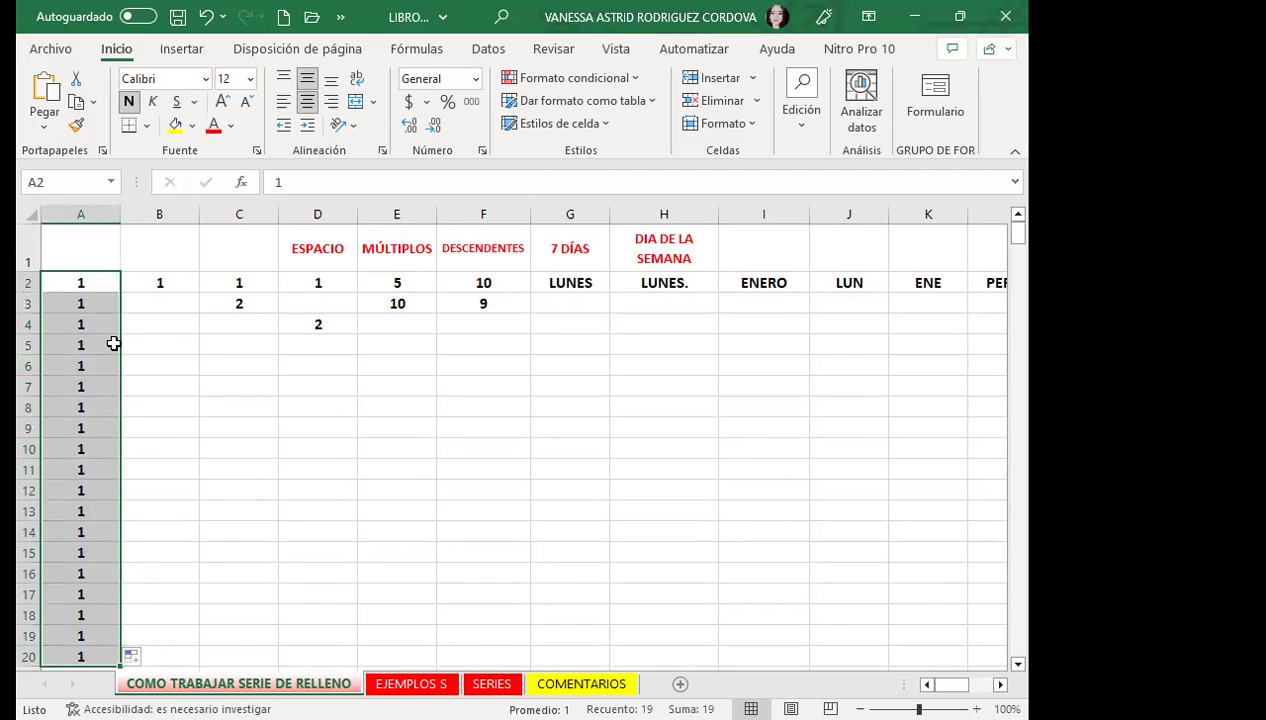
{"action": "scroll", "coordinate": [80, 392], "scroll_direction": "down", "scroll_amount": 2}
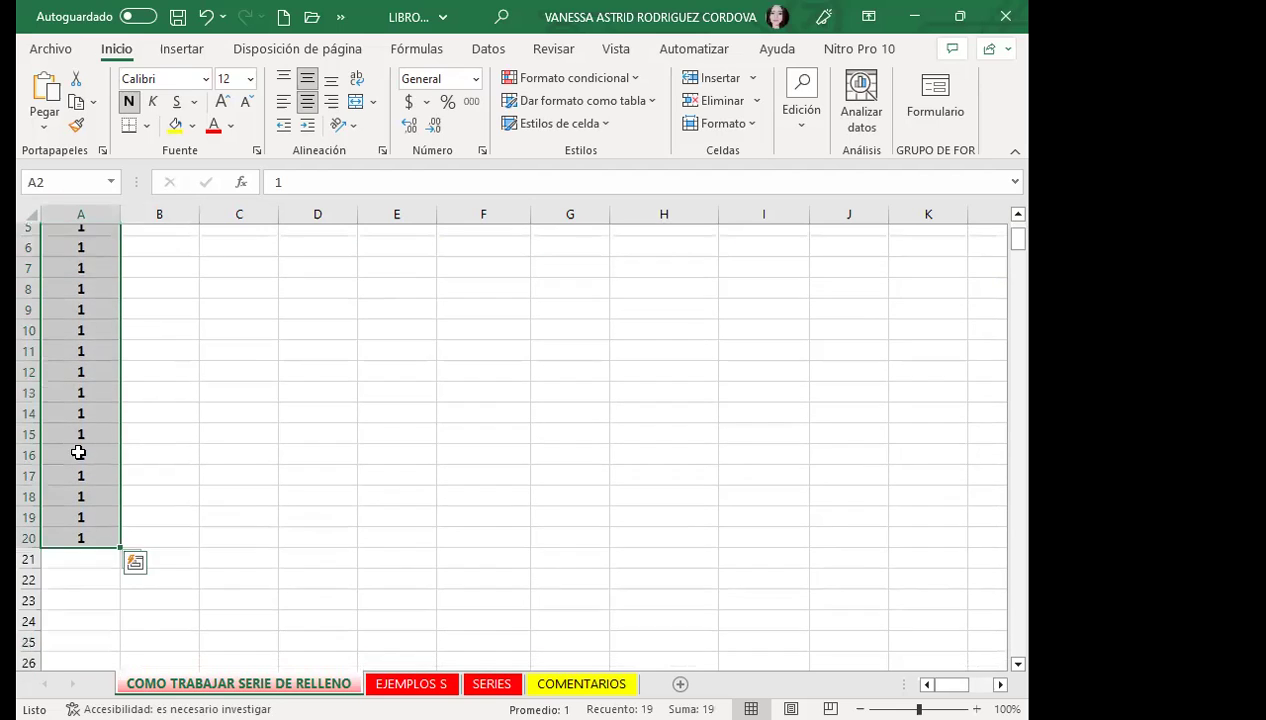
{"action": "left_click", "coordinate": [148, 564]}
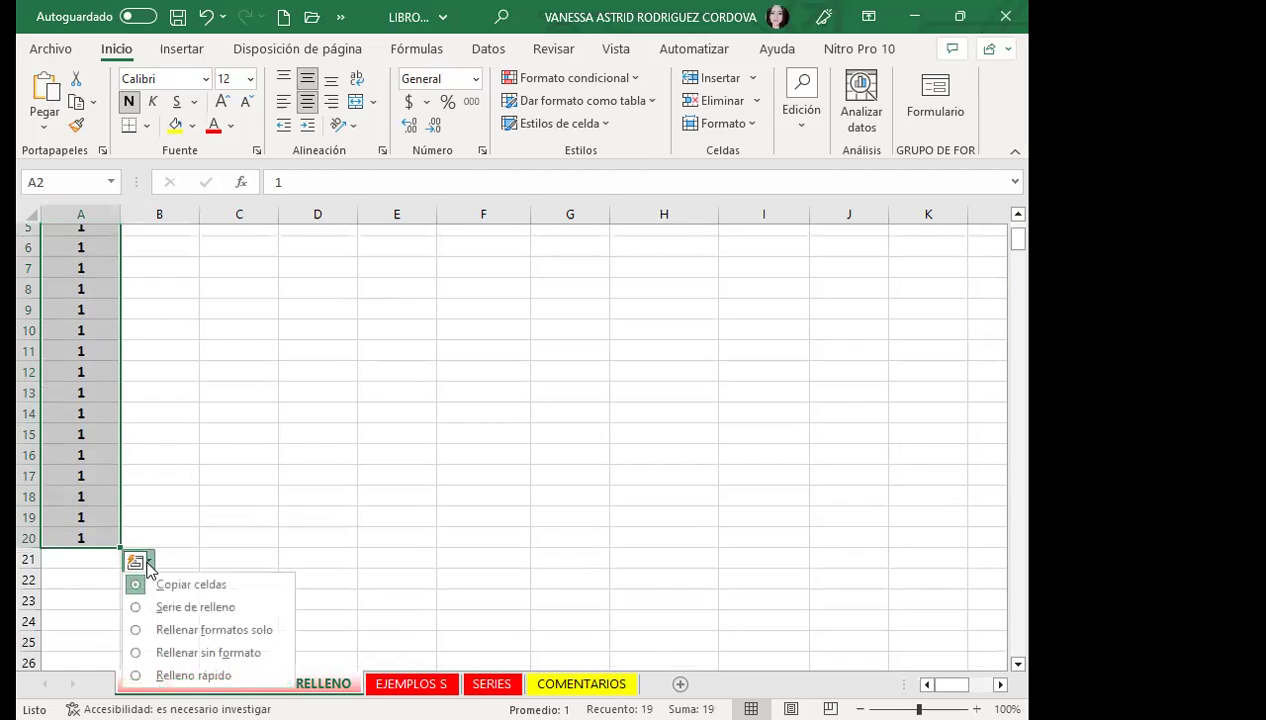
{"action": "left_click", "coordinate": [134, 606]}
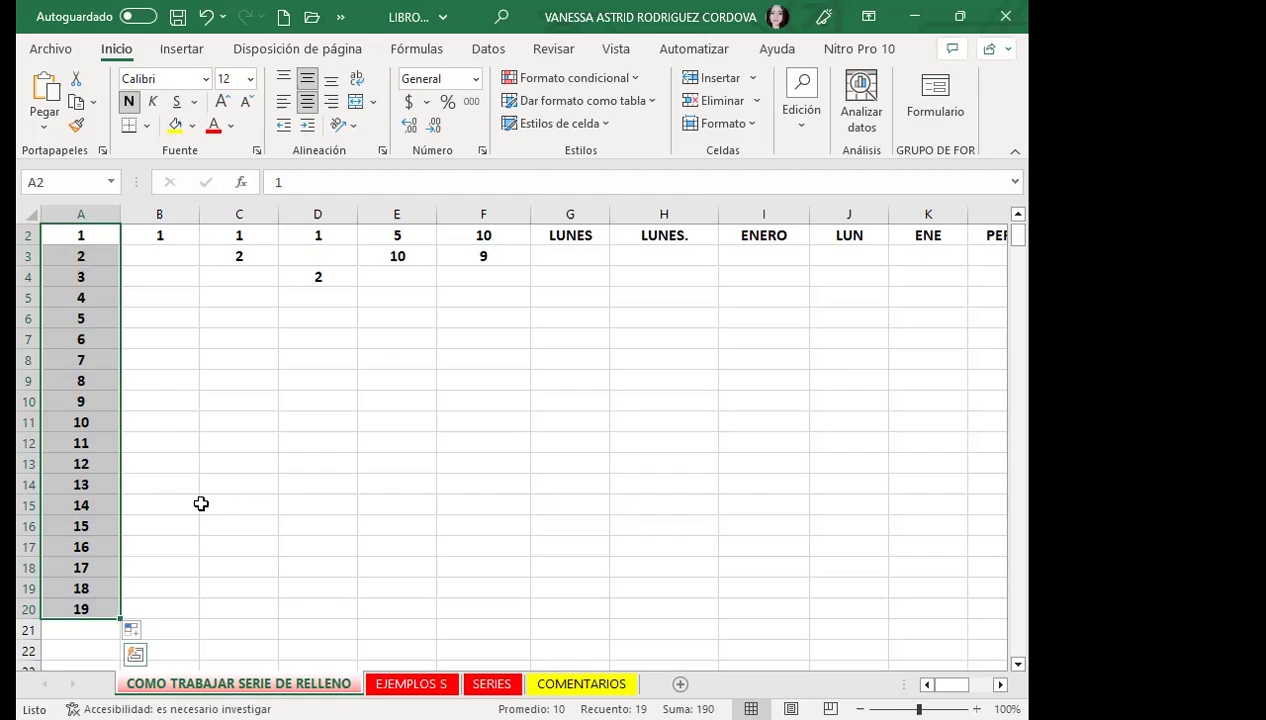
{"action": "key", "text": "ctrl+z"}
{"action": "scroll", "coordinate": [150, 448], "scroll_direction": "up", "scroll_amount": 1}
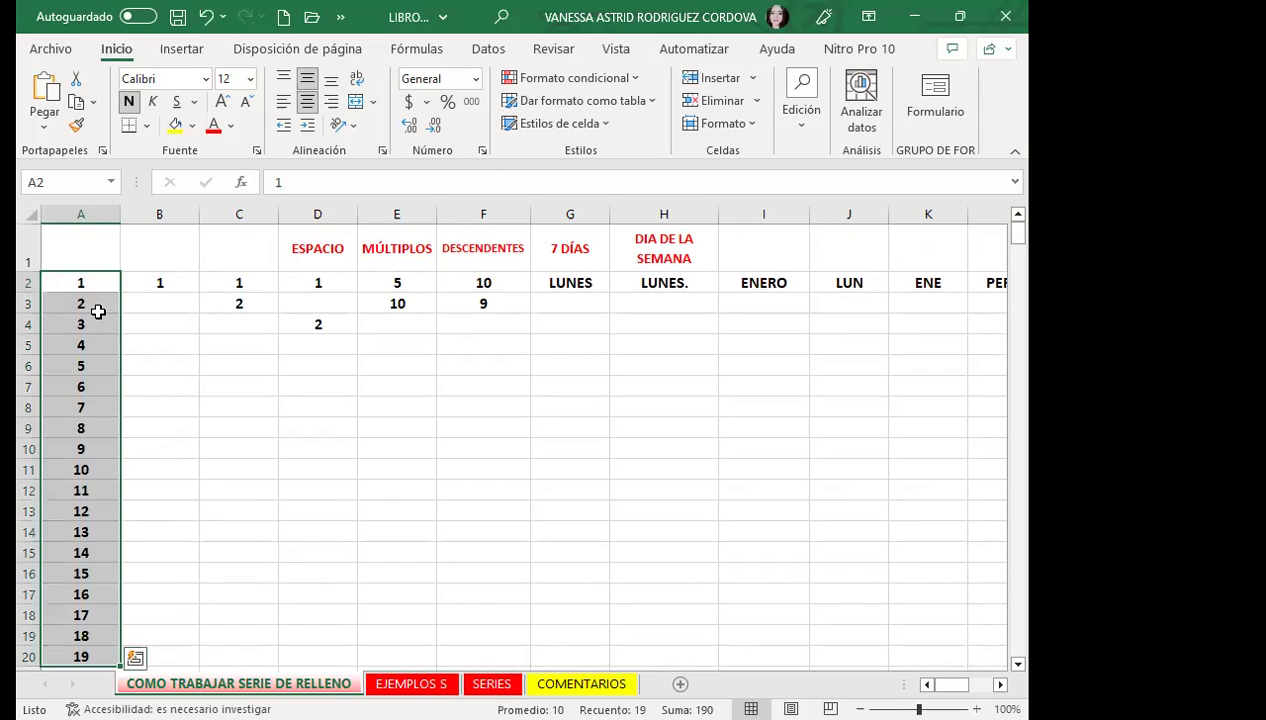
{"action": "left_click", "coordinate": [100, 407]}
{"action": "left_click", "coordinate": [155, 283]}
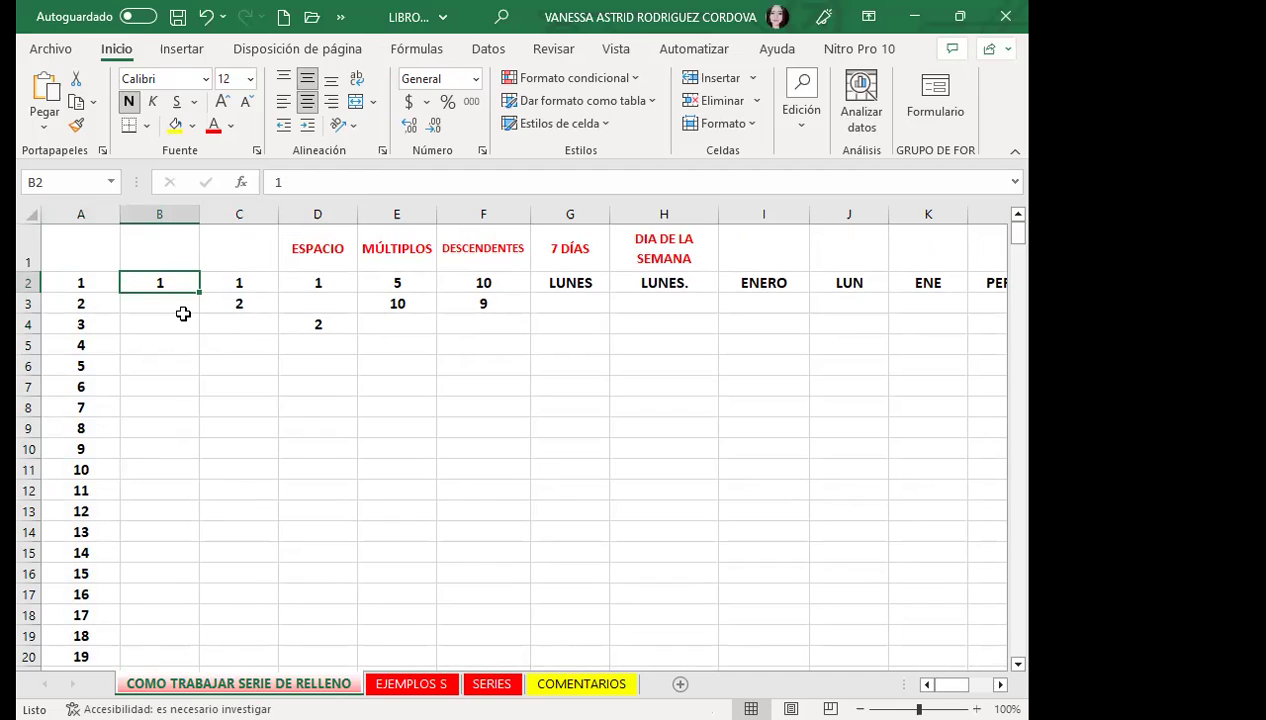
Step: Fill B2's 1 down to B20 as a series counting 1 to 19
{"action": "left_click", "coordinate": [89, 310]}
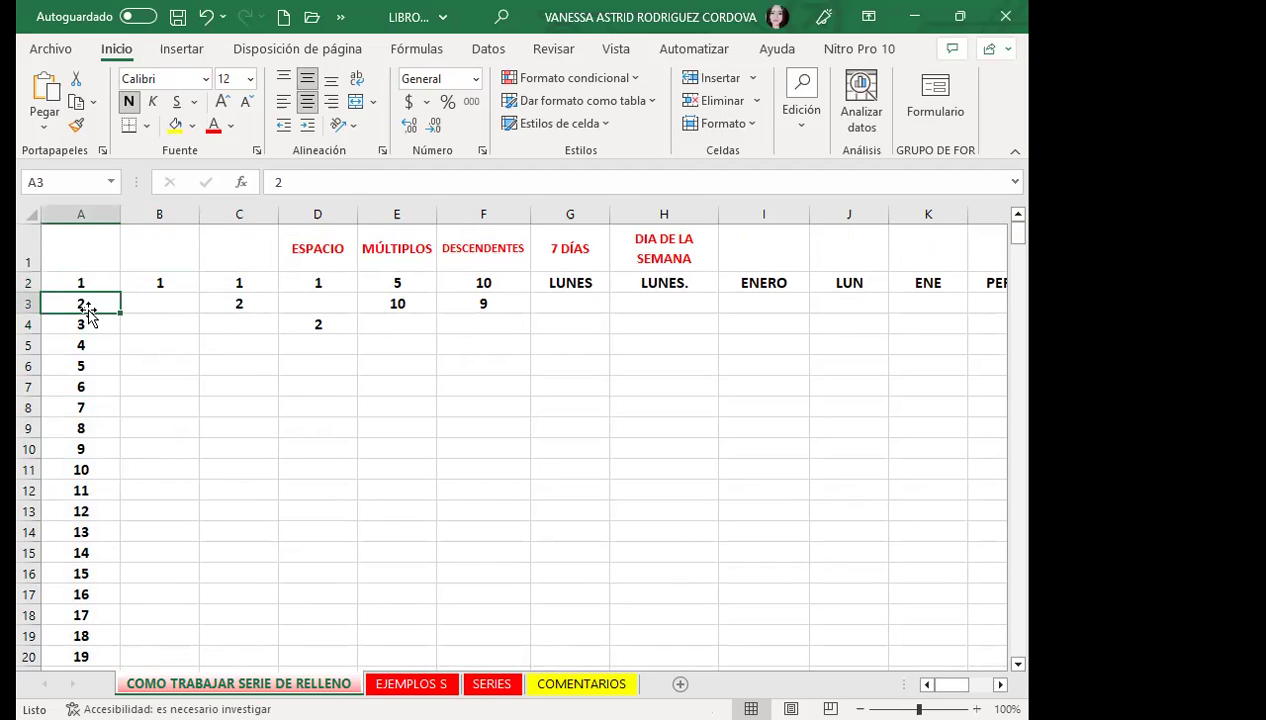
{"action": "left_click", "coordinate": [158, 283]}
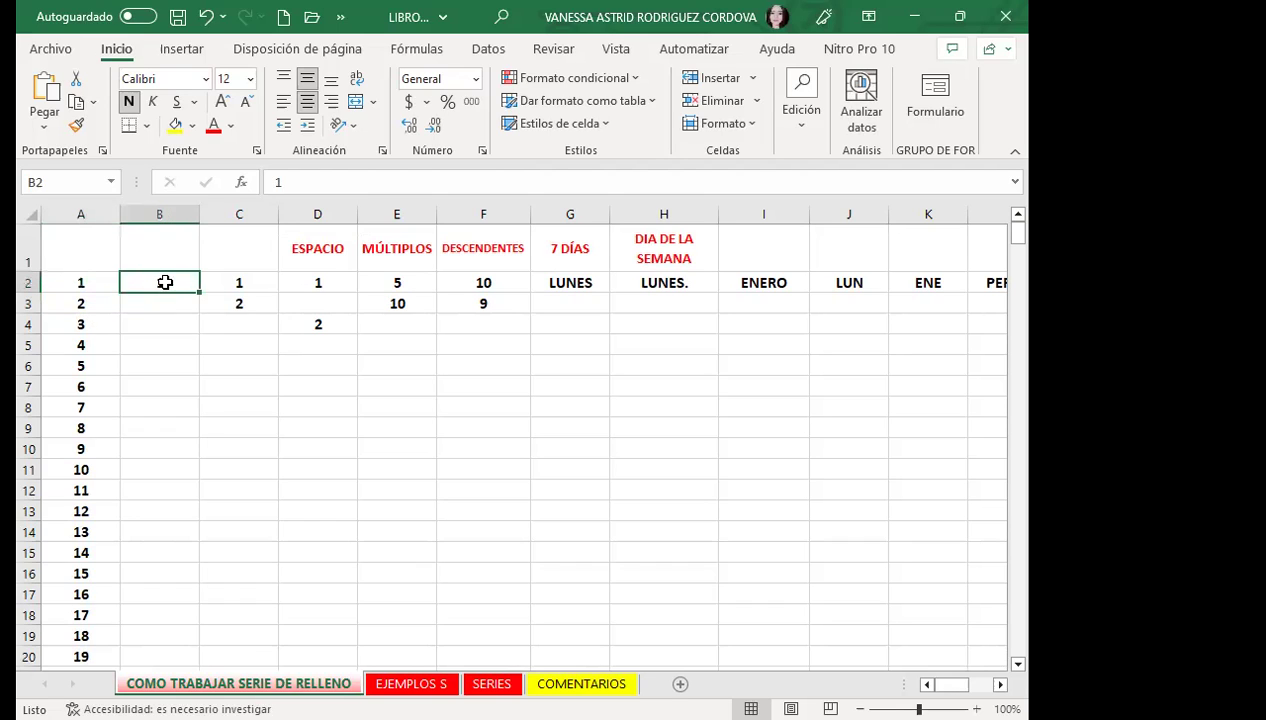
{"action": "left_click_drag", "start_coordinate": [192, 292], "coordinate": [167, 668]}
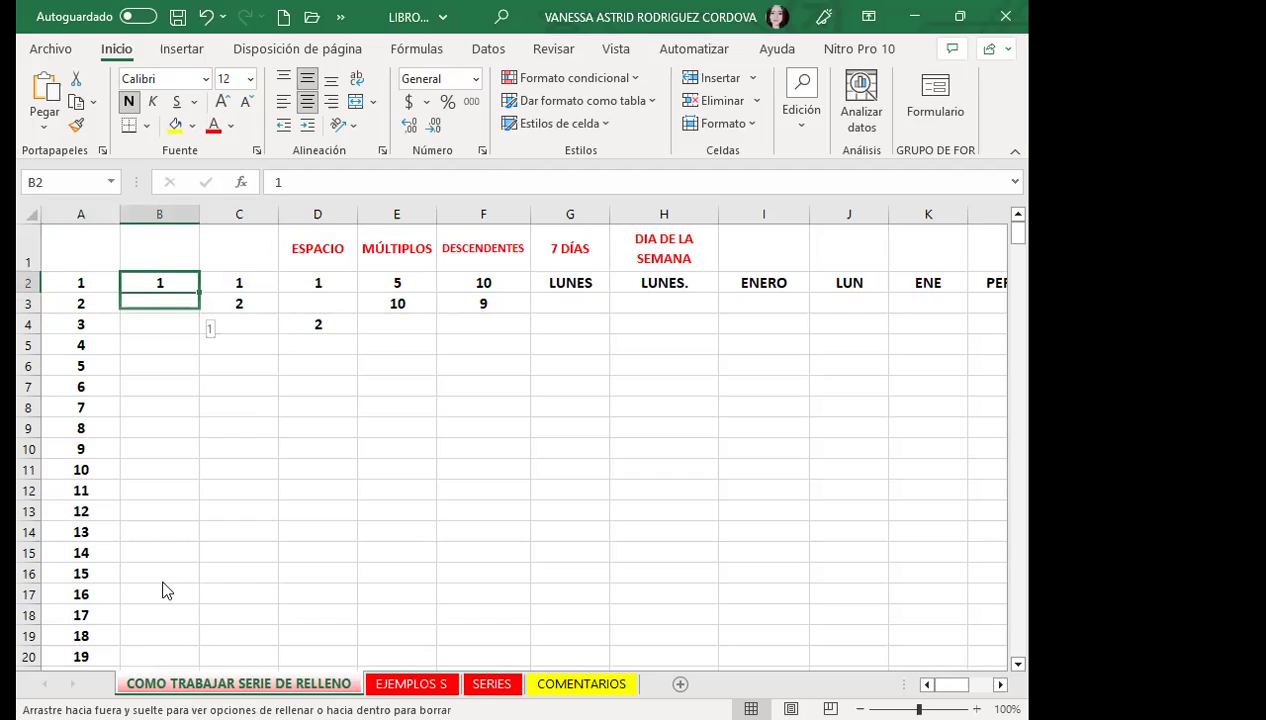
{"action": "left_click_drag", "start_coordinate": [167, 668], "coordinate": [153, 404]}
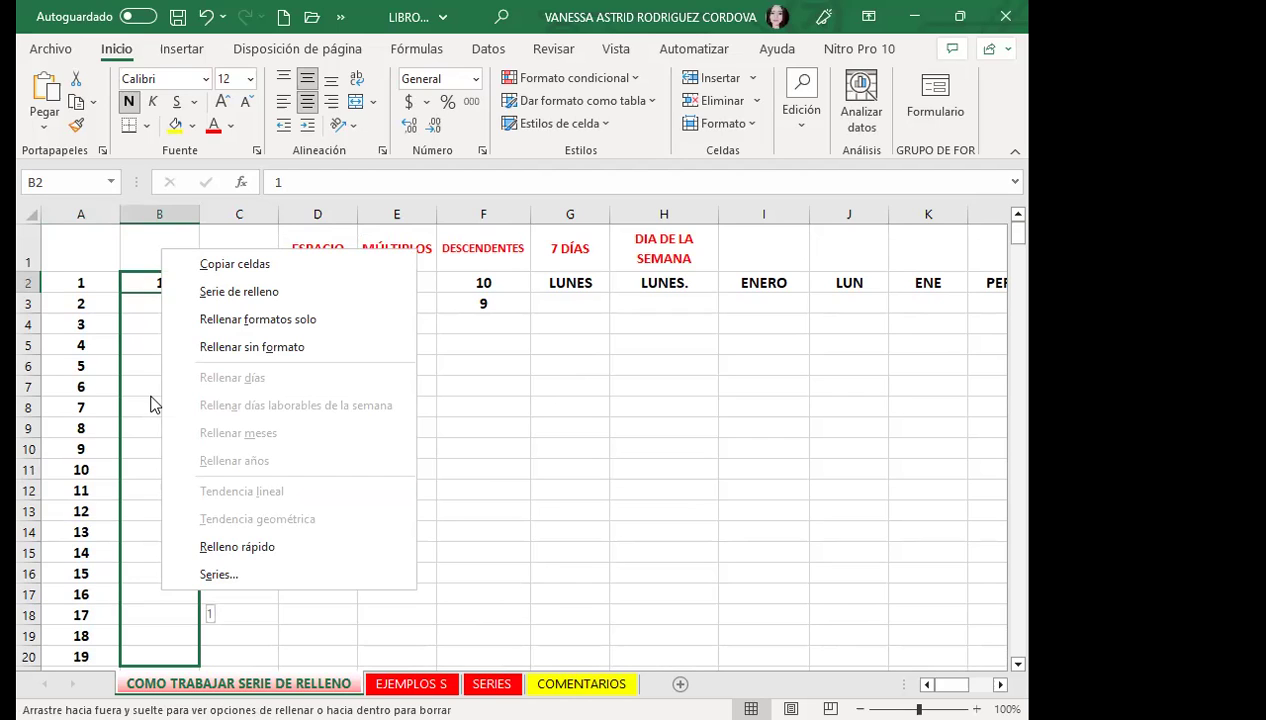
{"action": "left_click", "coordinate": [254, 292]}
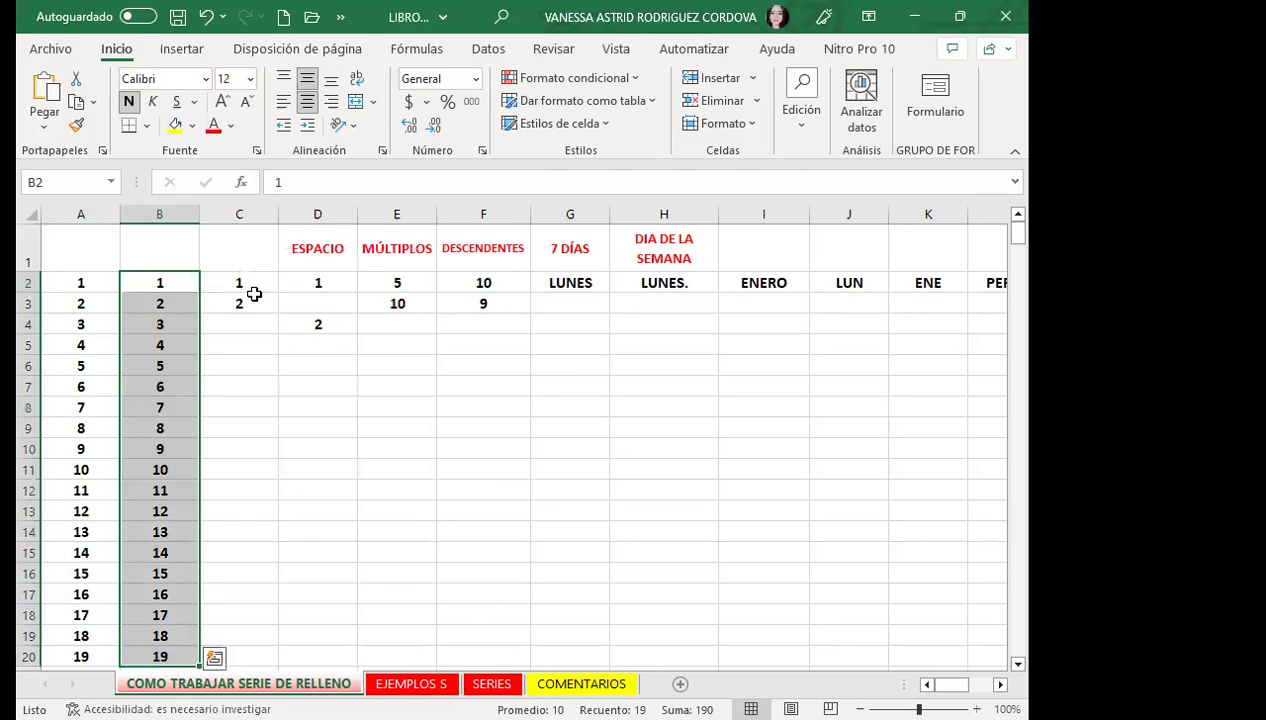
Step: Select the starting values 1 and 2 in C2:C3
{"action": "scroll", "coordinate": [174, 500], "scroll_direction": "down", "scroll_amount": 2}
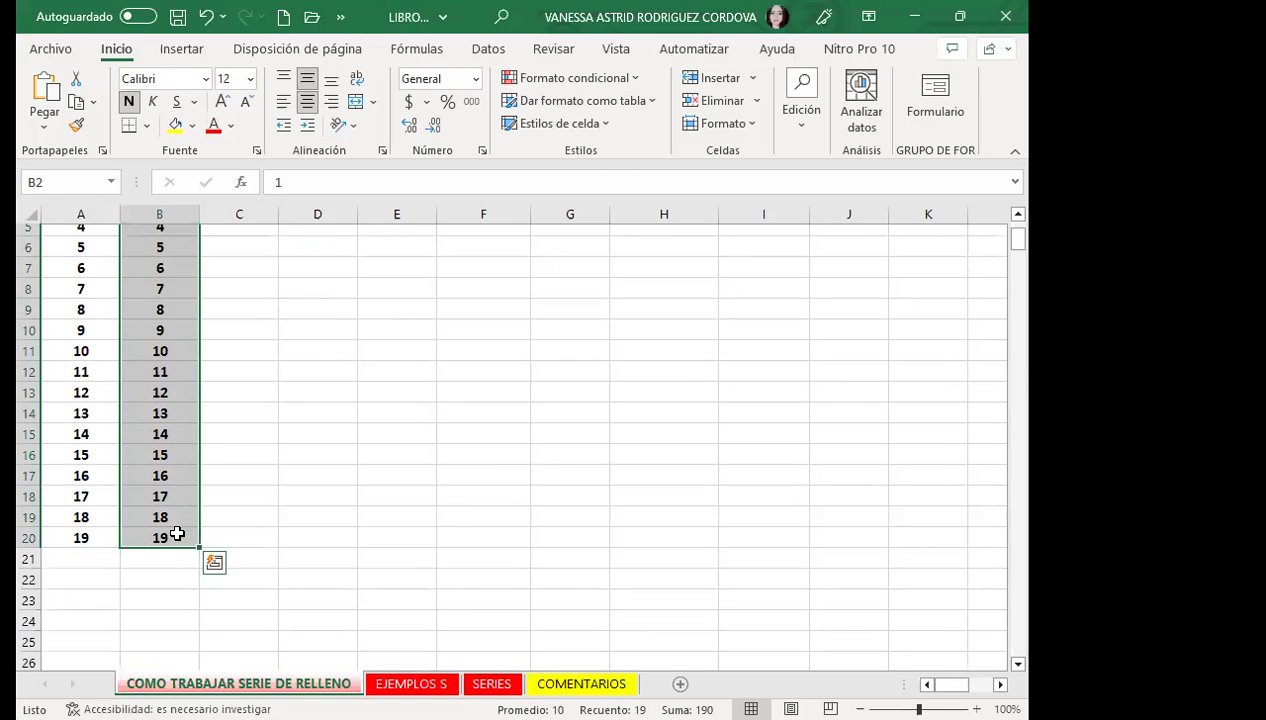
{"action": "scroll", "coordinate": [177, 428], "scroll_direction": "up", "scroll_amount": 2}
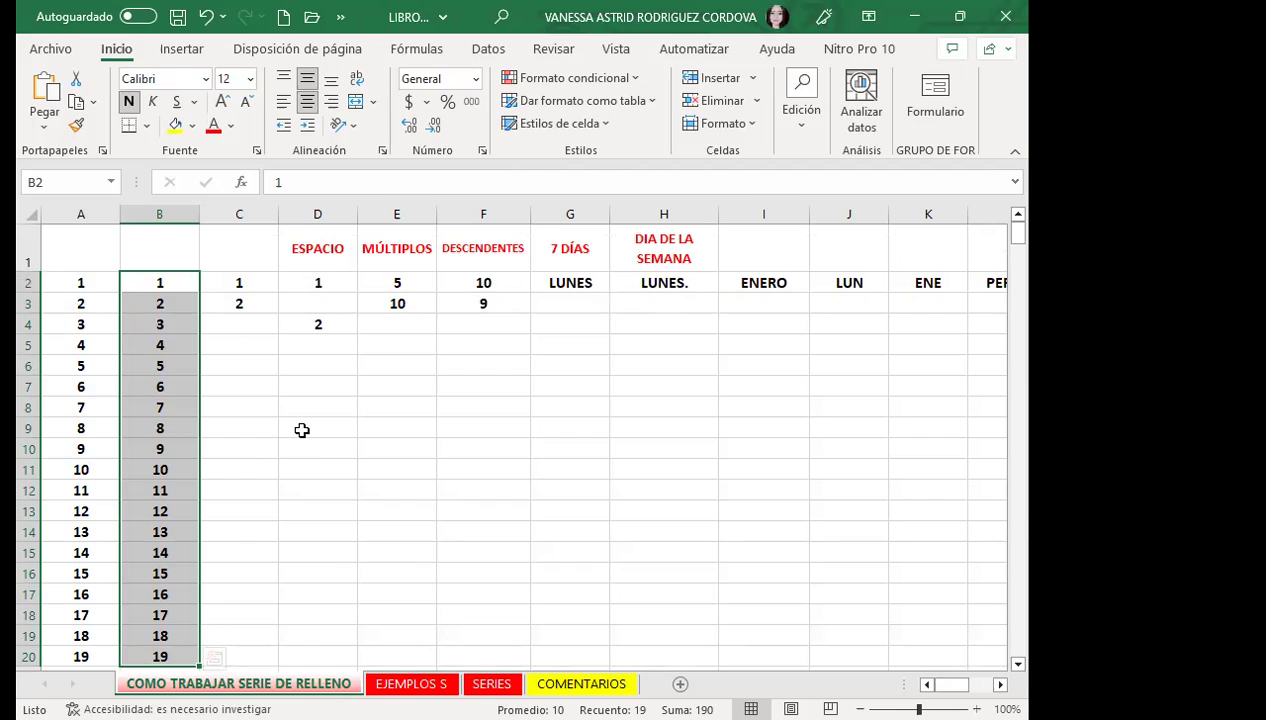
{"action": "left_click_drag", "start_coordinate": [253, 283], "coordinate": [258, 302]}
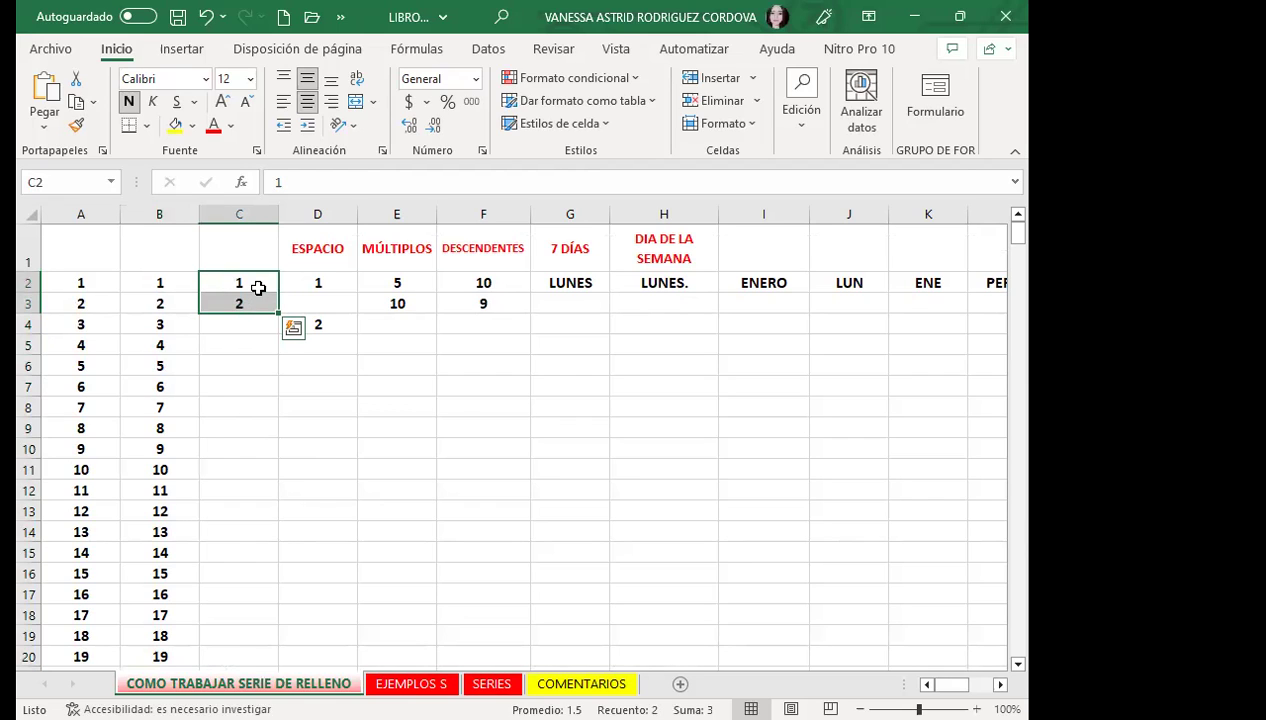
{"action": "left_click_drag", "start_coordinate": [257, 290], "coordinate": [254, 305]}
{"action": "key", "text": "ctrl+z"}
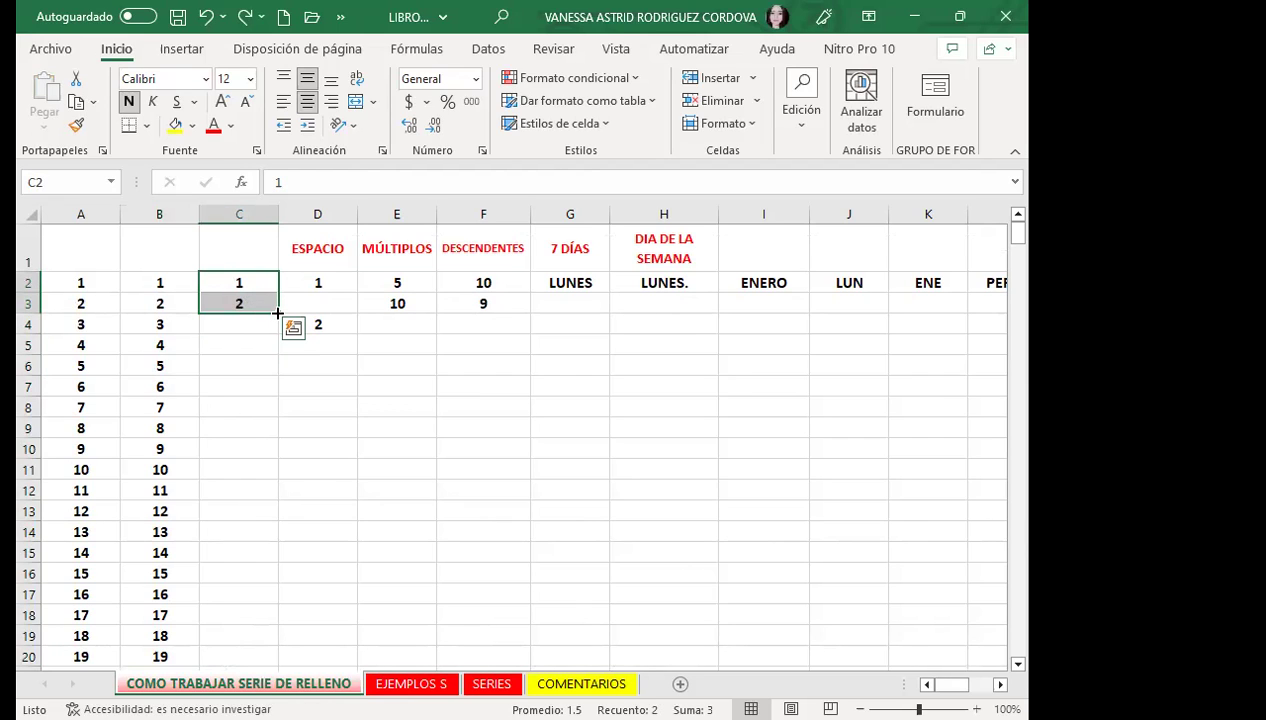
{"action": "left_click", "coordinate": [278, 313]}
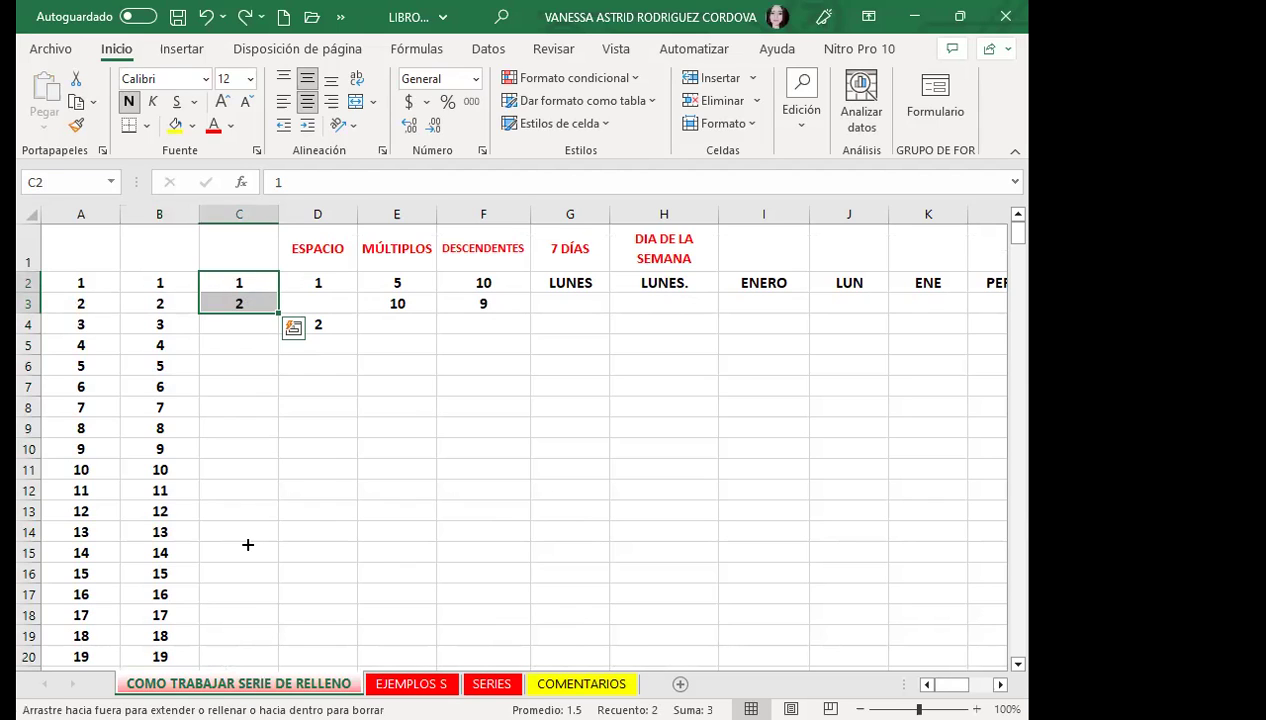
{"action": "left_click_drag", "start_coordinate": [278, 313], "coordinate": [242, 535]}
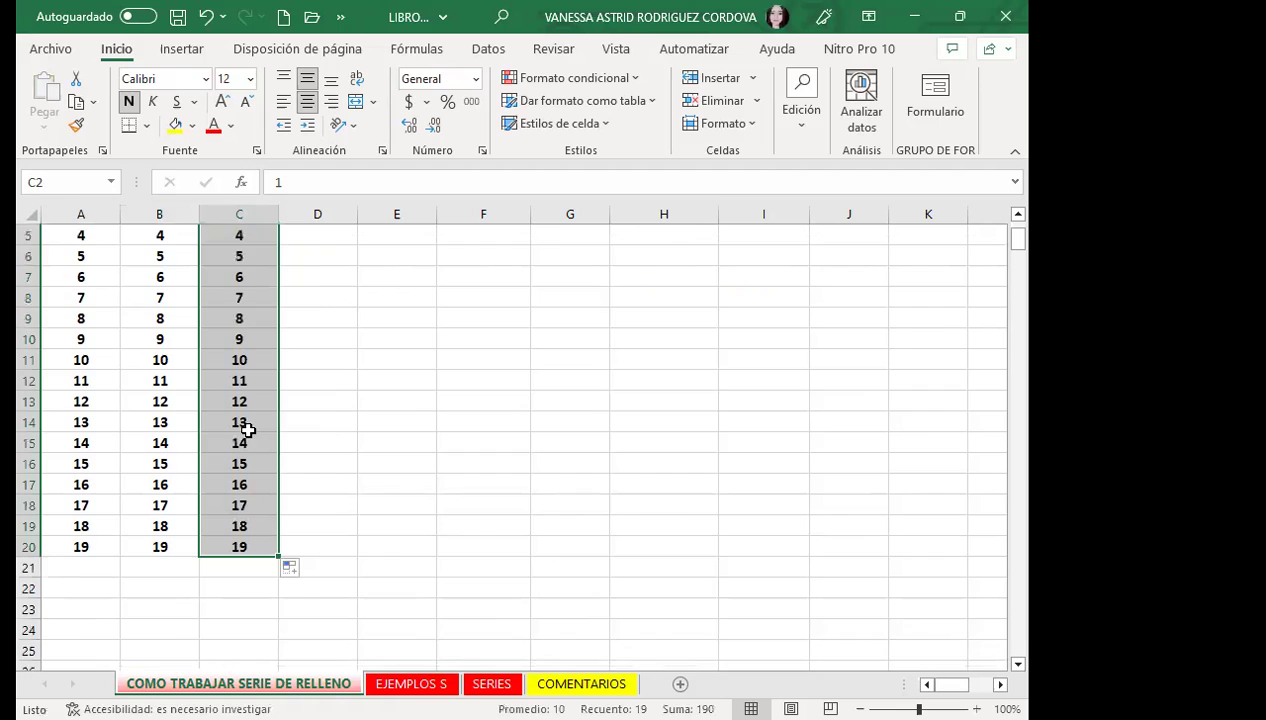
{"action": "scroll", "coordinate": [242, 425], "scroll_direction": "up", "scroll_amount": 1}
{"action": "left_click_drag", "start_coordinate": [242, 409], "coordinate": [244, 382]}
{"action": "left_click", "coordinate": [245, 381]}
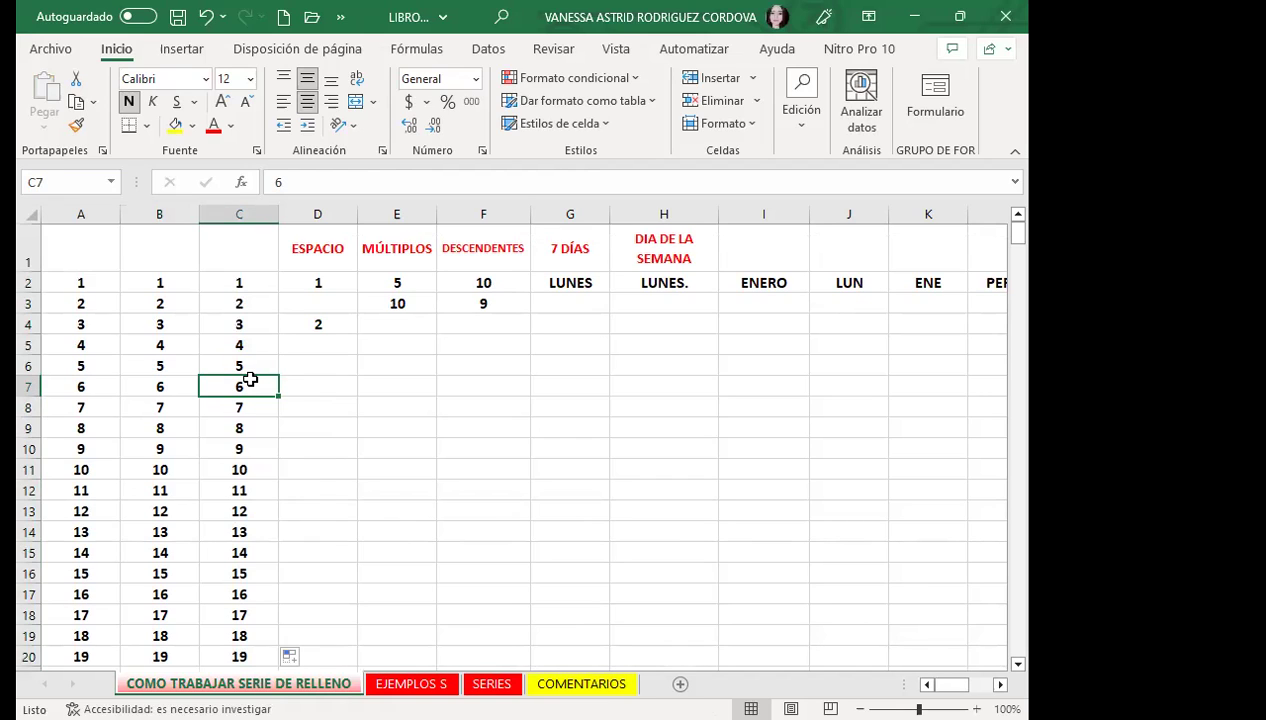
{"action": "key", "text": "ctrl+z"}
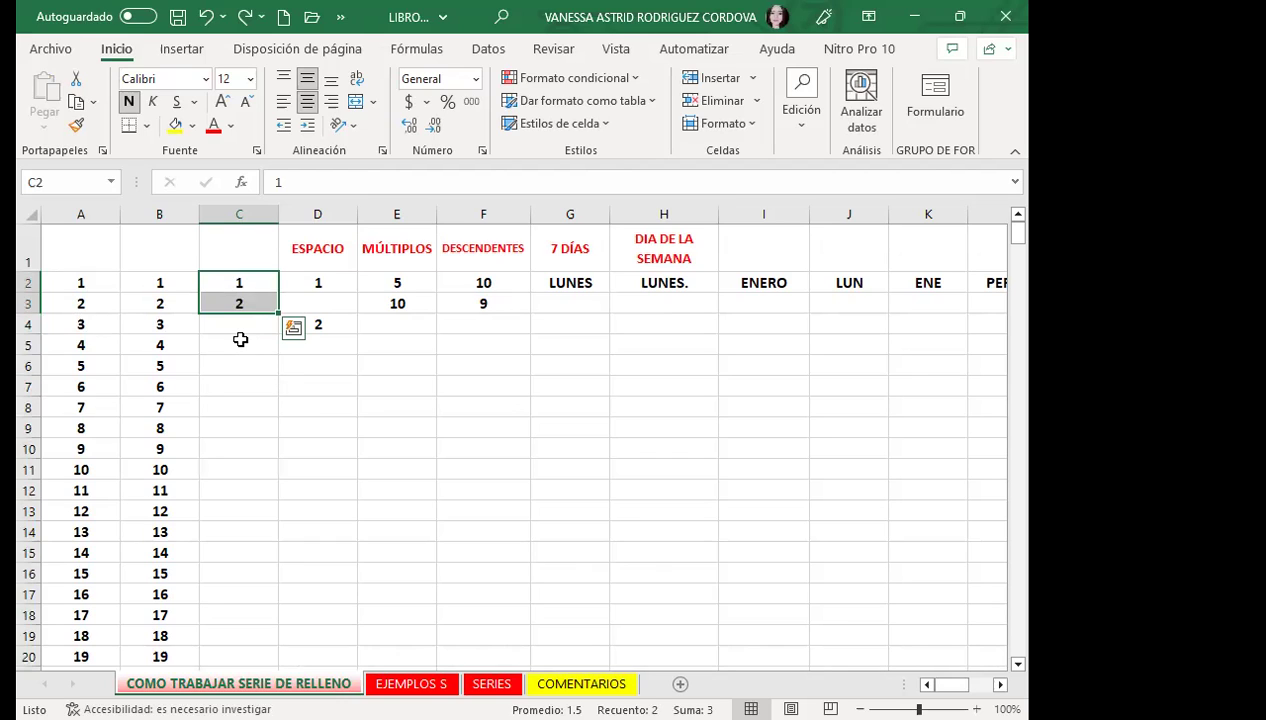
Step: Extend the 1, 2 series in C2:C3 down to 663 at row 664, then return to the top
{"action": "left_click", "coordinate": [240, 340]}
{"action": "left_click_drag", "start_coordinate": [246, 287], "coordinate": [249, 302]}
{"action": "left_click_drag", "start_coordinate": [277, 318], "coordinate": [277, 318]}
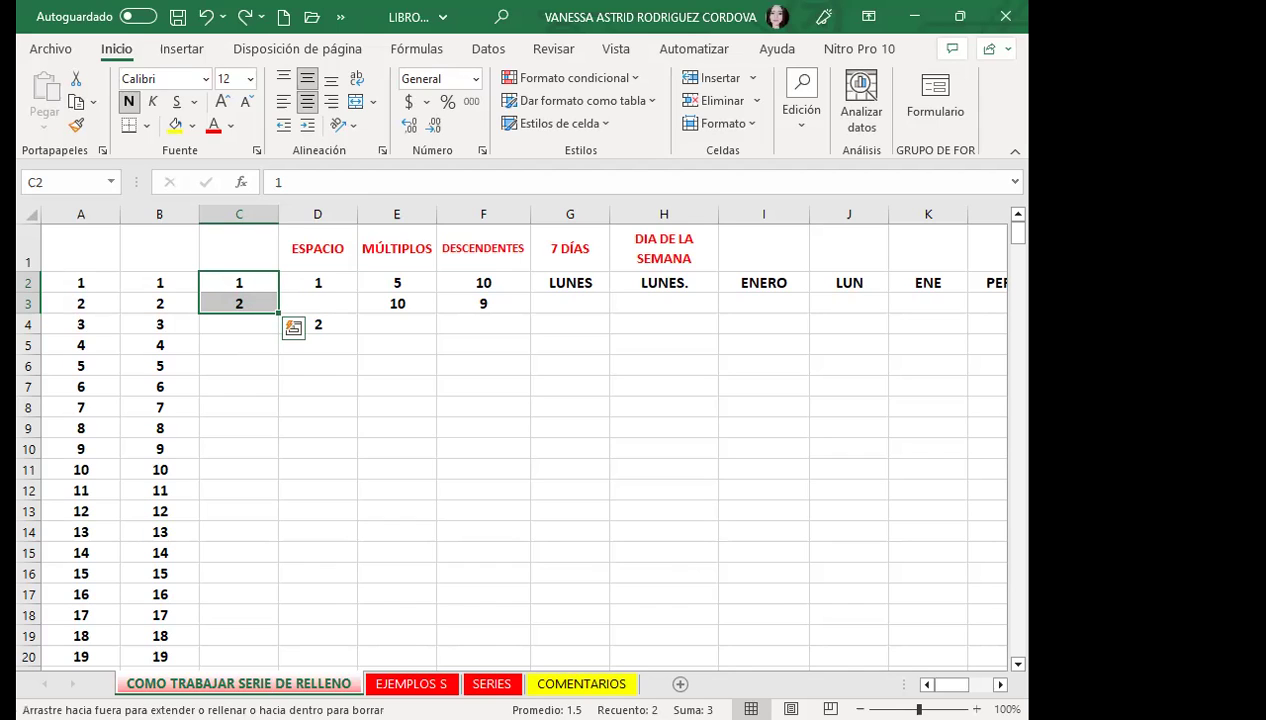
{"action": "left_click_drag", "start_coordinate": [238, 662], "coordinate": [198, 632]}
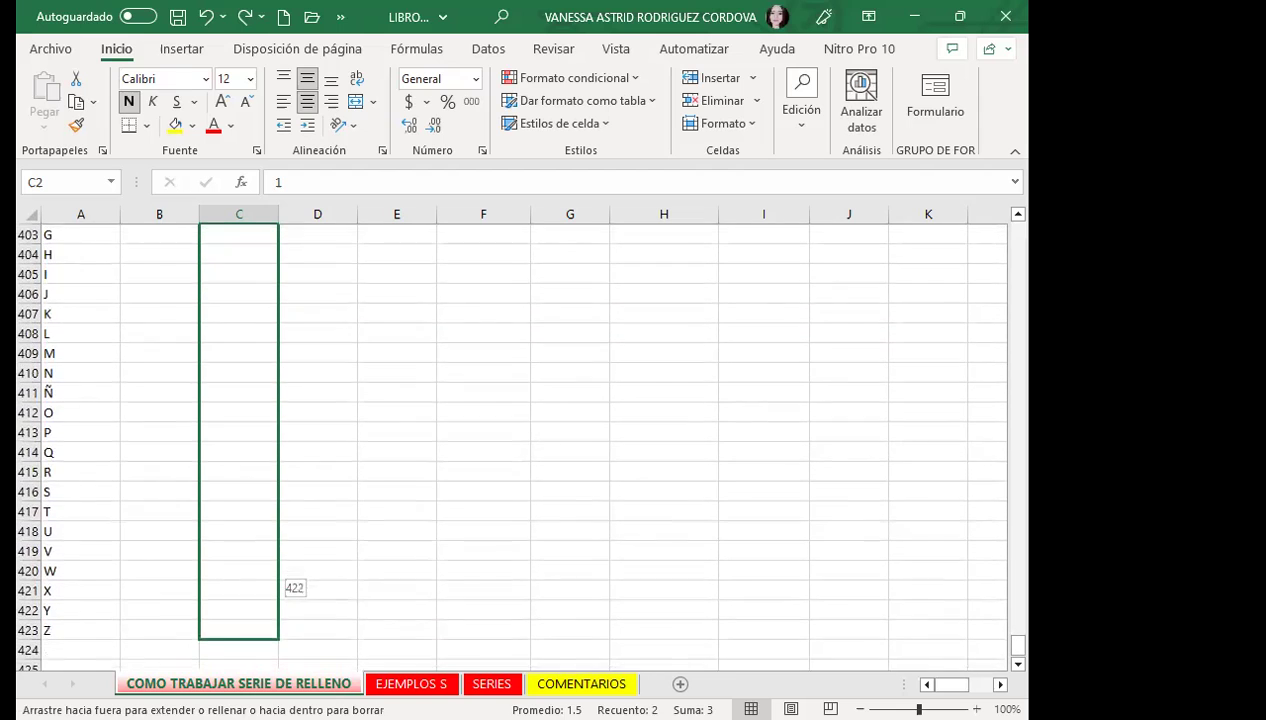
{"action": "left_click_drag", "start_coordinate": [198, 632], "coordinate": [206, 596]}
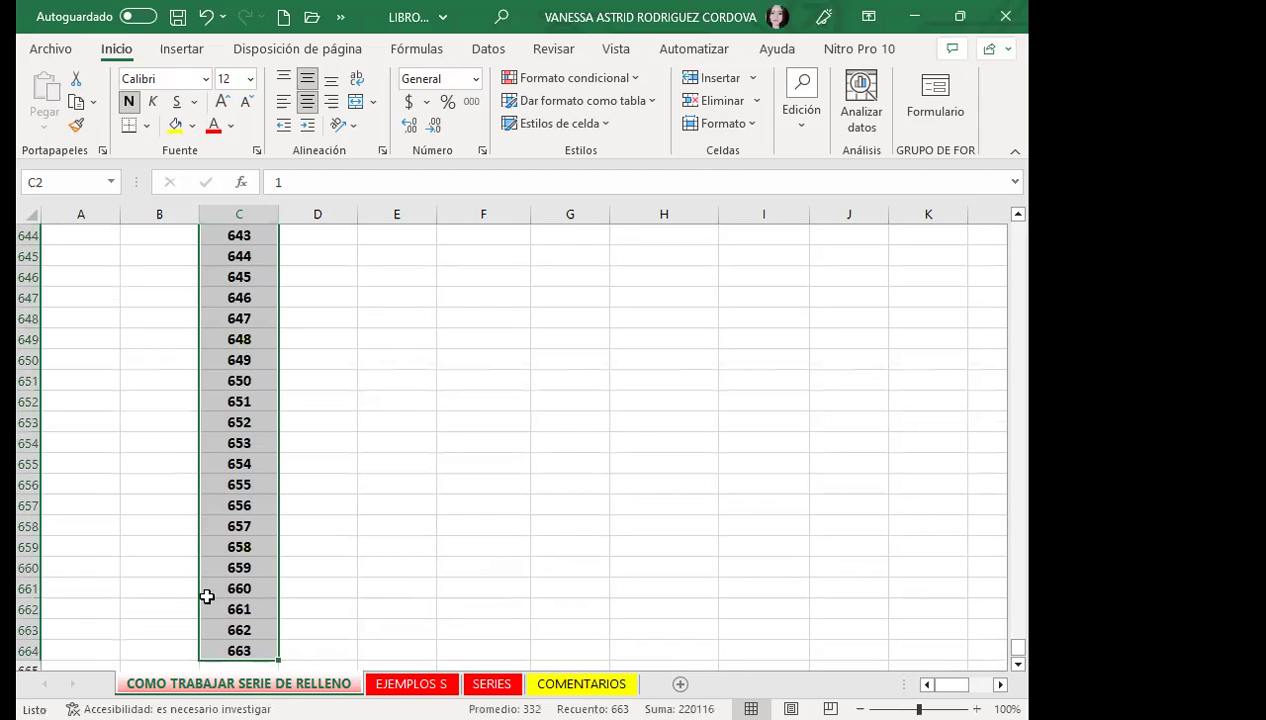
{"action": "key", "text": "ctrl+Home"}
{"action": "left_click", "coordinate": [240, 490]}
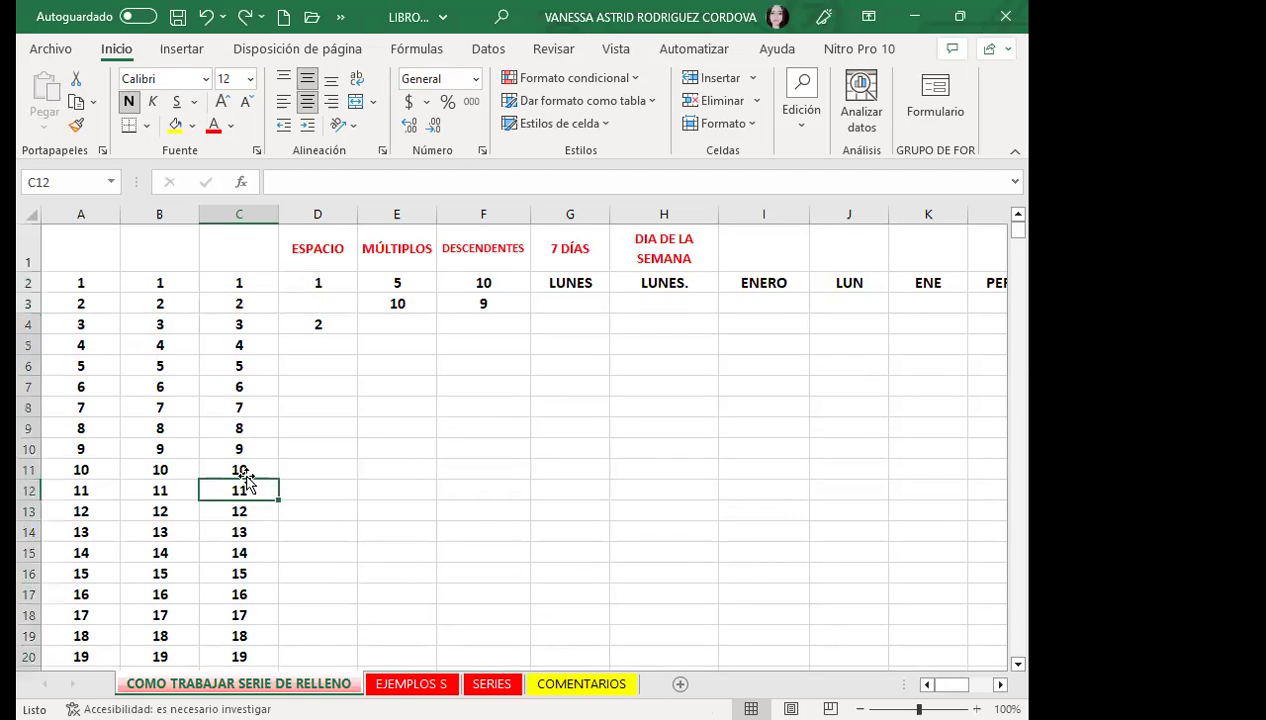
Step: Undo the recent fills, then redo to restore column B's 1–19 series
{"action": "left_click", "coordinate": [162, 283]}
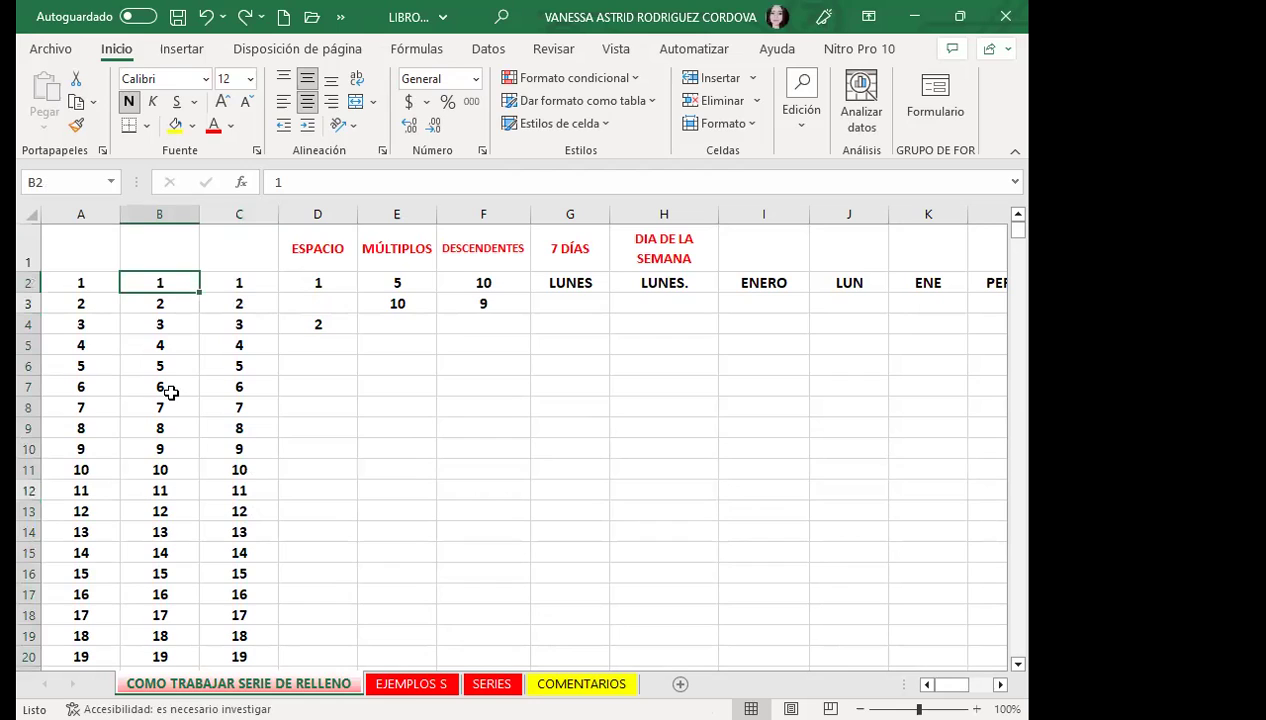
{"action": "left_click", "coordinate": [169, 632]}
{"action": "left_click", "coordinate": [133, 406]}
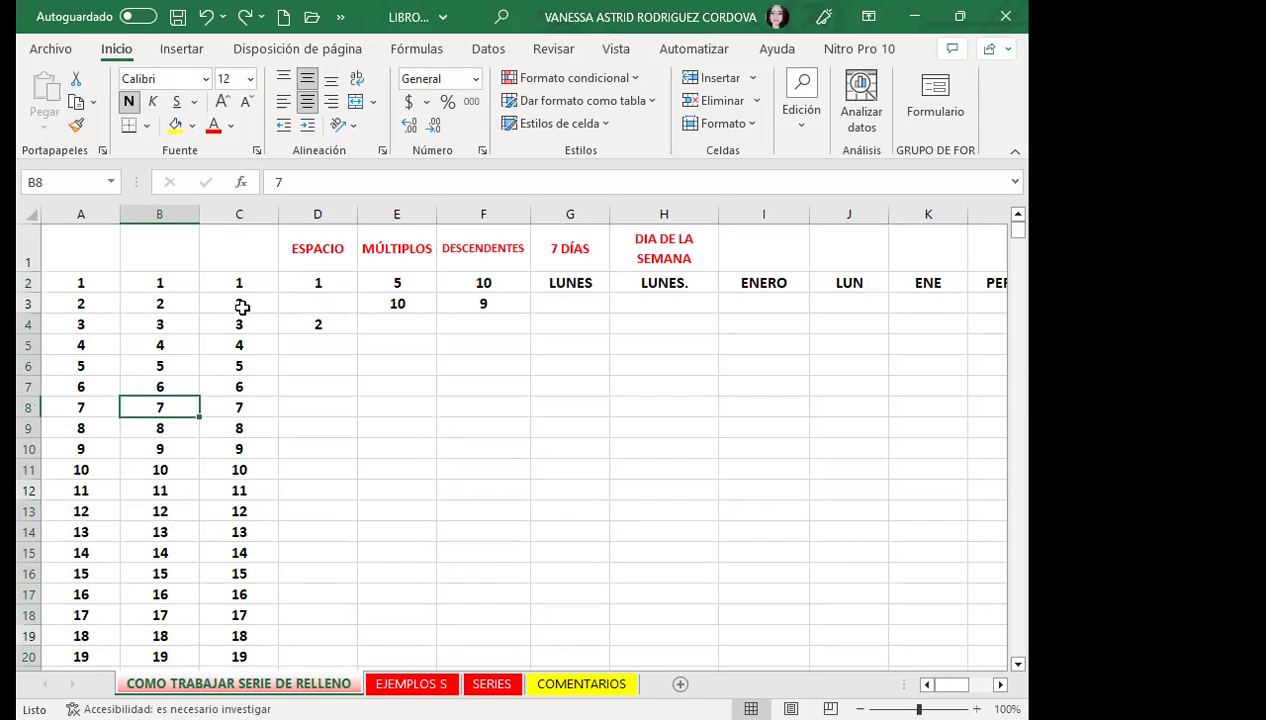
{"action": "key", "text": "ctrl+z"}
{"action": "key", "text": "ctrl+z"}
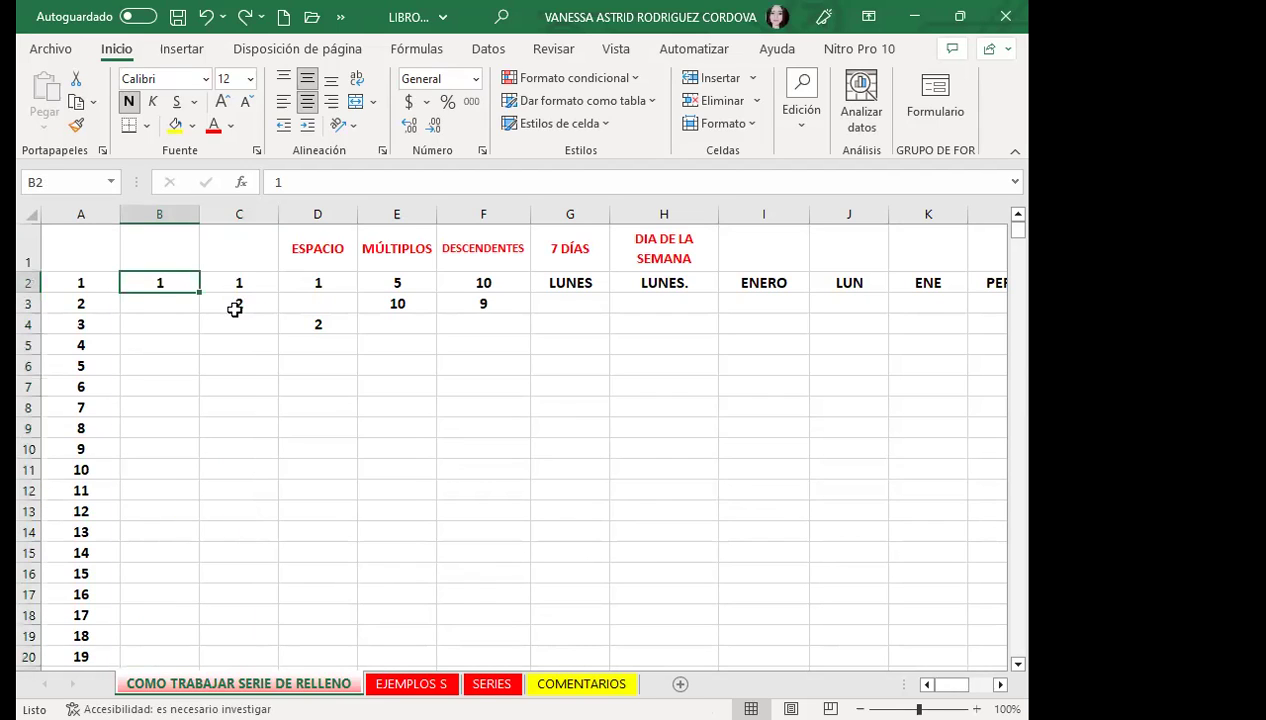
{"action": "key", "text": "ctrl+y"}
Step: Reselect the starting values 1 and 2 in C2:C3
{"action": "left_click", "coordinate": [237, 305]}
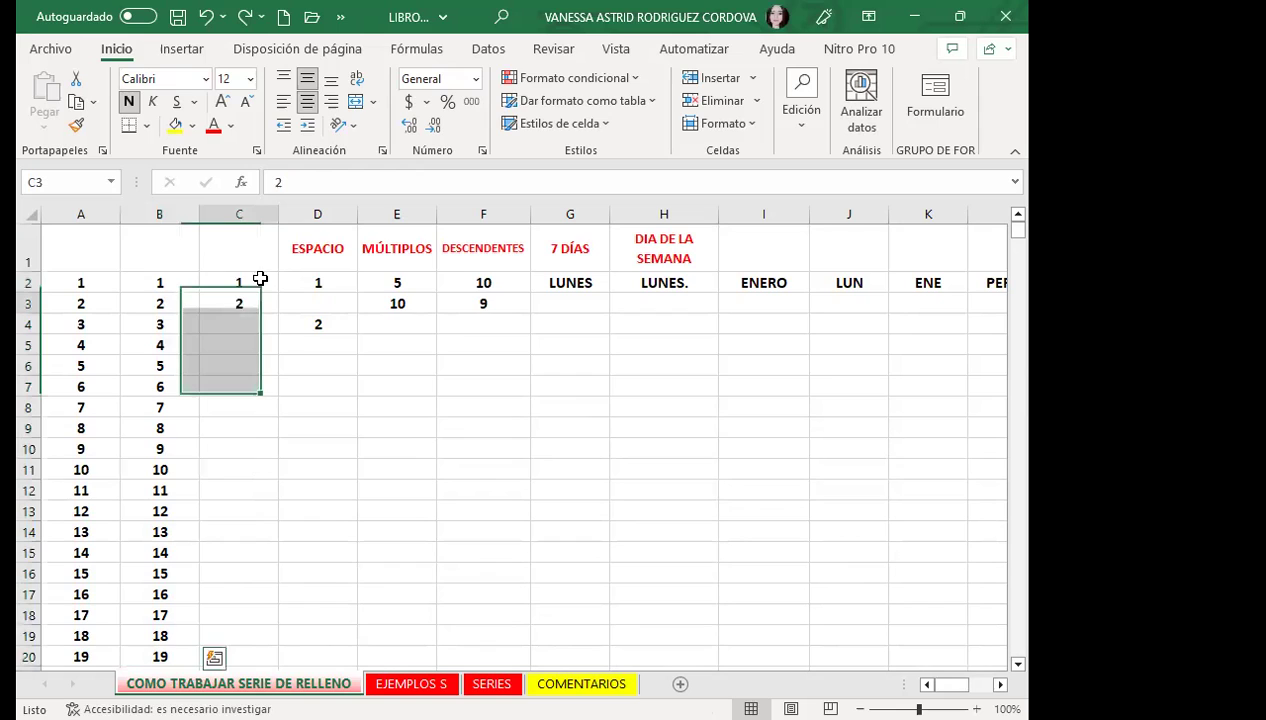
{"action": "left_click", "coordinate": [30, 656]}
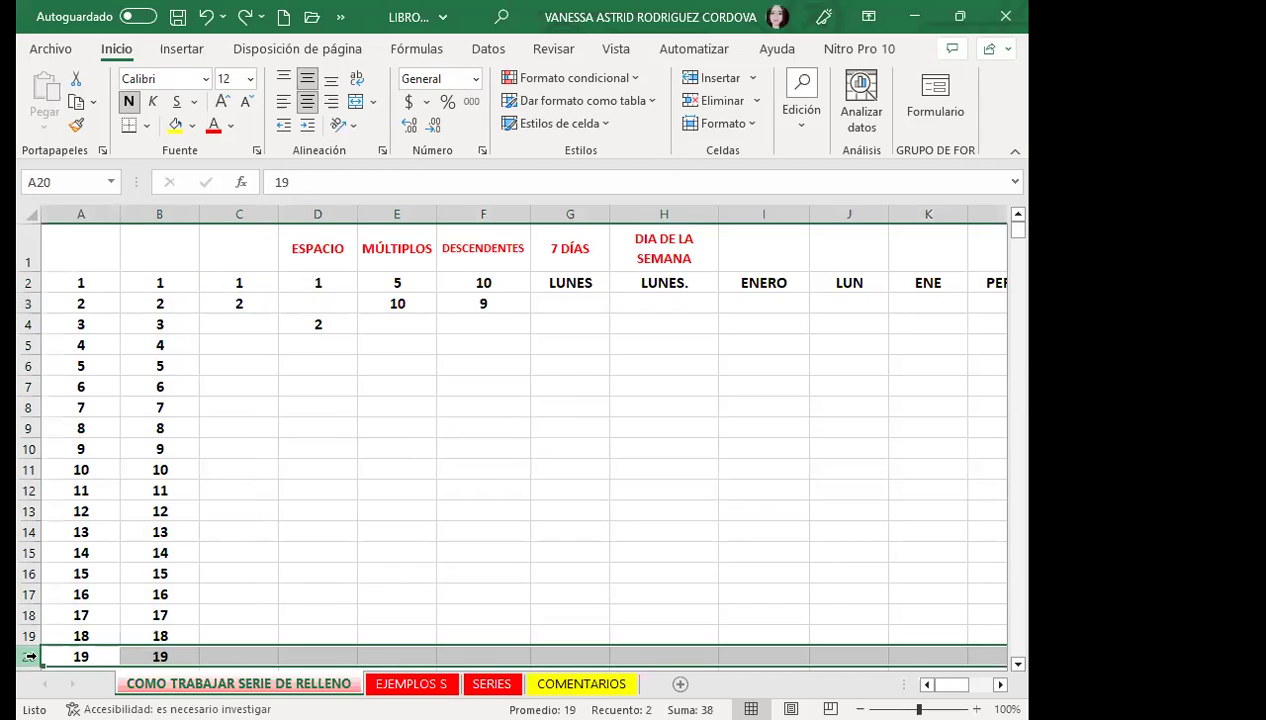
{"action": "left_click", "coordinate": [245, 288]}
{"action": "key", "text": "shift+Down"}
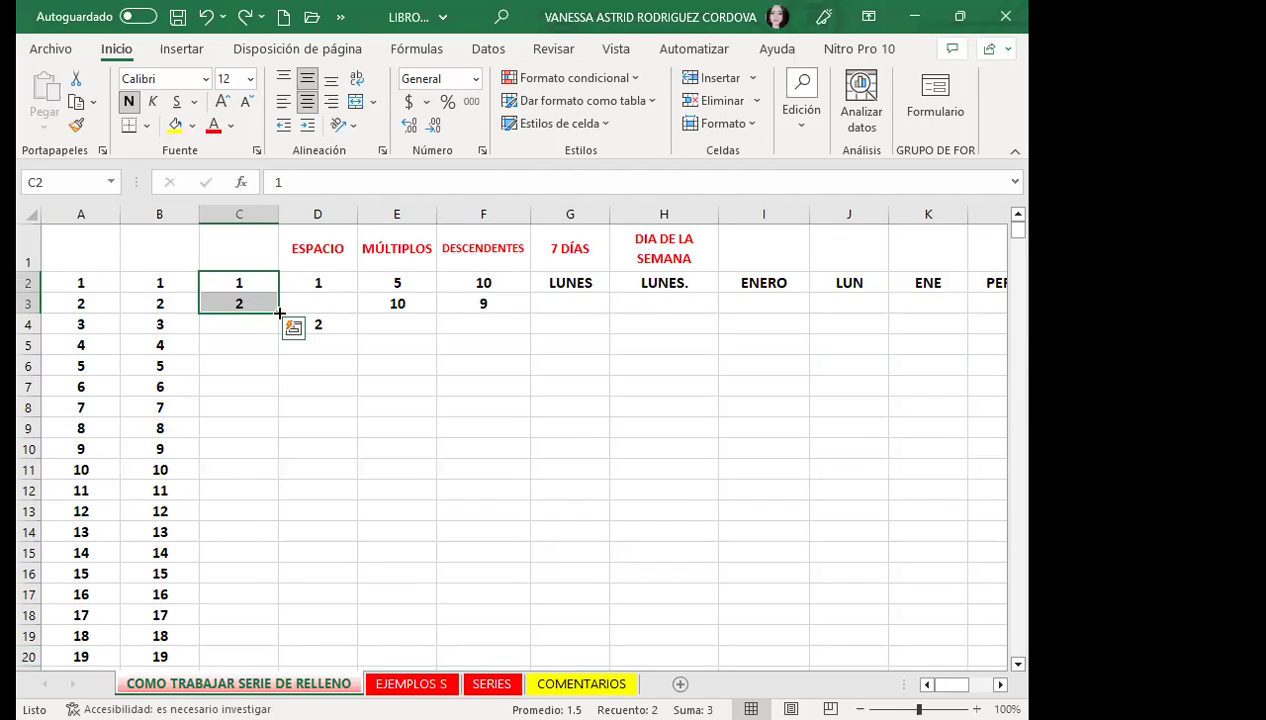
{"action": "double_click", "coordinate": [279, 311]}
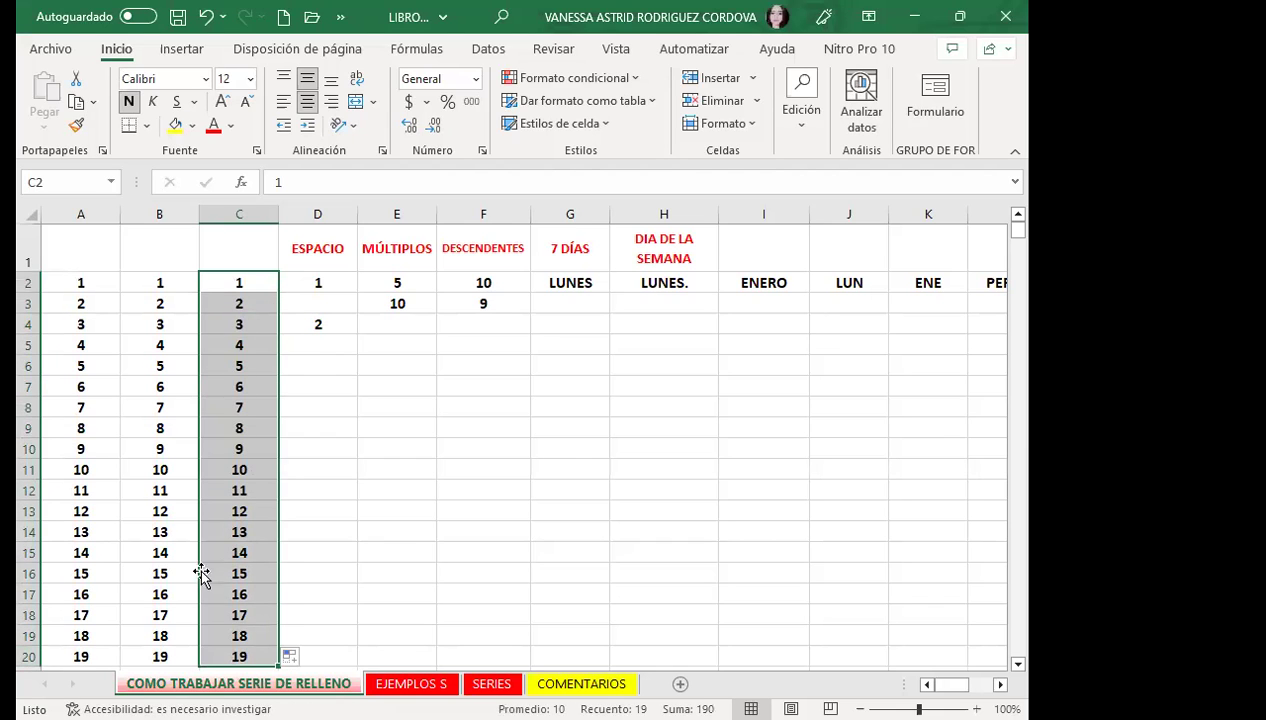
{"action": "scroll", "coordinate": [283, 585], "scroll_direction": "down", "scroll_amount": 2}
{"action": "left_click_drag", "start_coordinate": [222, 548], "coordinate": [228, 557]}
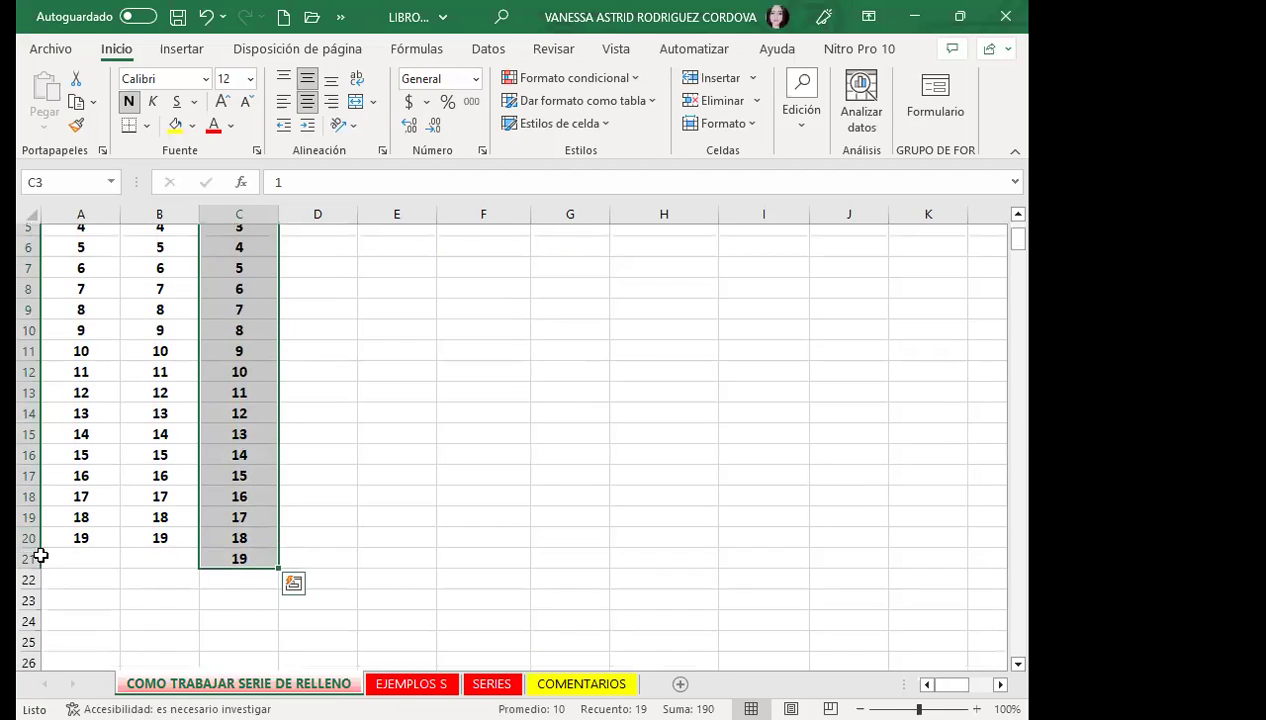
{"action": "key", "text": "ctrl+z"}
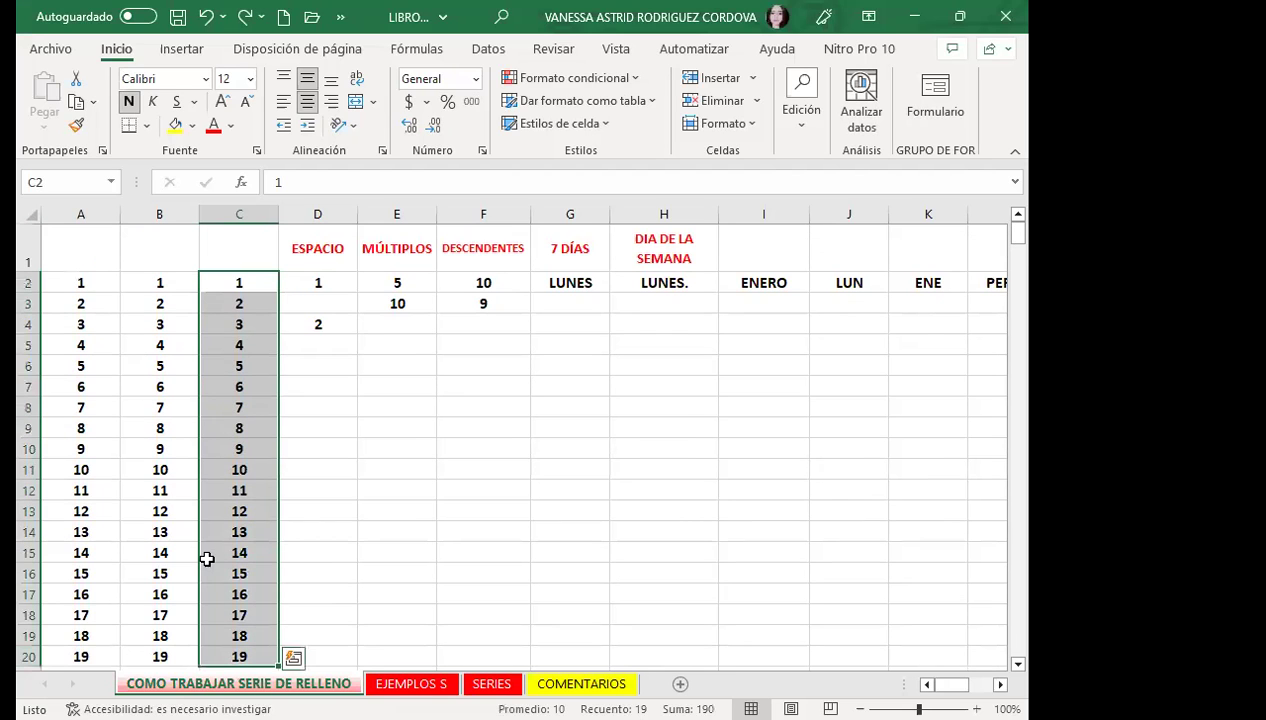
{"action": "scroll", "coordinate": [189, 480], "scroll_direction": "down", "scroll_amount": 4}
{"action": "left_click", "coordinate": [160, 464]}
{"action": "left_click", "coordinate": [30, 381]}
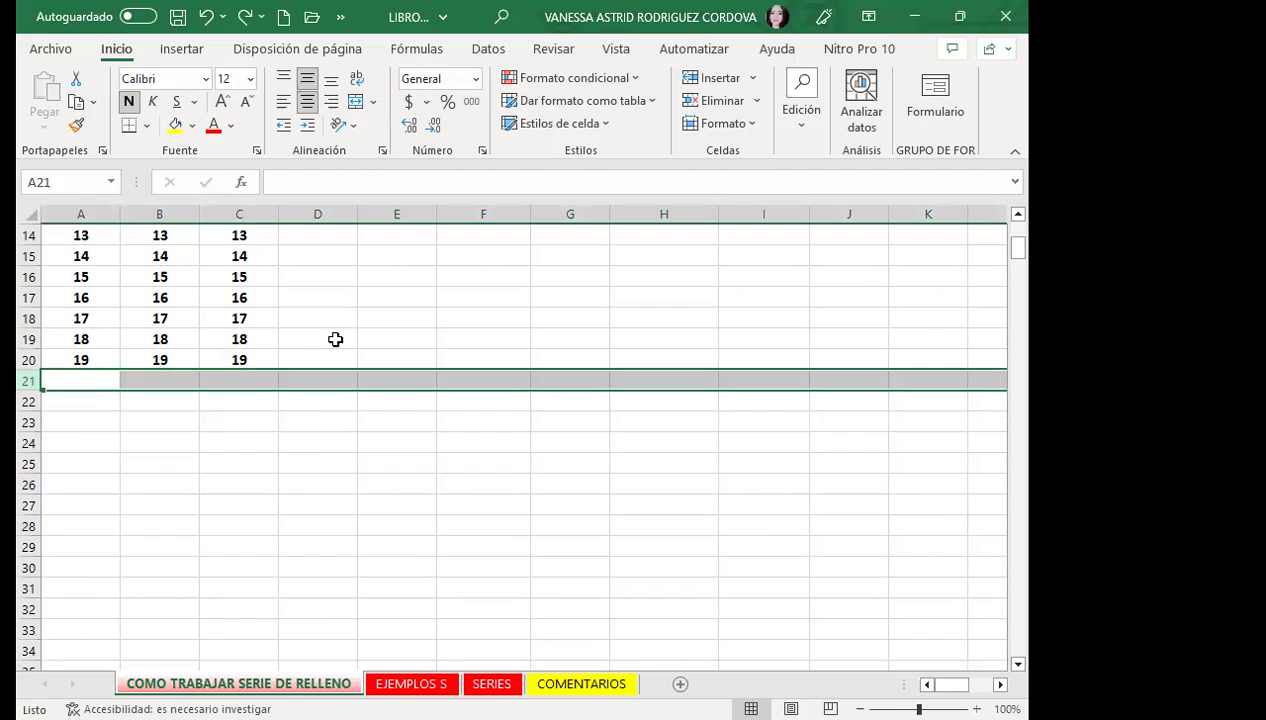
{"action": "left_click", "coordinate": [133, 319]}
{"action": "left_click", "coordinate": [163, 359]}
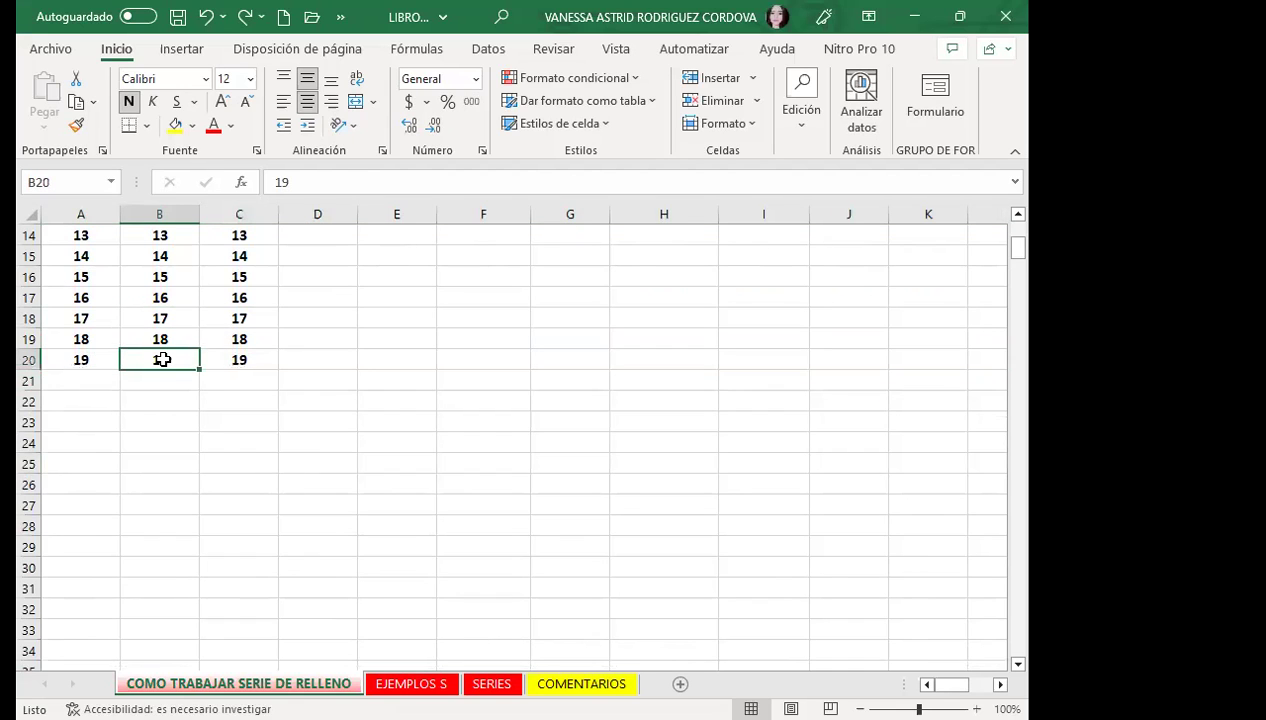
{"action": "left_click", "coordinate": [29, 360]}
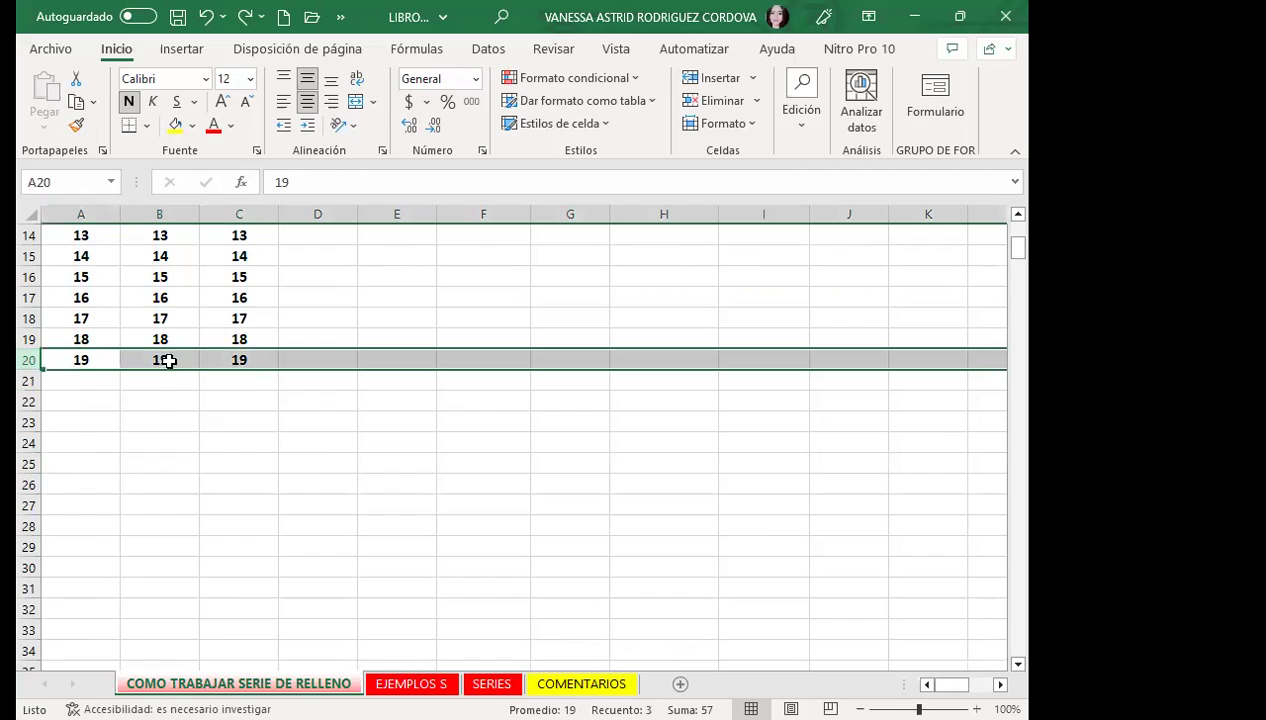
{"action": "left_click", "coordinate": [241, 357]}
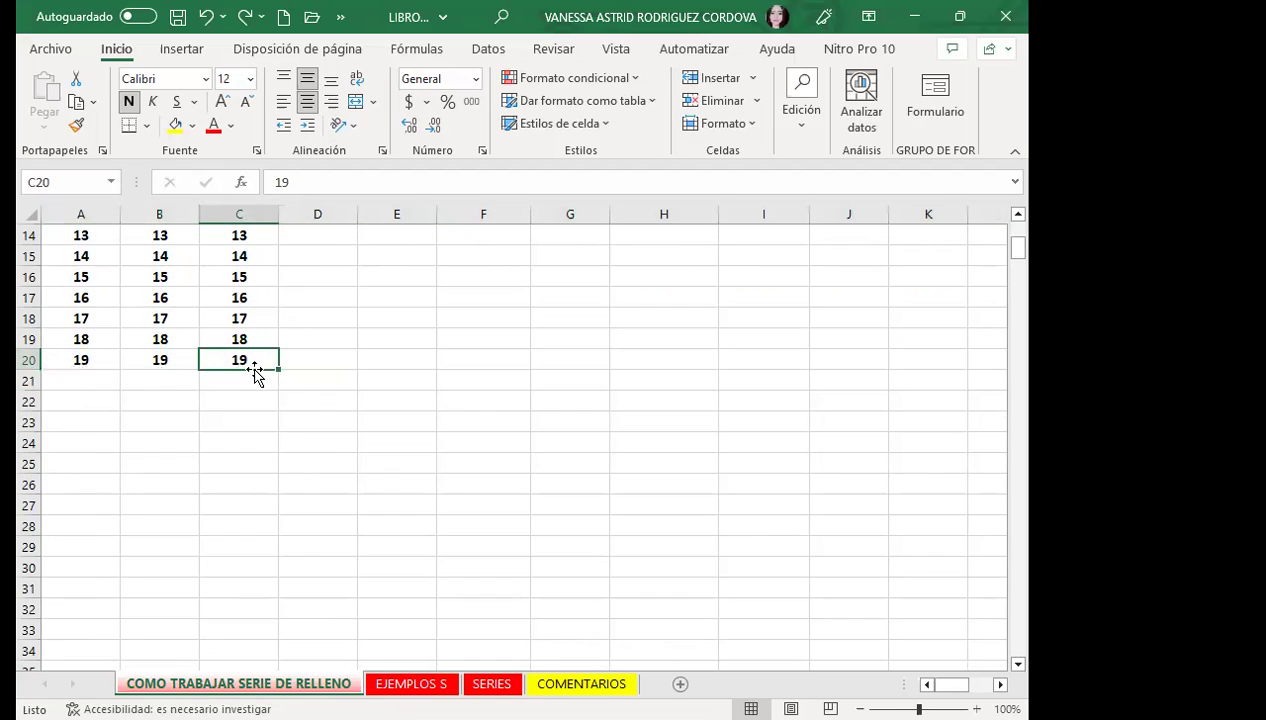
{"action": "left_click", "coordinate": [30, 360]}
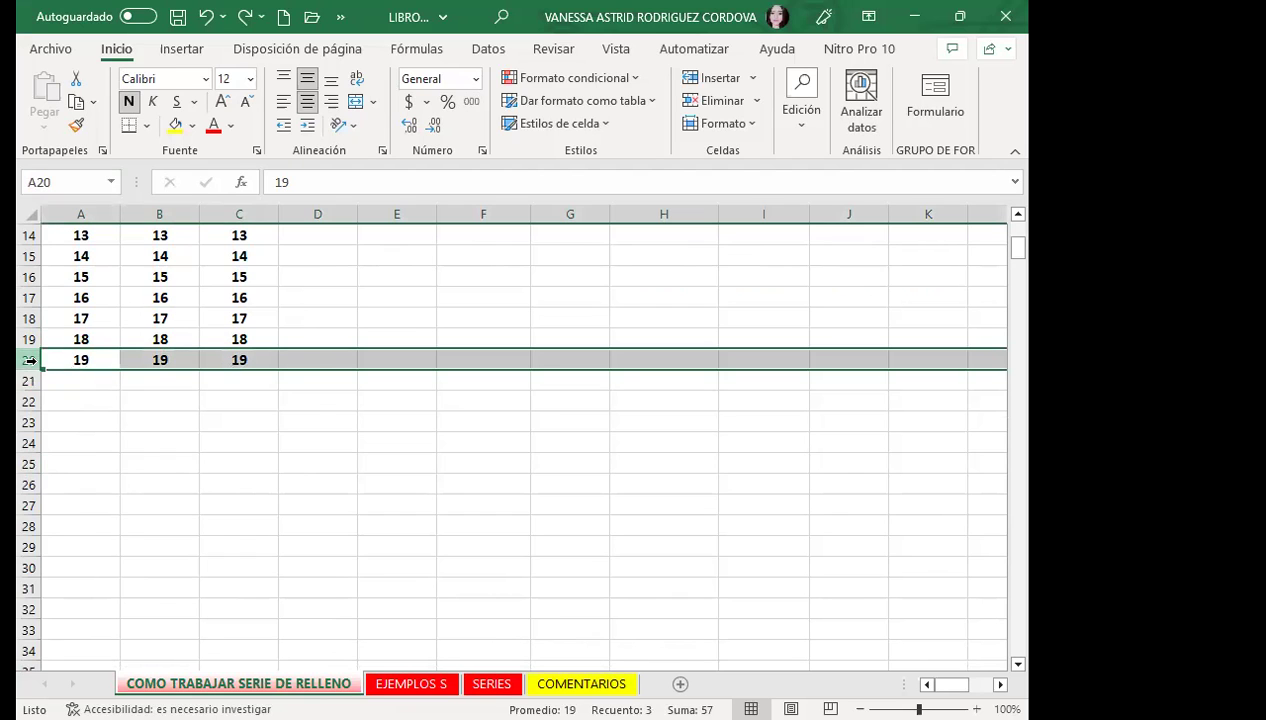
{"action": "scroll", "coordinate": [294, 373], "scroll_direction": "up", "scroll_amount": 3}
{"action": "scroll", "coordinate": [300, 374], "scroll_direction": "up", "scroll_amount": 1}
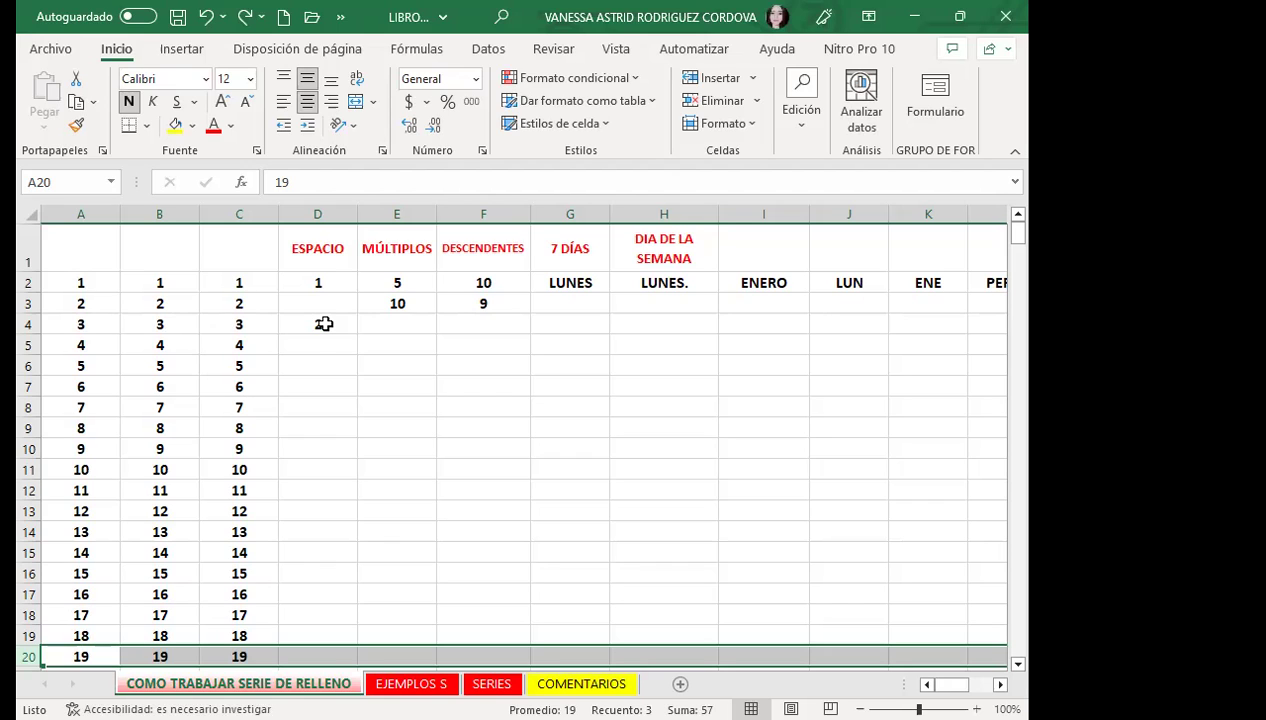
Step: Copy the D2:D4 pattern (1, blank, 2) down column D to row 20, ending at 13
{"action": "left_click", "coordinate": [328, 343]}
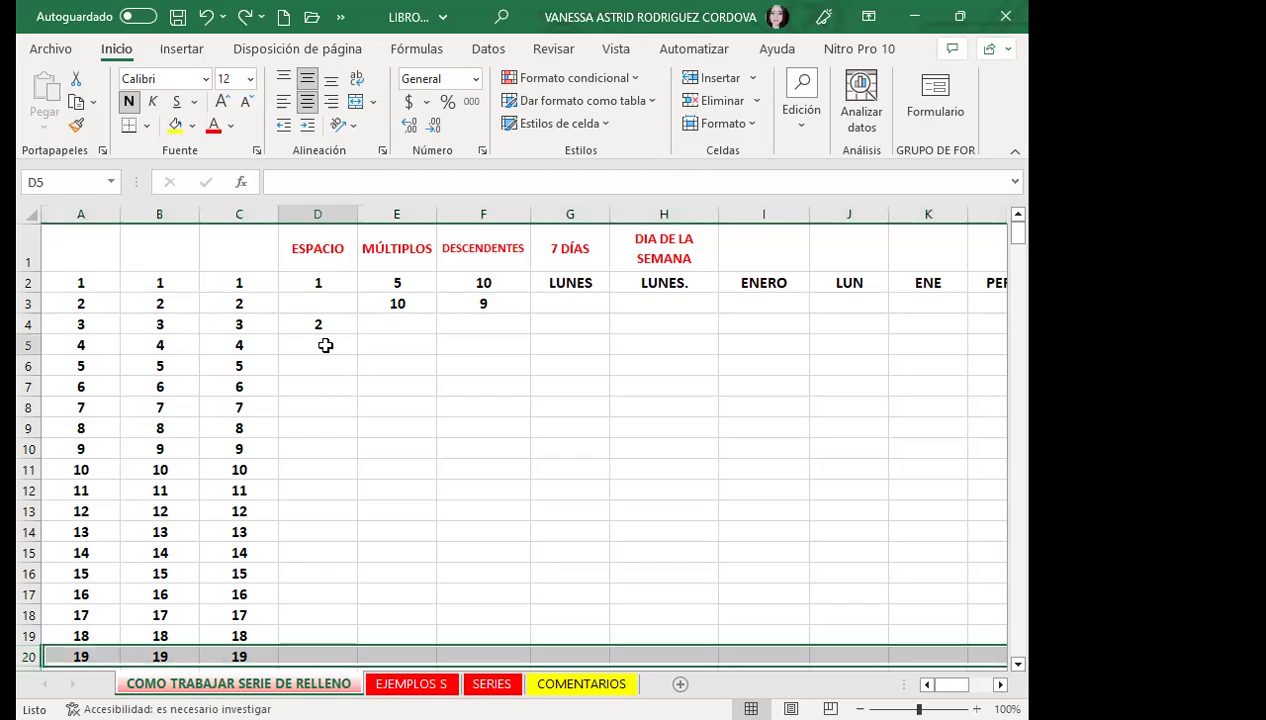
{"action": "left_click", "coordinate": [317, 250]}
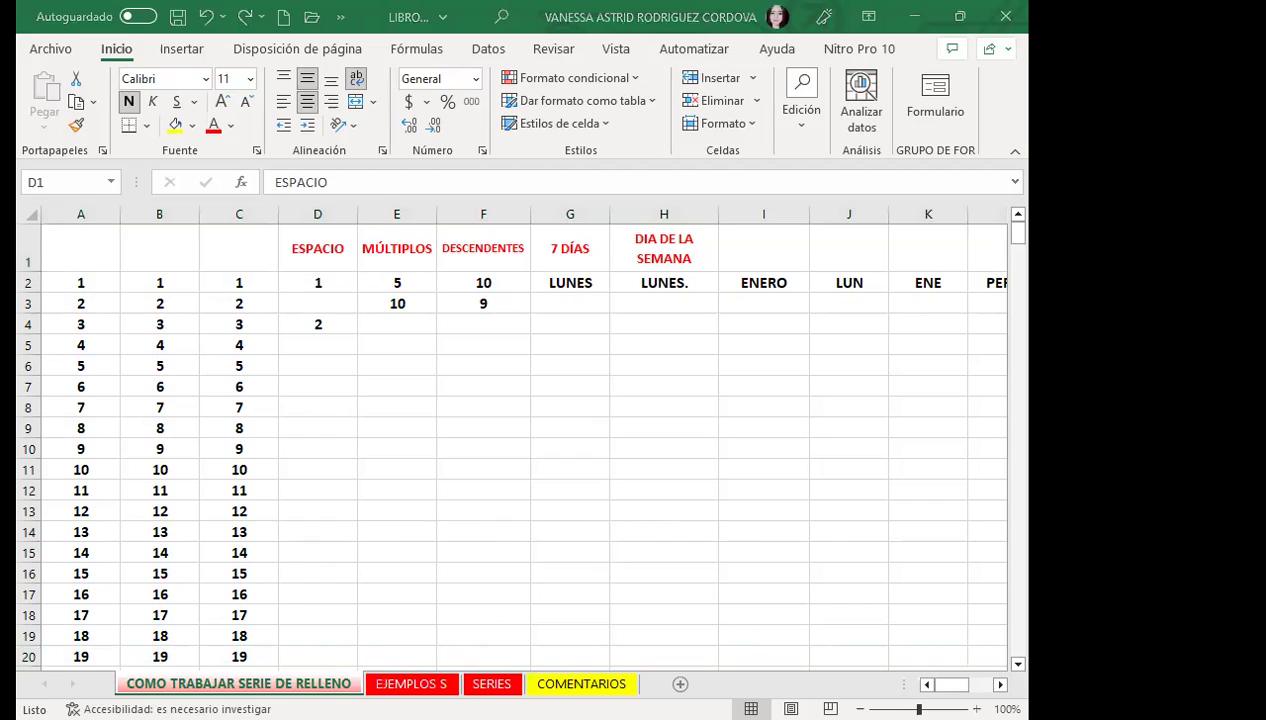
{"action": "left_click", "coordinate": [323, 306]}
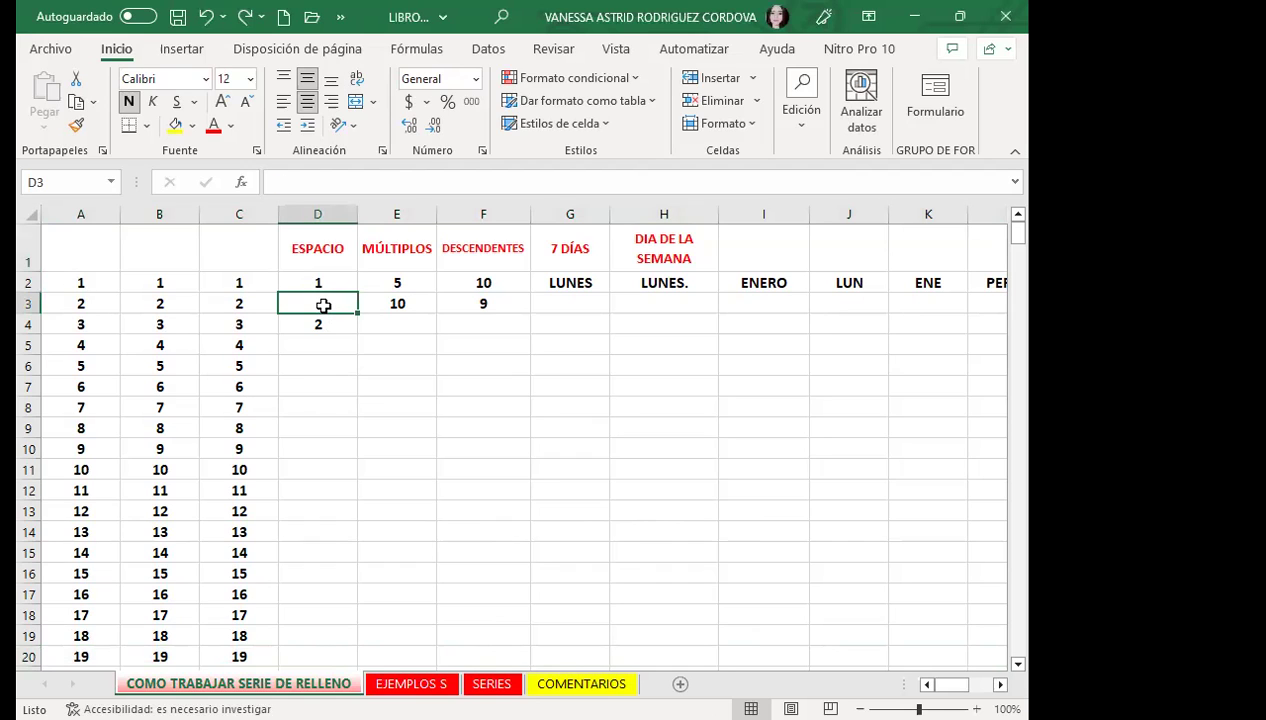
{"action": "left_click_drag", "start_coordinate": [330, 285], "coordinate": [312, 322]}
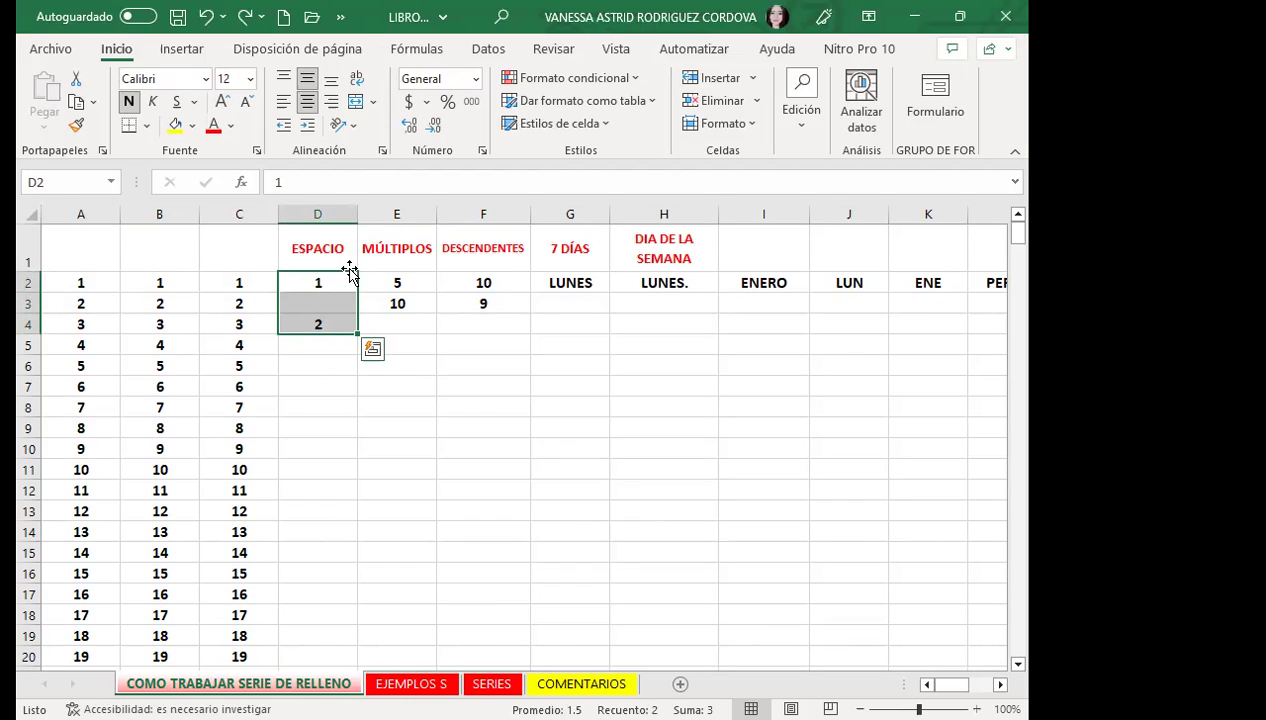
{"action": "left_click_drag", "start_coordinate": [336, 280], "coordinate": [335, 316]}
{"action": "double_click", "coordinate": [358, 335]}
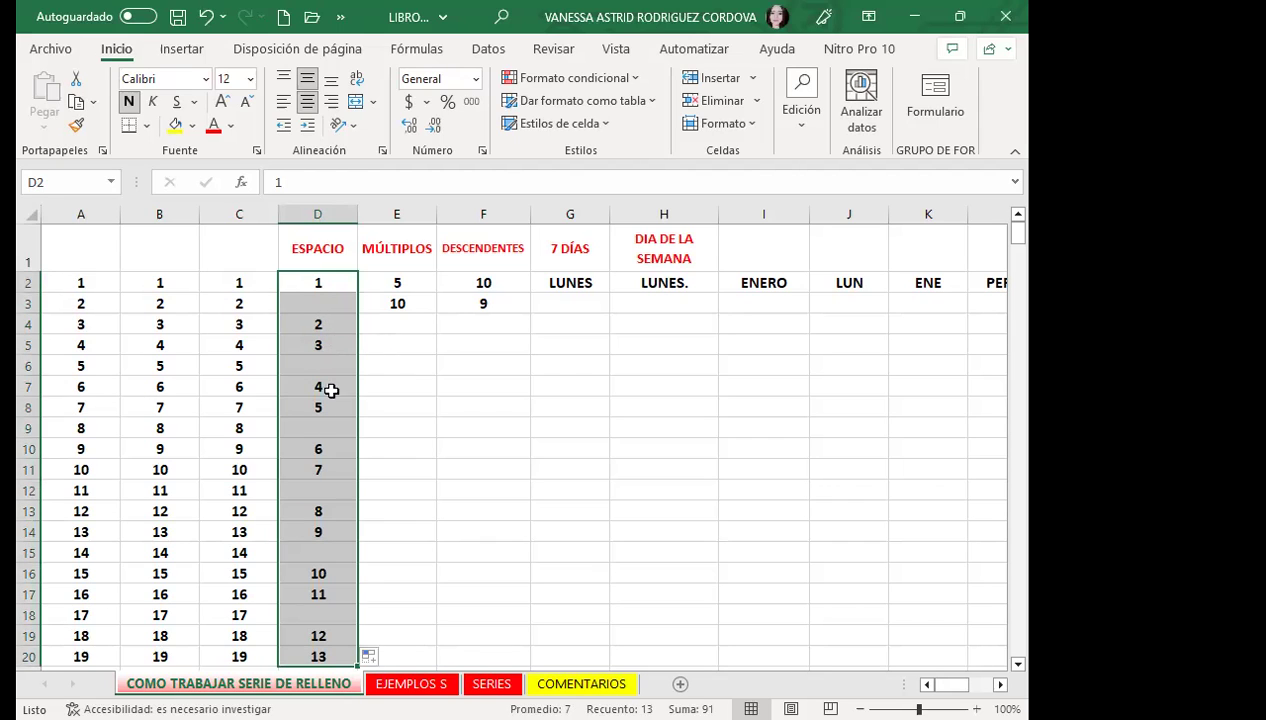
{"action": "scroll", "coordinate": [322, 580], "scroll_direction": "down", "scroll_amount": 2}
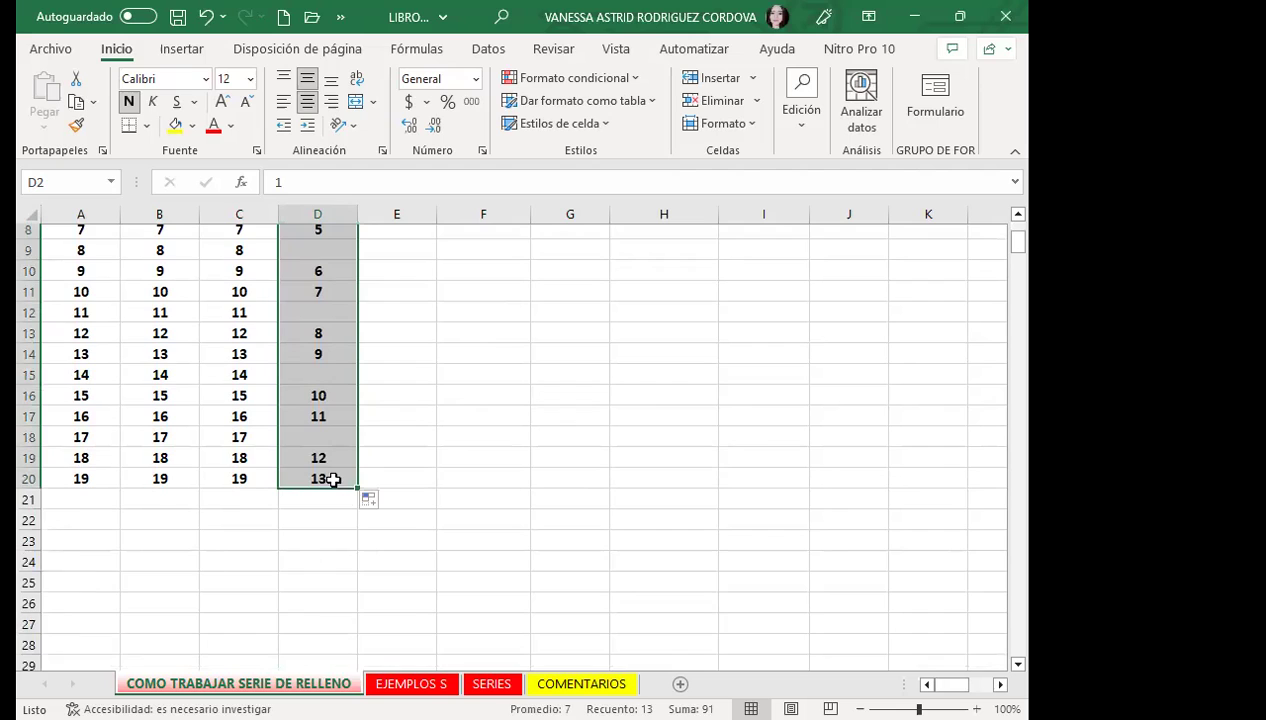
{"action": "scroll", "coordinate": [332, 480], "scroll_direction": "up", "scroll_amount": 2}
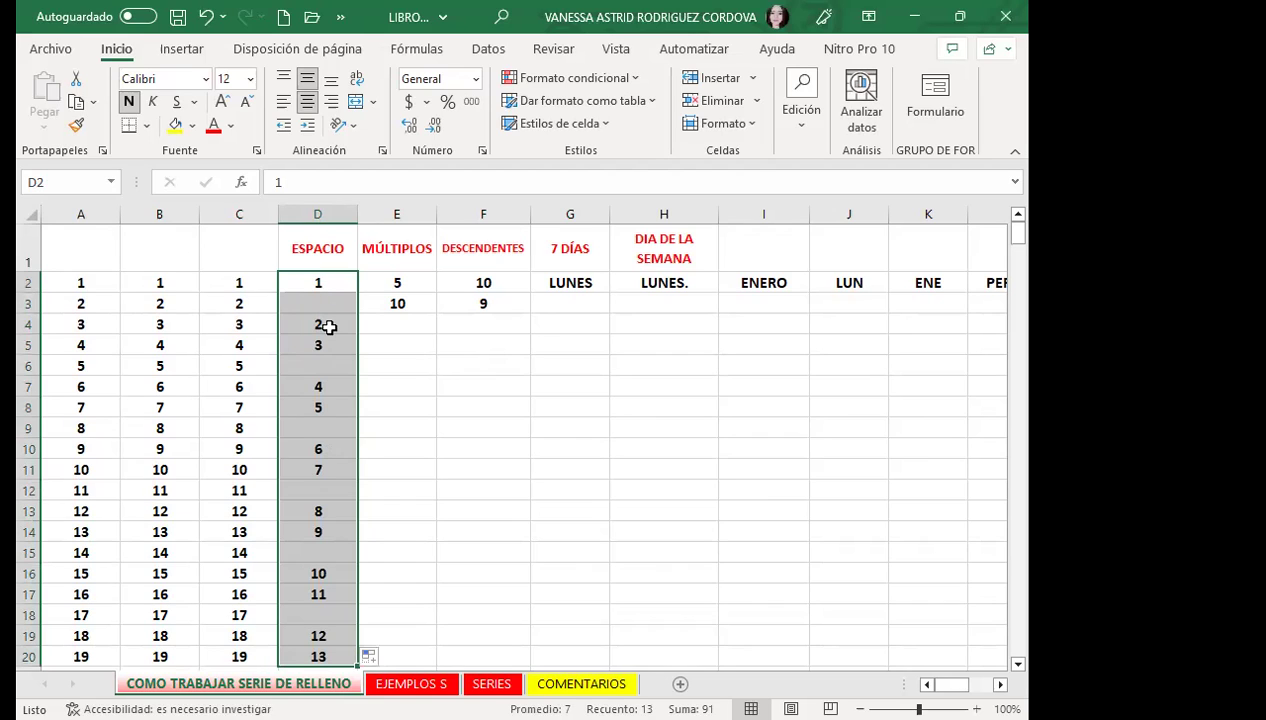
Step: Undo the previous column D fill and select D2:D3, the 1 and blank cell
{"action": "key", "text": "ctrl+z"}
{"action": "left_click_drag", "start_coordinate": [342, 281], "coordinate": [357, 332]}
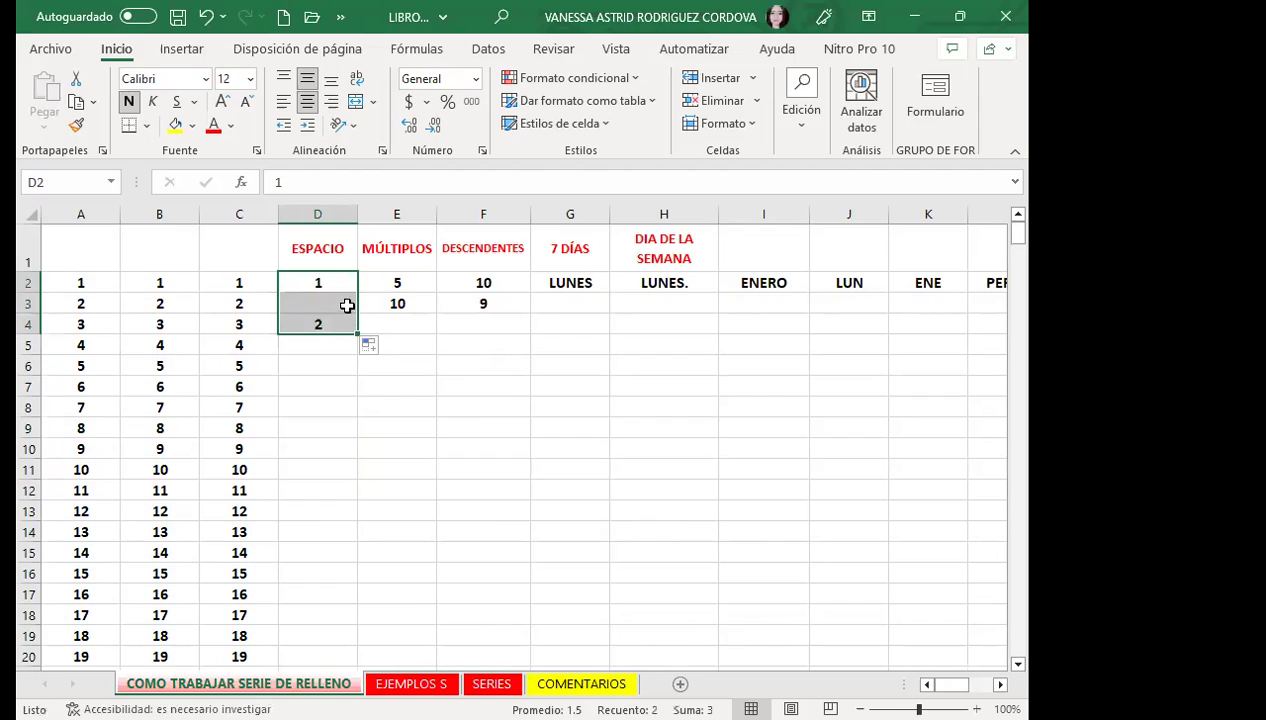
{"action": "left_click", "coordinate": [343, 284]}
{"action": "left_click_drag", "start_coordinate": [343, 284], "coordinate": [342, 304]}
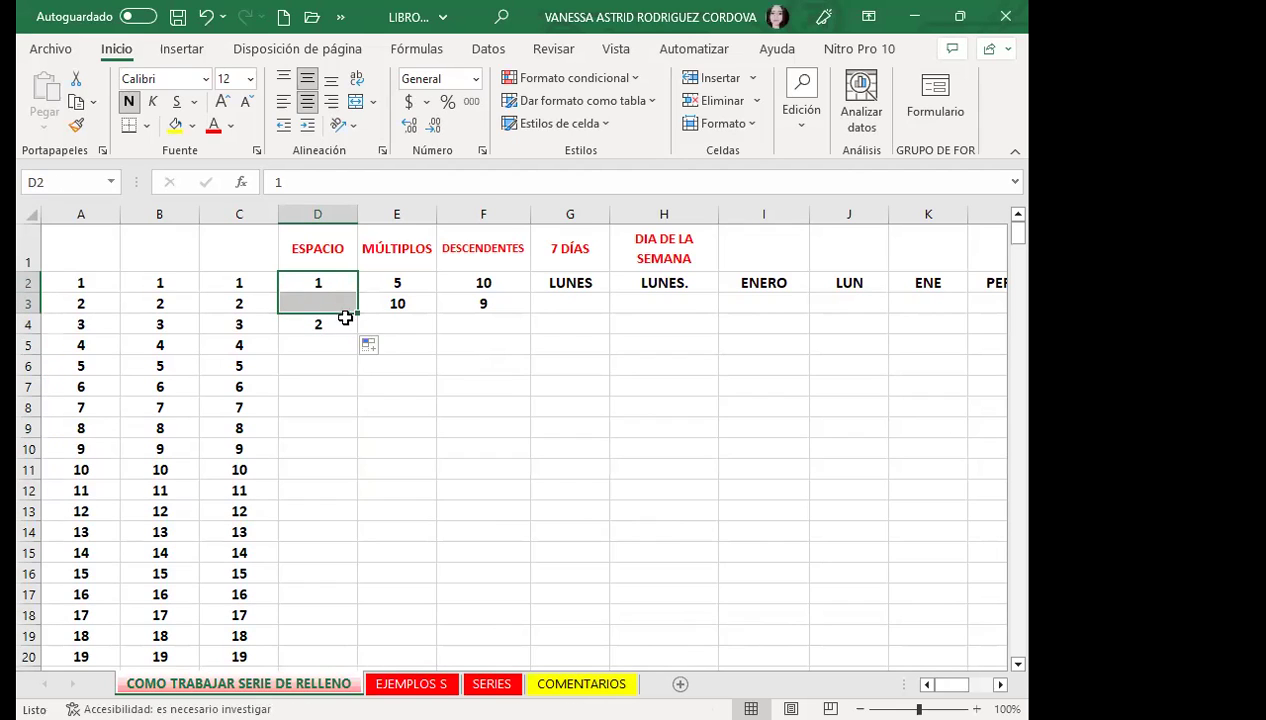
Step: Fill D2:D3 down to row 20 as Serie de relleno, giving 1 to 10 on alternate rows
{"action": "left_click_drag", "start_coordinate": [358, 315], "coordinate": [352, 354]}
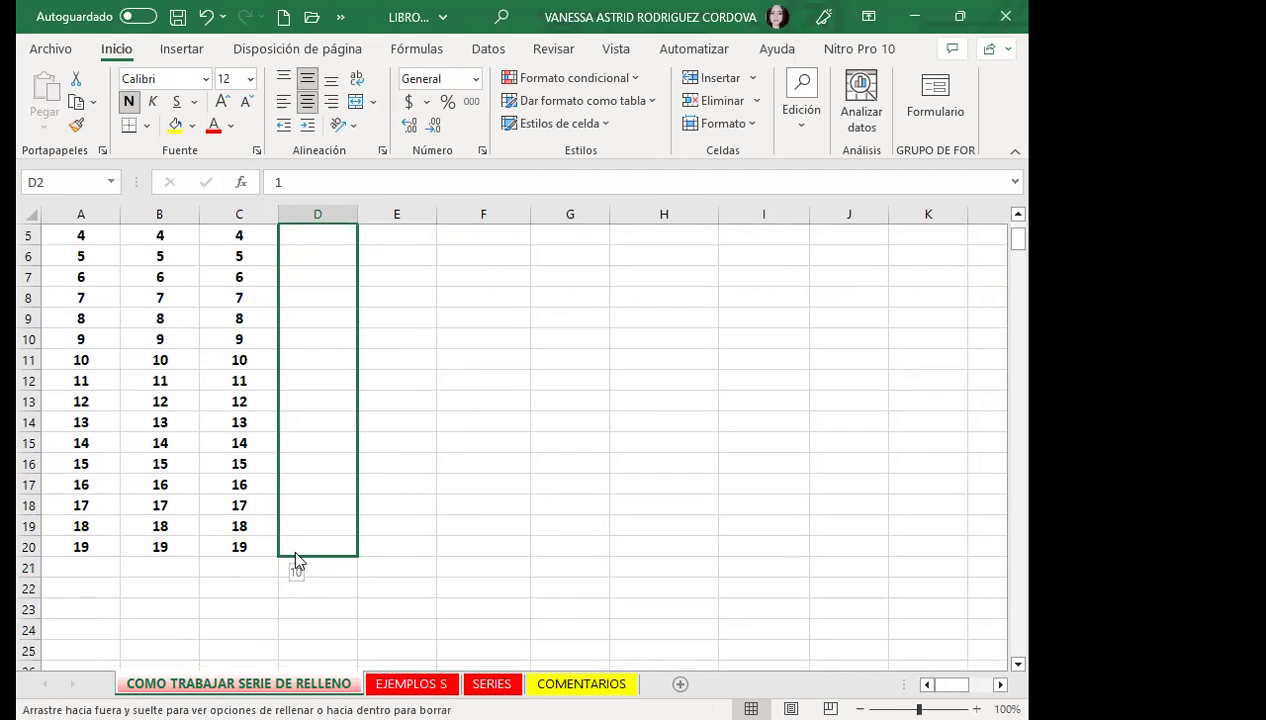
{"action": "left_click_drag", "start_coordinate": [293, 577], "coordinate": [294, 554]}
{"action": "left_click", "coordinate": [371, 253]}
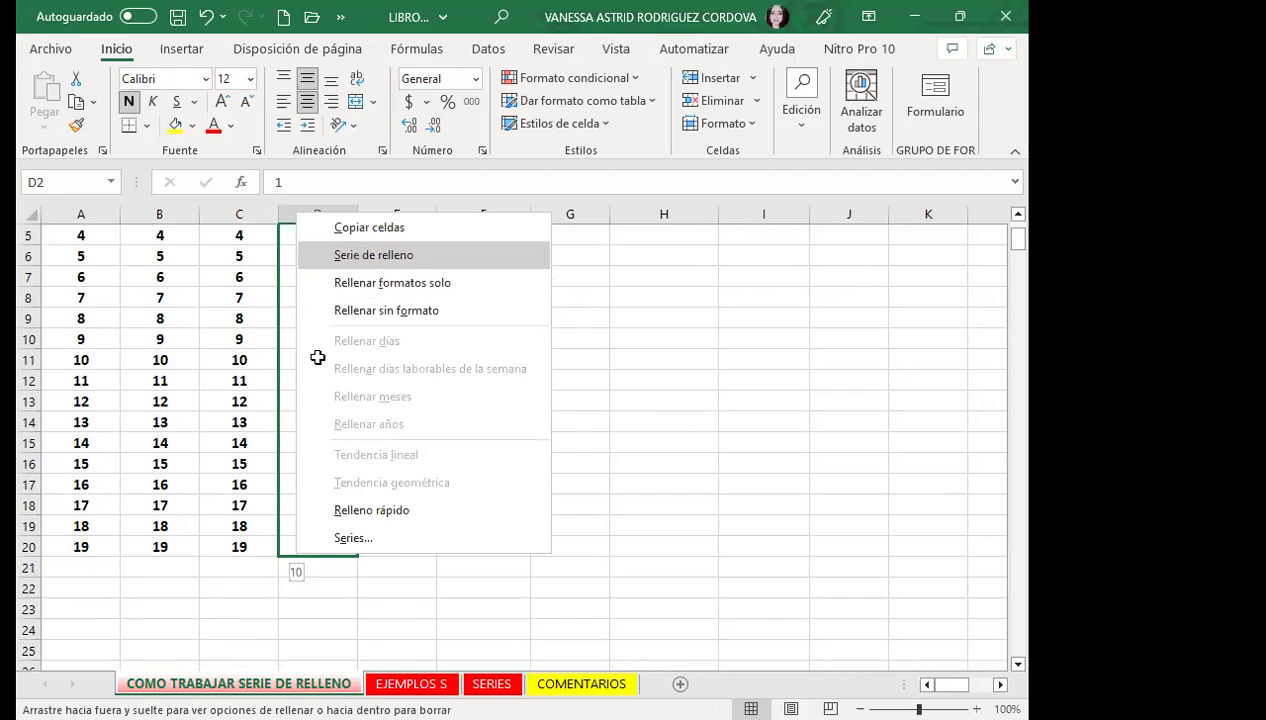
{"action": "left_click", "coordinate": [348, 324]}
{"action": "left_click", "coordinate": [327, 383]}
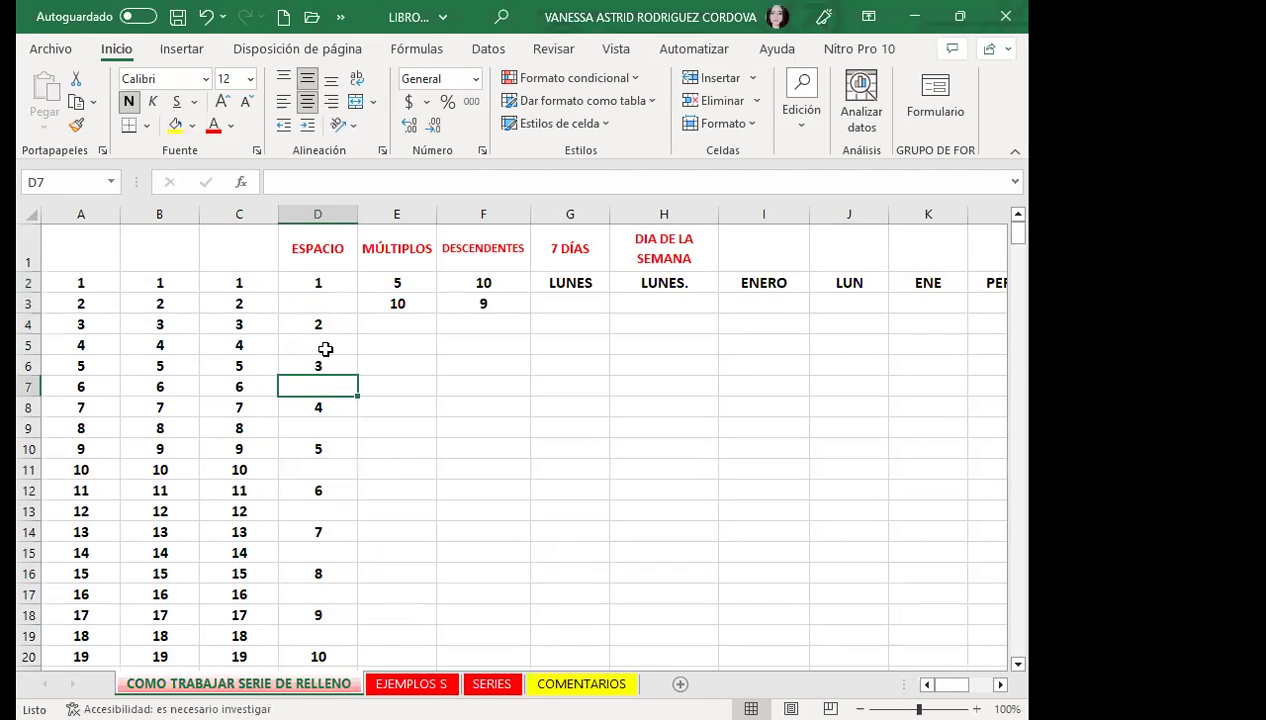
{"action": "left_click", "coordinate": [323, 302]}
{"action": "left_click", "coordinate": [333, 345]}
{"action": "left_click", "coordinate": [314, 384]}
{"action": "left_click", "coordinate": [40, 387]}
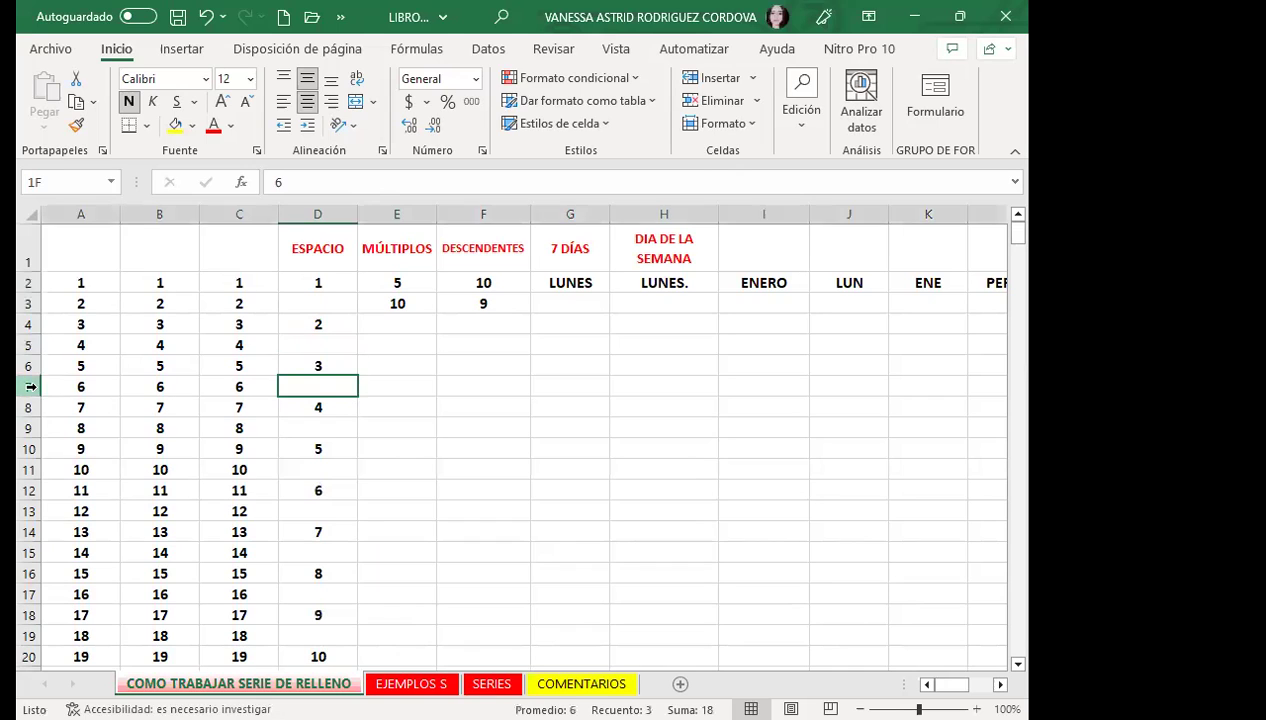
{"action": "left_click", "coordinate": [333, 327]}
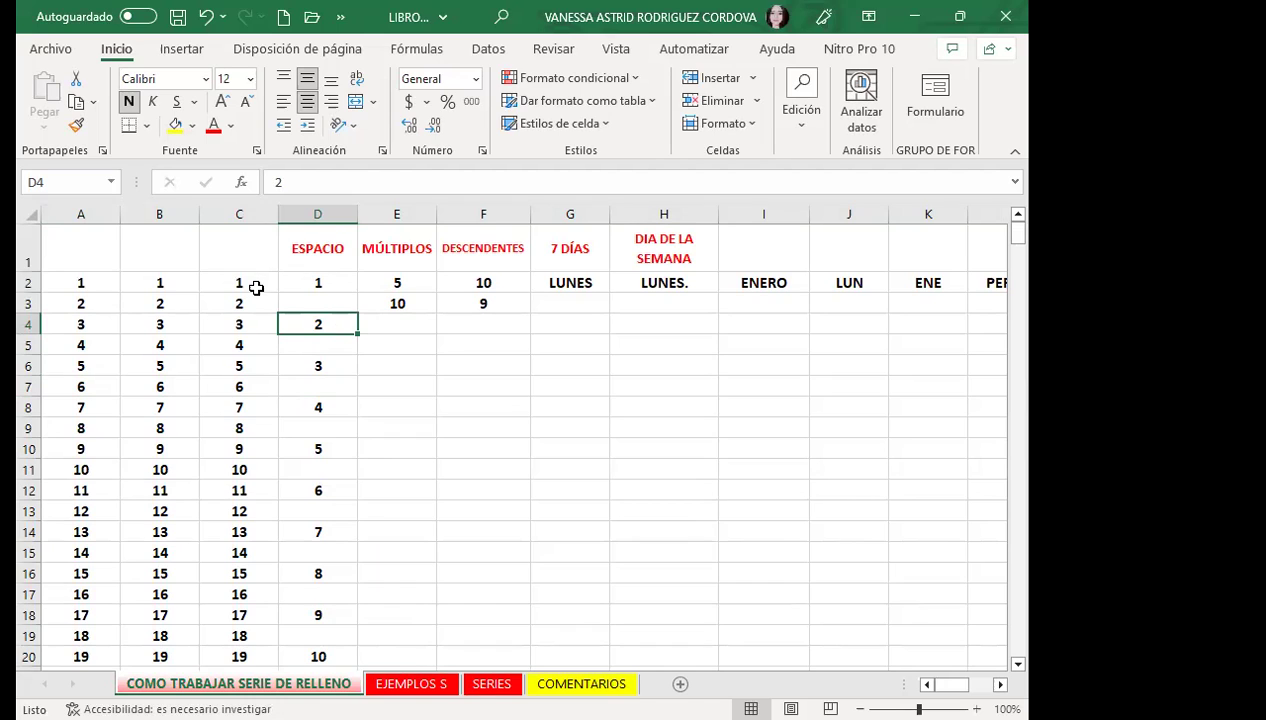
{"action": "left_click_drag", "start_coordinate": [254, 283], "coordinate": [254, 303]}
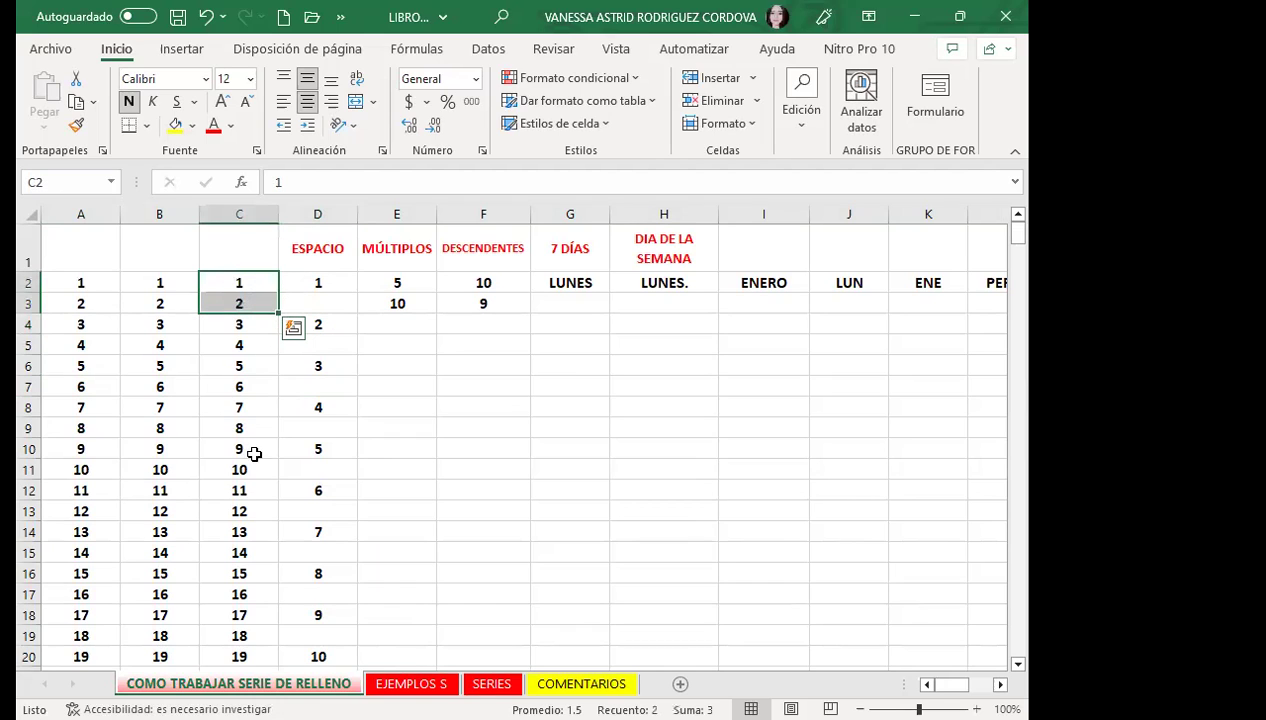
{"action": "left_click", "coordinate": [338, 288]}
{"action": "left_click_drag", "start_coordinate": [338, 288], "coordinate": [336, 325]}
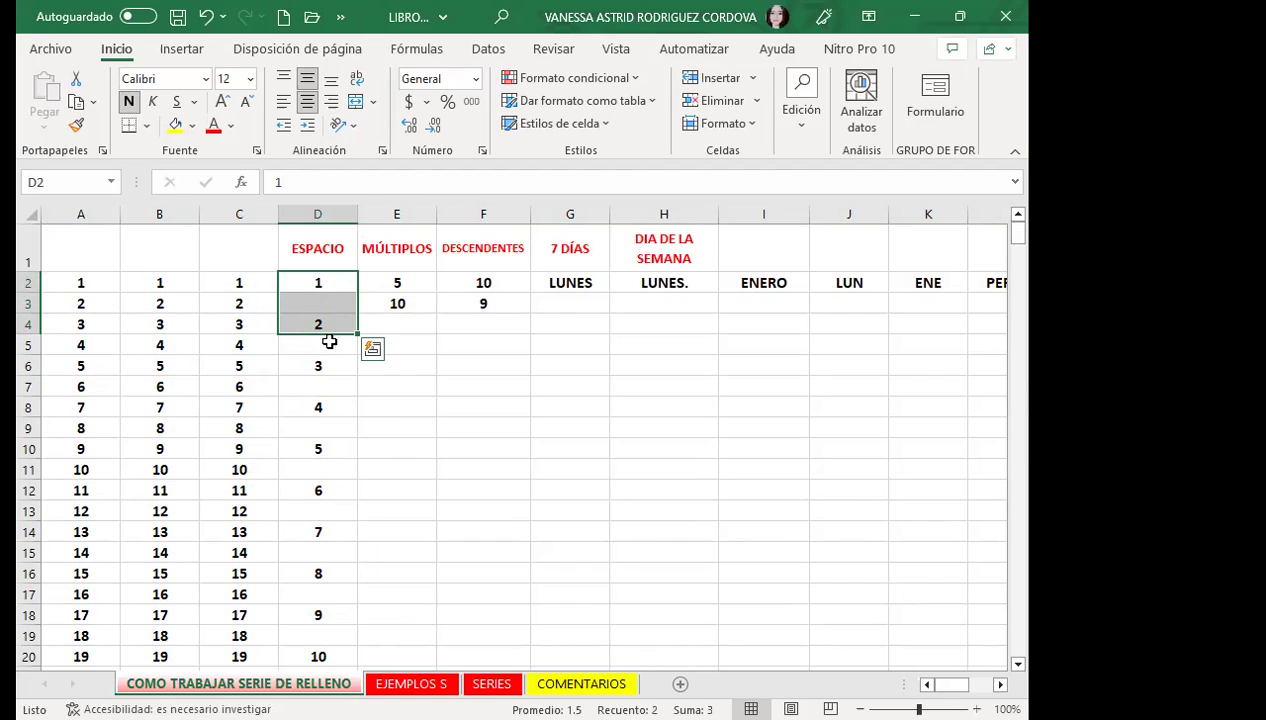
{"action": "left_click_drag", "start_coordinate": [337, 283], "coordinate": [340, 303]}
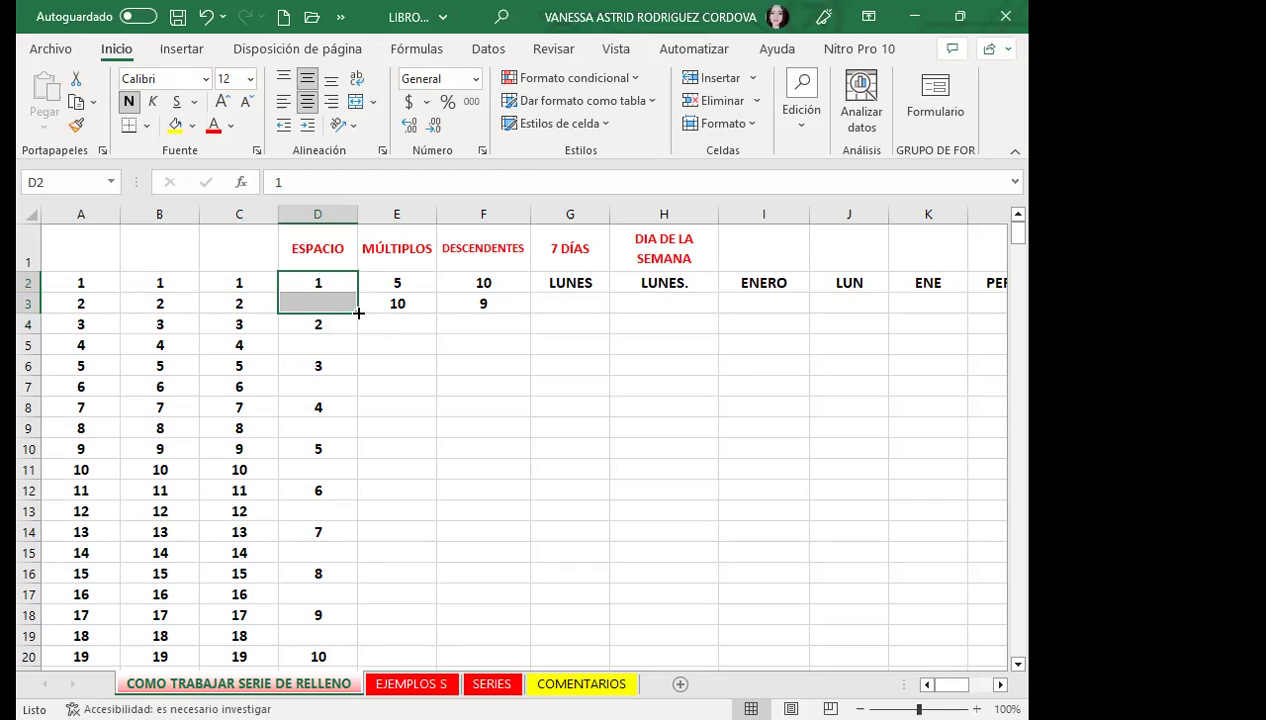
Step: Refill D2:D3 down to D20 with Serie de relleno, keeping 1 to 10 on alternate rows
{"action": "left_click_drag", "start_coordinate": [359, 313], "coordinate": [361, 412]}
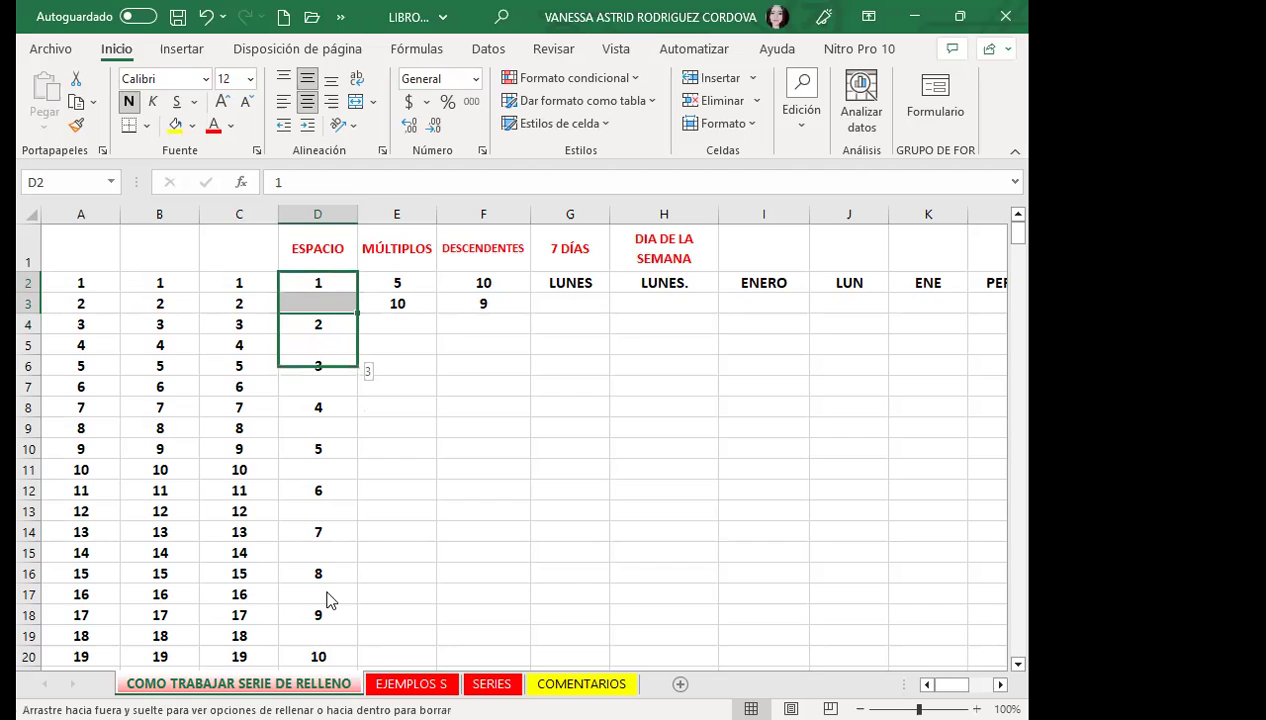
{"action": "left_click_drag", "start_coordinate": [330, 600], "coordinate": [359, 590]}
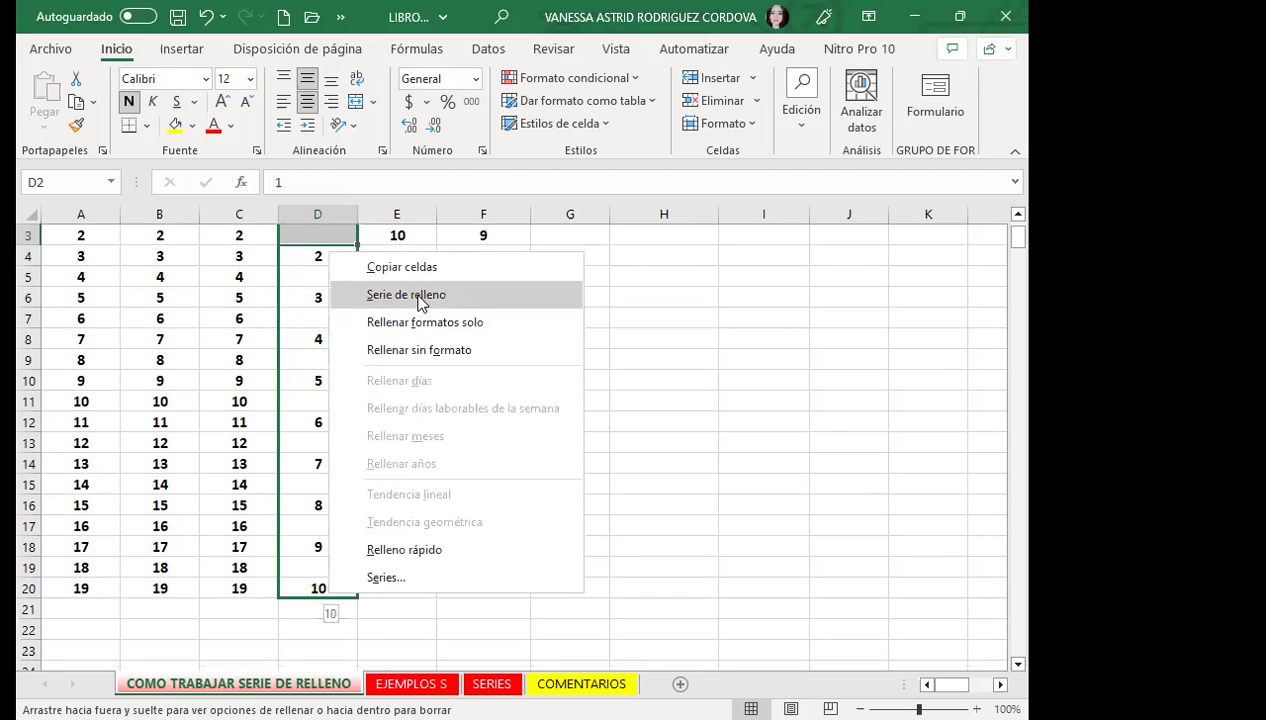
{"action": "left_click", "coordinate": [418, 292]}
{"action": "scroll", "coordinate": [333, 305], "scroll_direction": "up", "scroll_amount": 1}
{"action": "left_click", "coordinate": [331, 302]}
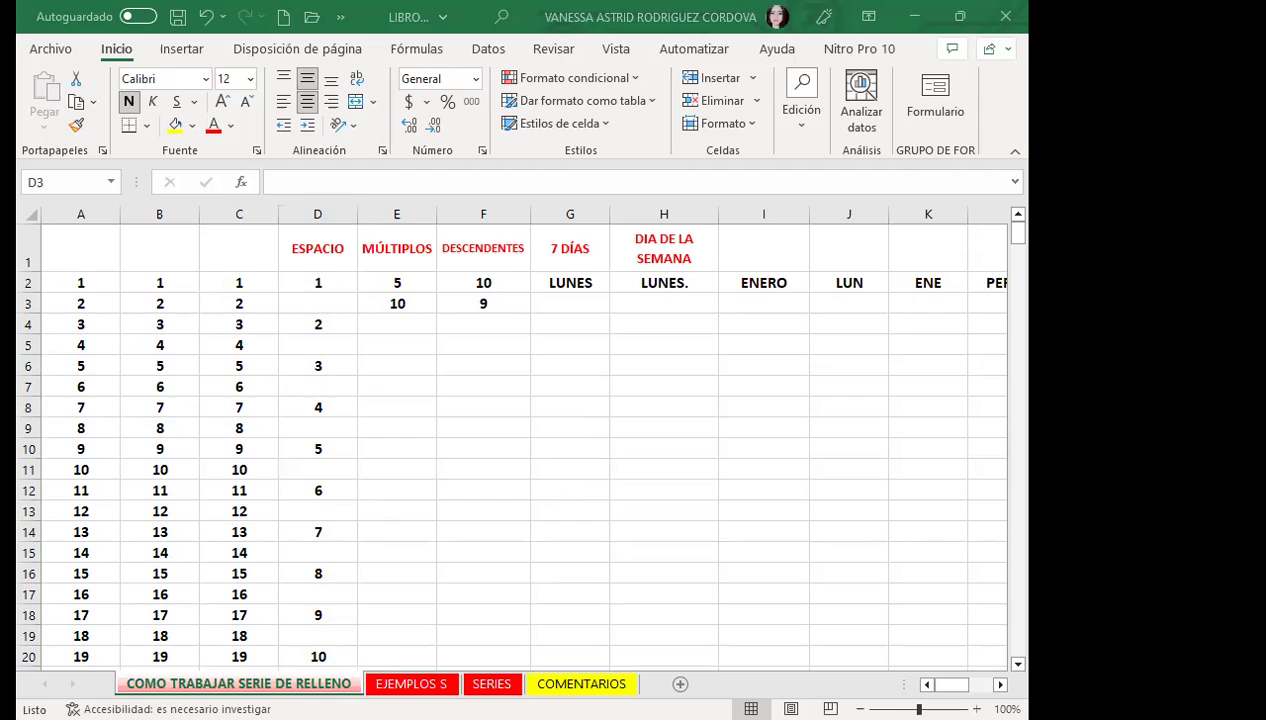
{"action": "left_click", "coordinate": [348, 511]}
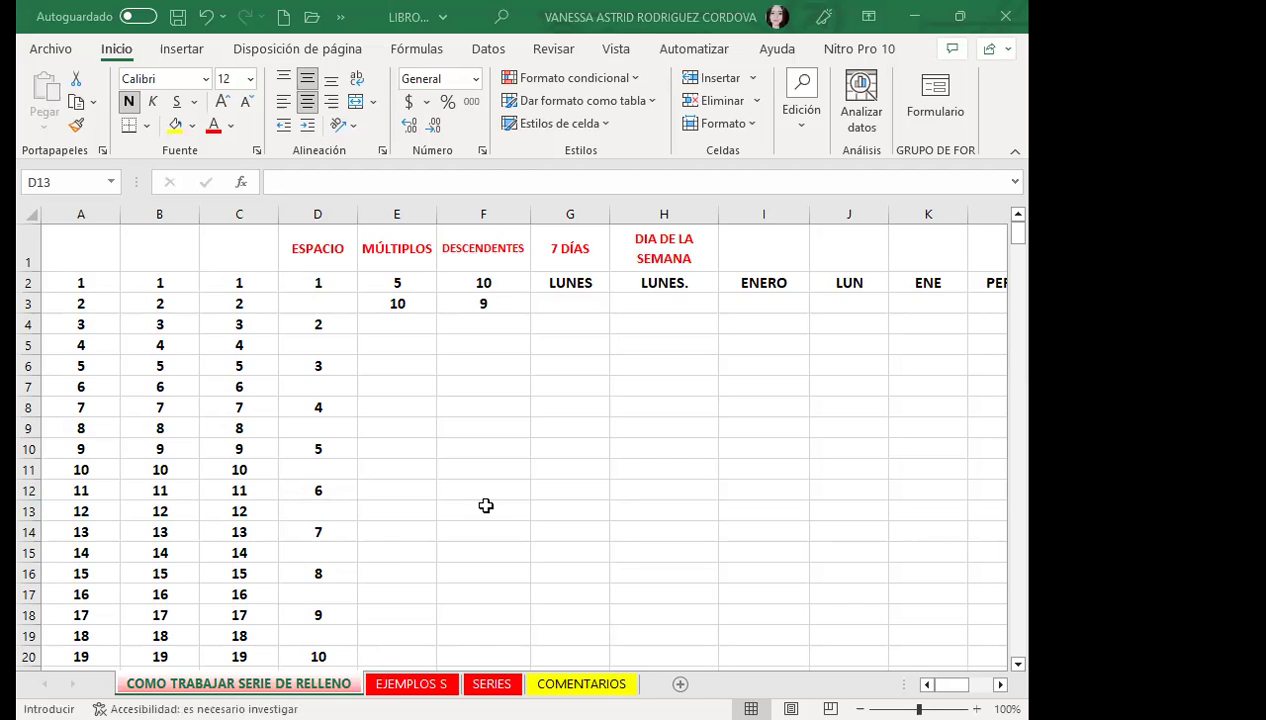
{"action": "key", "text": "Escape"}
{"action": "key", "text": "ctrl+c"}
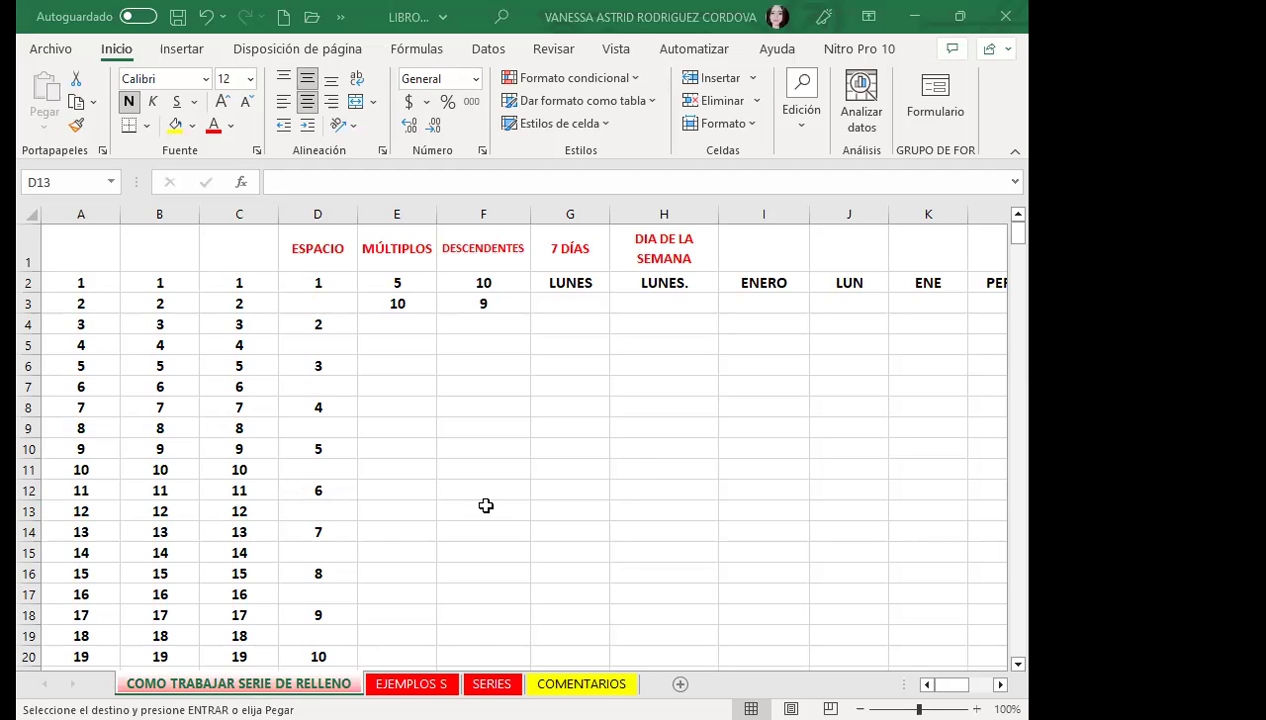
{"action": "key", "text": "Escape"}
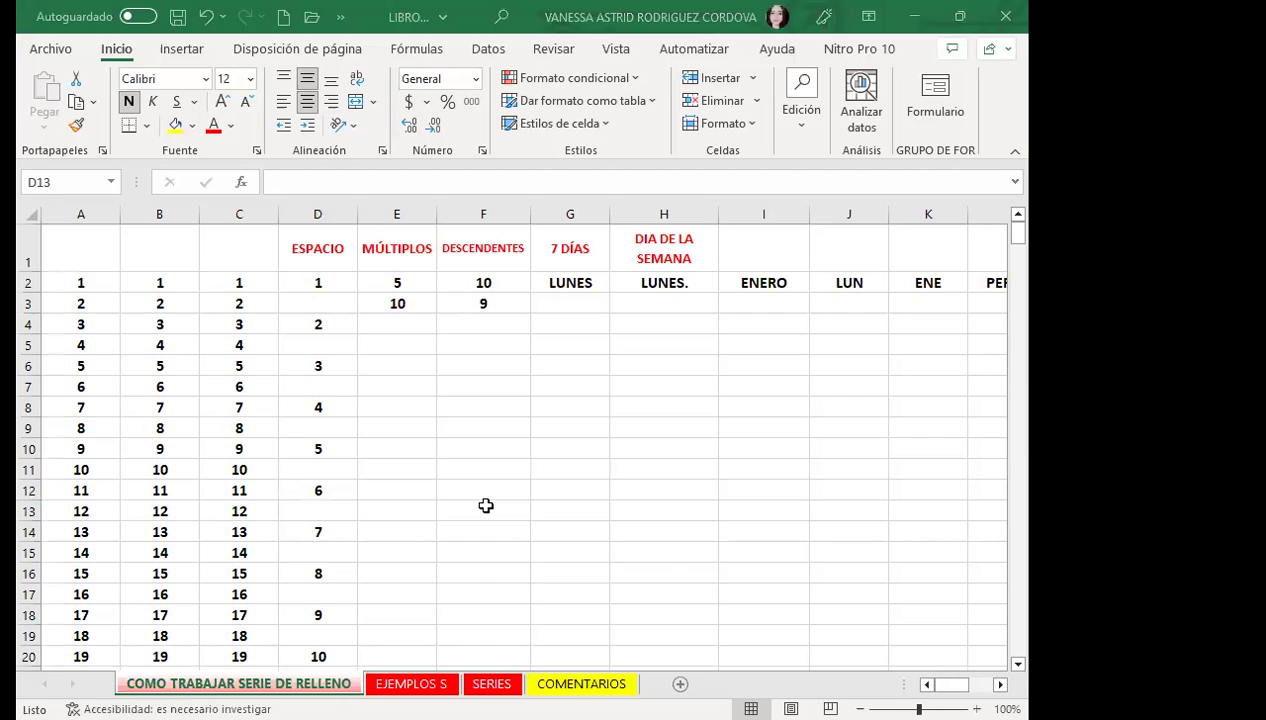
{"action": "left_click", "coordinate": [397, 424]}
{"action": "scroll", "coordinate": [333, 497], "scroll_direction": "down", "scroll_amount": 2}
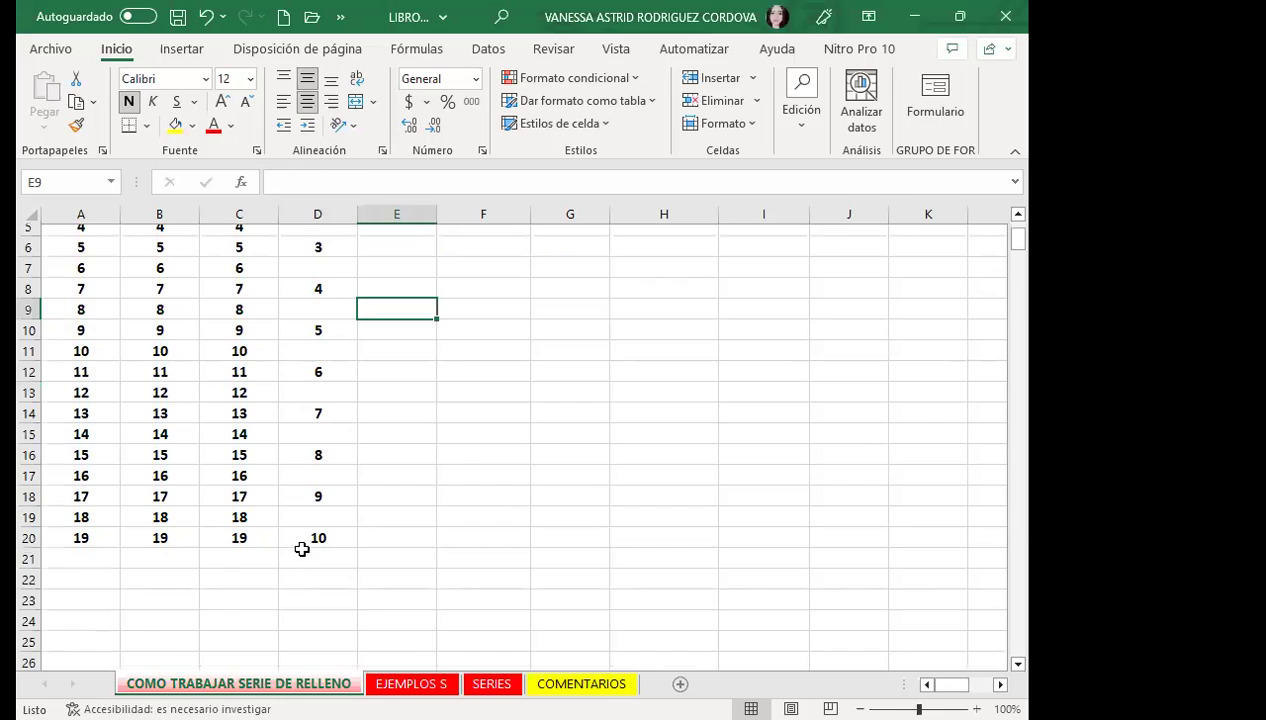
{"action": "left_click", "coordinate": [302, 547]}
{"action": "left_click", "coordinate": [29, 538]}
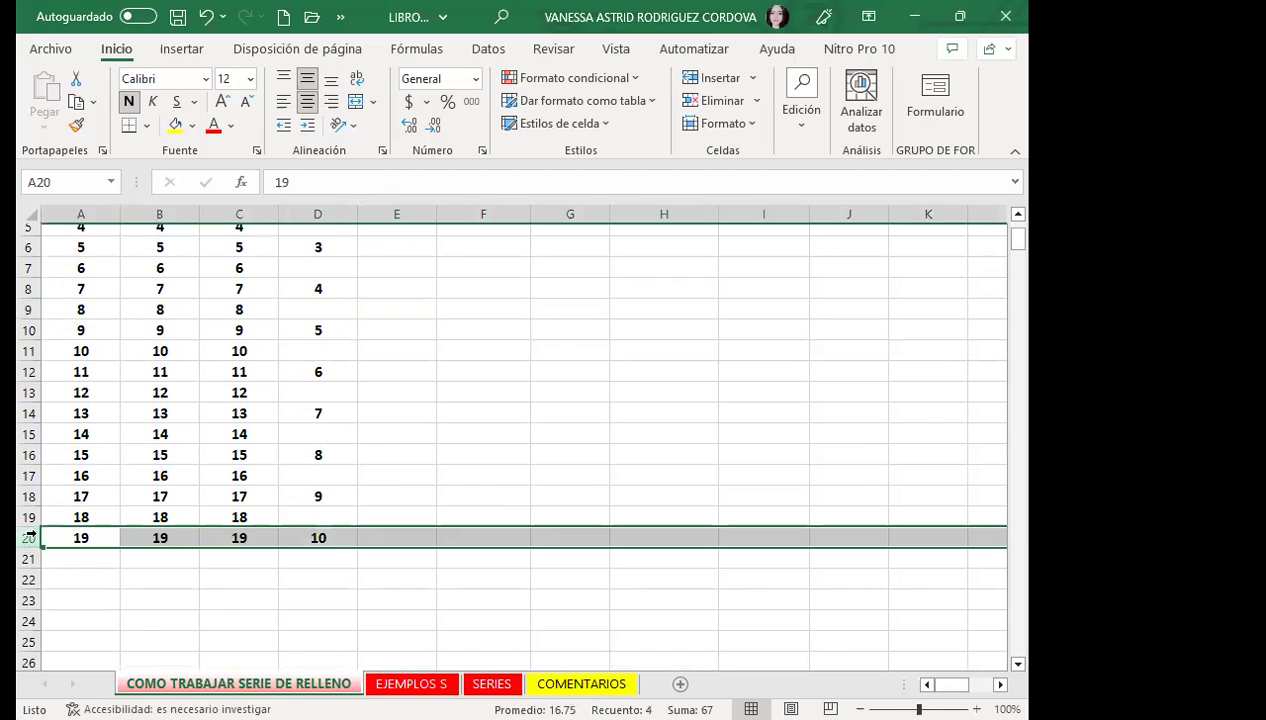
{"action": "left_click", "coordinate": [310, 537]}
{"action": "scroll", "coordinate": [335, 490], "scroll_direction": "up", "scroll_amount": 2}
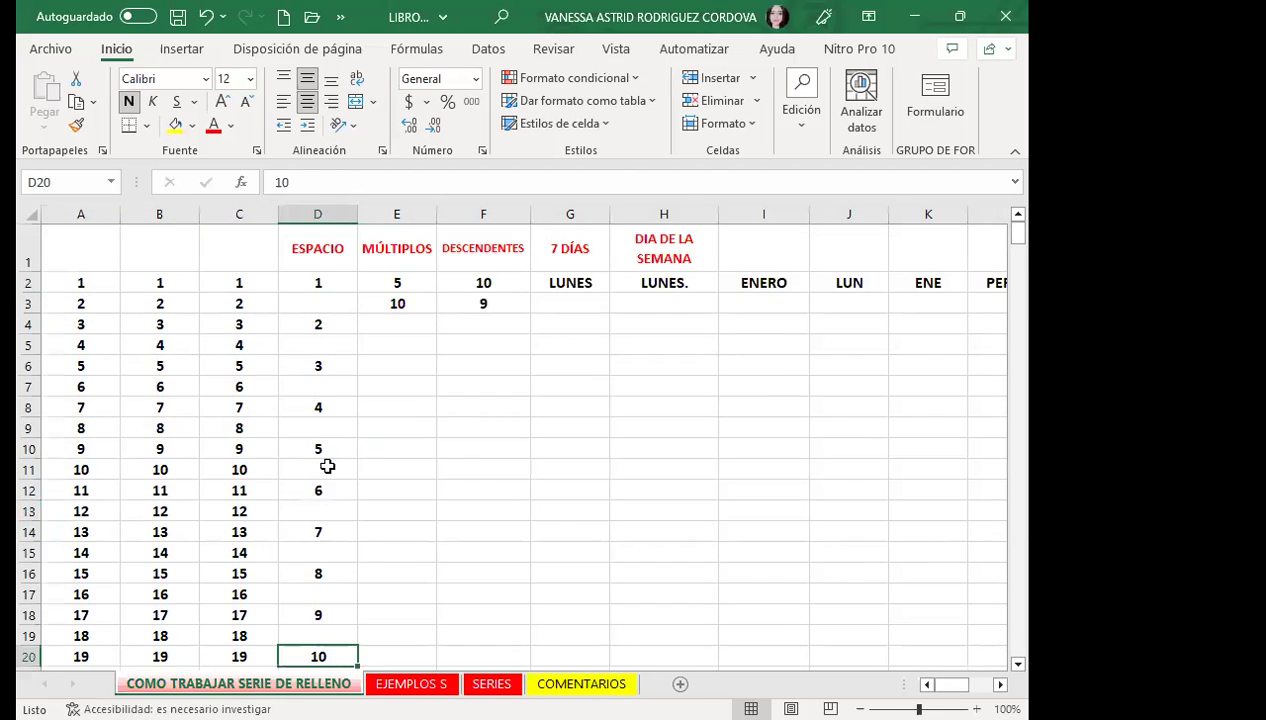
{"action": "left_click", "coordinate": [313, 303]}
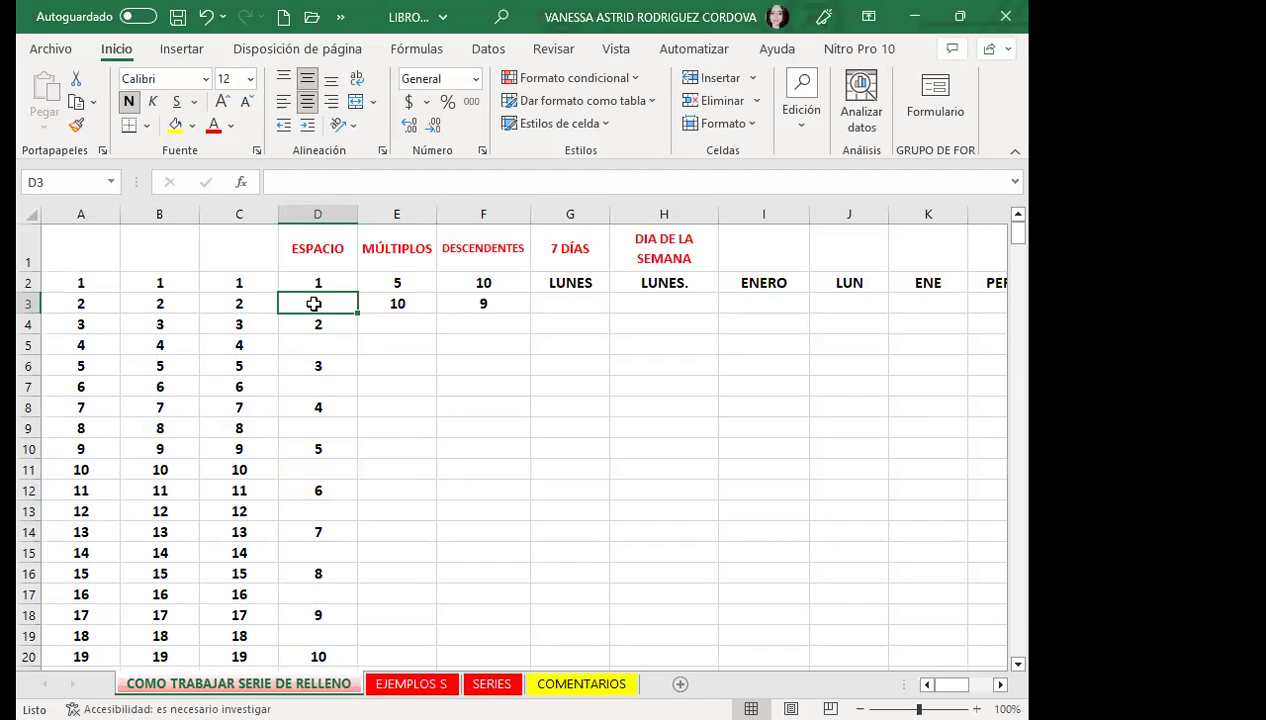
{"action": "left_click_drag", "start_coordinate": [418, 283], "coordinate": [418, 296]}
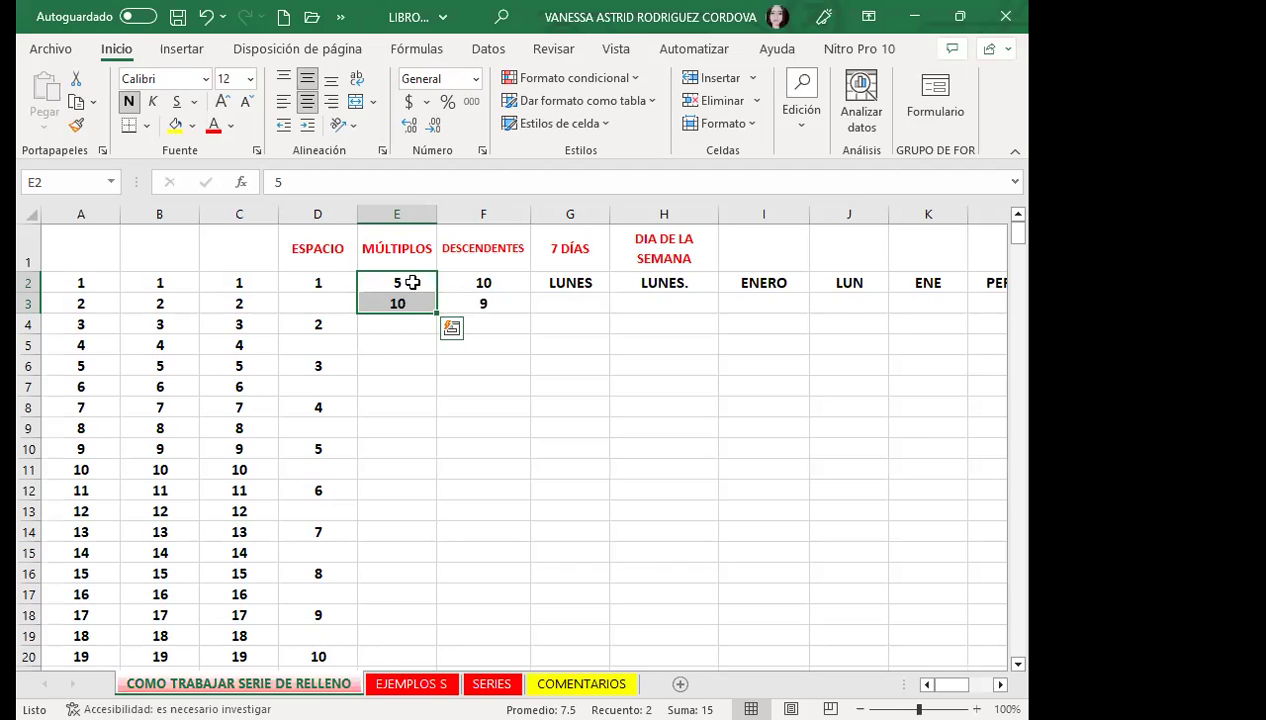
Step: Extend the multiples of 5 in column E down to 95 and verify row 20
{"action": "double_click", "coordinate": [437, 313]}
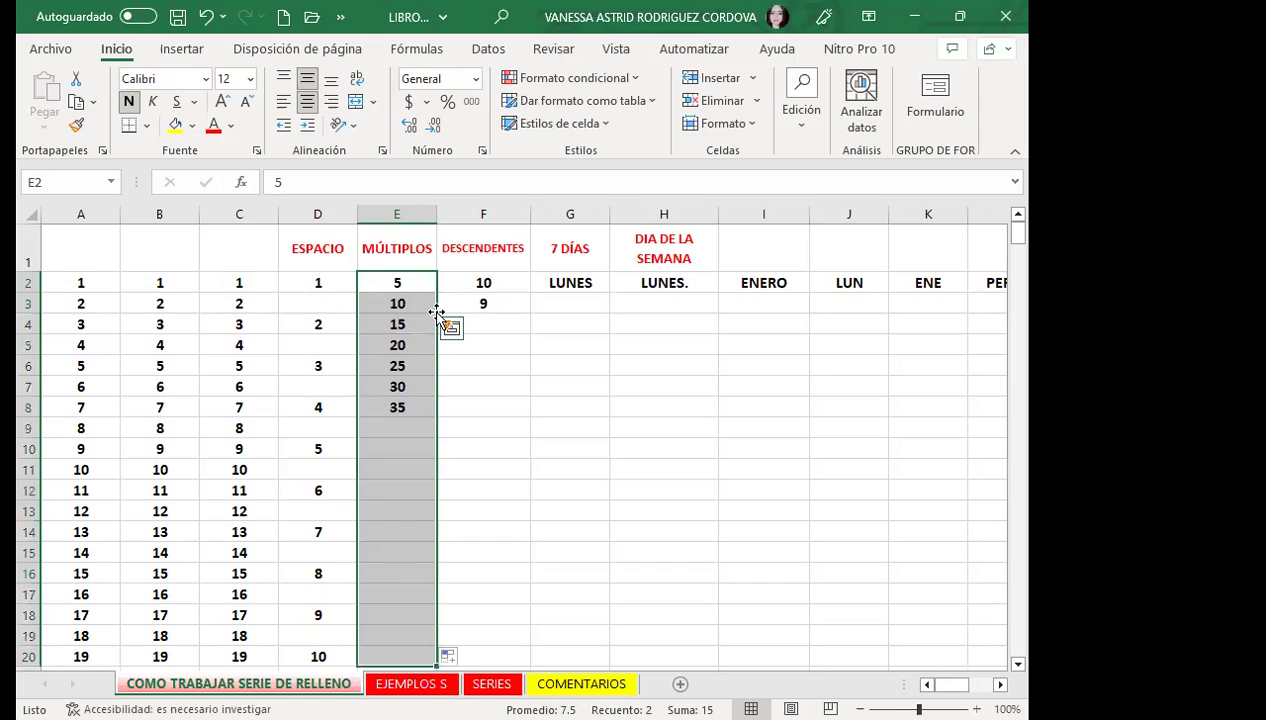
{"action": "left_click", "coordinate": [341, 286]}
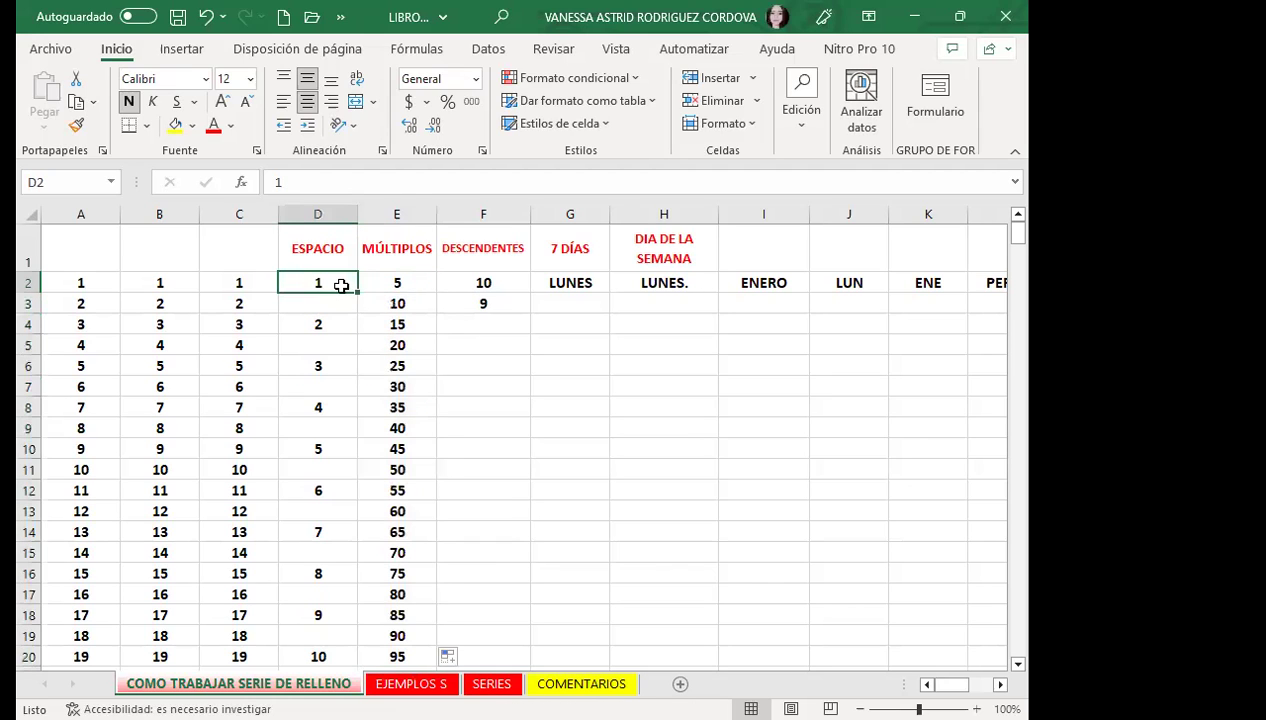
{"action": "left_click", "coordinate": [401, 284]}
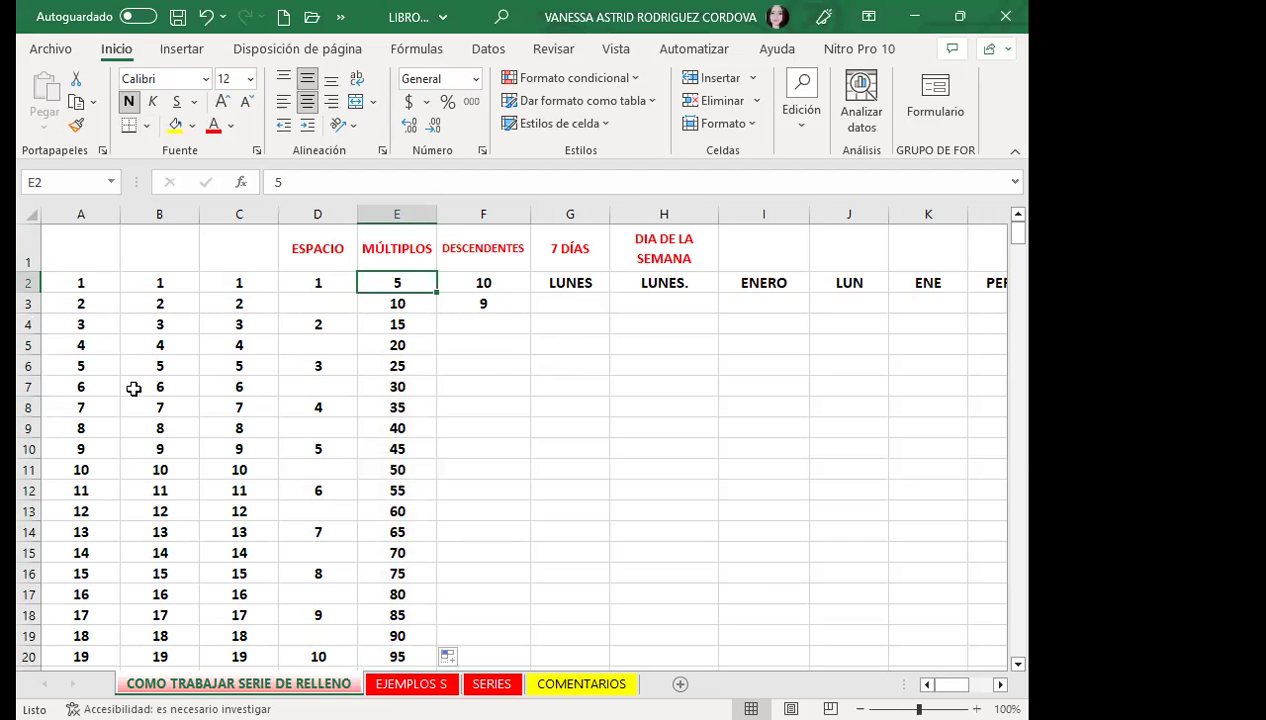
{"action": "scroll", "coordinate": [133, 388], "scroll_direction": "down", "scroll_amount": 3}
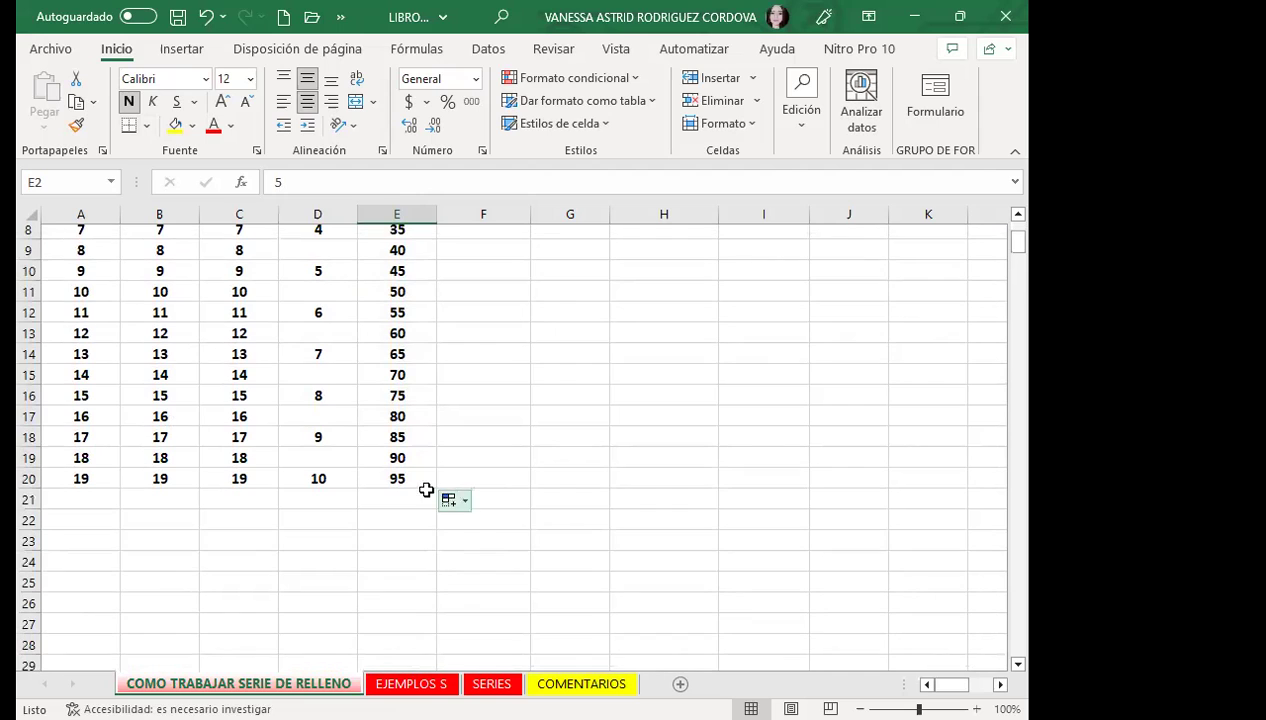
{"action": "left_click", "coordinate": [30, 478]}
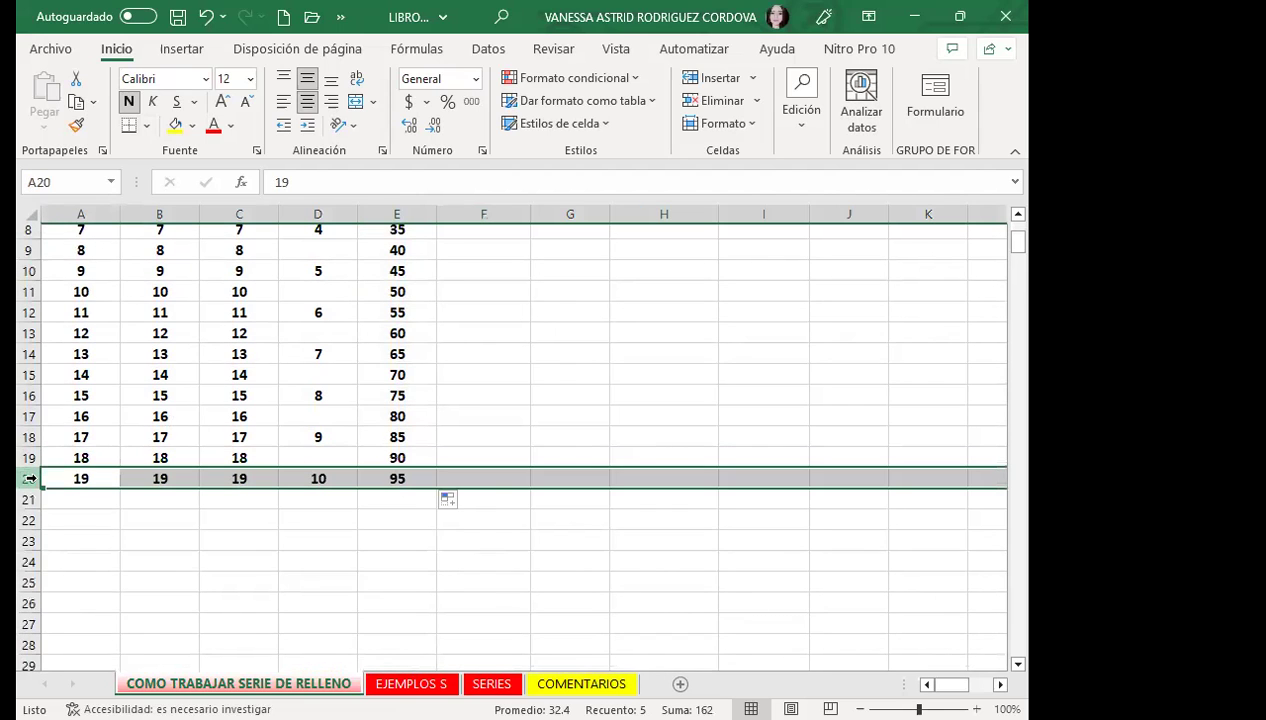
{"action": "scroll", "coordinate": [368, 450], "scroll_direction": "up", "scroll_amount": 3}
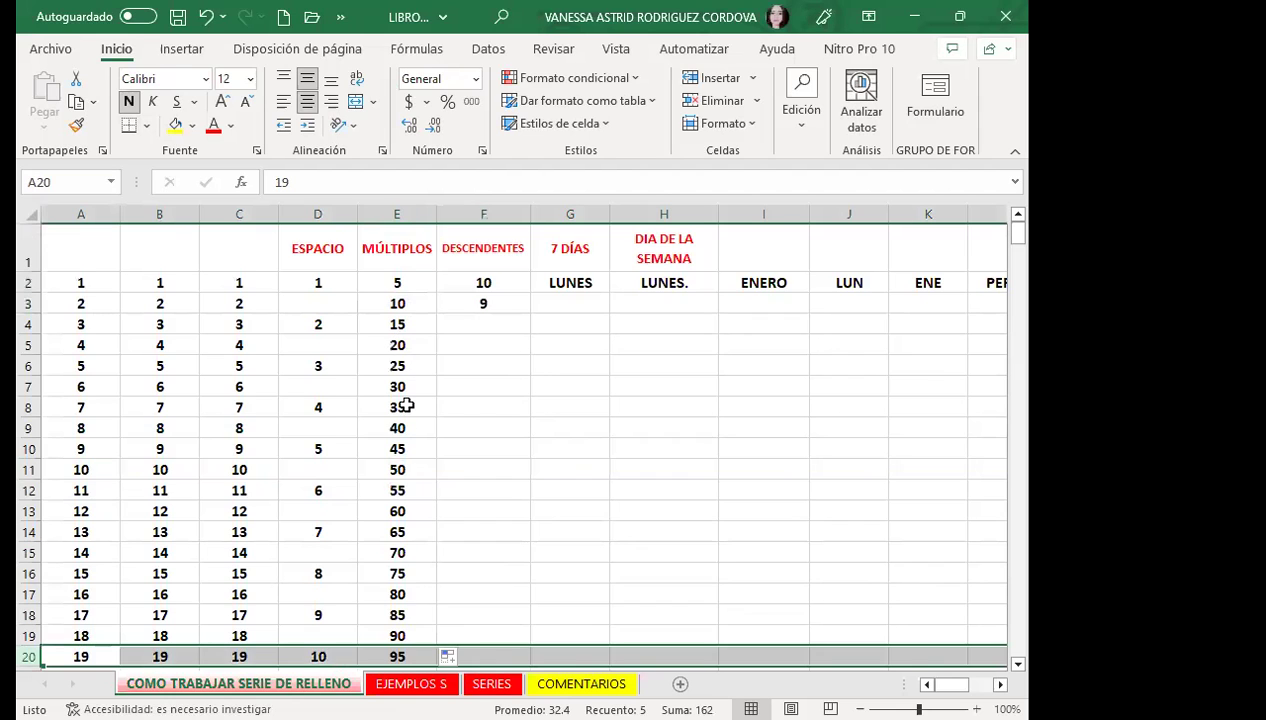
{"action": "scroll", "coordinate": [404, 405], "scroll_direction": "down", "scroll_amount": 2}
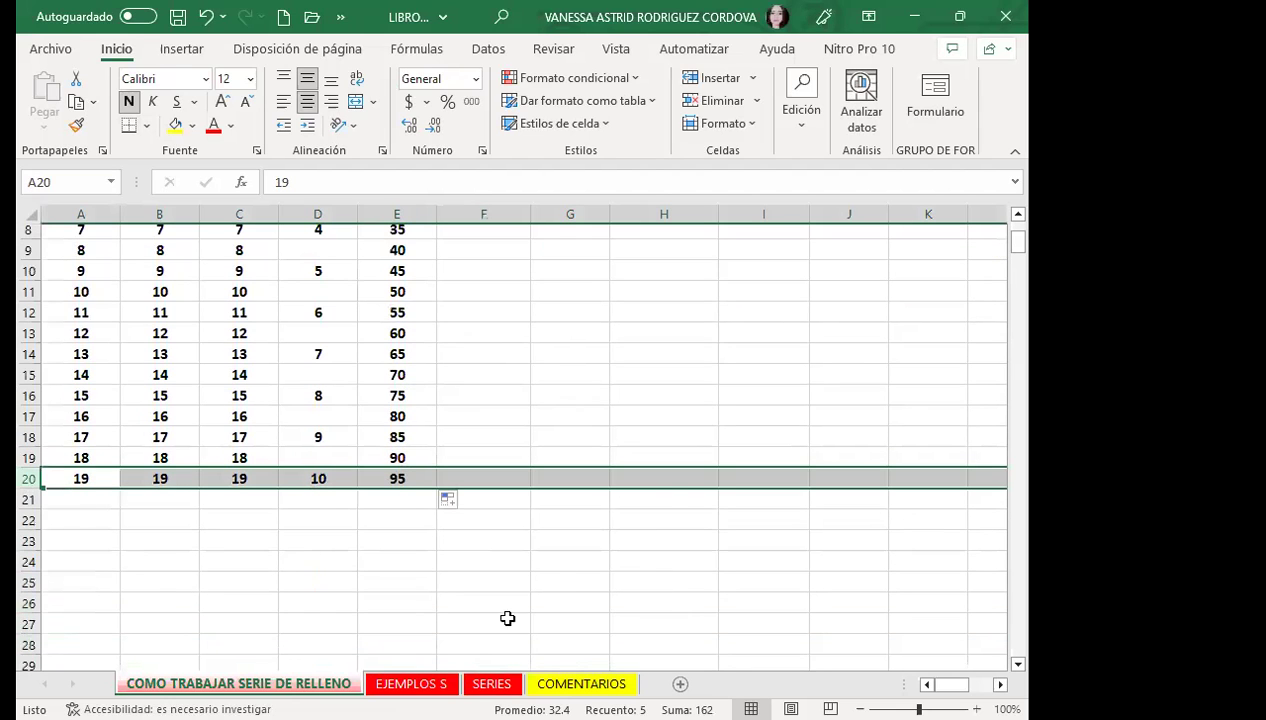
{"action": "left_click", "coordinate": [456, 412]}
{"action": "scroll", "coordinate": [400, 398], "scroll_direction": "up", "scroll_amount": 3}
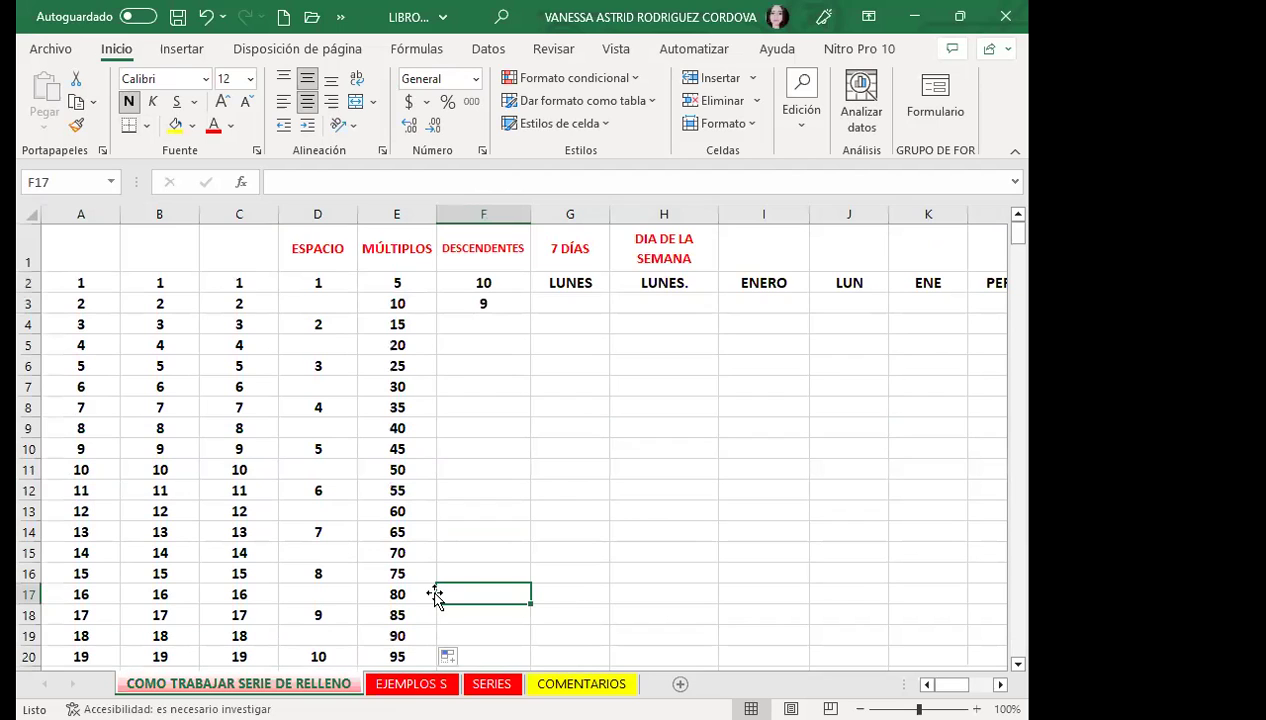
Step: Clear the spaced numbers below D2 and enter 2 in D4
{"action": "mouse_move", "coordinate": [334, 304]}
{"action": "left_mouse_down"}
{"action": "mouse_move", "coordinate": [337, 596]}
{"action": "mouse_move", "coordinate": [320, 645]}
{"action": "left_mouse_up"}
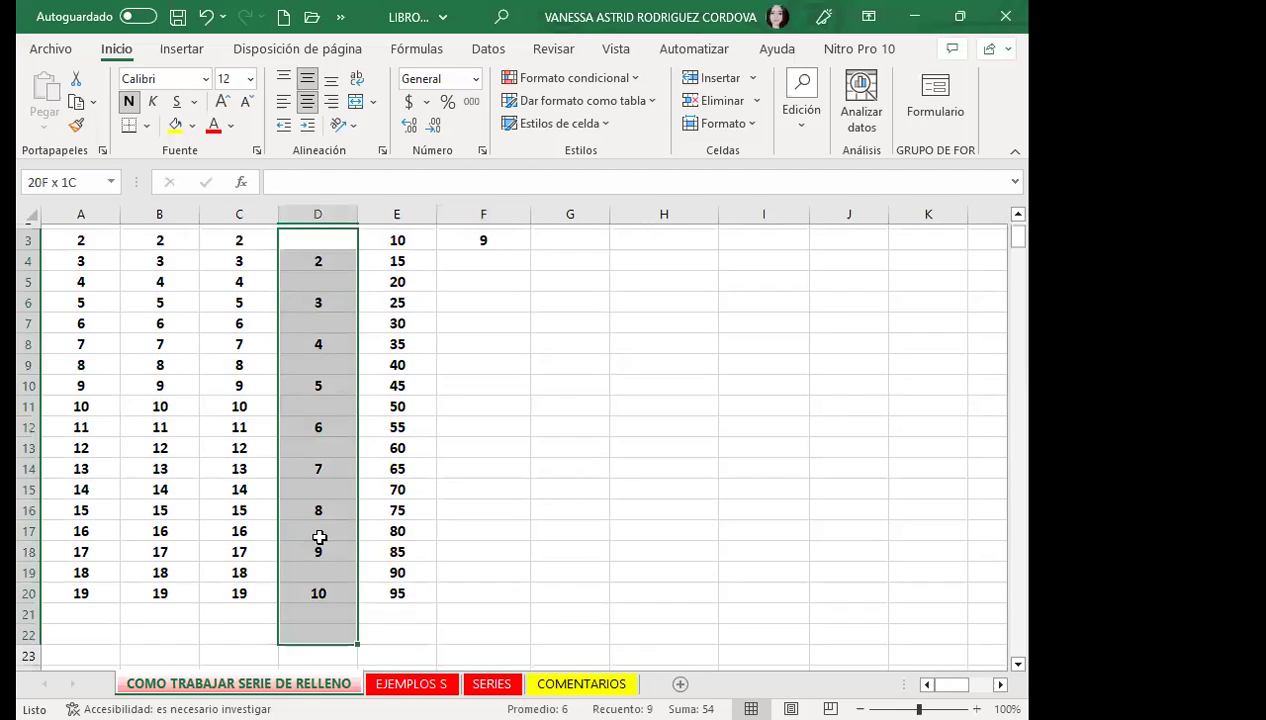
{"action": "scroll", "coordinate": [329, 464], "scroll_direction": "up", "scroll_amount": 1}
{"action": "left_click", "coordinate": [333, 386]}
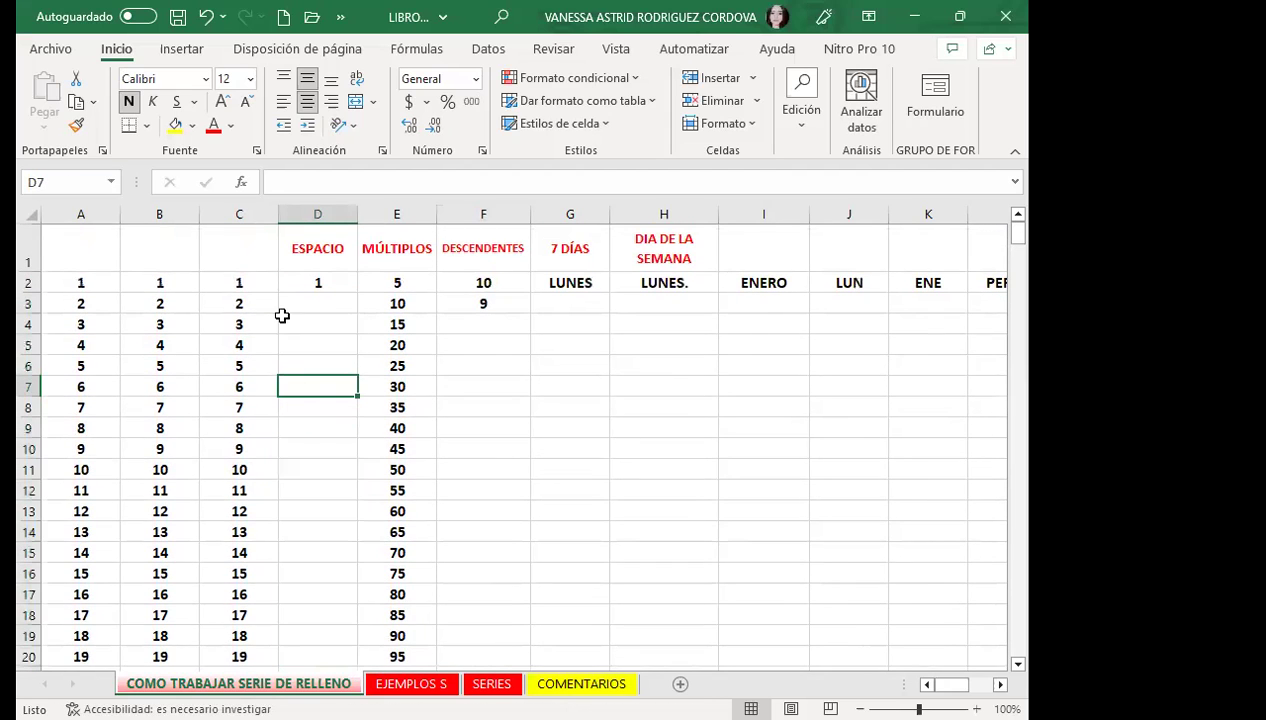
{"action": "left_click", "coordinate": [331, 329]}
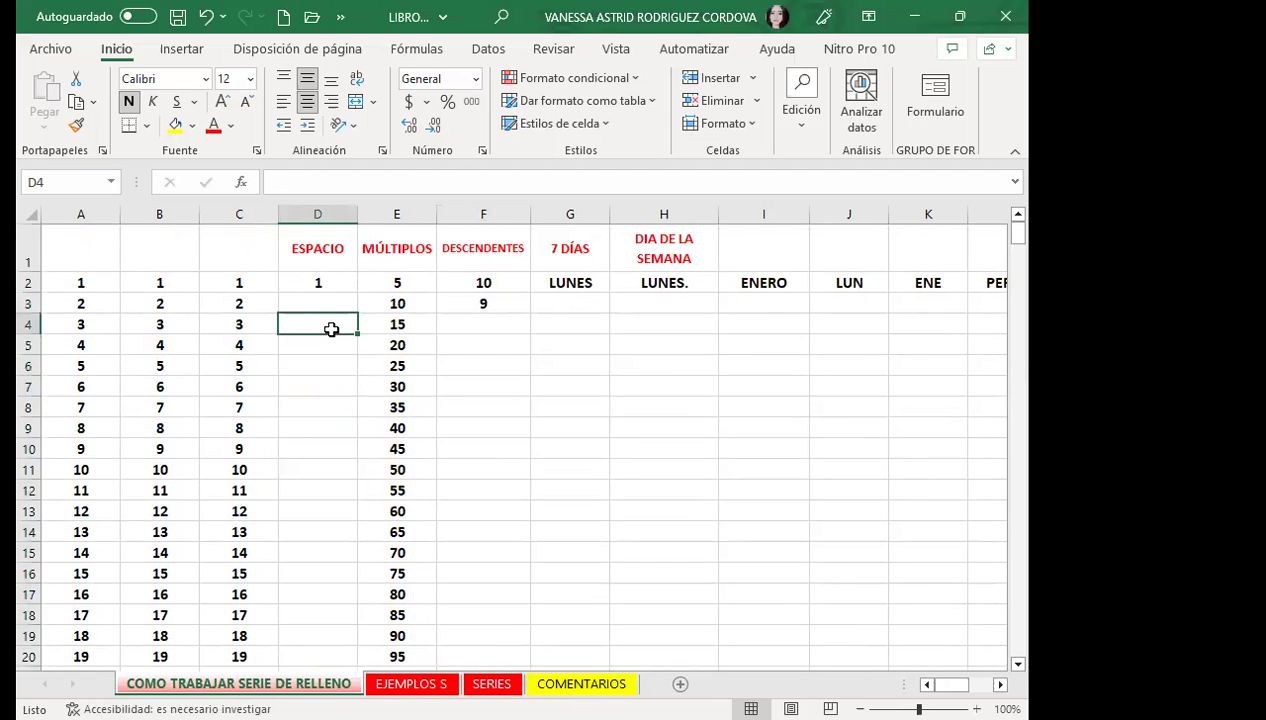
{"action": "type", "text": "2"}
{"action": "left_click", "coordinate": [308, 362]}
Step: Autofill column D from the D2:D4 pattern, inspect the gaps, then undo the fill
{"action": "left_click_drag", "start_coordinate": [335, 283], "coordinate": [333, 322]}
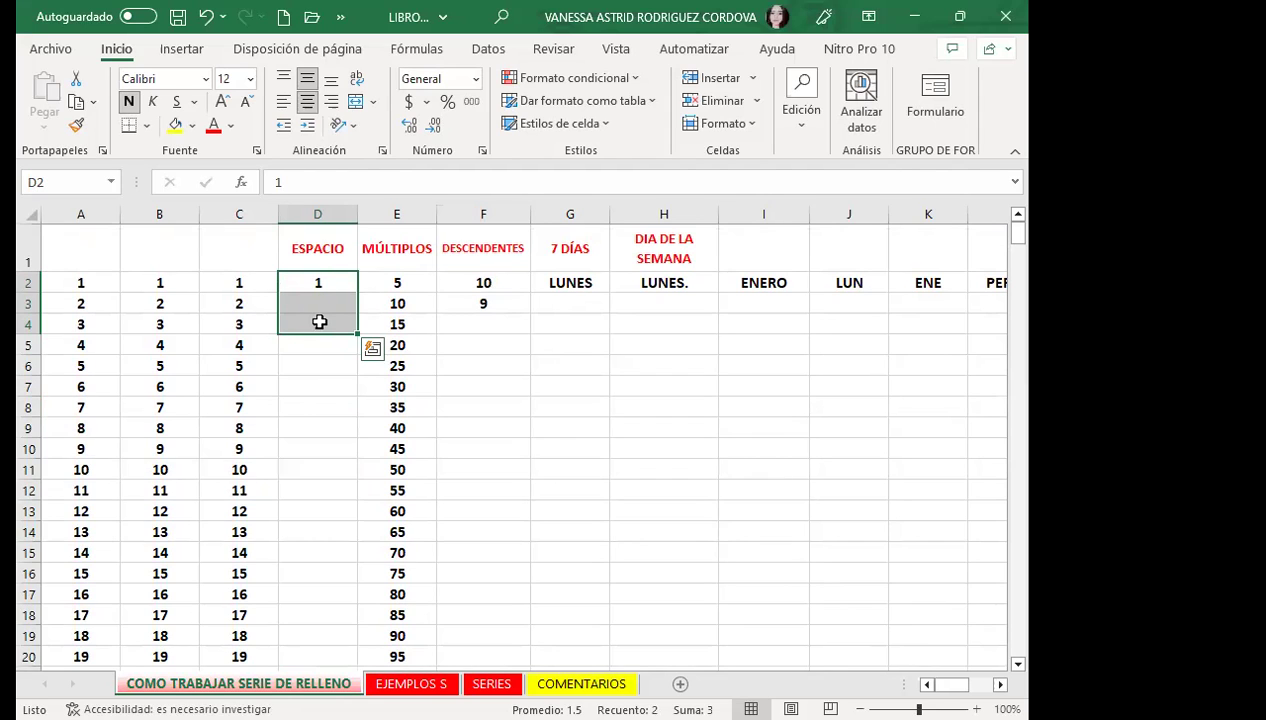
{"action": "double_click", "coordinate": [358, 337]}
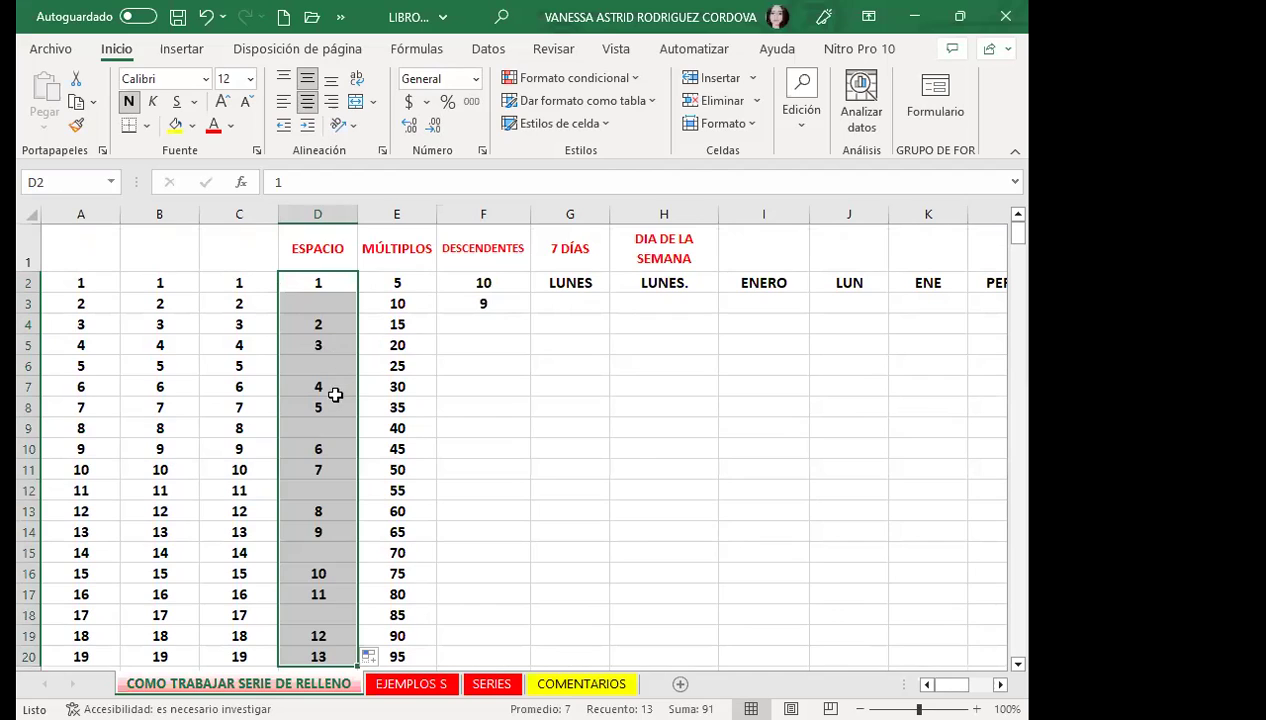
{"action": "left_click", "coordinate": [331, 353]}
{"action": "left_click", "coordinate": [332, 367]}
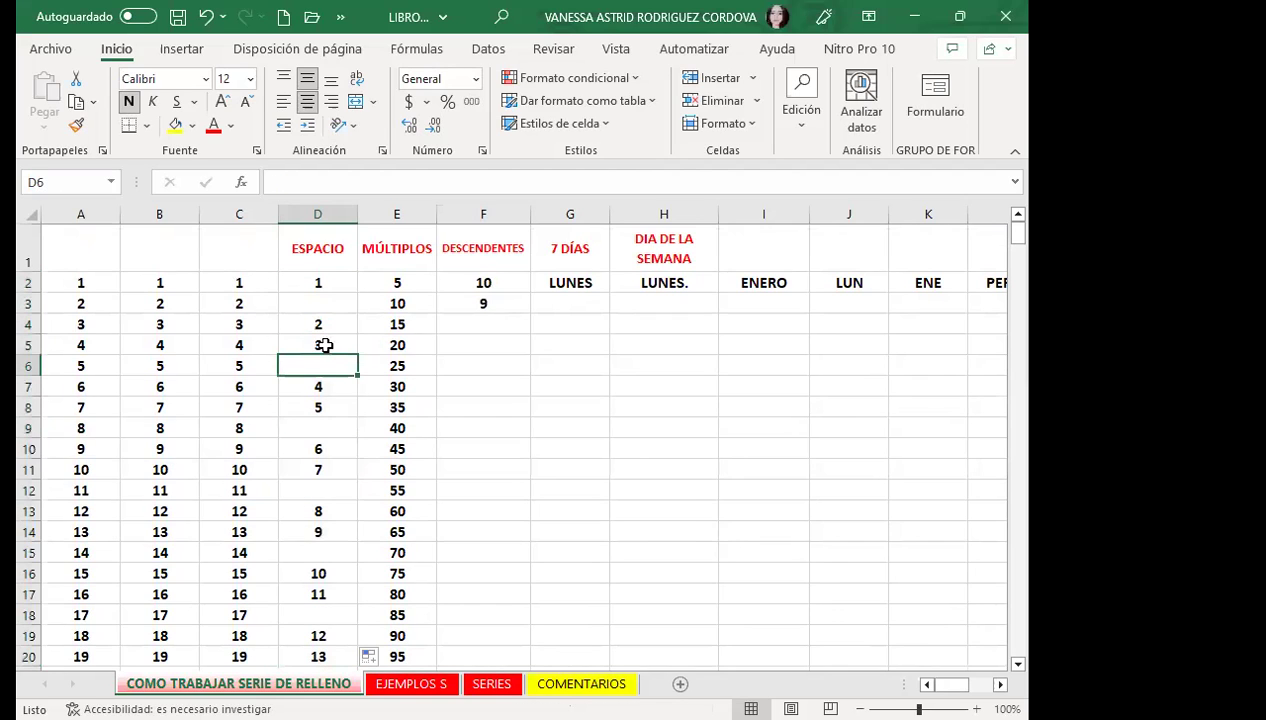
{"action": "left_click", "coordinate": [333, 421]}
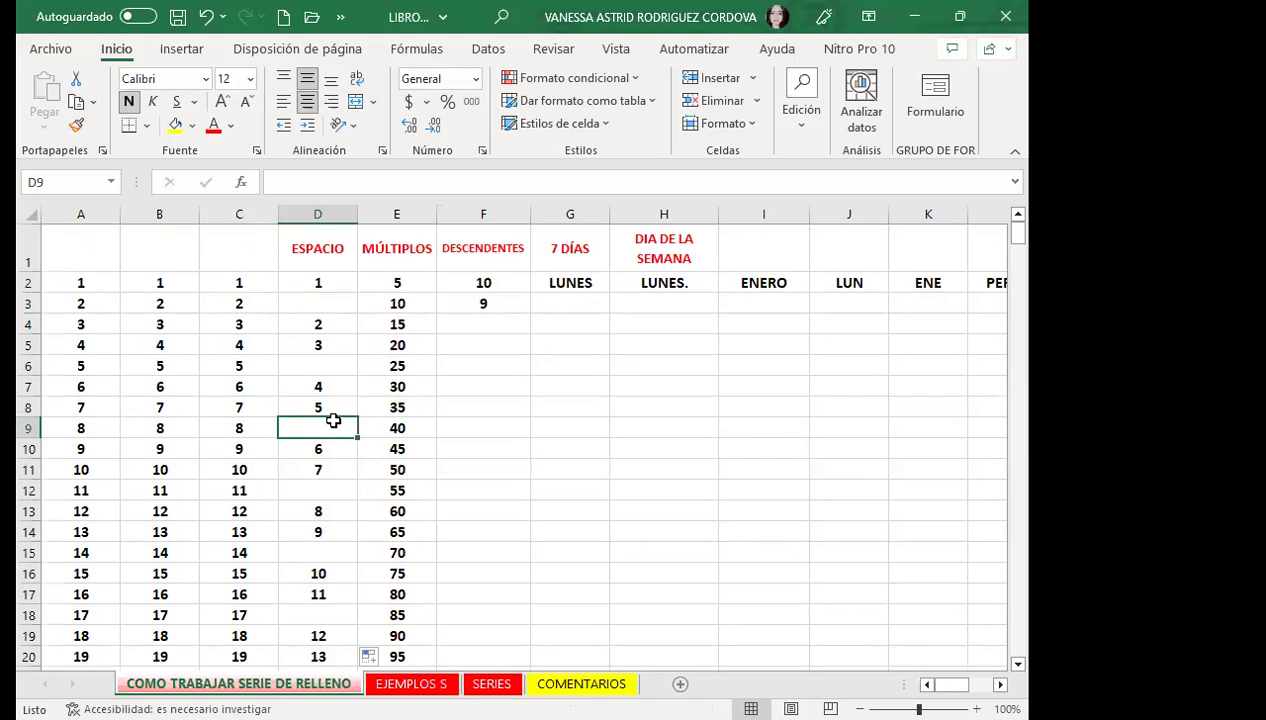
{"action": "key", "text": "ctrl+z"}
{"action": "left_click", "coordinate": [321, 323]}
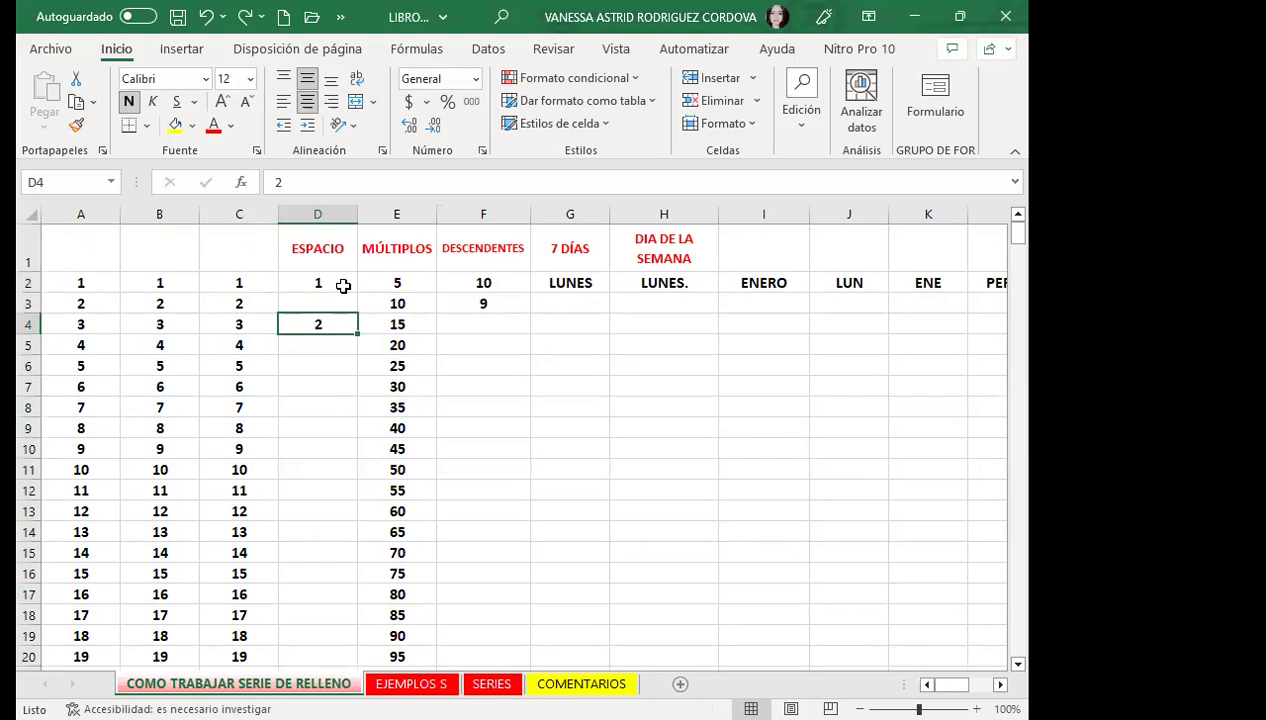
Step: Delete the 2 from D4, leaving only the 1 in D2 and a blank below
{"action": "left_click_drag", "start_coordinate": [343, 283], "coordinate": [340, 303]}
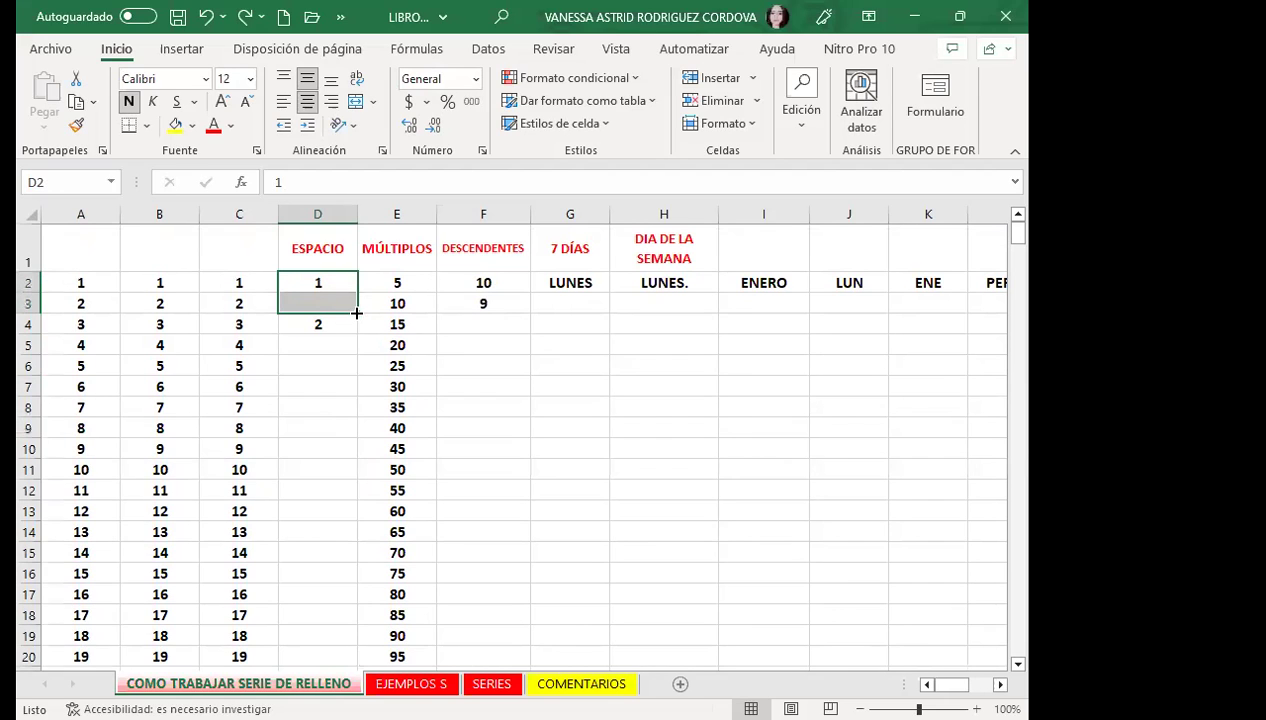
{"action": "left_click_drag", "start_coordinate": [358, 311], "coordinate": [358, 330]}
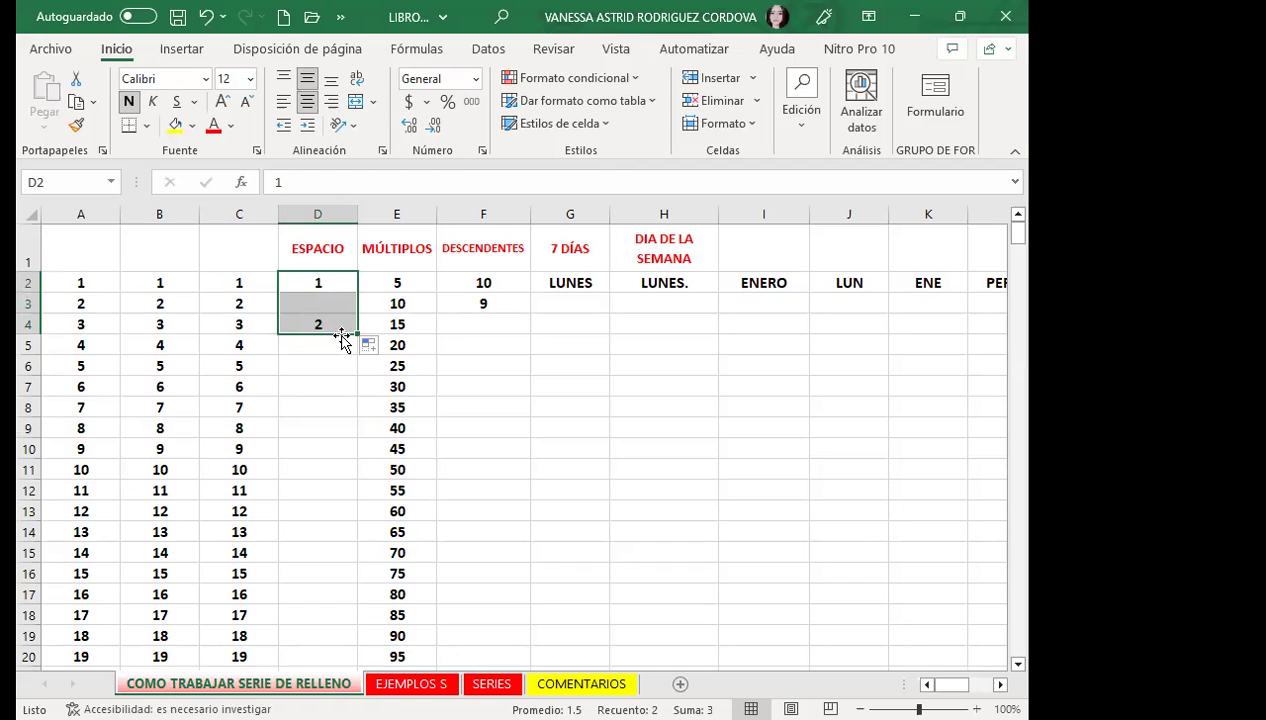
{"action": "left_click", "coordinate": [328, 350]}
{"action": "left_click", "coordinate": [325, 320]}
{"action": "key", "text": "Delete"}
Step: Refill column D from D2:D3, giving 1 to 10 in alternate rows
{"action": "left_click_drag", "start_coordinate": [328, 285], "coordinate": [333, 302]}
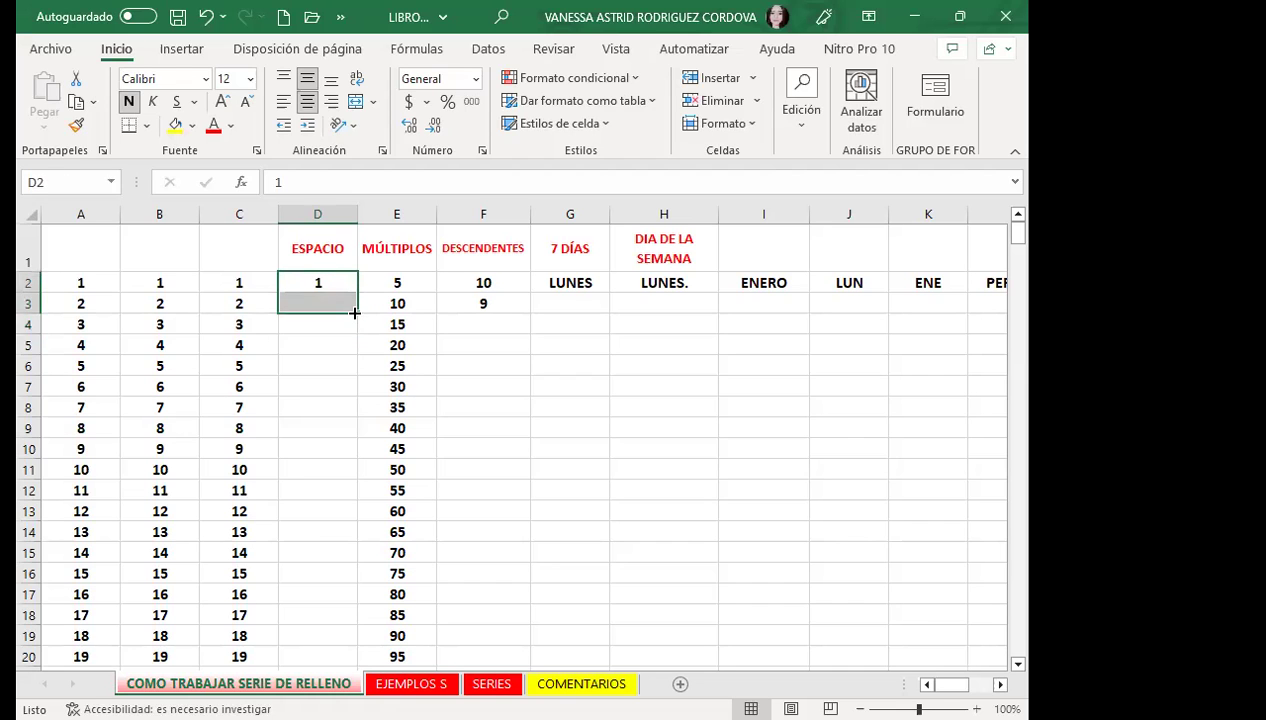
{"action": "double_click", "coordinate": [357, 313]}
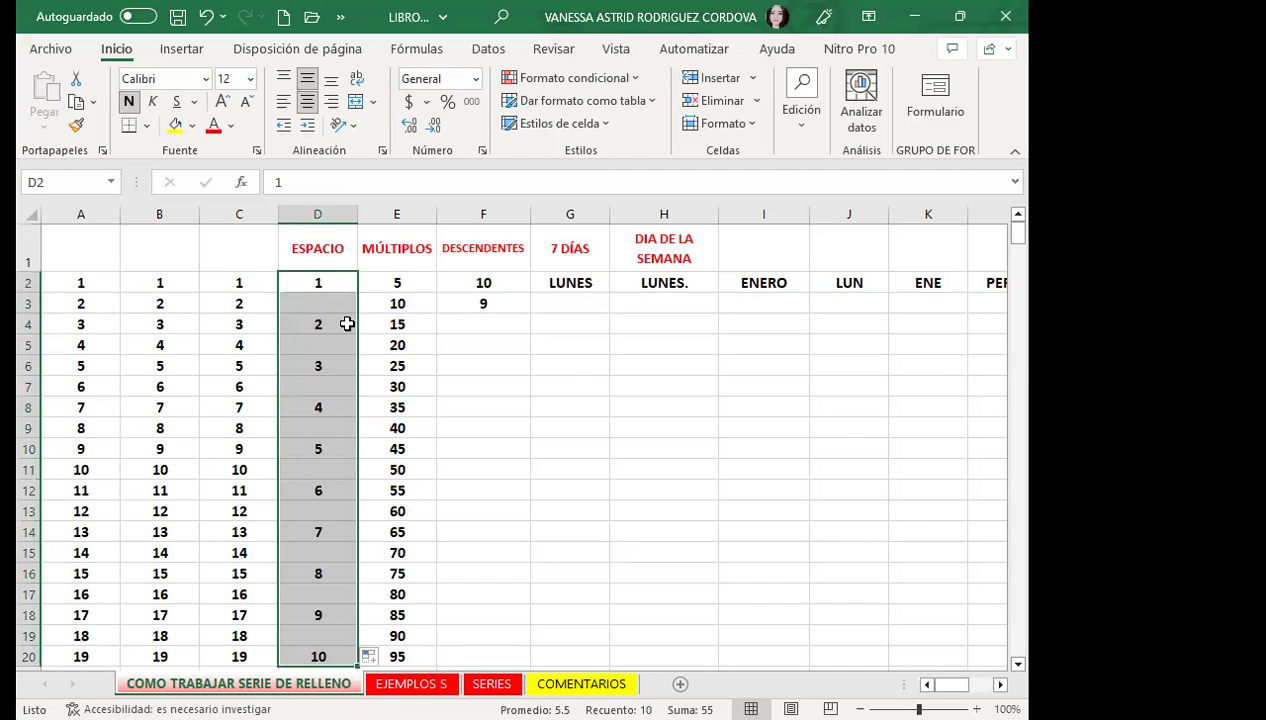
{"action": "scroll", "coordinate": [353, 500], "scroll_direction": "down", "scroll_amount": 3}
{"action": "scroll", "coordinate": [320, 400], "scroll_direction": "up", "scroll_amount": 3}
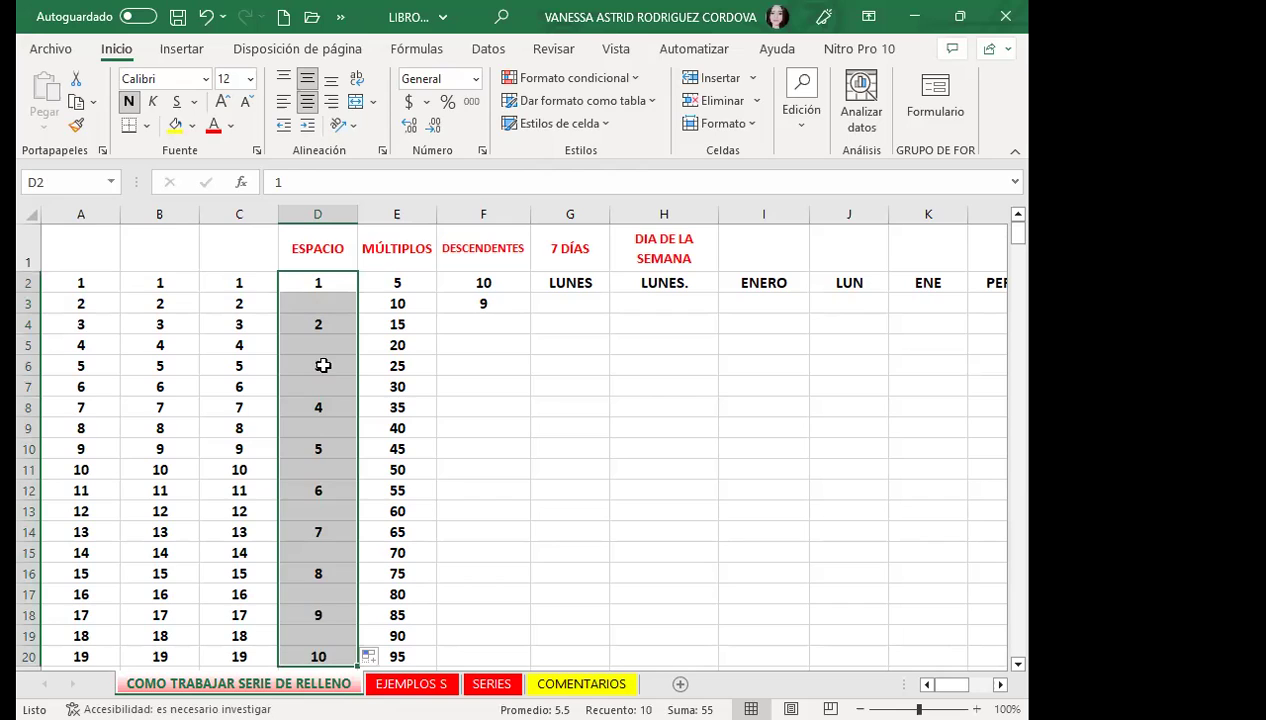
{"action": "left_click", "coordinate": [338, 310]}
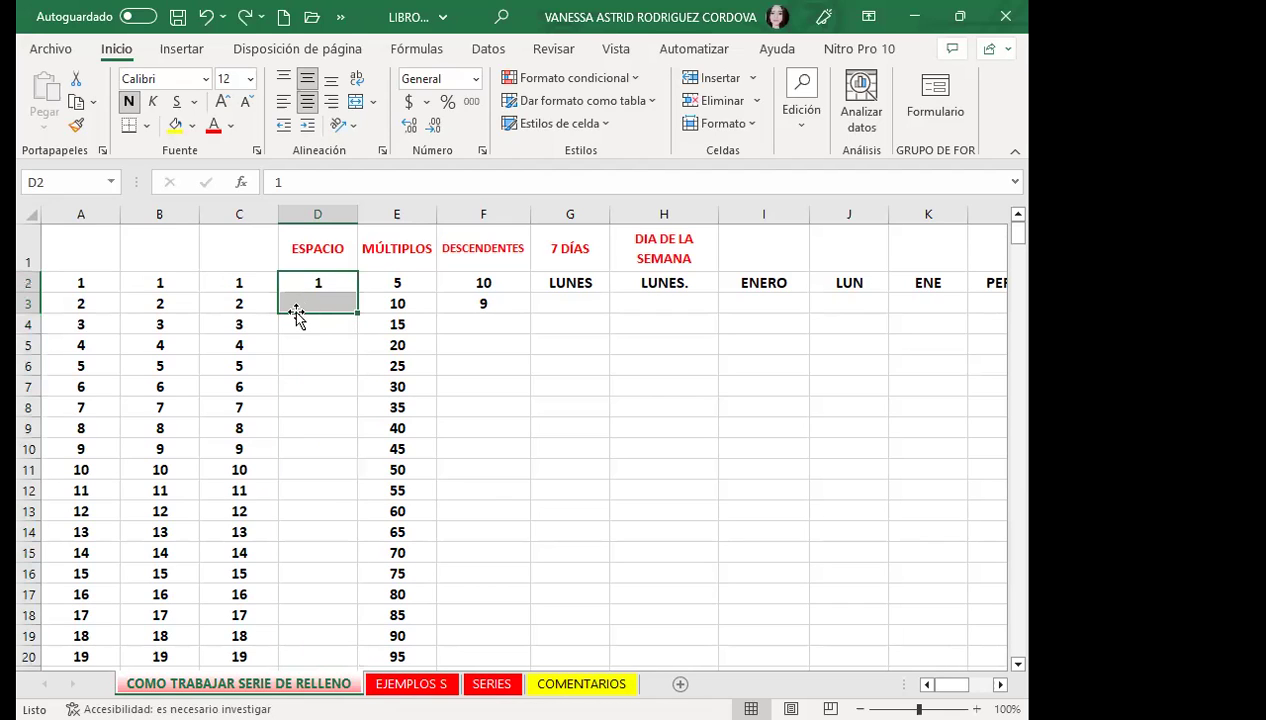
{"action": "left_click", "coordinate": [296, 305]}
{"action": "left_click", "coordinate": [306, 330]}
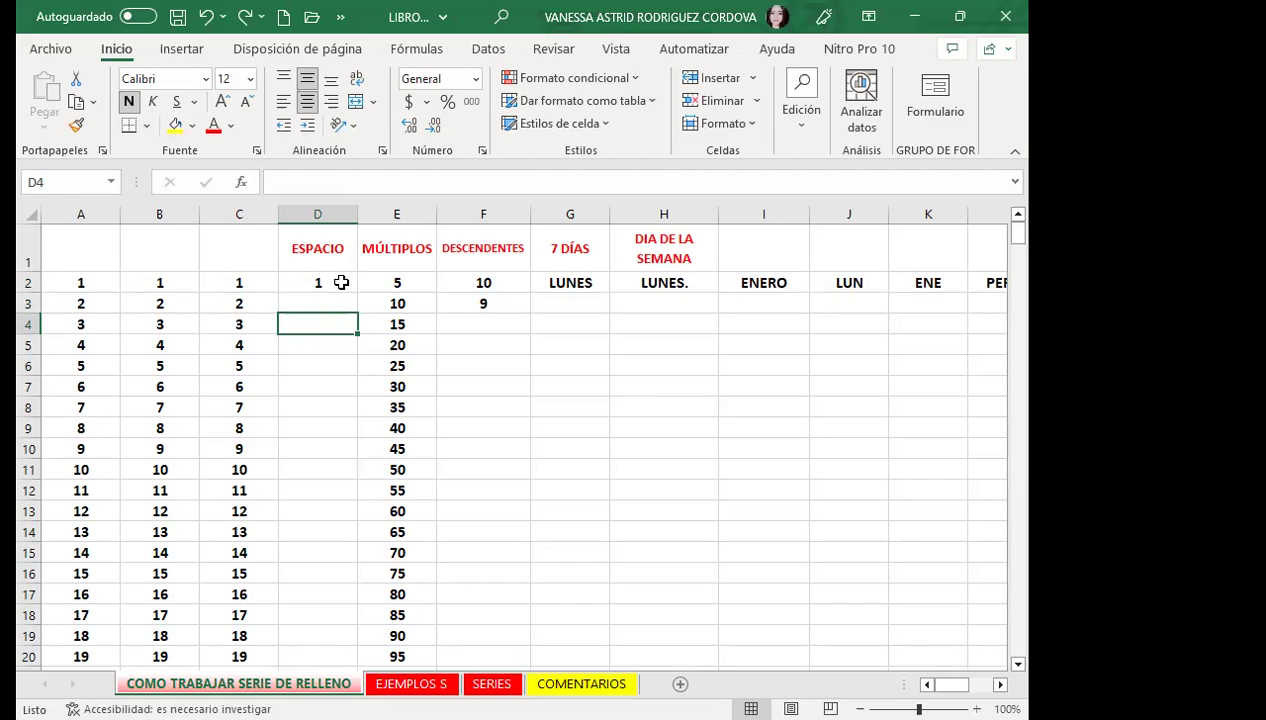
{"action": "left_click_drag", "start_coordinate": [339, 283], "coordinate": [350, 305]}
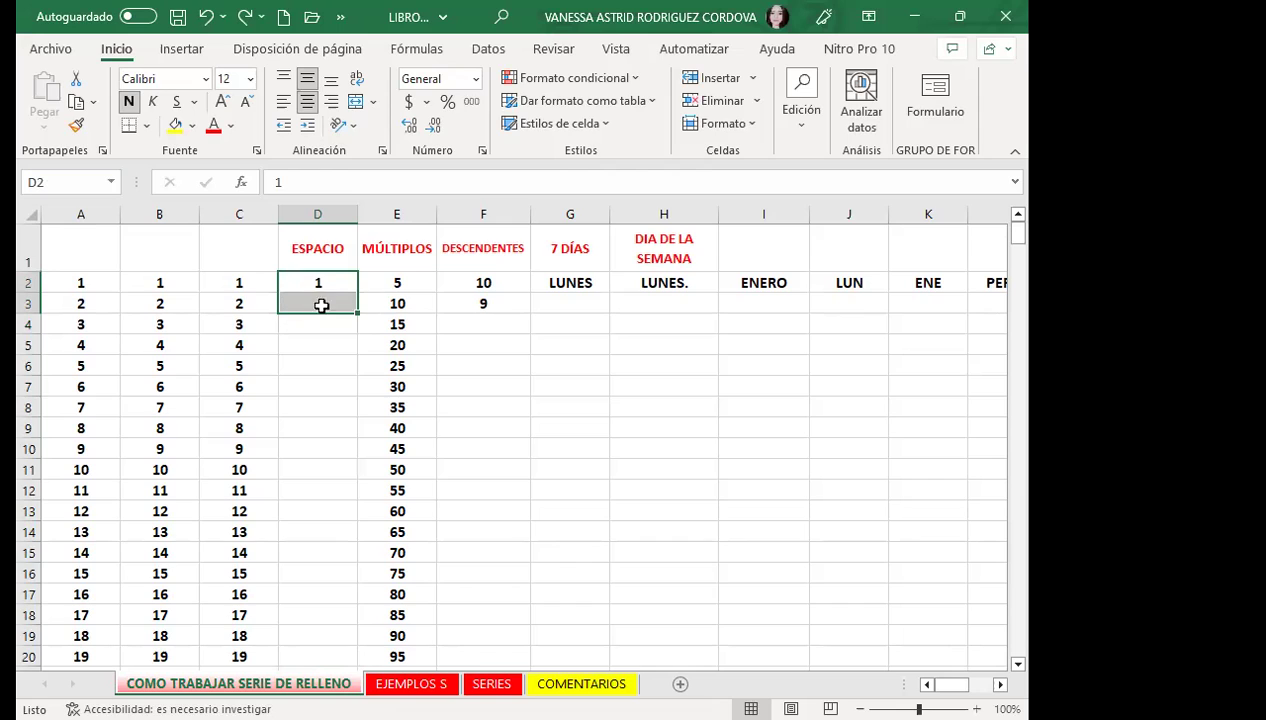
{"action": "mouse_move", "coordinate": [311, 287]}
{"action": "left_mouse_down"}
{"action": "mouse_move", "coordinate": [288, 296]}
{"action": "mouse_move", "coordinate": [350, 346]}
{"action": "left_mouse_up"}
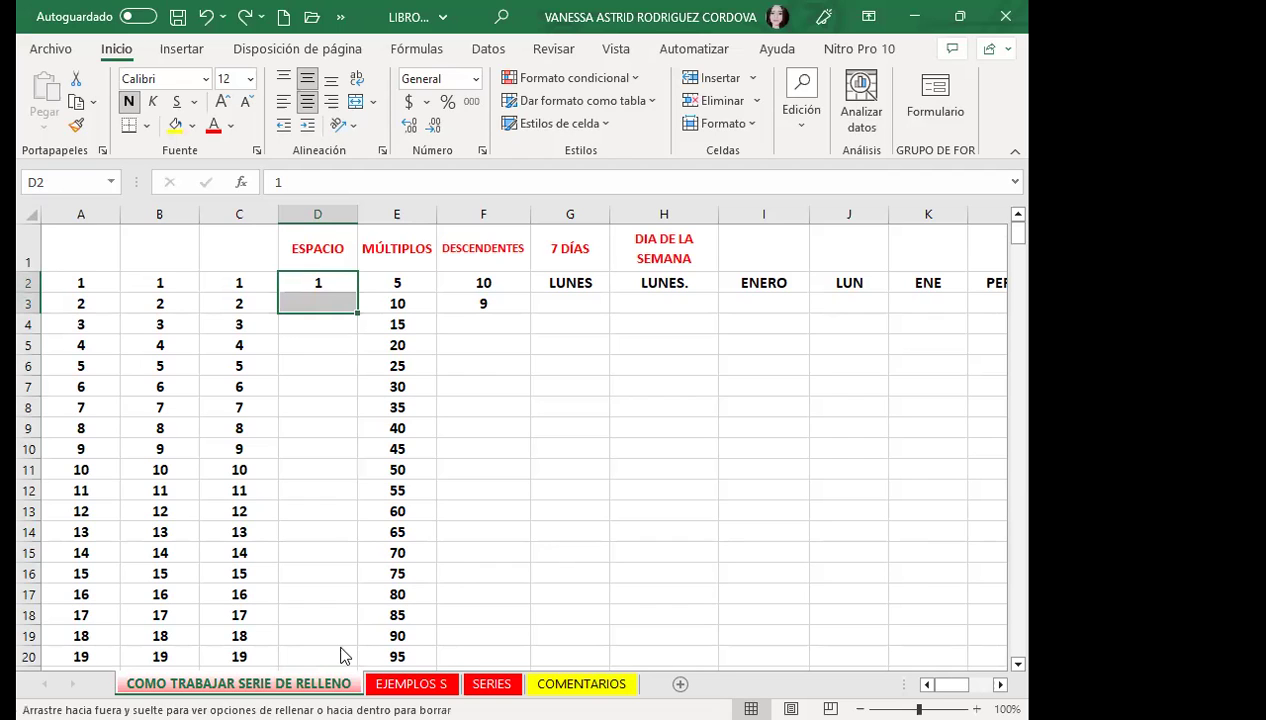
{"action": "mouse_move", "coordinate": [350, 346]}
{"action": "left_mouse_down"}
{"action": "mouse_move", "coordinate": [257, 515]}
{"action": "mouse_move", "coordinate": [328, 506]}
{"action": "left_mouse_up"}
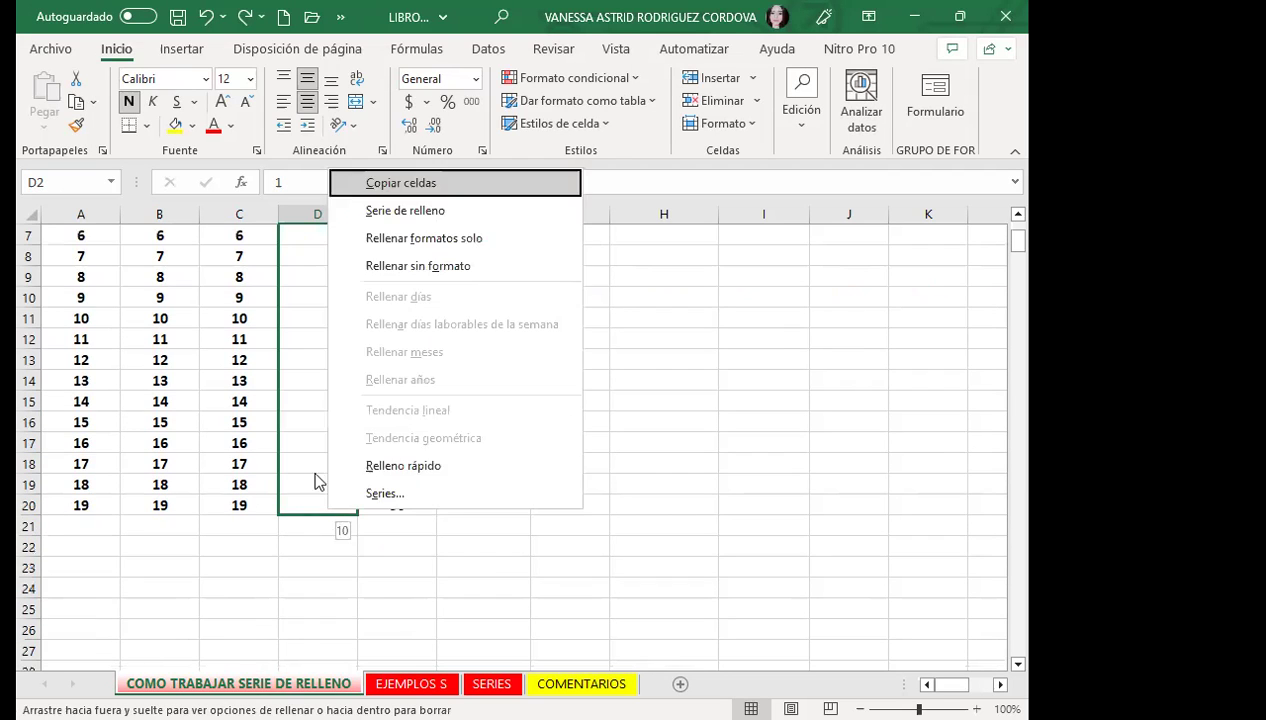
{"action": "left_click", "coordinate": [414, 211]}
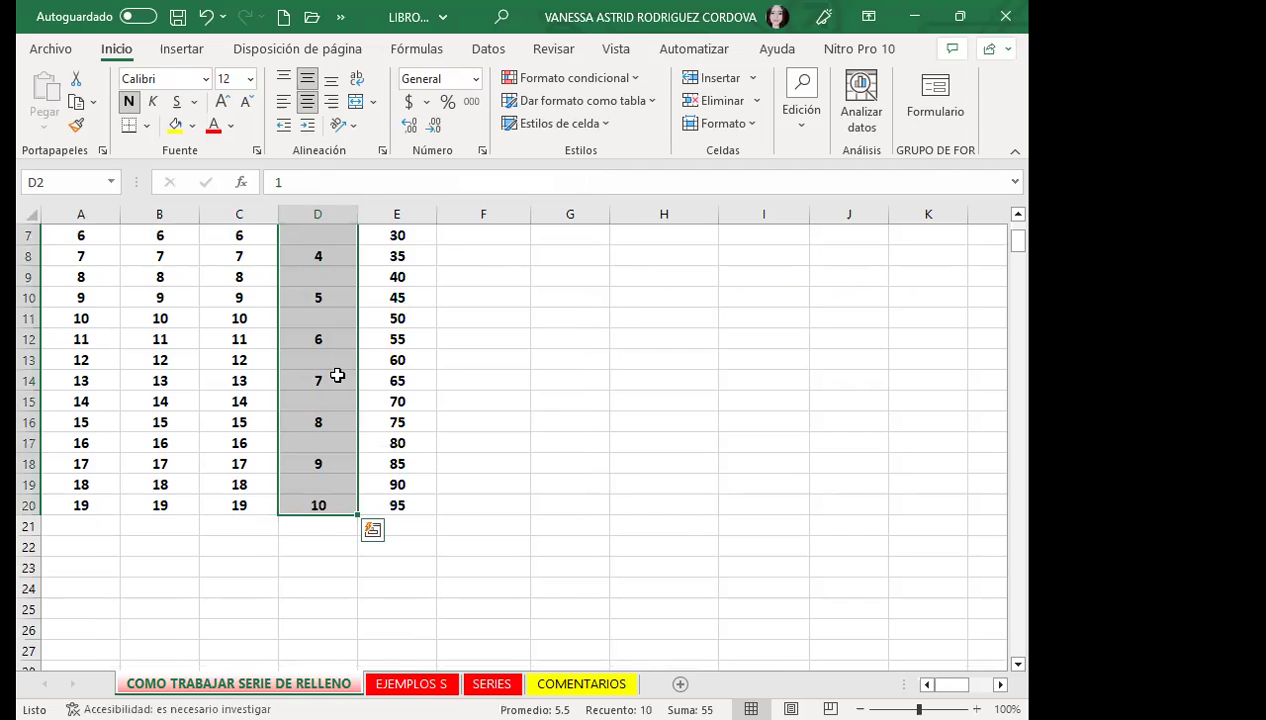
{"action": "scroll", "coordinate": [338, 375], "scroll_direction": "up", "scroll_amount": 2}
{"action": "left_click_drag", "start_coordinate": [331, 322], "coordinate": [331, 622]}
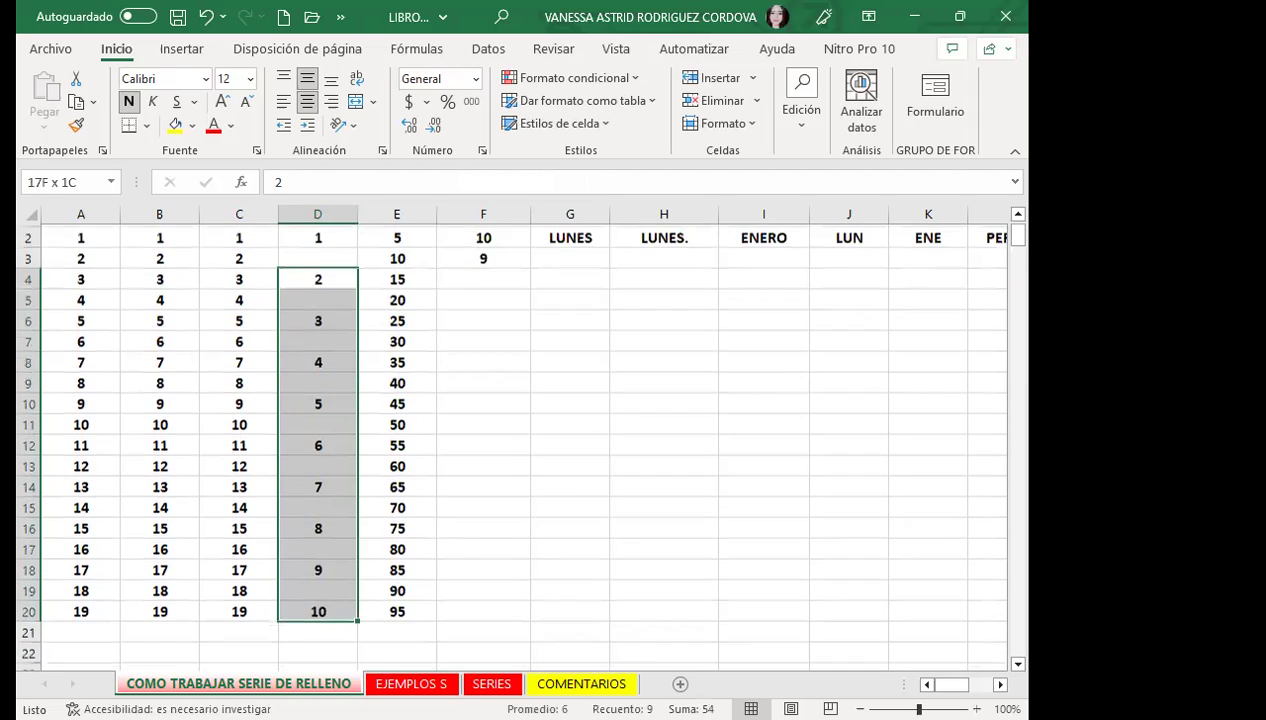
{"action": "key", "text": "Delete"}
{"action": "scroll", "coordinate": [331, 538], "scroll_direction": "up", "scroll_amount": 1}
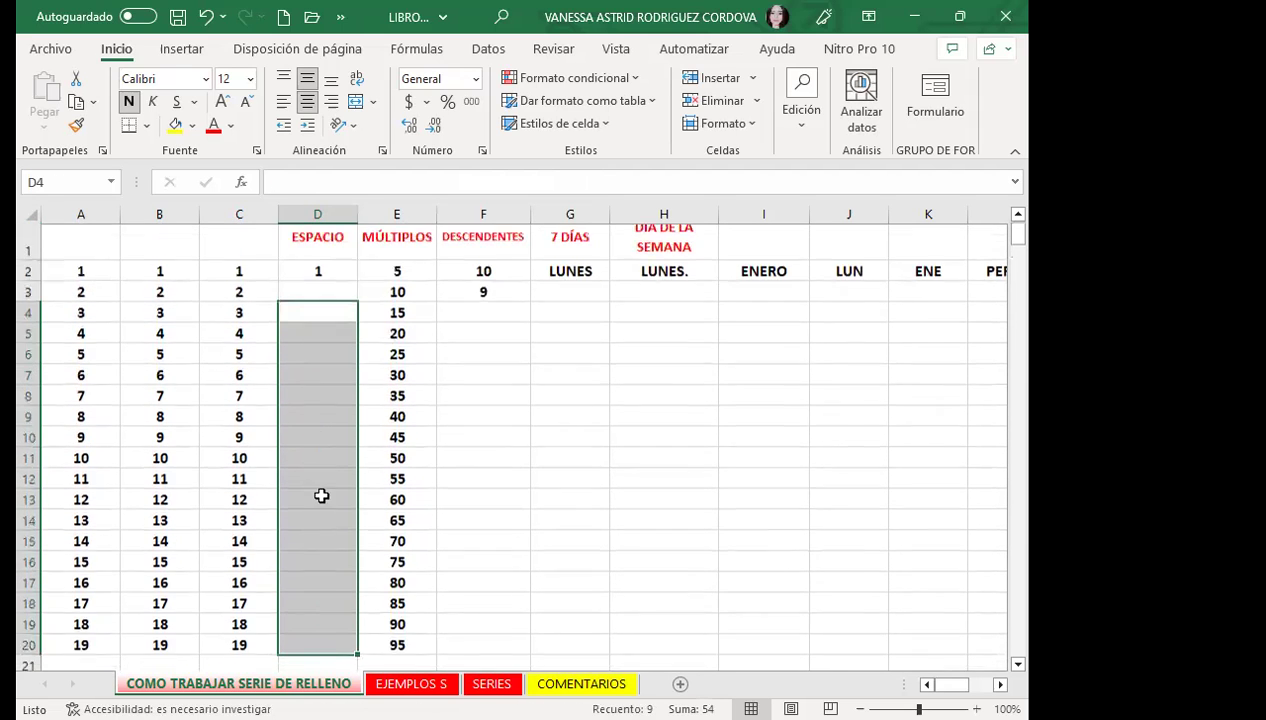
{"action": "left_click_drag", "start_coordinate": [318, 281], "coordinate": [358, 662]}
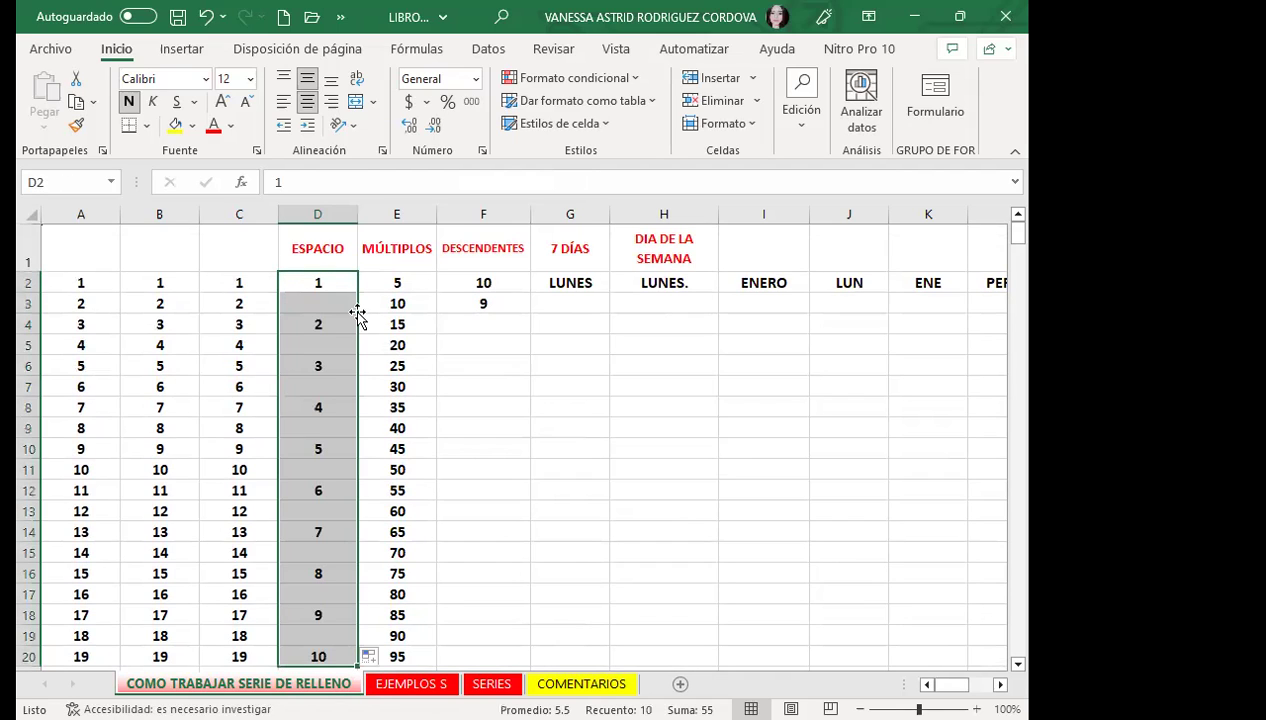
{"action": "left_click_drag", "start_coordinate": [326, 284], "coordinate": [331, 303]}
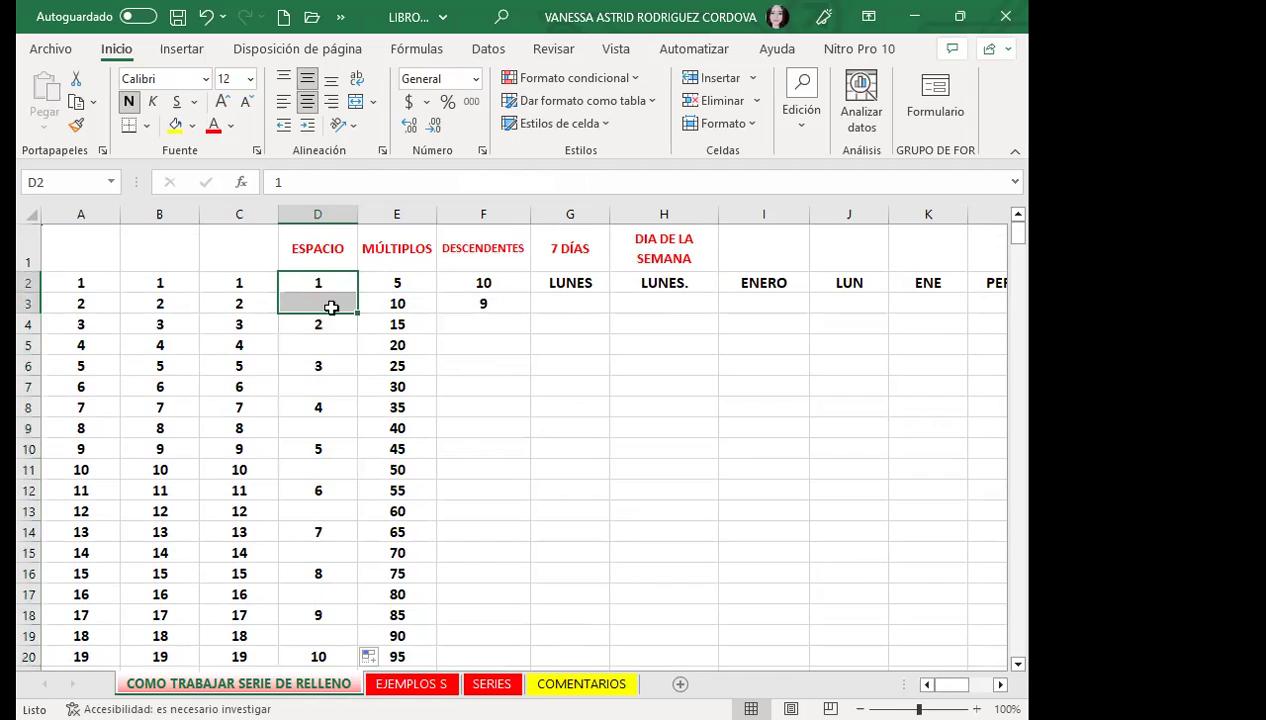
{"action": "scroll", "coordinate": [333, 472], "scroll_direction": "down", "scroll_amount": 2}
{"action": "left_click", "coordinate": [318, 475]}
{"action": "left_click", "coordinate": [327, 436]}
{"action": "left_click", "coordinate": [327, 392]}
{"action": "left_click", "coordinate": [330, 351]}
{"action": "left_click", "coordinate": [337, 310]}
{"action": "left_click", "coordinate": [335, 266]}
{"action": "scroll", "coordinate": [315, 312], "scroll_direction": "up", "scroll_amount": 2}
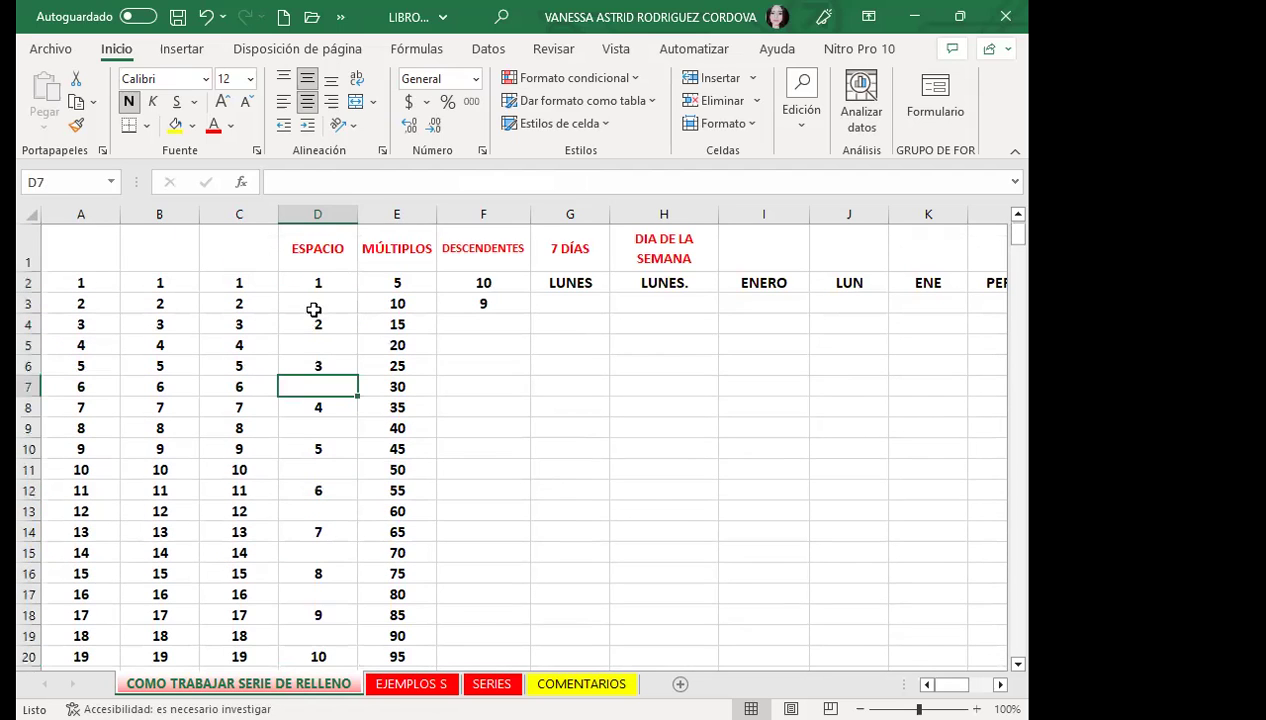
{"action": "left_click", "coordinate": [330, 304]}
{"action": "left_click", "coordinate": [322, 325]}
{"action": "left_click", "coordinate": [325, 345]}
{"action": "left_click", "coordinate": [323, 386]}
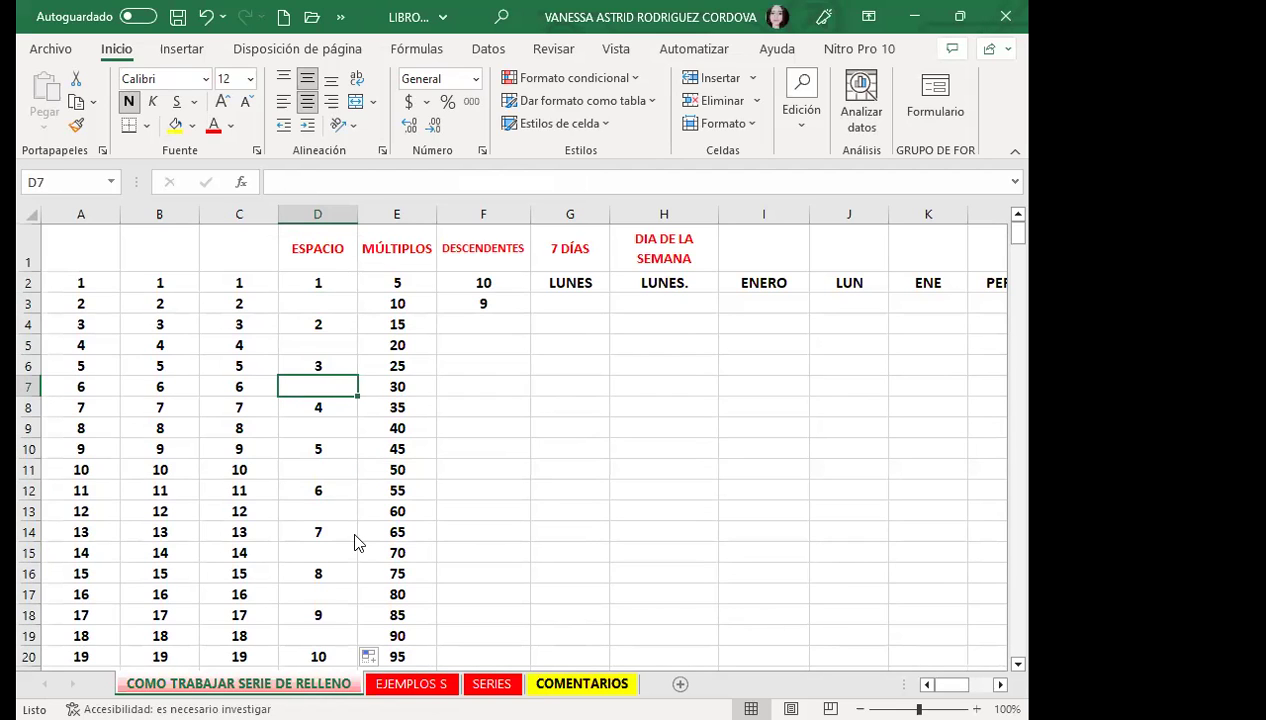
Step: Review the MÚLTIPLOS column from 5 and 10 down to 95 in row 20
{"action": "left_click", "coordinate": [391, 323]}
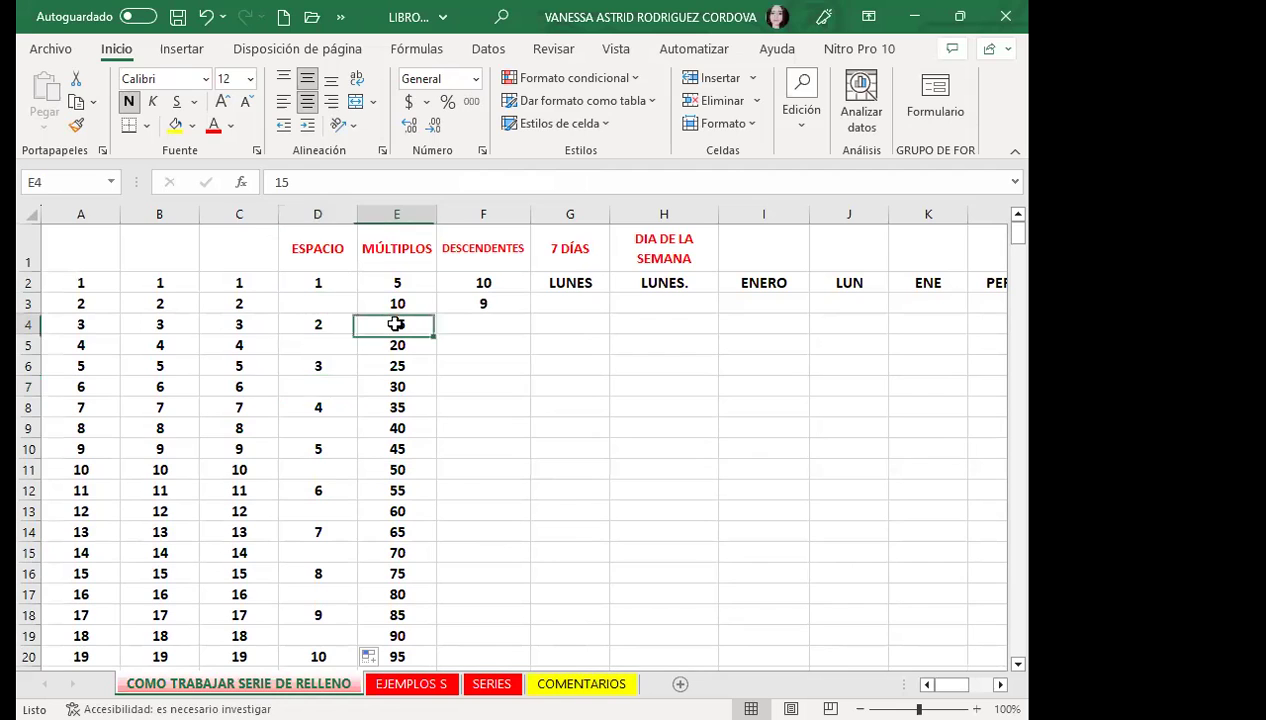
{"action": "left_click_drag", "start_coordinate": [420, 278], "coordinate": [398, 303]}
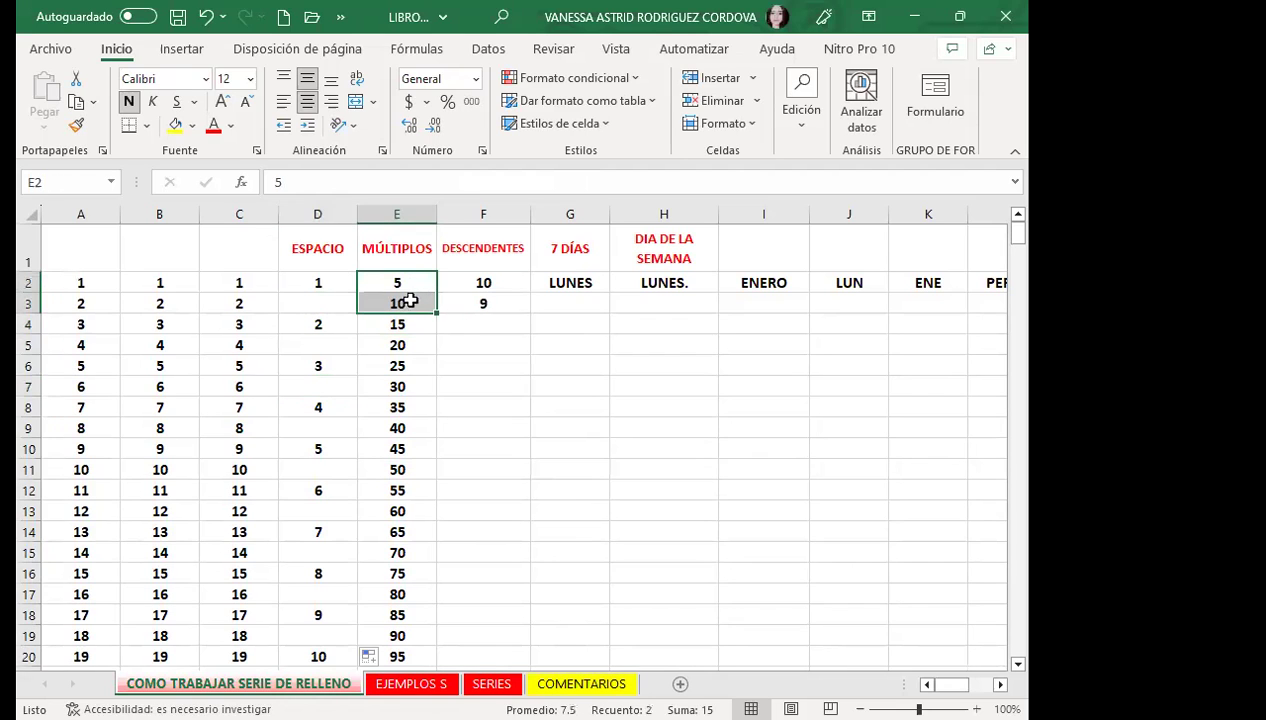
{"action": "scroll", "coordinate": [410, 458], "scroll_direction": "down", "scroll_amount": 1}
{"action": "scroll", "coordinate": [424, 415], "scroll_direction": "down", "scroll_amount": 2}
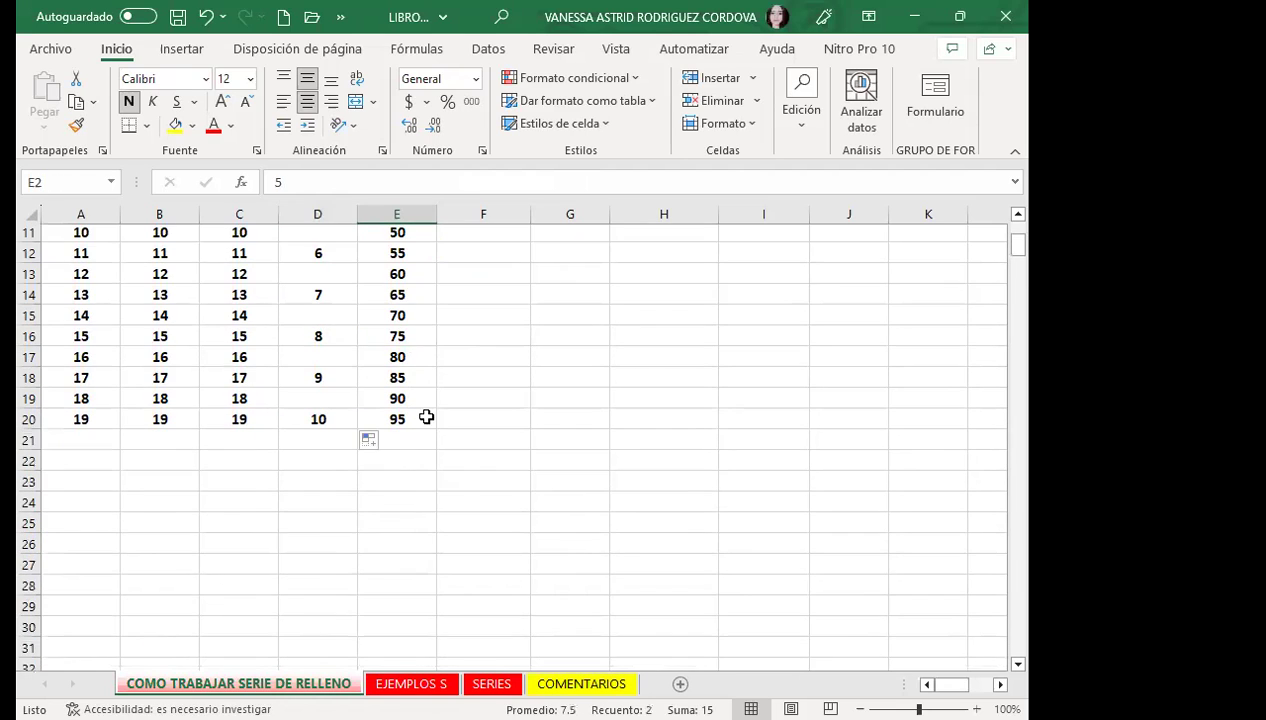
{"action": "left_click", "coordinate": [420, 416]}
{"action": "scroll", "coordinate": [416, 389], "scroll_direction": "up", "scroll_amount": 3}
{"action": "scroll", "coordinate": [430, 360], "scroll_direction": "up", "scroll_amount": 1}
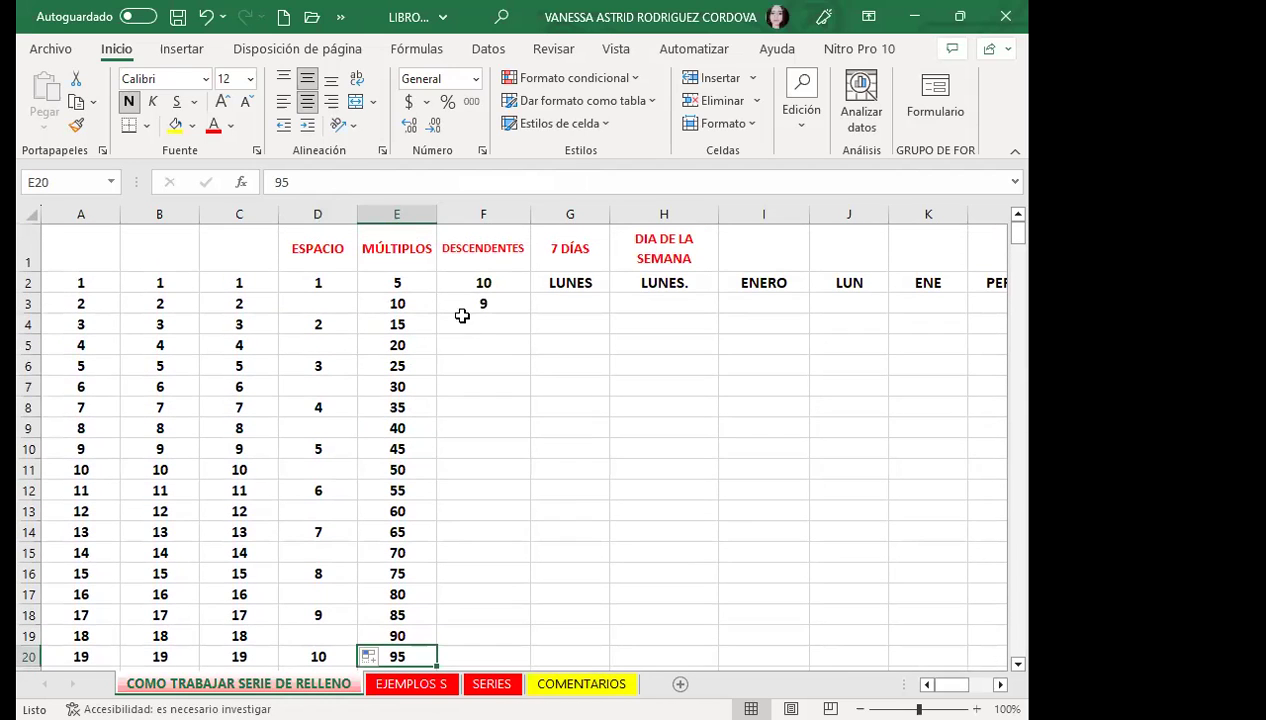
Step: Extend the DESCENDENTES series from 10 and 9 down column F, stepping through to 0
{"action": "left_click", "coordinate": [511, 284]}
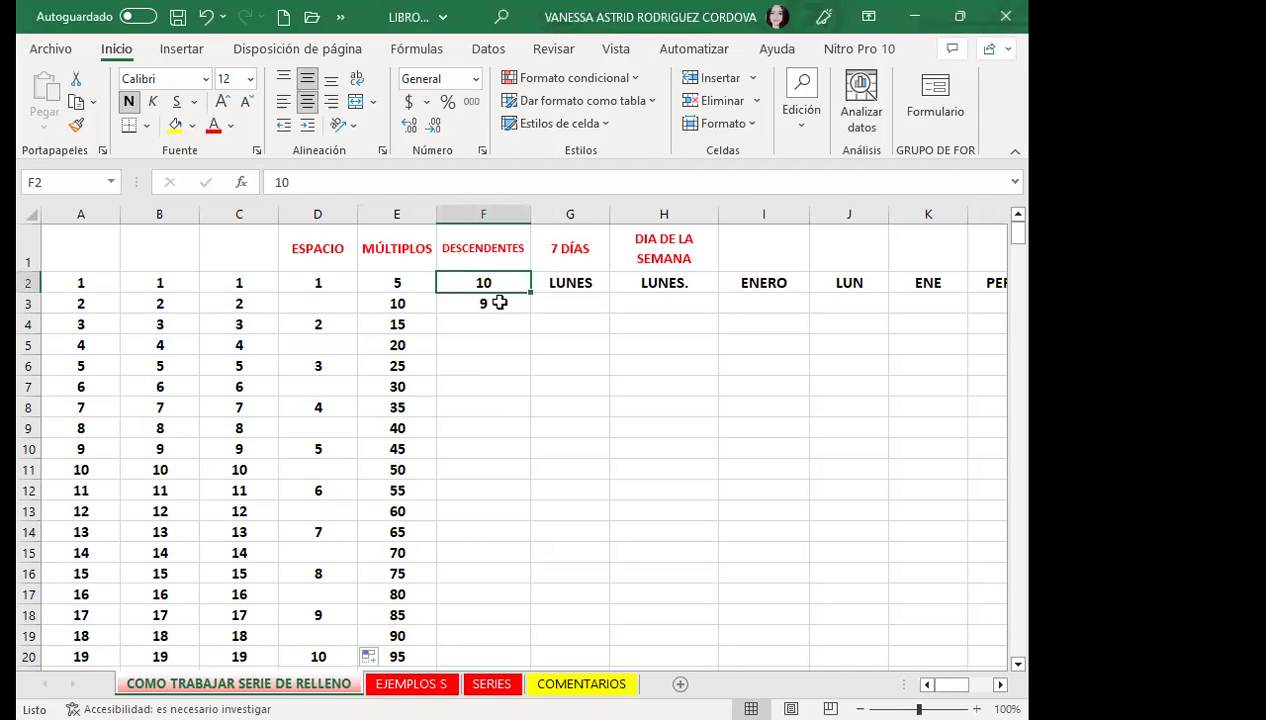
{"action": "left_click_drag", "start_coordinate": [495, 282], "coordinate": [500, 302]}
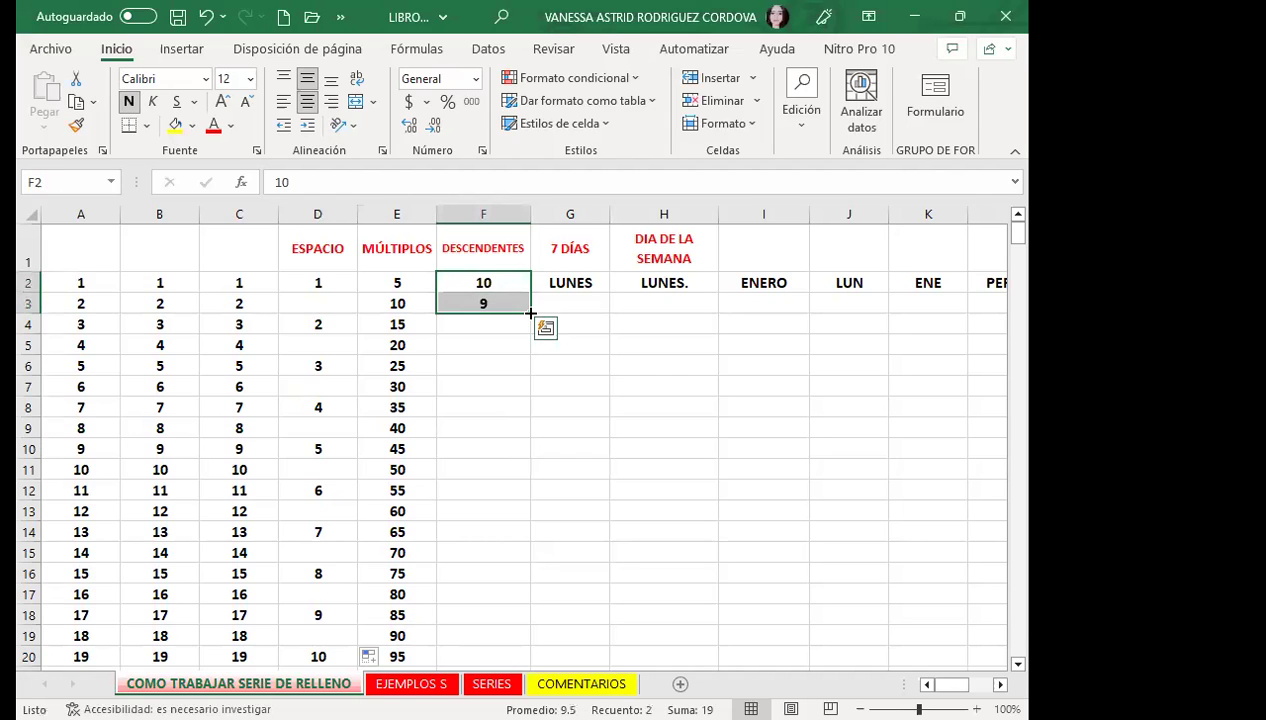
{"action": "double_click", "coordinate": [530, 313]}
{"action": "left_click", "coordinate": [497, 330]}
{"action": "left_click", "coordinate": [499, 344]}
{"action": "left_click", "coordinate": [497, 366]}
{"action": "left_click", "coordinate": [497, 387]}
{"action": "left_click", "coordinate": [495, 407]}
{"action": "left_click", "coordinate": [493, 428]}
{"action": "left_click", "coordinate": [495, 449]}
{"action": "left_click", "coordinate": [497, 470]}
{"action": "left_click", "coordinate": [505, 490]}
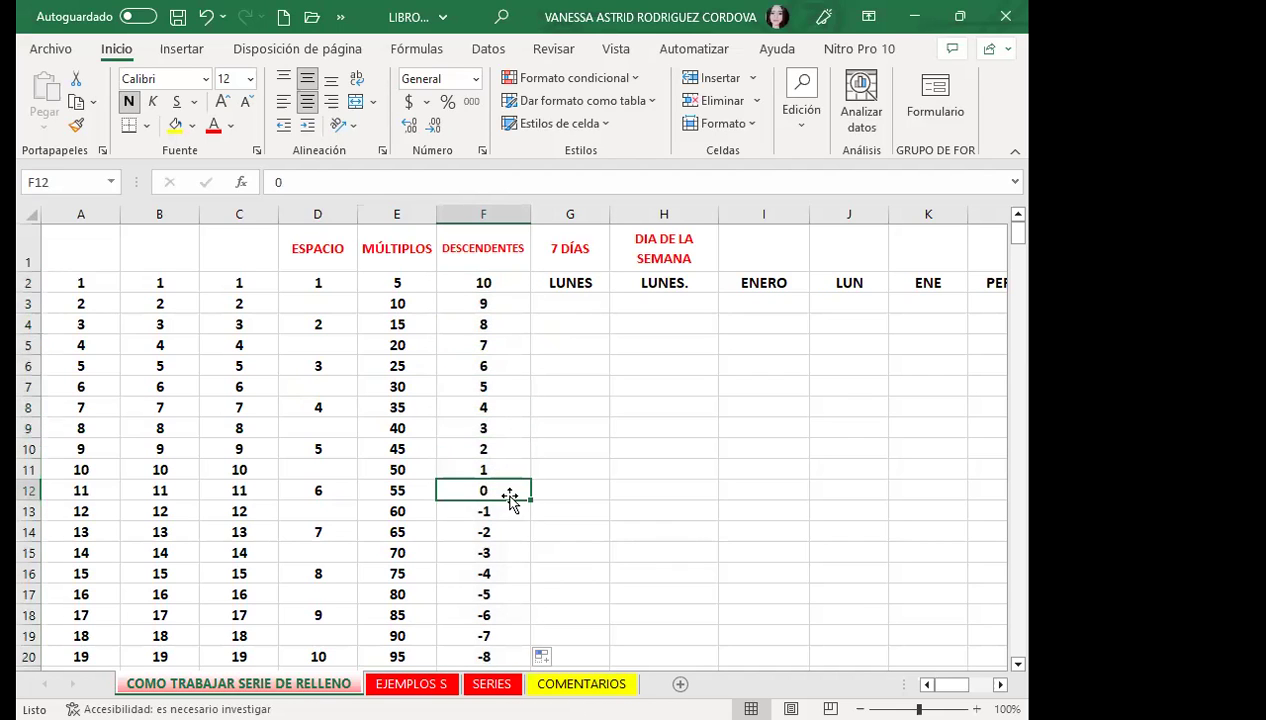
Step: Verify the descending series ends at -8 in F20, comparing the whole of row 20
{"action": "scroll", "coordinate": [505, 495], "scroll_direction": "down", "scroll_amount": 2}
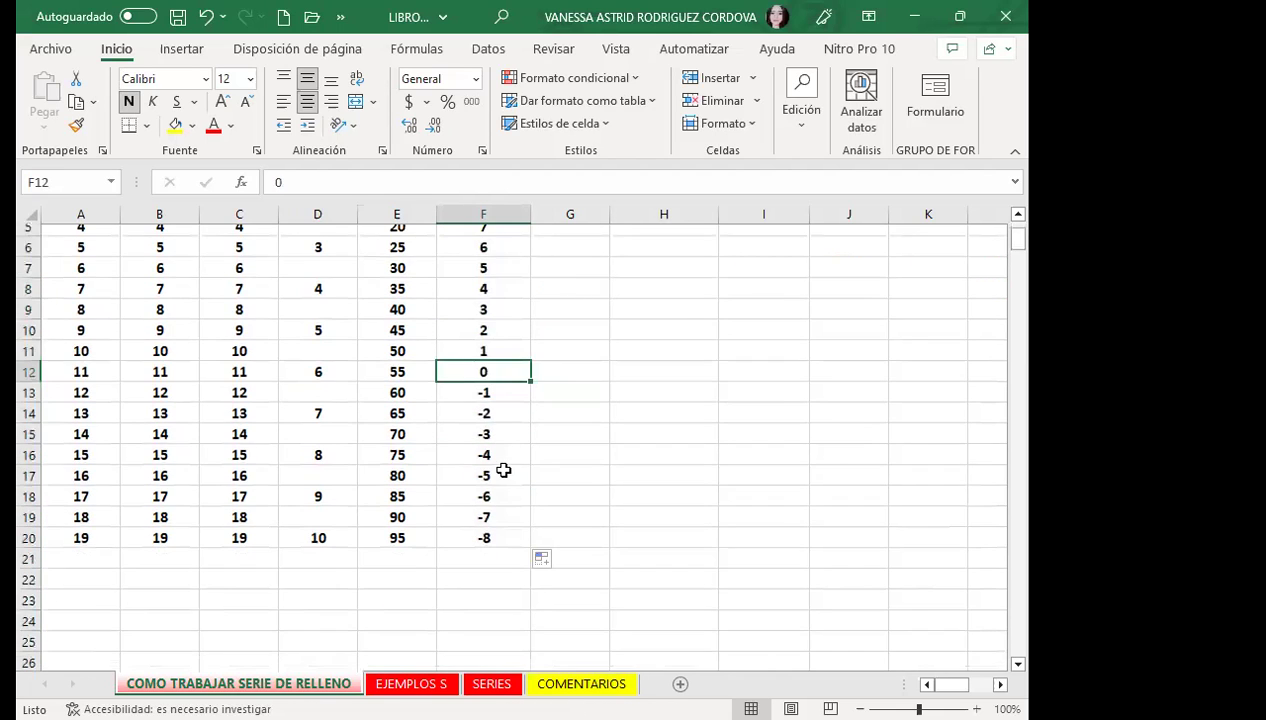
{"action": "left_click", "coordinate": [466, 537]}
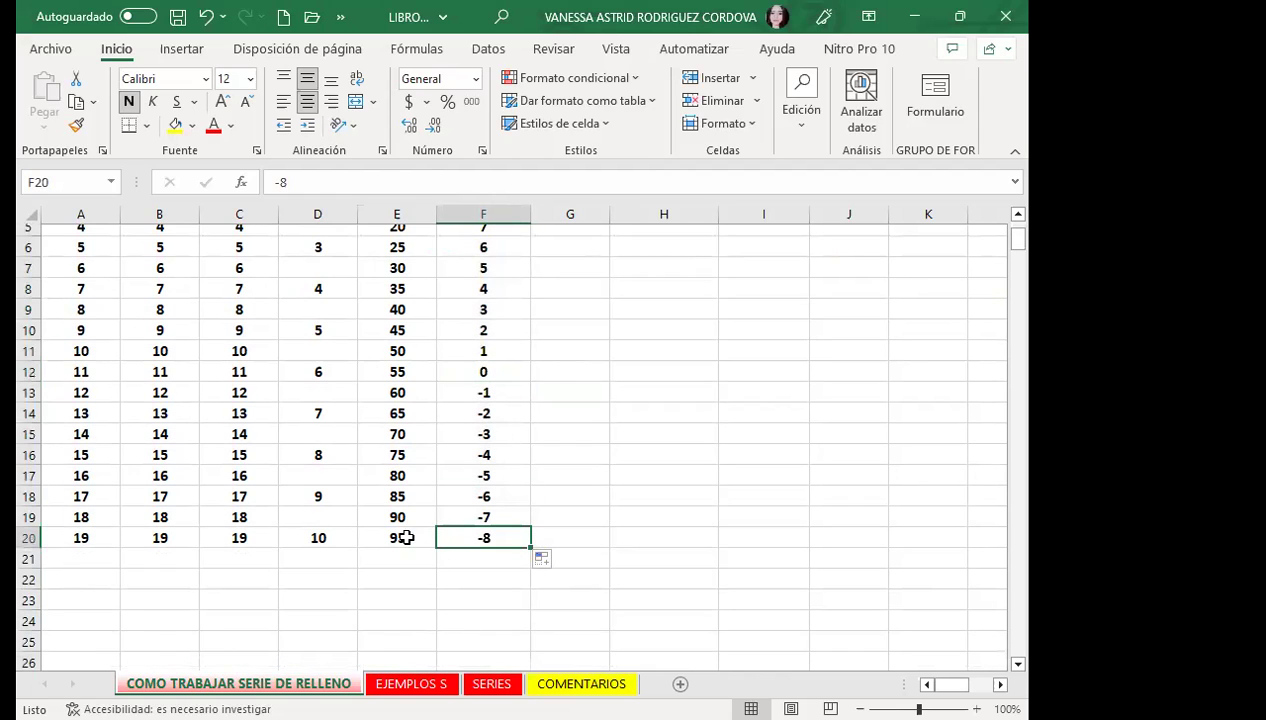
{"action": "left_click", "coordinate": [25, 537]}
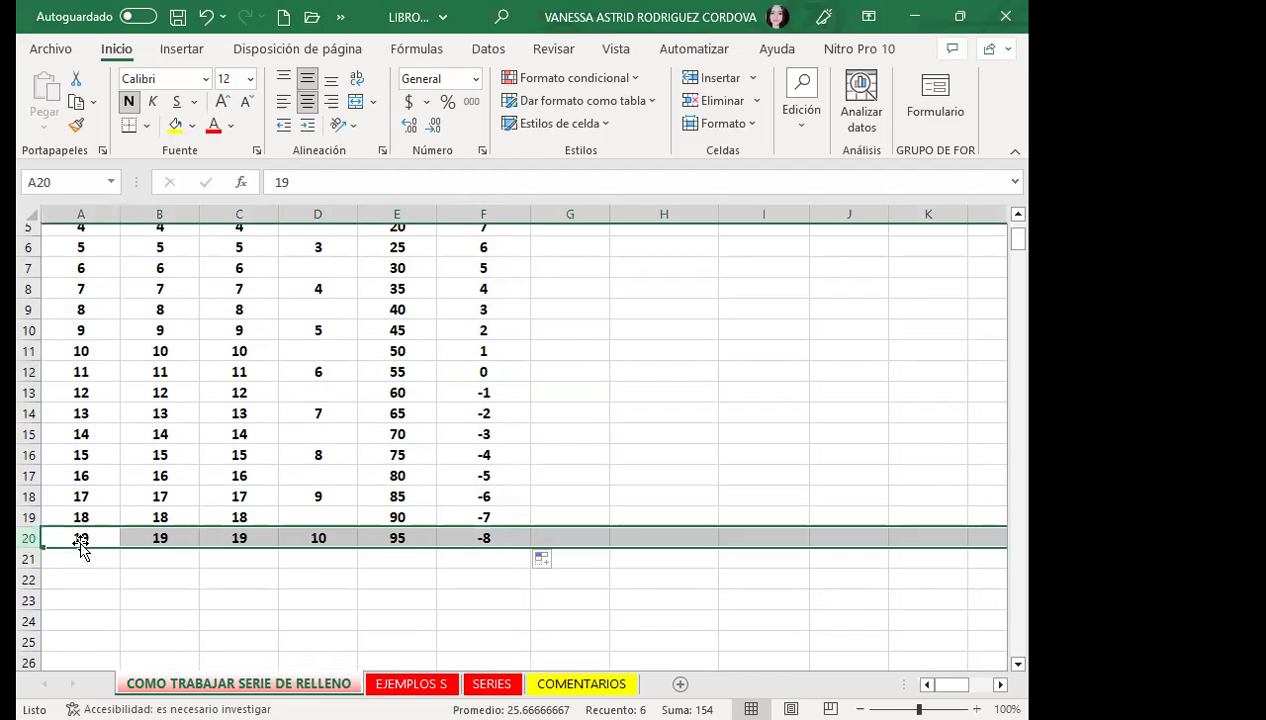
{"action": "left_click", "coordinate": [508, 538]}
{"action": "scroll", "coordinate": [520, 520], "scroll_direction": "up", "scroll_amount": 2}
{"action": "scroll", "coordinate": [501, 505], "scroll_direction": "down", "scroll_amount": 2}
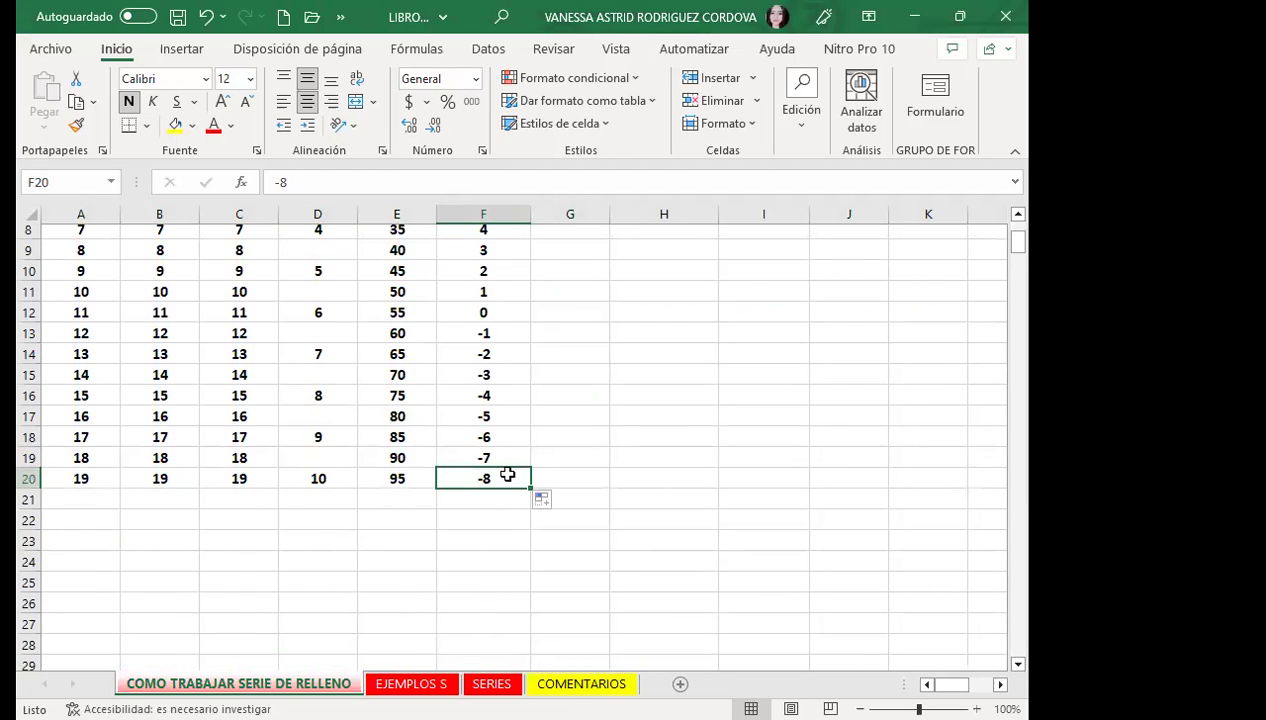
{"action": "scroll", "coordinate": [508, 475], "scroll_direction": "up", "scroll_amount": 3}
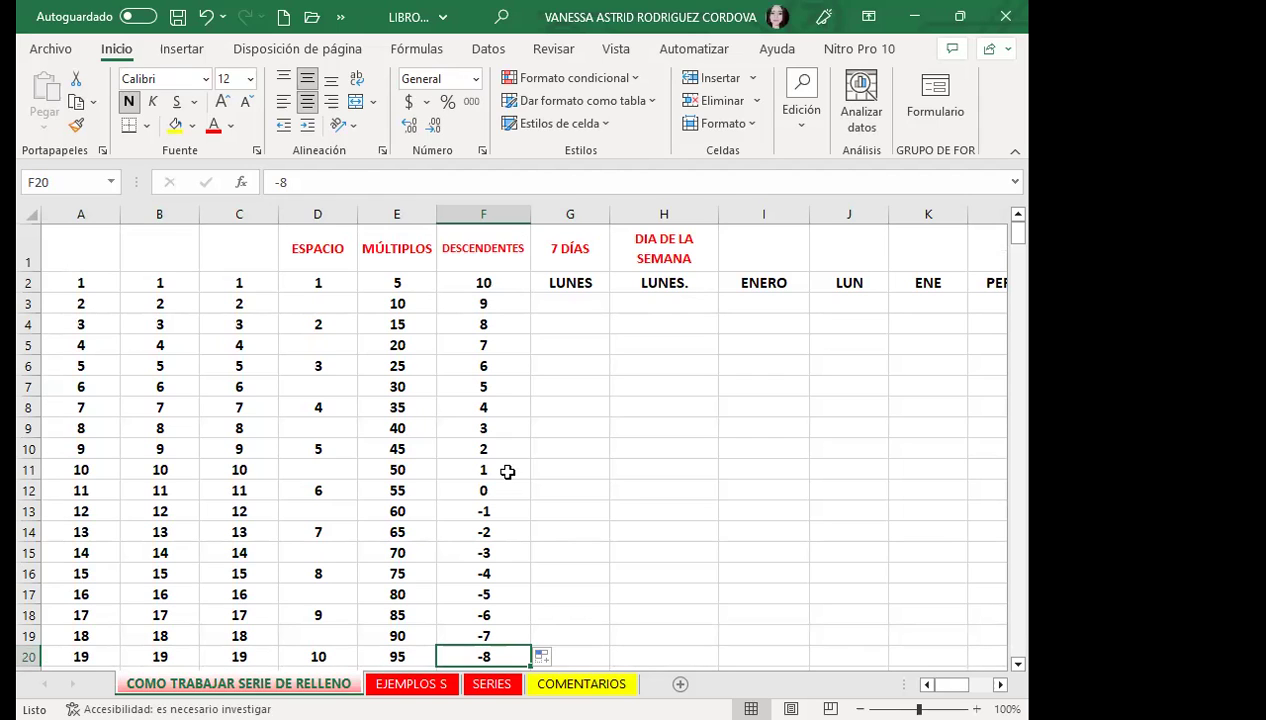
{"action": "scroll", "coordinate": [420, 595], "scroll_direction": "down", "scroll_amount": 2}
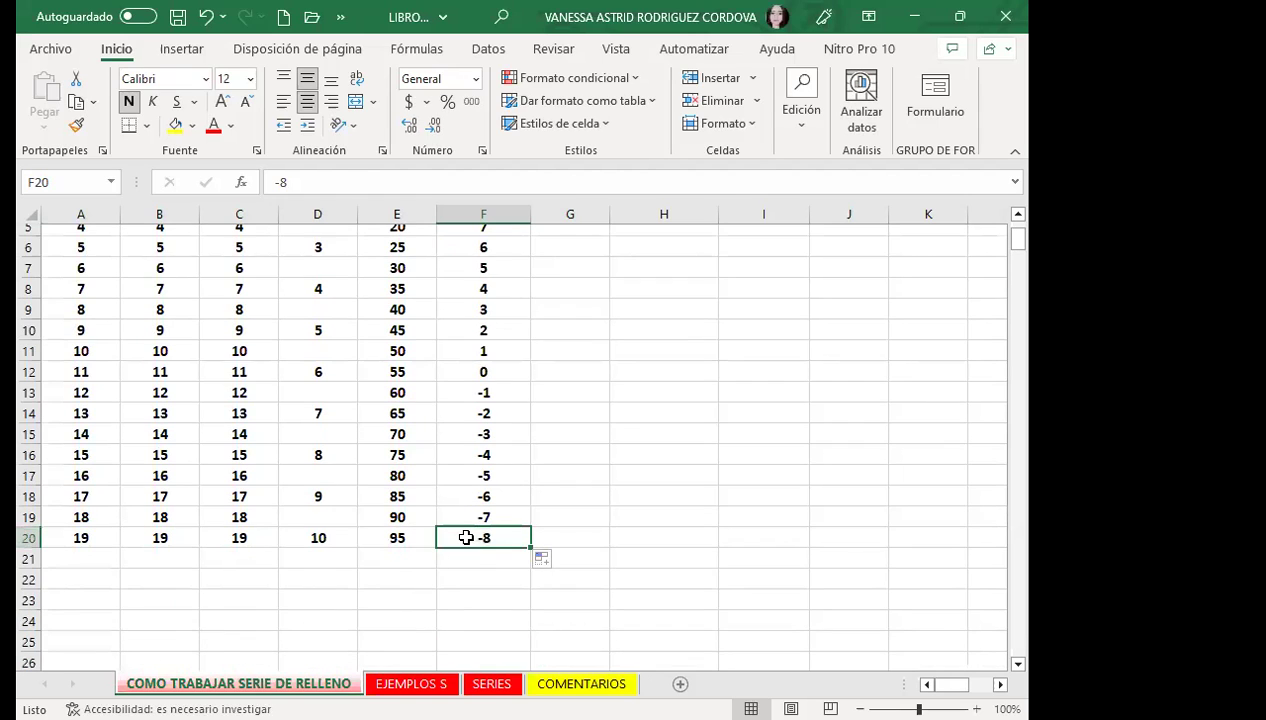
{"action": "scroll", "coordinate": [466, 537], "scroll_direction": "up", "scroll_amount": 2}
{"action": "left_click", "coordinate": [583, 284]}
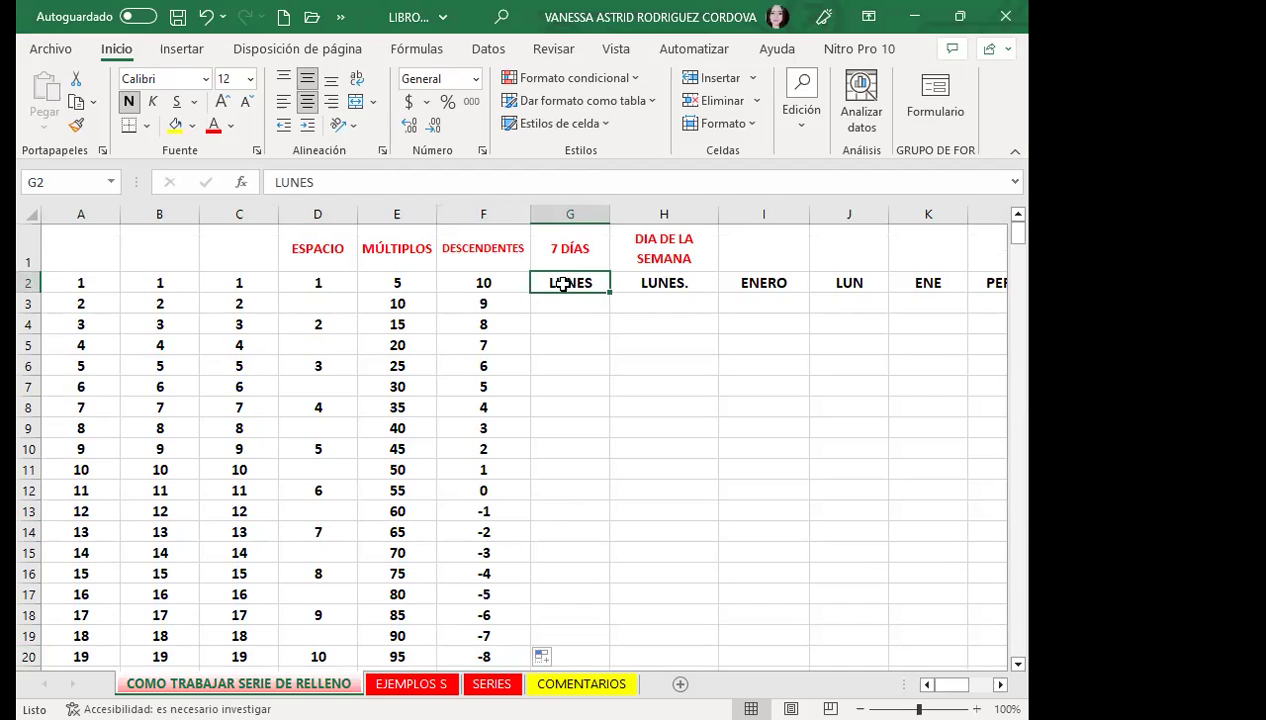
Step: Fill the day names from LUNES in G2 down to row 20
{"action": "left_click", "coordinate": [557, 317]}
{"action": "left_click", "coordinate": [555, 289]}
{"action": "left_click", "coordinate": [379, 281]}
{"action": "left_click", "coordinate": [574, 284]}
{"action": "left_click_drag", "start_coordinate": [607, 295], "coordinate": [605, 656]}
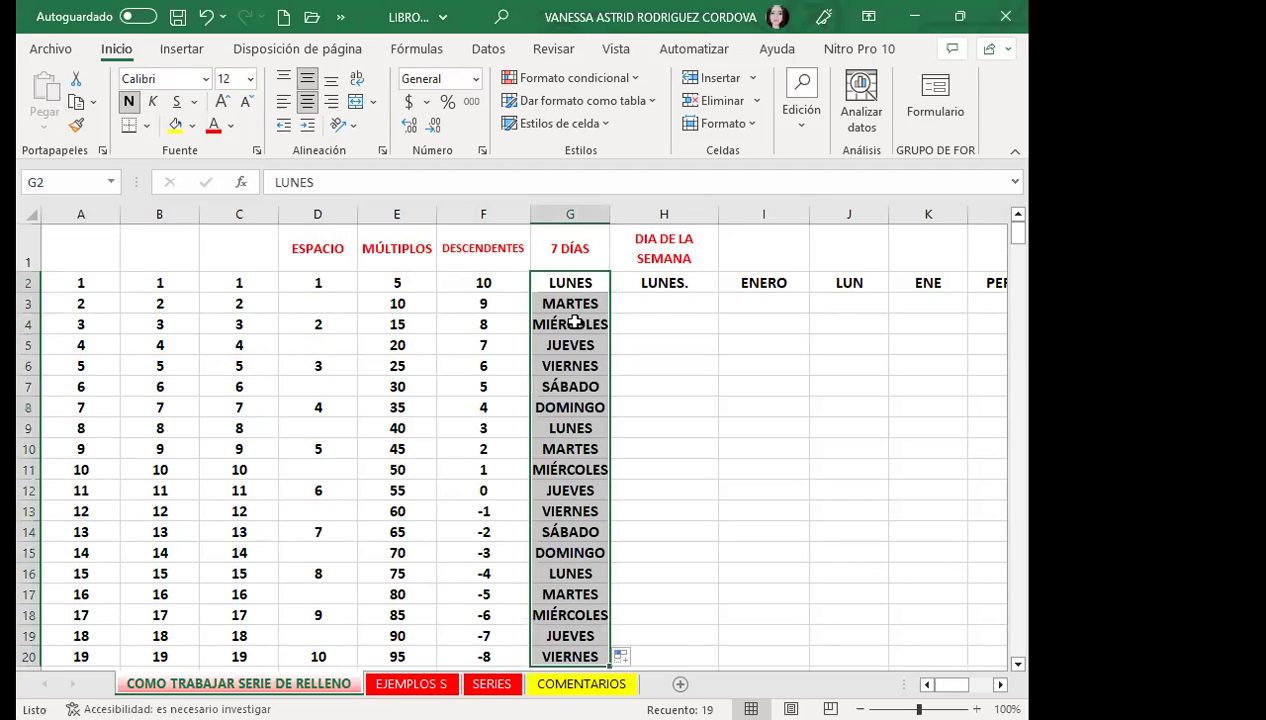
{"action": "scroll", "coordinate": [568, 538], "scroll_direction": "down", "scroll_amount": 2}
{"action": "scroll", "coordinate": [570, 545], "scroll_direction": "up", "scroll_amount": 2}
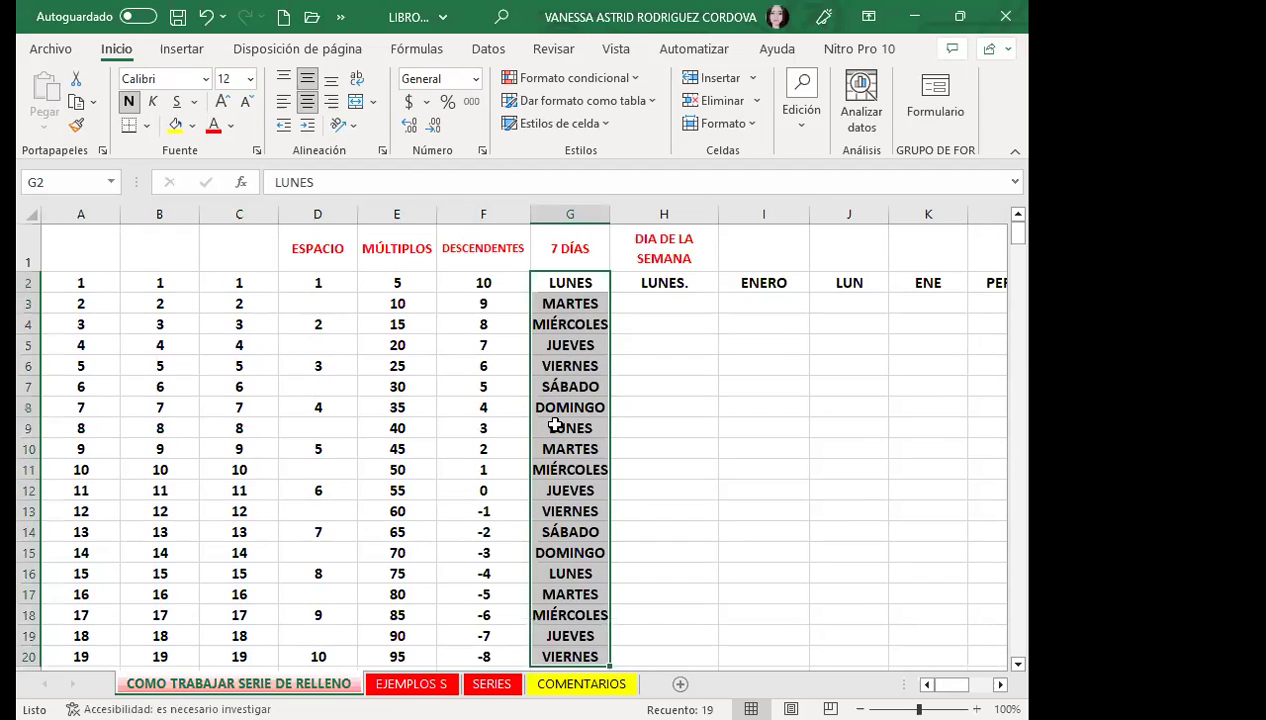
Step: Review the filled days, marking LUNES through VIERNES and DOMINGO in G8
{"action": "left_click", "coordinate": [586, 306]}
{"action": "left_click", "coordinate": [585, 326]}
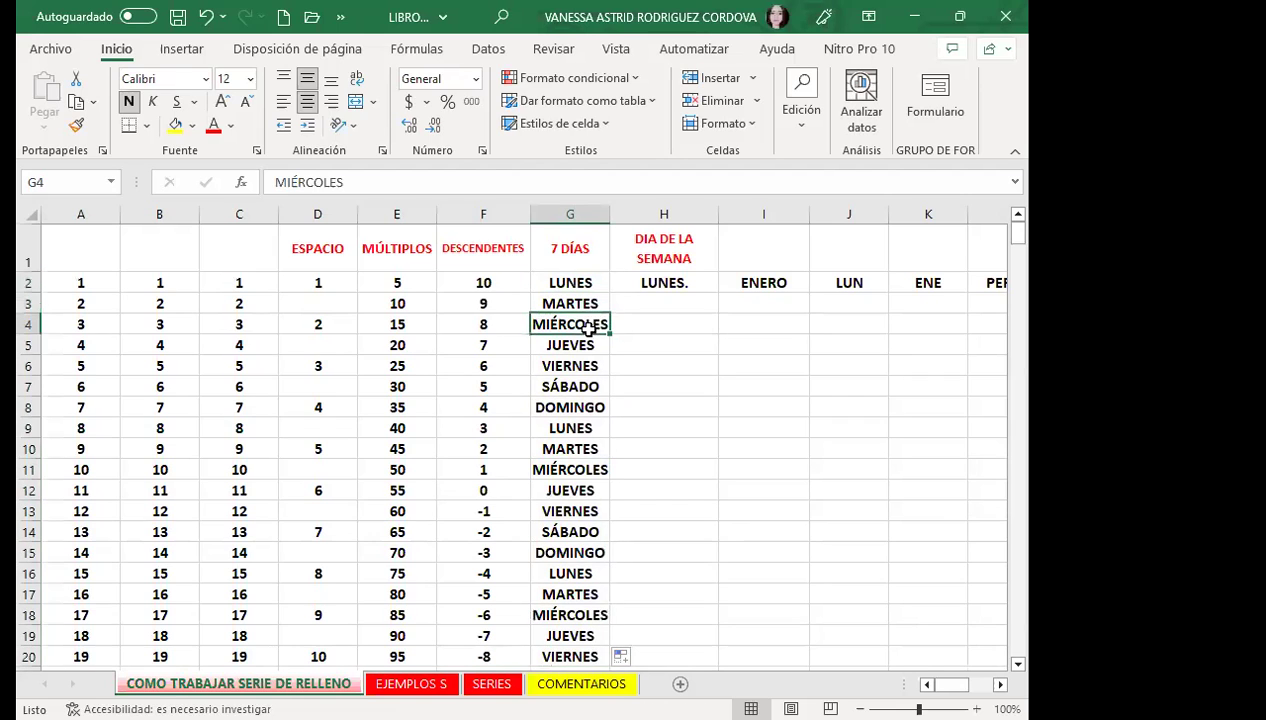
{"action": "left_click", "coordinate": [584, 347]}
{"action": "left_click", "coordinate": [580, 364]}
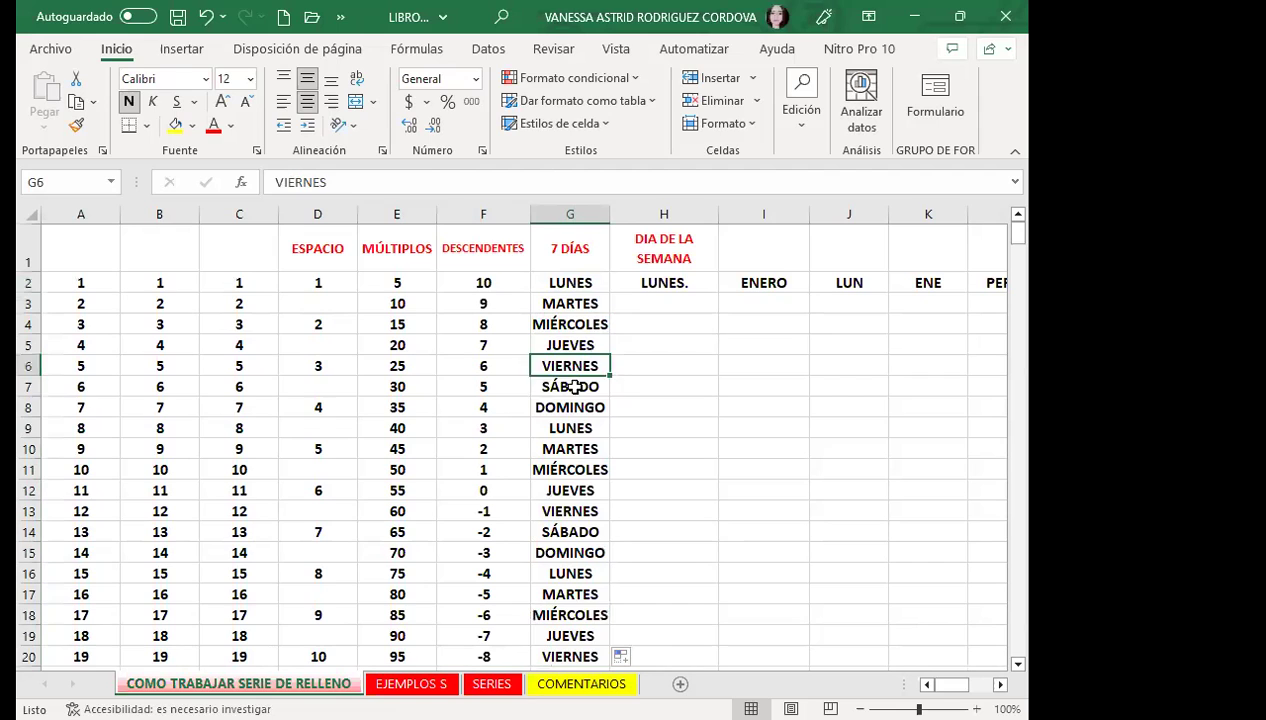
{"action": "left_click", "coordinate": [574, 387]}
{"action": "left_click", "coordinate": [567, 410]}
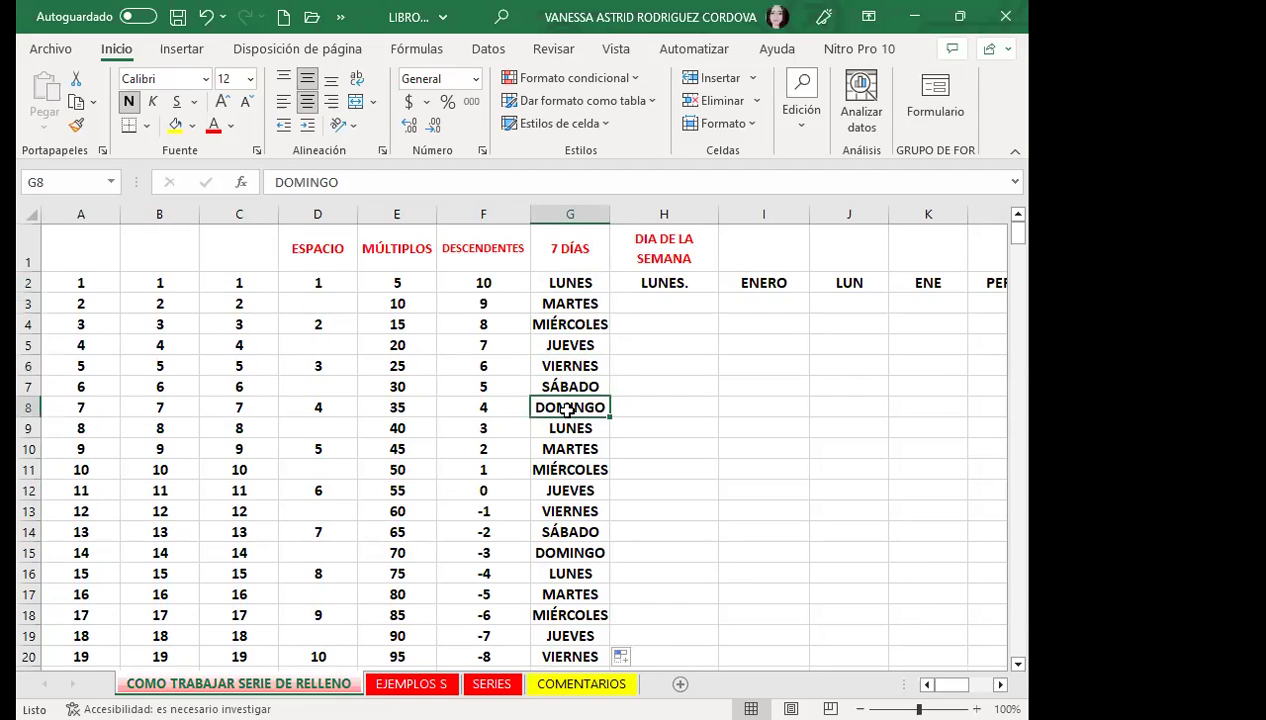
{"action": "left_click_drag", "start_coordinate": [557, 285], "coordinate": [561, 365]}
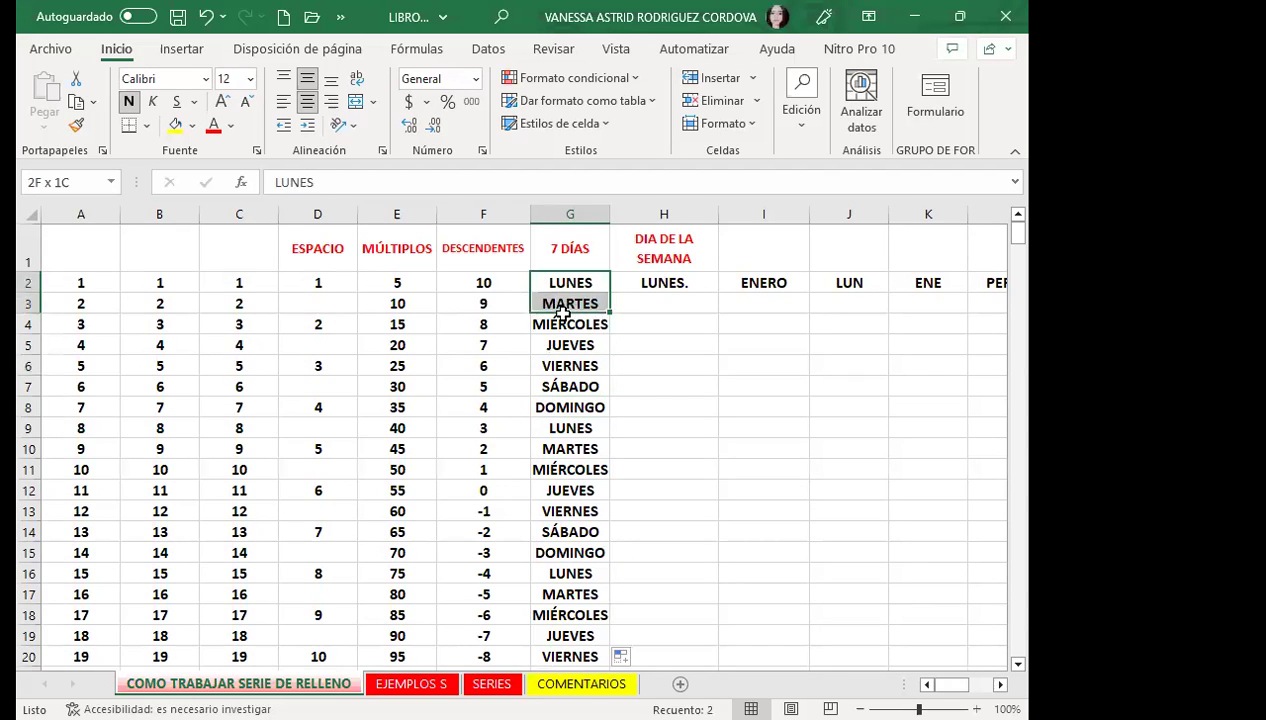
{"action": "left_click", "coordinate": [563, 402]}
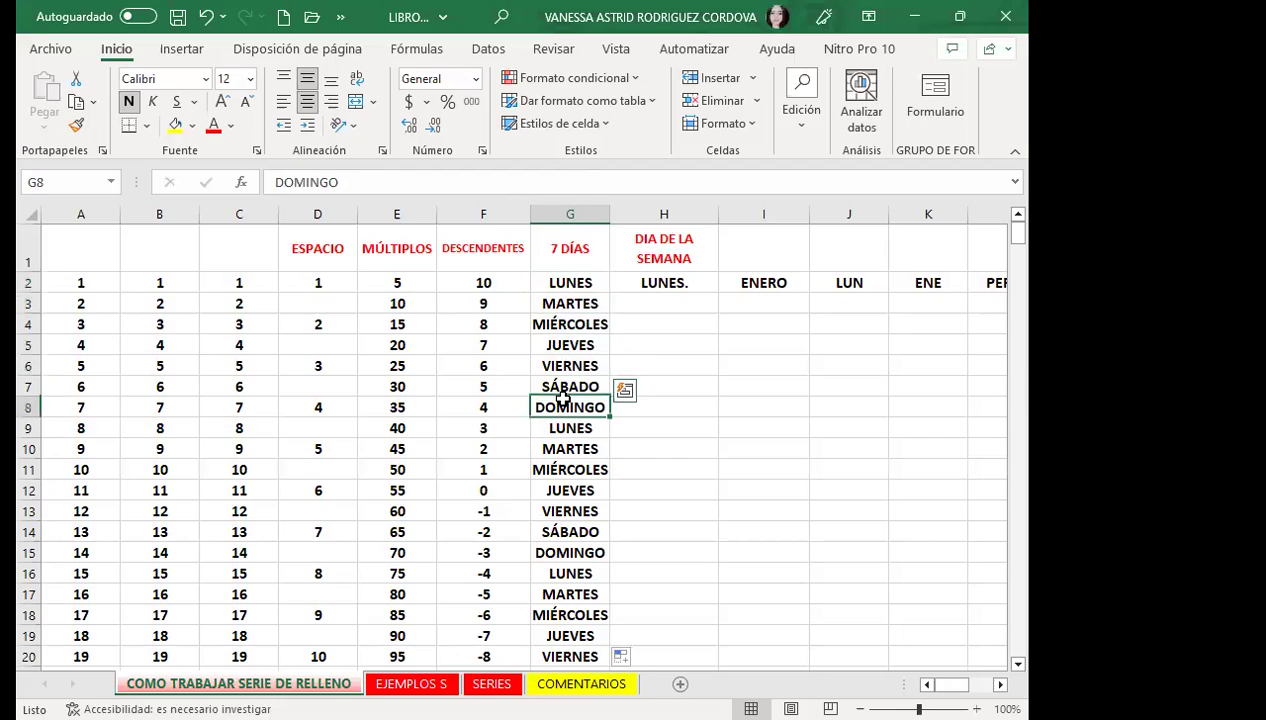
{"action": "left_click", "coordinate": [566, 288]}
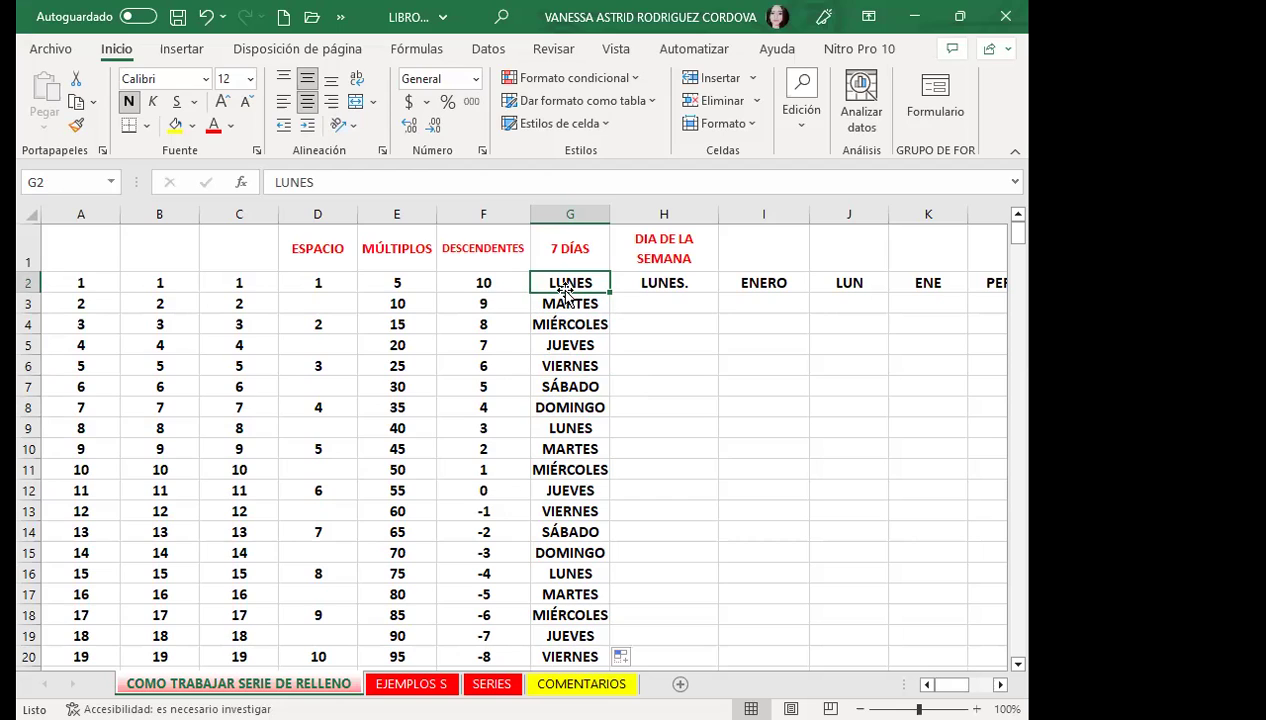
{"action": "left_click", "coordinate": [645, 283]}
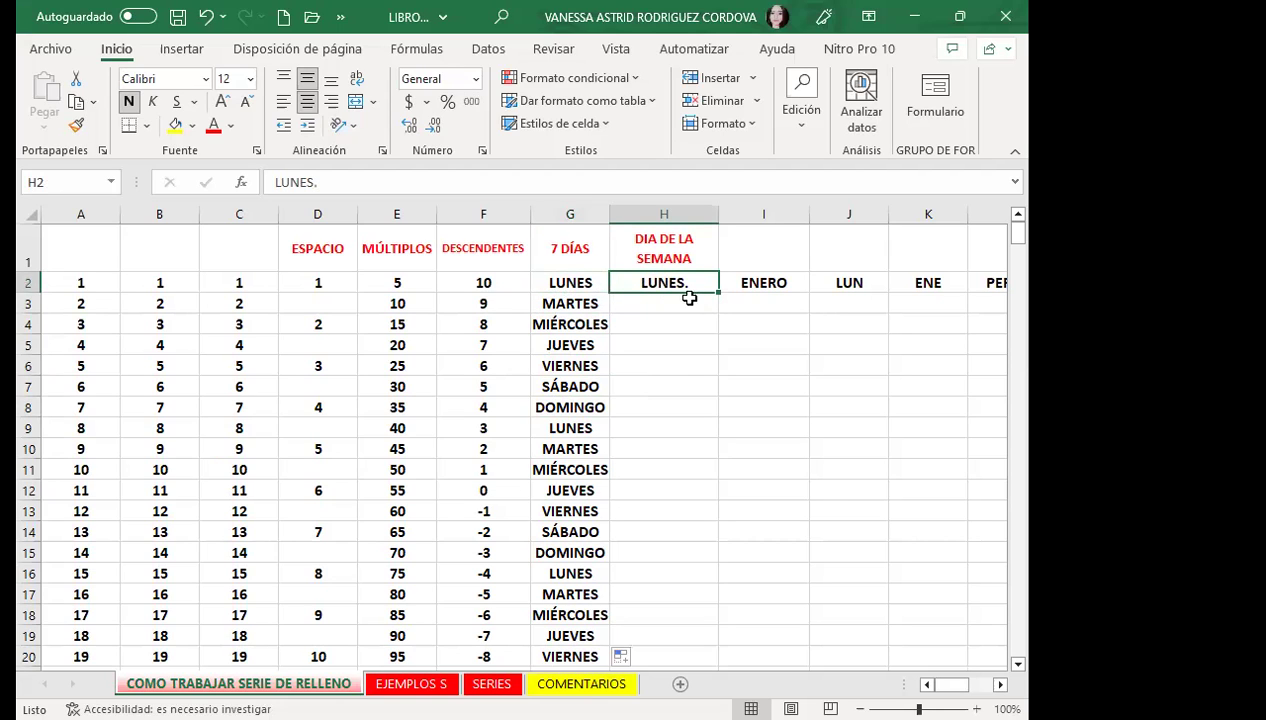
{"action": "left_click_drag", "start_coordinate": [718, 293], "coordinate": [740, 565]}
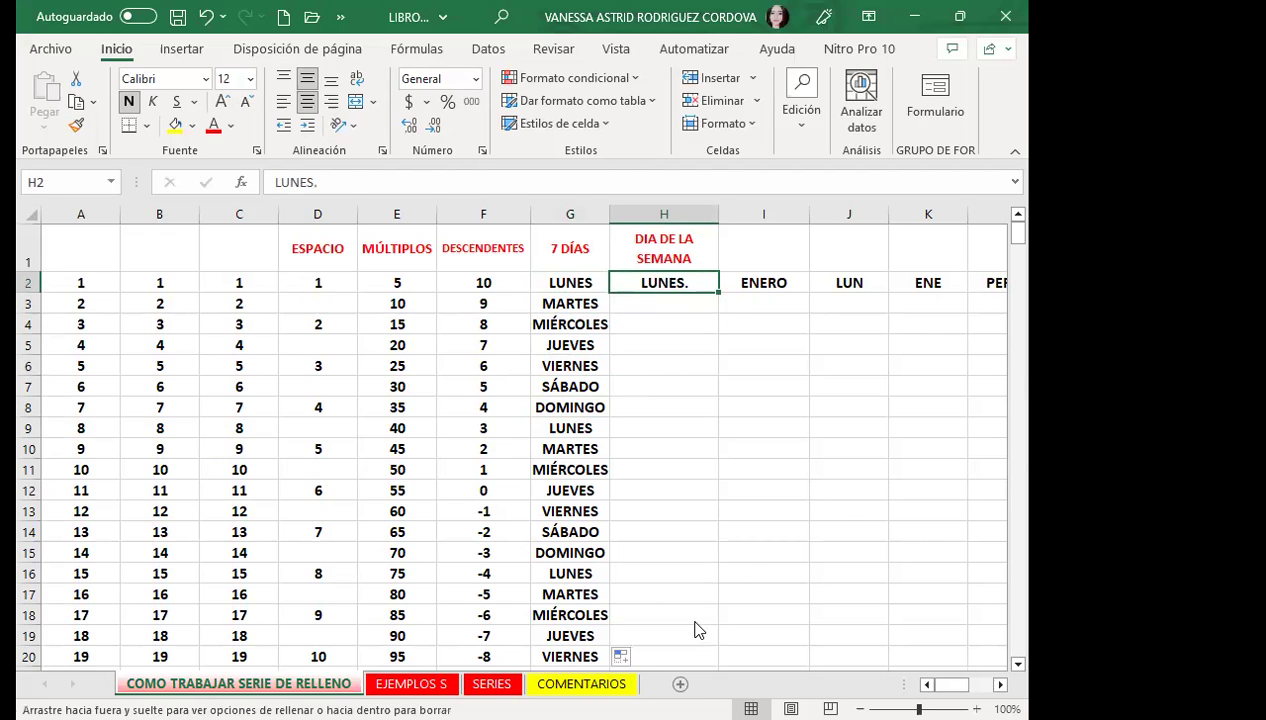
{"action": "left_click_drag", "start_coordinate": [632, 460], "coordinate": [650, 448]}
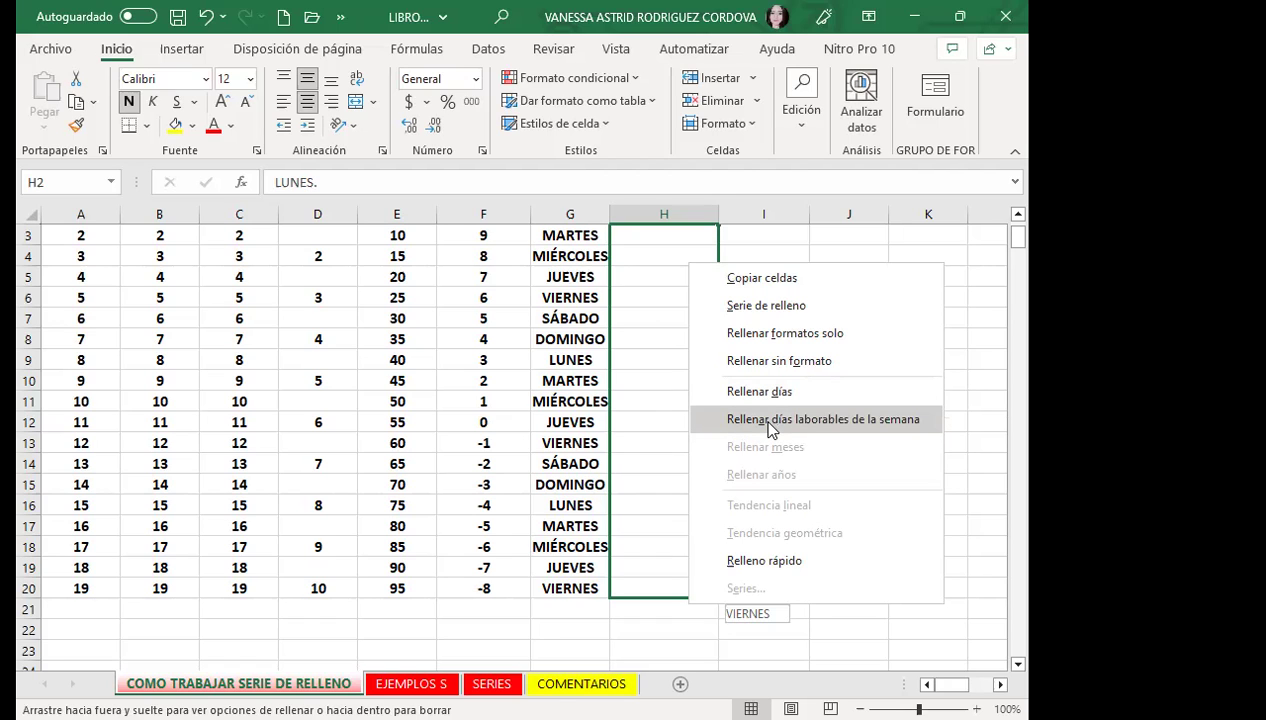
{"action": "left_click", "coordinate": [695, 419]}
{"action": "left_click", "coordinate": [688, 303]}
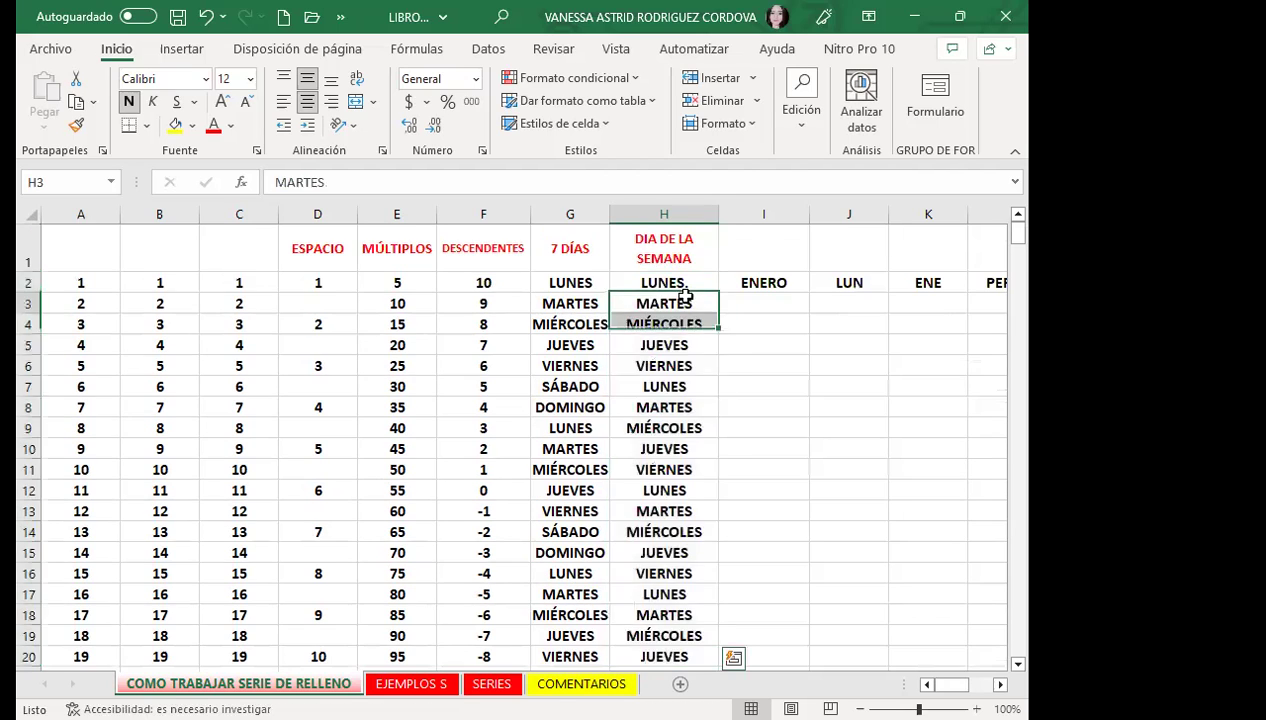
{"action": "mouse_move", "coordinate": [552, 283]}
{"action": "left_mouse_down"}
{"action": "mouse_move", "coordinate": [630, 283]}
{"action": "mouse_move", "coordinate": [640, 304]}
{"action": "left_mouse_up"}
{"action": "left_click_drag", "start_coordinate": [570, 324], "coordinate": [645, 322]}
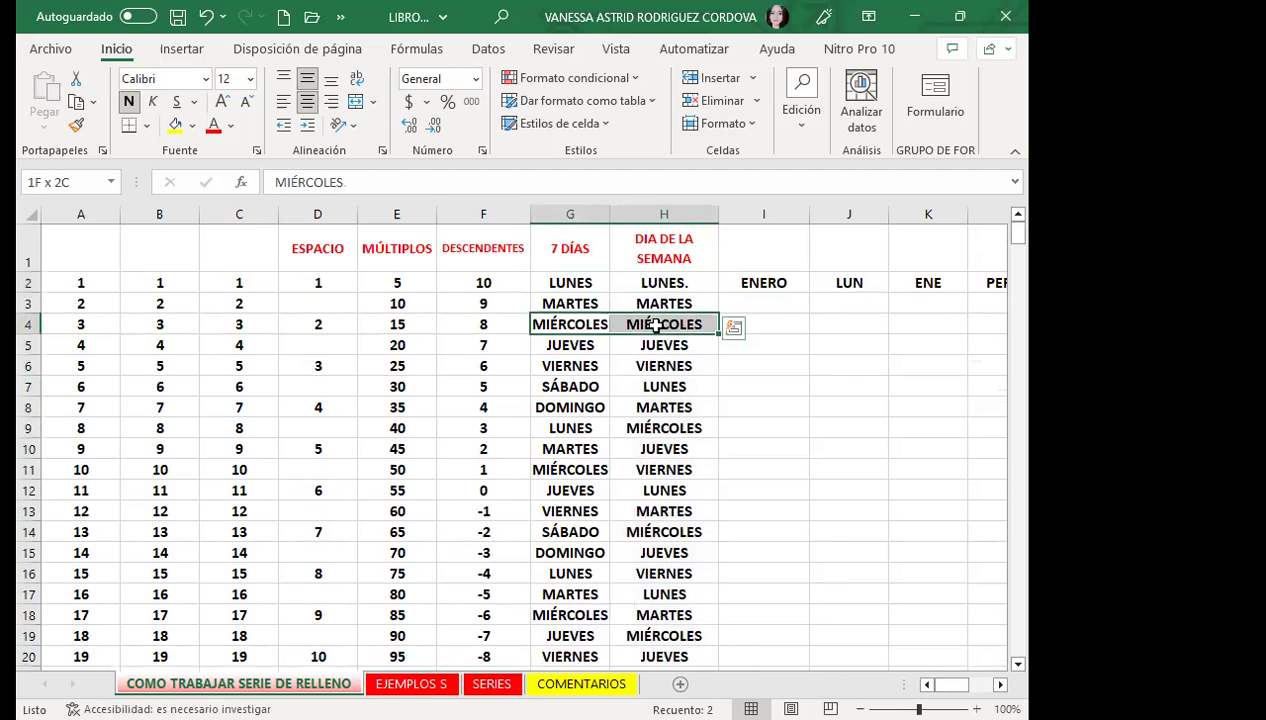
{"action": "left_click_drag", "start_coordinate": [572, 345], "coordinate": [660, 350]}
{"action": "left_click_drag", "start_coordinate": [570, 366], "coordinate": [648, 363]}
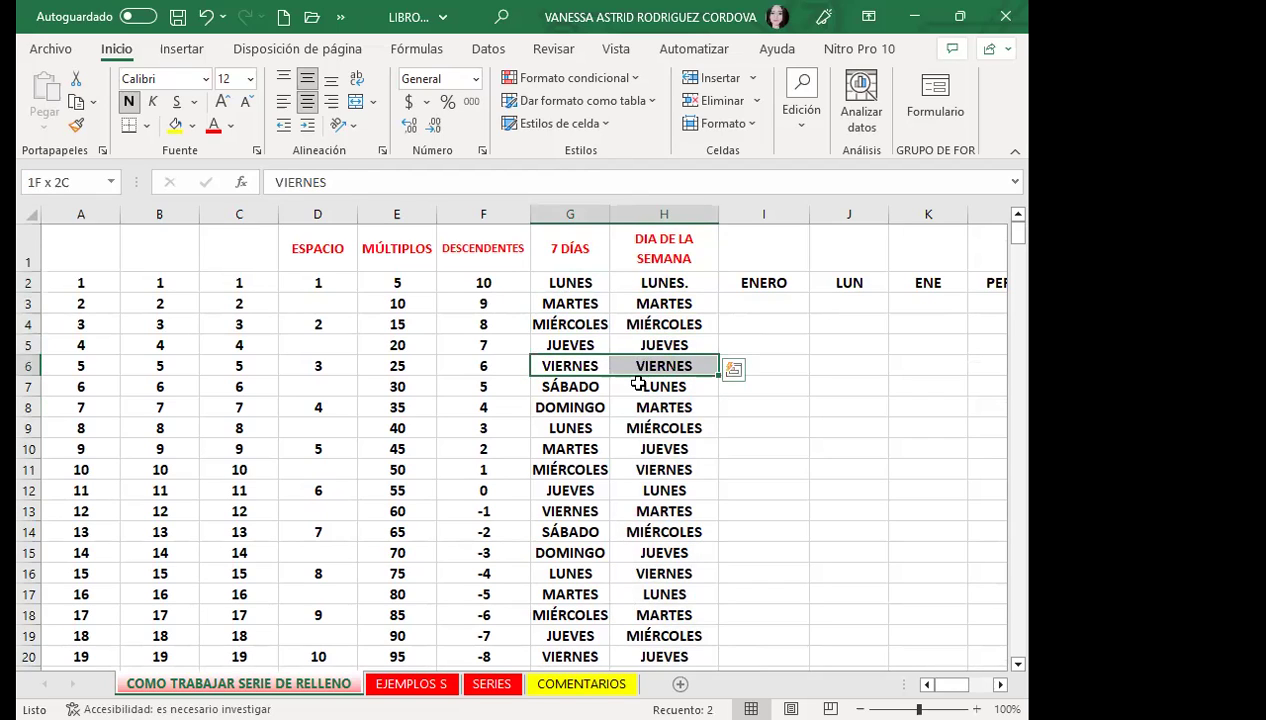
{"action": "left_click_drag", "start_coordinate": [637, 383], "coordinate": [636, 385]}
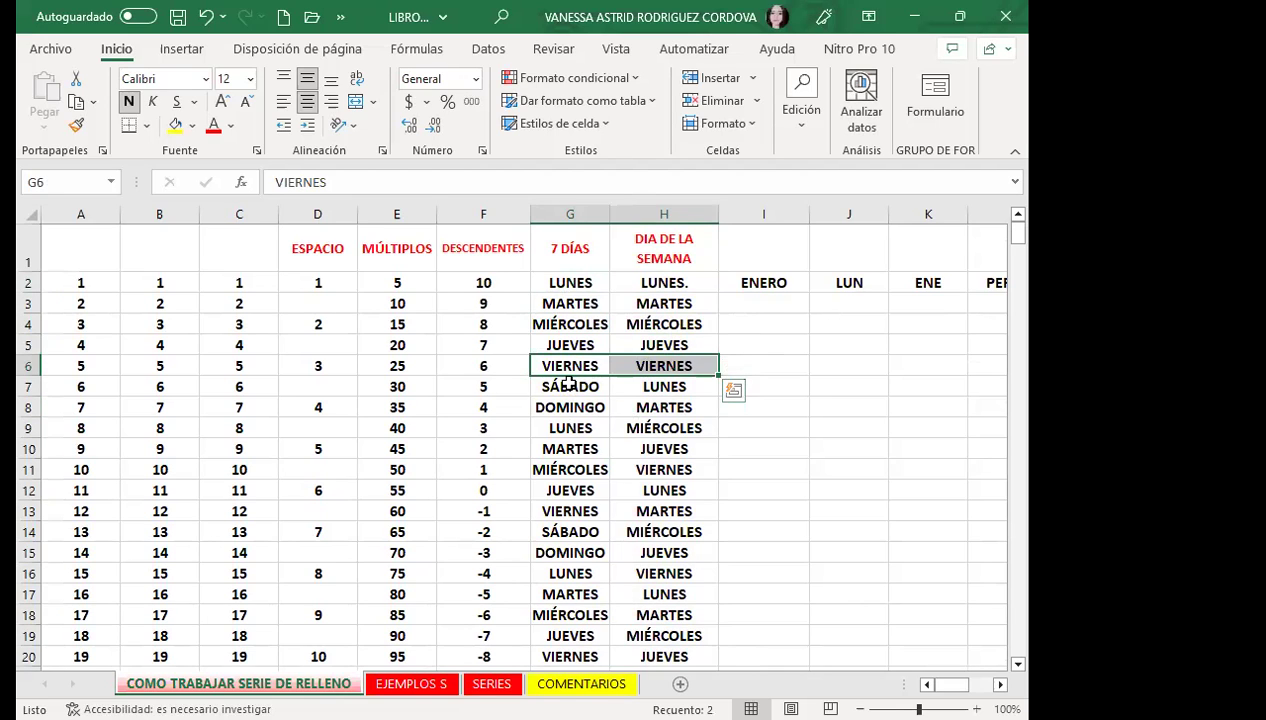
{"action": "left_click_drag", "start_coordinate": [564, 382], "coordinate": [568, 410]}
{"action": "left_click_drag", "start_coordinate": [687, 283], "coordinate": [688, 365]}
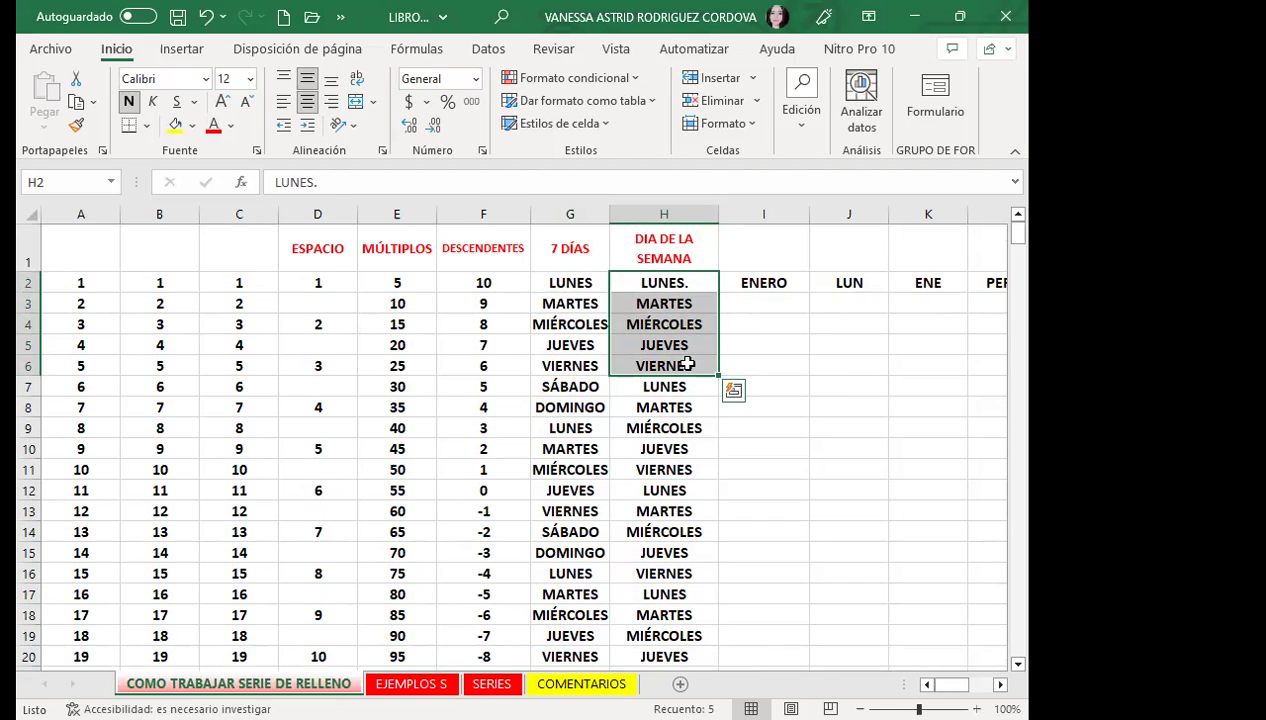
{"action": "left_click_drag", "start_coordinate": [689, 385], "coordinate": [688, 447]}
{"action": "scroll", "coordinate": [687, 490], "scroll_direction": "down", "scroll_amount": 1}
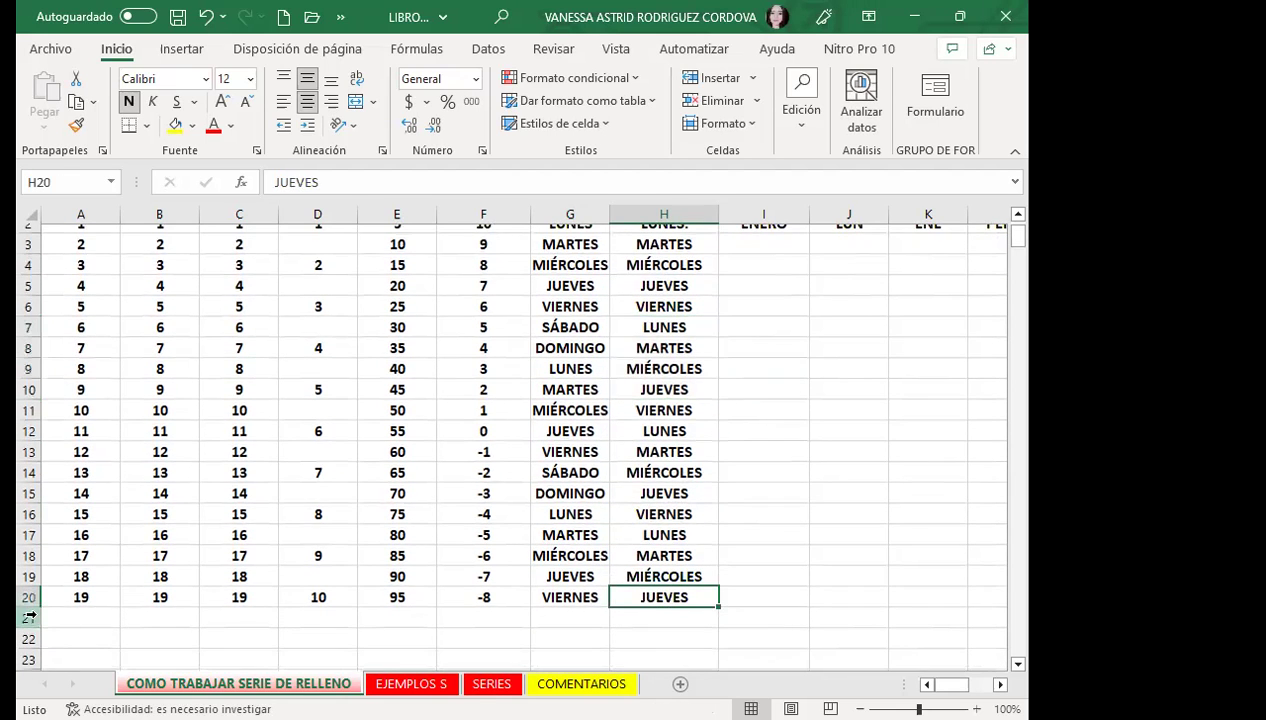
{"action": "left_click", "coordinate": [30, 597]}
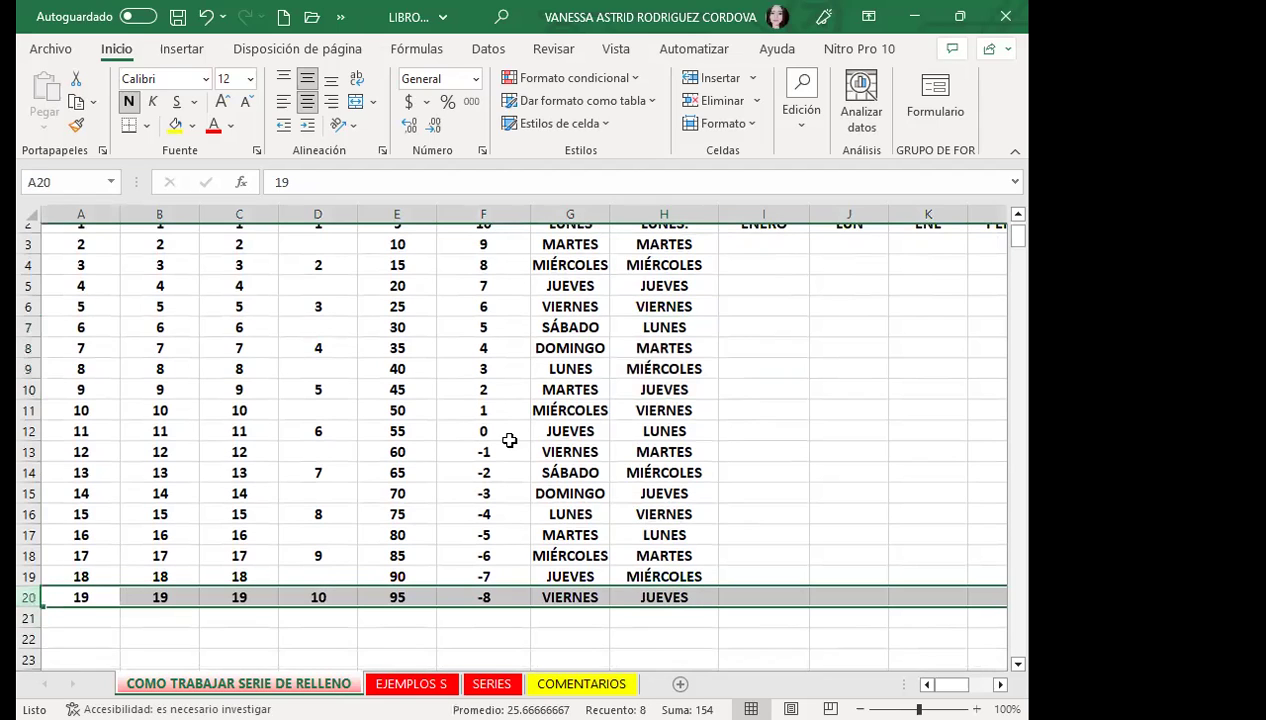
{"action": "left_click", "coordinate": [704, 541]}
{"action": "left_click", "coordinate": [706, 552]}
{"action": "left_click", "coordinate": [684, 578]}
{"action": "left_click", "coordinate": [679, 600]}
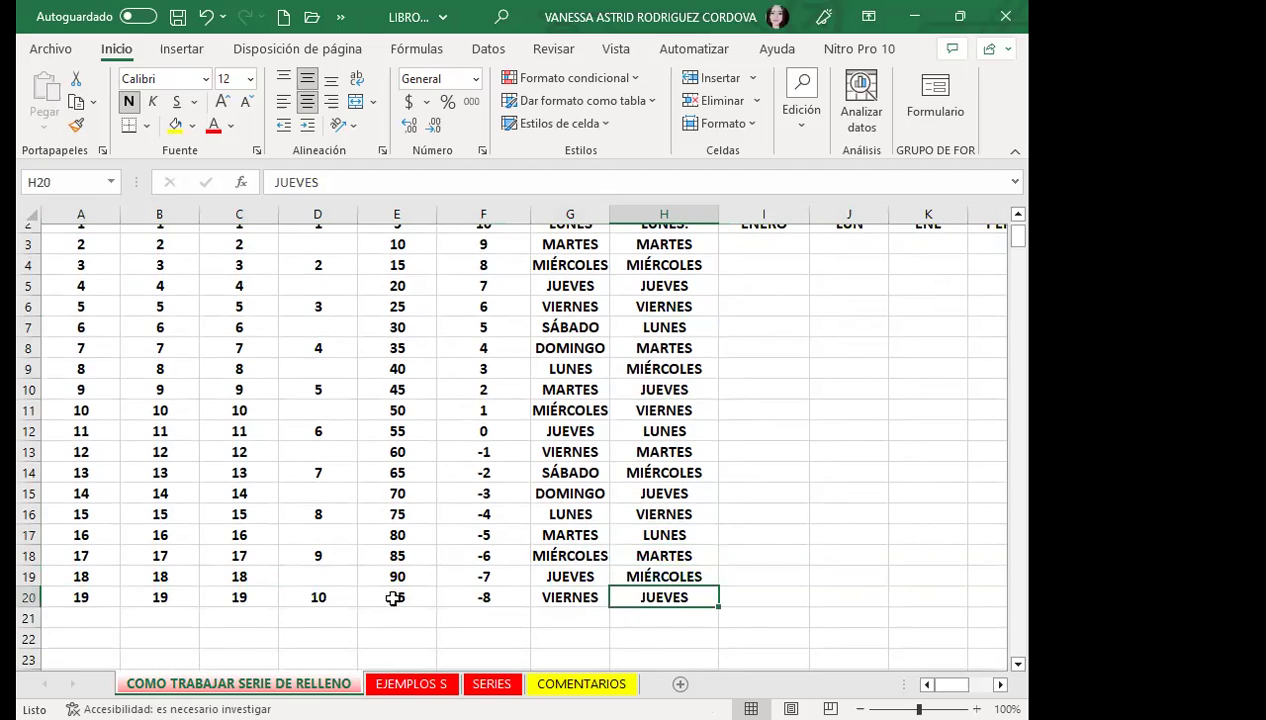
{"action": "scroll", "coordinate": [640, 560], "scroll_direction": "up", "scroll_amount": 1}
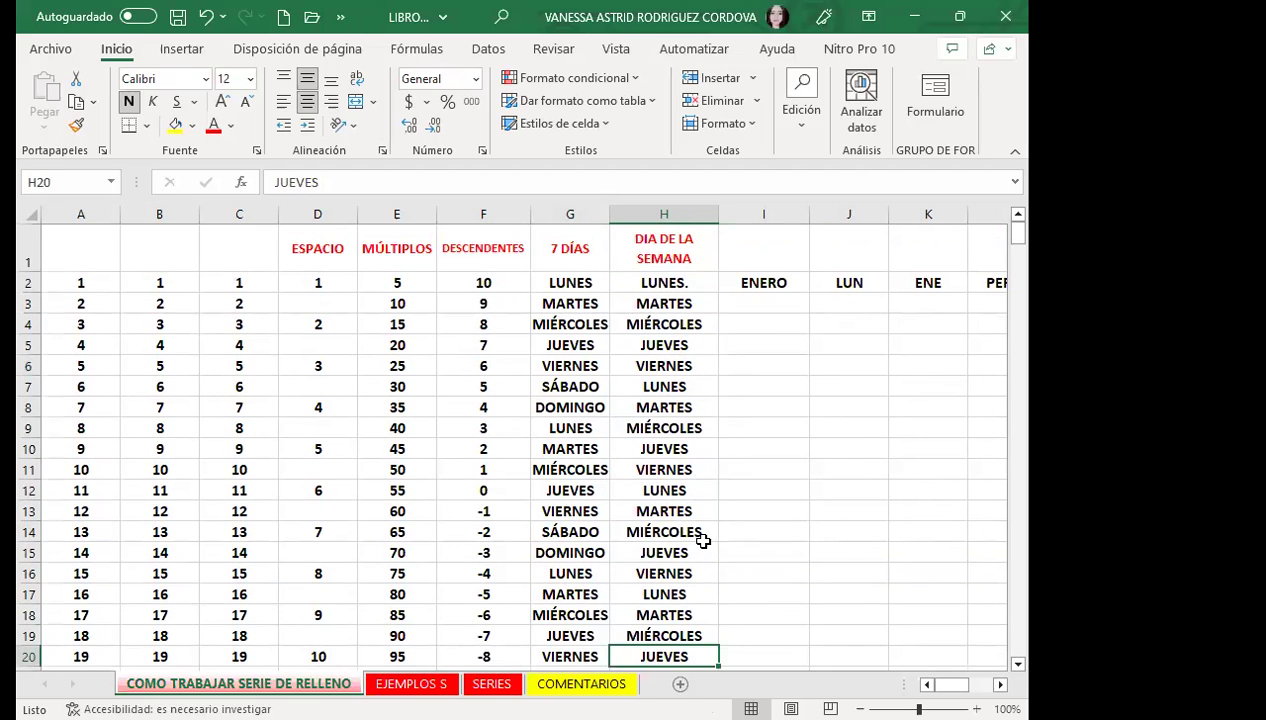
{"action": "left_click", "coordinate": [641, 284]}
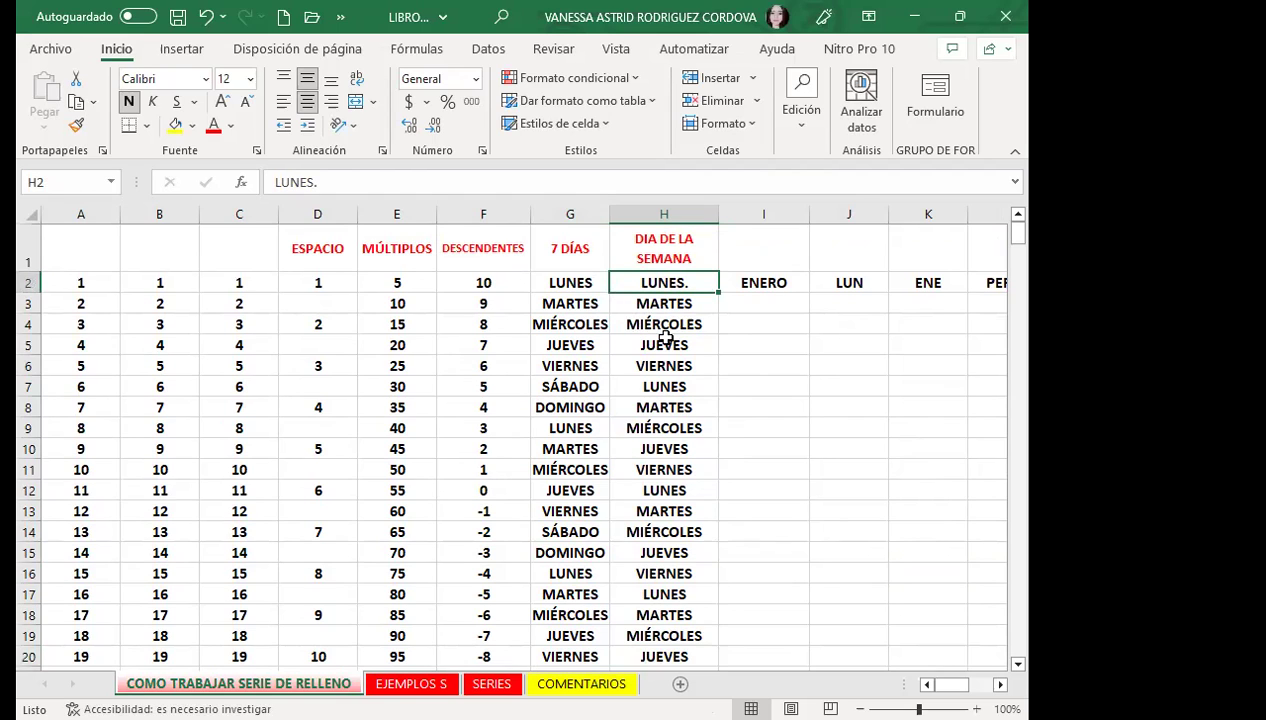
{"action": "double_click", "coordinate": [695, 285]}
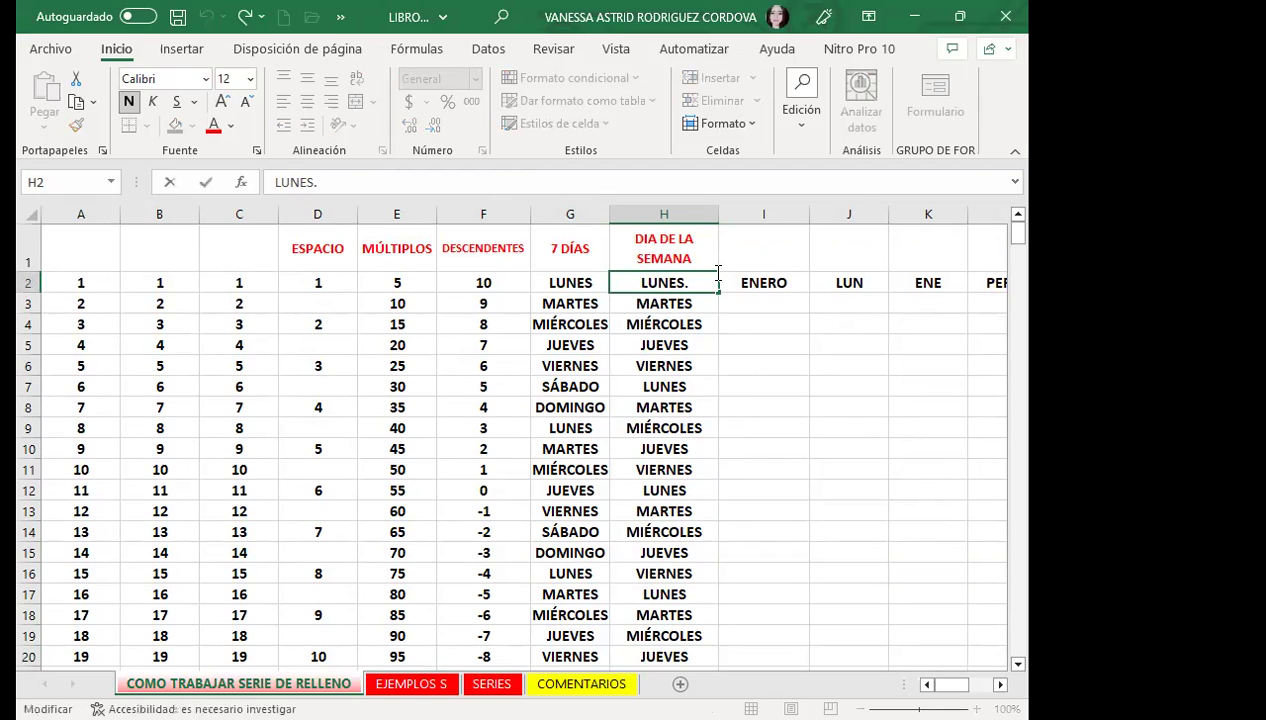
{"action": "left_click", "coordinate": [678, 324]}
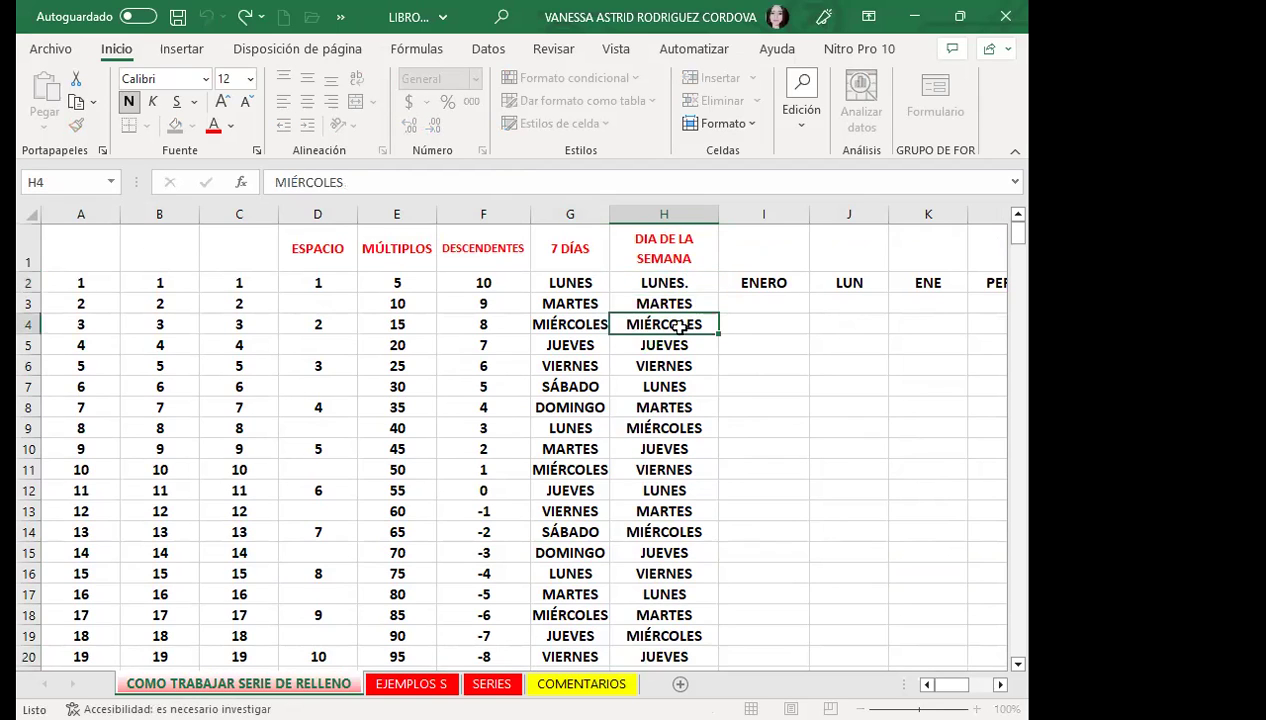
{"action": "left_click", "coordinate": [648, 283]}
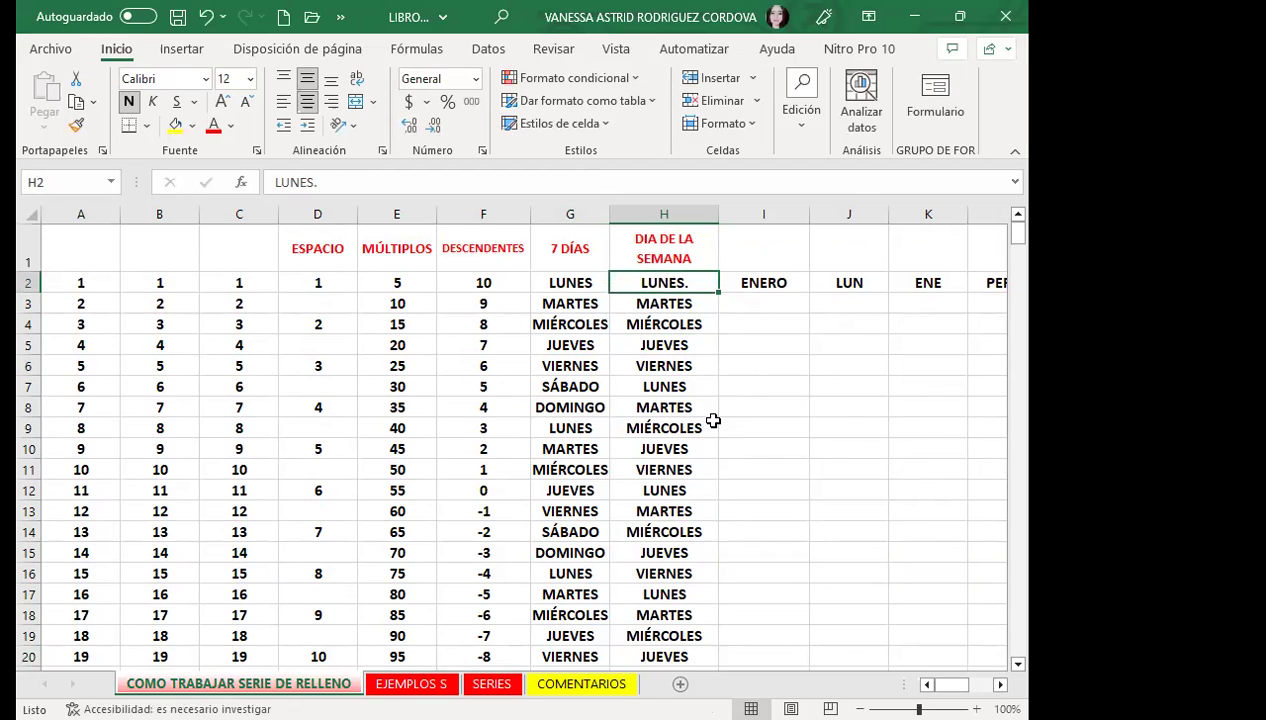
{"action": "left_click", "coordinate": [666, 368]}
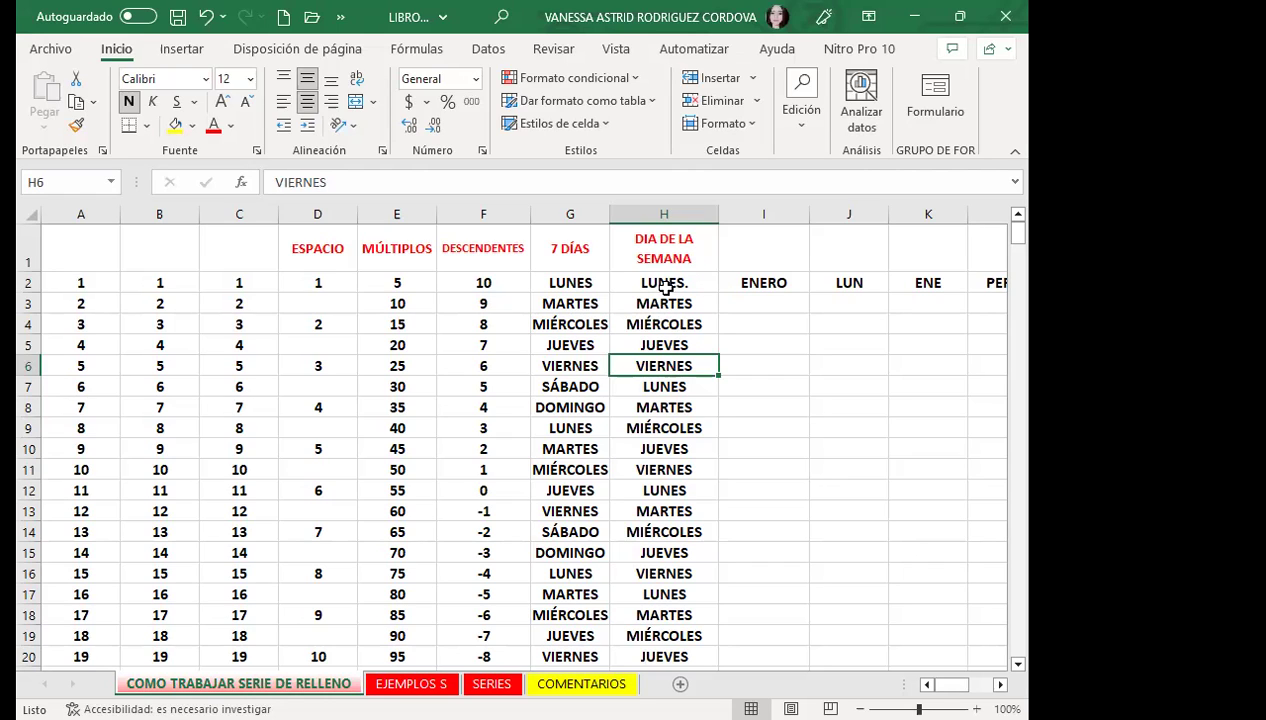
{"action": "left_click", "coordinate": [661, 524]}
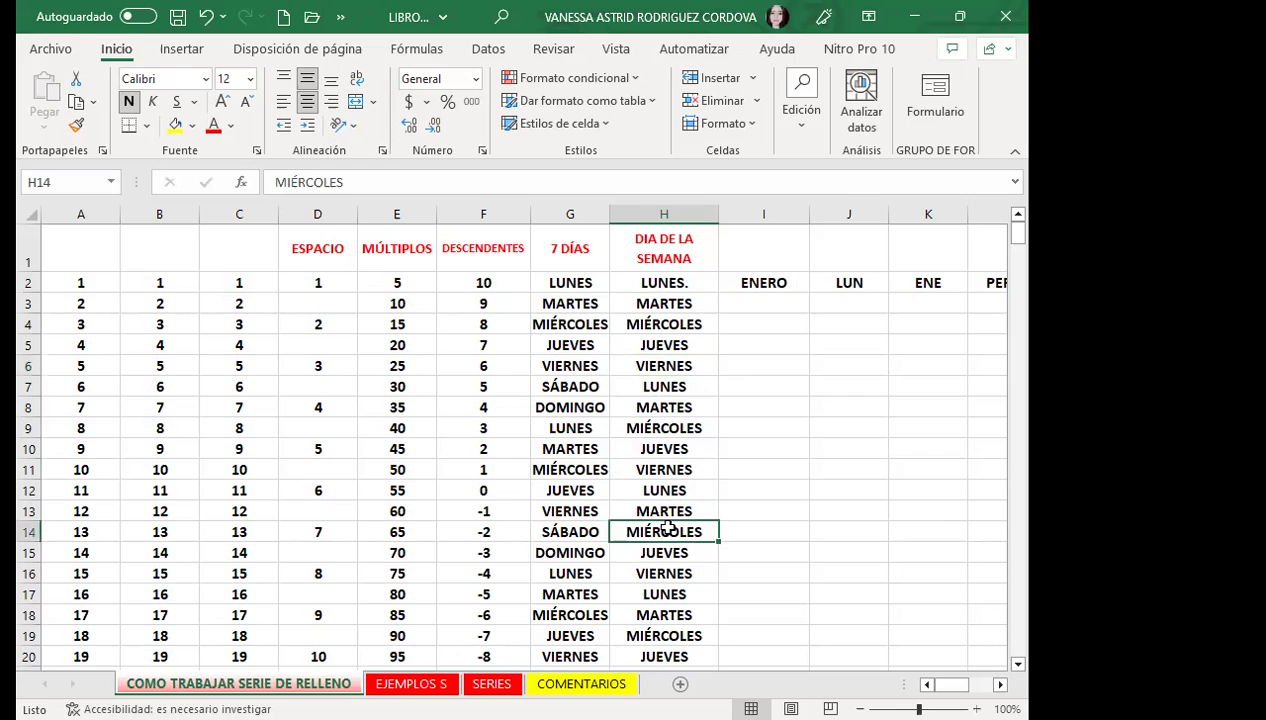
{"action": "left_click", "coordinate": [679, 384]}
{"action": "left_click", "coordinate": [692, 283]}
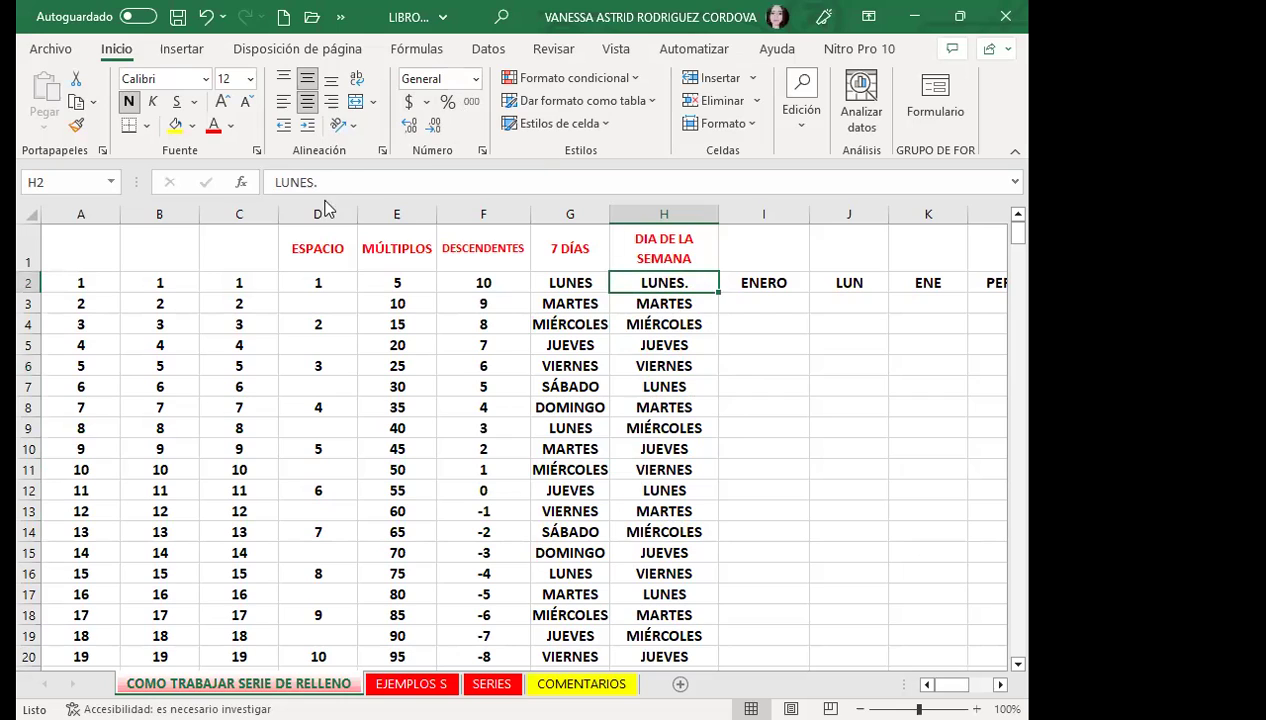
{"action": "double_click", "coordinate": [684, 281]}
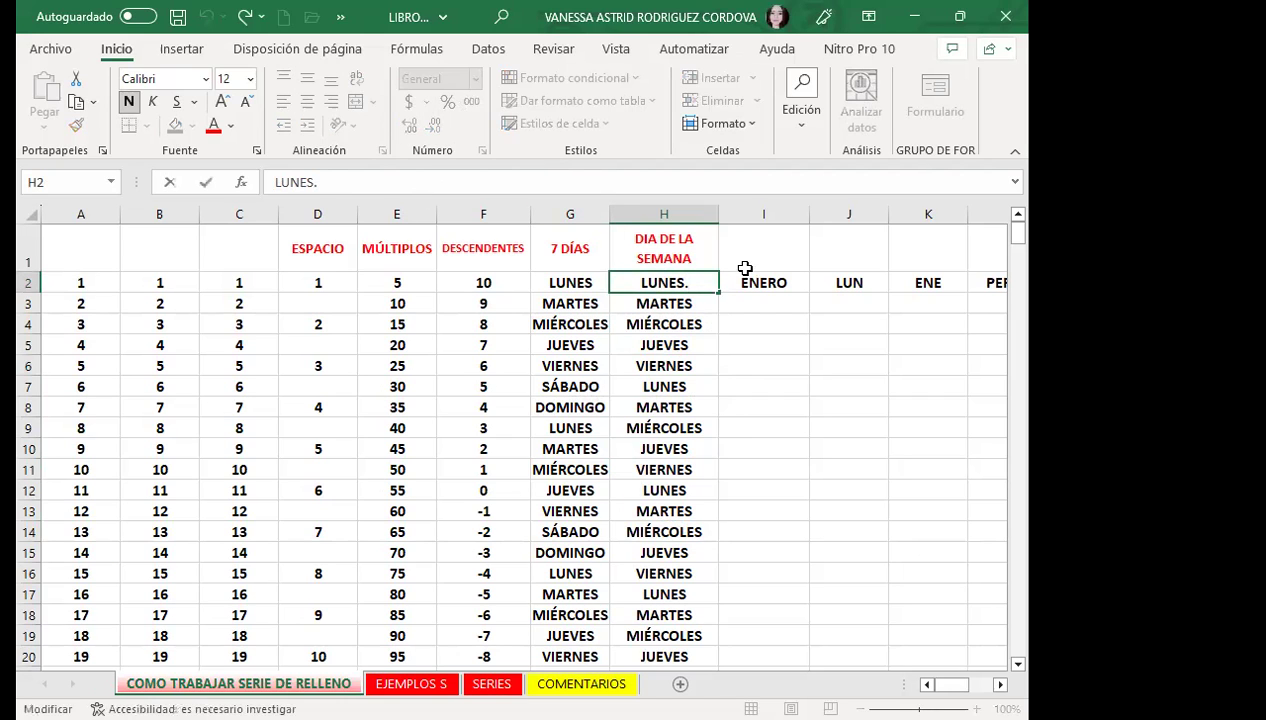
{"action": "left_click", "coordinate": [652, 362]}
{"action": "left_click", "coordinate": [648, 281]}
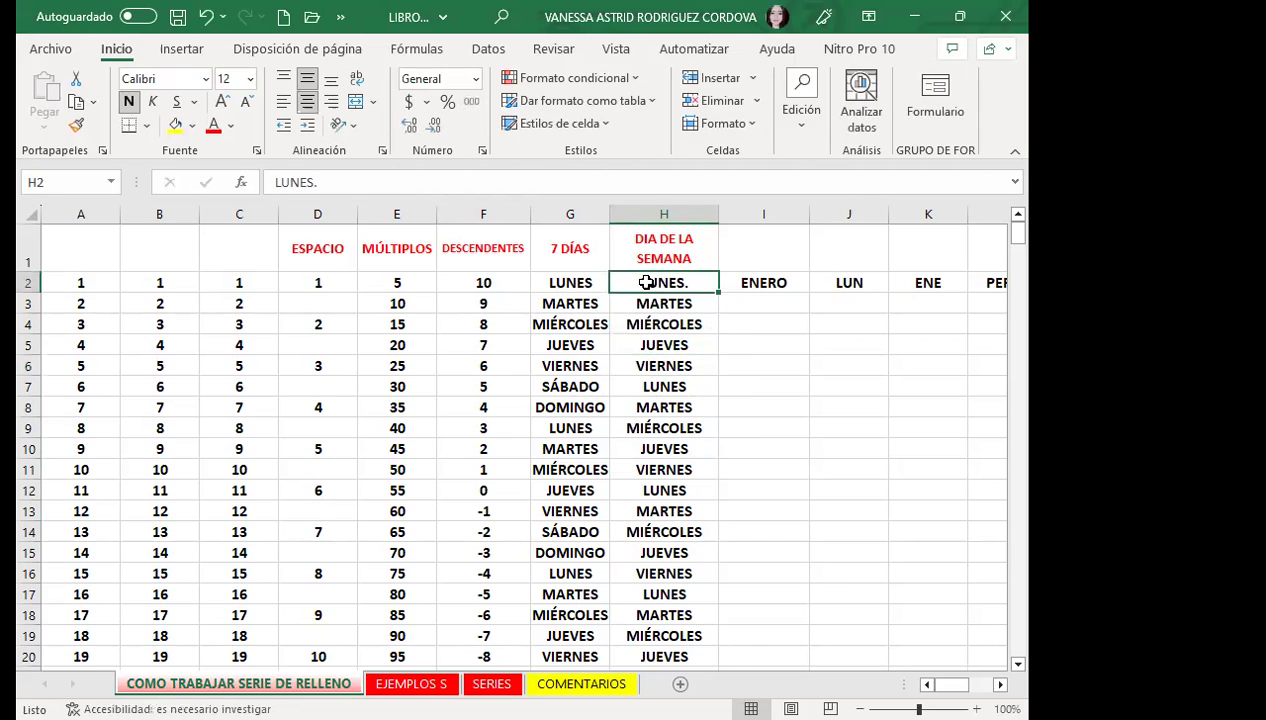
{"action": "left_click", "coordinate": [700, 302]}
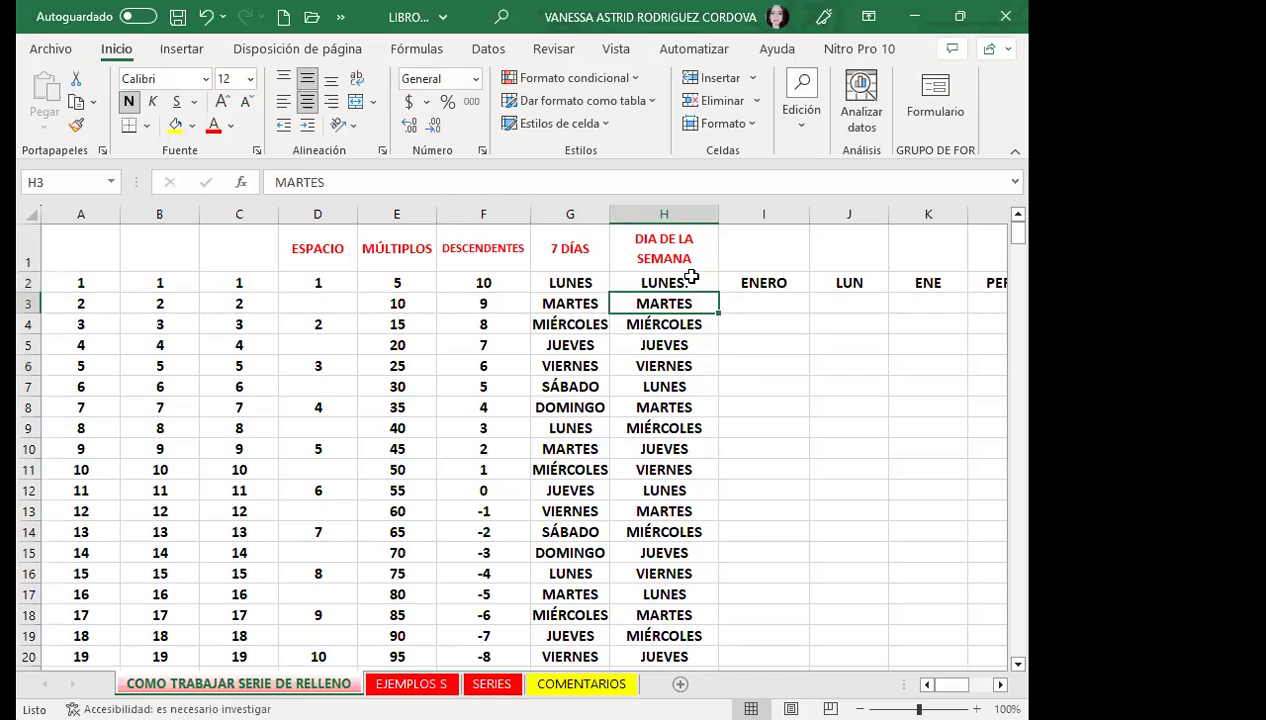
{"action": "left_click", "coordinate": [688, 282]}
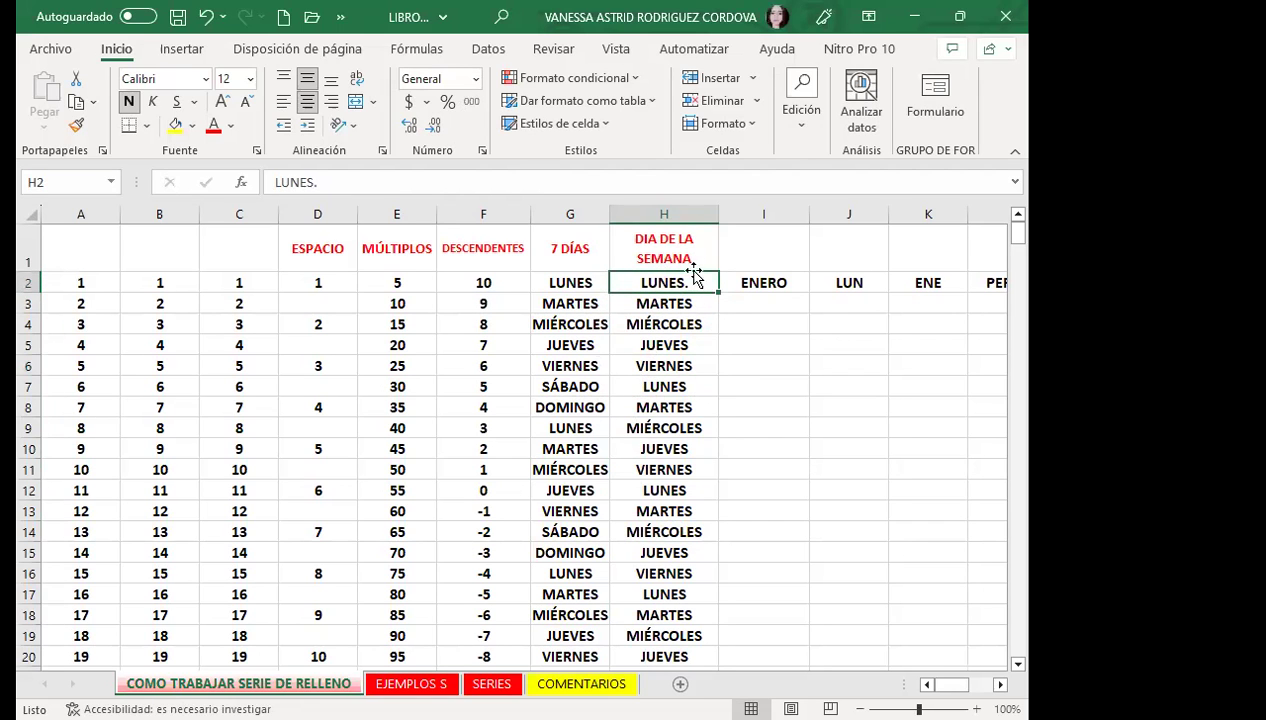
{"action": "left_click_drag", "start_coordinate": [689, 313], "coordinate": [686, 610]}
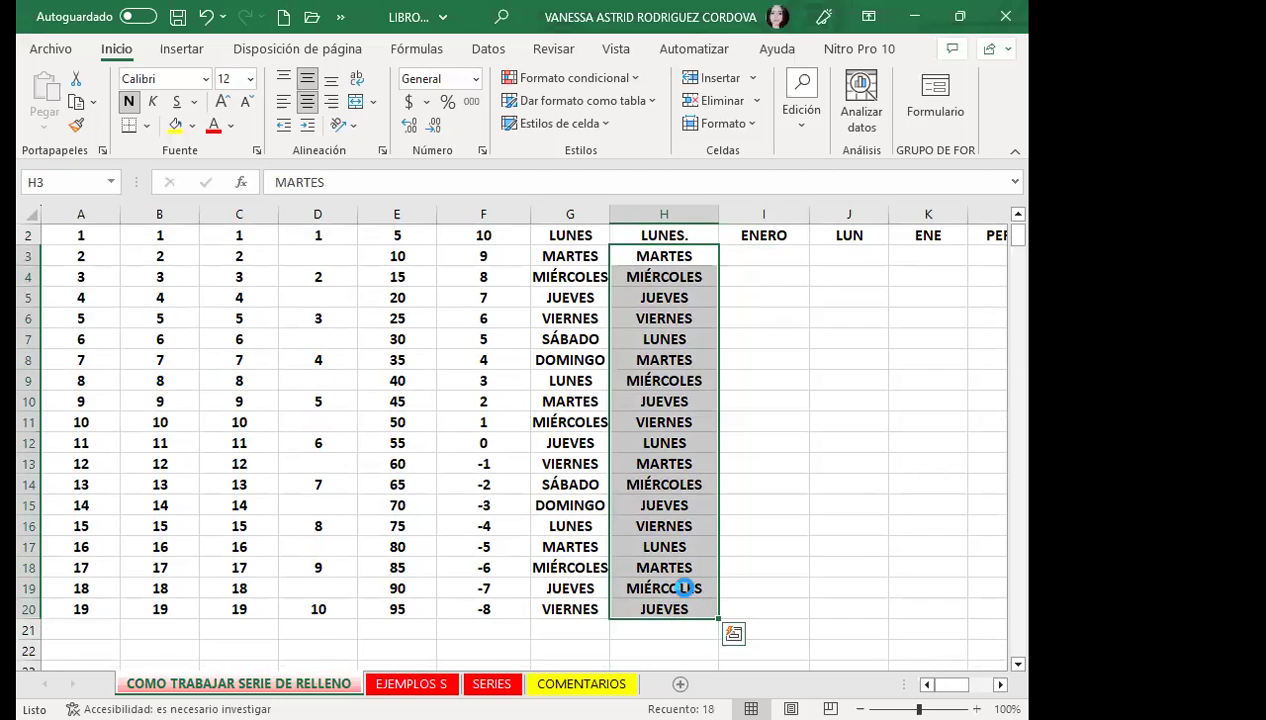
Step: Undo the refill, drop the period from LUNES in H2, and fill H3:H20 with Rellenar días laborables
{"action": "key", "text": "ctrl+z"}
{"action": "left_click", "coordinate": [700, 282]}
{"action": "key", "text": "Escape"}
{"action": "left_click", "coordinate": [664, 370]}
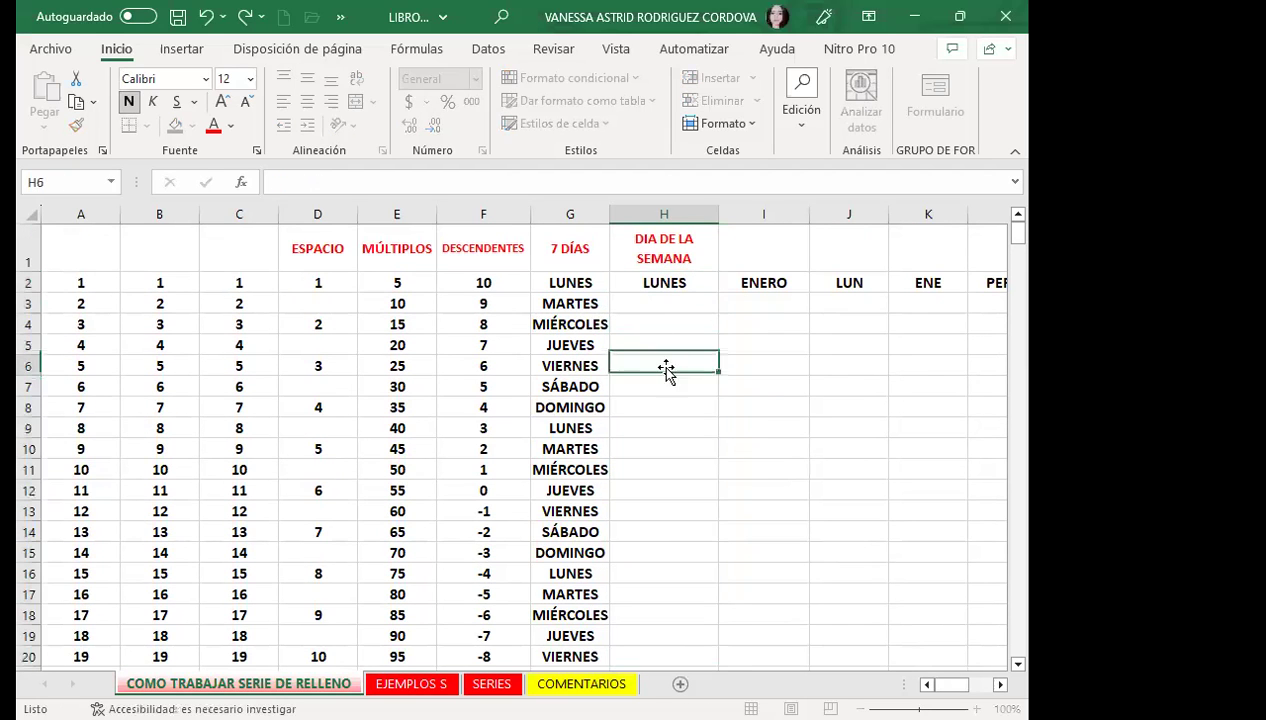
{"action": "left_click", "coordinate": [664, 280]}
{"action": "mouse_move", "coordinate": [718, 291]}
{"action": "left_mouse_down"}
{"action": "mouse_move", "coordinate": [680, 612]}
{"action": "mouse_move", "coordinate": [655, 600]}
{"action": "left_mouse_up"}
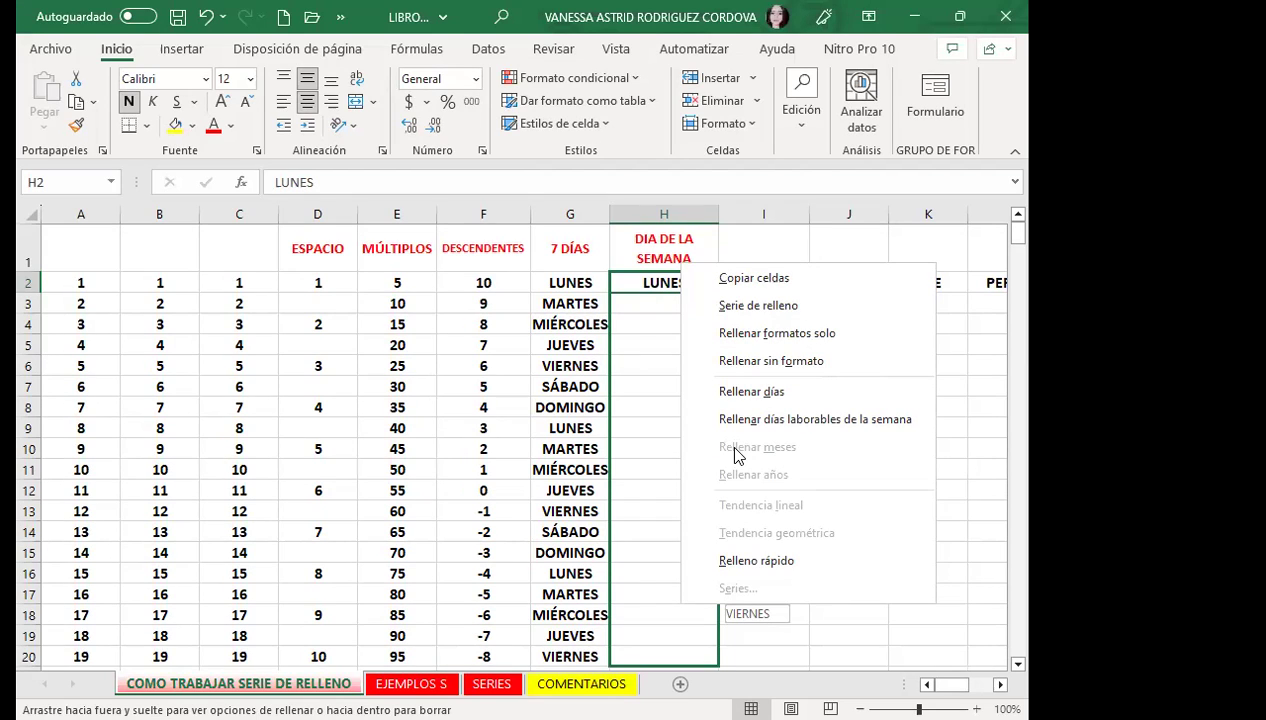
{"action": "left_click", "coordinate": [760, 424]}
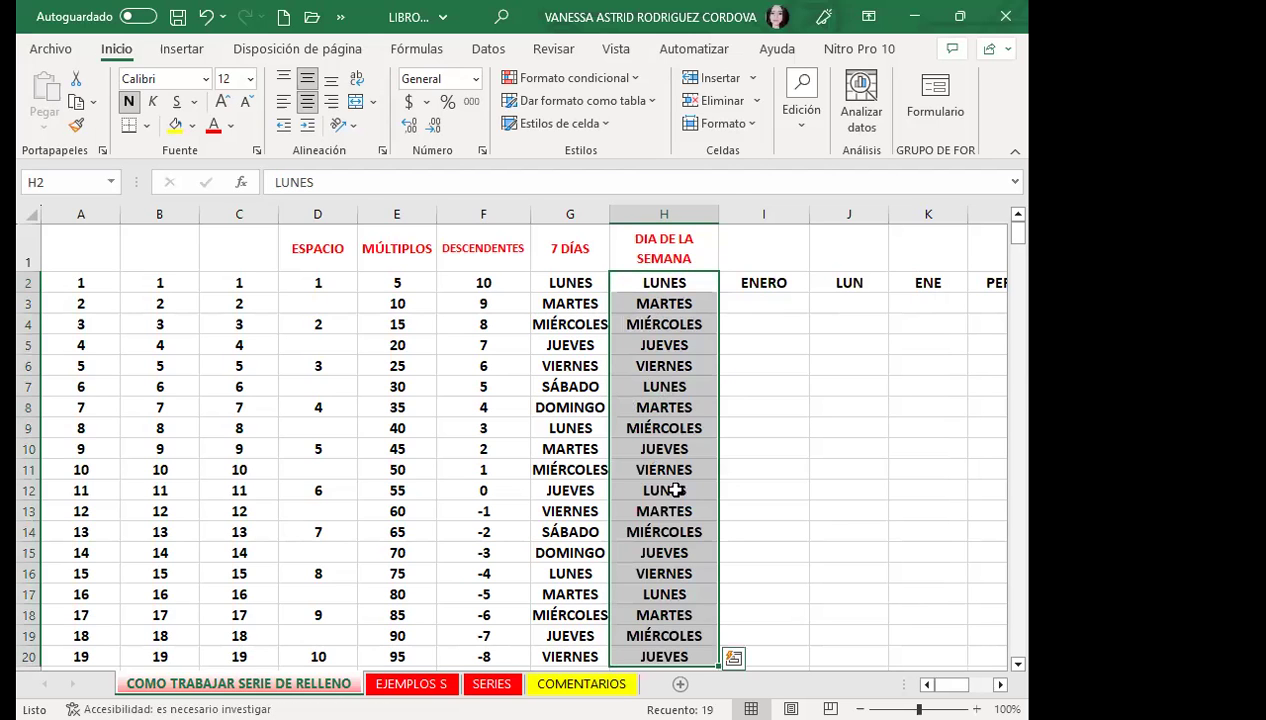
{"action": "scroll", "coordinate": [683, 555], "scroll_direction": "down", "scroll_amount": 2}
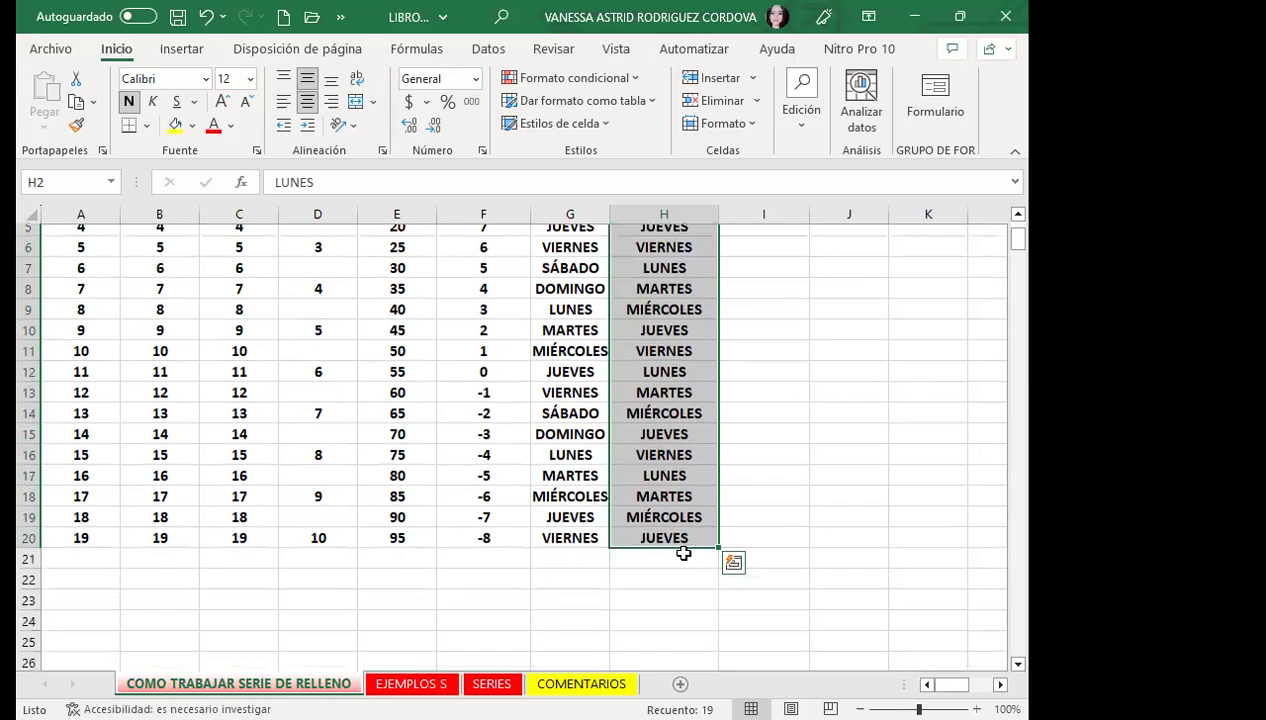
Step: Auto-fill abbreviated weekdays from LUN down column J after checking the H entries
{"action": "scroll", "coordinate": [661, 423], "scroll_direction": "up", "scroll_amount": 2}
{"action": "left_click", "coordinate": [661, 427]}
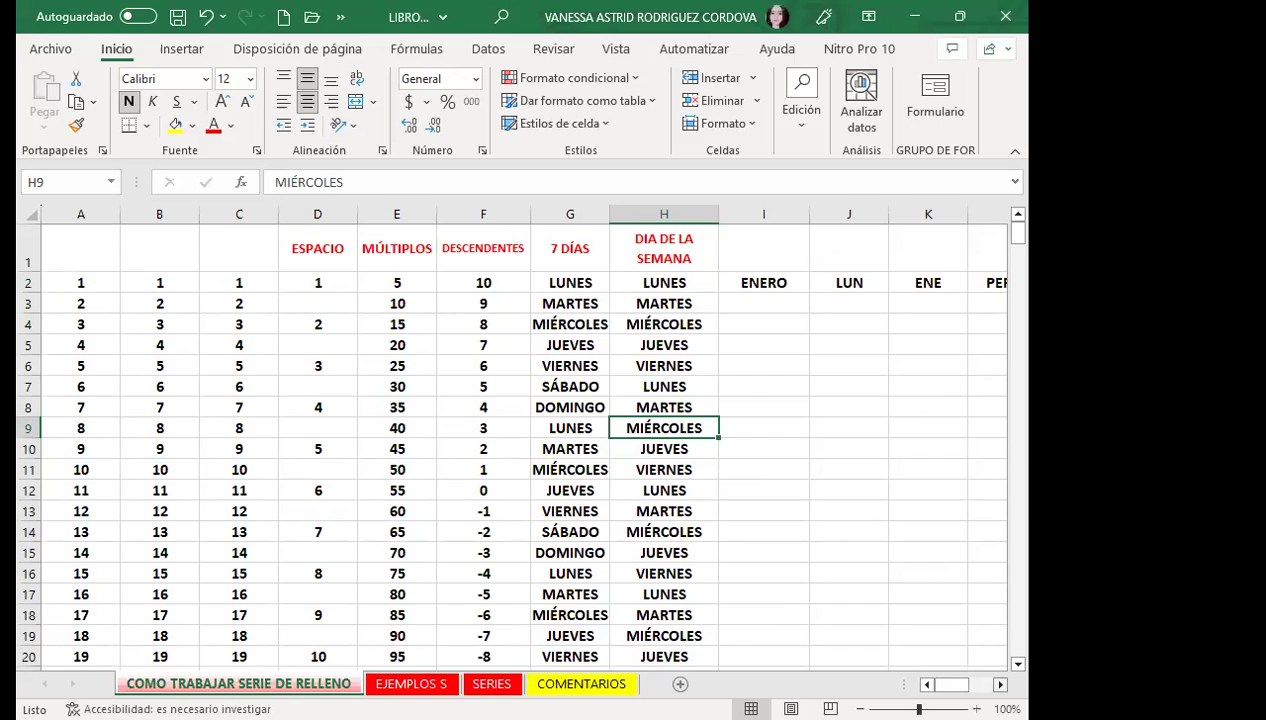
{"action": "scroll", "coordinate": [517, 430], "scroll_direction": "right", "scroll_amount": 2}
{"action": "left_click", "coordinate": [517, 324]}
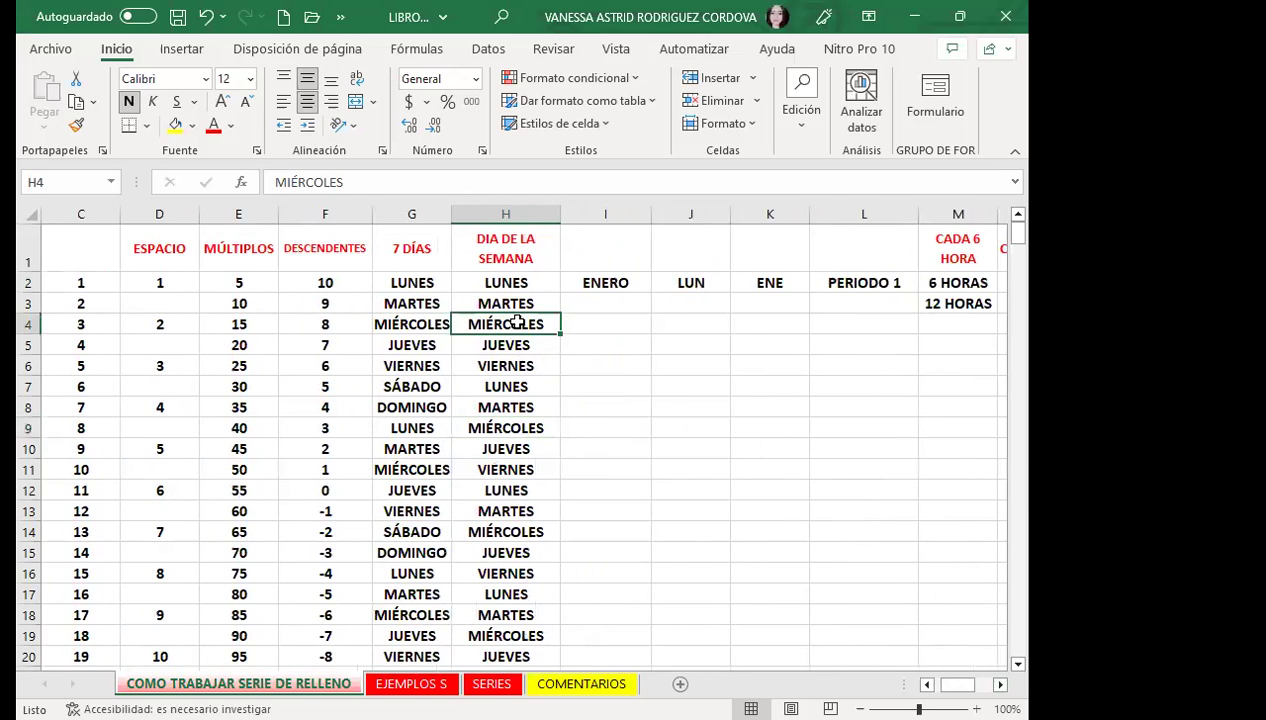
{"action": "left_click", "coordinate": [520, 285]}
{"action": "left_click", "coordinate": [594, 287]}
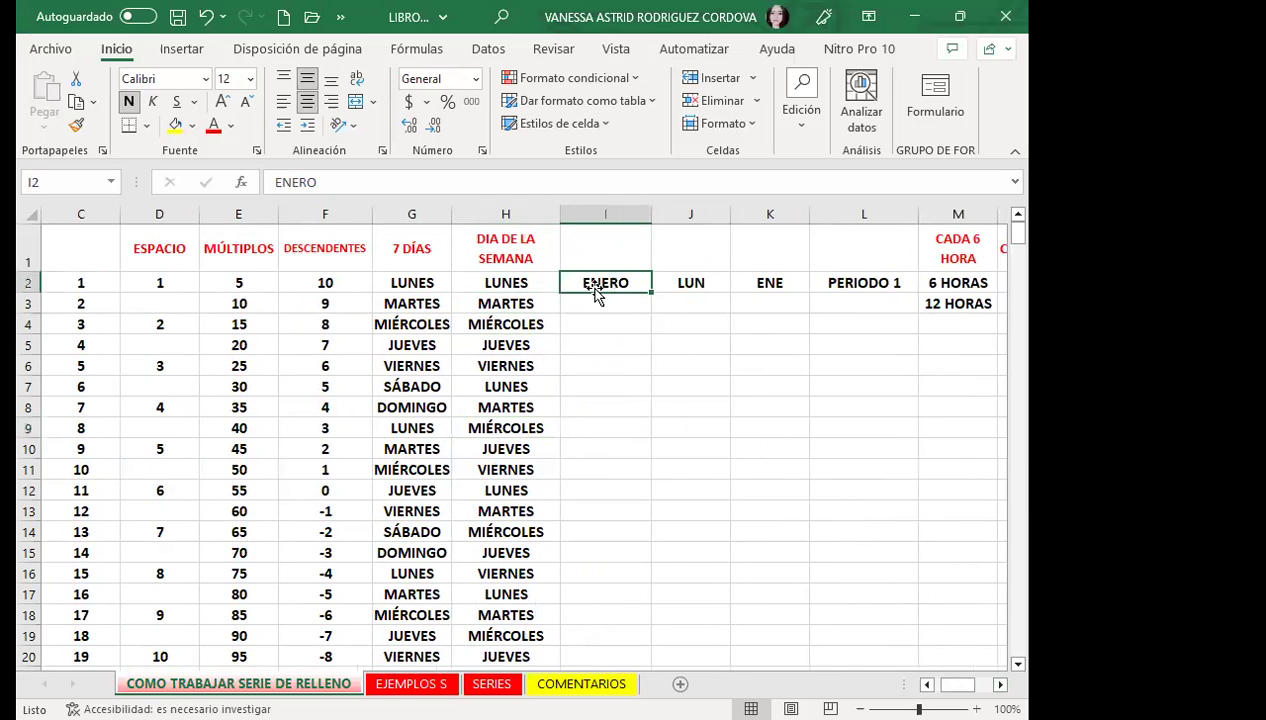
{"action": "left_click", "coordinate": [697, 285]}
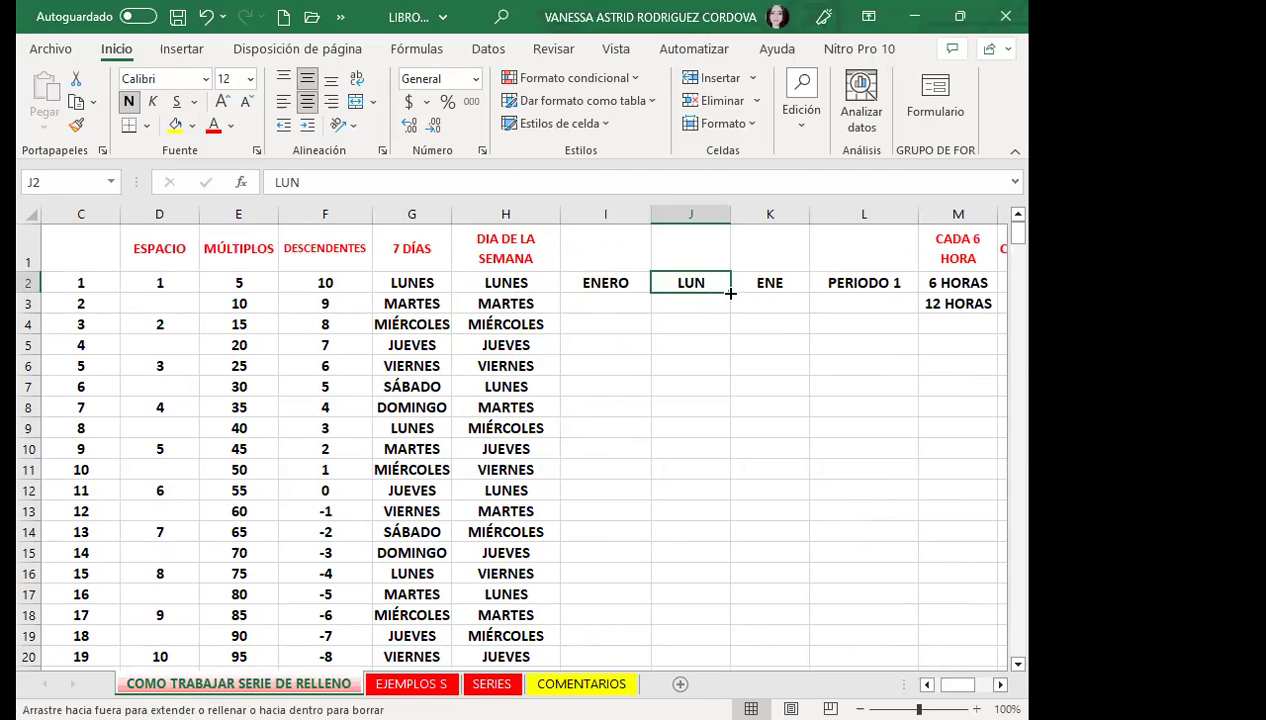
{"action": "double_click", "coordinate": [731, 293]}
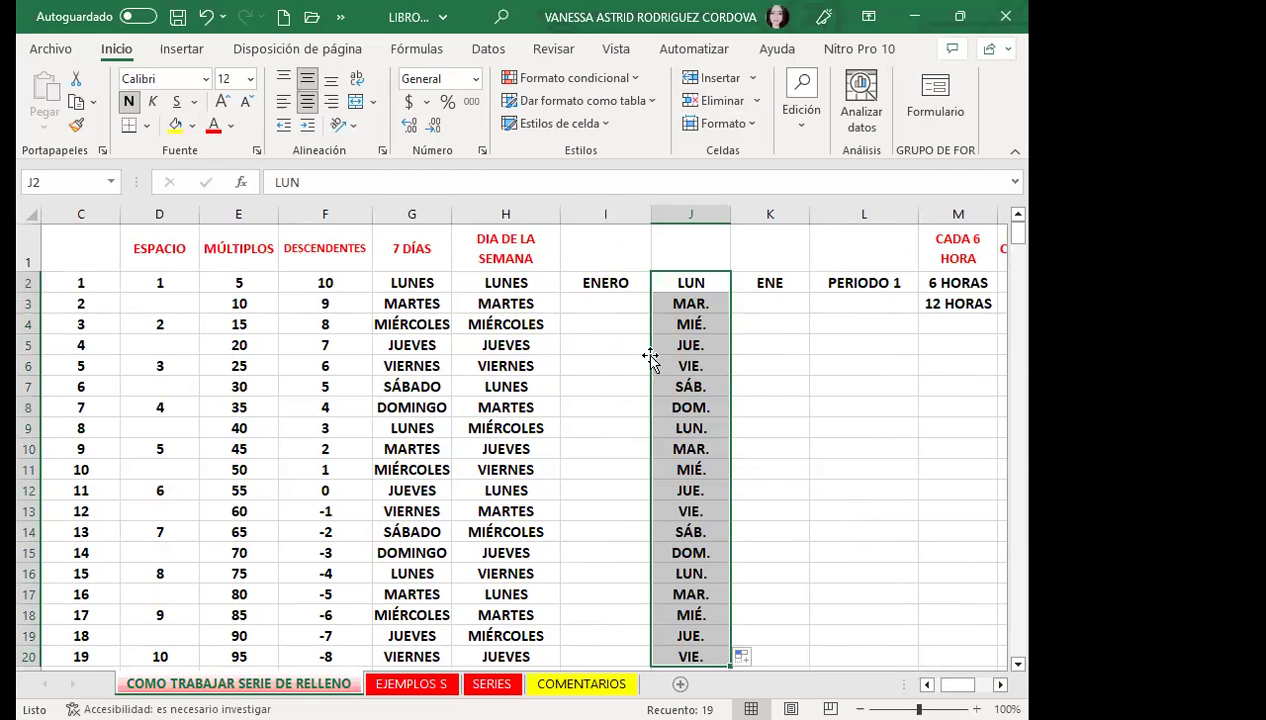
Step: Add a period after LUNES in H2 and check the workdays in H8 and H16
{"action": "double_click", "coordinate": [548, 283]}
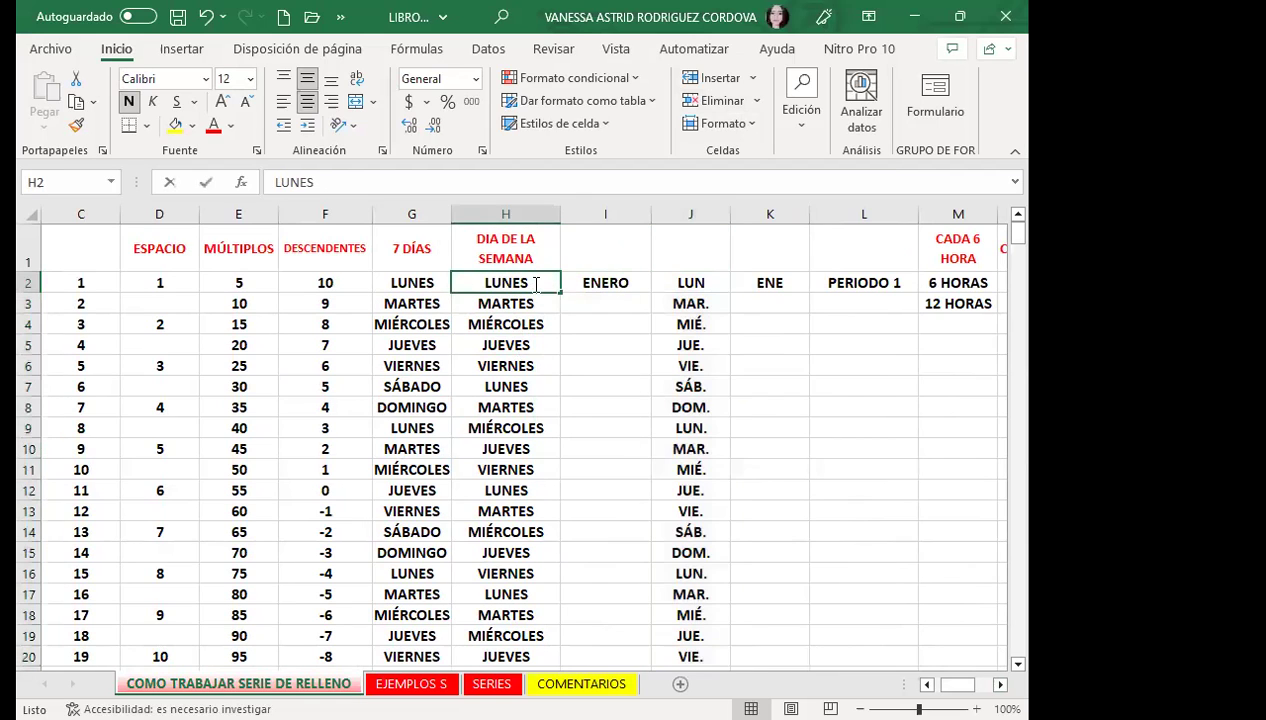
{"action": "type", "text": "."}
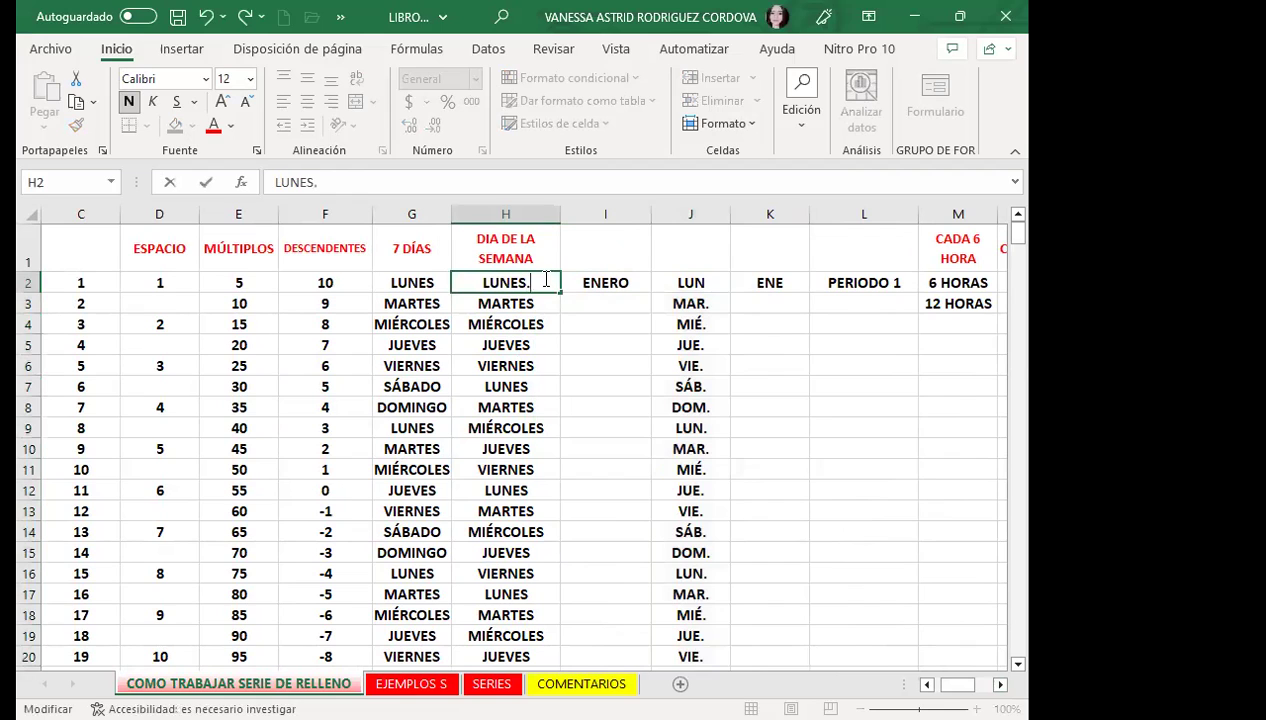
{"action": "left_click", "coordinate": [522, 368]}
{"action": "left_click", "coordinate": [522, 290]}
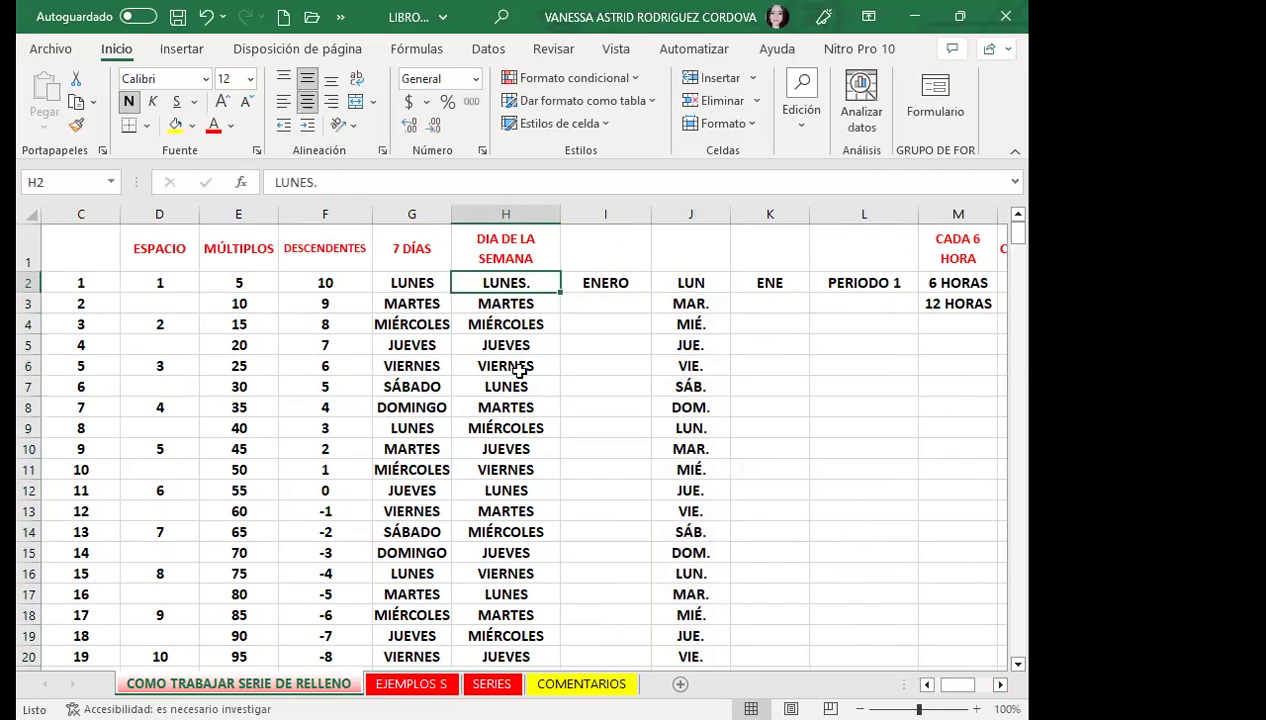
{"action": "left_click", "coordinate": [522, 566]}
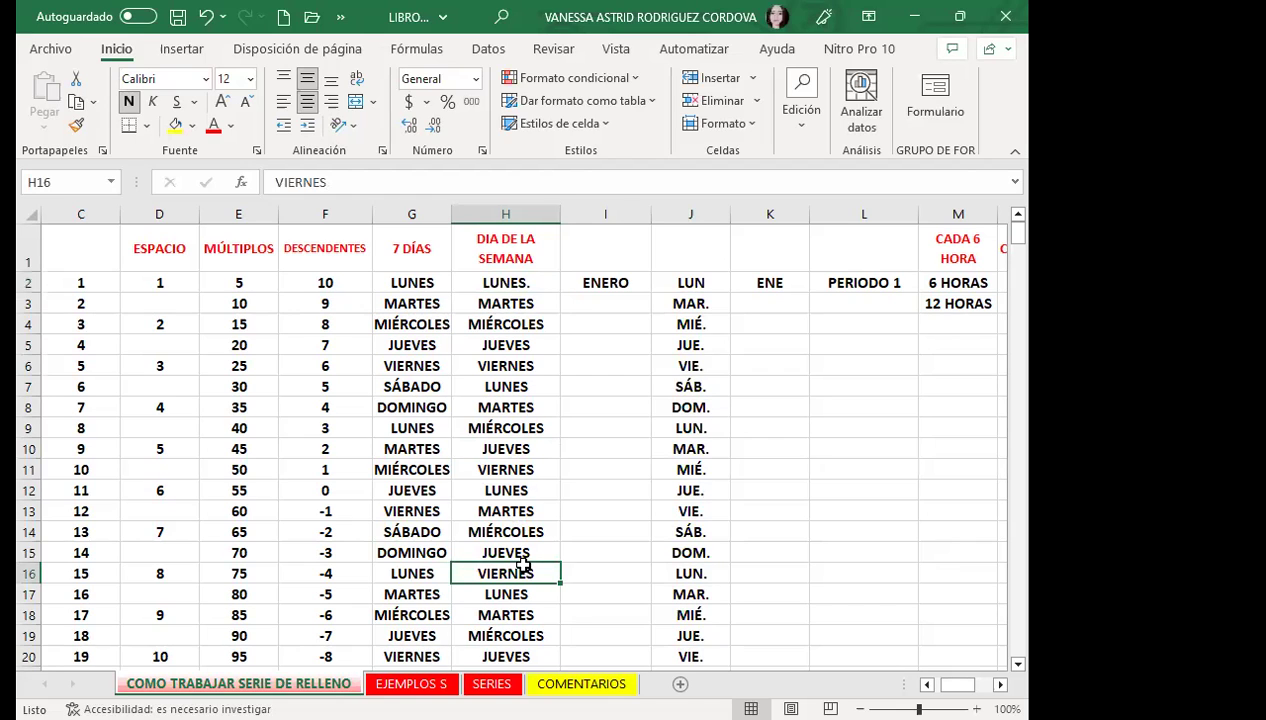
{"action": "left_click", "coordinate": [538, 406]}
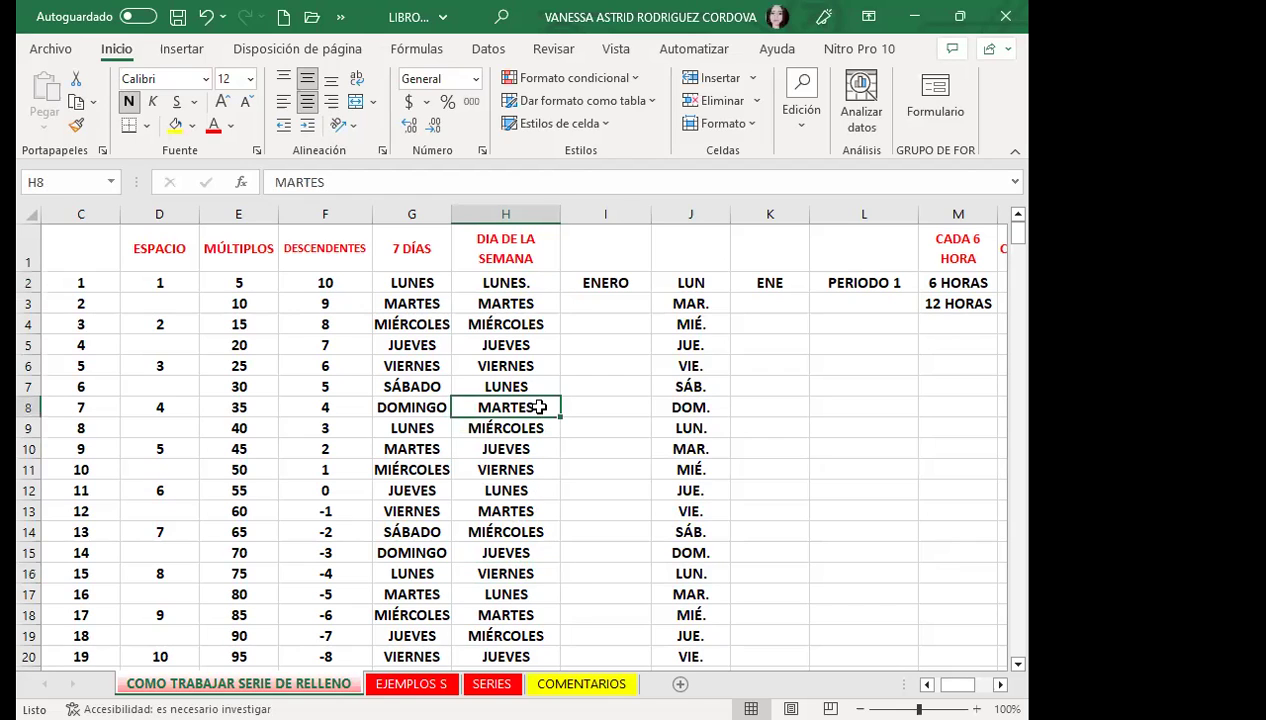
Step: Check the abbreviated series in column J from LUN and MAR. down to J20
{"action": "left_click", "coordinate": [724, 285]}
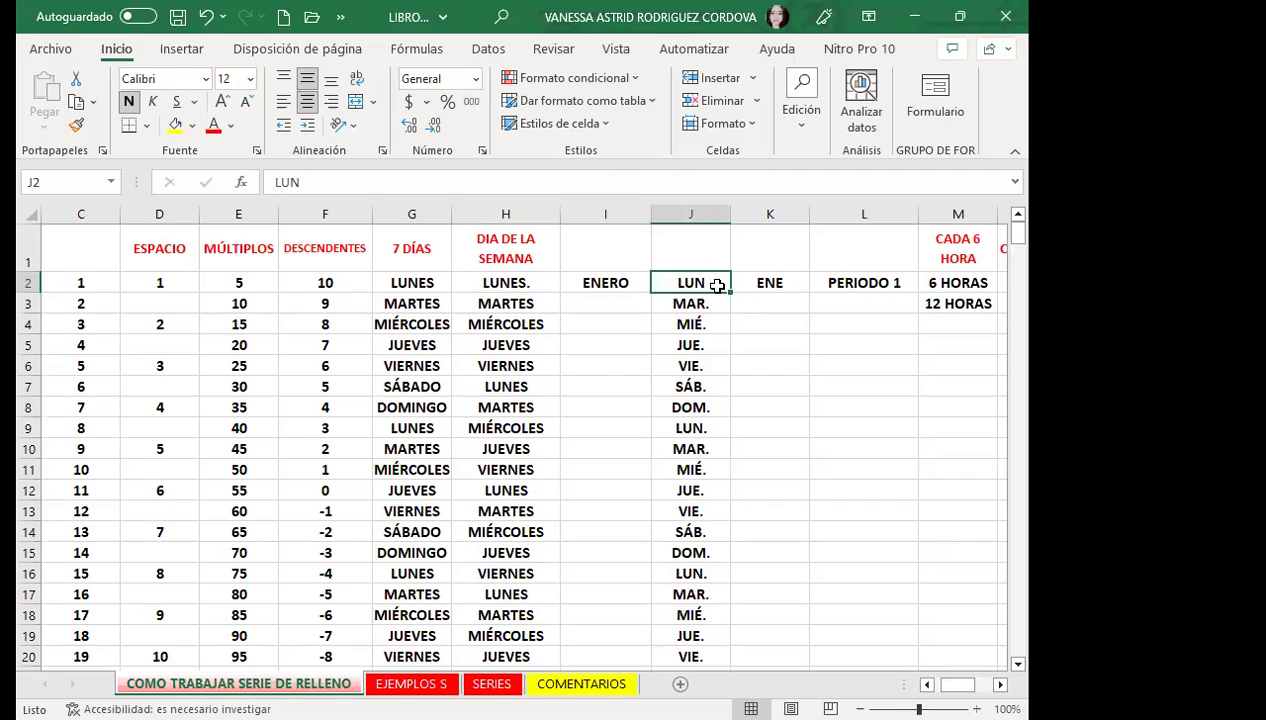
{"action": "left_click", "coordinate": [712, 303]}
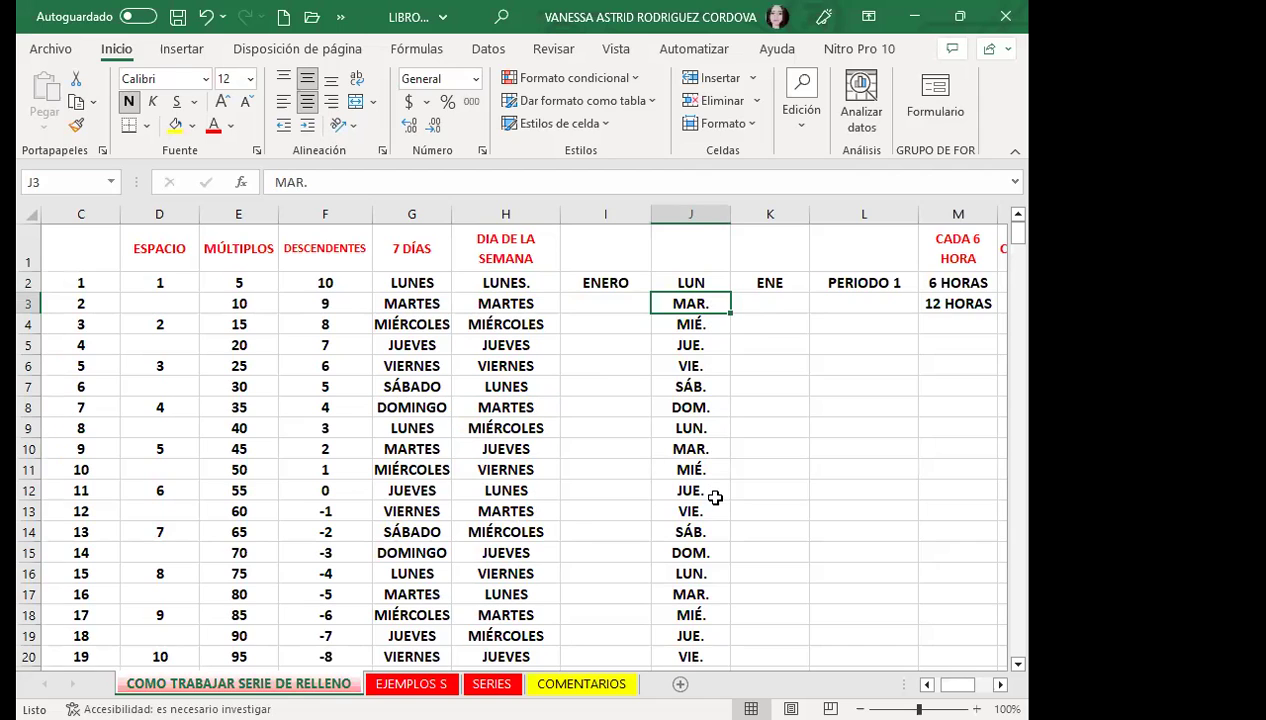
{"action": "scroll", "coordinate": [715, 497], "scroll_direction": "down", "scroll_amount": 2}
{"action": "scroll", "coordinate": [711, 539], "scroll_direction": "up", "scroll_amount": 2}
{"action": "scroll", "coordinate": [709, 559], "scroll_direction": "down", "scroll_amount": 1}
{"action": "left_click", "coordinate": [710, 598]}
{"action": "scroll", "coordinate": [706, 560], "scroll_direction": "up", "scroll_amount": 1}
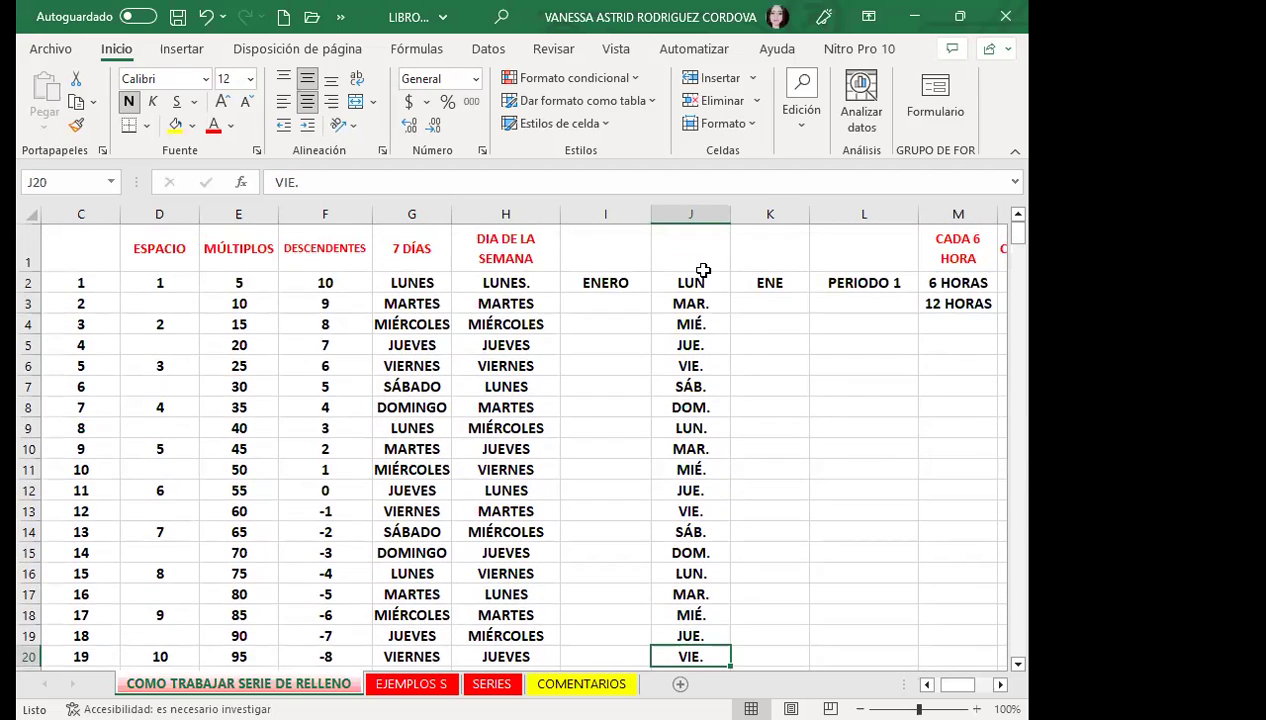
{"action": "left_click", "coordinate": [713, 281]}
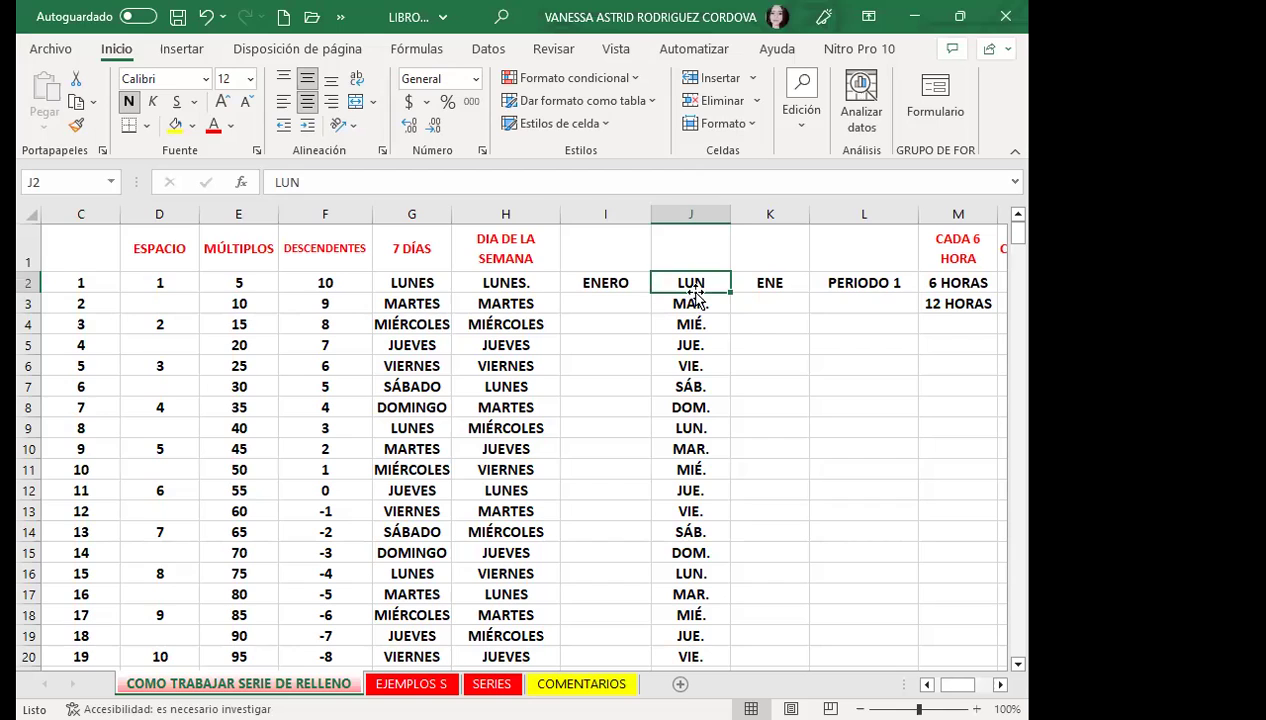
Step: Select J3:J20 and look at DOM. alongside LUNES. and MARTES in column H
{"action": "left_click_drag", "start_coordinate": [709, 305], "coordinate": [716, 654]}
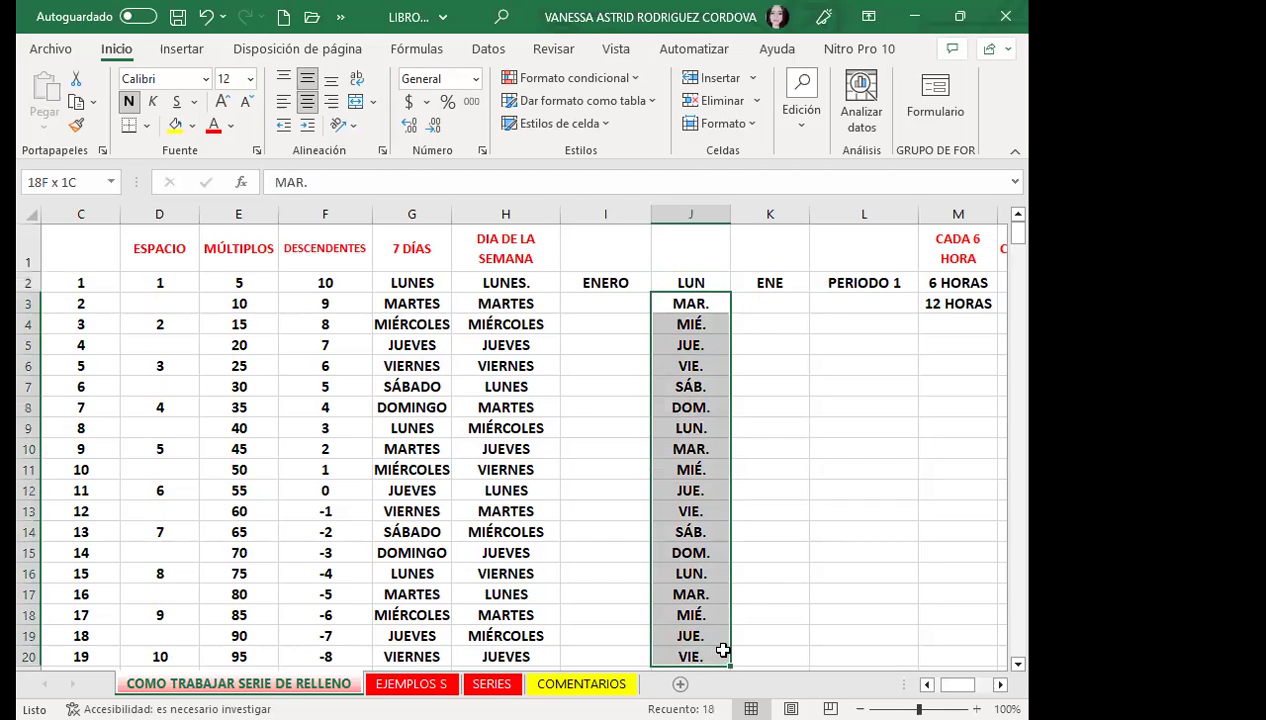
{"action": "left_click", "coordinate": [678, 545]}
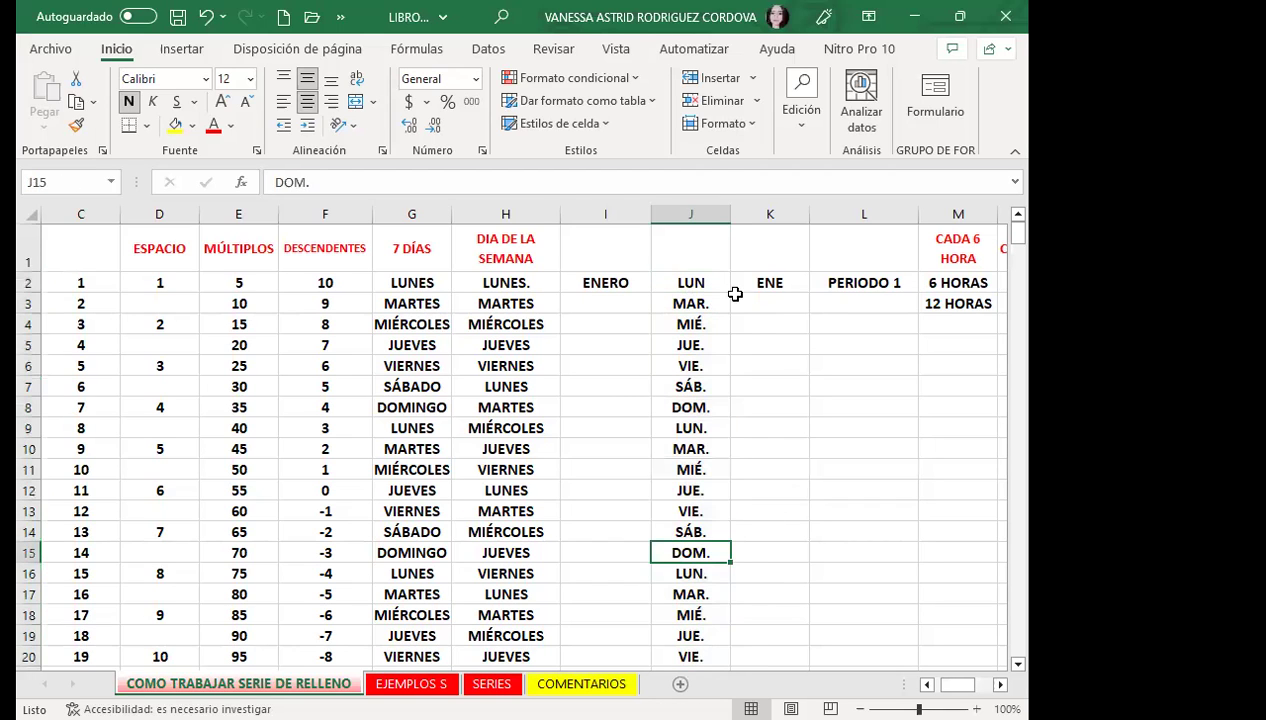
{"action": "left_click", "coordinate": [536, 284]}
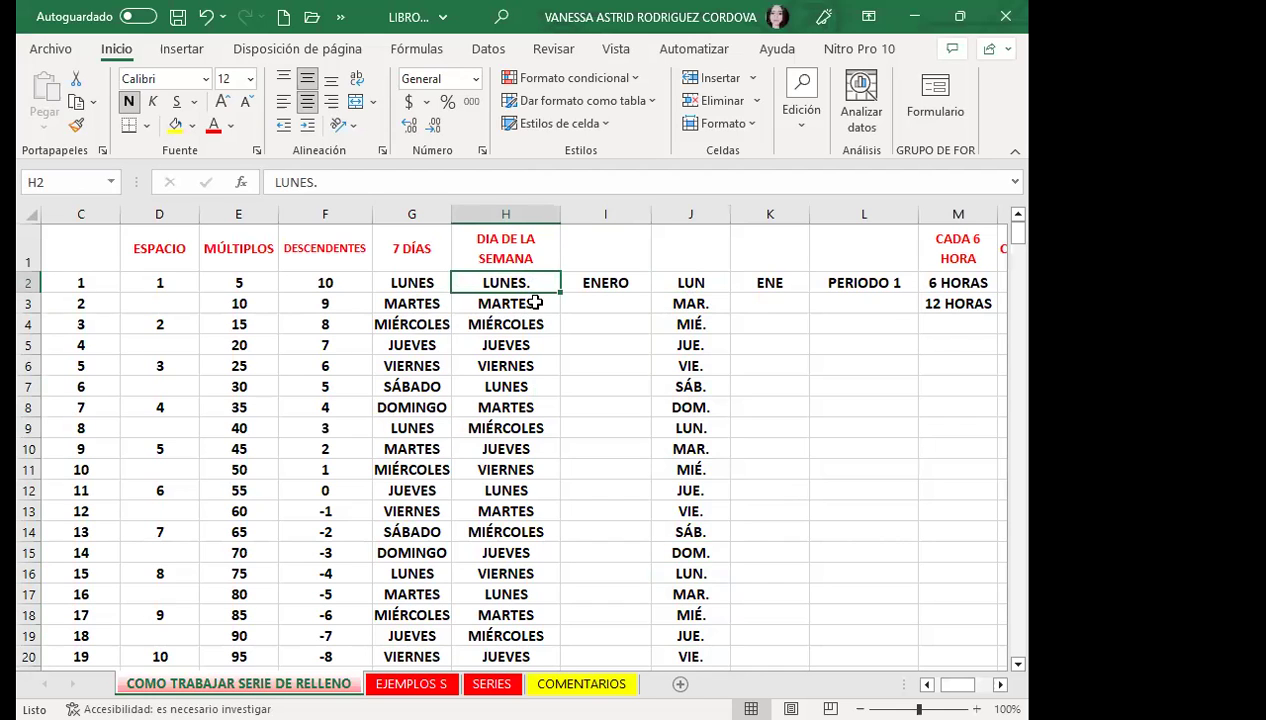
{"action": "left_click", "coordinate": [539, 297]}
{"action": "scroll", "coordinate": [520, 590], "scroll_direction": "down", "scroll_amount": 1}
{"action": "scroll", "coordinate": [520, 588], "scroll_direction": "up", "scroll_amount": 1}
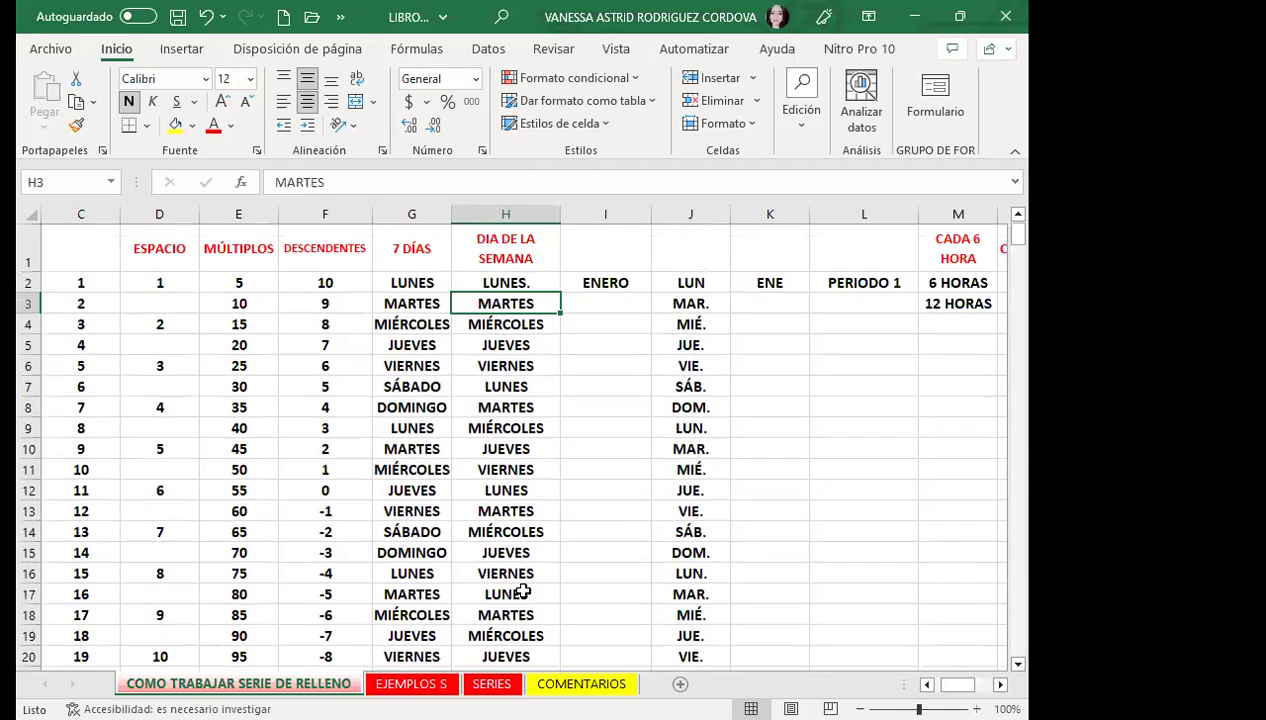
Step: Compare LUN, MAR. and VIE. in column J against MARTES in column H
{"action": "left_click", "coordinate": [702, 286]}
{"action": "left_click", "coordinate": [512, 298]}
{"action": "left_click", "coordinate": [695, 299]}
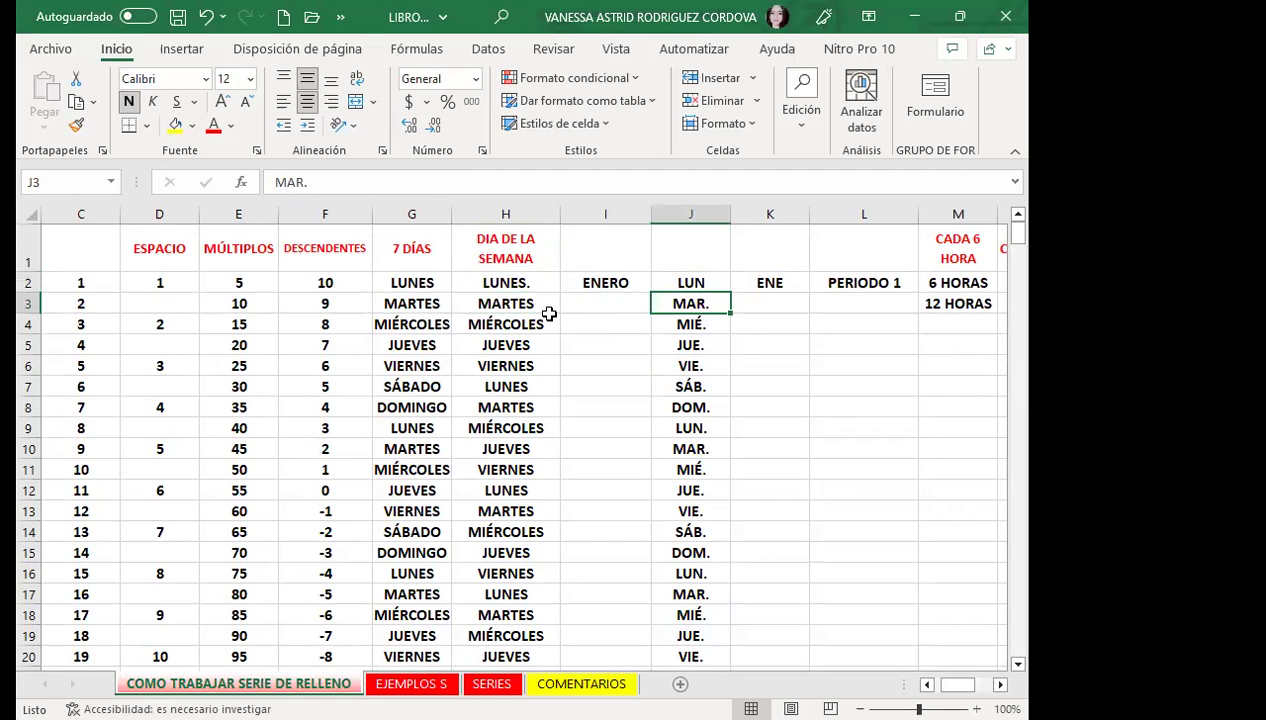
{"action": "left_click", "coordinate": [511, 303]}
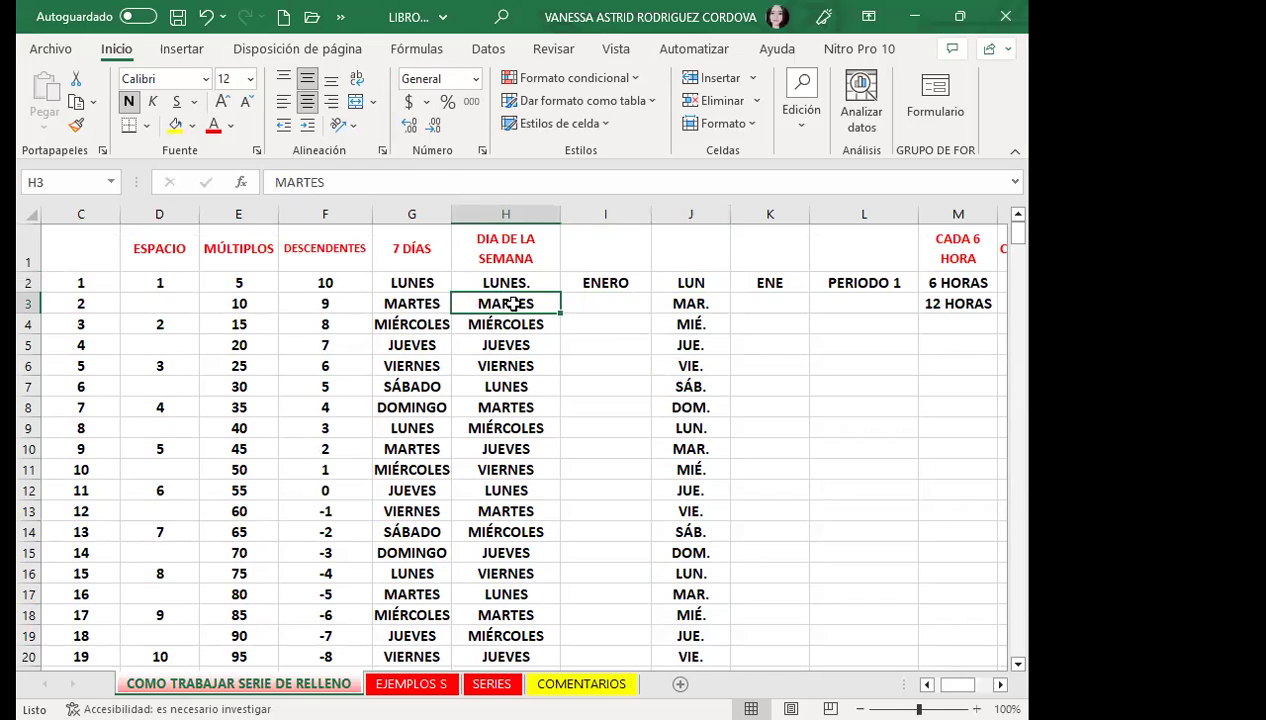
{"action": "left_click", "coordinate": [697, 280]}
{"action": "left_click", "coordinate": [709, 310]}
{"action": "left_click", "coordinate": [678, 362]}
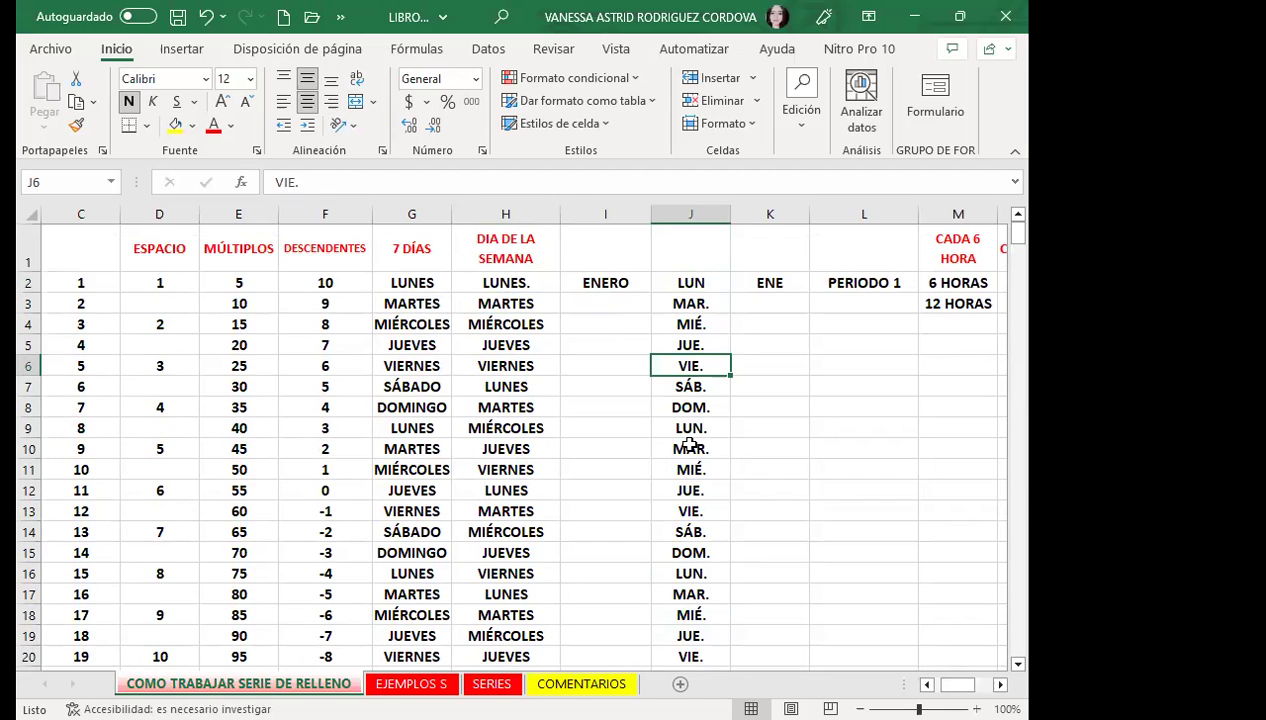
{"action": "left_click", "coordinate": [585, 284]}
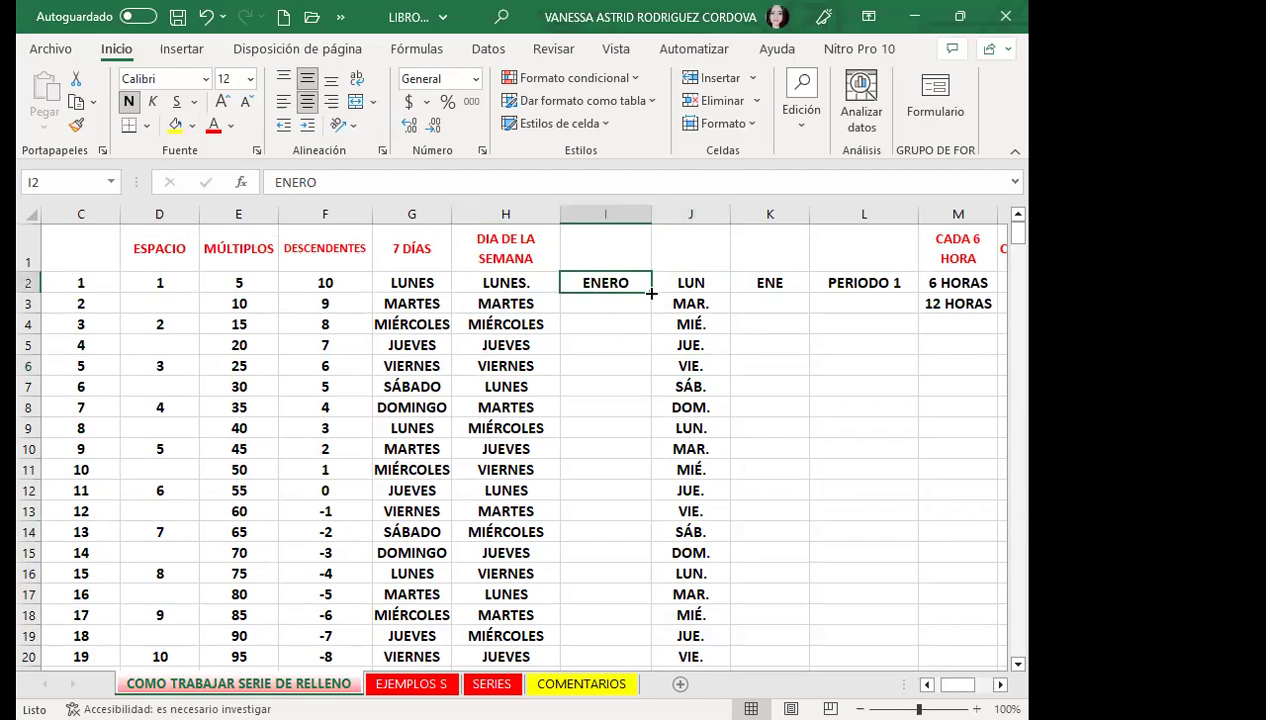
Step: Drag ENERO from I2 down to I20 and check that months restart after DICIEMBRE and end at JULIO
{"action": "left_click_drag", "start_coordinate": [651, 293], "coordinate": [608, 662]}
{"action": "scroll", "coordinate": [590, 500], "scroll_direction": "down", "scroll_amount": 2}
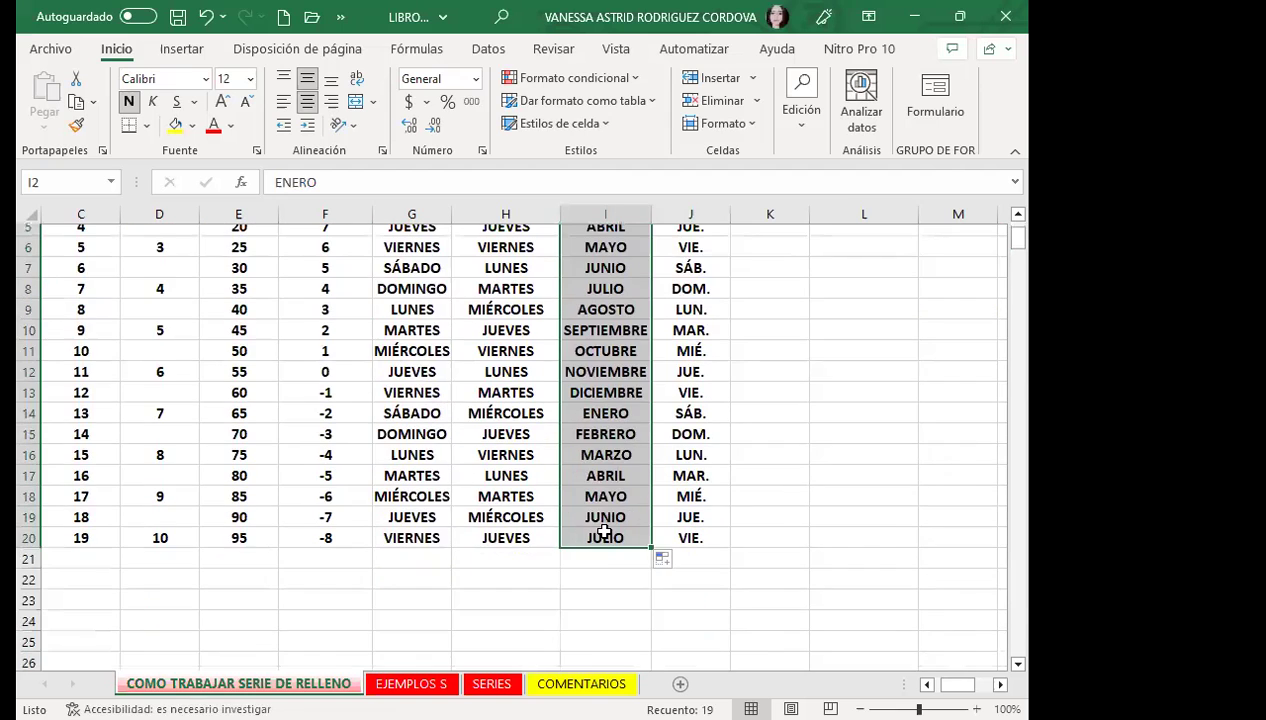
{"action": "scroll", "coordinate": [612, 553], "scroll_direction": "up", "scroll_amount": 1}
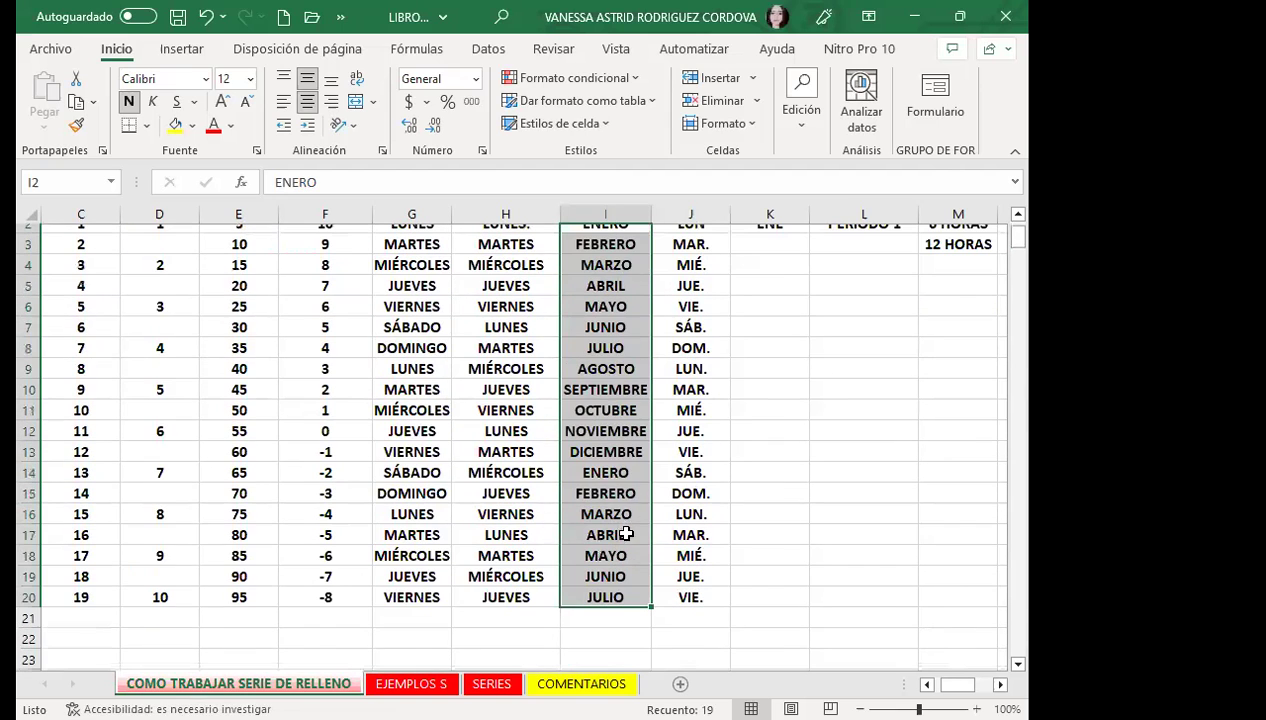
{"action": "left_click", "coordinate": [603, 452]}
{"action": "left_click", "coordinate": [619, 474]}
{"action": "left_click", "coordinate": [27, 597]}
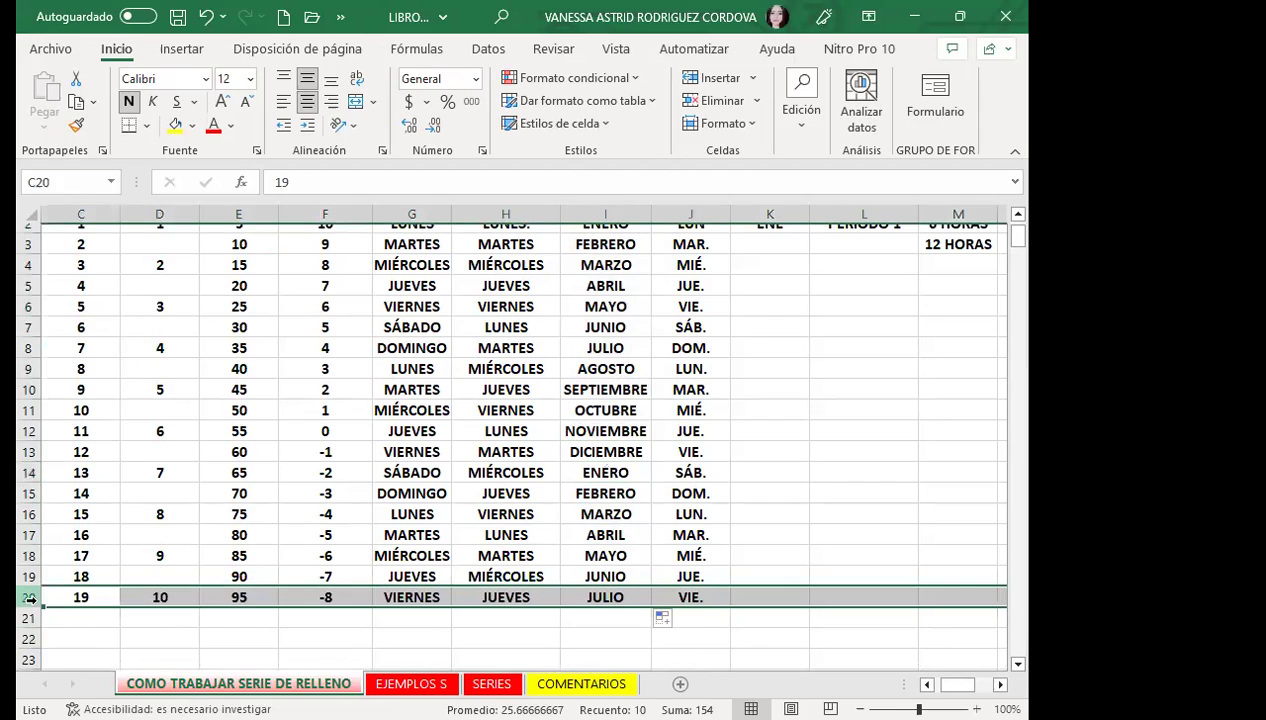
{"action": "left_click", "coordinate": [630, 593]}
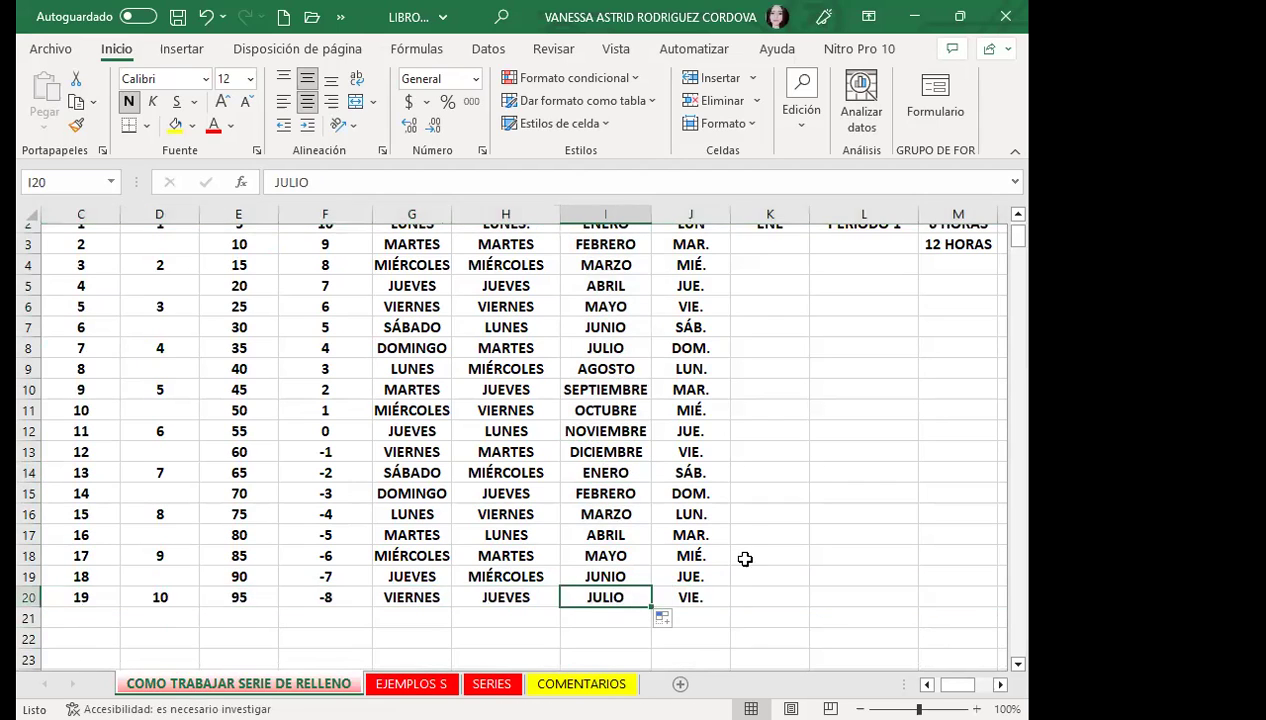
{"action": "scroll", "coordinate": [786, 503], "scroll_direction": "up", "scroll_amount": 2}
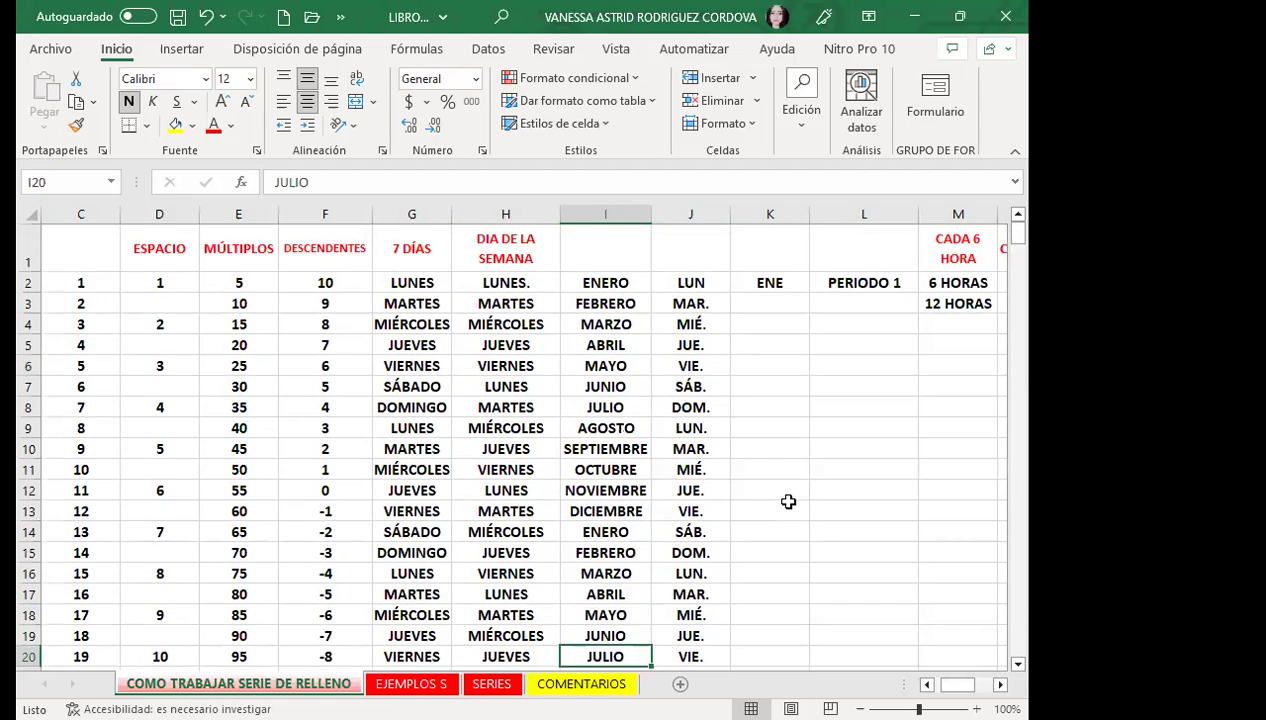
Step: Auto-fill ENE from K2 down to K20 and compare FEB and ABR with column J
{"action": "left_click", "coordinate": [787, 283]}
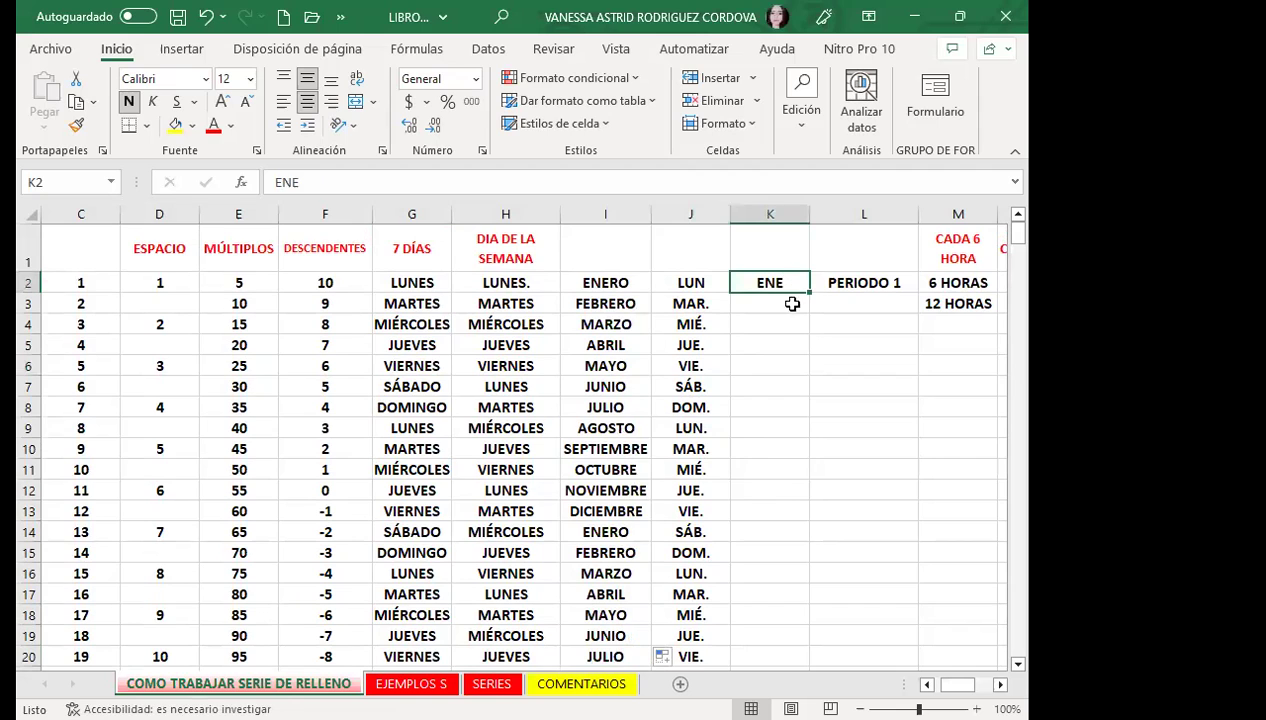
{"action": "double_click", "coordinate": [809, 292]}
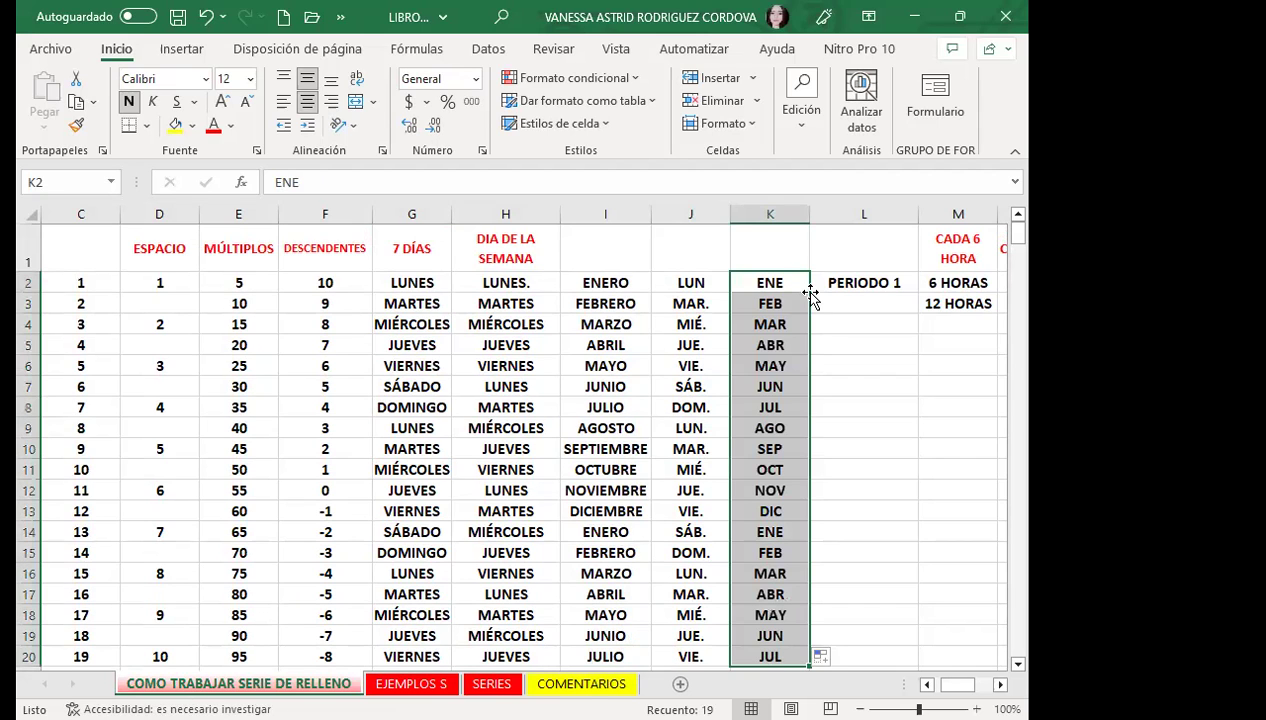
{"action": "left_click", "coordinate": [691, 364]}
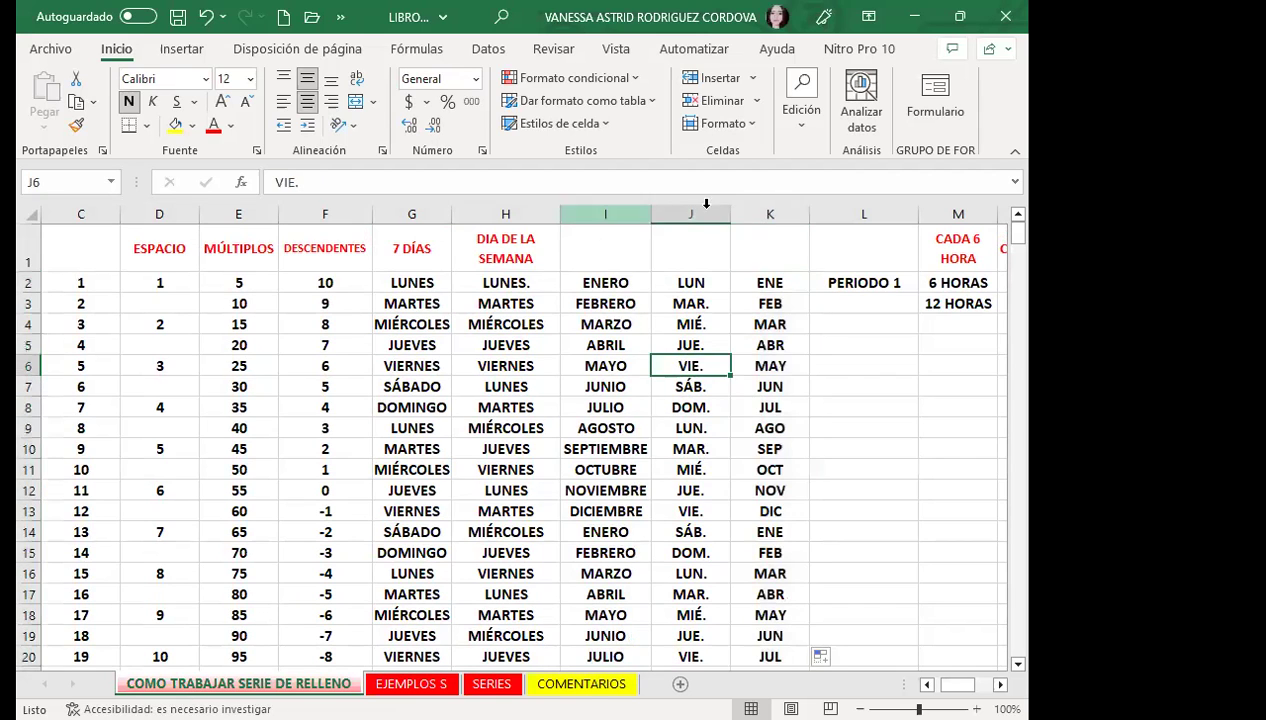
{"action": "left_click", "coordinate": [779, 344]}
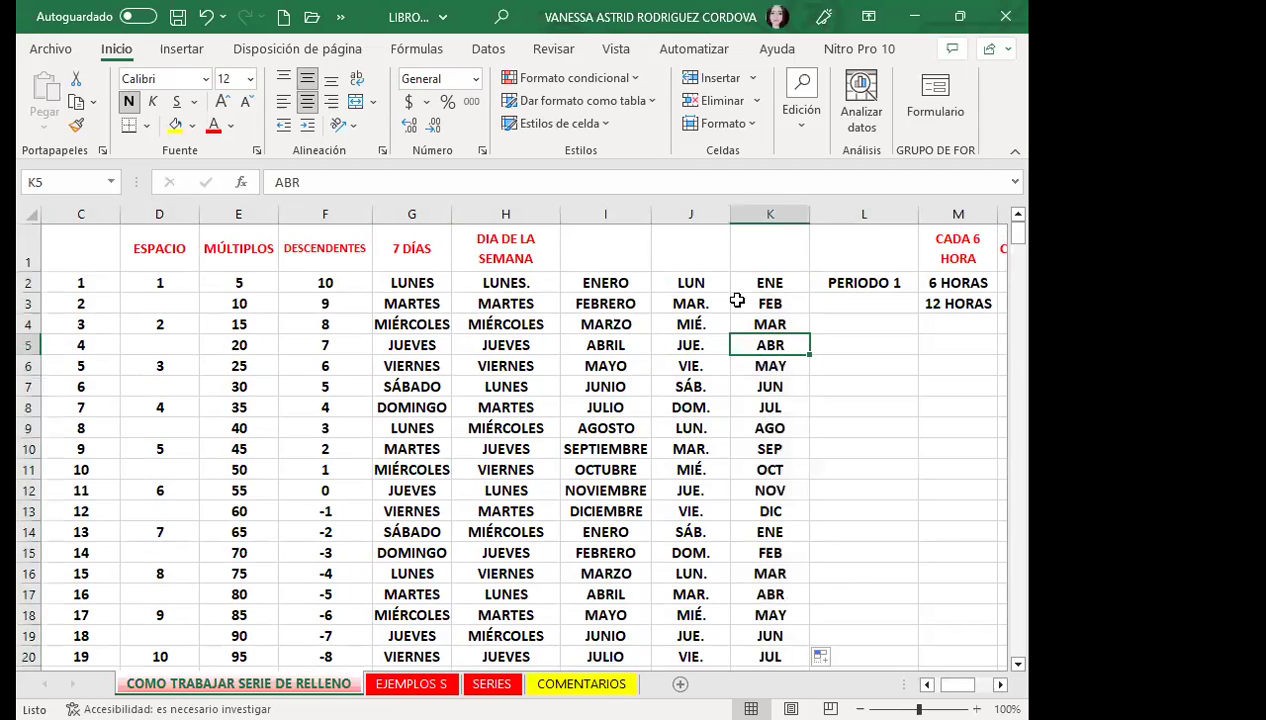
{"action": "left_click", "coordinate": [775, 300]}
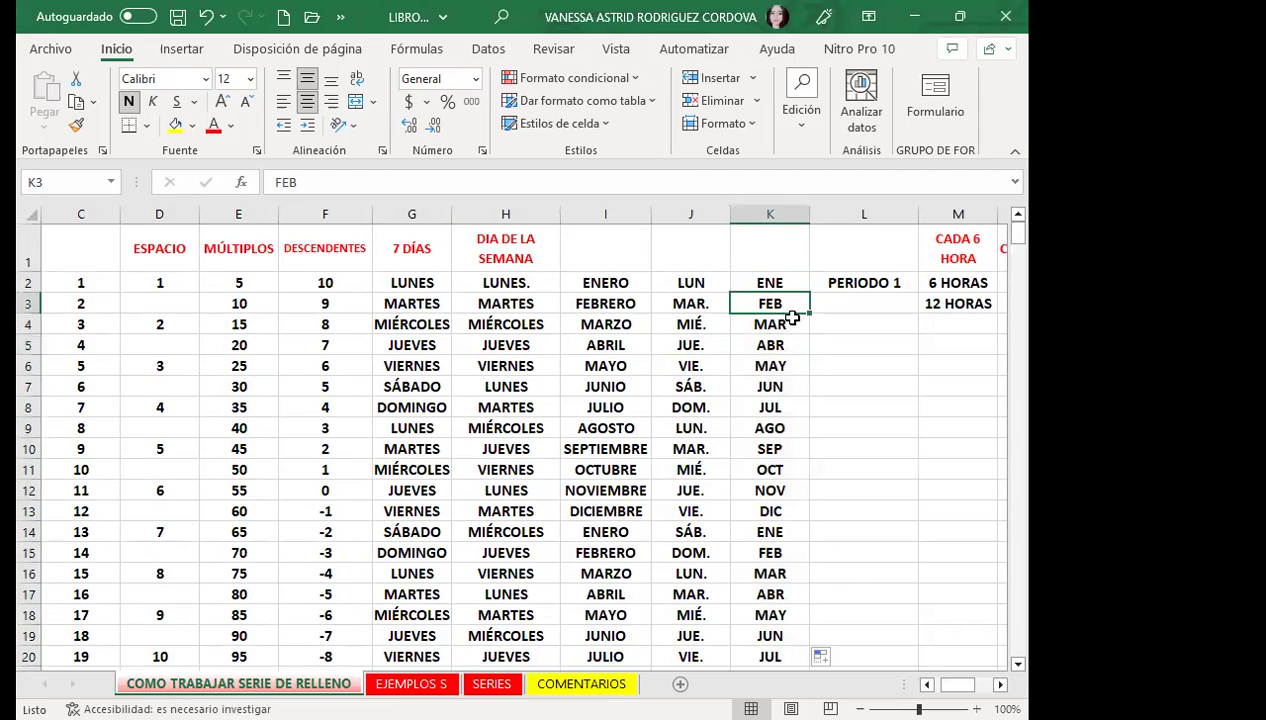
{"action": "left_click", "coordinate": [676, 299]}
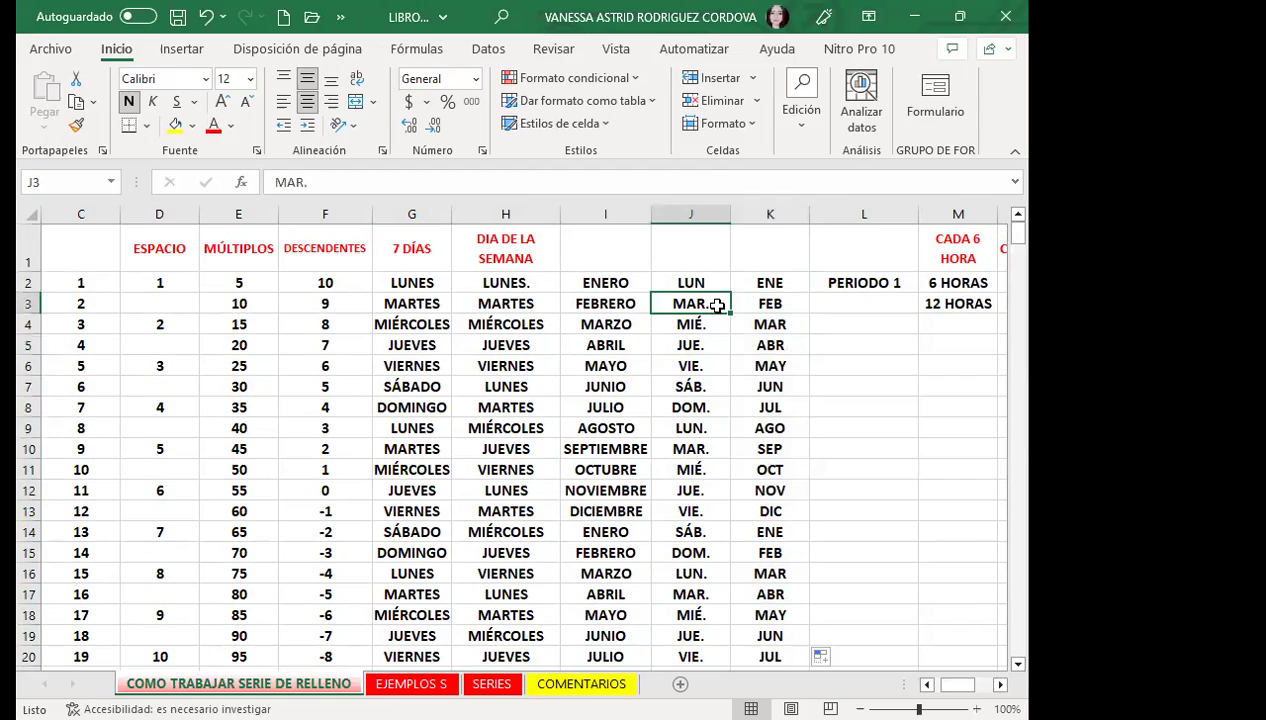
{"action": "left_click", "coordinate": [787, 302]}
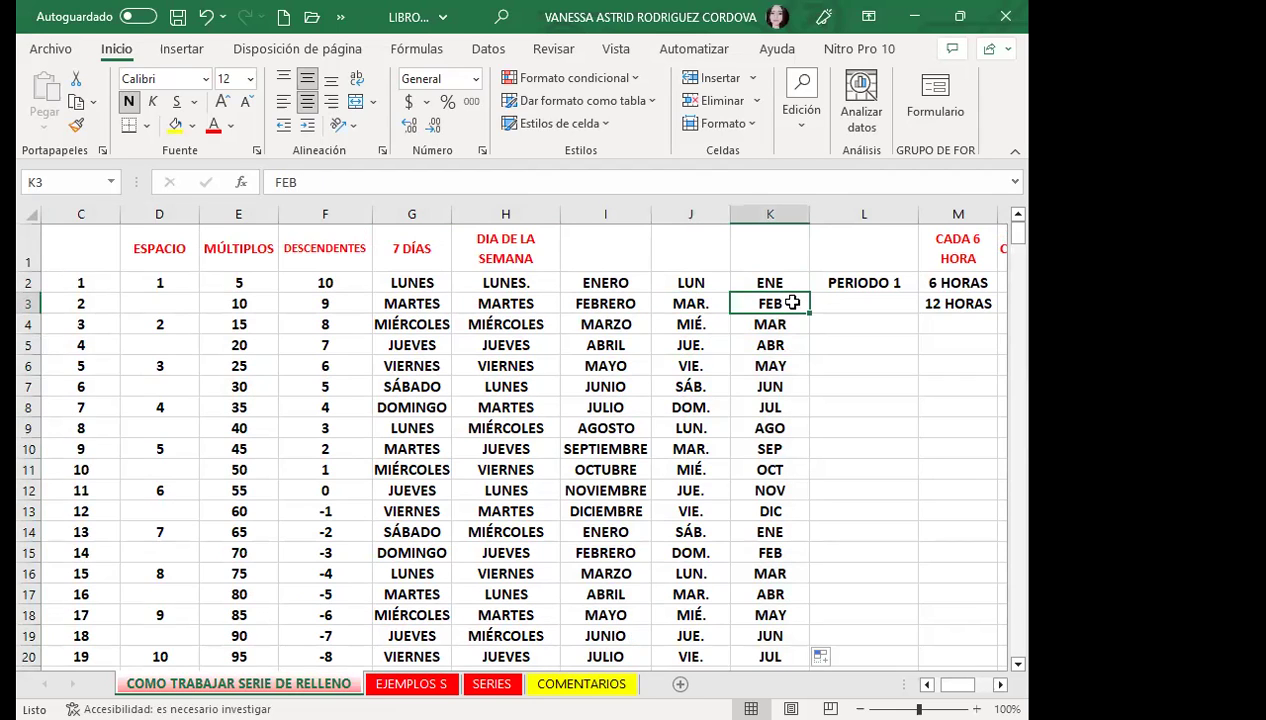
{"action": "left_click", "coordinate": [777, 340]}
Step: Check MAY and JUN in column K against the day names in column J
{"action": "left_click", "coordinate": [775, 366]}
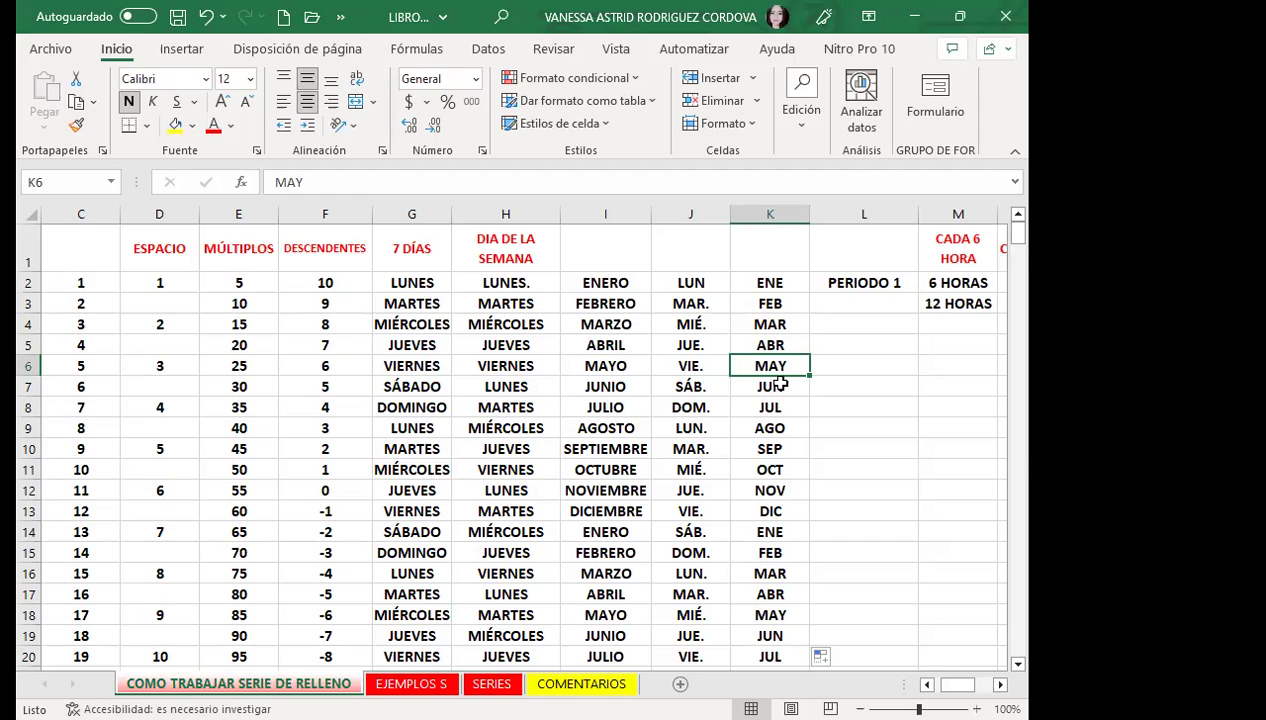
{"action": "scroll", "coordinate": [770, 420], "scroll_direction": "down", "scroll_amount": 4}
{"action": "scroll", "coordinate": [785, 420], "scroll_direction": "up", "scroll_amount": 4}
{"action": "left_click", "coordinate": [790, 303]}
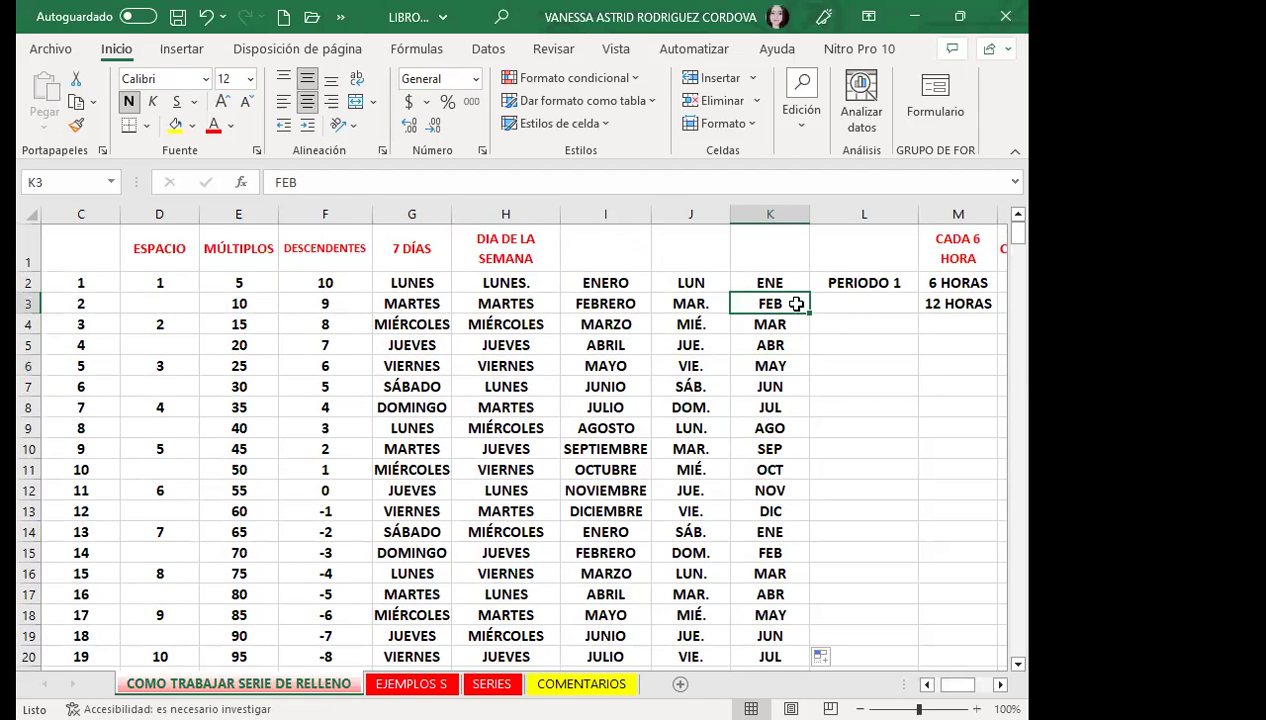
{"action": "left_click", "coordinate": [678, 320]}
{"action": "left_click", "coordinate": [766, 387]}
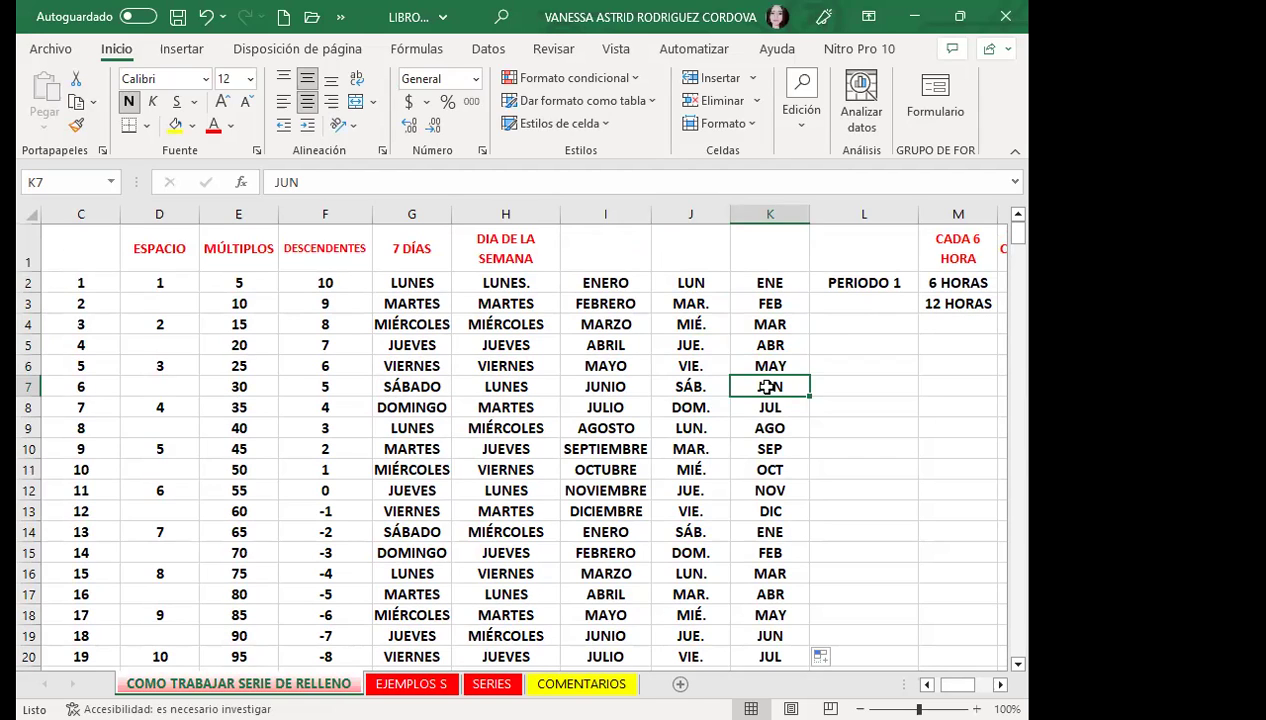
{"action": "left_click", "coordinate": [871, 404]}
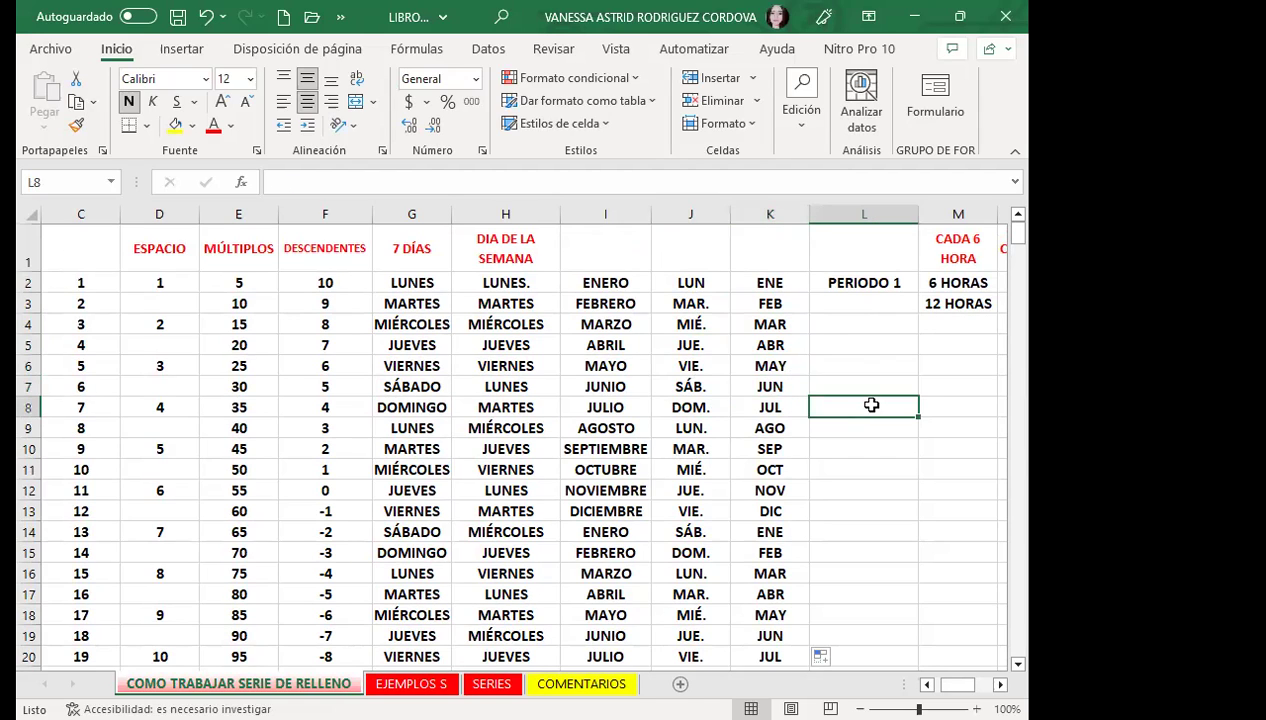
{"action": "left_click", "coordinate": [456, 400]}
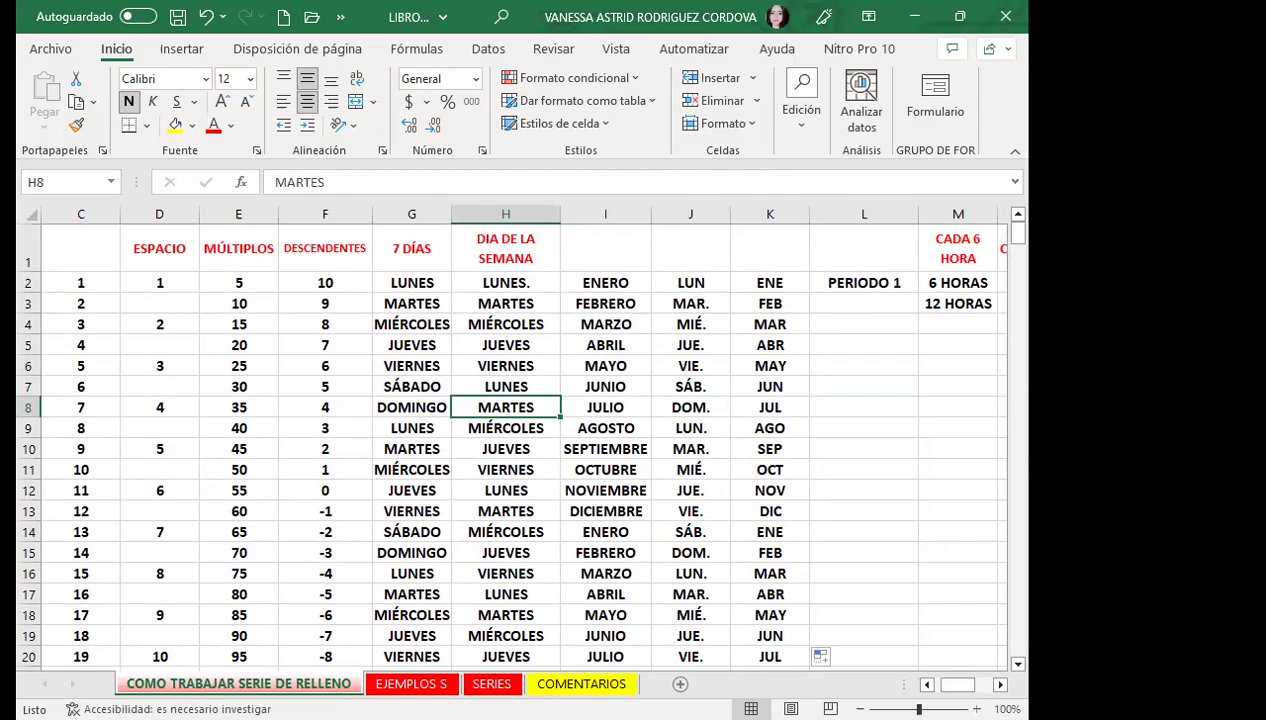
{"action": "left_click", "coordinate": [518, 473]}
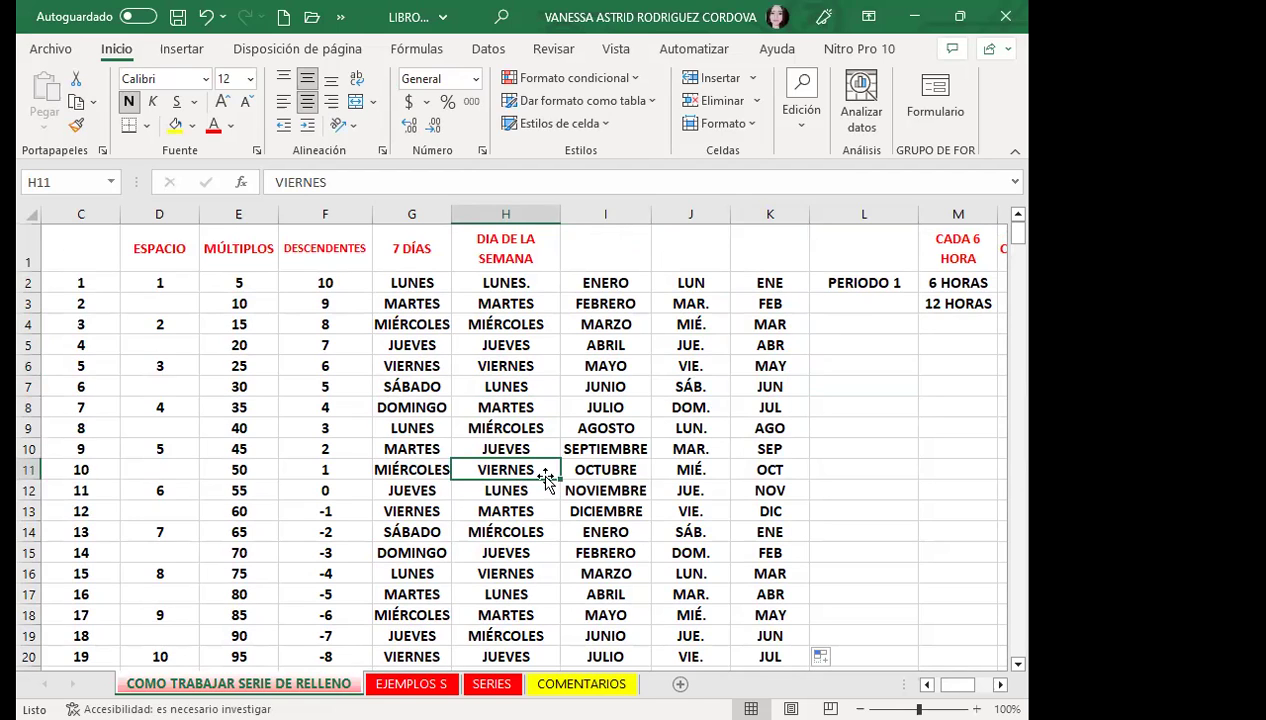
{"action": "left_click", "coordinate": [543, 384]}
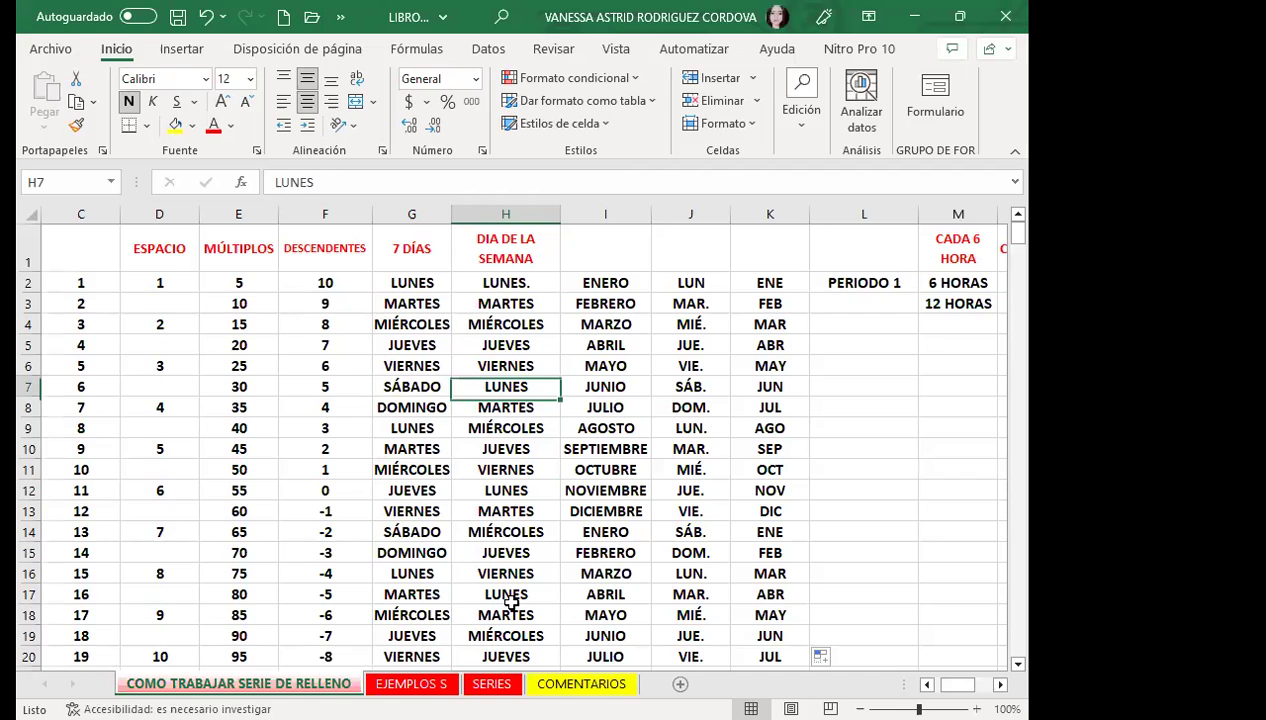
{"action": "left_click", "coordinate": [500, 305]}
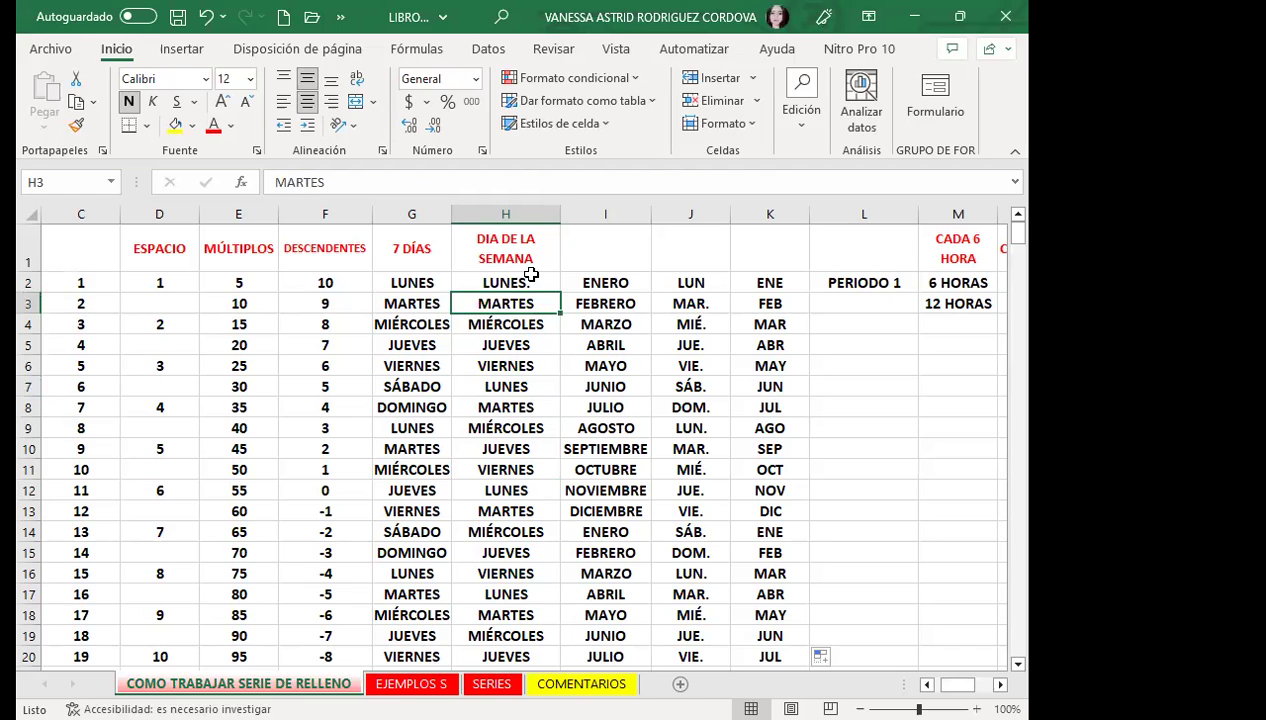
{"action": "left_click", "coordinate": [520, 284]}
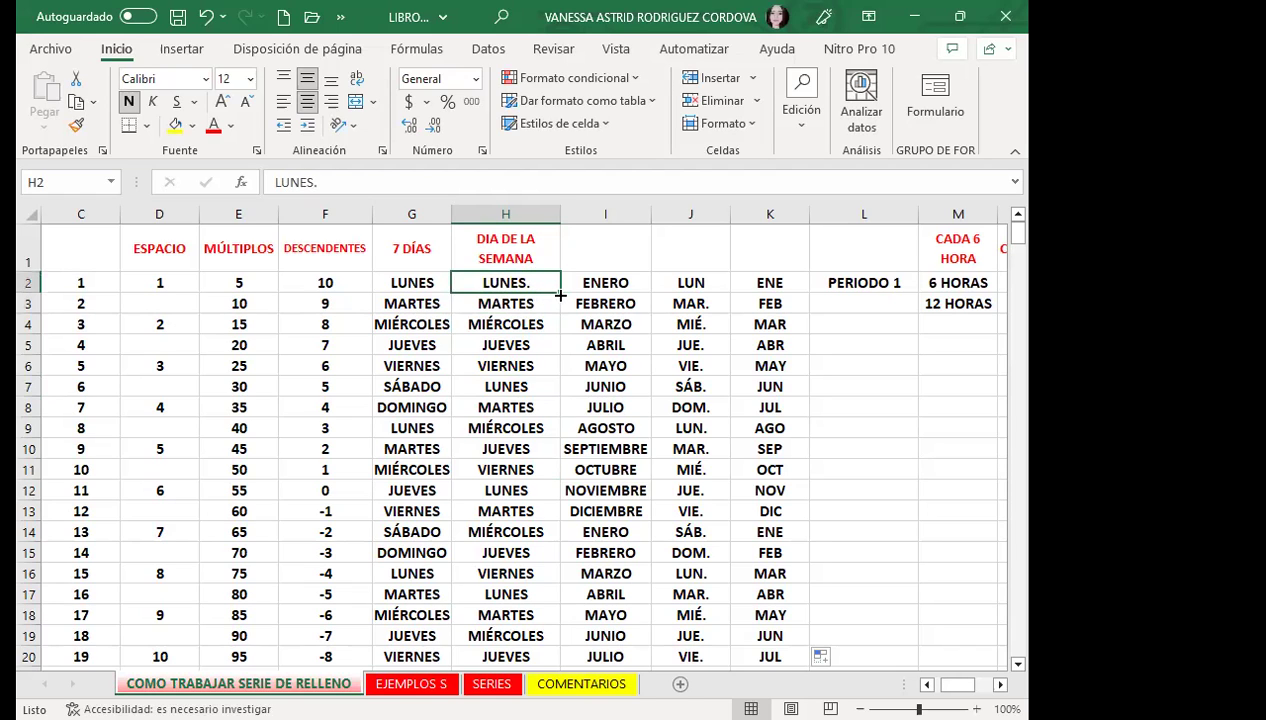
{"action": "left_click_drag", "start_coordinate": [561, 295], "coordinate": [559, 316]}
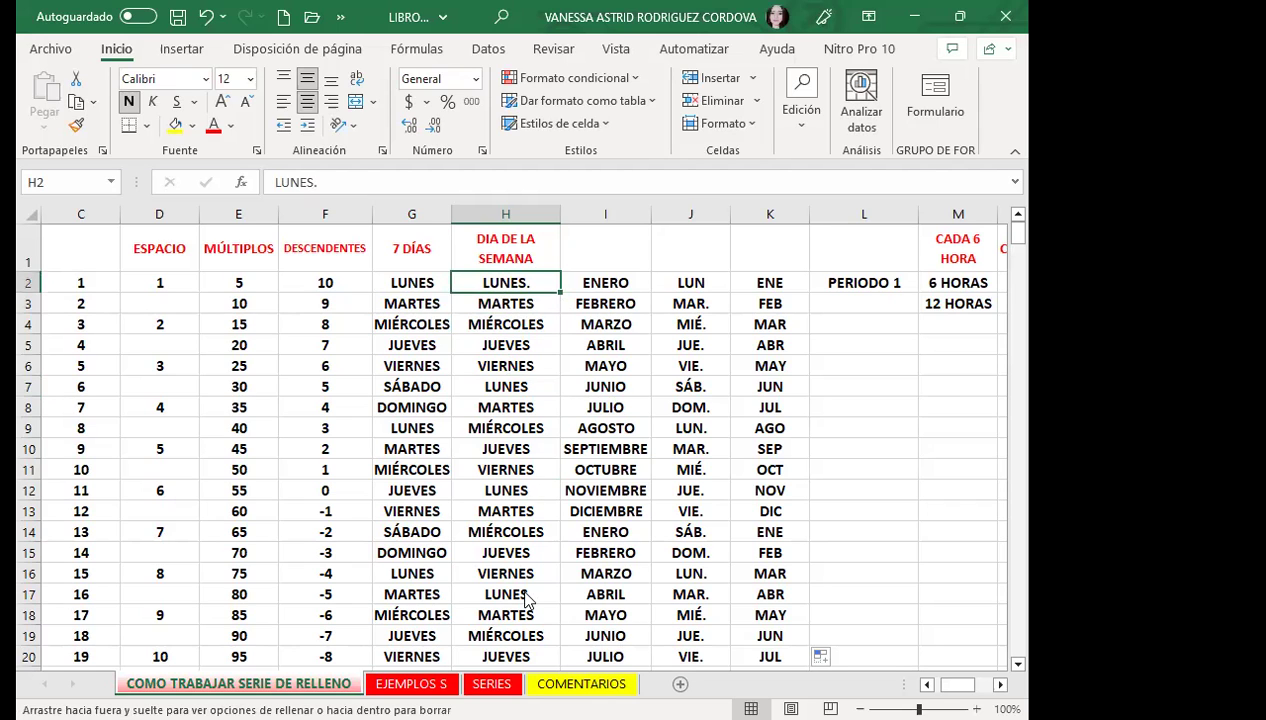
{"action": "left_click_drag", "start_coordinate": [526, 597], "coordinate": [528, 598]}
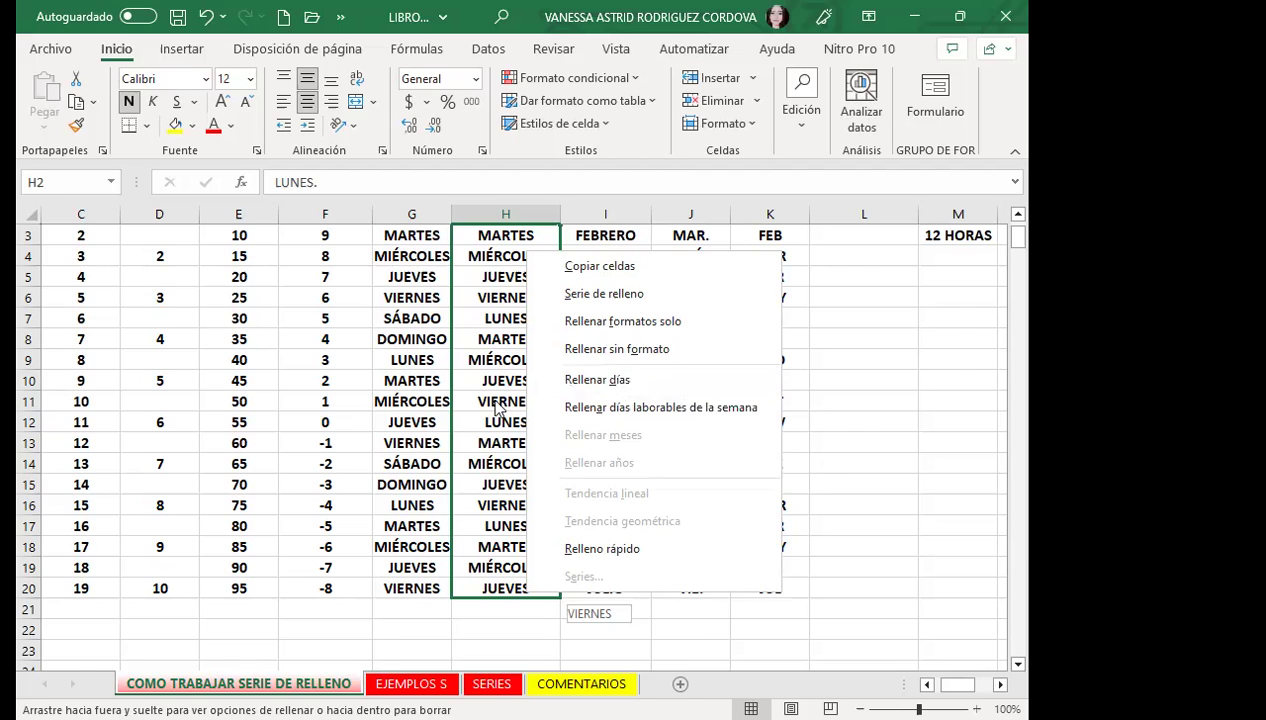
{"action": "key", "text": "Escape"}
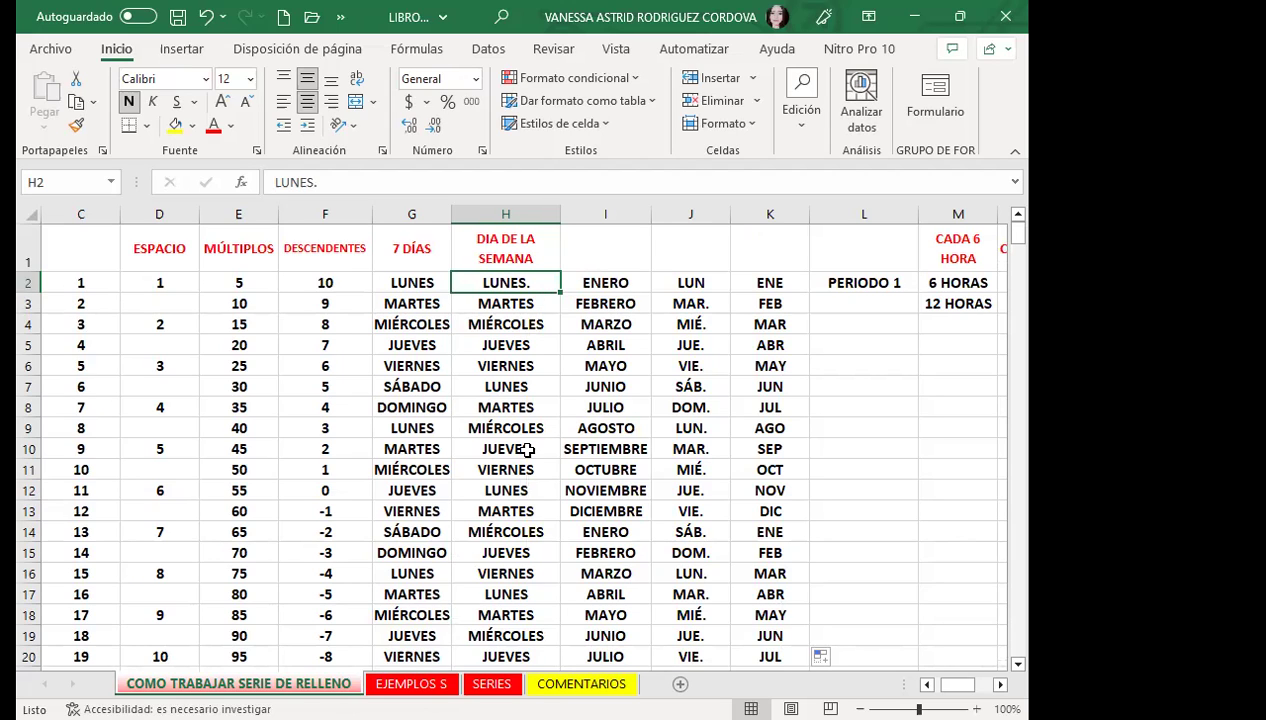
{"action": "left_click", "coordinate": [527, 451]}
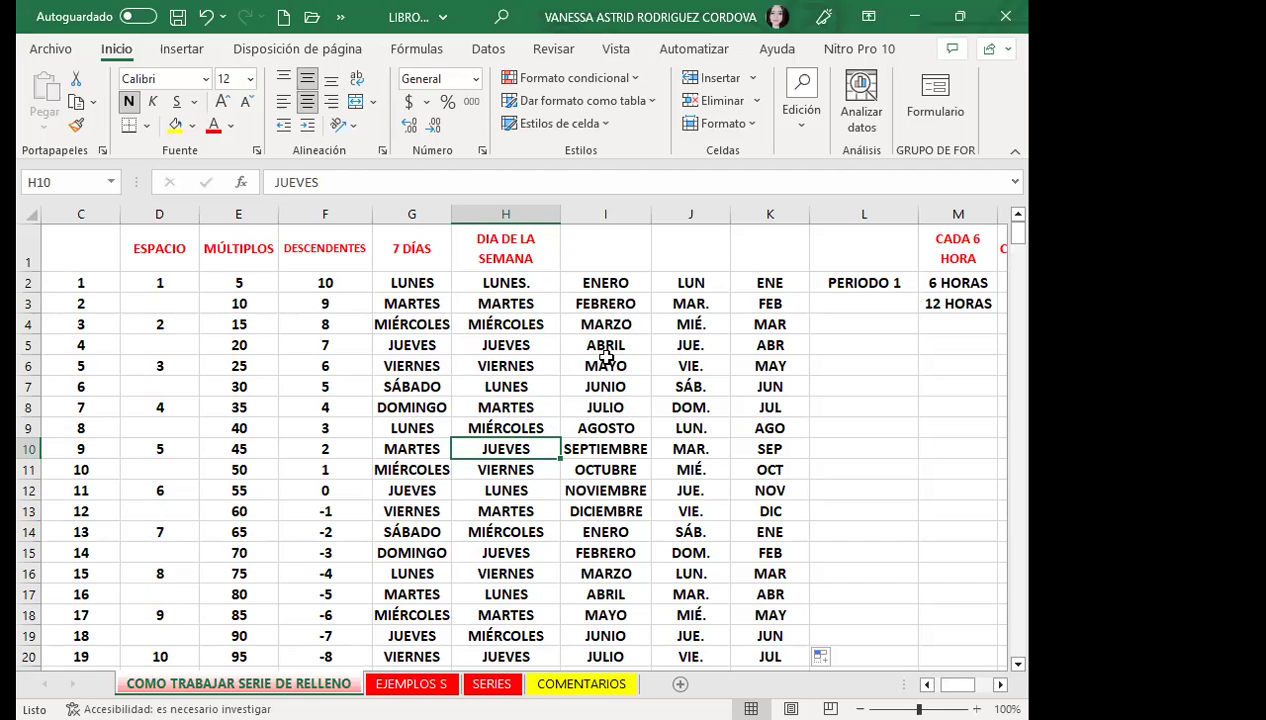
{"action": "left_click", "coordinate": [604, 428]}
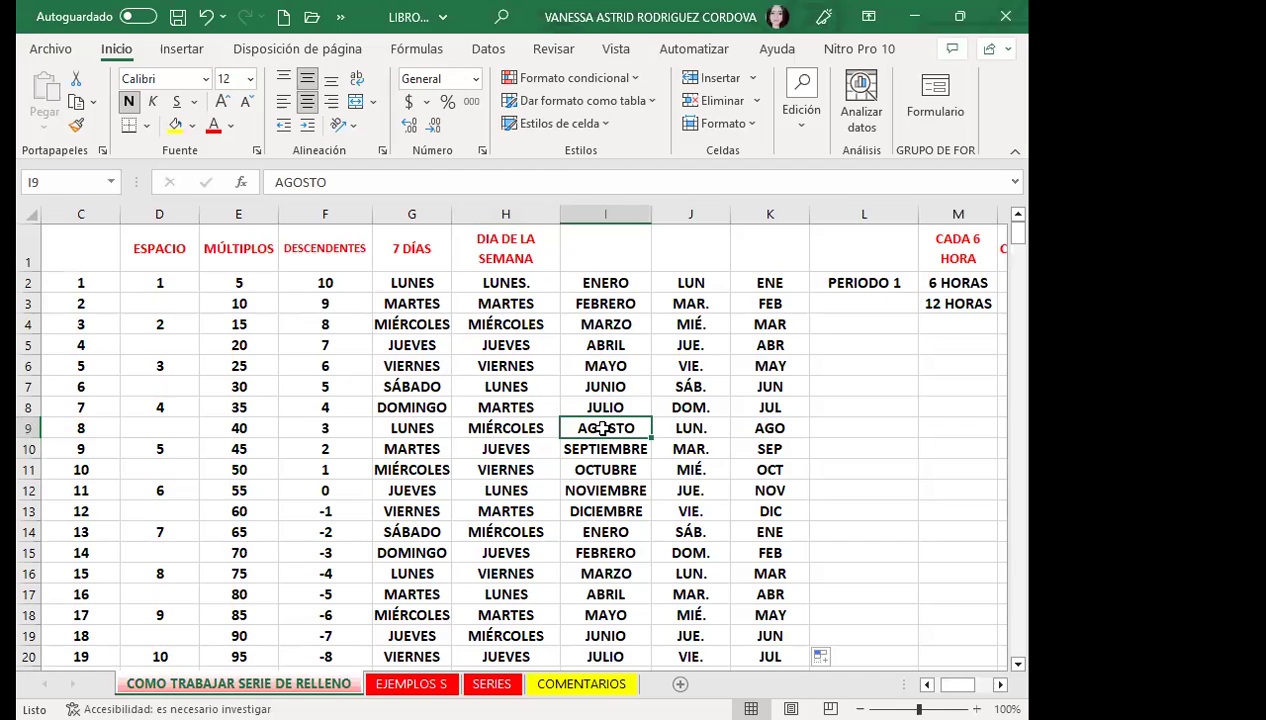
{"action": "left_click", "coordinate": [616, 389]}
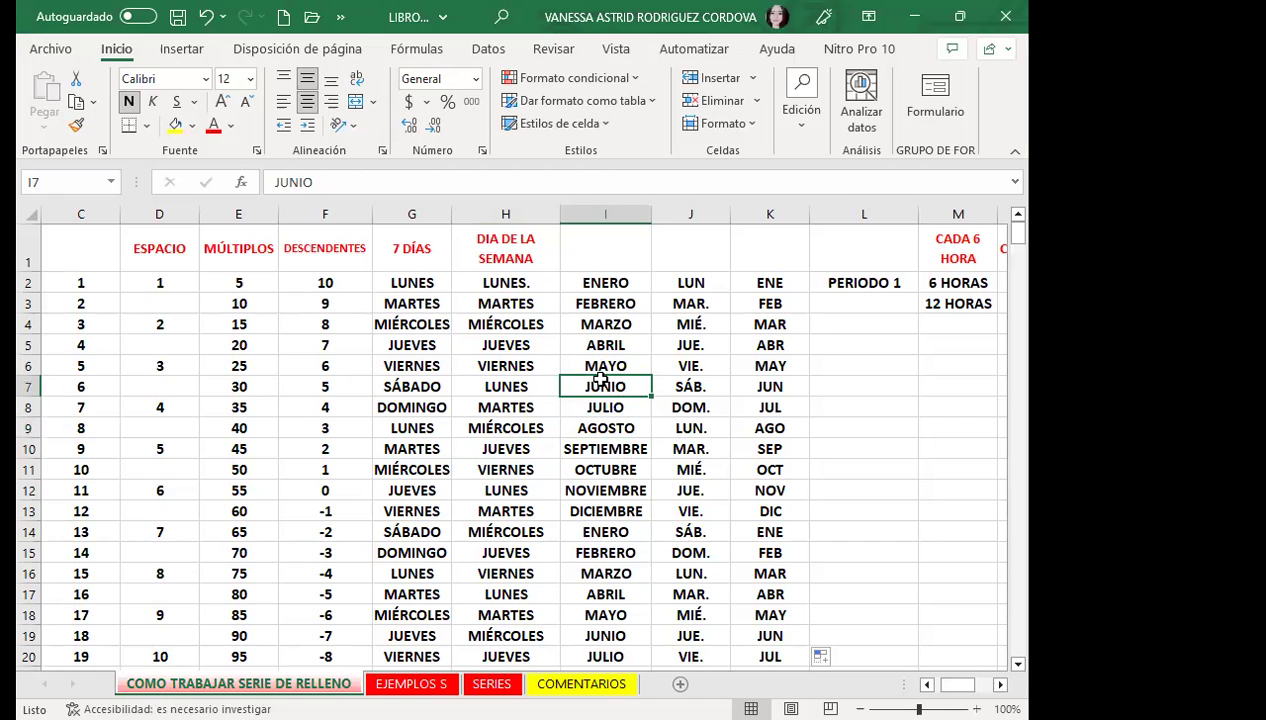
{"action": "left_click_drag", "start_coordinate": [688, 303], "coordinate": [693, 530]}
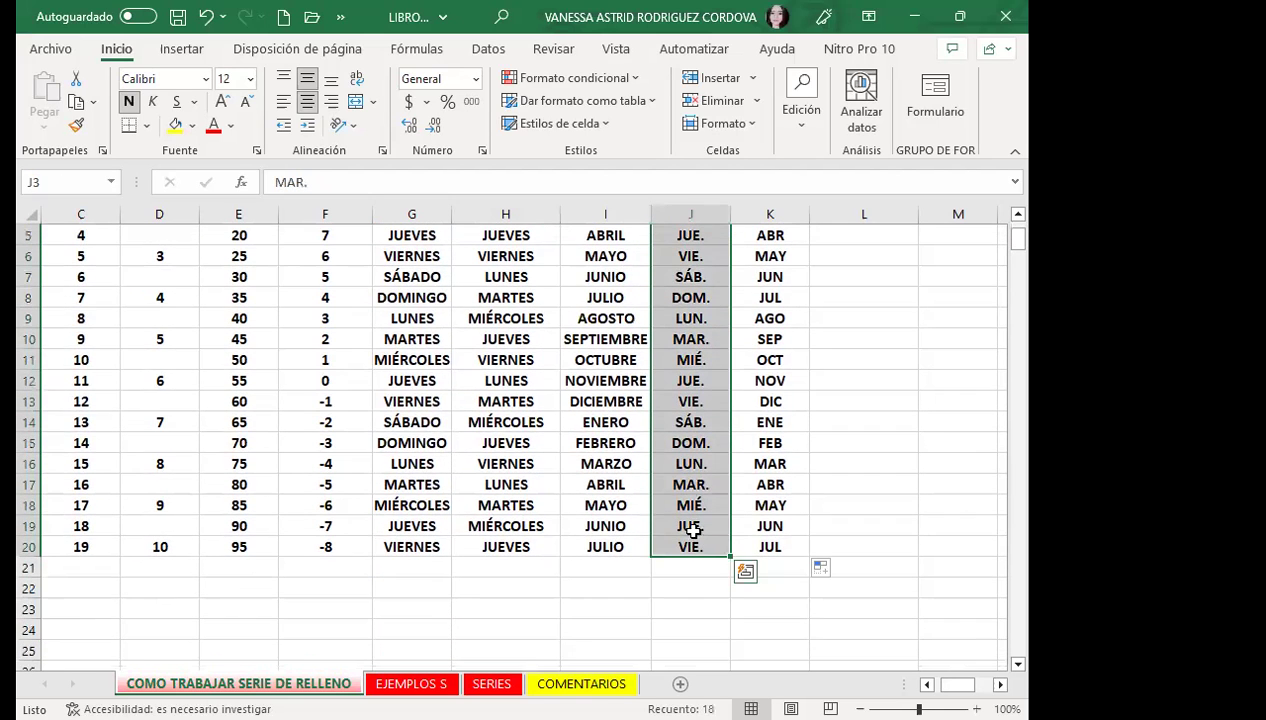
{"action": "scroll", "coordinate": [540, 420], "scroll_direction": "up", "scroll_amount": 2}
{"action": "left_click", "coordinate": [505, 428]}
{"action": "left_click", "coordinate": [505, 303]}
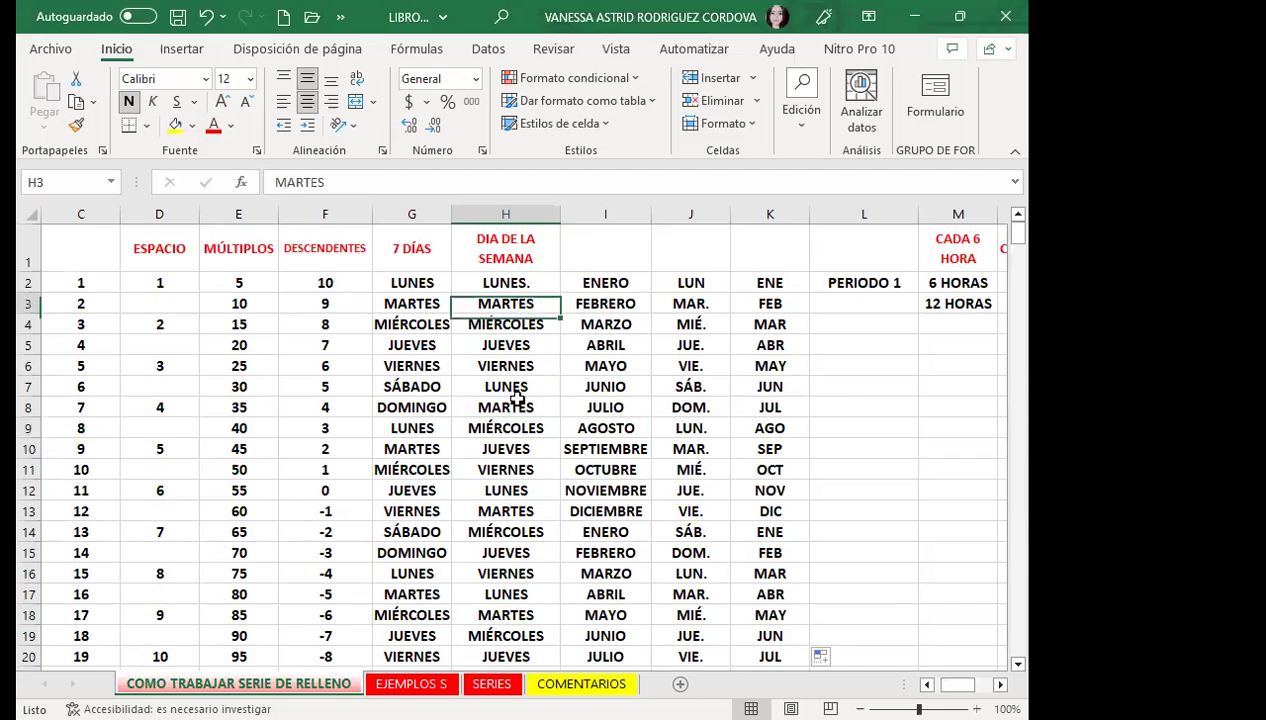
{"action": "left_click_drag", "start_coordinate": [505, 303], "coordinate": [492, 598]}
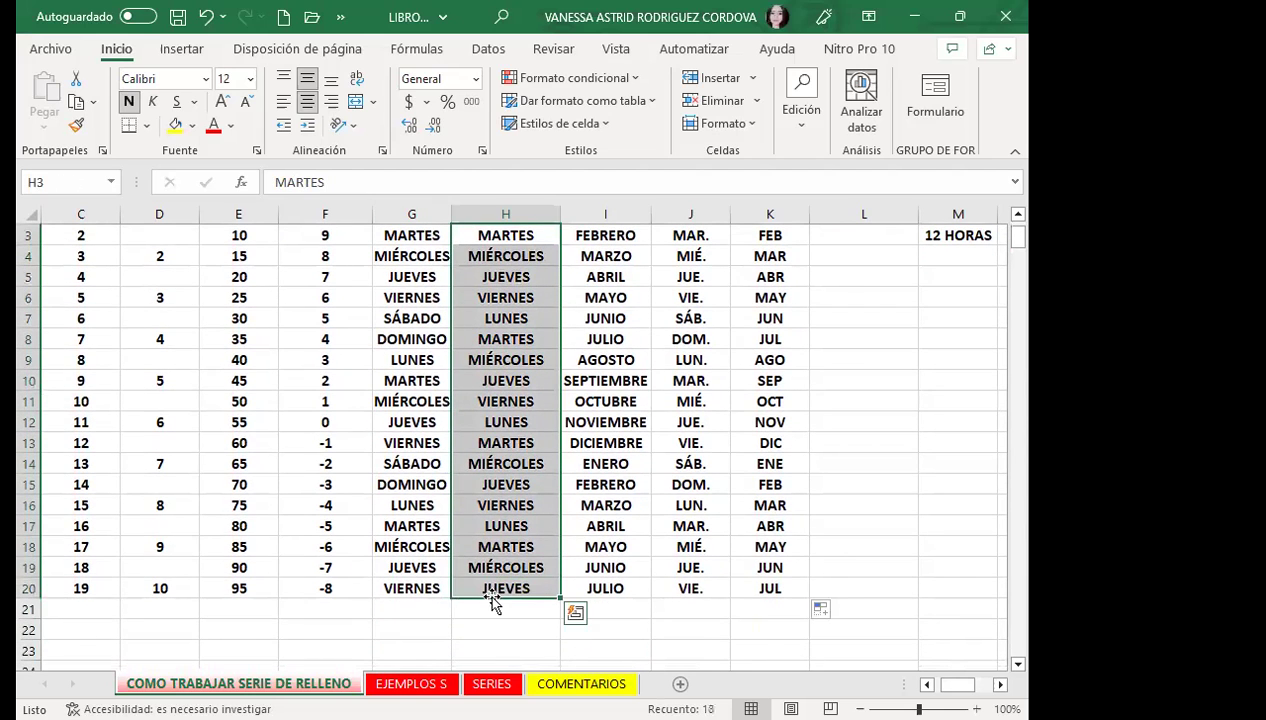
Step: Clear H3:H20 and select H2:H24 below LUNES
{"action": "key", "text": "Delete"}
{"action": "scroll", "coordinate": [490, 560], "scroll_direction": "up", "scroll_amount": 1}
{"action": "left_click", "coordinate": [483, 340]}
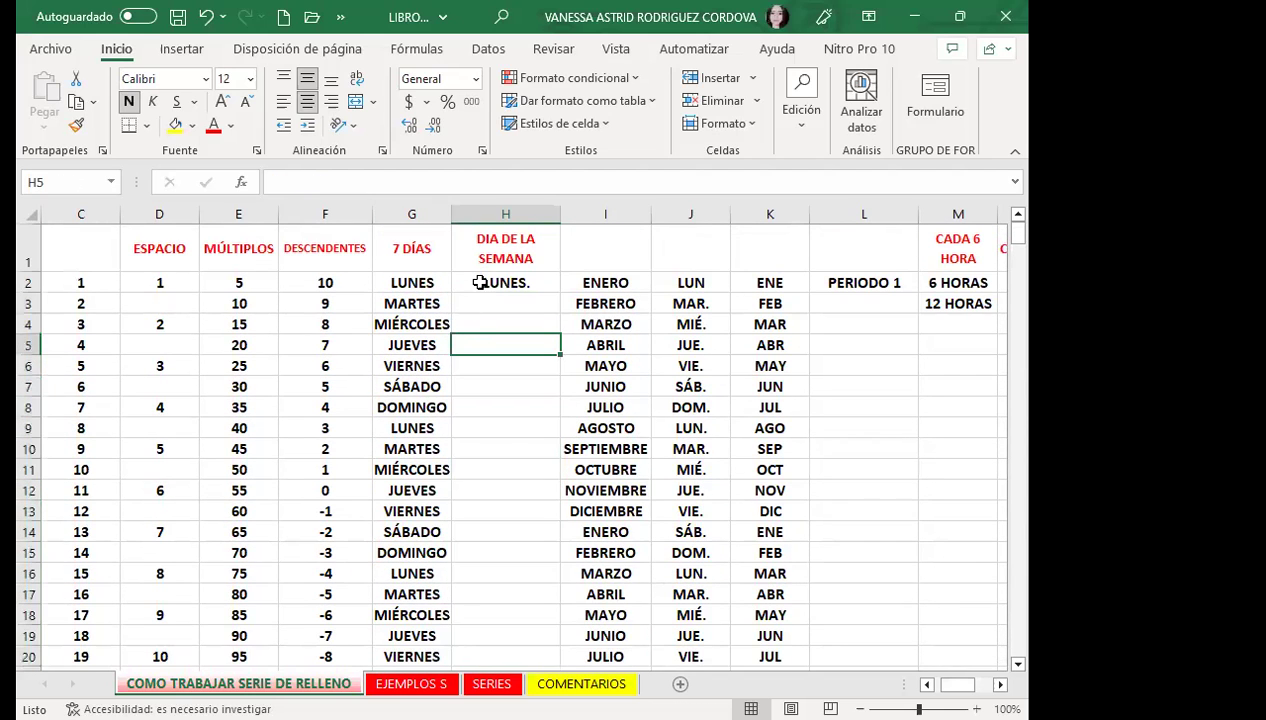
{"action": "left_click_drag", "start_coordinate": [480, 283], "coordinate": [492, 650]}
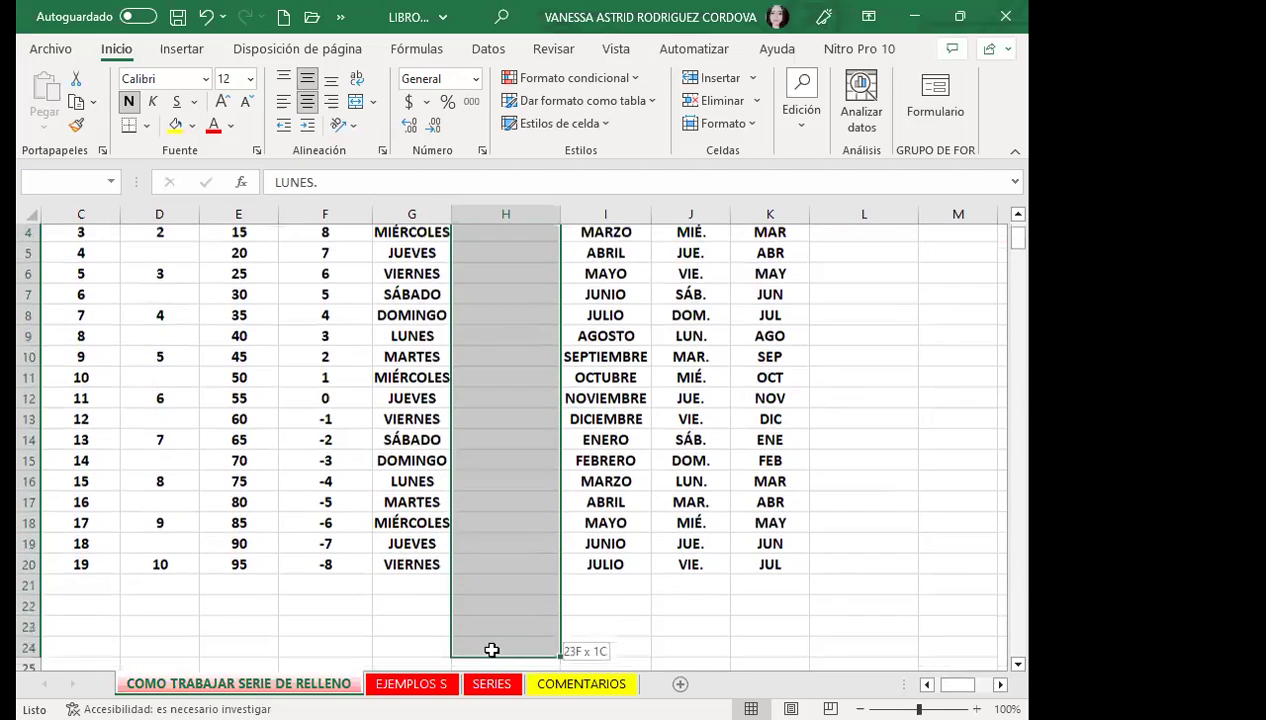
{"action": "scroll", "coordinate": [495, 548], "scroll_direction": "up", "scroll_amount": 1}
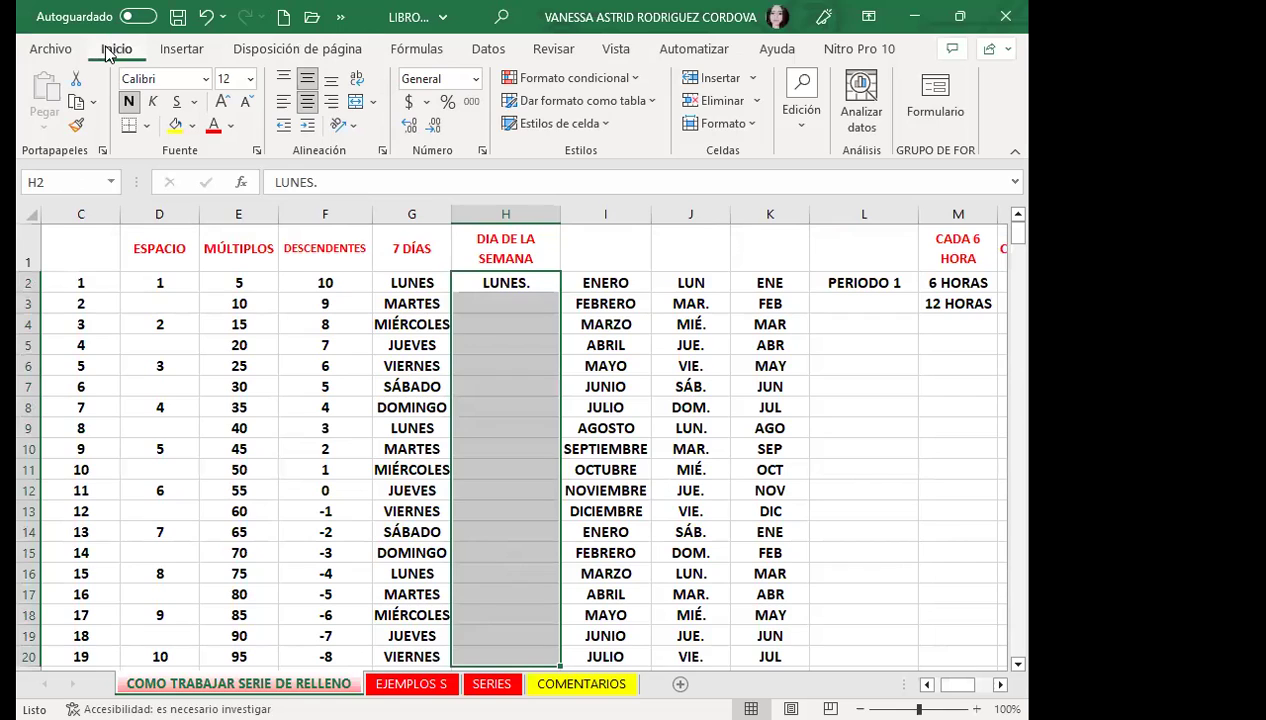
Step: Apply an Autorrellenar series from Edición > Rellenar > Series to fill the weekdays down column H
{"action": "left_click", "coordinate": [806, 140]}
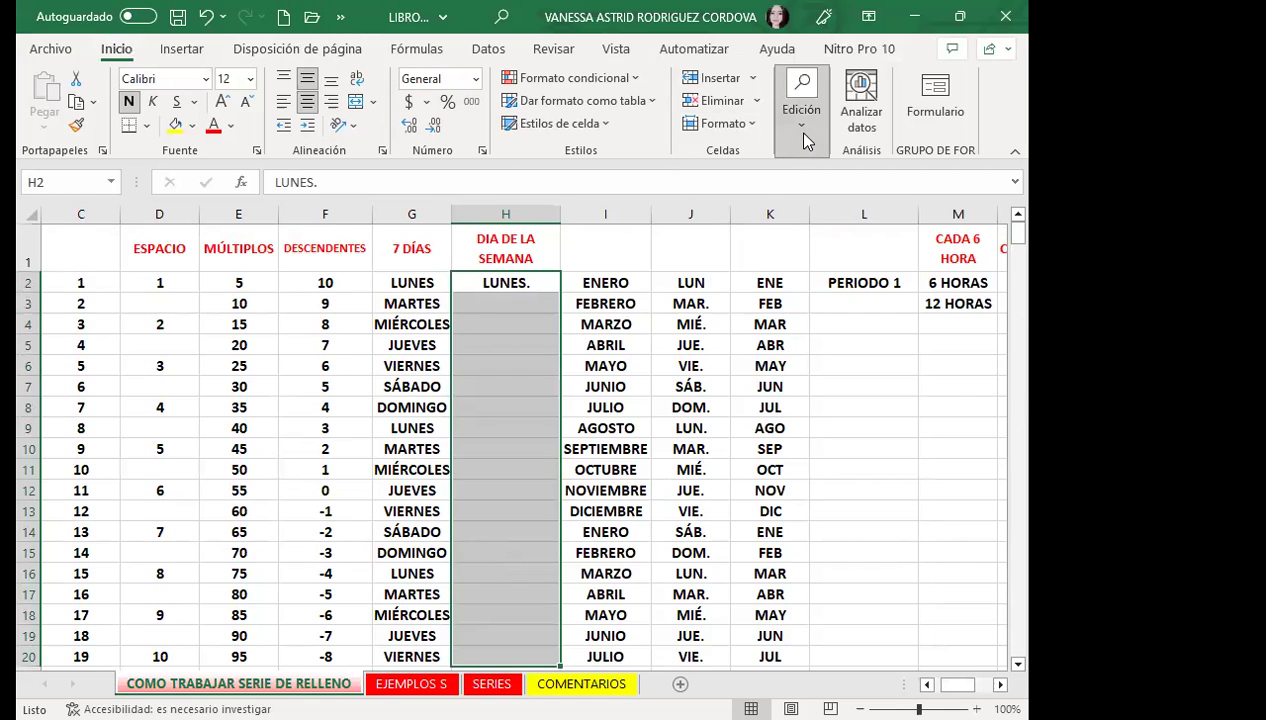
{"action": "left_click", "coordinate": [806, 140]}
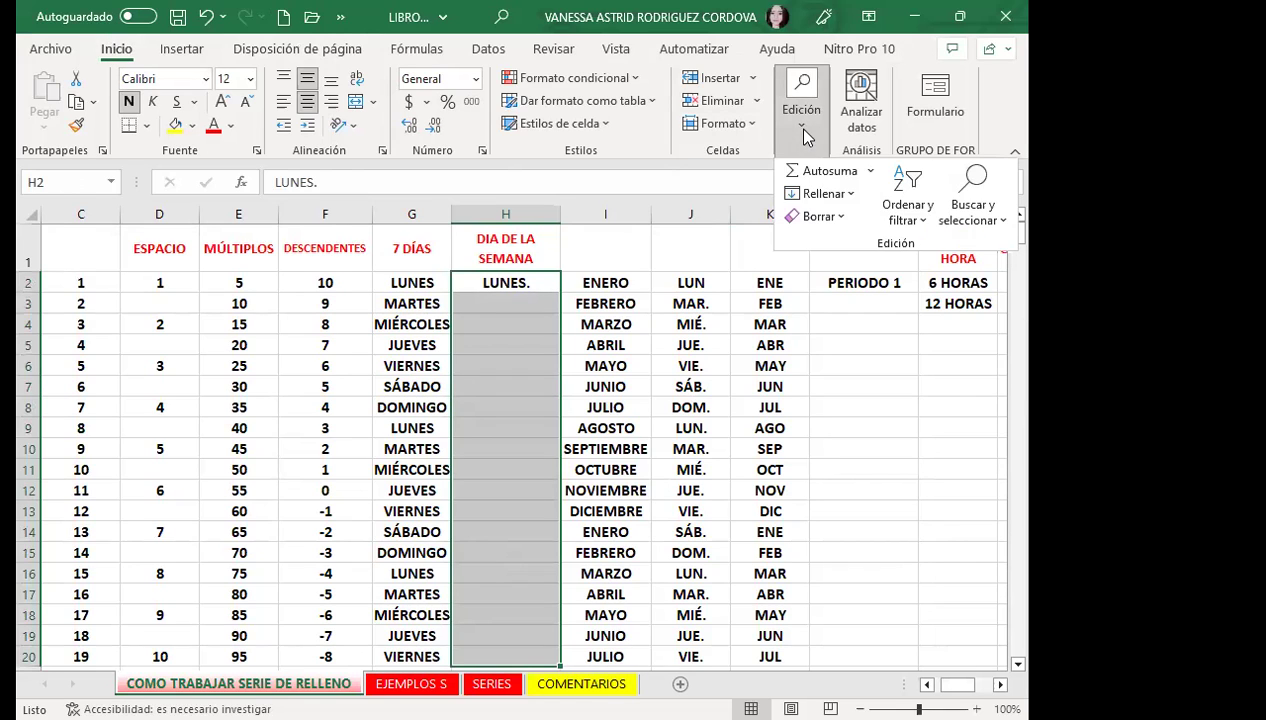
{"action": "left_click", "coordinate": [851, 196]}
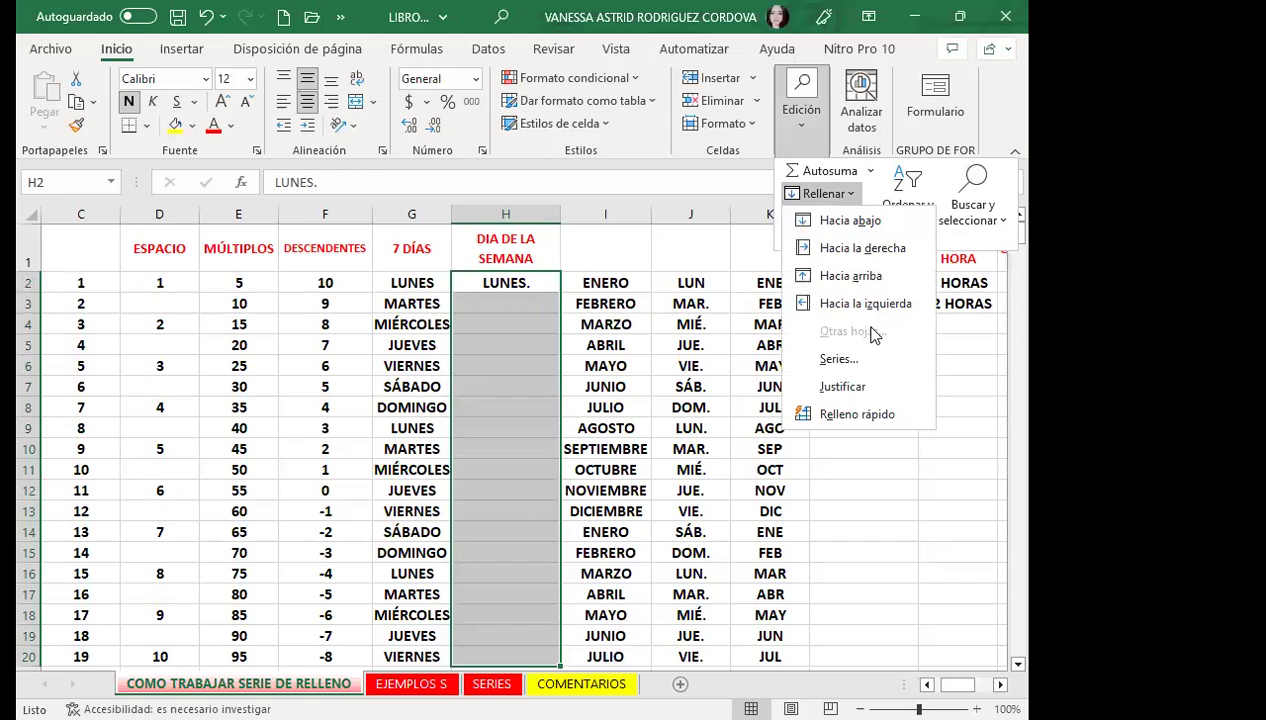
{"action": "left_click", "coordinate": [836, 359]}
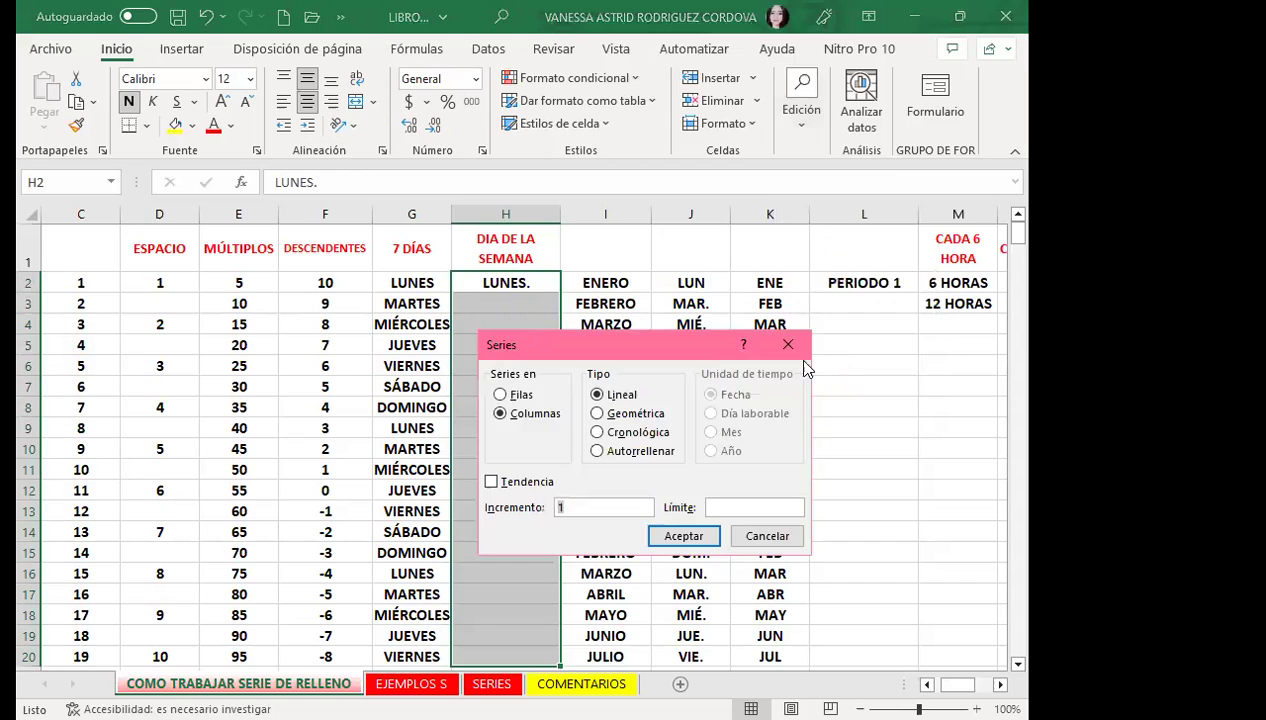
{"action": "left_click_drag", "start_coordinate": [644, 343], "coordinate": [498, 254]}
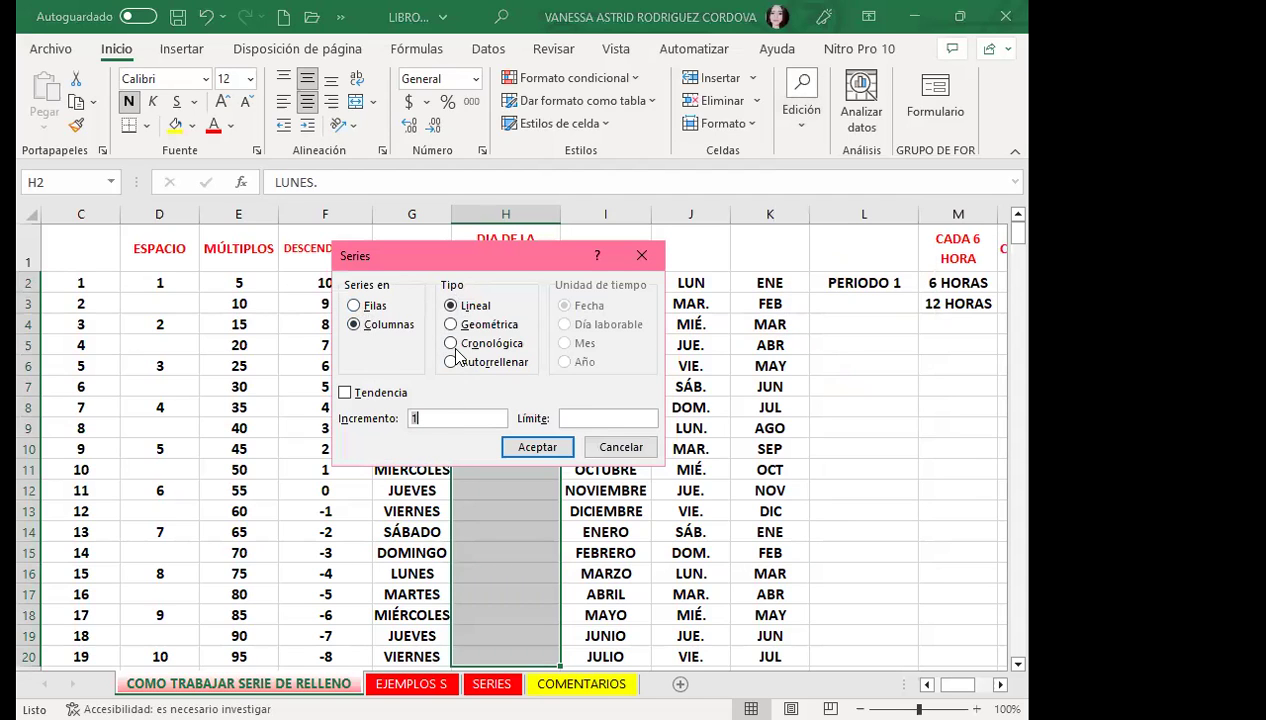
{"action": "left_click", "coordinate": [450, 362]}
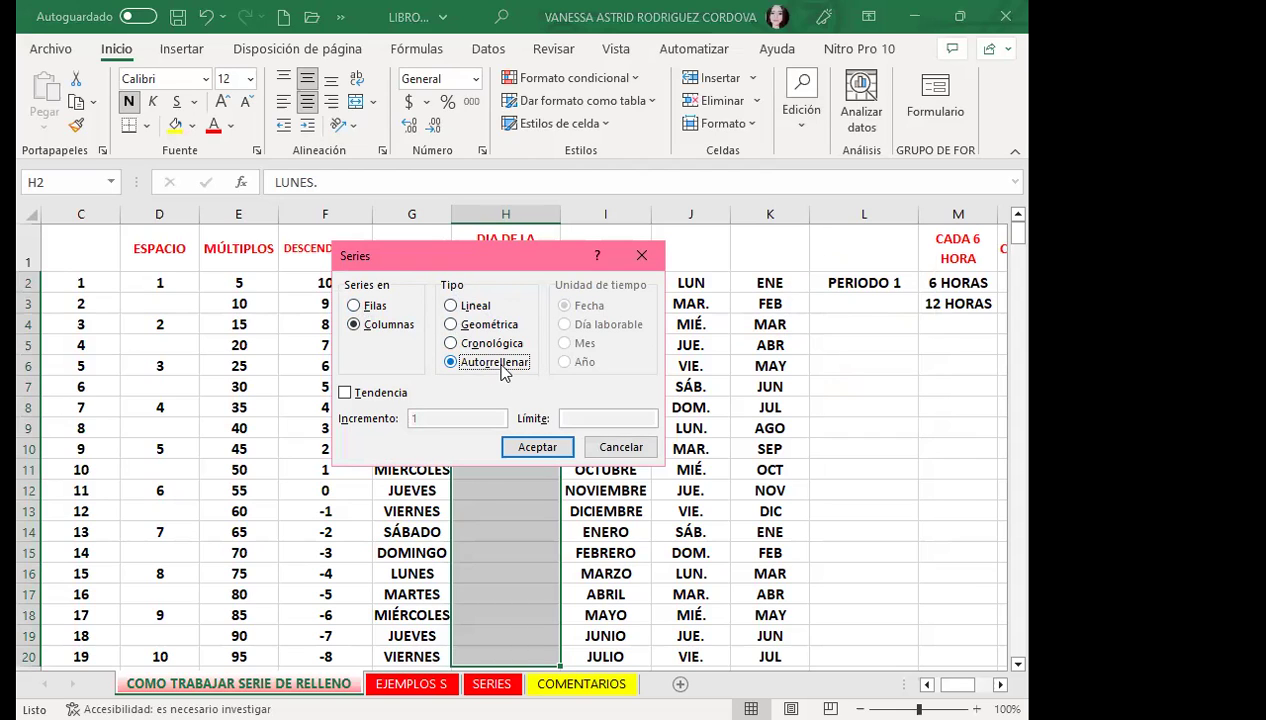
{"action": "left_click", "coordinate": [515, 446]}
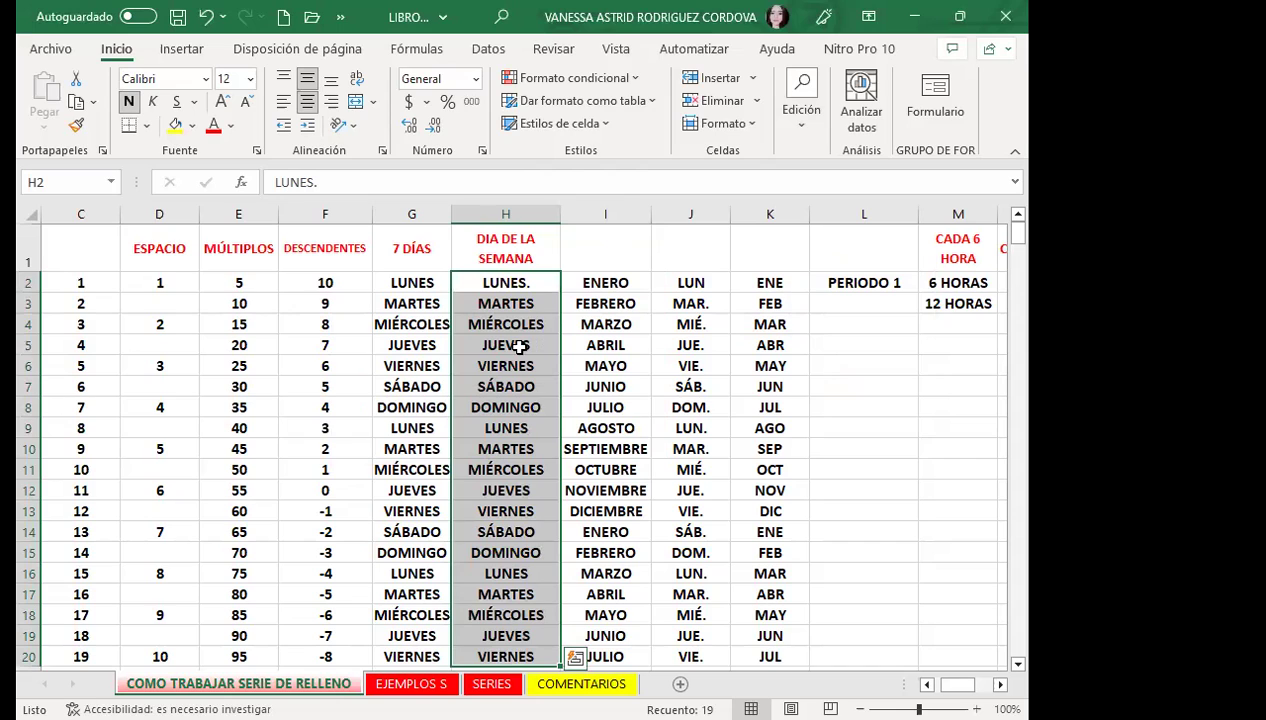
{"action": "left_click_drag", "start_coordinate": [702, 312], "coordinate": [605, 386]}
{"action": "left_click", "coordinate": [700, 310]}
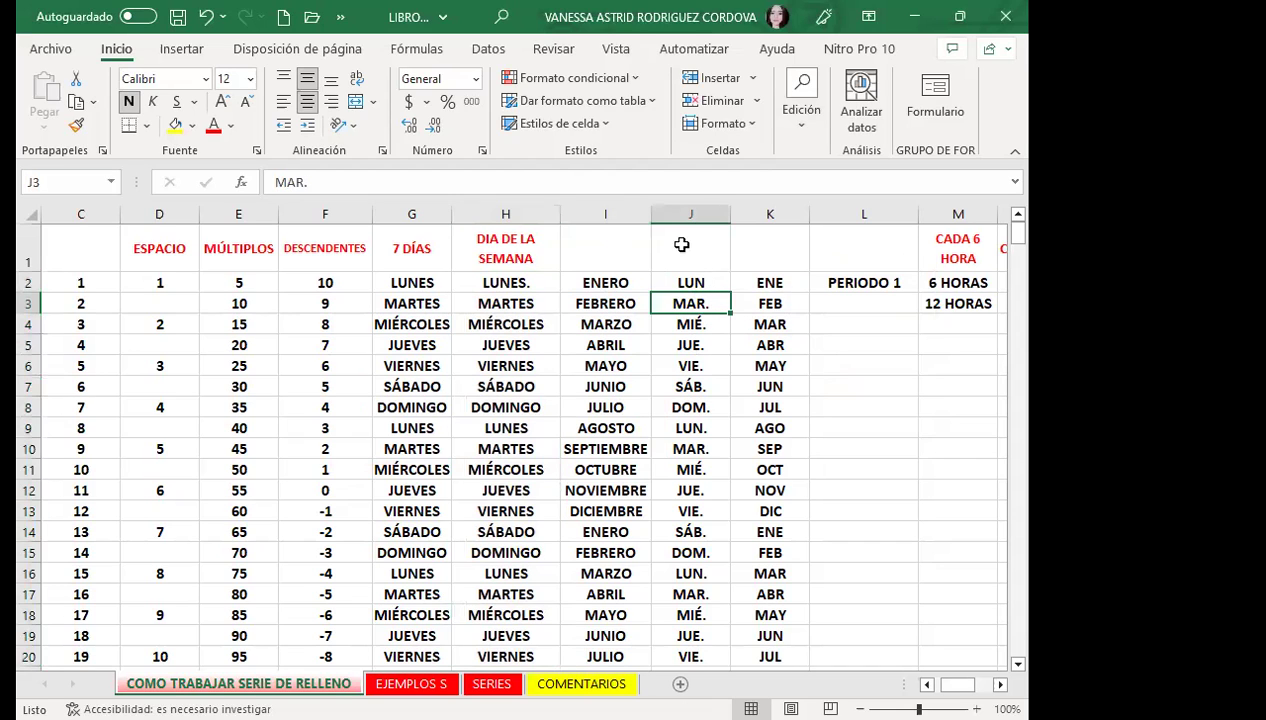
{"action": "left_click", "coordinate": [800, 128]}
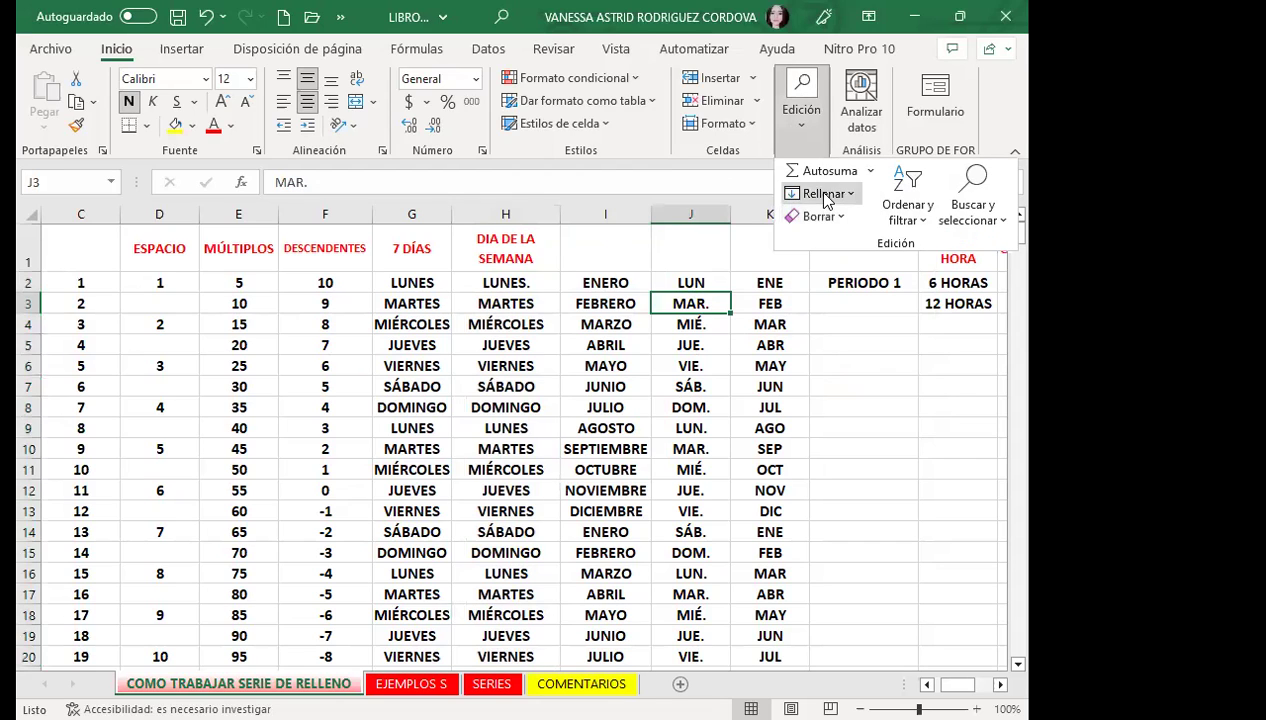
{"action": "left_click", "coordinate": [820, 193]}
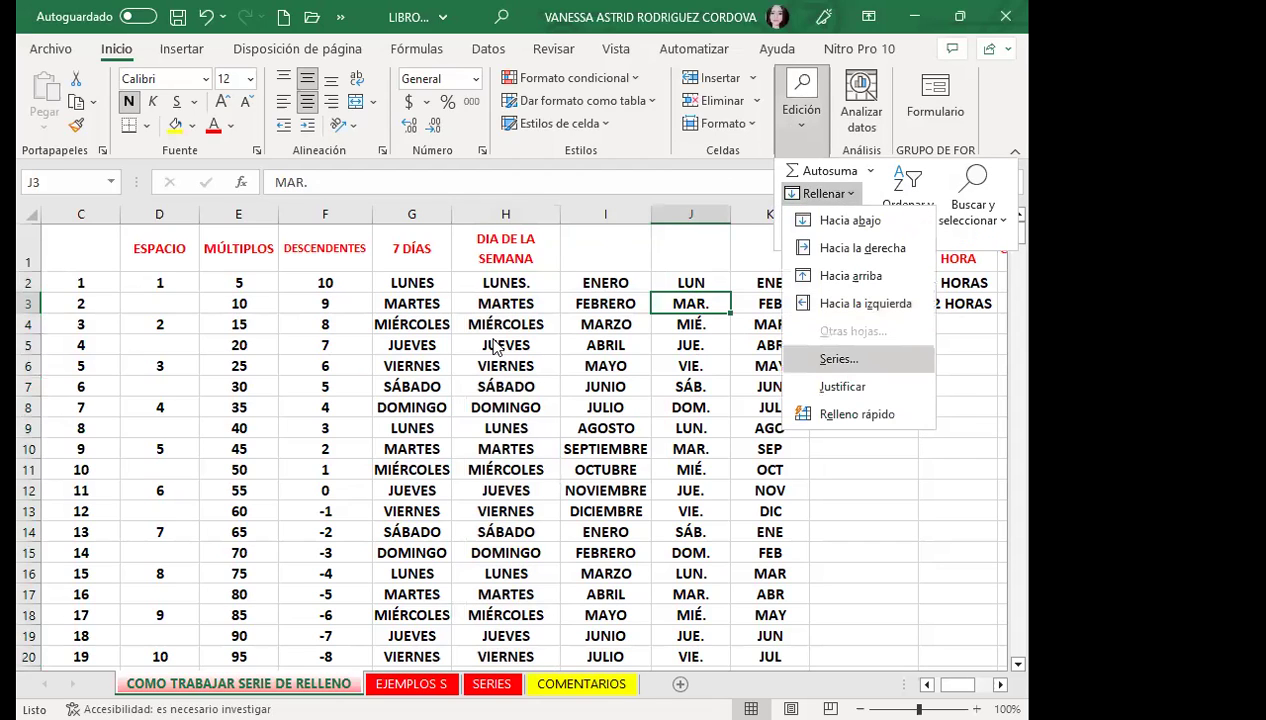
{"action": "left_click", "coordinate": [840, 360]}
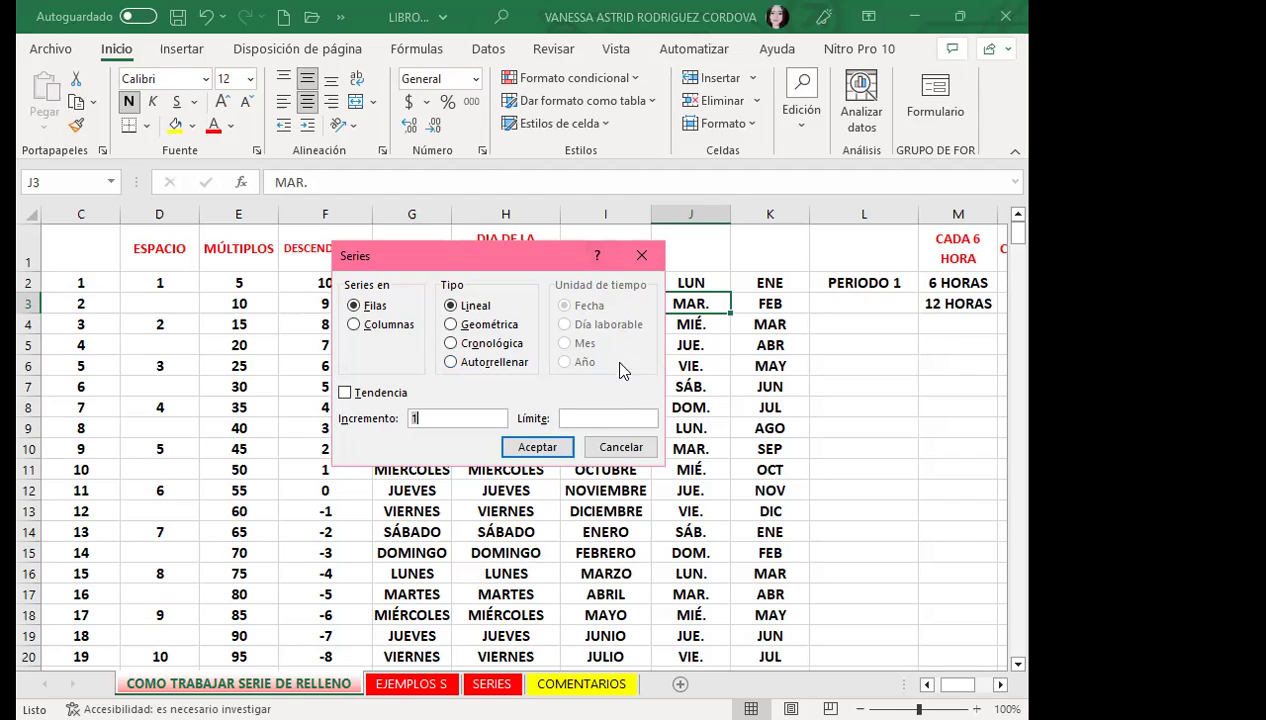
{"action": "left_click", "coordinate": [636, 440]}
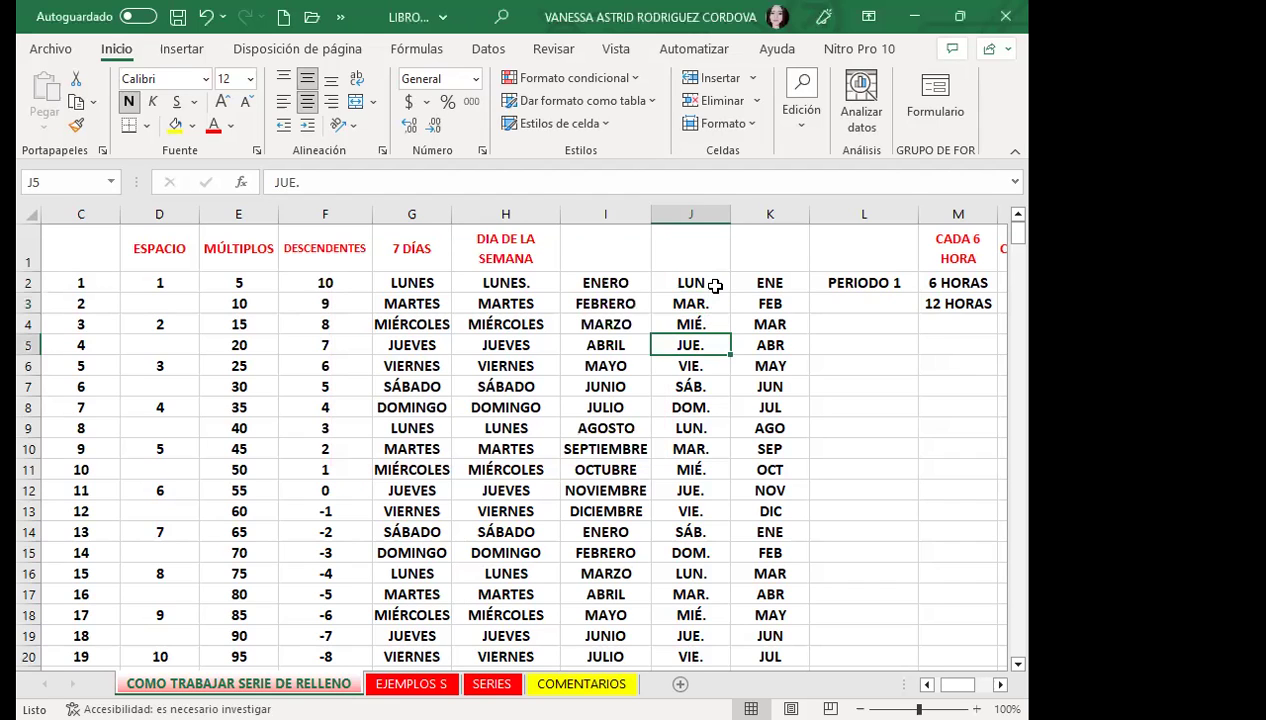
{"action": "left_click_drag", "start_coordinate": [714, 285], "coordinate": [714, 309]}
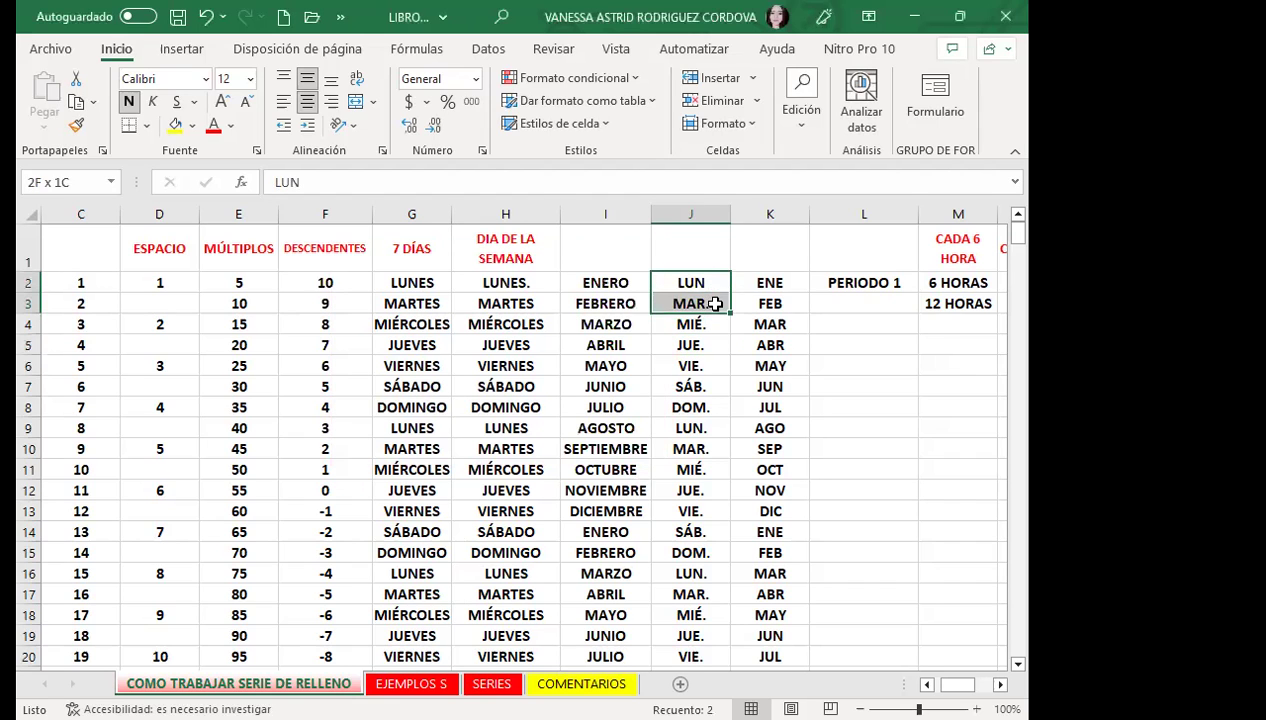
Step: Select column J from LUN down to row 23 and apply an Autorrellenar series
{"action": "left_click", "coordinate": [805, 118]}
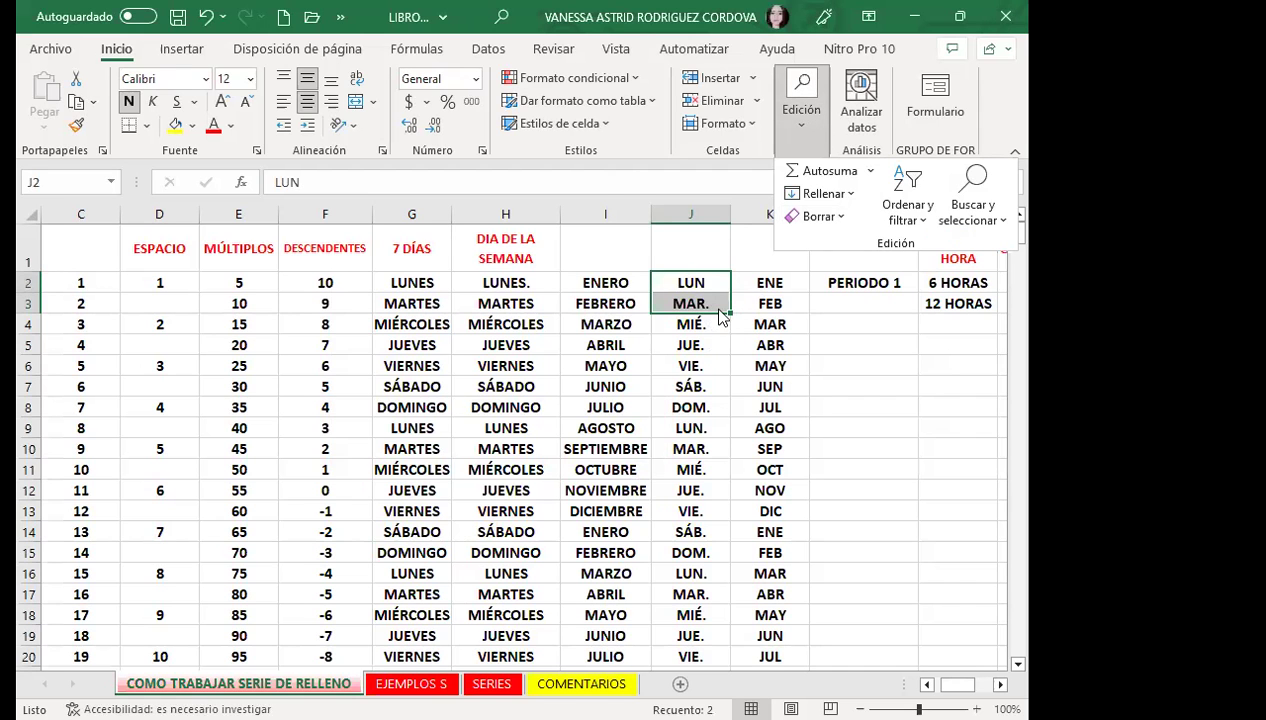
{"action": "left_click", "coordinate": [700, 280]}
{"action": "mouse_move", "coordinate": [700, 280]}
{"action": "left_mouse_down"}
{"action": "mouse_move", "coordinate": [692, 618]}
{"action": "mouse_move", "coordinate": [652, 550]}
{"action": "left_mouse_up"}
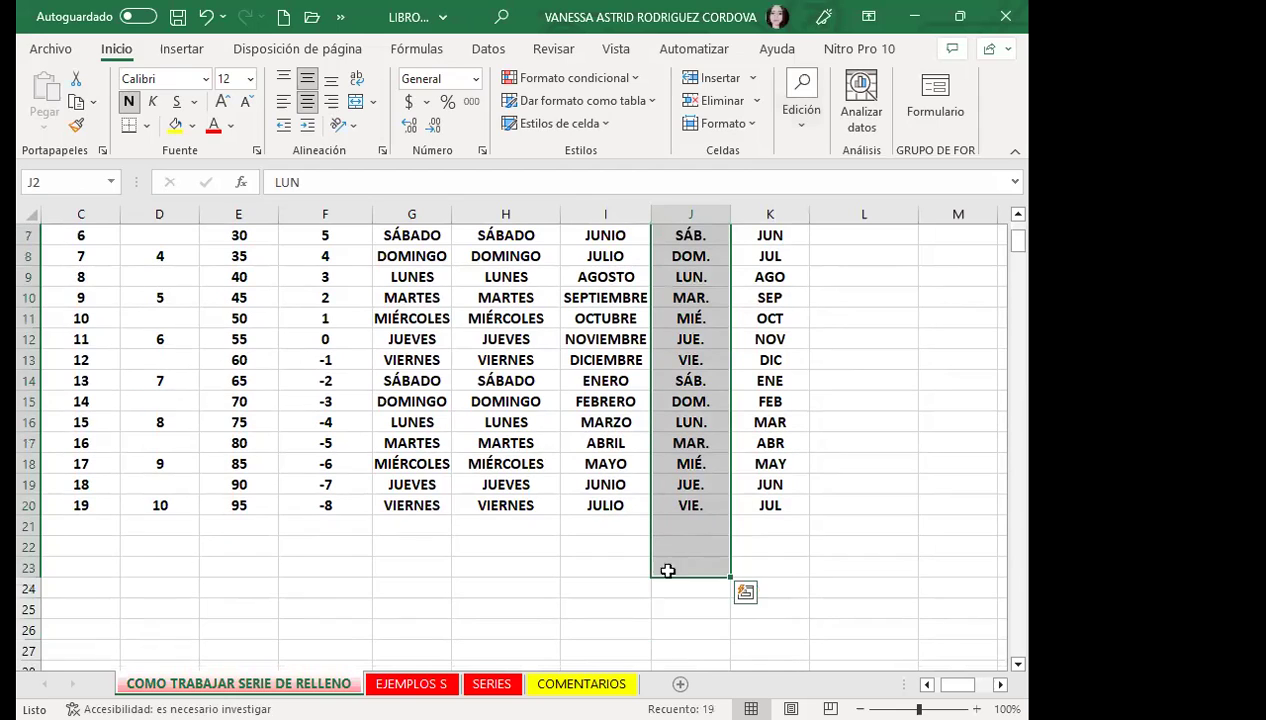
{"action": "left_click", "coordinate": [800, 133]}
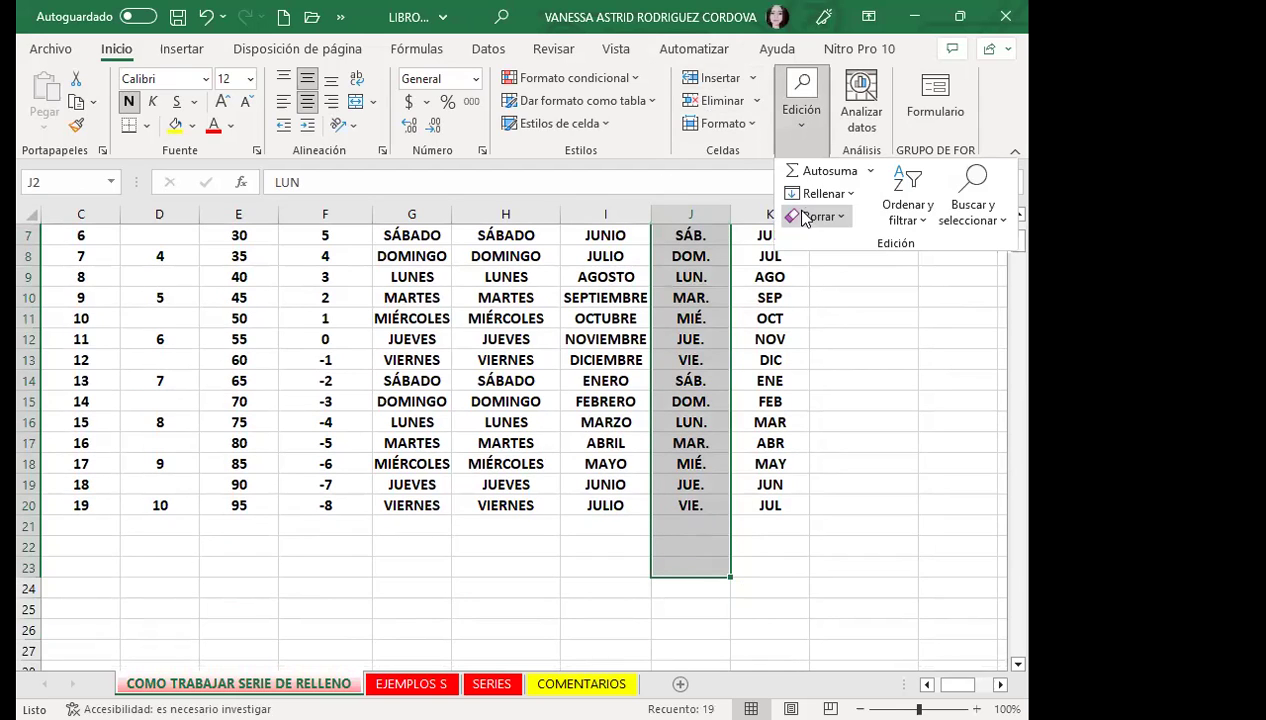
{"action": "left_click", "coordinate": [818, 193]}
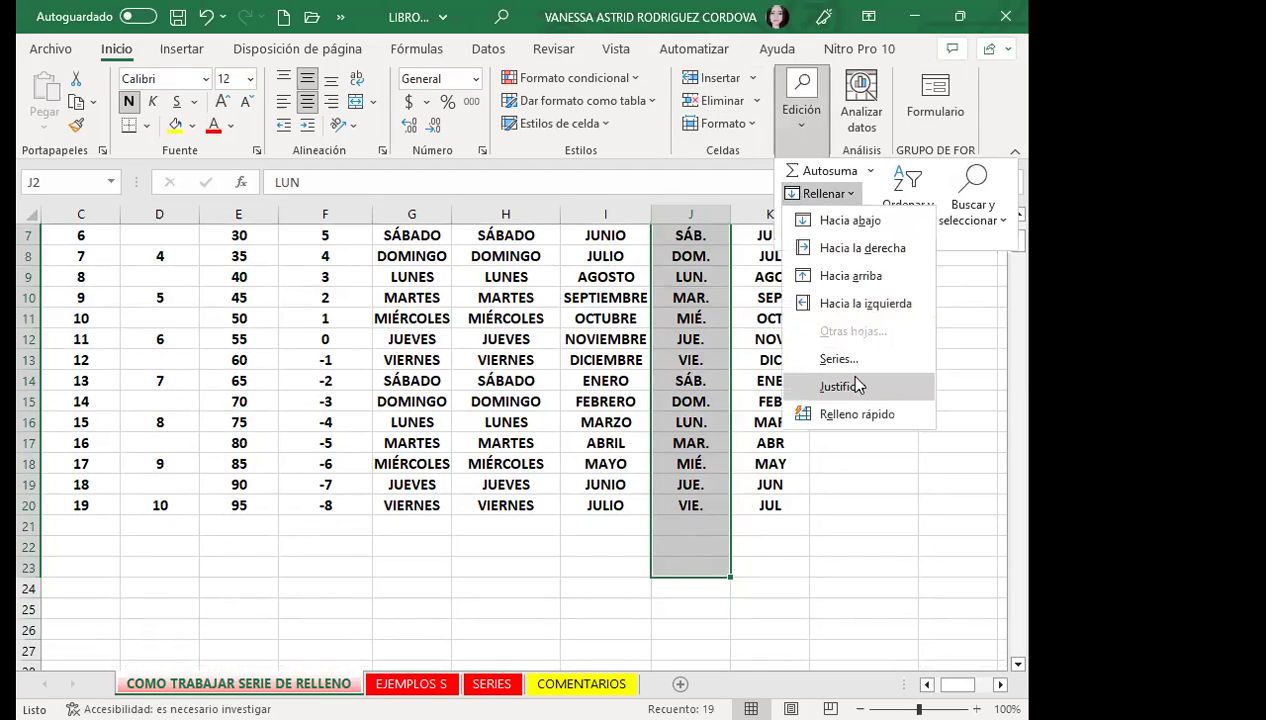
{"action": "left_click", "coordinate": [847, 361]}
{"action": "left_click", "coordinate": [450, 362]}
{"action": "left_click", "coordinate": [537, 447]}
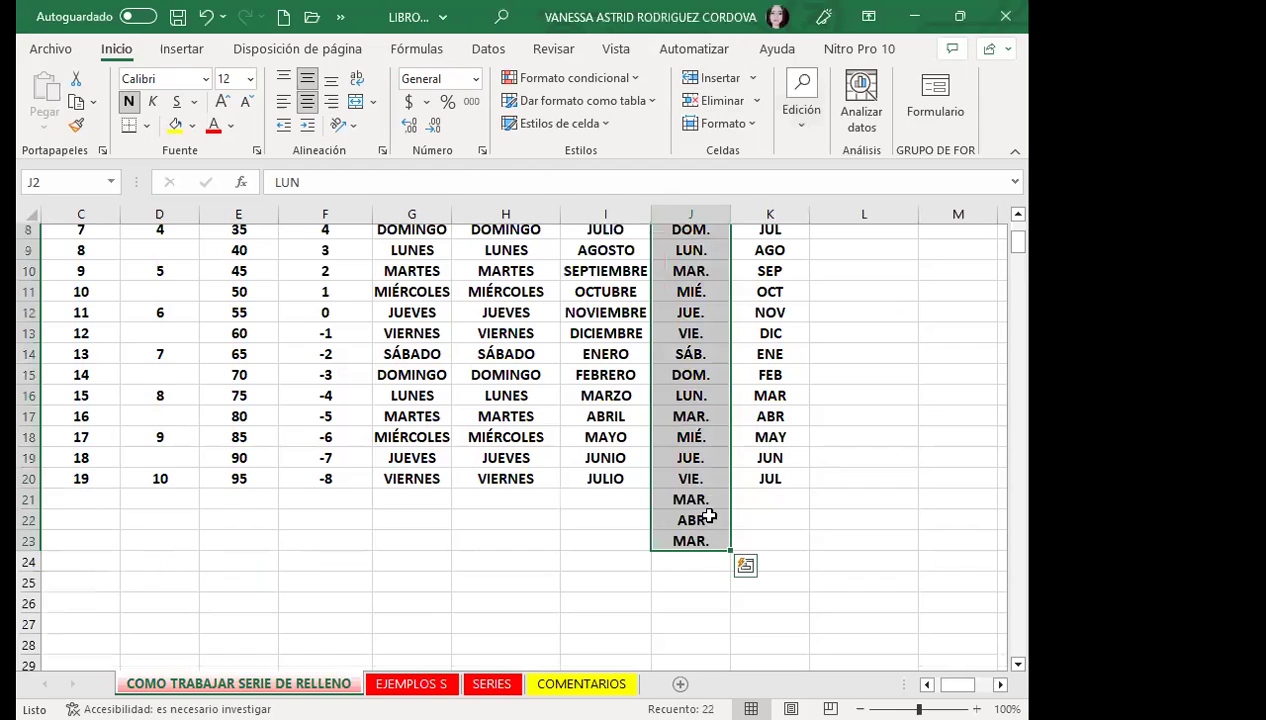
Step: Check the MAR., ABR and MAR. values filled into J21 to J23
{"action": "left_click", "coordinate": [719, 520]}
{"action": "left_click", "coordinate": [713, 503]}
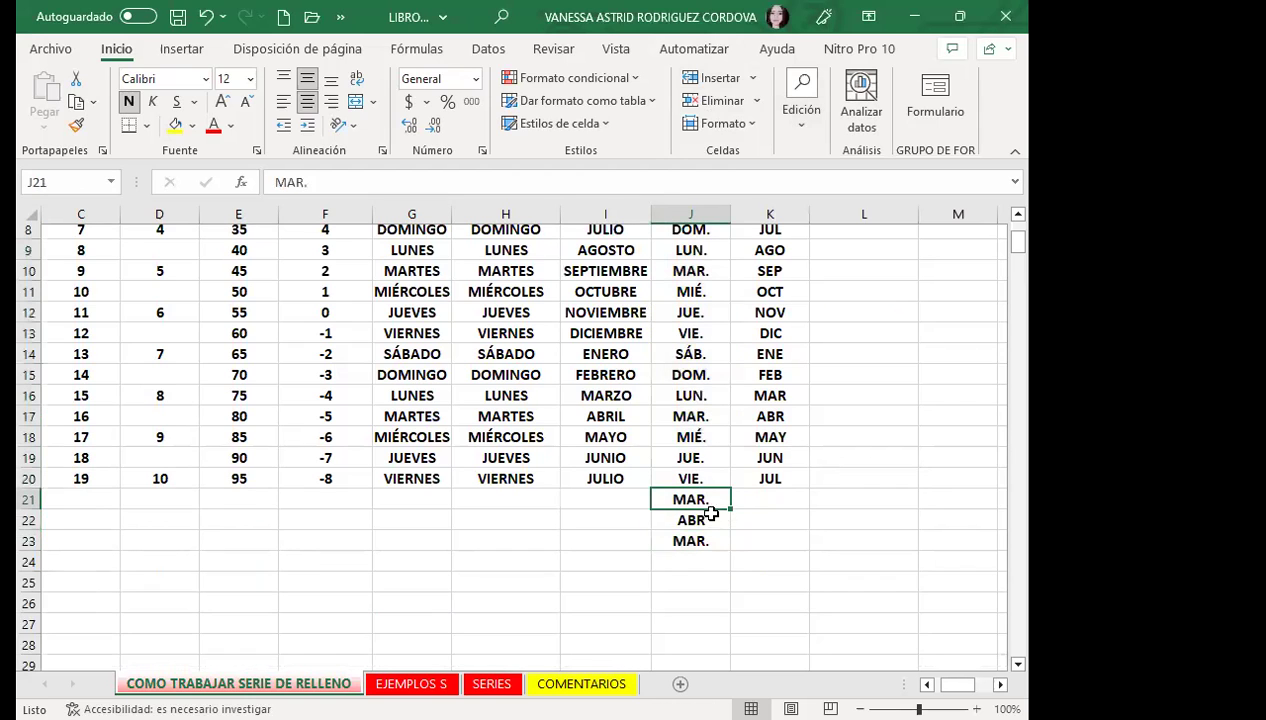
{"action": "left_click", "coordinate": [710, 527]}
{"action": "left_click", "coordinate": [695, 541]}
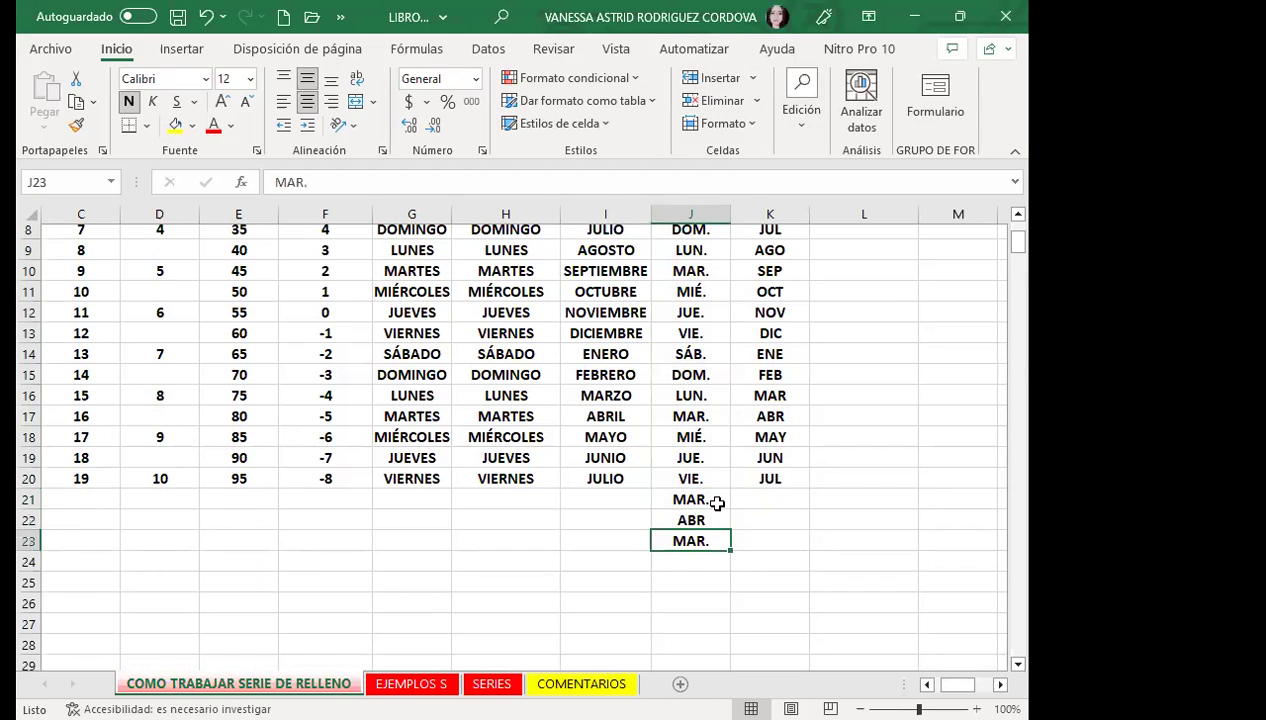
{"action": "scroll", "coordinate": [707, 487], "scroll_direction": "up", "scroll_amount": 3}
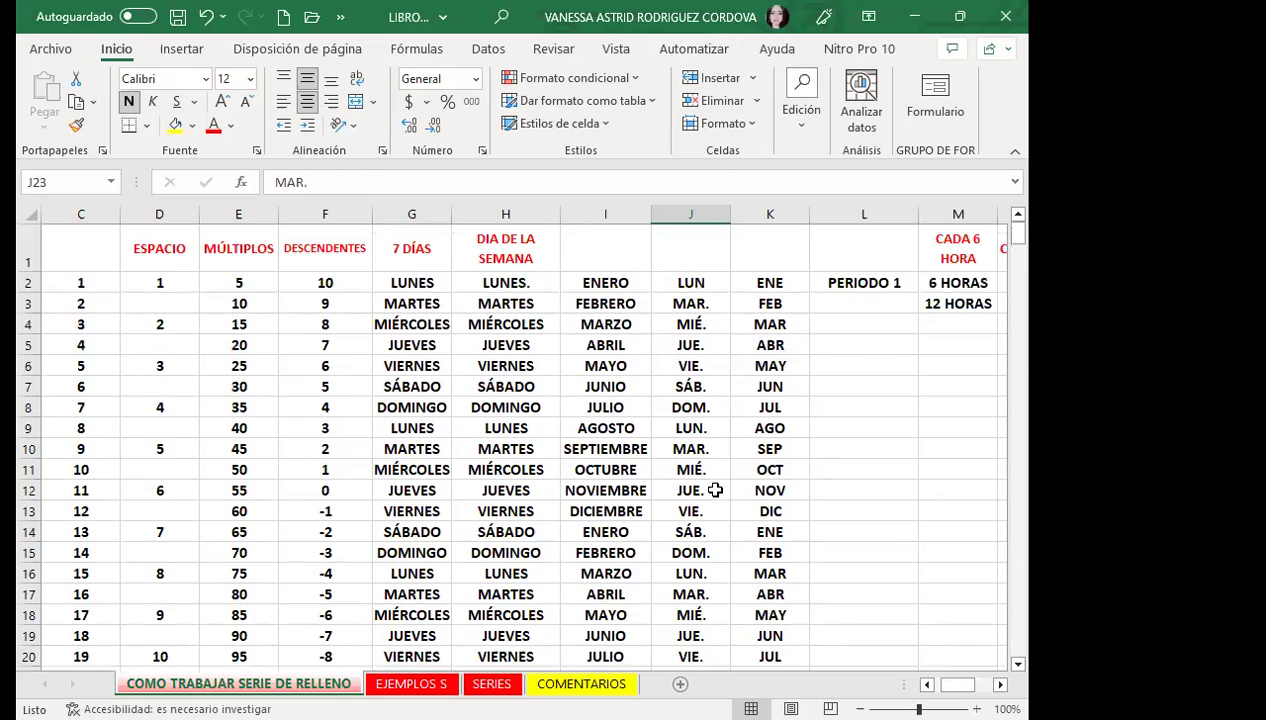
{"action": "left_click", "coordinate": [636, 367]}
{"action": "left_click", "coordinate": [794, 125]}
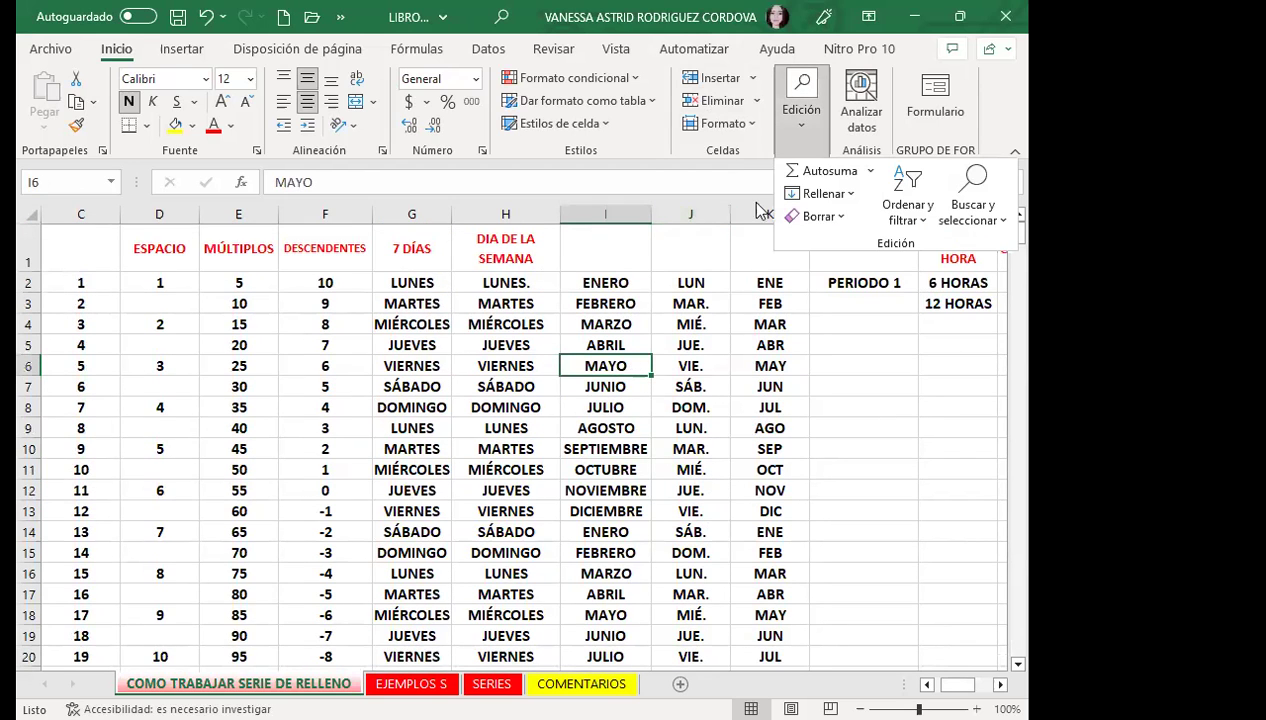
{"action": "left_click", "coordinate": [831, 199]}
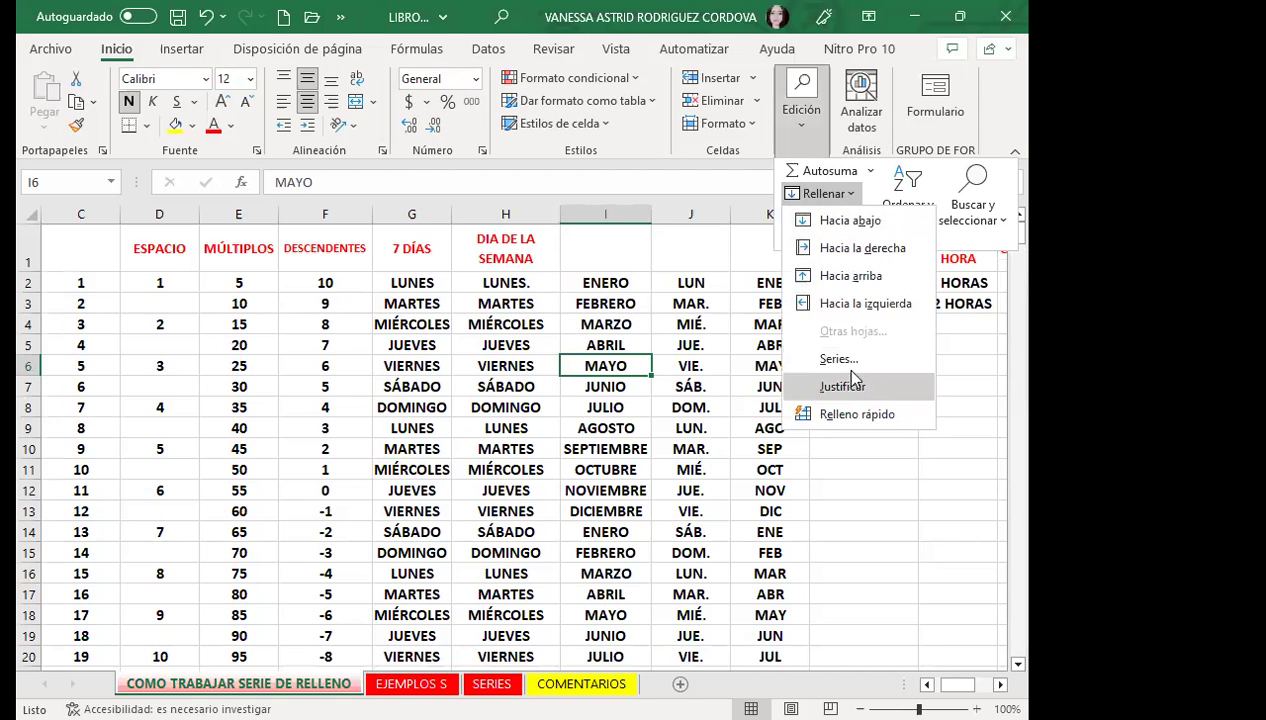
{"action": "left_click", "coordinate": [837, 359]}
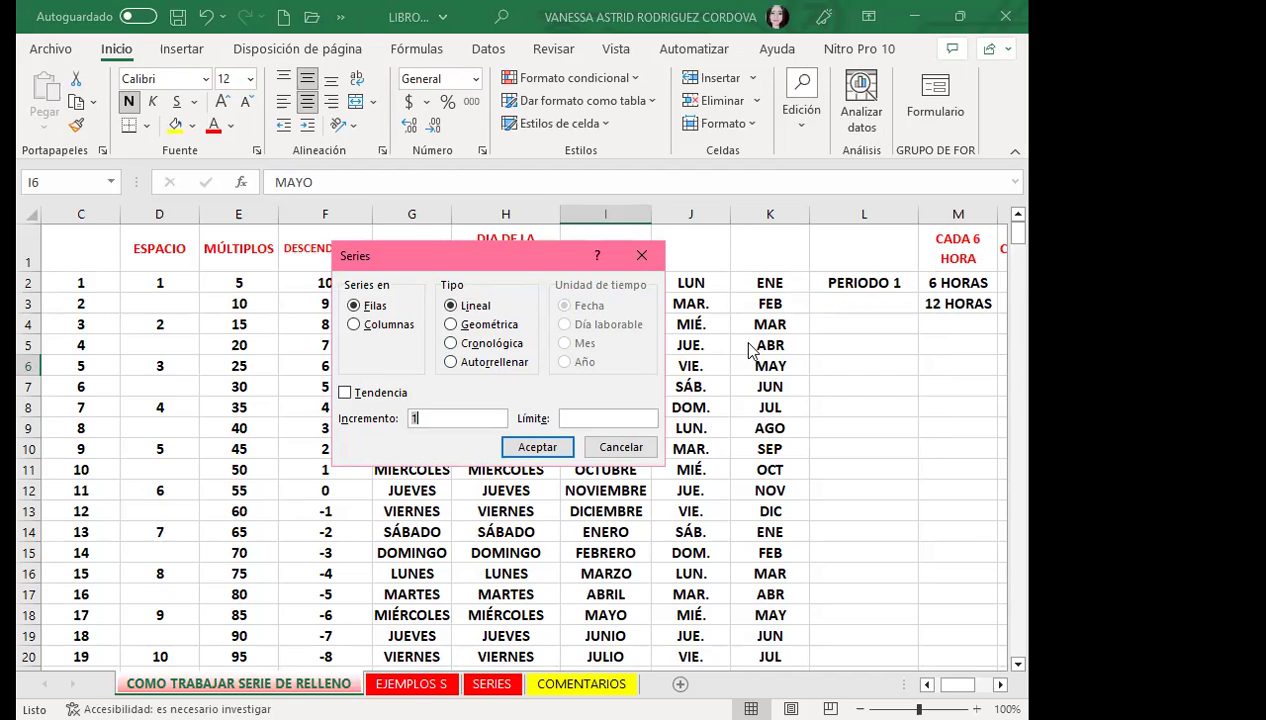
{"action": "left_click", "coordinate": [451, 362]}
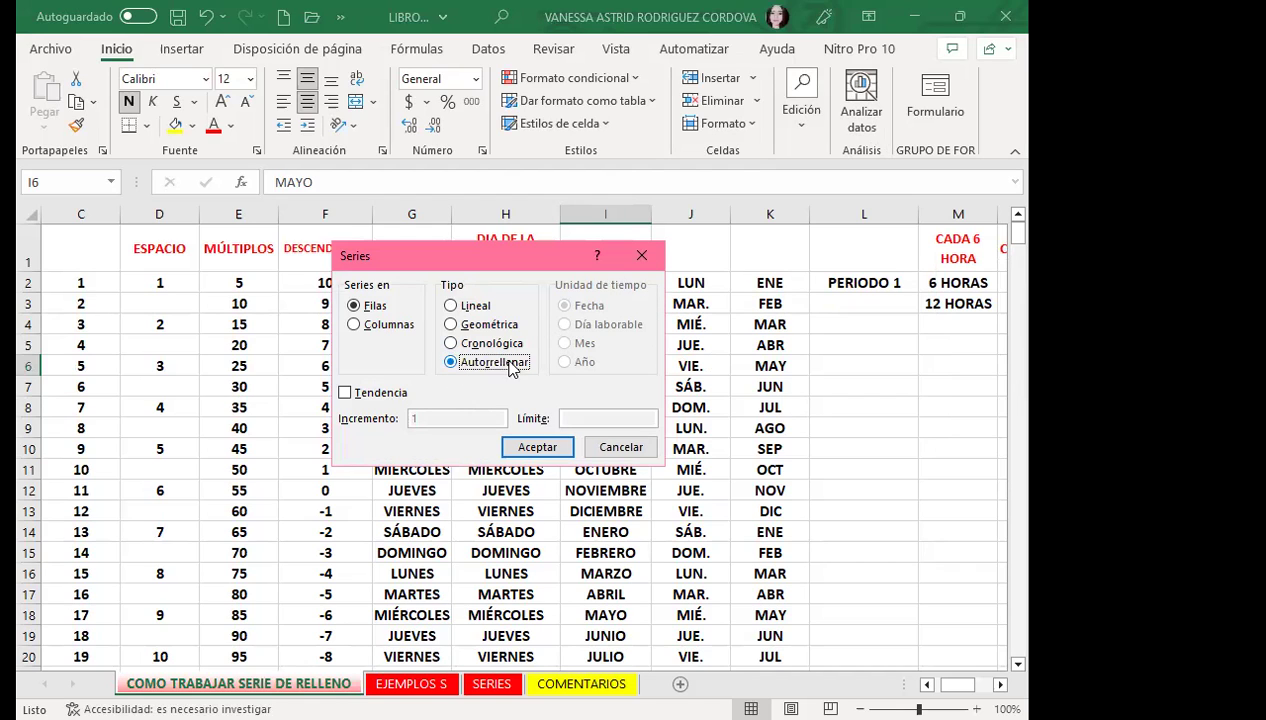
{"action": "left_click", "coordinate": [630, 450]}
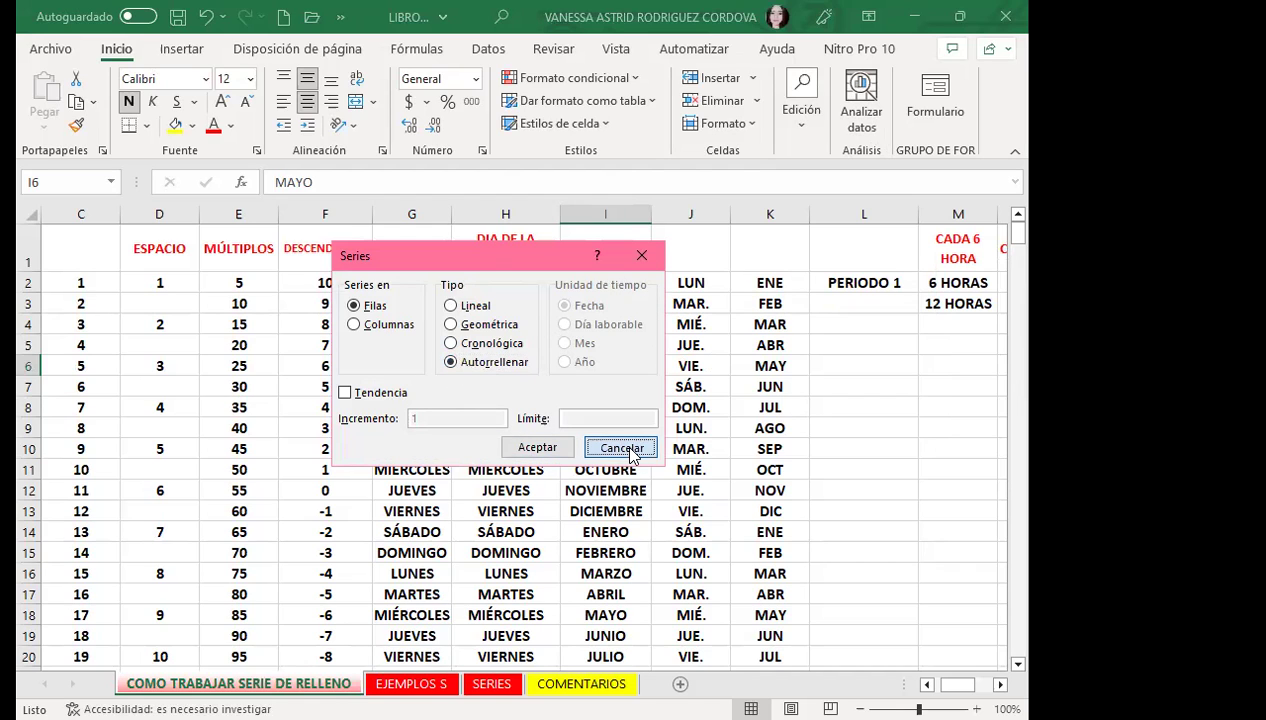
{"action": "left_click", "coordinate": [665, 425]}
{"action": "scroll", "coordinate": [719, 511], "scroll_direction": "down", "scroll_amount": 1}
{"action": "scroll", "coordinate": [720, 530], "scroll_direction": "down", "scroll_amount": 2}
{"action": "scroll", "coordinate": [720, 528], "scroll_direction": "up", "scroll_amount": 1}
{"action": "scroll", "coordinate": [720, 528], "scroll_direction": "up", "scroll_amount": 2}
{"action": "left_click", "coordinate": [690, 366]}
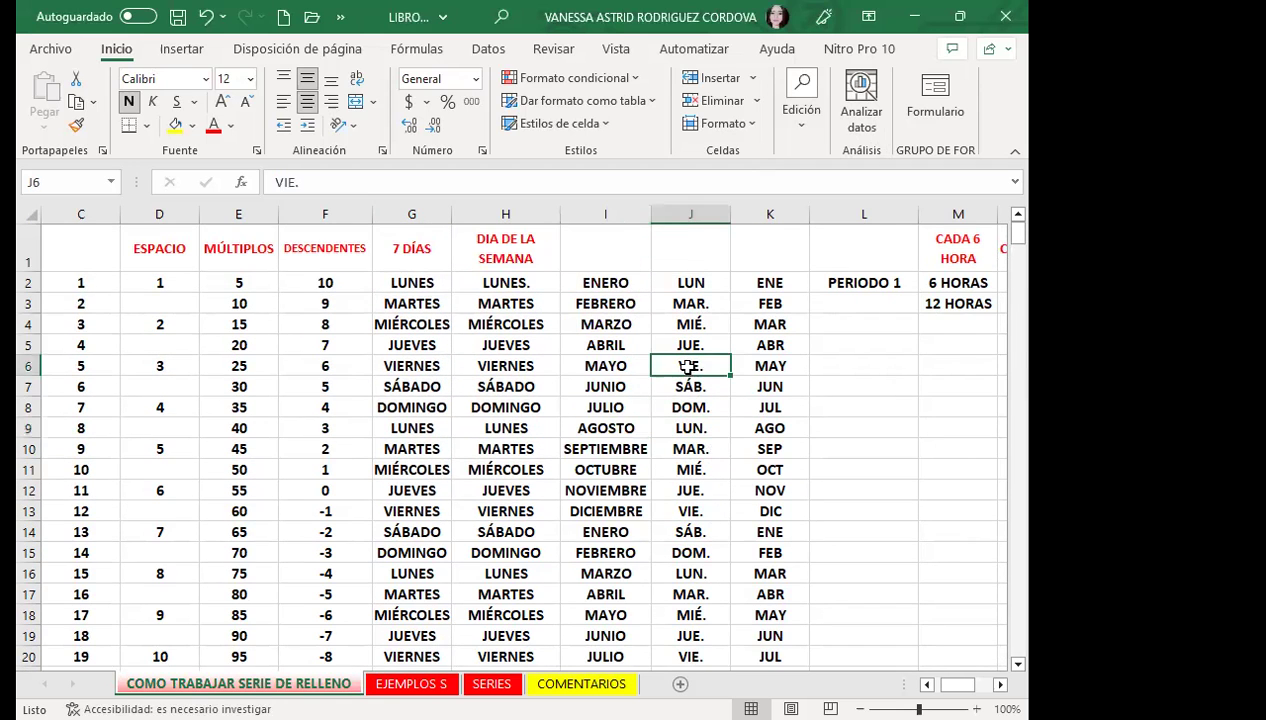
{"action": "scroll", "coordinate": [688, 366], "scroll_direction": "down", "scroll_amount": 1}
{"action": "scroll", "coordinate": [684, 480], "scroll_direction": "down", "scroll_amount": 2}
{"action": "left_click", "coordinate": [700, 458]}
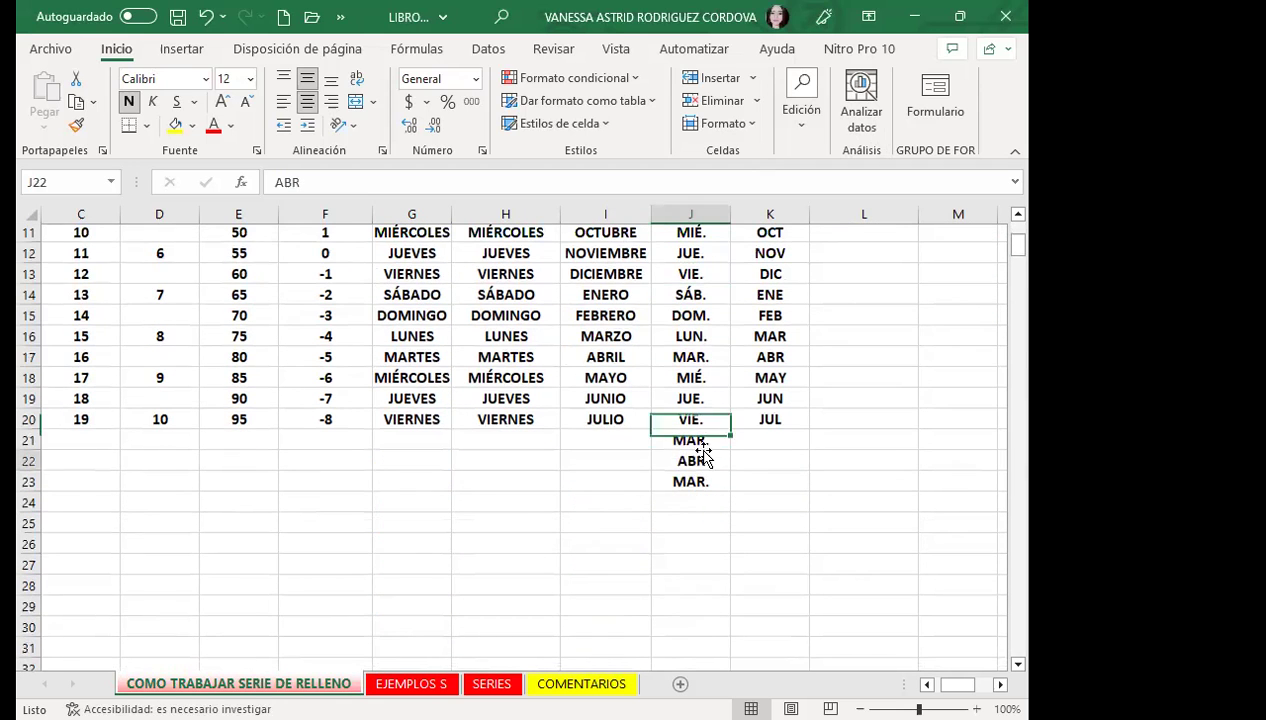
{"action": "scroll", "coordinate": [703, 456], "scroll_direction": "up", "scroll_amount": 4}
{"action": "left_click", "coordinate": [480, 340]}
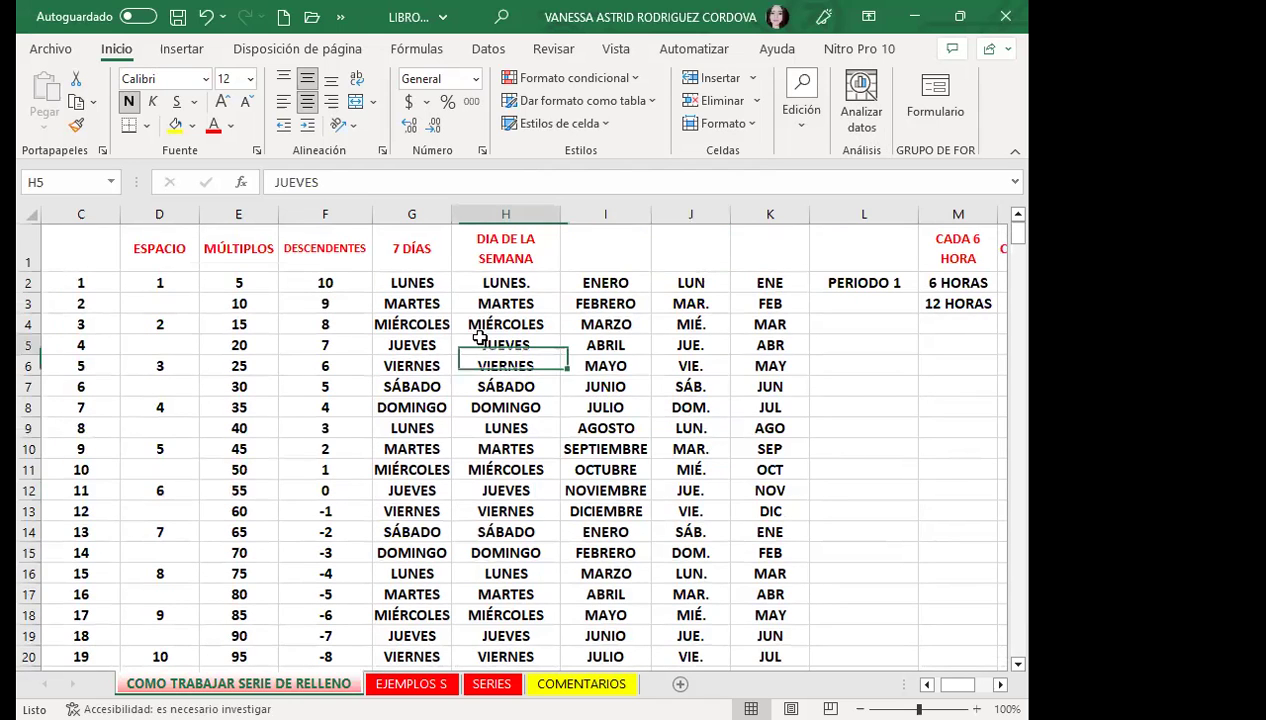
Step: Select H2:H8, the seven weekdays LUNES. through DOMINGO
{"action": "left_click_drag", "start_coordinate": [473, 284], "coordinate": [462, 407]}
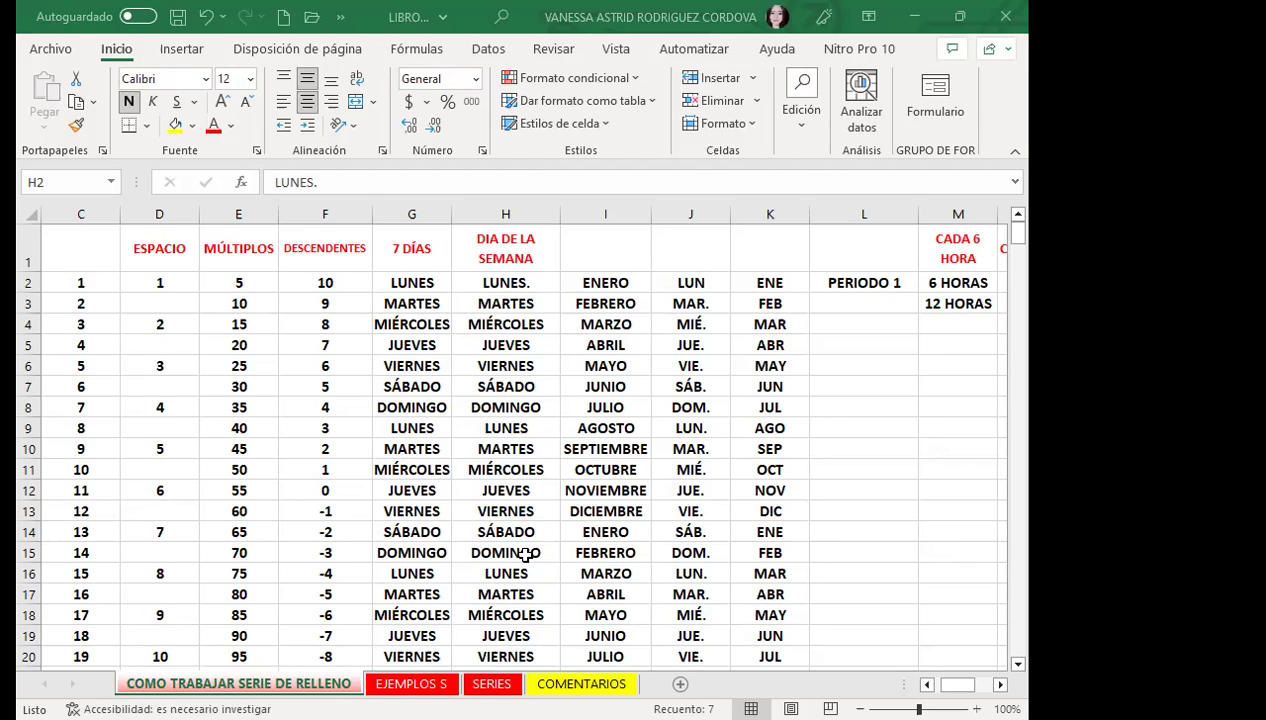
Step: Open the Rellenar fill options from Edición and close them without choosing anything
{"action": "left_click", "coordinate": [769, 345]}
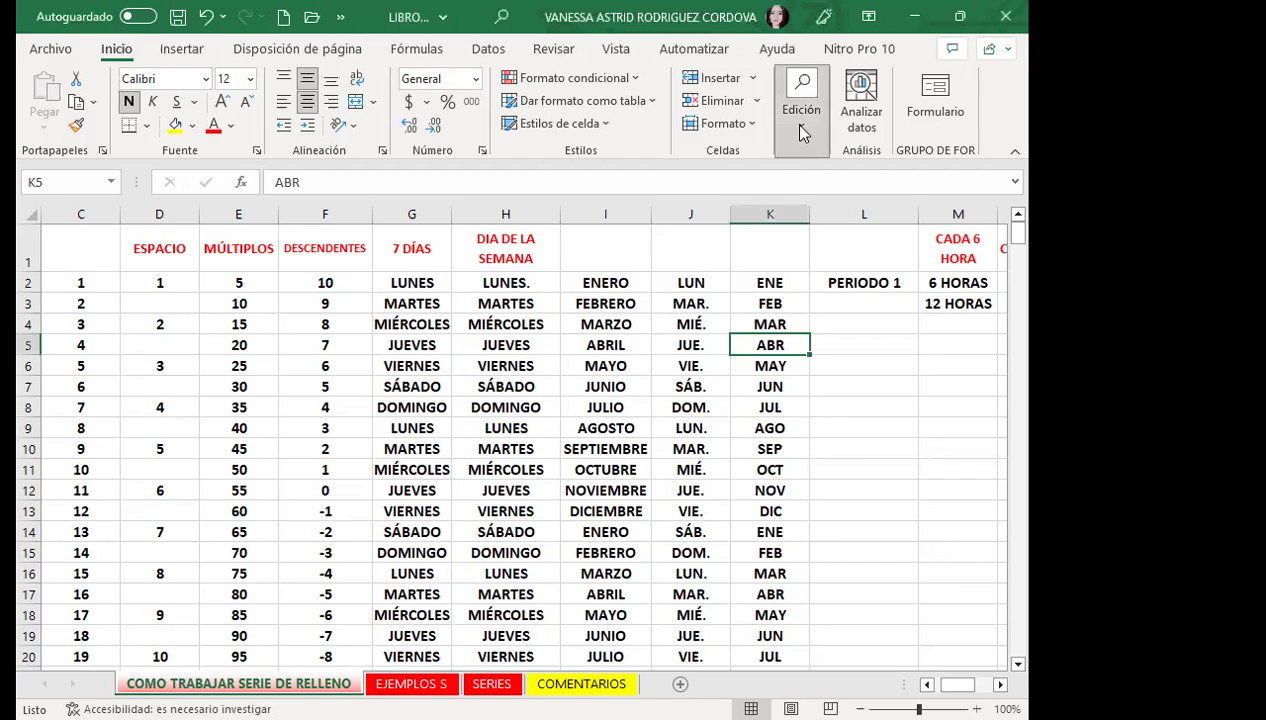
{"action": "left_click", "coordinate": [800, 128]}
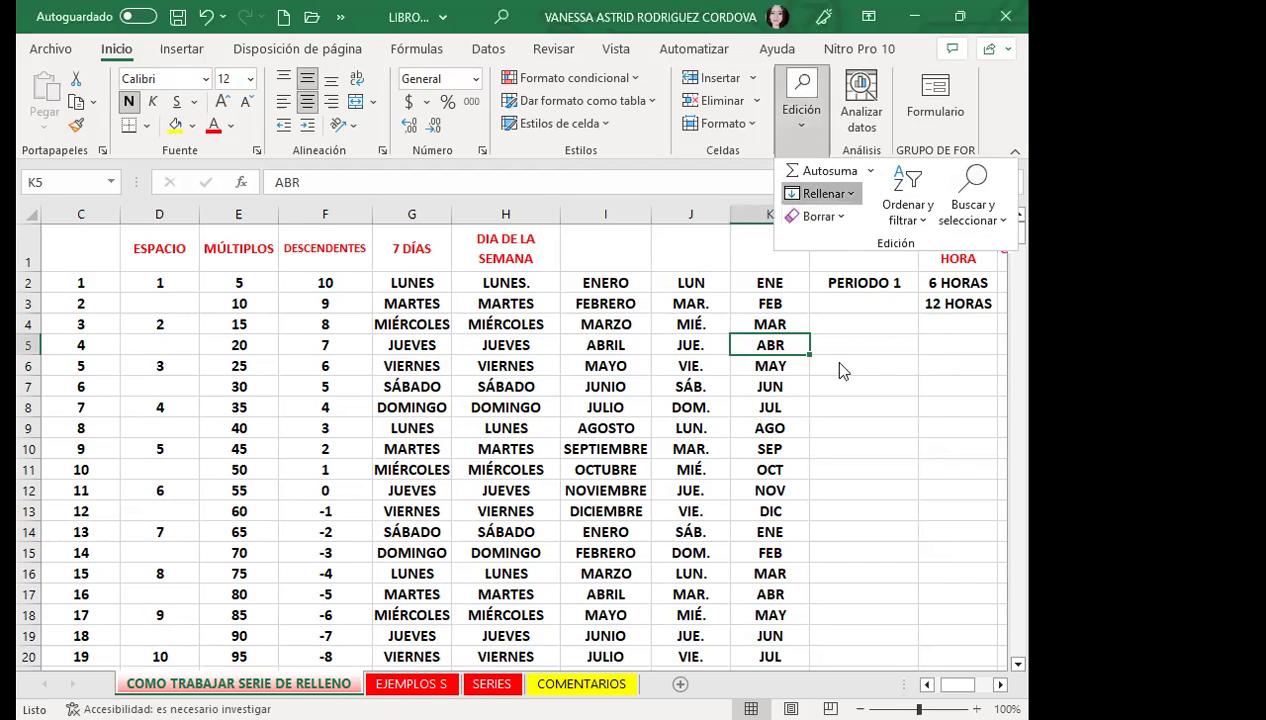
{"action": "left_click", "coordinate": [836, 195]}
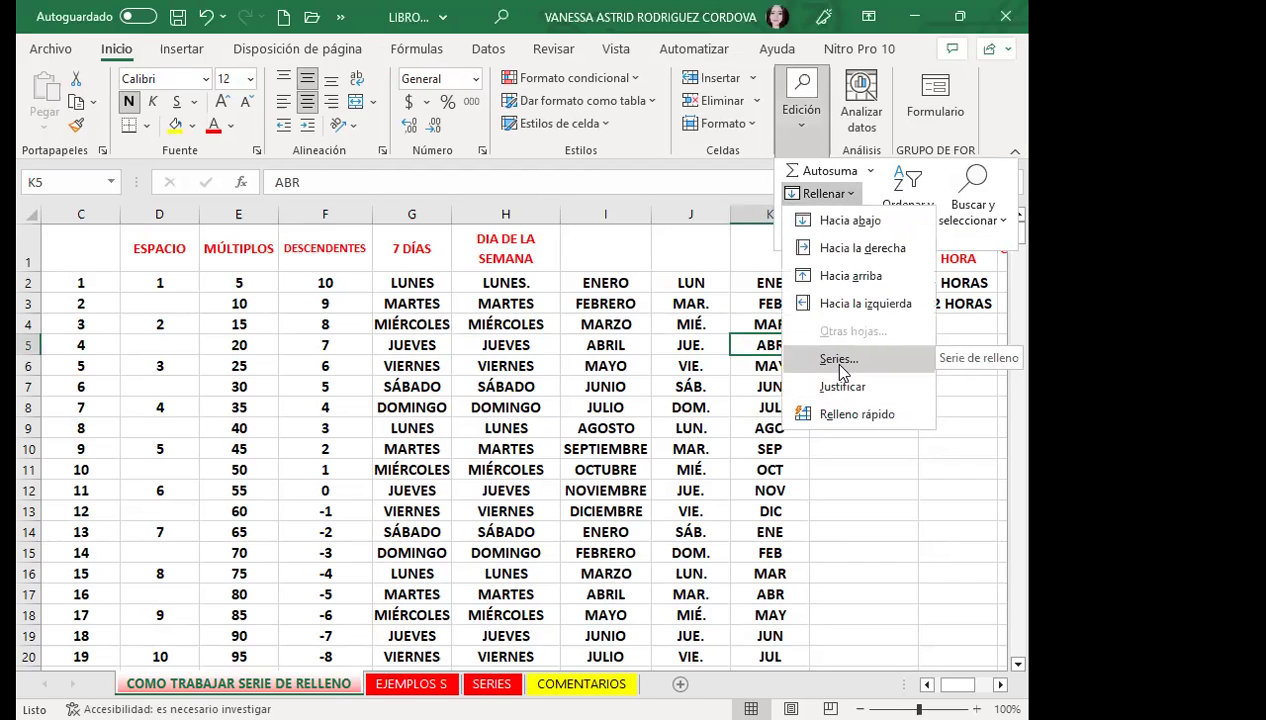
{"action": "left_click", "coordinate": [592, 296]}
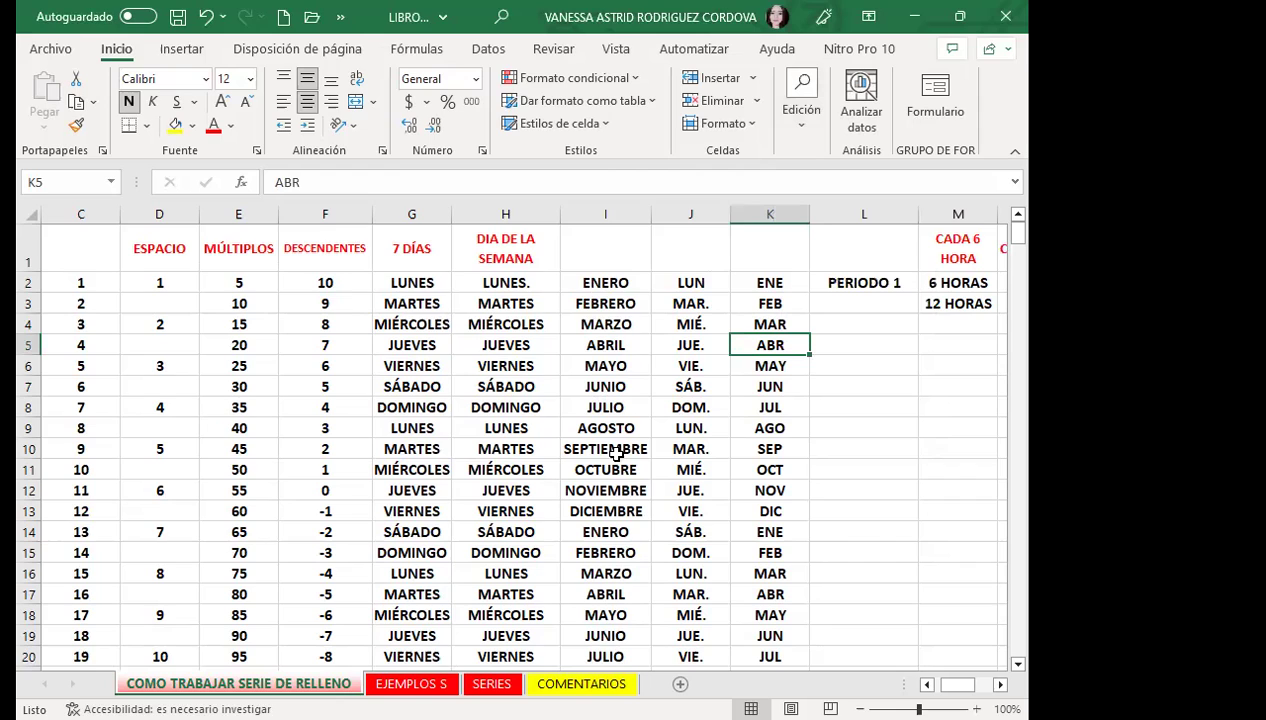
{"action": "left_click", "coordinate": [792, 127]}
{"action": "left_click", "coordinate": [657, 418]}
Step: Scroll right to the hour and date series columns and select PERIODO 1 in L2
{"action": "left_click", "coordinate": [1000, 684]}
{"action": "left_click", "coordinate": [1000, 684]}
{"action": "left_click", "coordinate": [1000, 684]}
{"action": "left_click", "coordinate": [1000, 684]}
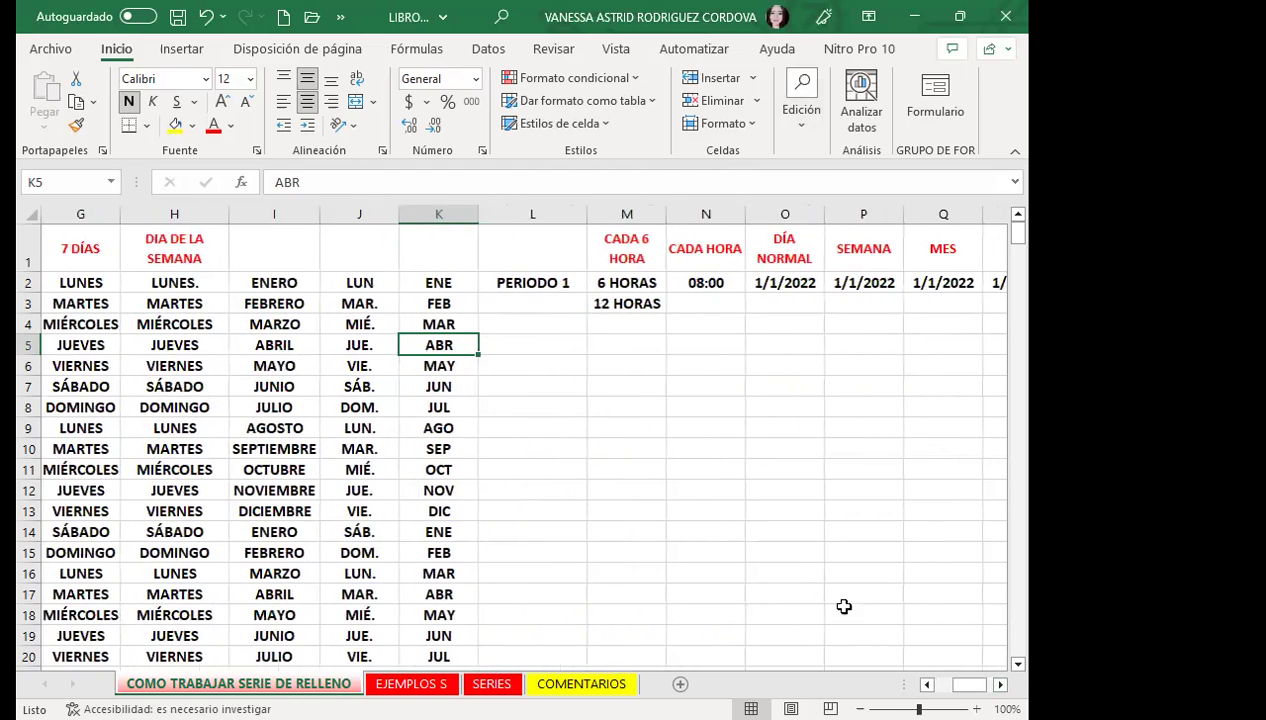
{"action": "left_click", "coordinate": [1000, 684]}
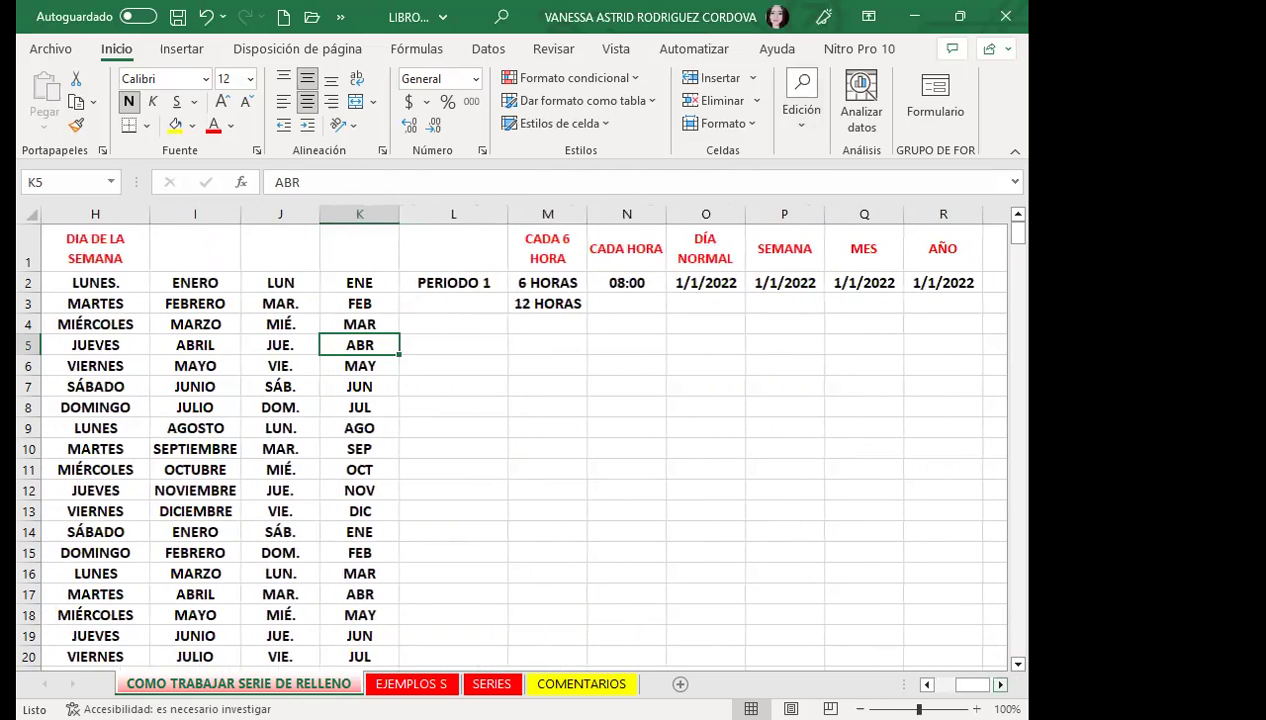
{"action": "left_click", "coordinate": [1000, 684]}
{"action": "left_click", "coordinate": [1000, 684]}
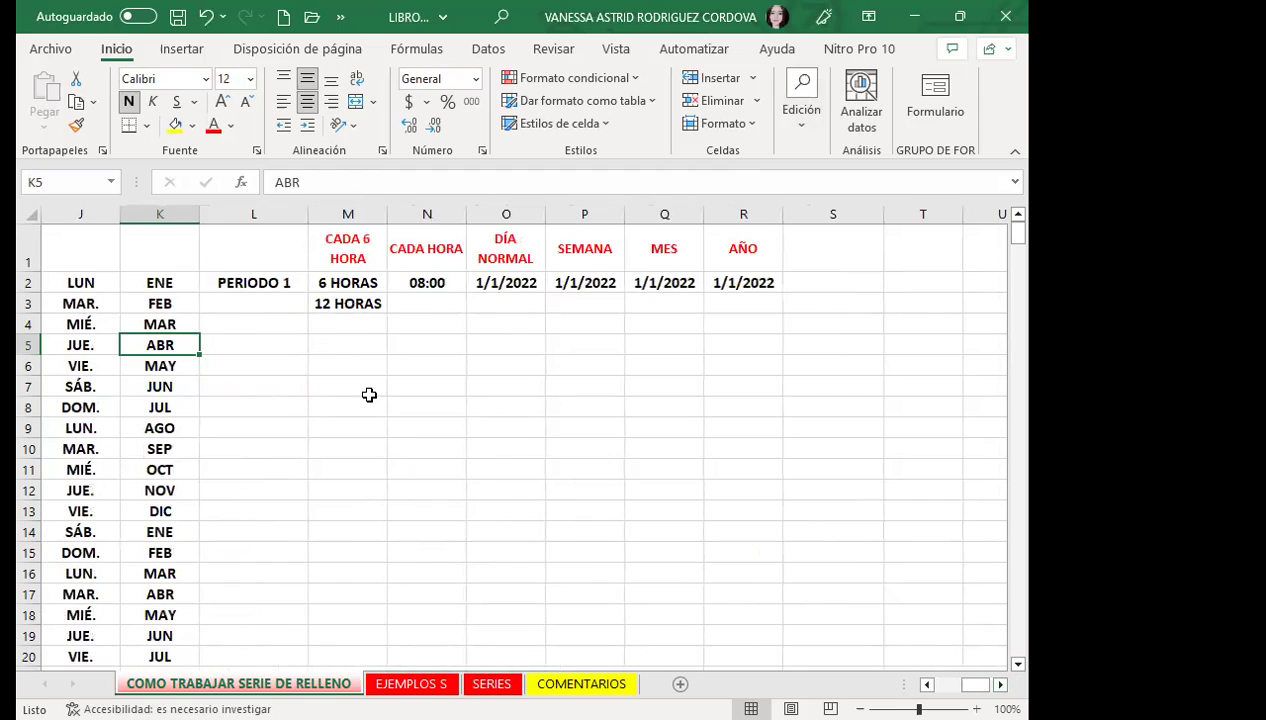
{"action": "left_click_drag", "start_coordinate": [275, 400], "coordinate": [275, 388]}
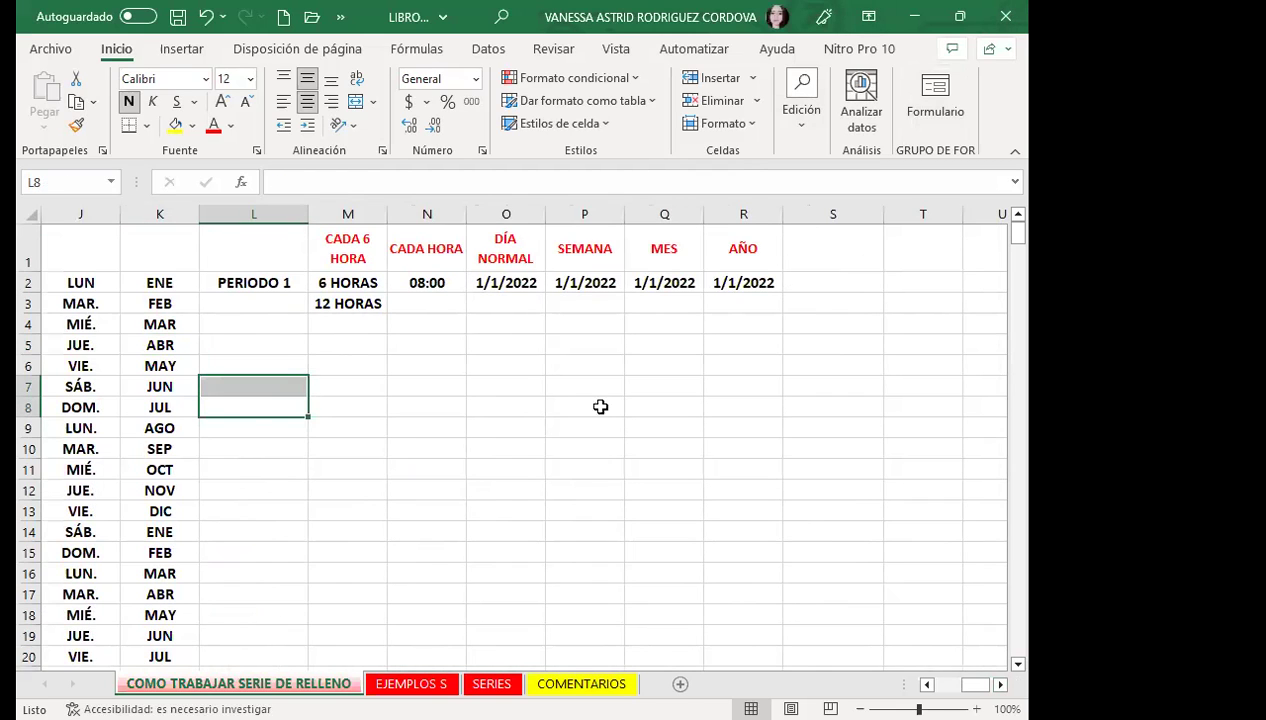
{"action": "left_click", "coordinate": [254, 407]}
{"action": "left_click", "coordinate": [238, 280]}
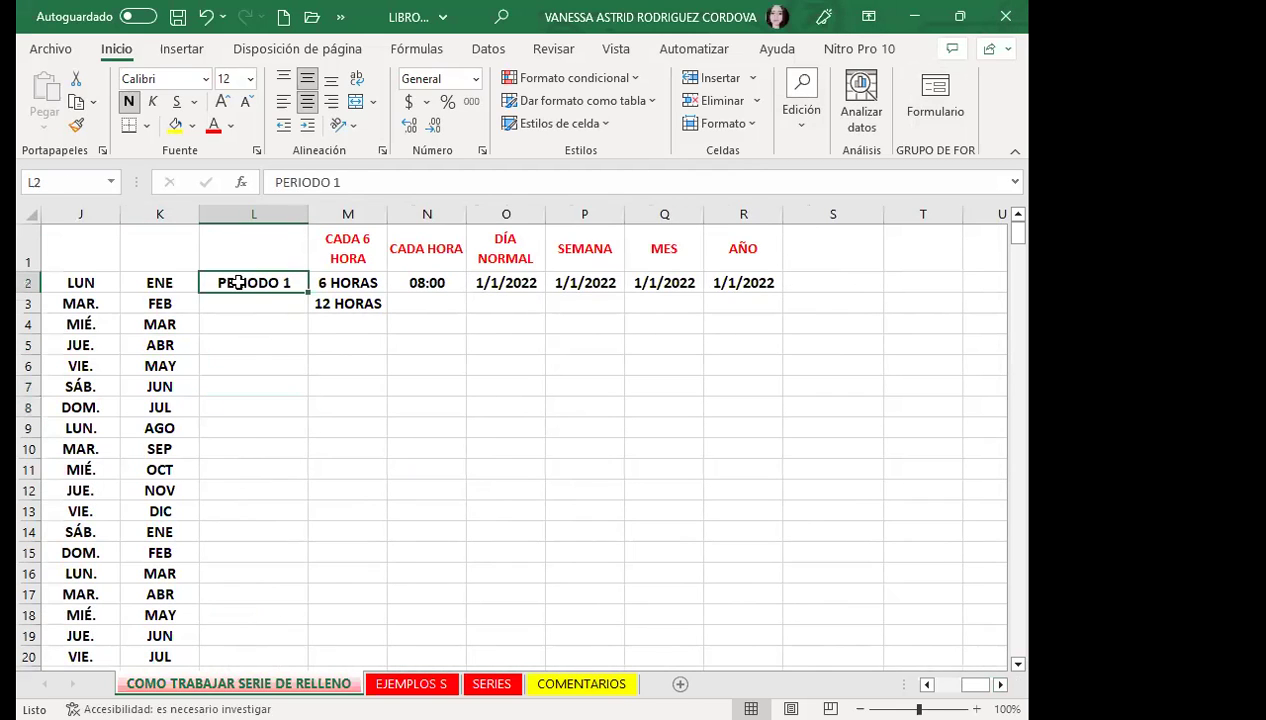
Step: Compare the cells below PERIODO 1 with the values 1 and 2 in B2:B3, then return to L2
{"action": "left_click", "coordinate": [266, 340]}
{"action": "left_click", "coordinate": [223, 283]}
{"action": "left_click", "coordinate": [249, 300]}
{"action": "left_click_drag", "start_coordinate": [975, 684], "coordinate": [950, 684]}
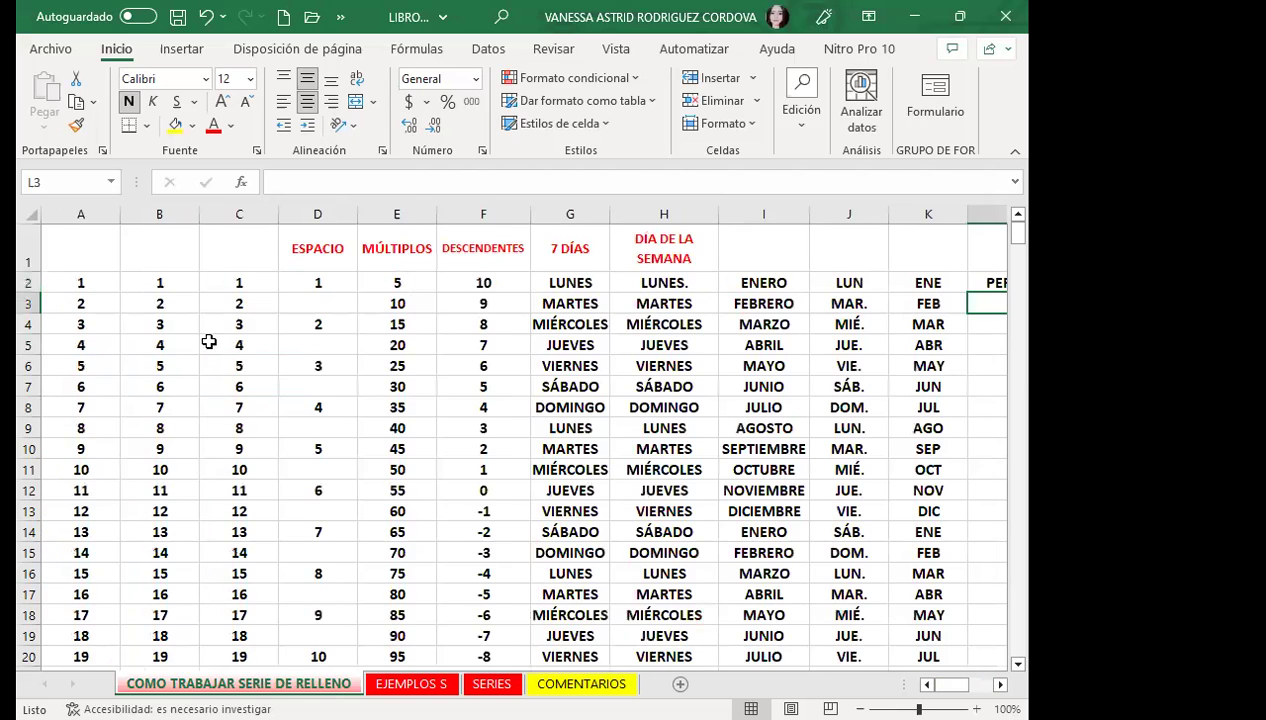
{"action": "left_click", "coordinate": [182, 302]}
{"action": "left_click", "coordinate": [175, 287]}
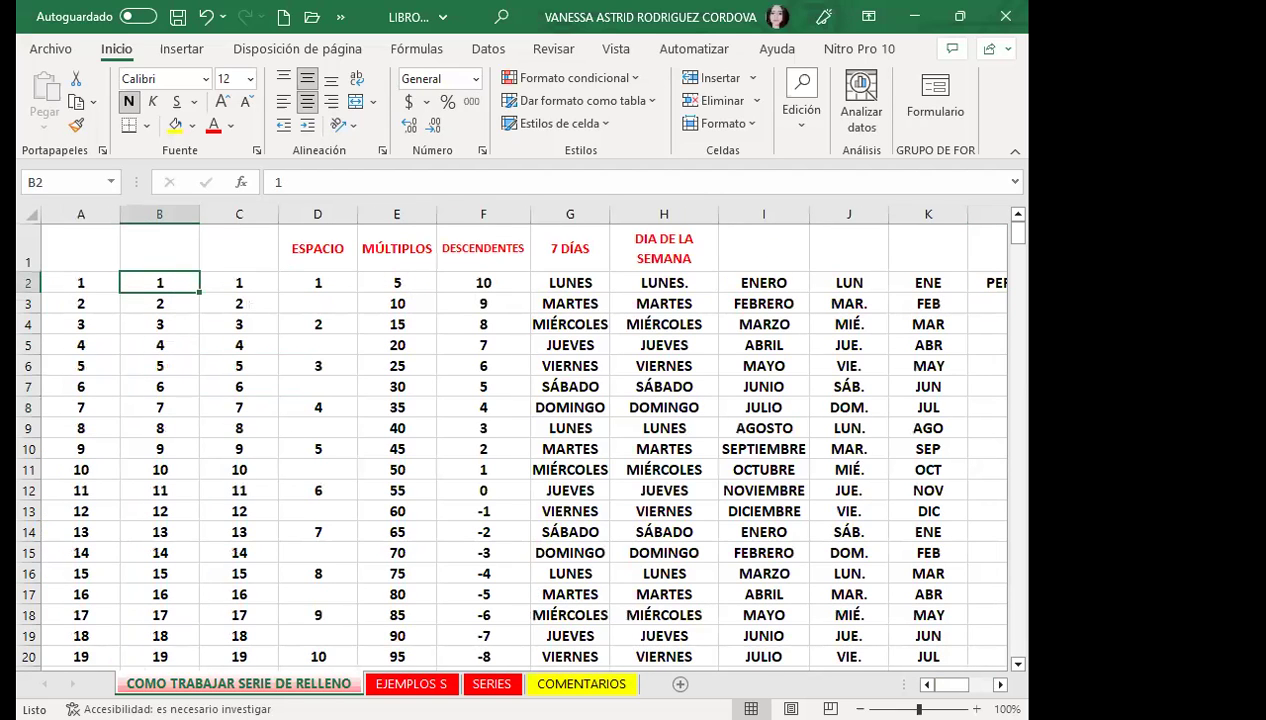
{"action": "left_click_drag", "start_coordinate": [950, 684], "coordinate": [973, 684]}
{"action": "left_click", "coordinate": [376, 285]}
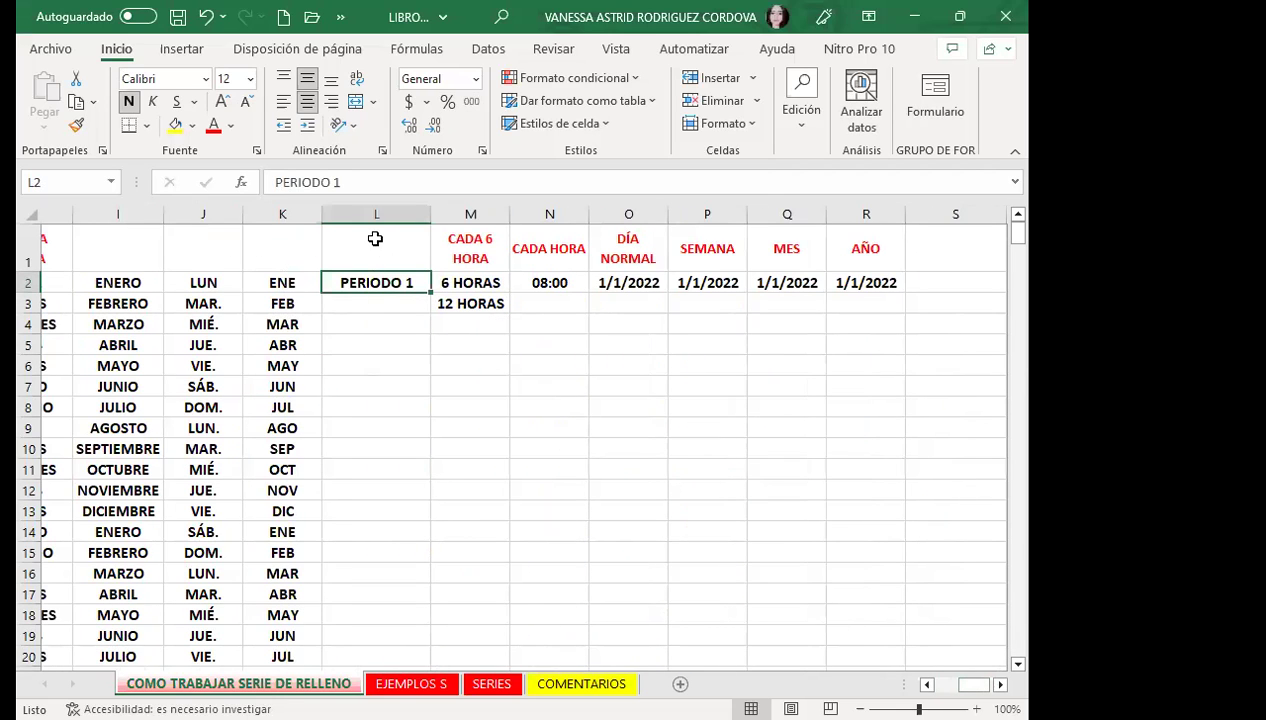
{"action": "left_click", "coordinate": [376, 237]}
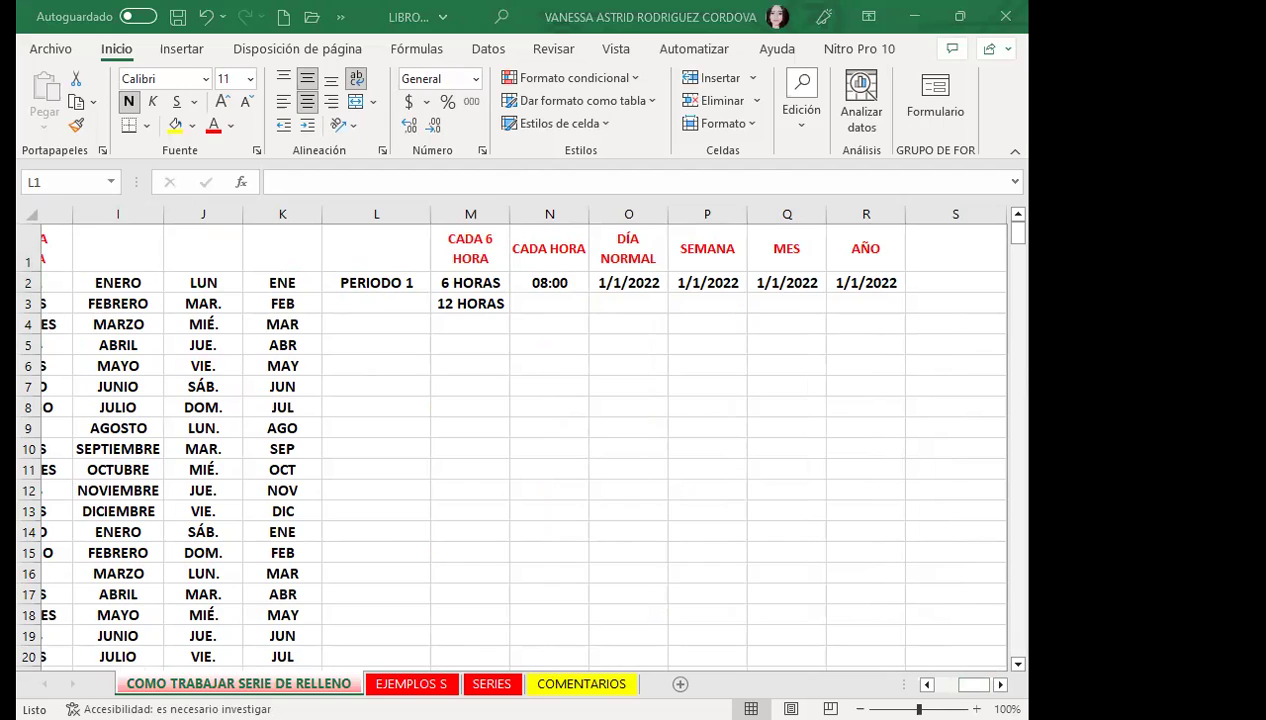
{"action": "left_click", "coordinate": [383, 283]}
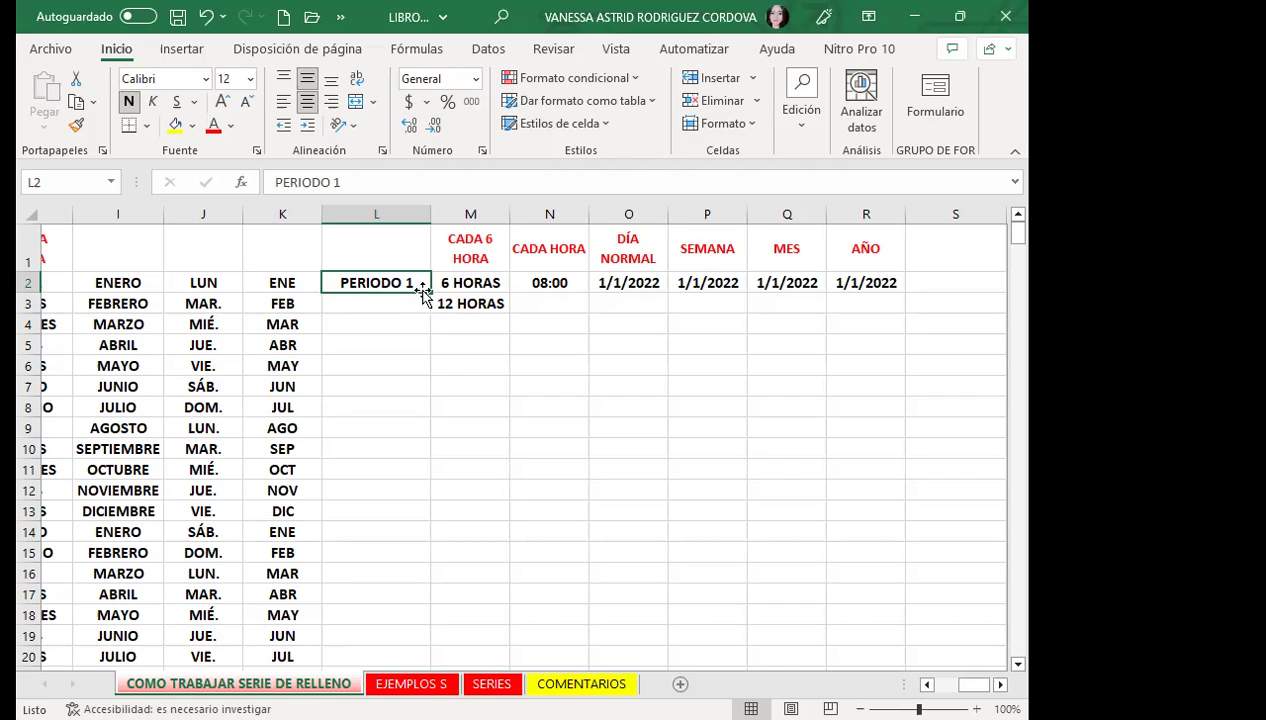
Step: Auto-fill PERIODO 1 down, reaching PERIODO 22, and check the MAR. value in J23
{"action": "double_click", "coordinate": [430, 292]}
{"action": "scroll", "coordinate": [396, 554], "scroll_direction": "down", "scroll_amount": 2}
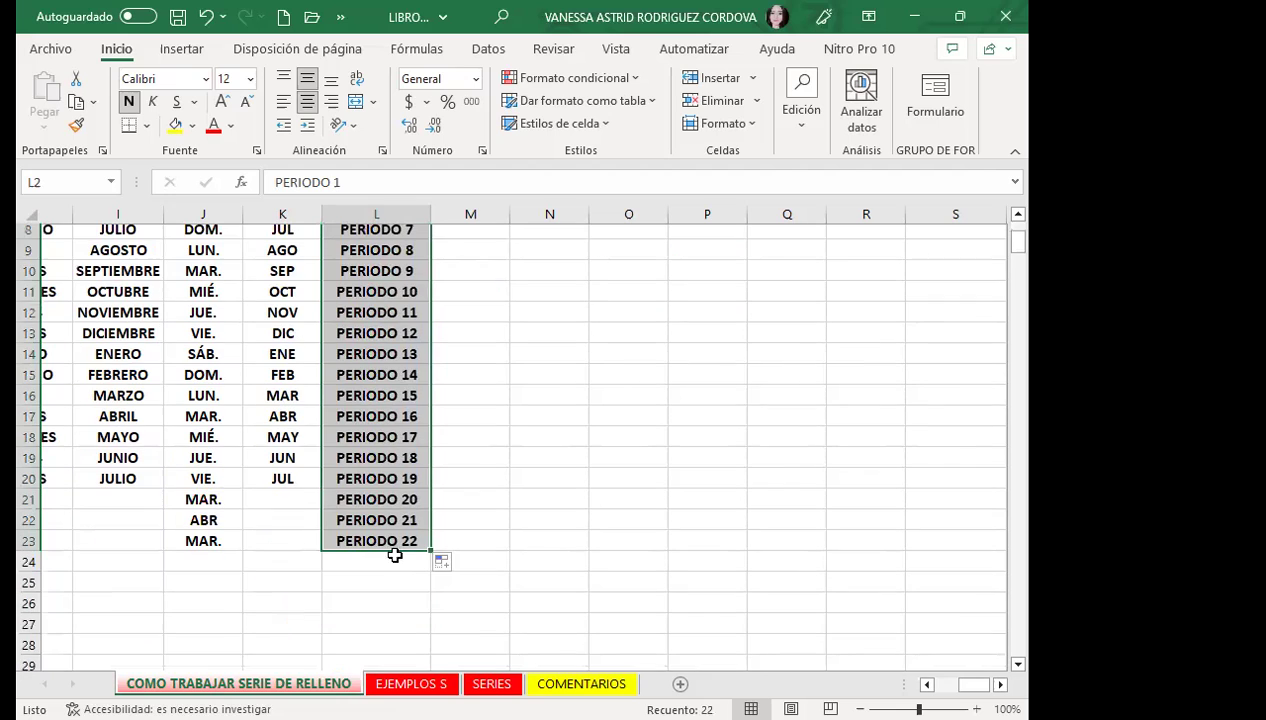
{"action": "left_click", "coordinate": [396, 541]}
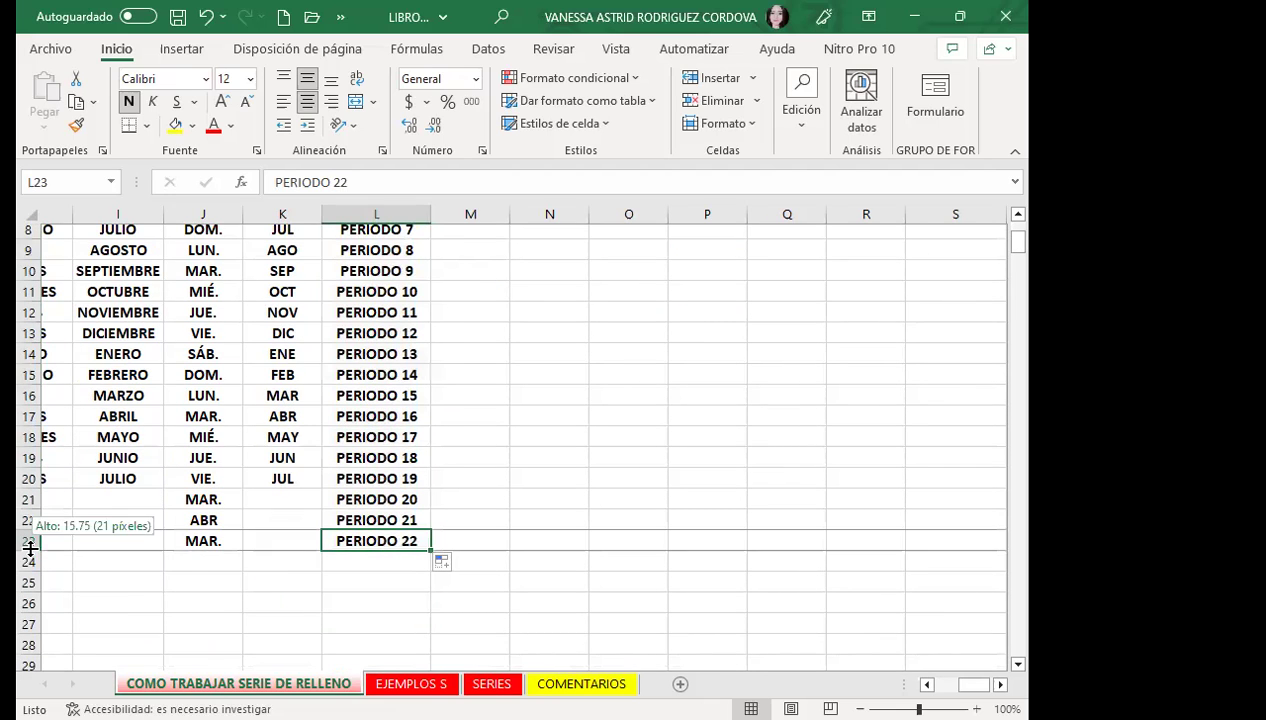
{"action": "left_click", "coordinate": [212, 540]}
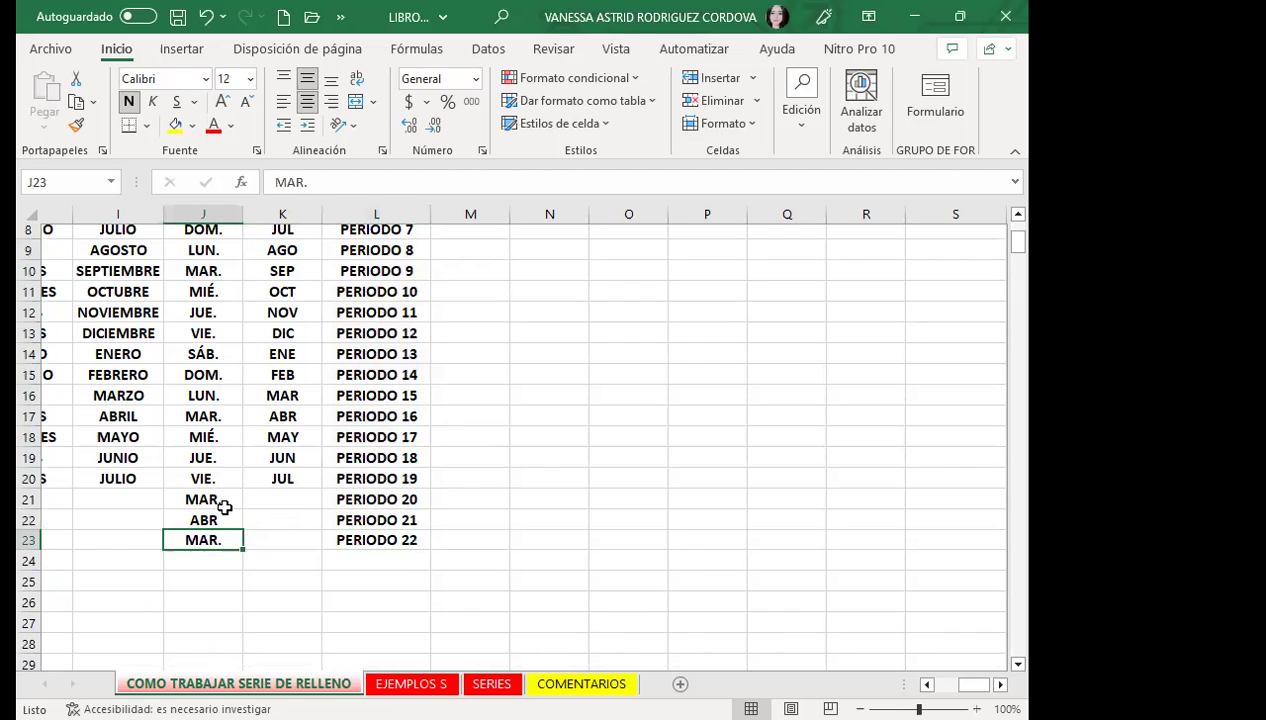
{"action": "scroll", "coordinate": [398, 540], "scroll_direction": "up", "scroll_amount": 3}
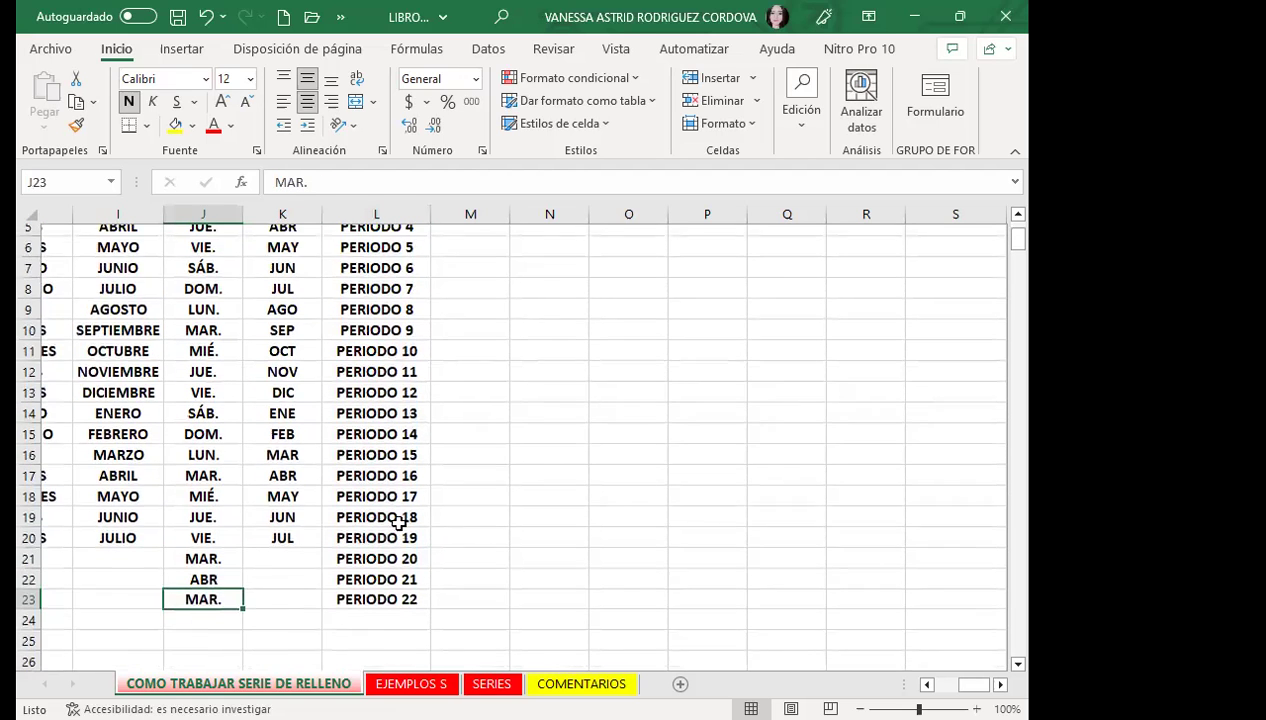
{"action": "scroll", "coordinate": [353, 557], "scroll_direction": "down", "scroll_amount": 3}
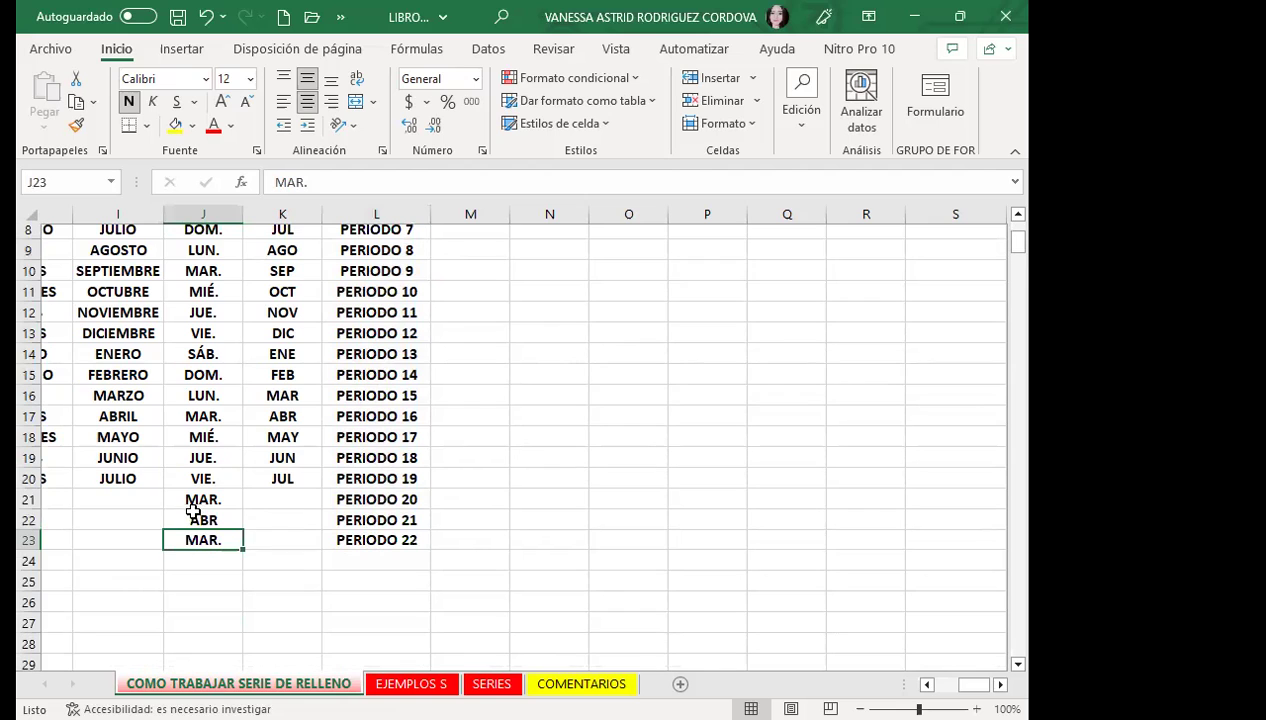
Step: Select the overflow cells J21:J23 and L21:L23, then check PERIODO 1 and PERIODO 4
{"action": "left_click_drag", "start_coordinate": [203, 502], "coordinate": [203, 546]}
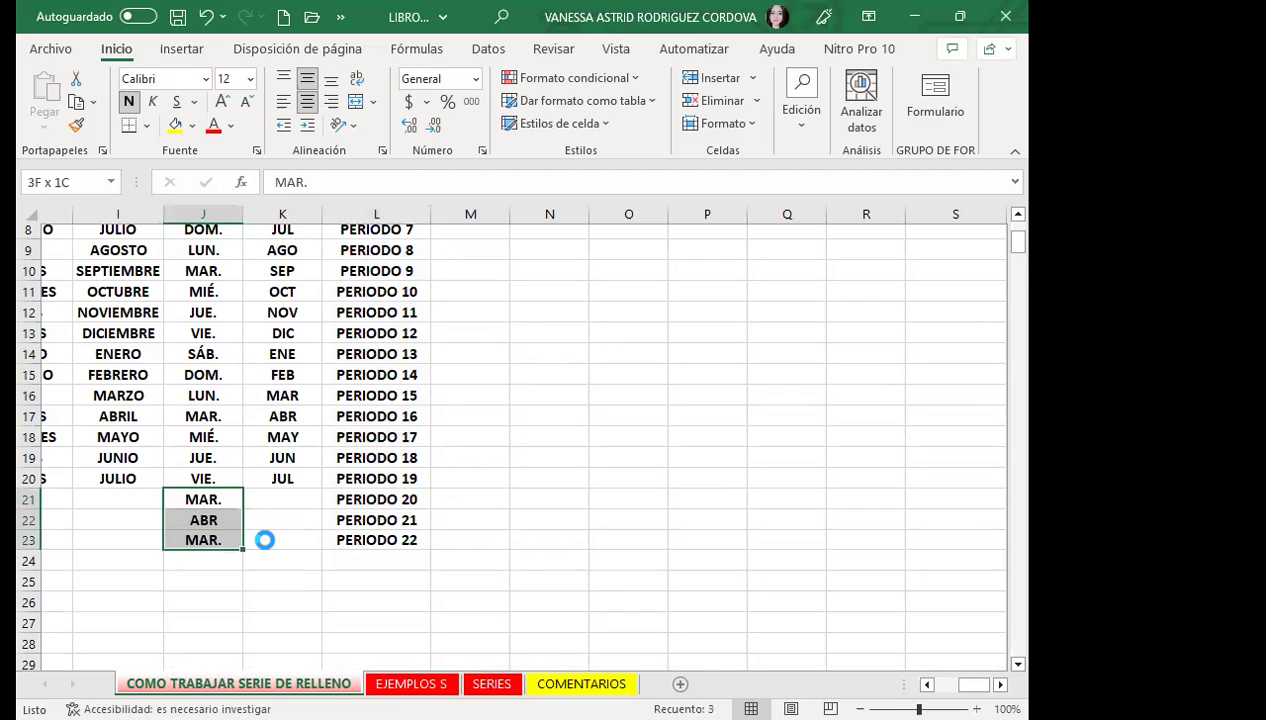
{"action": "left_click_drag", "start_coordinate": [340, 500], "coordinate": [340, 540]}
{"action": "scroll", "coordinate": [365, 427], "scroll_direction": "up", "scroll_amount": 3}
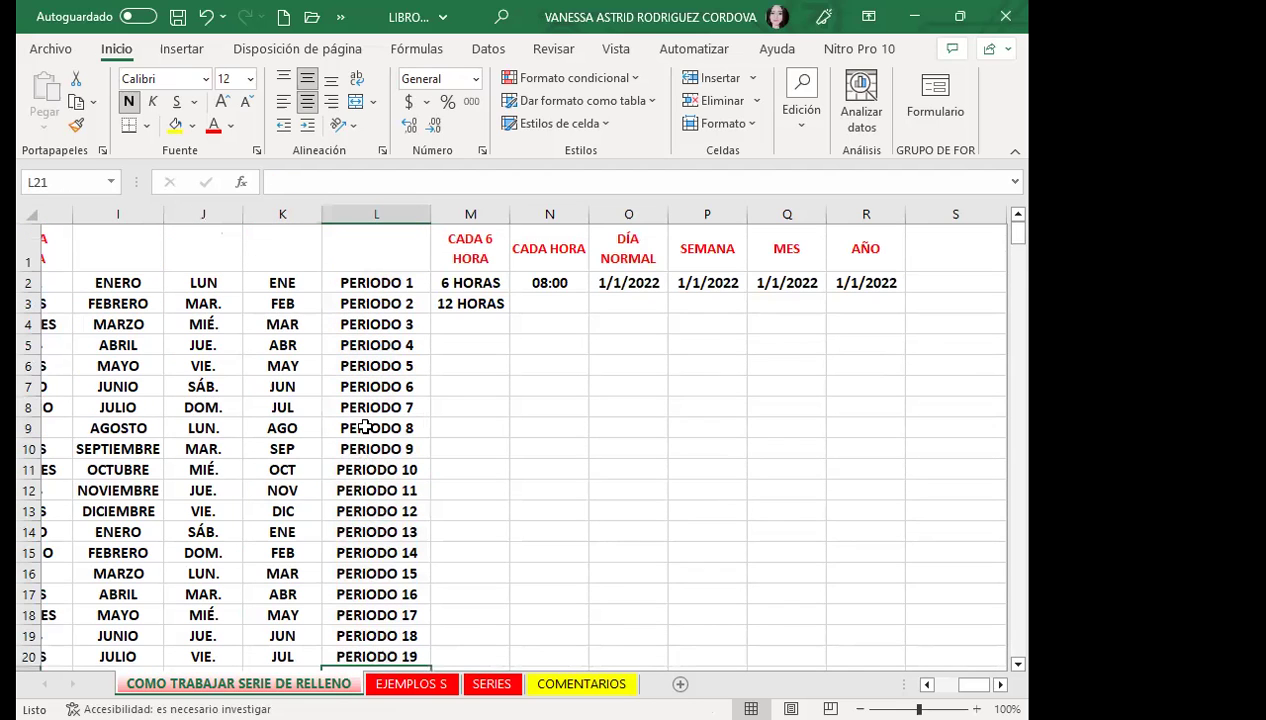
{"action": "left_click", "coordinate": [357, 282]}
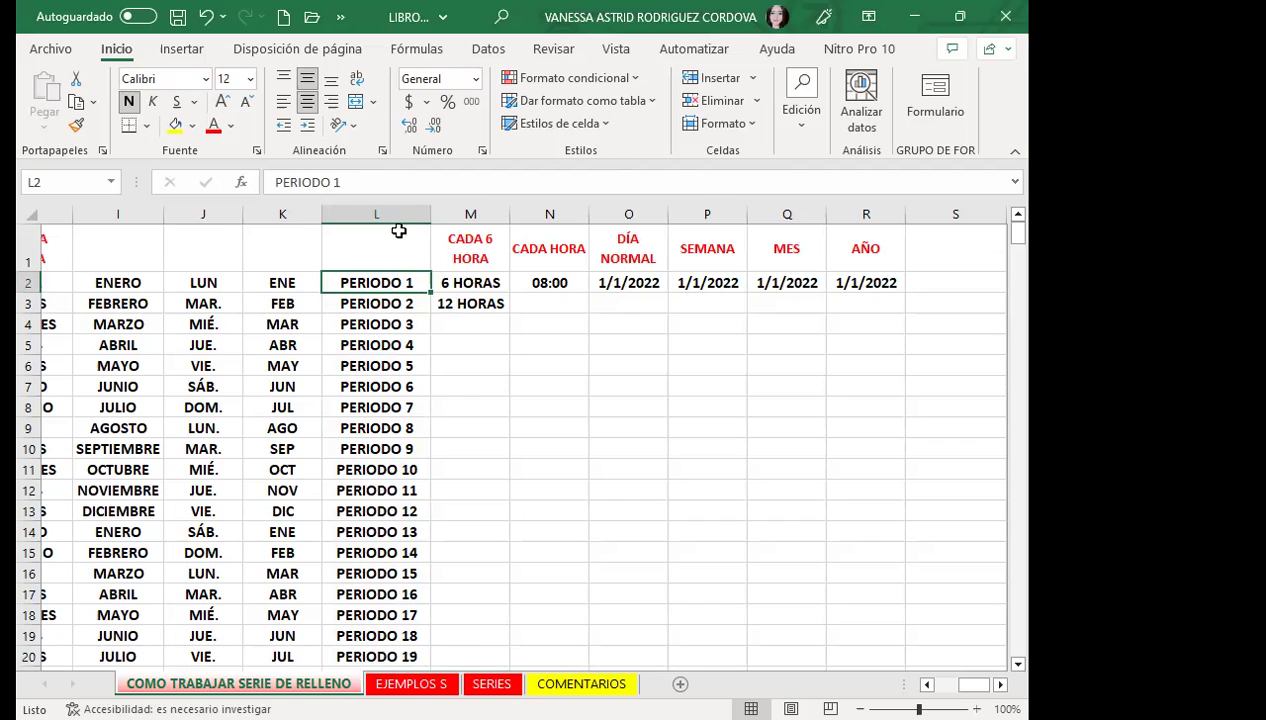
{"action": "left_click", "coordinate": [393, 335]}
{"action": "left_click", "coordinate": [372, 287]}
Step: Confirm the PERIODO series now ends at PERIODO 19 in row 20
{"action": "scroll", "coordinate": [385, 540], "scroll_direction": "down", "scroll_amount": 2}
{"action": "left_click", "coordinate": [360, 537]}
{"action": "scroll", "coordinate": [378, 500], "scroll_direction": "up", "scroll_amount": 2}
{"action": "left_click", "coordinate": [393, 324]}
{"action": "left_click", "coordinate": [399, 277]}
{"action": "scroll", "coordinate": [368, 585], "scroll_direction": "down", "scroll_amount": 2}
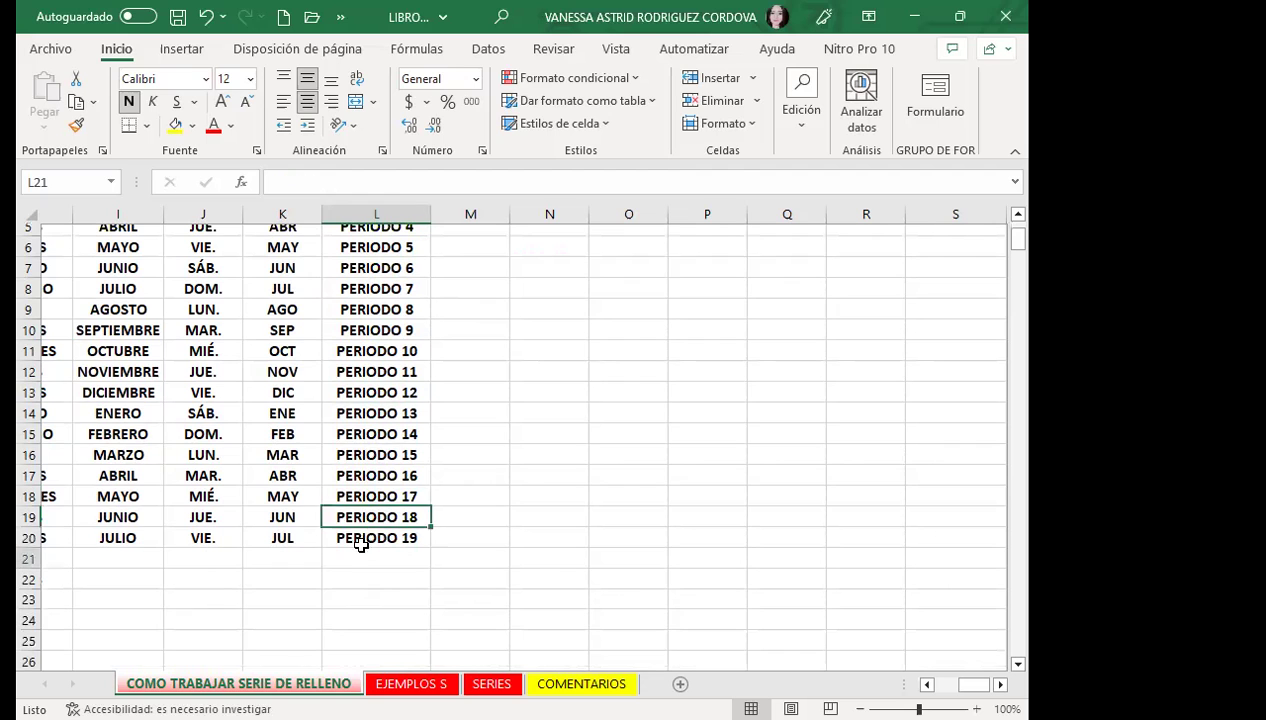
{"action": "left_click_drag", "start_coordinate": [365, 558], "coordinate": [362, 538]}
{"action": "left_click", "coordinate": [329, 543]}
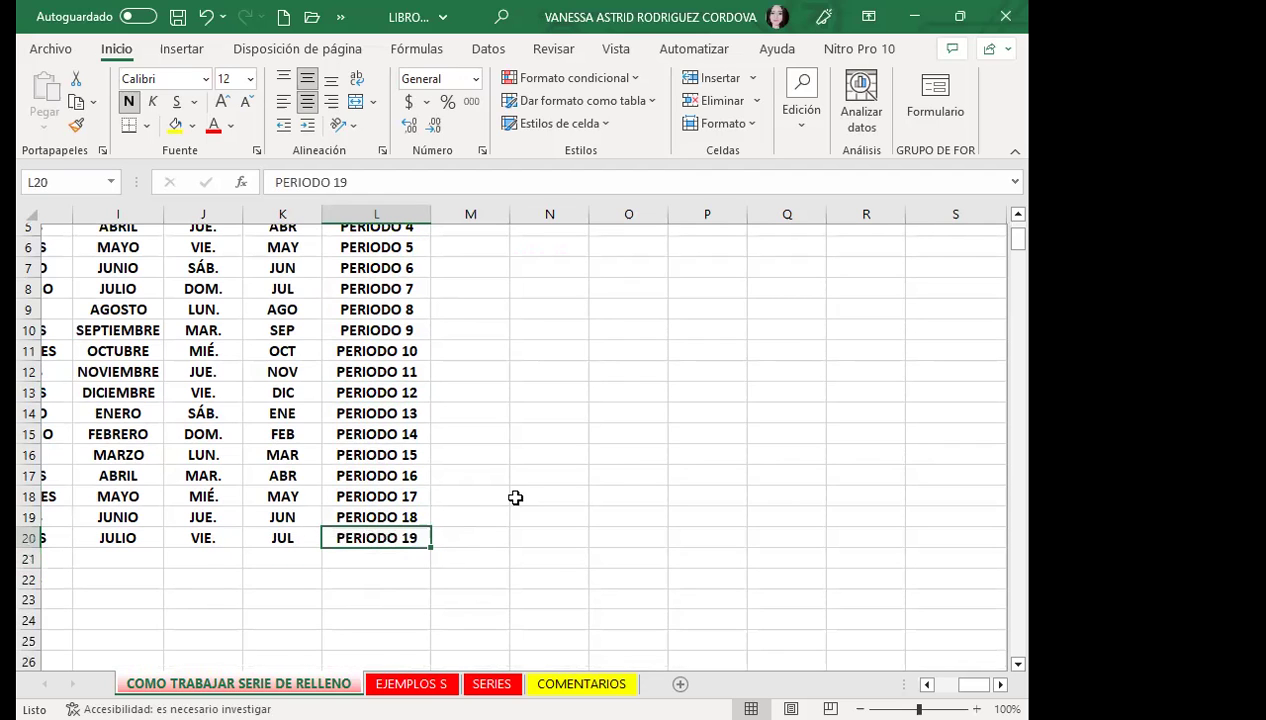
{"action": "scroll", "coordinate": [404, 475], "scroll_direction": "up", "scroll_amount": 2}
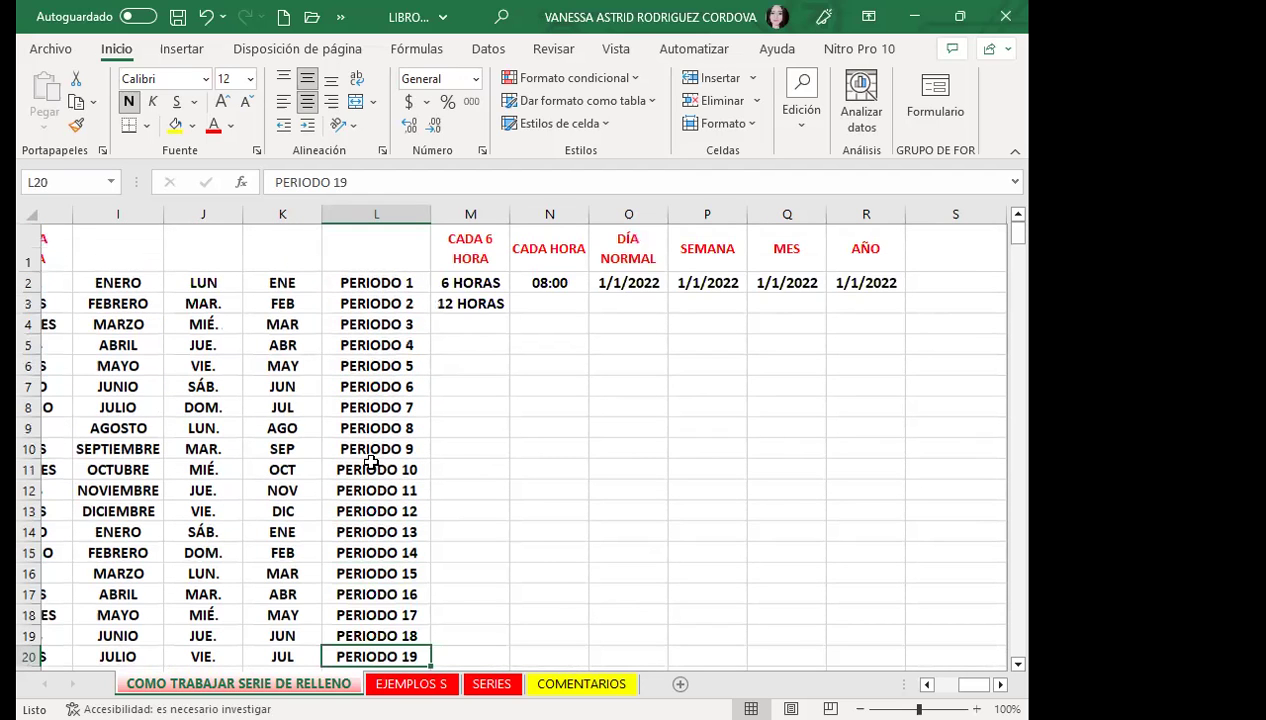
{"action": "left_click", "coordinate": [475, 306]}
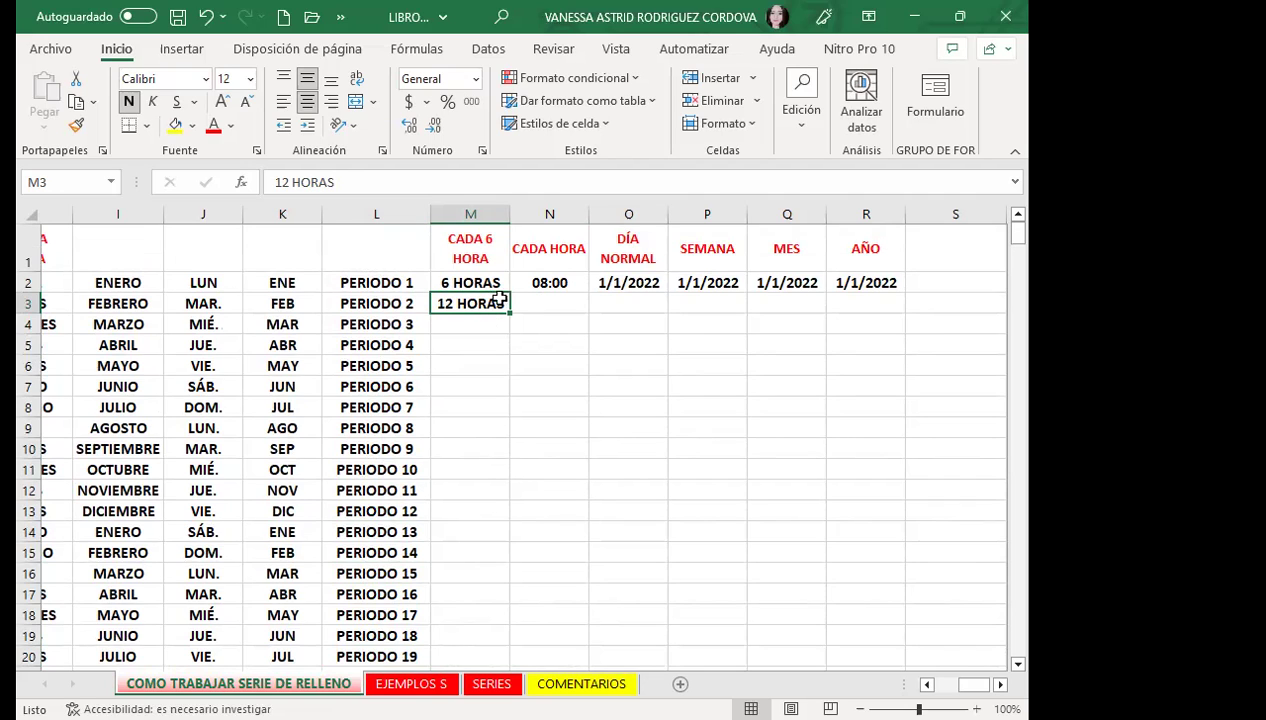
Step: Select 6 HORAS and 12 HORAS in M2:M3 and auto-fill the 6-hour series down to M20
{"action": "left_click", "coordinate": [480, 363]}
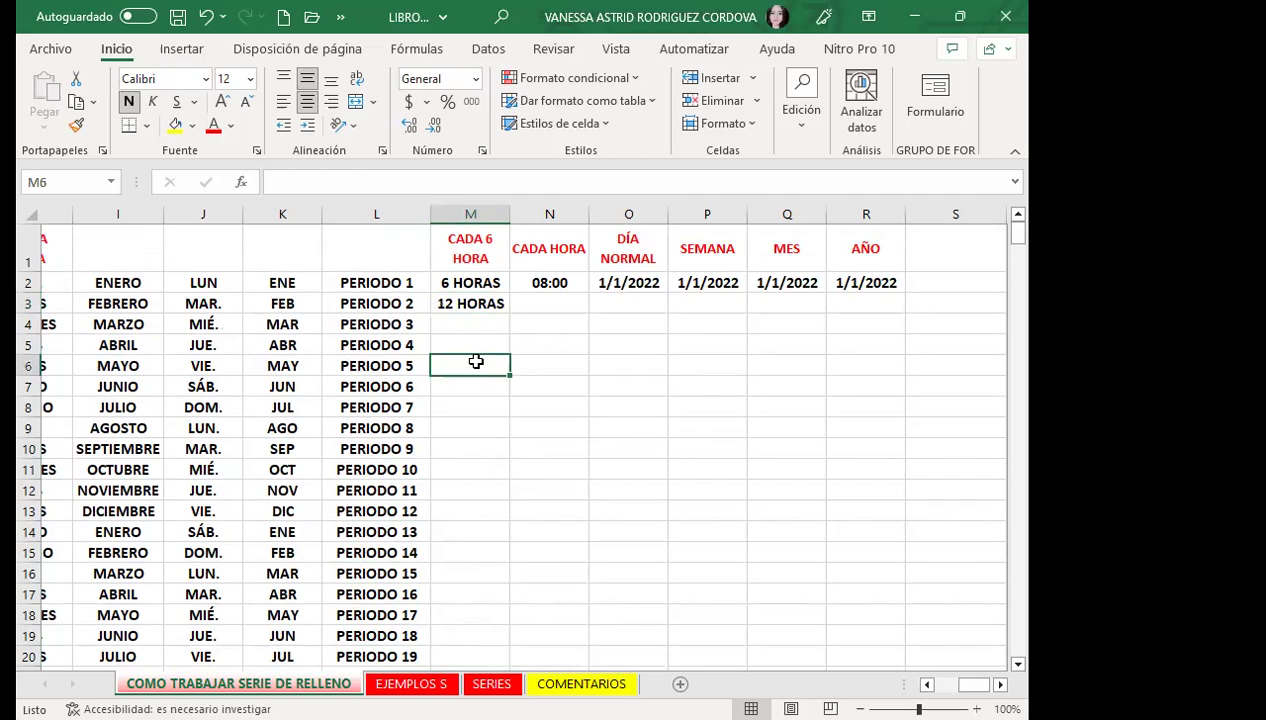
{"action": "left_click", "coordinate": [497, 282]}
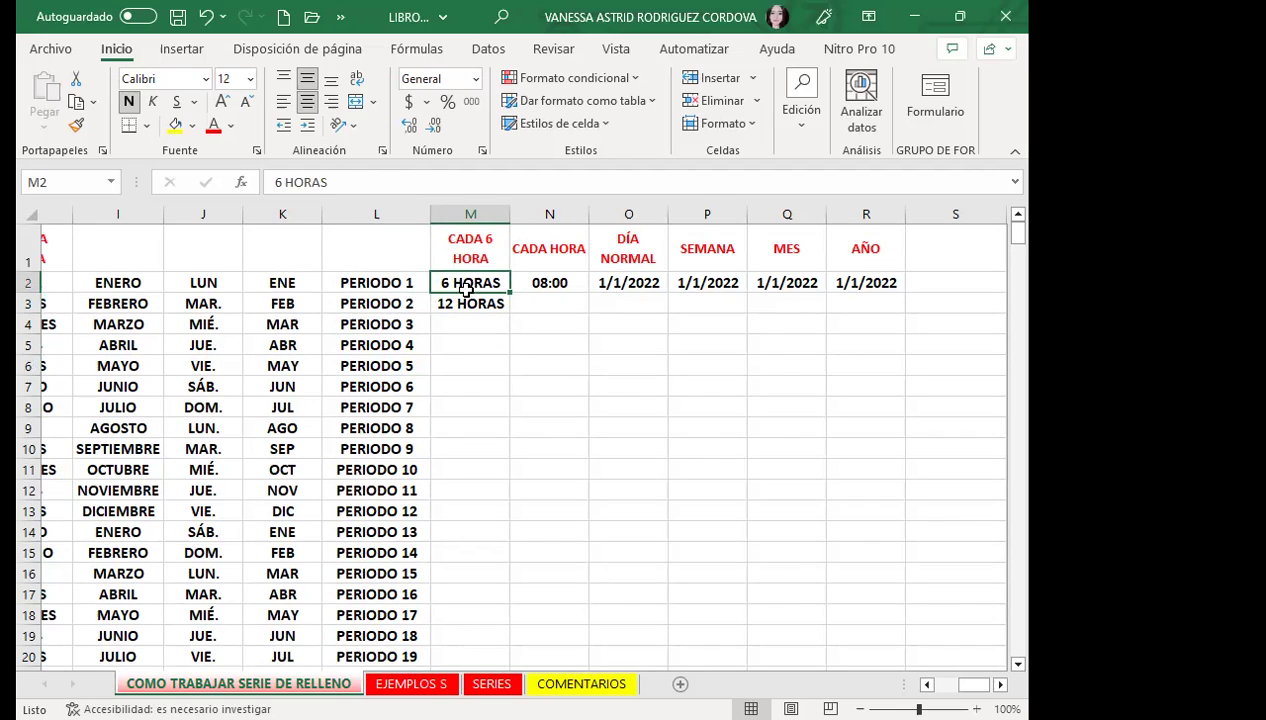
{"action": "left_click_drag", "start_coordinate": [463, 283], "coordinate": [463, 304]}
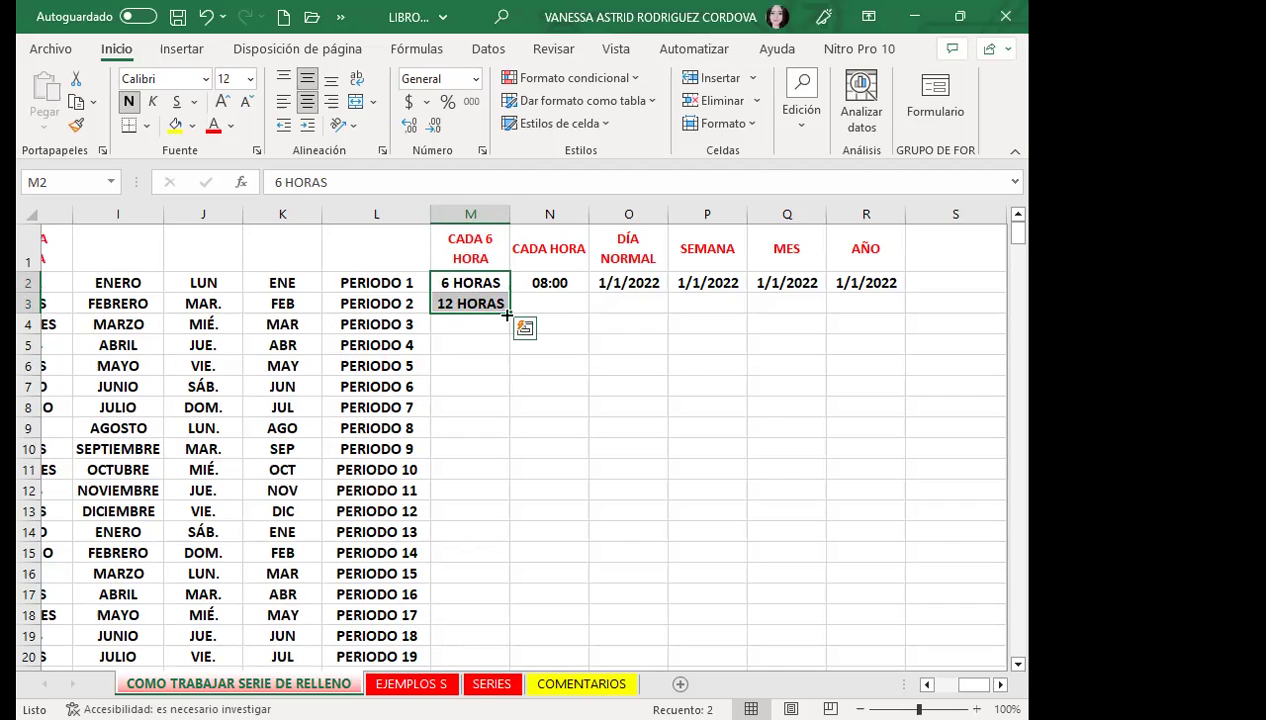
{"action": "double_click", "coordinate": [507, 314]}
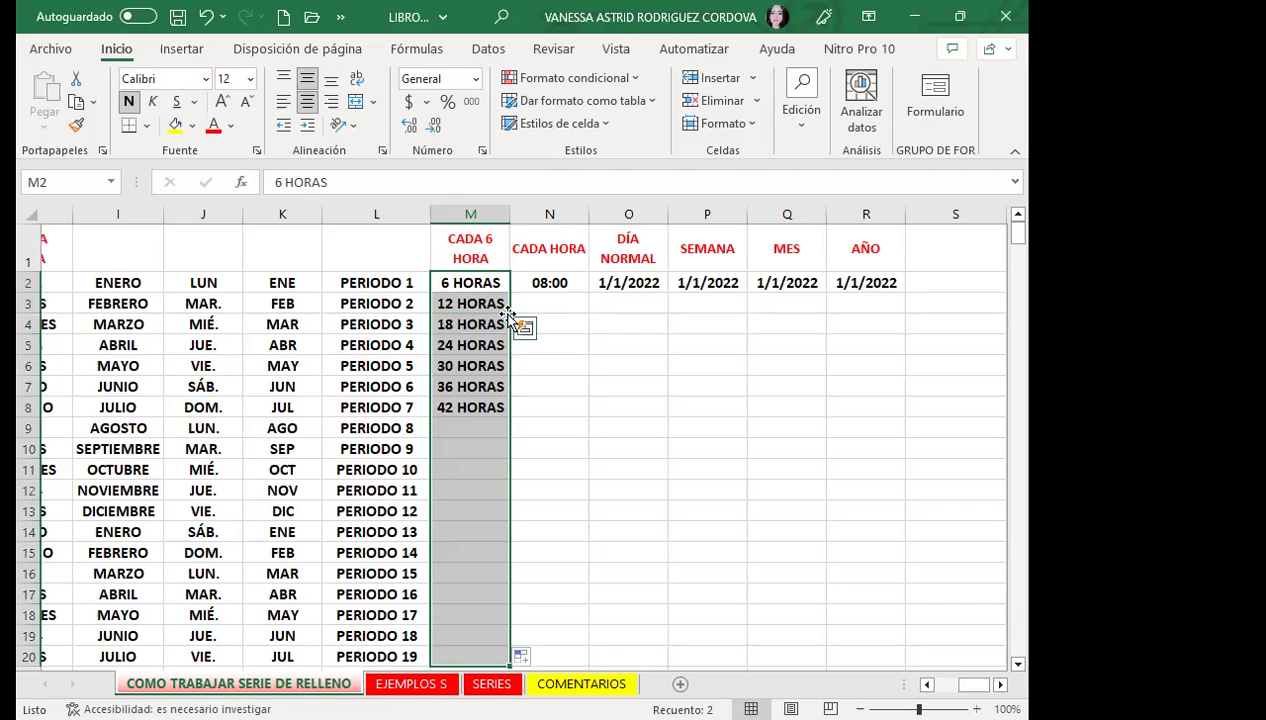
{"action": "left_click", "coordinate": [454, 325]}
{"action": "left_click", "coordinate": [444, 396]}
Step: Check 114 HORAS in M20 and cancel the replace warning so nothing is overwritten
{"action": "scroll", "coordinate": [462, 517], "scroll_direction": "down", "scroll_amount": 2}
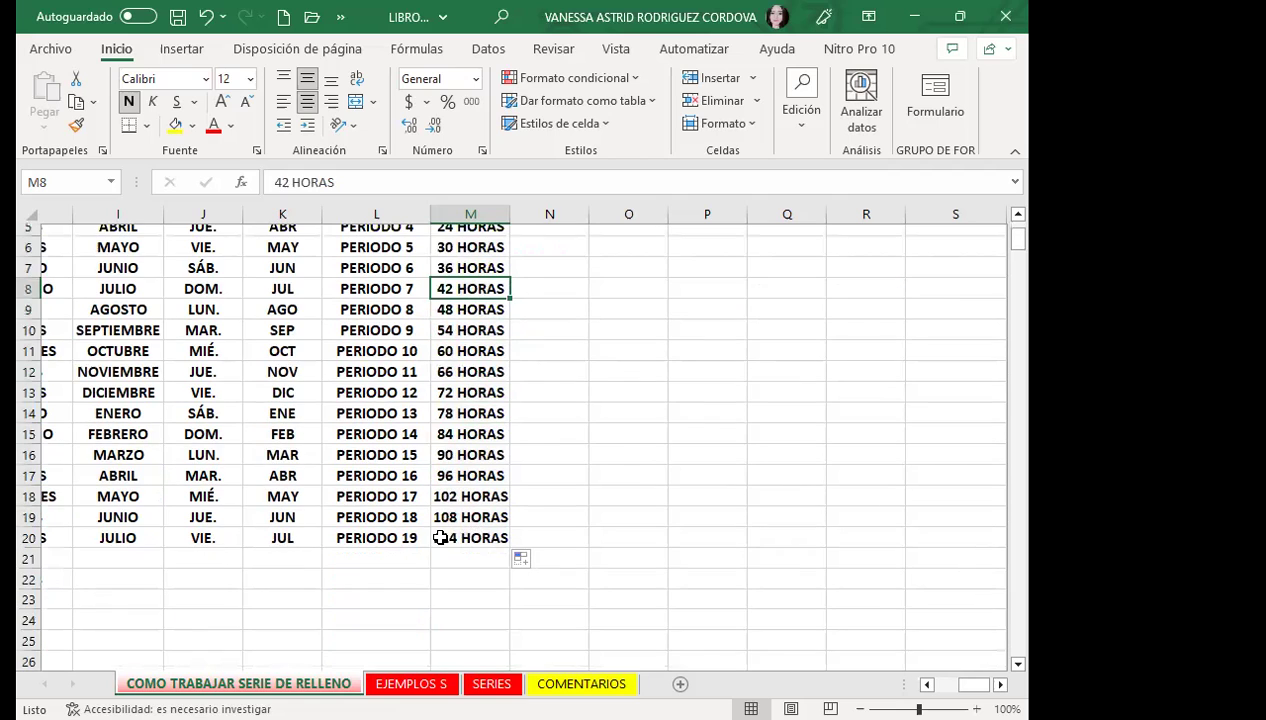
{"action": "left_click", "coordinate": [440, 538]}
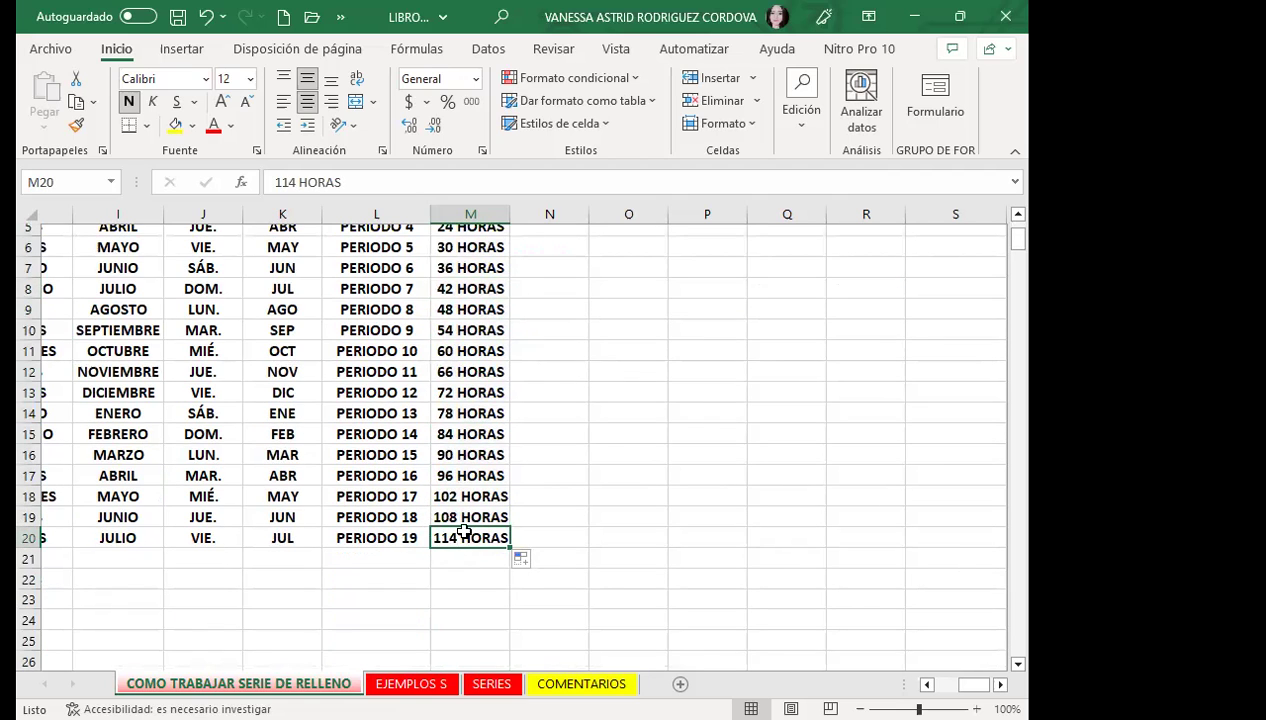
{"action": "left_click_drag", "start_coordinate": [464, 531], "coordinate": [464, 514]}
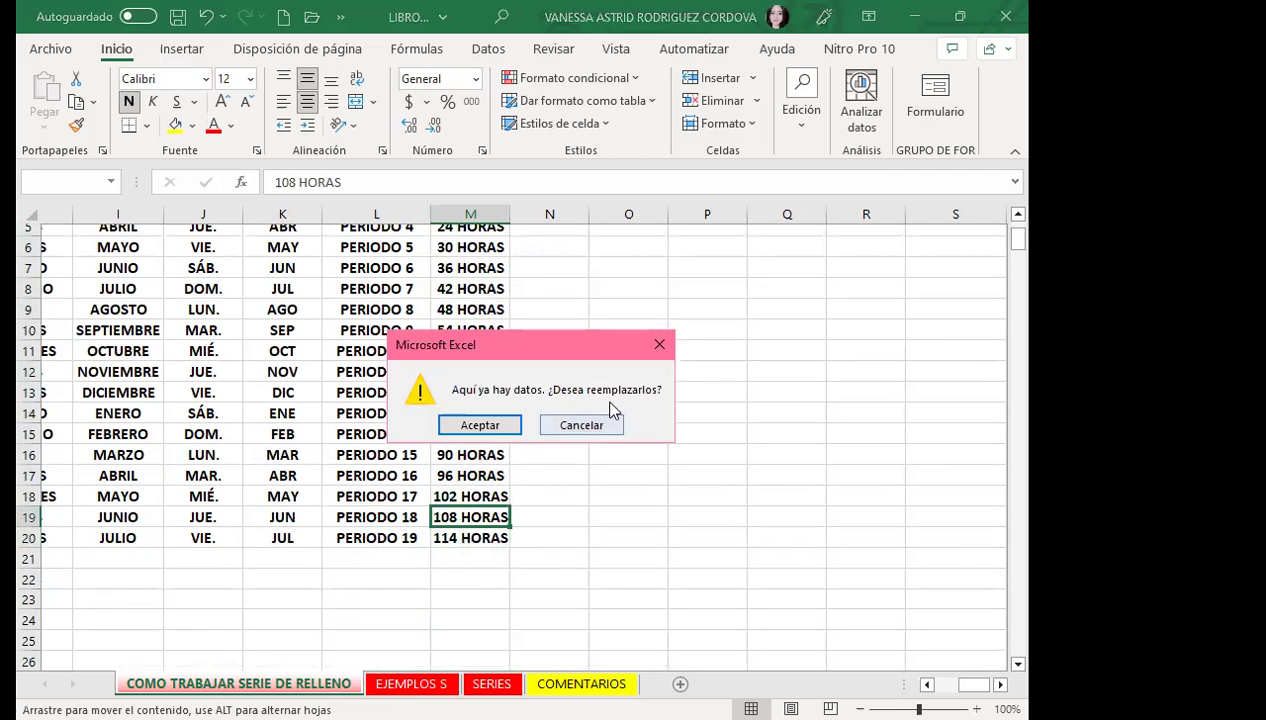
{"action": "left_click", "coordinate": [661, 347]}
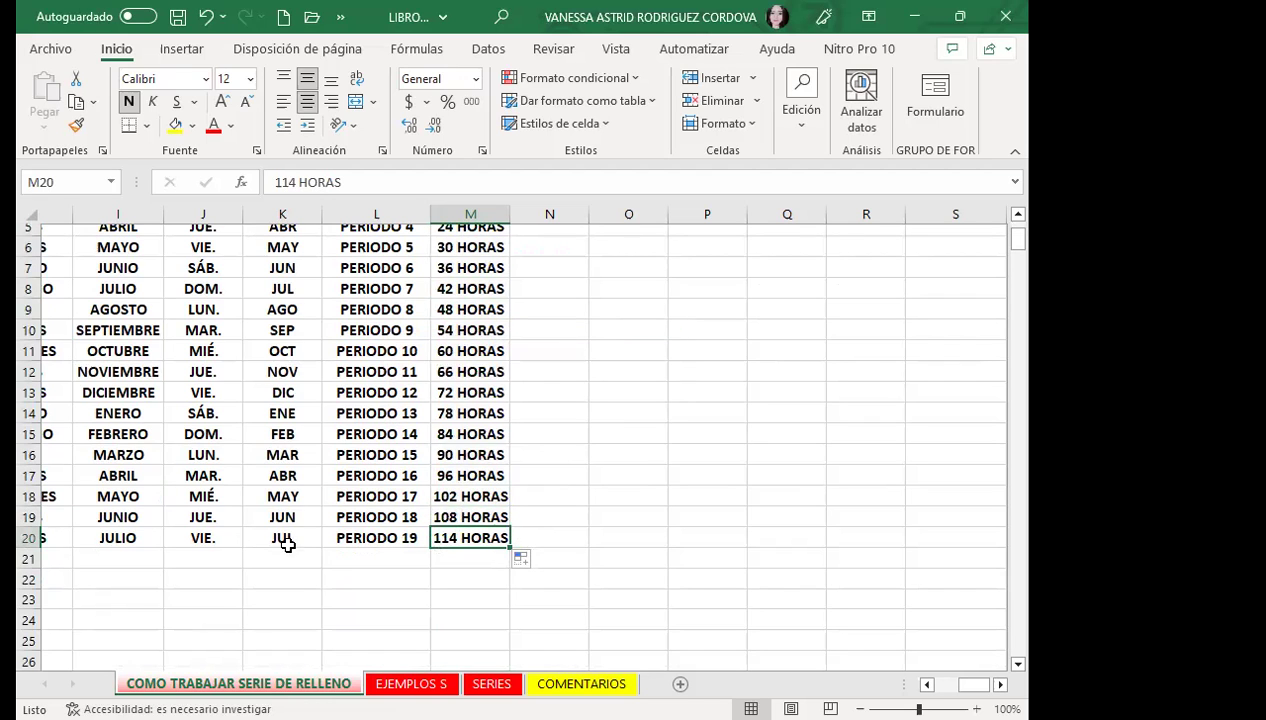
{"action": "scroll", "coordinate": [470, 490], "scroll_direction": "up", "scroll_amount": 2}
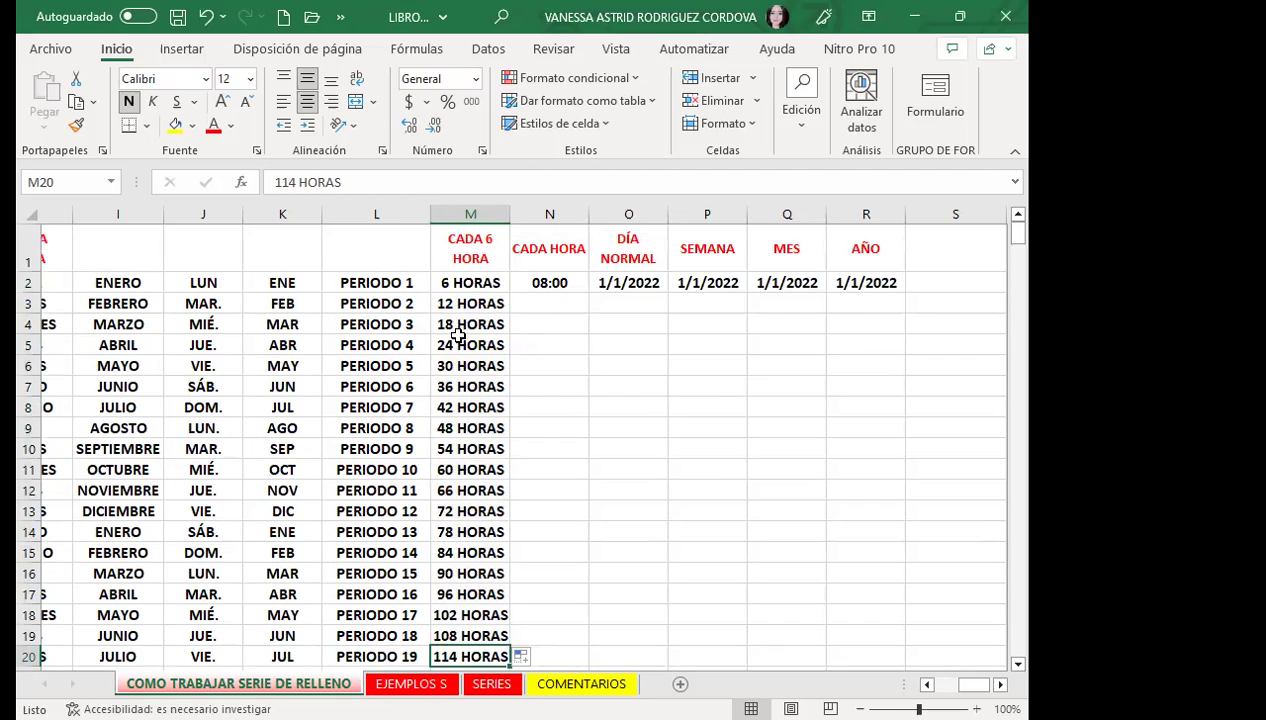
{"action": "scroll", "coordinate": [456, 557], "scroll_direction": "down", "scroll_amount": 2}
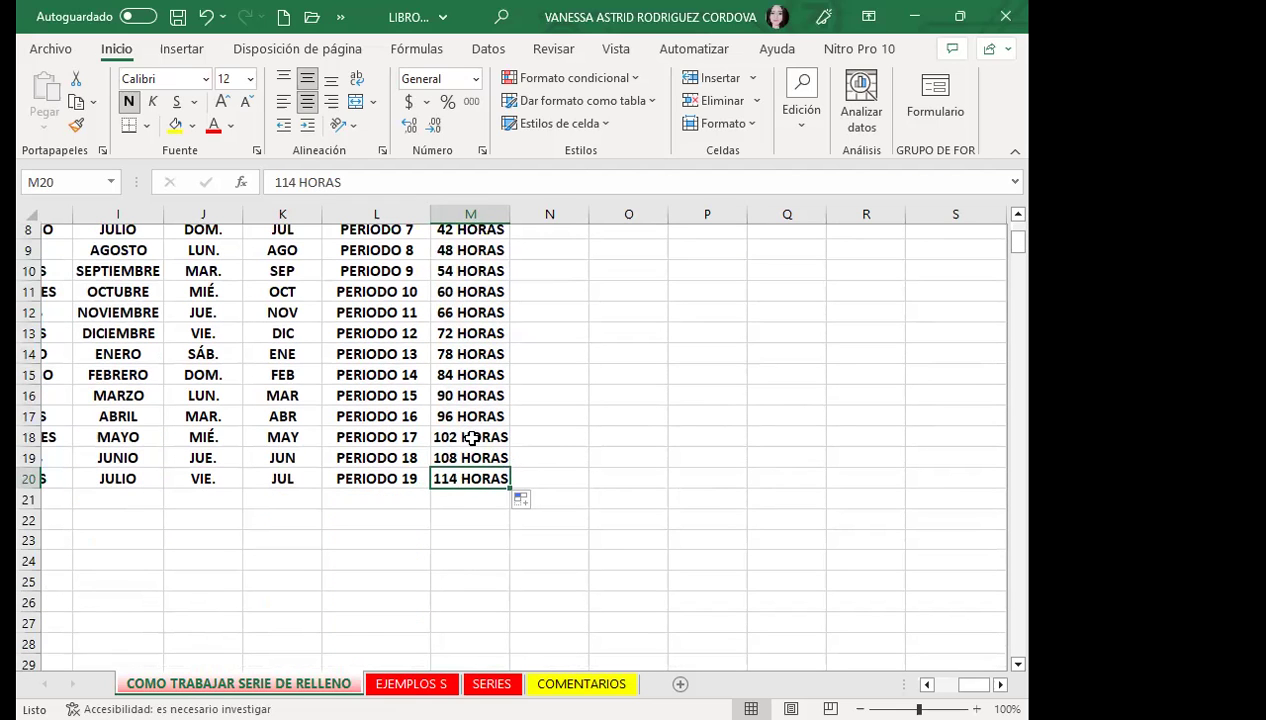
{"action": "scroll", "coordinate": [467, 421], "scroll_direction": "up", "scroll_amount": 3}
Step: Auto-fill 08:00 from N2 down to N20 and check 09:00 through 13:00
{"action": "left_click", "coordinate": [537, 281]}
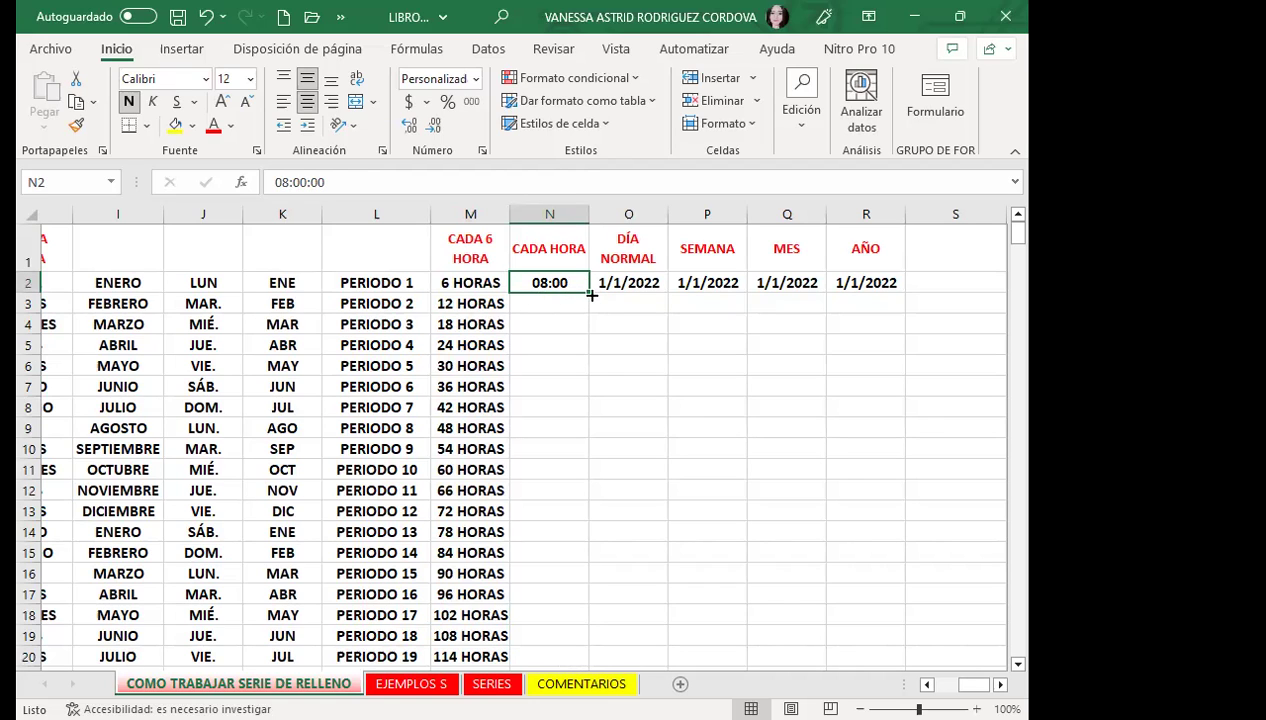
{"action": "double_click", "coordinate": [588, 292]}
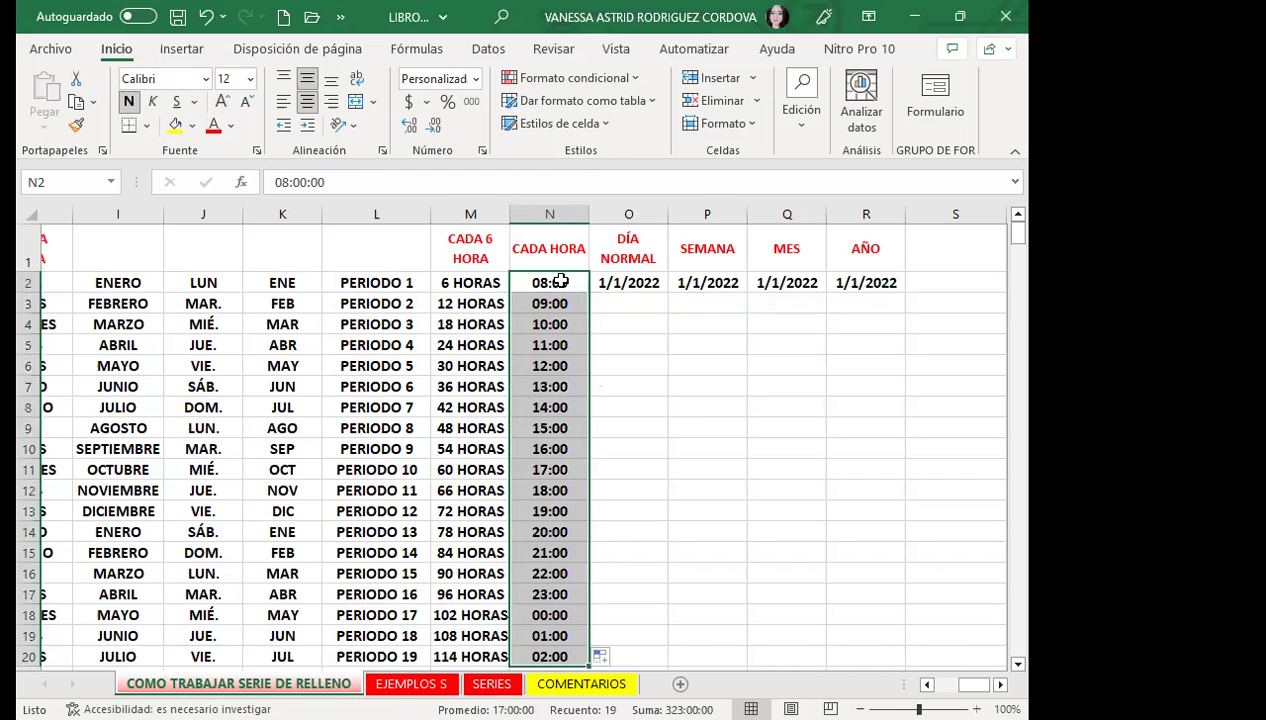
{"action": "left_click", "coordinate": [557, 287]}
{"action": "left_click", "coordinate": [549, 303]}
{"action": "left_click", "coordinate": [540, 324]}
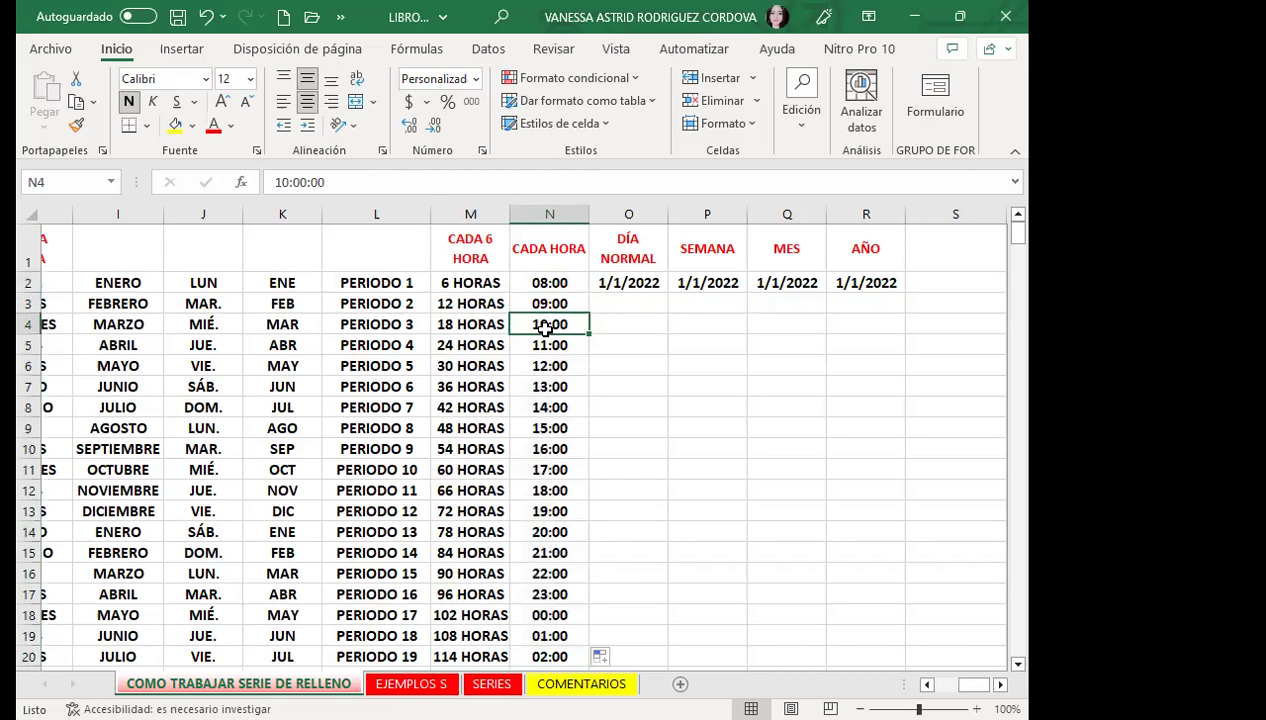
{"action": "left_click", "coordinate": [543, 346]}
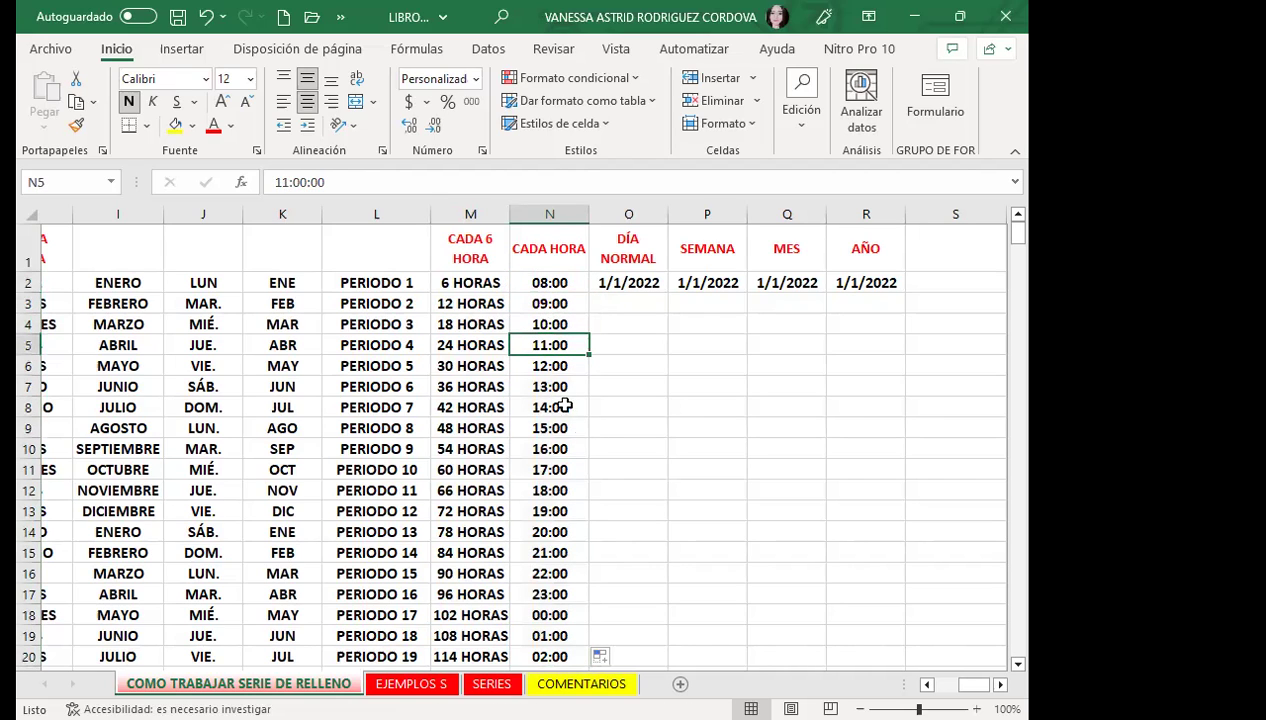
{"action": "left_click", "coordinate": [556, 390]}
Step: Inspect the hourly times 09:00, 12:00, 13:00 and 18:00 in column N
{"action": "left_click", "coordinate": [550, 301]}
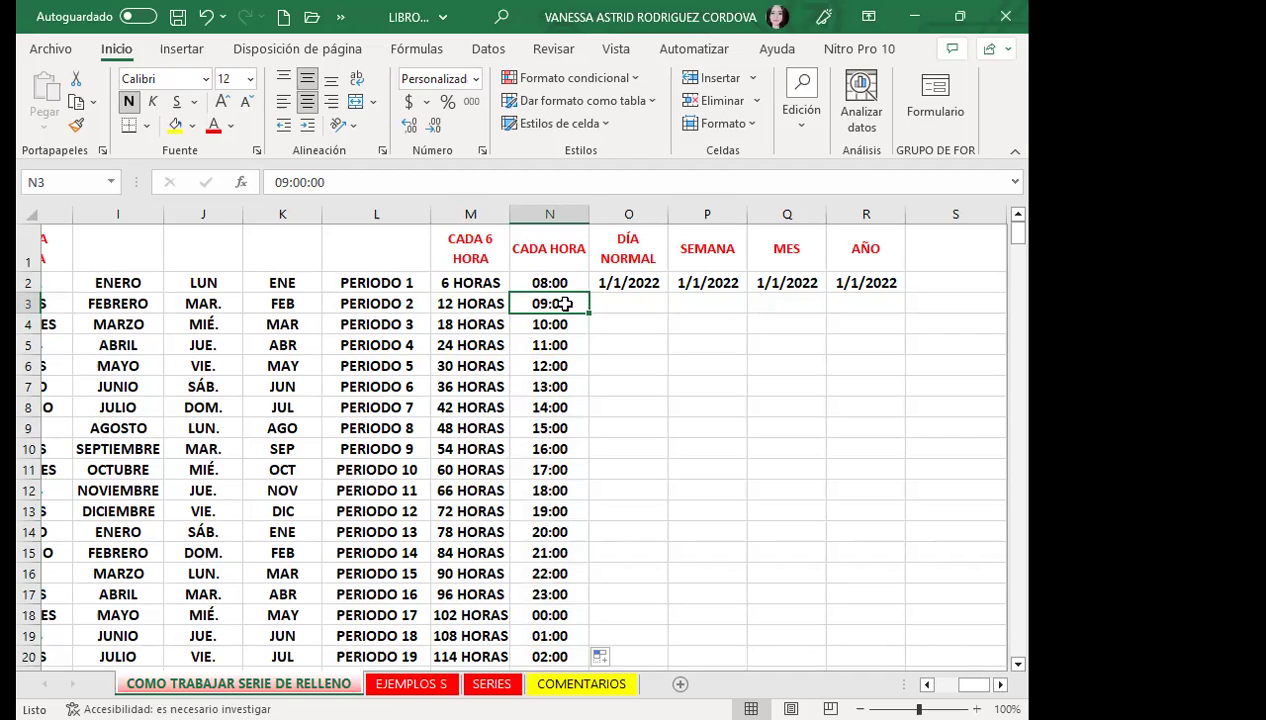
{"action": "left_click_drag", "start_coordinate": [566, 282], "coordinate": [576, 304]}
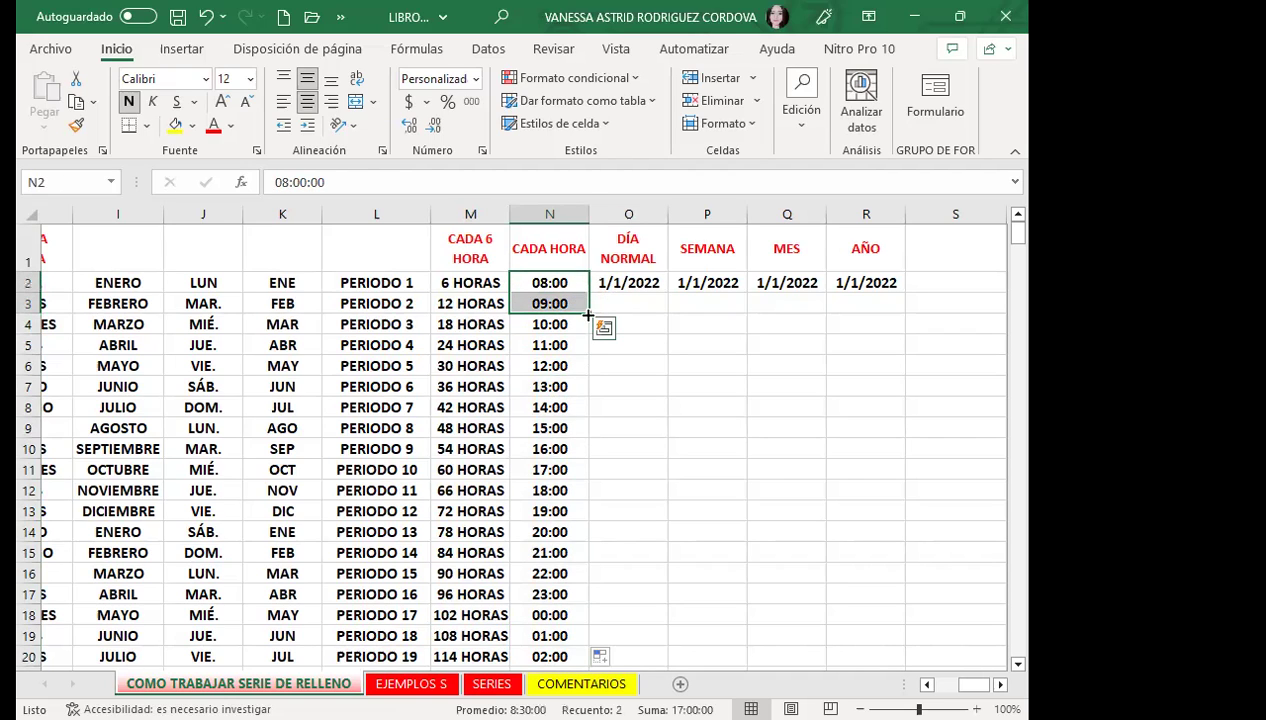
{"action": "left_click", "coordinate": [563, 305]}
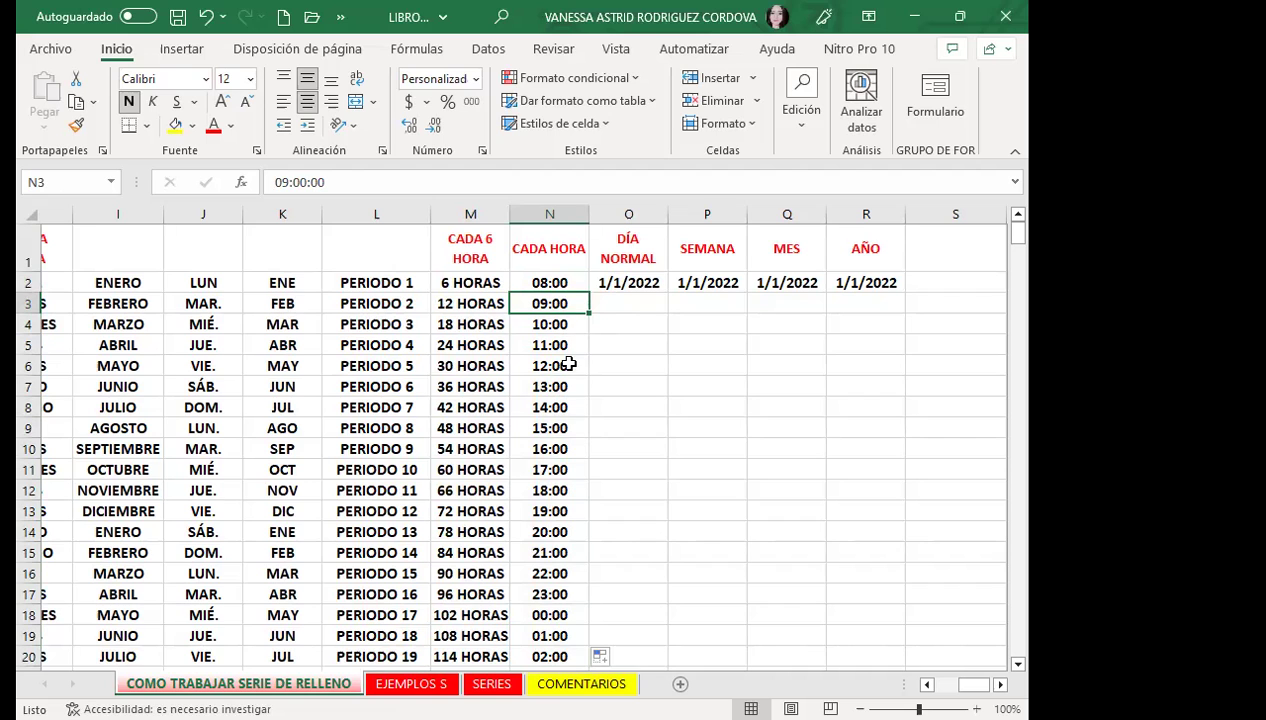
{"action": "scroll", "coordinate": [551, 560], "scroll_direction": "down", "scroll_amount": 1}
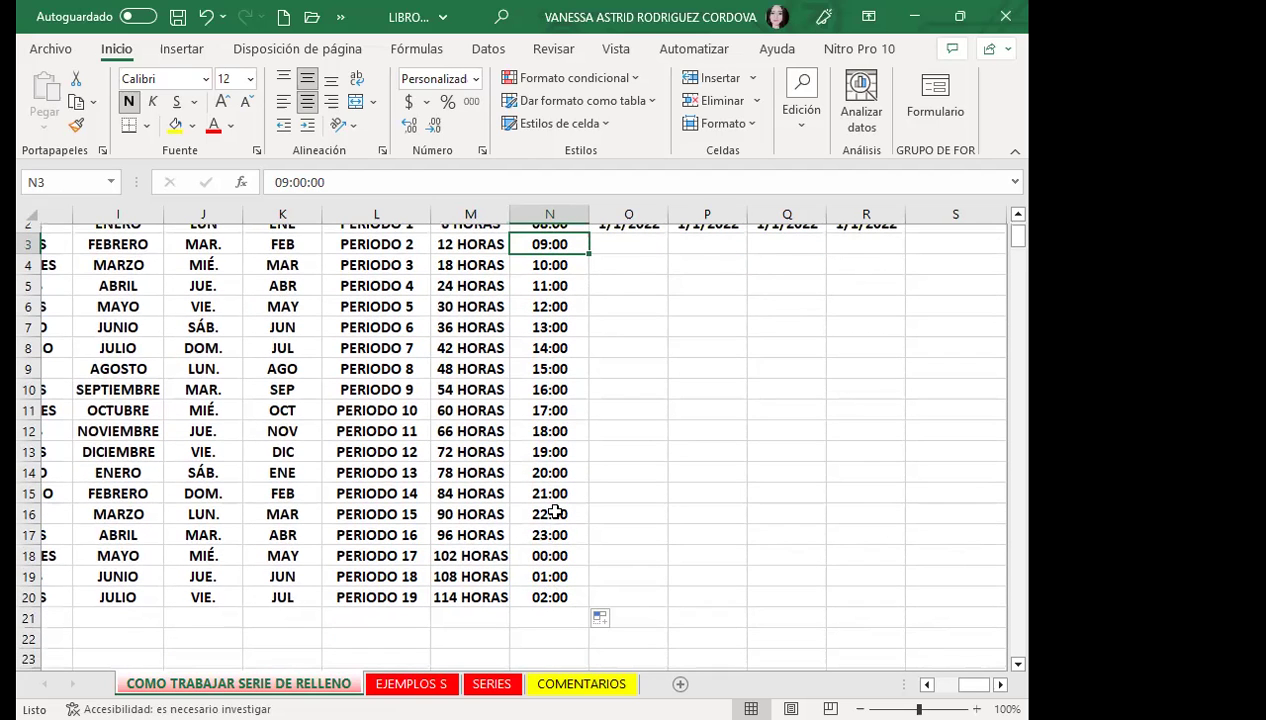
{"action": "scroll", "coordinate": [549, 505], "scroll_direction": "up", "scroll_amount": 1}
{"action": "left_click", "coordinate": [557, 362]}
{"action": "left_click", "coordinate": [557, 492]}
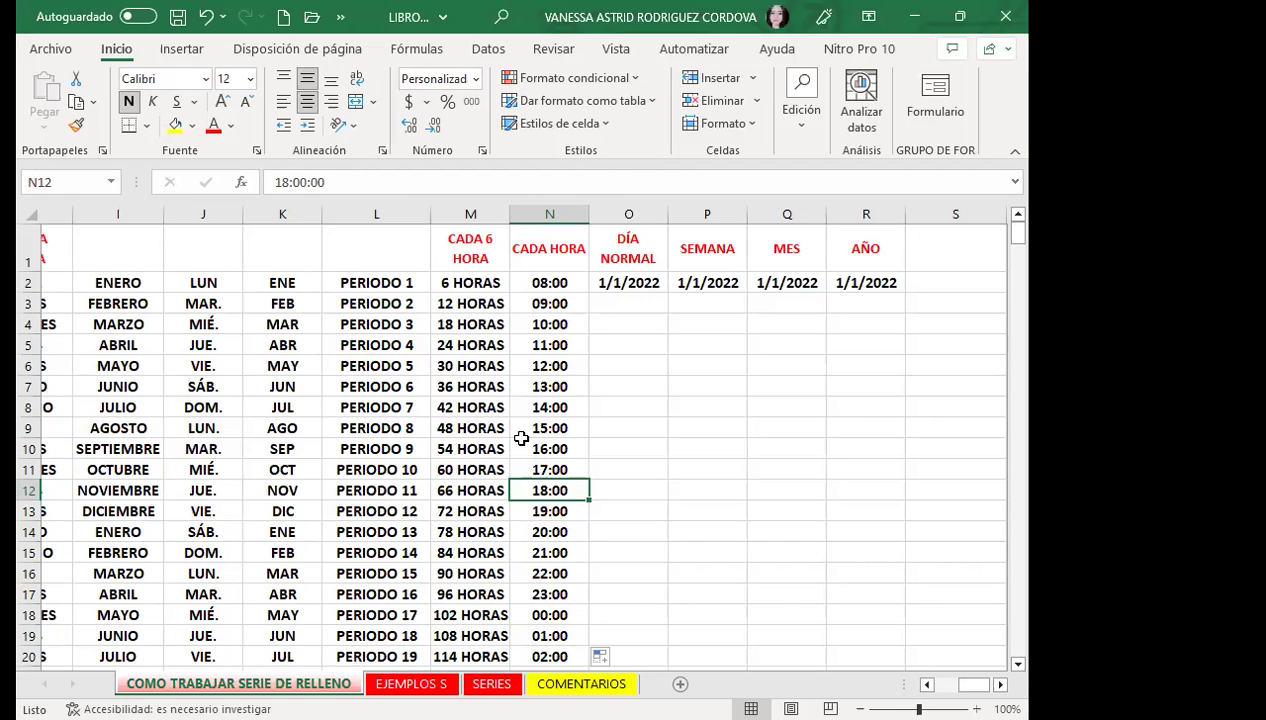
{"action": "left_click", "coordinate": [570, 366]}
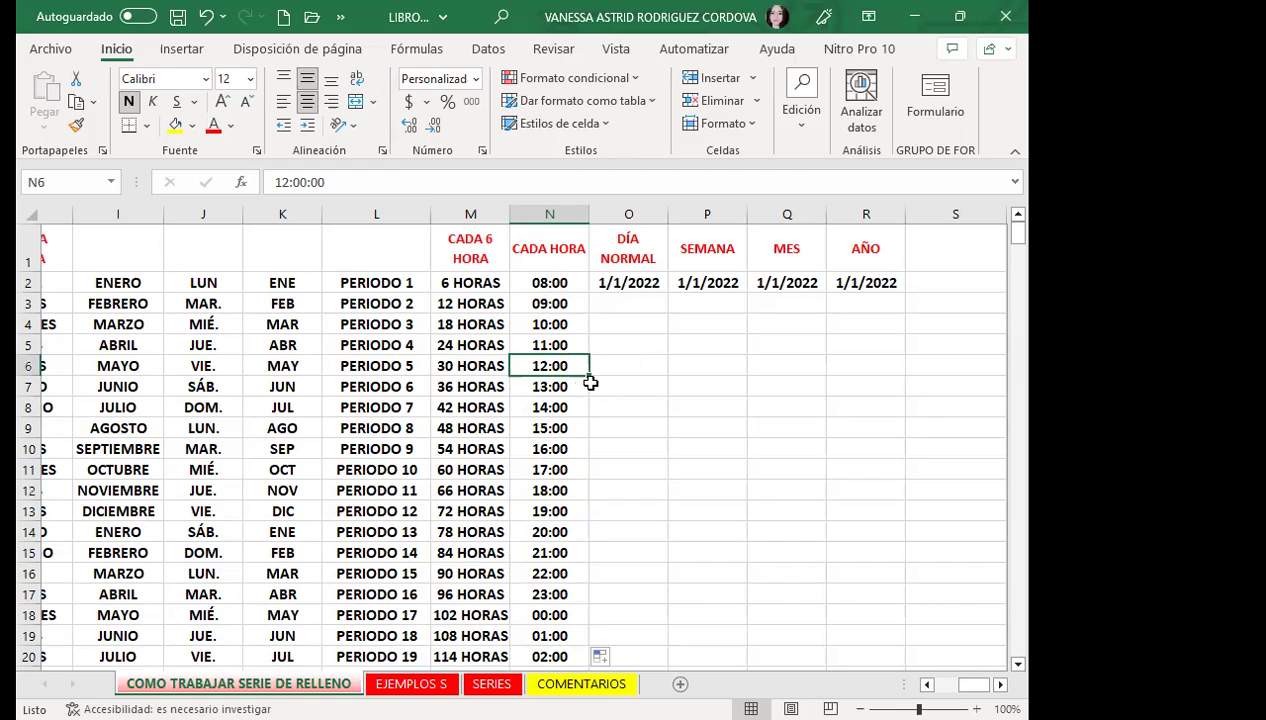
{"action": "left_click", "coordinate": [566, 386]}
{"action": "left_click", "coordinate": [575, 407]}
{"action": "left_click", "coordinate": [570, 428]}
Step: Check the evening times, midnight 00:00 and the final 02:00 in row 20
{"action": "left_click_drag", "start_coordinate": [565, 449], "coordinate": [560, 532]}
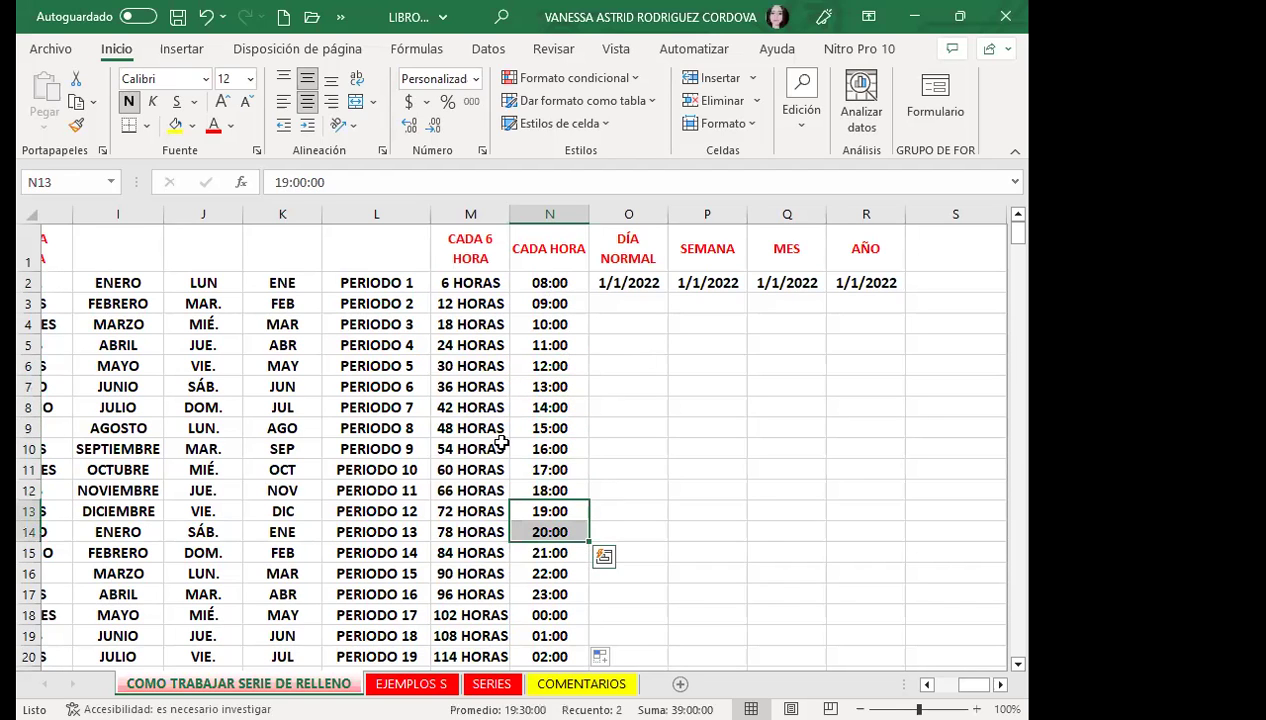
{"action": "scroll", "coordinate": [528, 413], "scroll_direction": "down", "scroll_amount": 3}
{"action": "left_click", "coordinate": [530, 412]}
{"action": "left_click", "coordinate": [530, 378]}
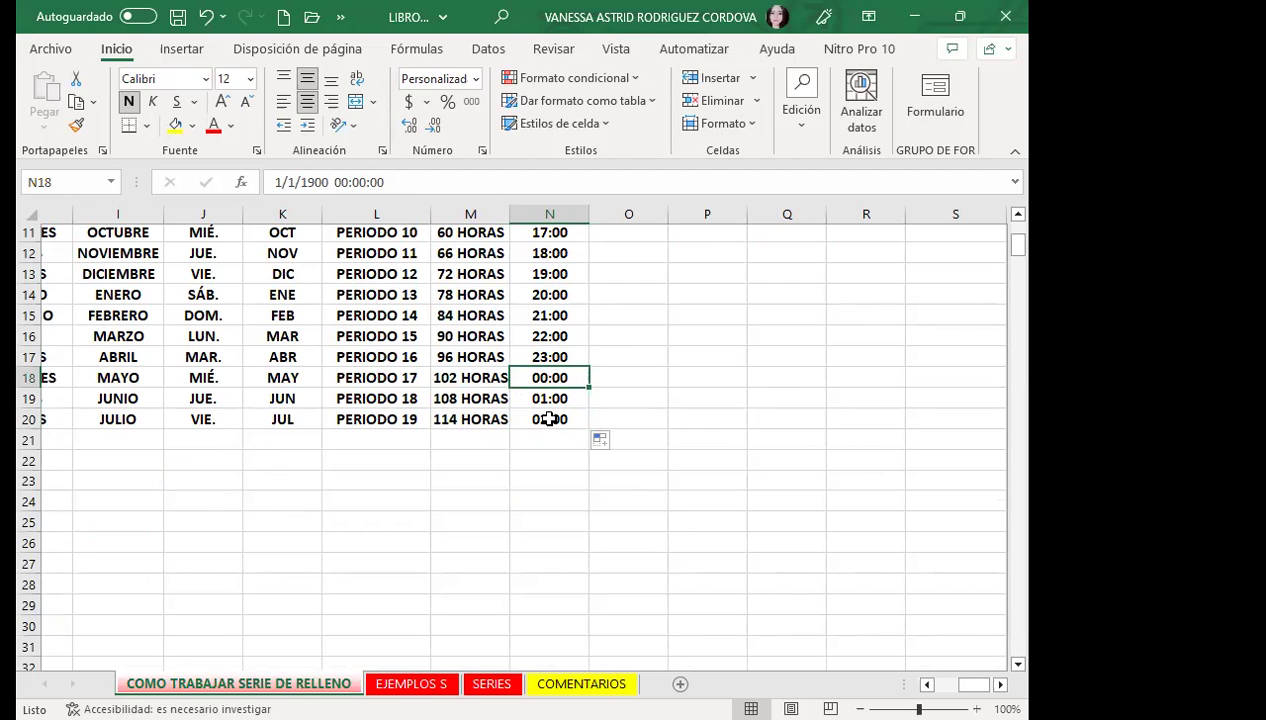
{"action": "scroll", "coordinate": [585, 415], "scroll_direction": "up", "scroll_amount": 2}
{"action": "scroll", "coordinate": [588, 415], "scroll_direction": "up", "scroll_amount": 2}
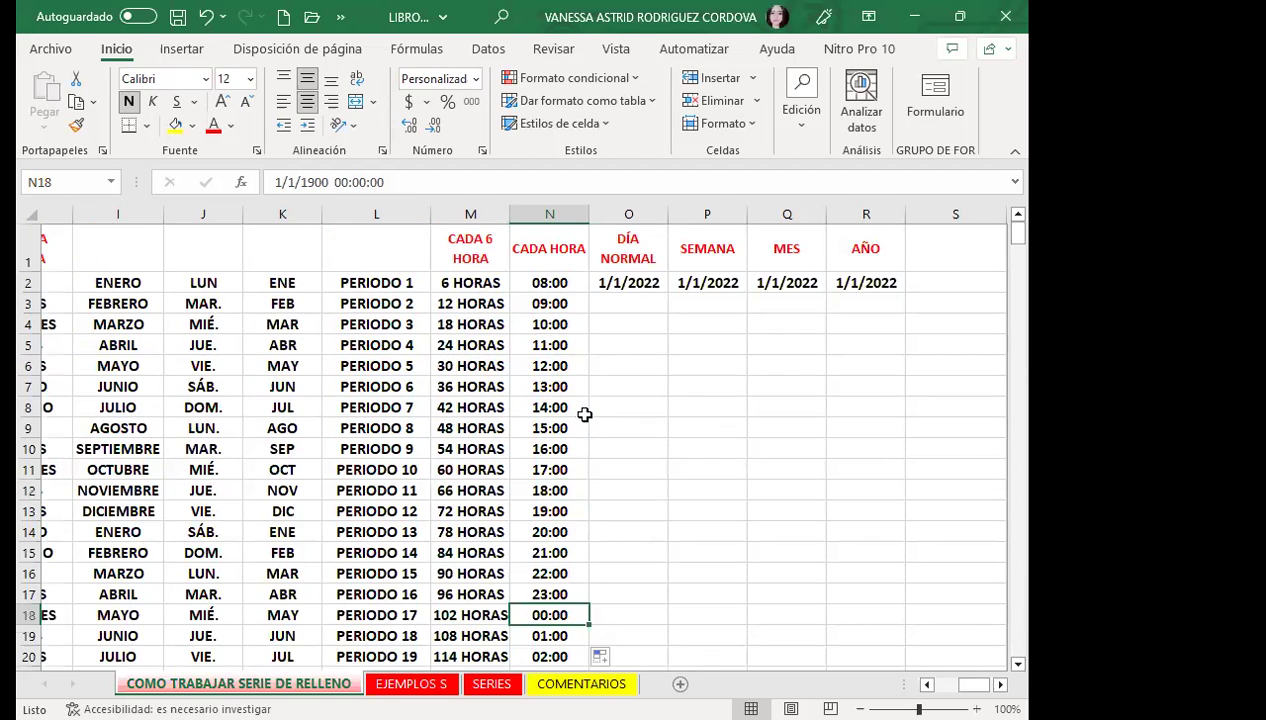
{"action": "left_click", "coordinate": [627, 285]}
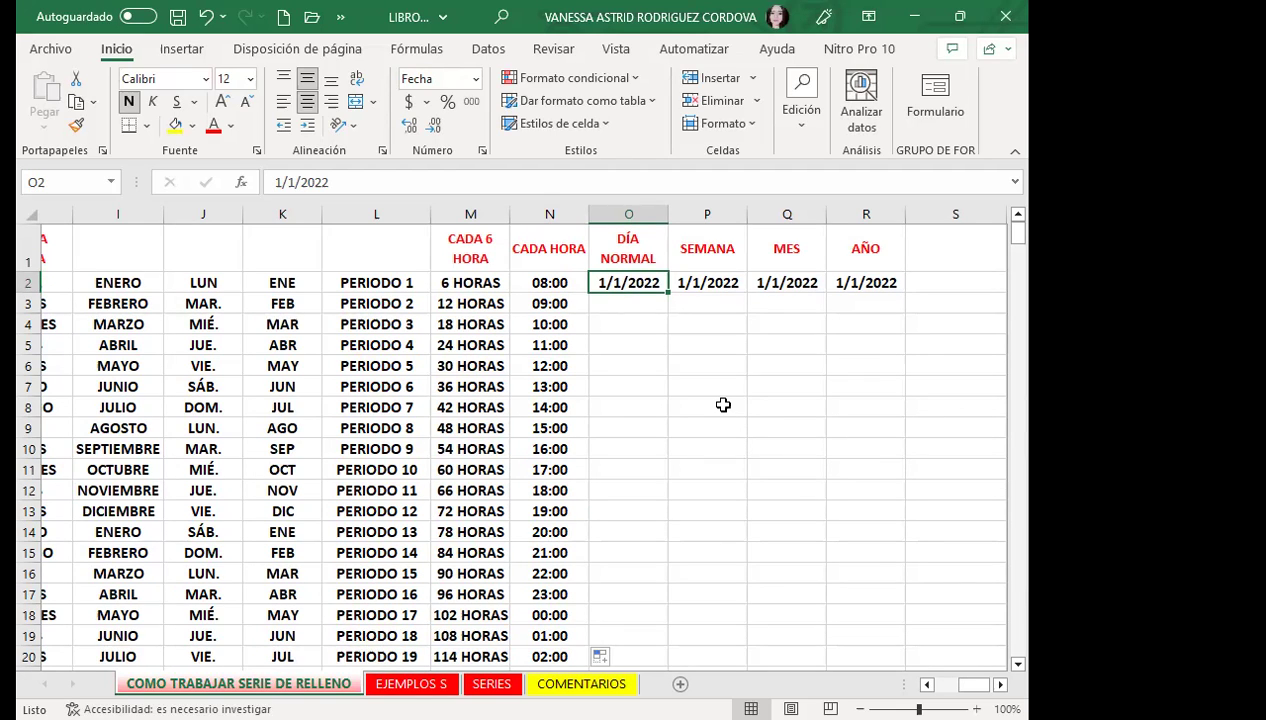
Step: Auto-fill column O from O2 to O20 with daily dates, then spot-check 1/1/2022 through 19/1/2022
{"action": "double_click", "coordinate": [668, 293]}
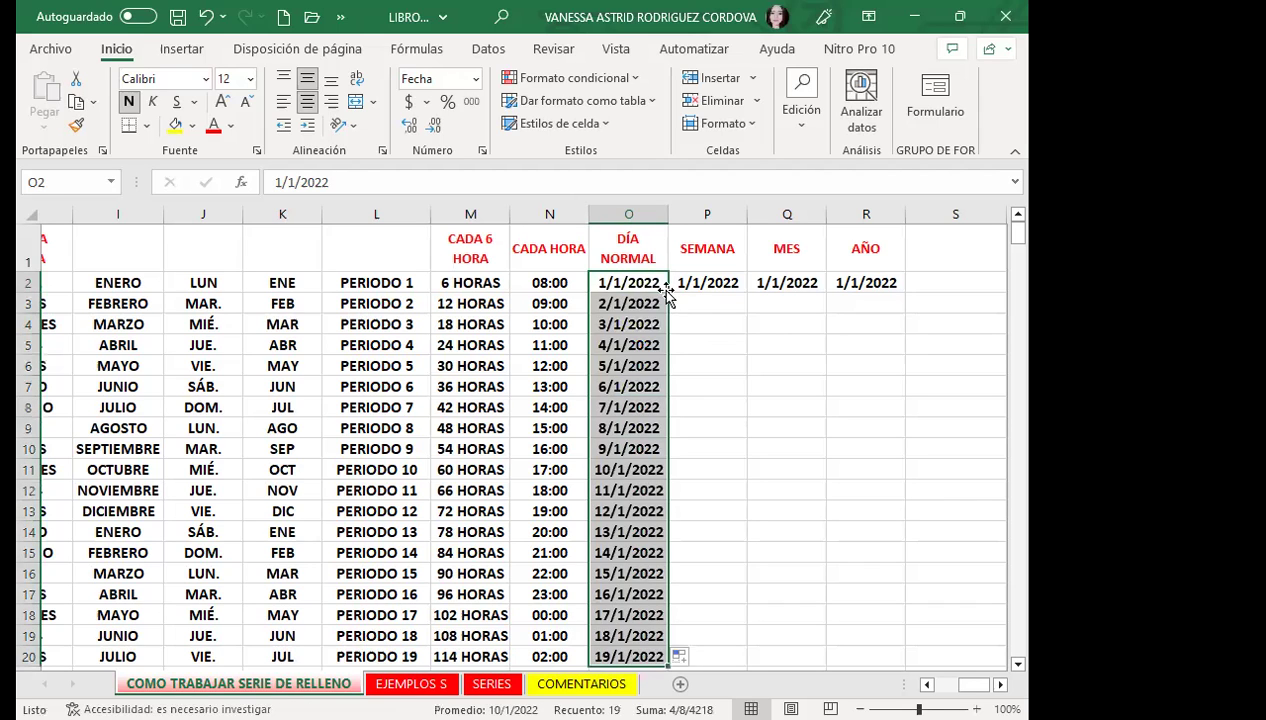
{"action": "left_click", "coordinate": [613, 322]}
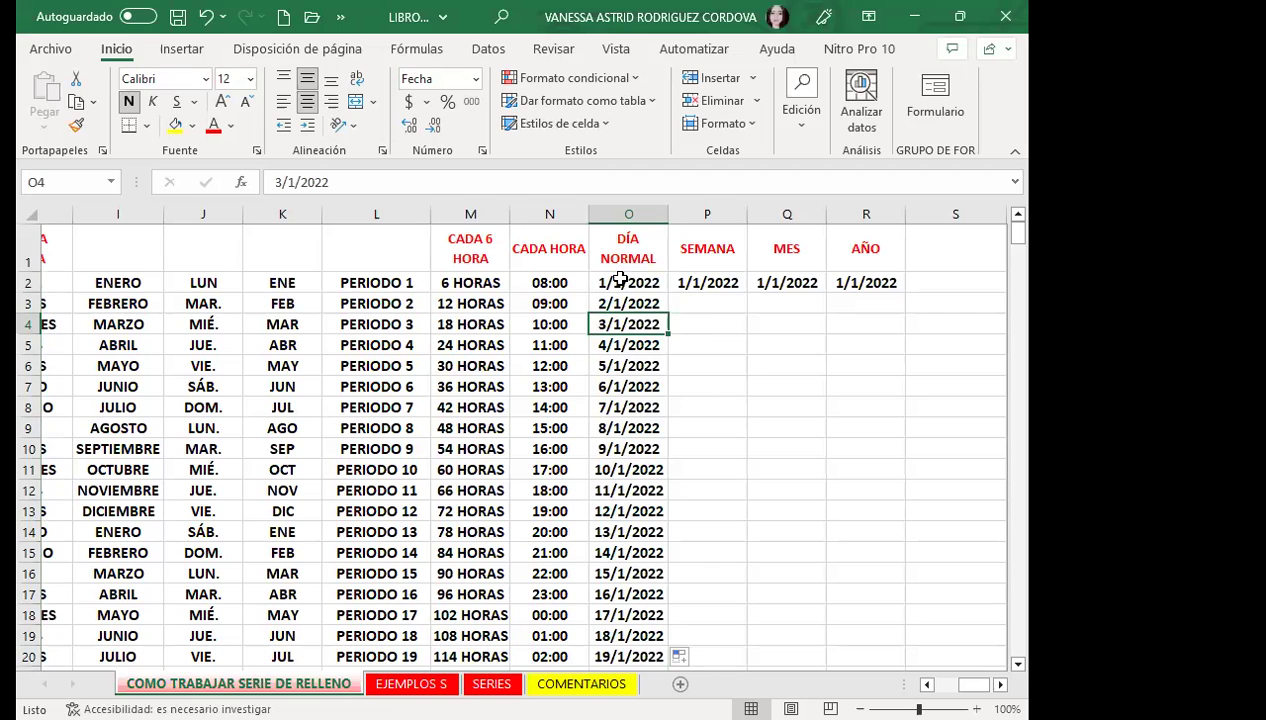
{"action": "left_click", "coordinate": [601, 283]}
{"action": "scroll", "coordinate": [637, 580], "scroll_direction": "down", "scroll_amount": 2}
{"action": "left_click", "coordinate": [605, 482]}
{"action": "scroll", "coordinate": [622, 460], "scroll_direction": "up", "scroll_amount": 3}
{"action": "left_click", "coordinate": [617, 388]}
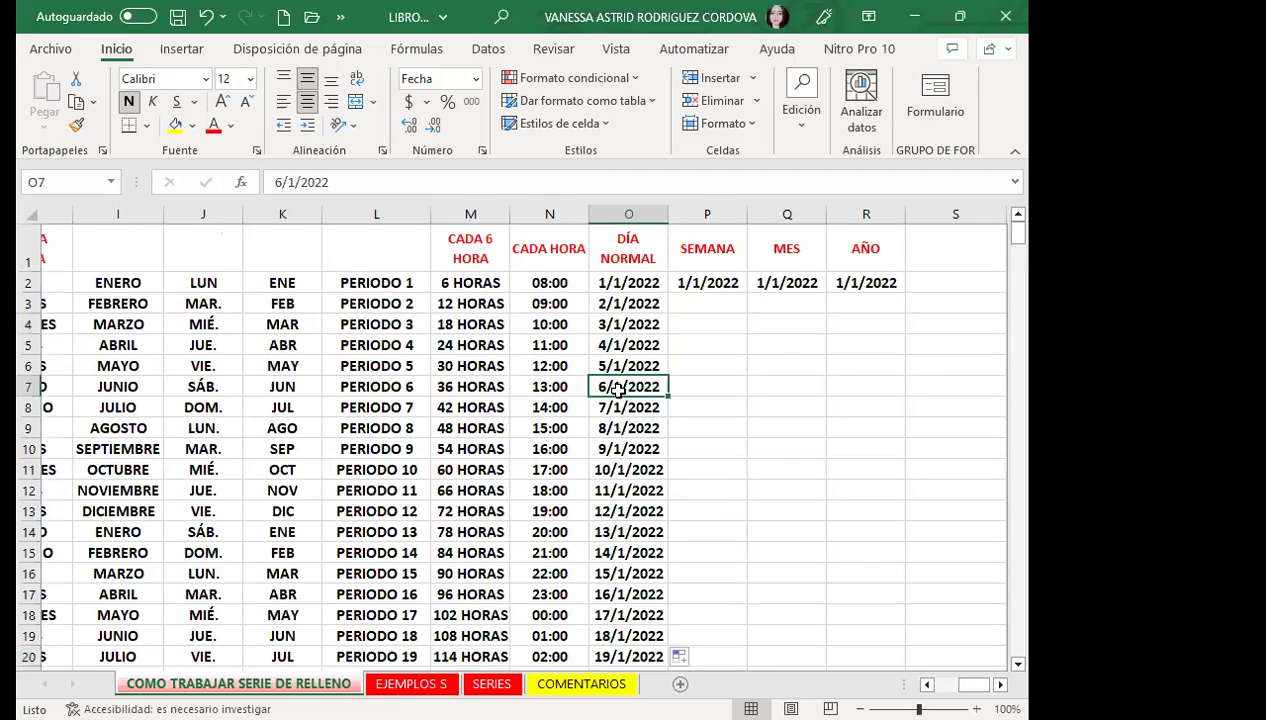
{"action": "left_click", "coordinate": [710, 284]}
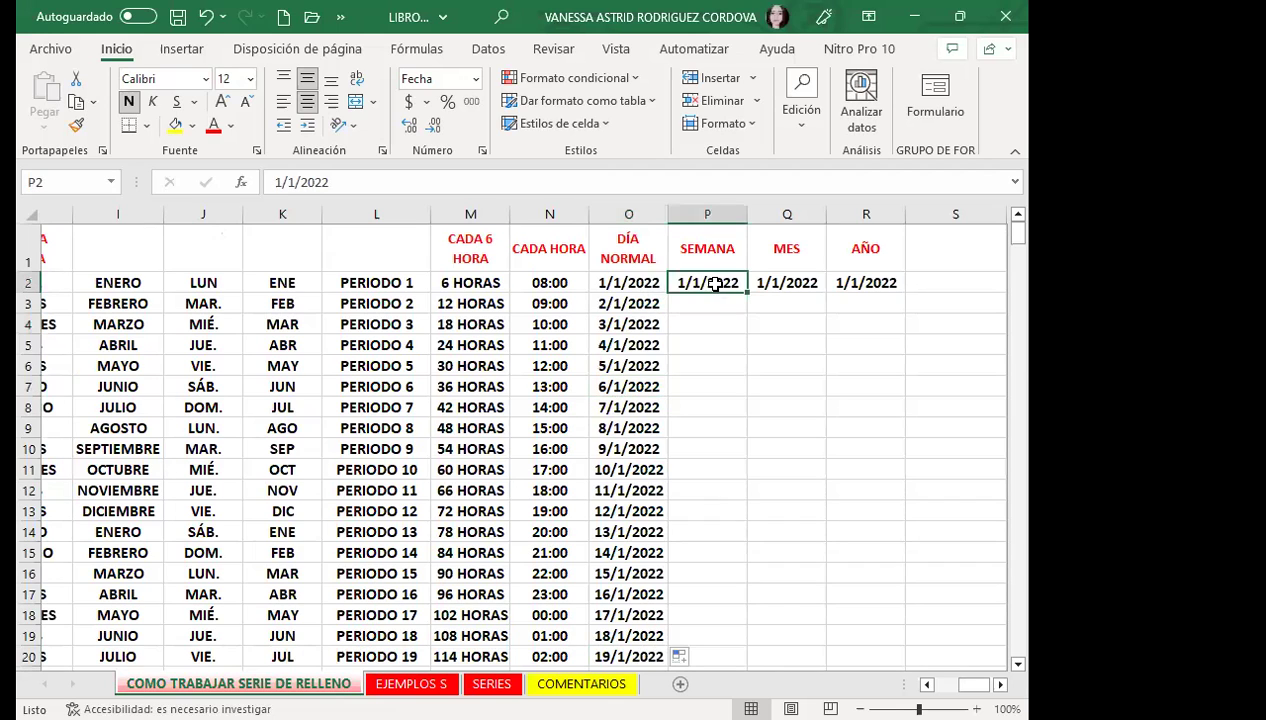
{"action": "left_click_drag", "start_coordinate": [710, 284], "coordinate": [866, 283]}
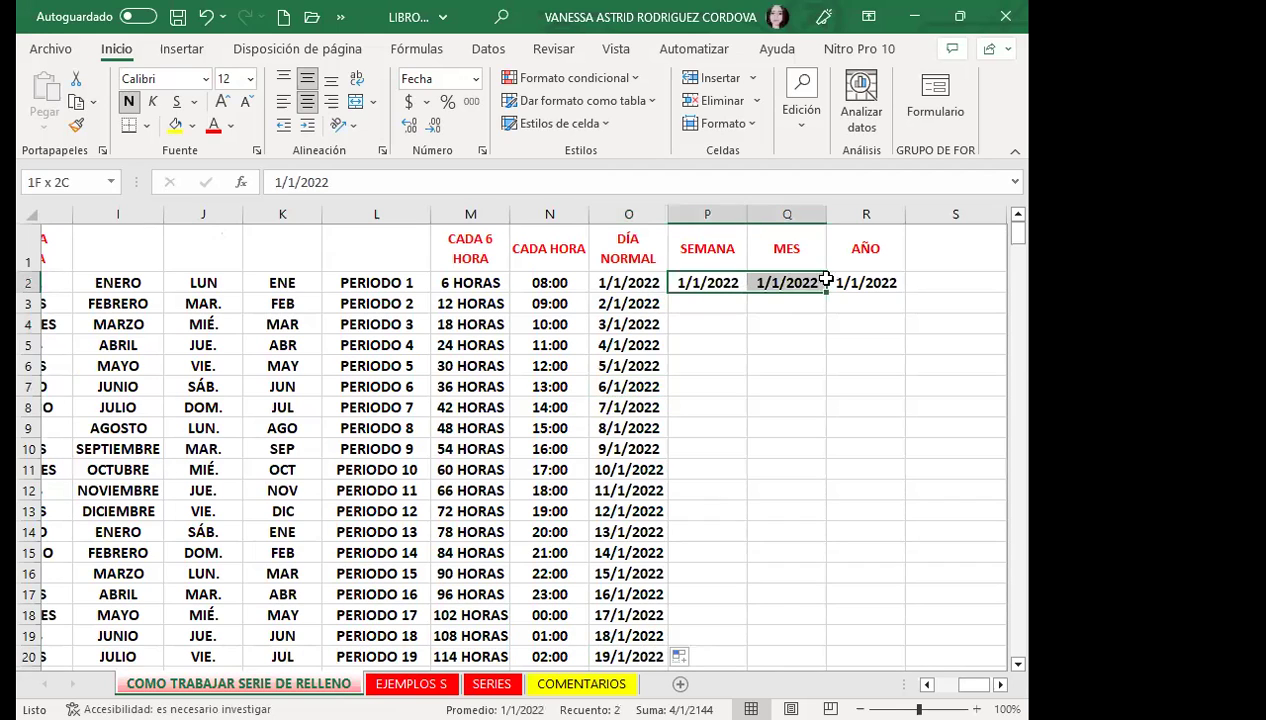
{"action": "left_click", "coordinate": [712, 283]}
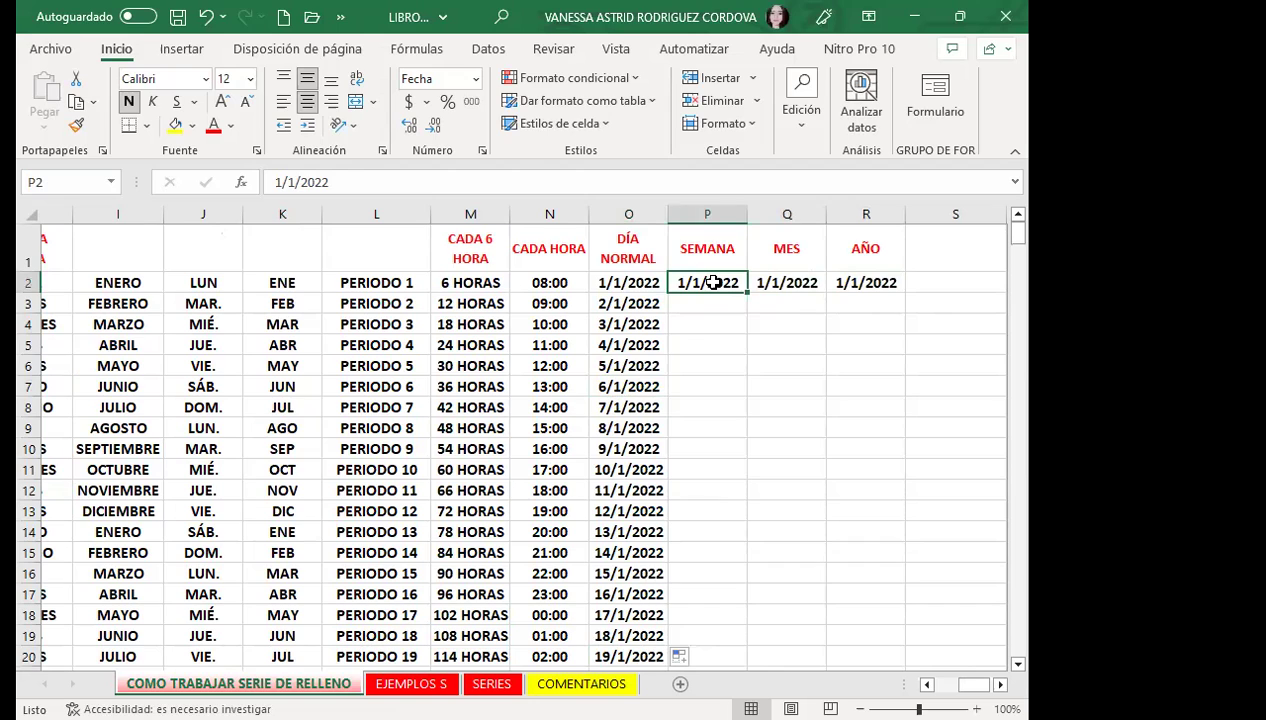
{"action": "left_click_drag", "start_coordinate": [712, 283], "coordinate": [866, 283]}
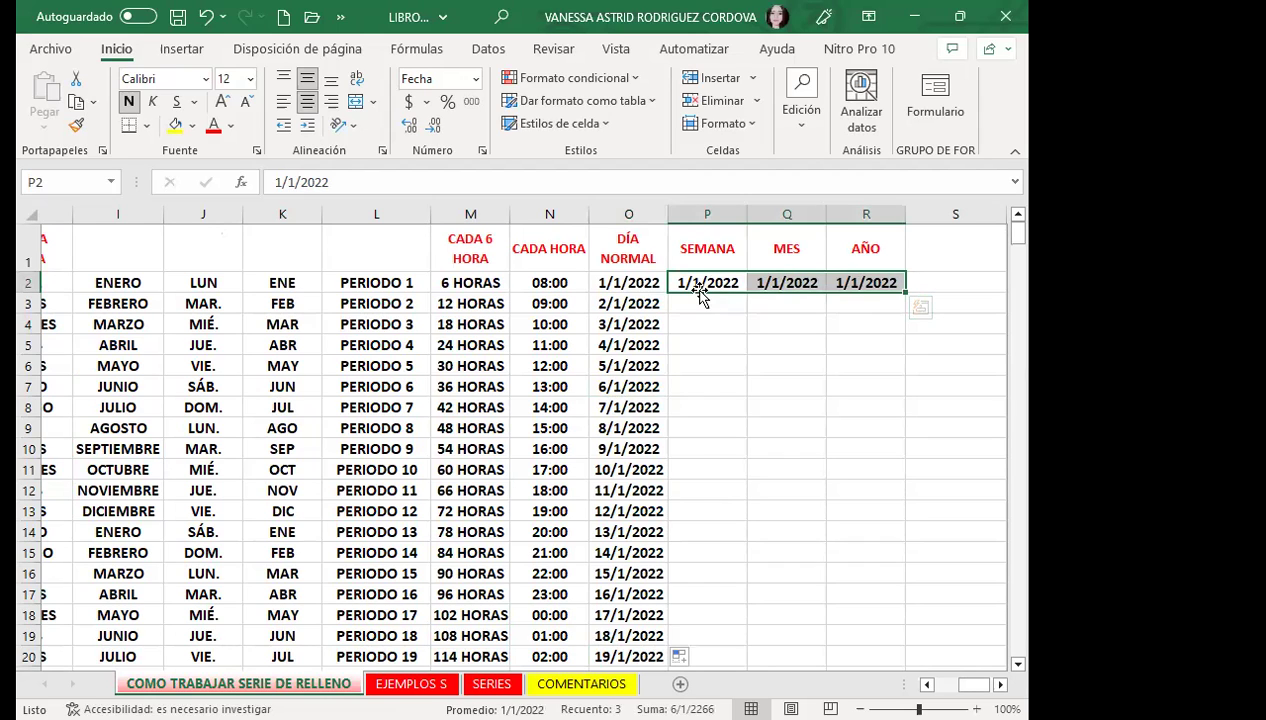
{"action": "left_click", "coordinate": [801, 110]}
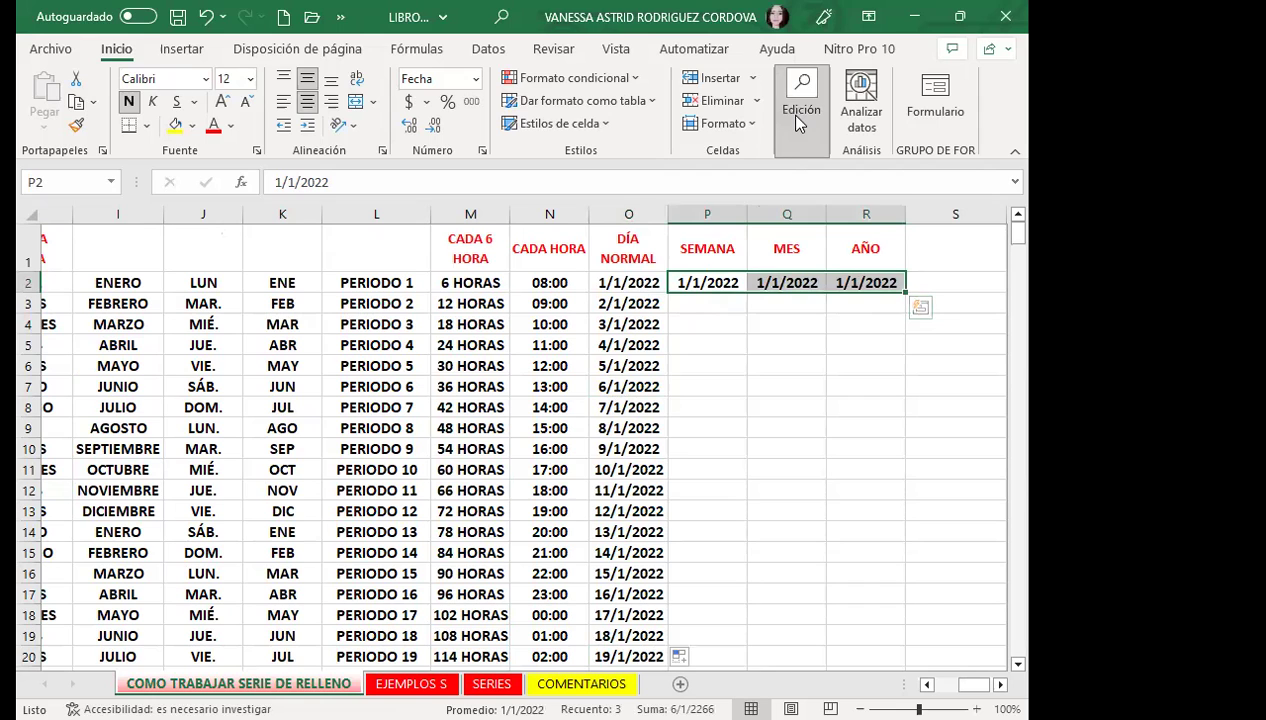
{"action": "left_click", "coordinate": [712, 284]}
{"action": "mouse_move", "coordinate": [712, 284]}
{"action": "left_mouse_down"}
{"action": "mouse_move", "coordinate": [710, 645]}
{"action": "mouse_move", "coordinate": [712, 554]}
{"action": "left_mouse_up"}
{"action": "left_click", "coordinate": [801, 125]}
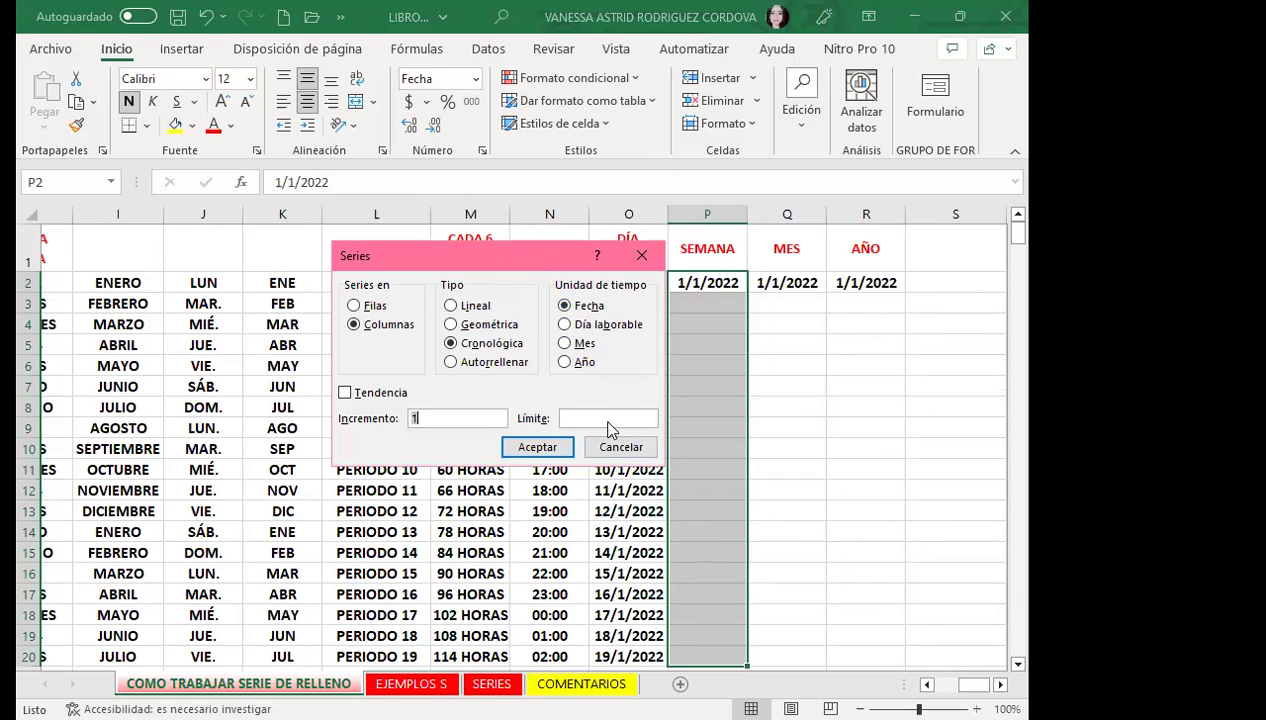
{"action": "left_click_drag", "start_coordinate": [600, 256], "coordinate": [497, 253]}
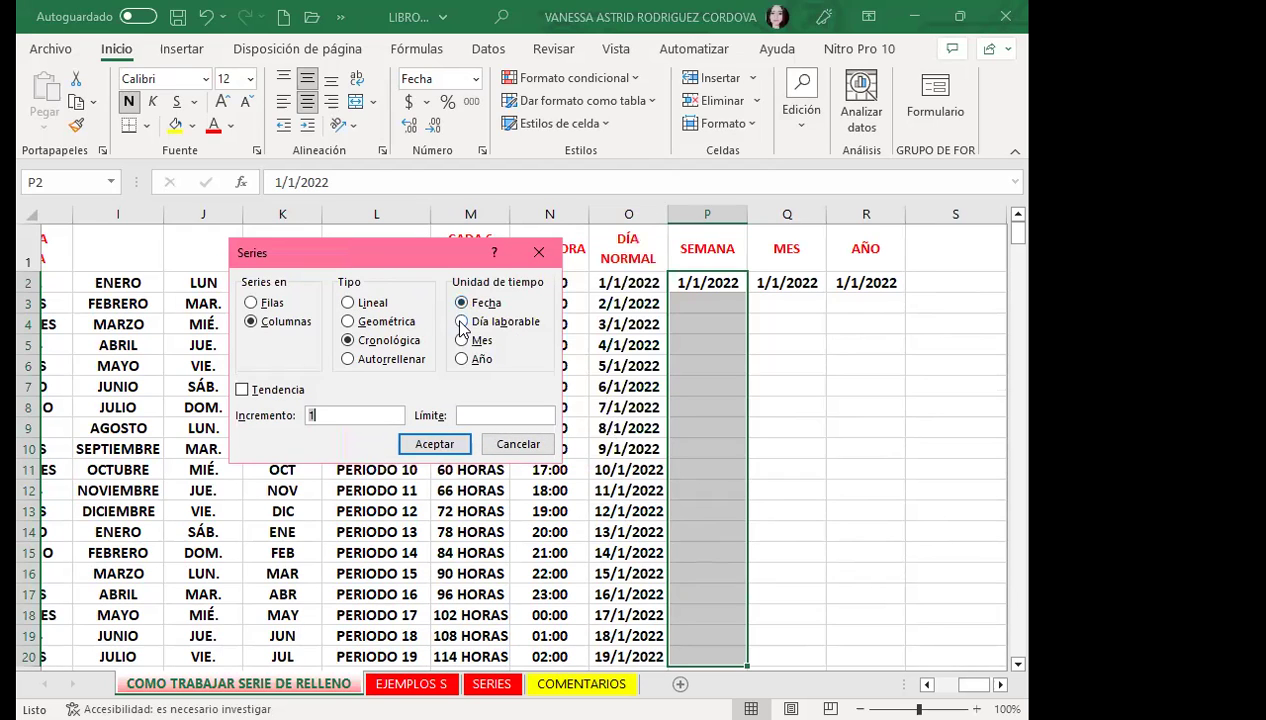
{"action": "left_click", "coordinate": [539, 253]}
Step: Fill P2:P20 with working-day dates using Rellenar días laborables de la semana
{"action": "mouse_move", "coordinate": [745, 292]}
{"action": "left_mouse_down"}
{"action": "mouse_move", "coordinate": [738, 672]}
{"action": "mouse_move", "coordinate": [724, 600]}
{"action": "left_mouse_up"}
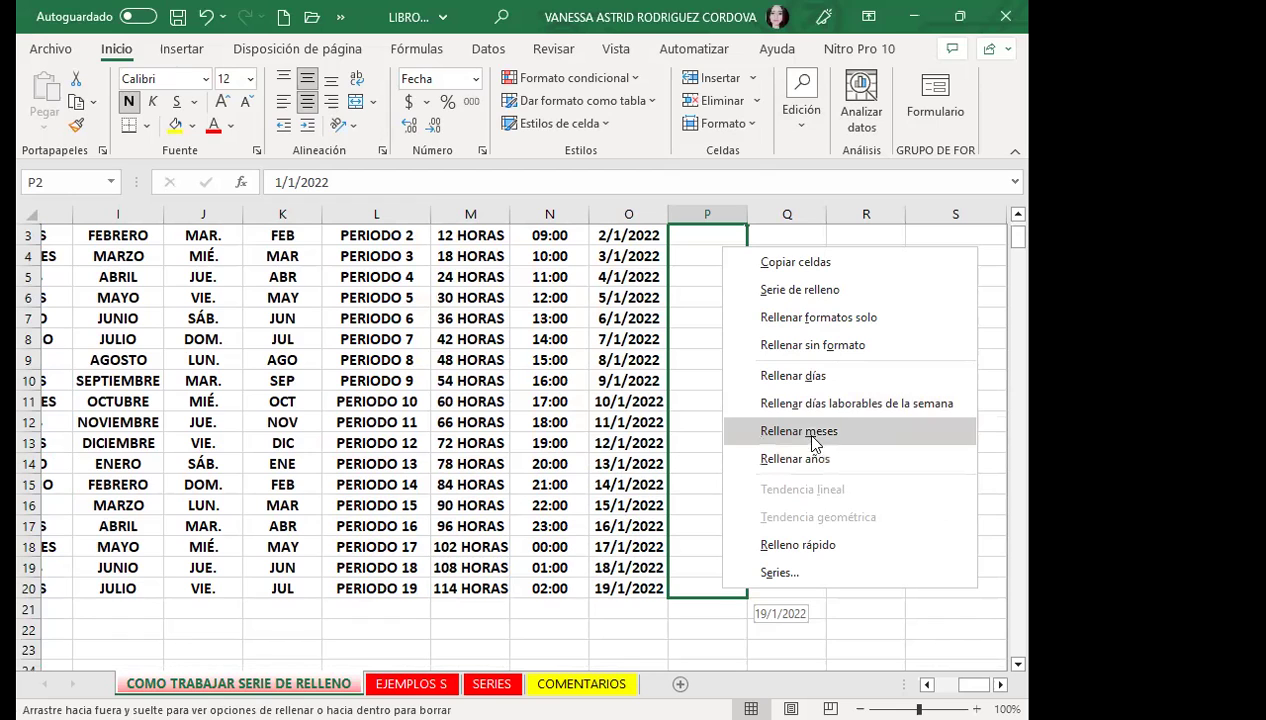
{"action": "left_click", "coordinate": [897, 405]}
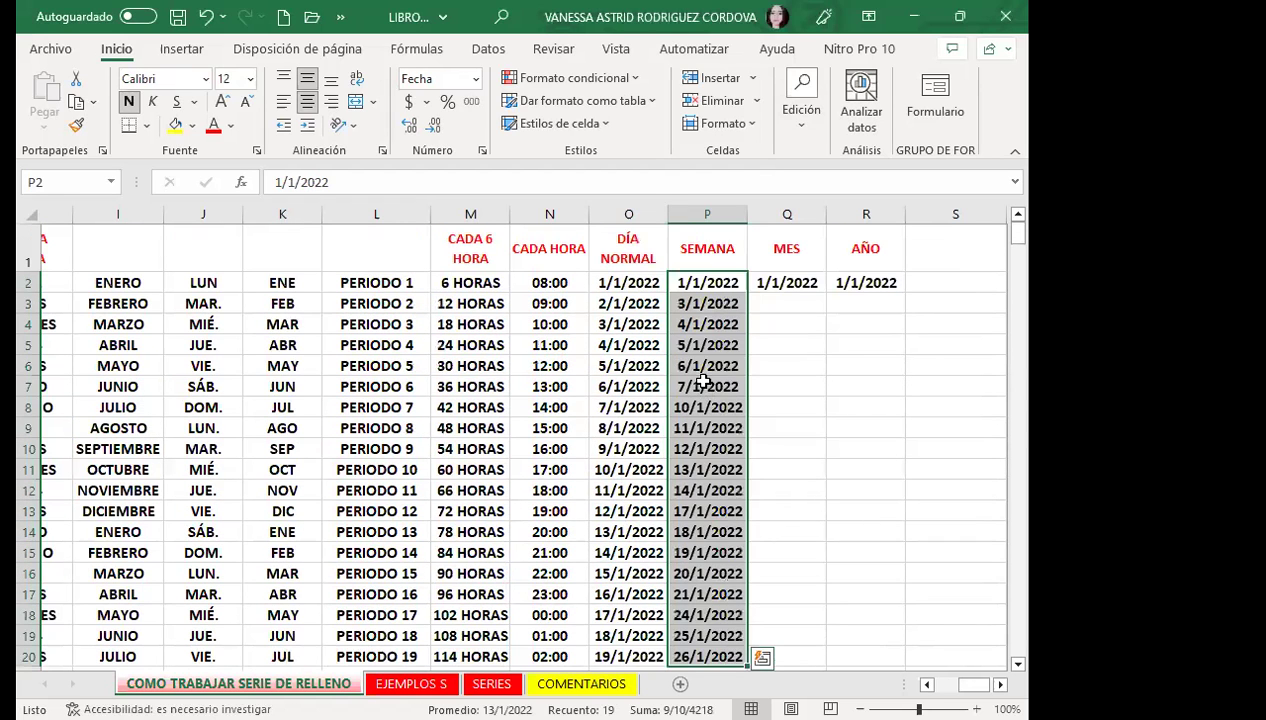
{"action": "left_click", "coordinate": [621, 285]}
{"action": "left_click", "coordinate": [717, 283]}
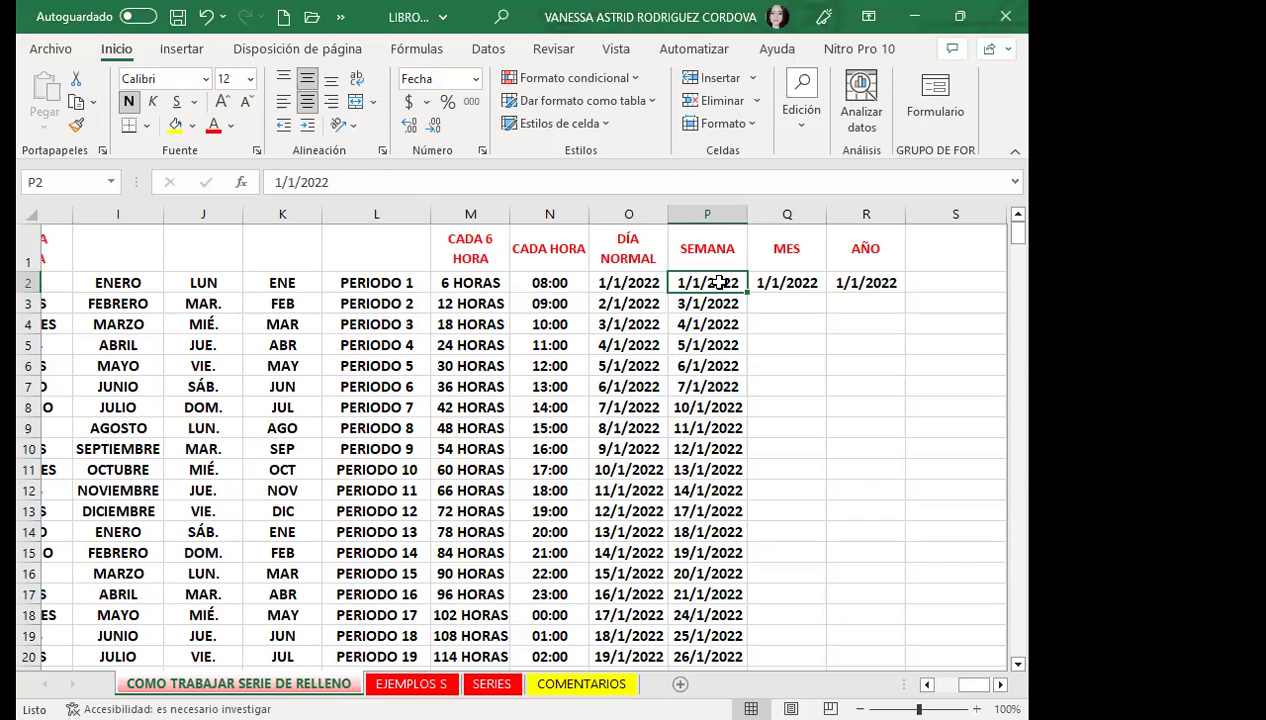
Step: Compare against the daily dates in column O and check the weekday dates P2 through P7
{"action": "left_click_drag", "start_coordinate": [626, 284], "coordinate": [622, 441]}
{"action": "left_click", "coordinate": [616, 285]}
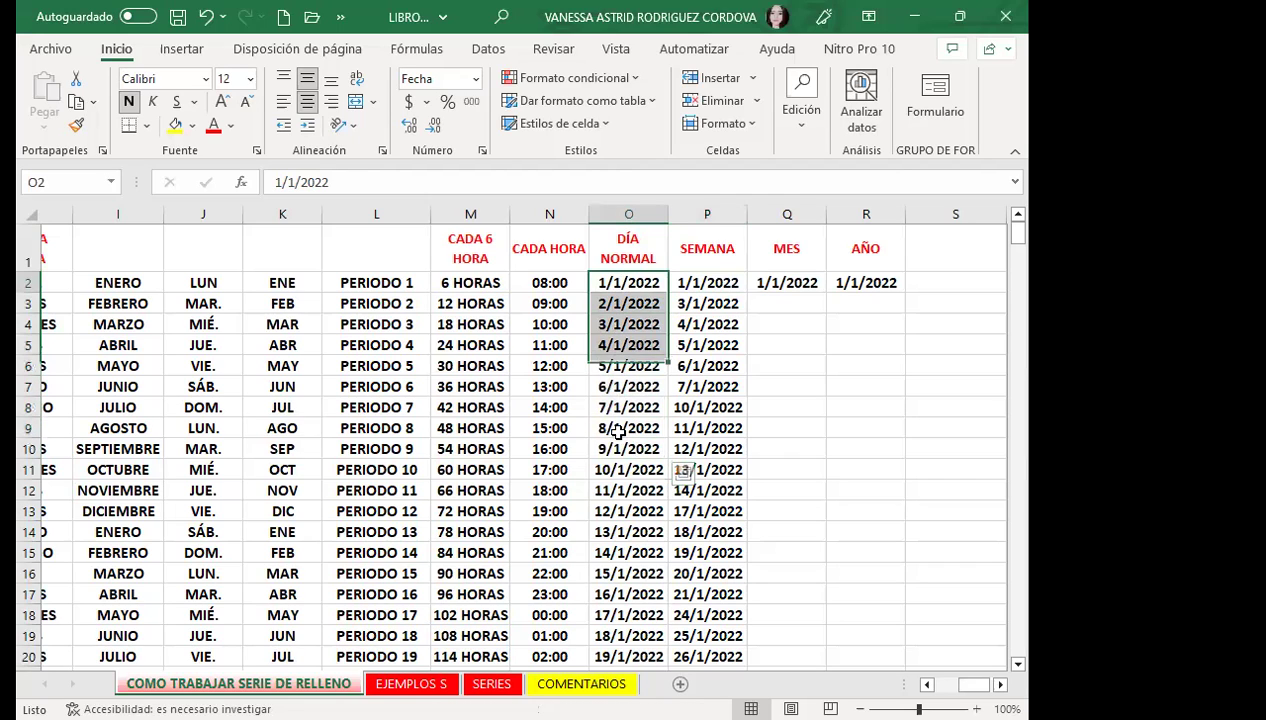
{"action": "left_click_drag", "start_coordinate": [616, 285], "coordinate": [618, 284]}
{"action": "left_click", "coordinate": [715, 283]}
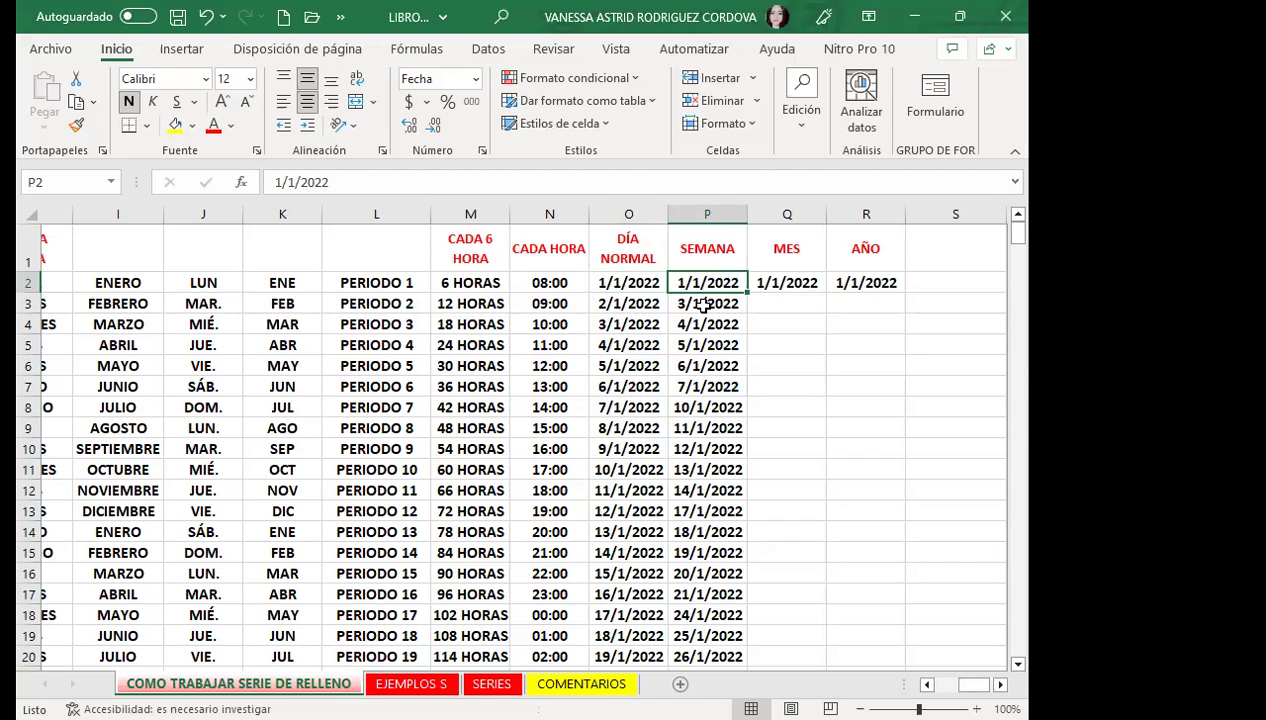
{"action": "left_click", "coordinate": [703, 304]}
{"action": "left_click", "coordinate": [693, 325]}
{"action": "left_click", "coordinate": [693, 345]}
{"action": "left_click", "coordinate": [693, 366]}
{"action": "left_click", "coordinate": [694, 384]}
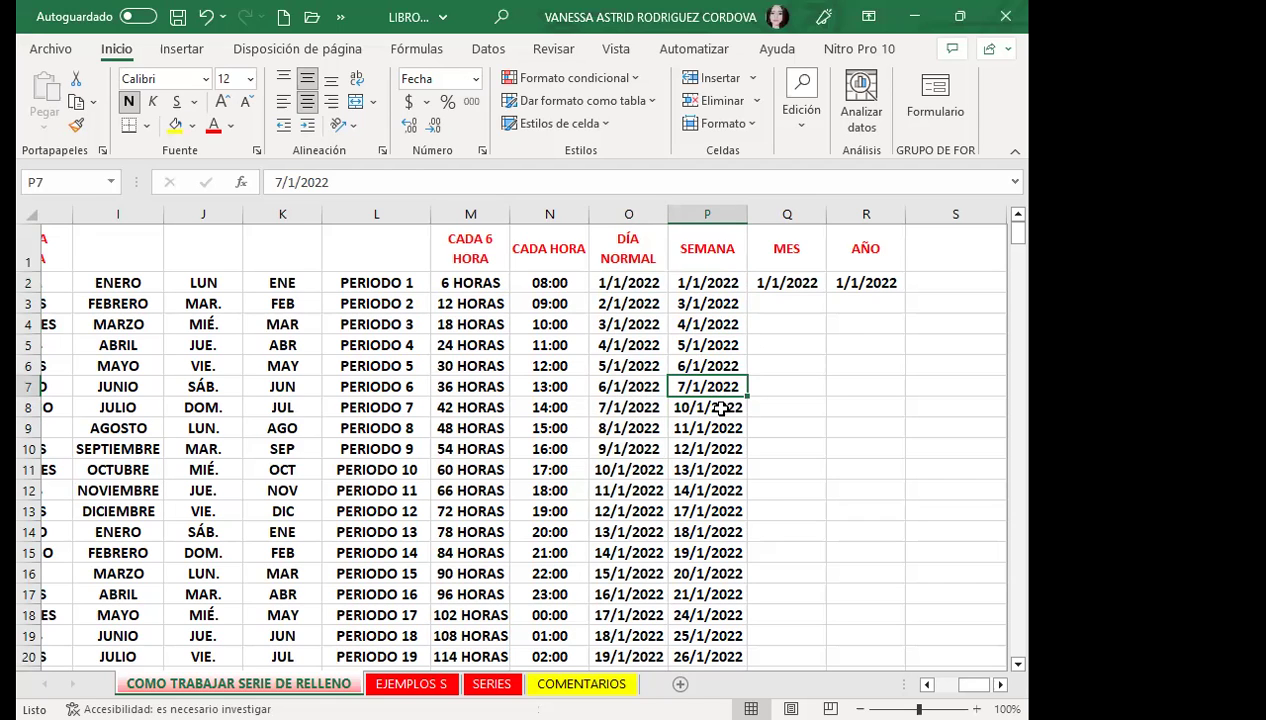
Step: Check weekday dates P8 through P13, then select P2:P20
{"action": "left_click", "coordinate": [718, 408]}
{"action": "left_click", "coordinate": [697, 430]}
{"action": "left_click", "coordinate": [690, 450]}
{"action": "left_click", "coordinate": [690, 470]}
{"action": "left_click", "coordinate": [680, 489]}
{"action": "left_click", "coordinate": [676, 508]}
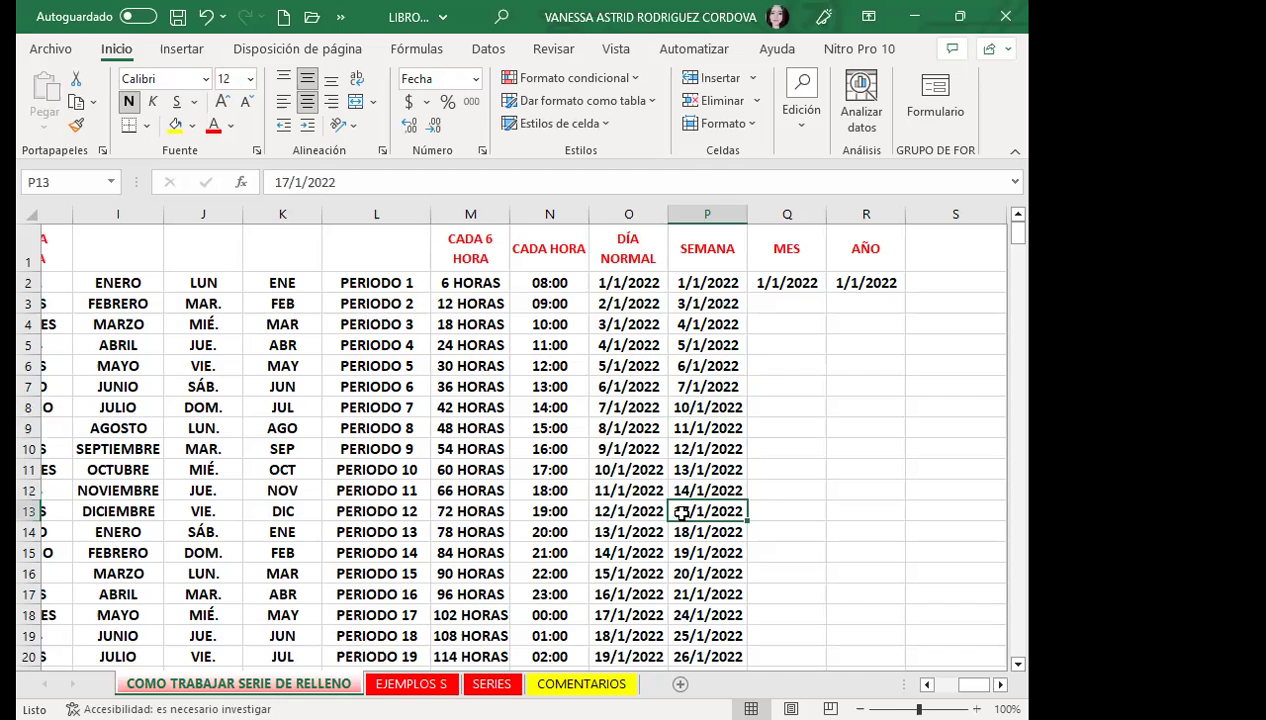
{"action": "mouse_move", "coordinate": [695, 284]}
{"action": "left_mouse_down"}
{"action": "mouse_move", "coordinate": [711, 683]}
{"action": "mouse_move", "coordinate": [720, 505]}
{"action": "left_mouse_up"}
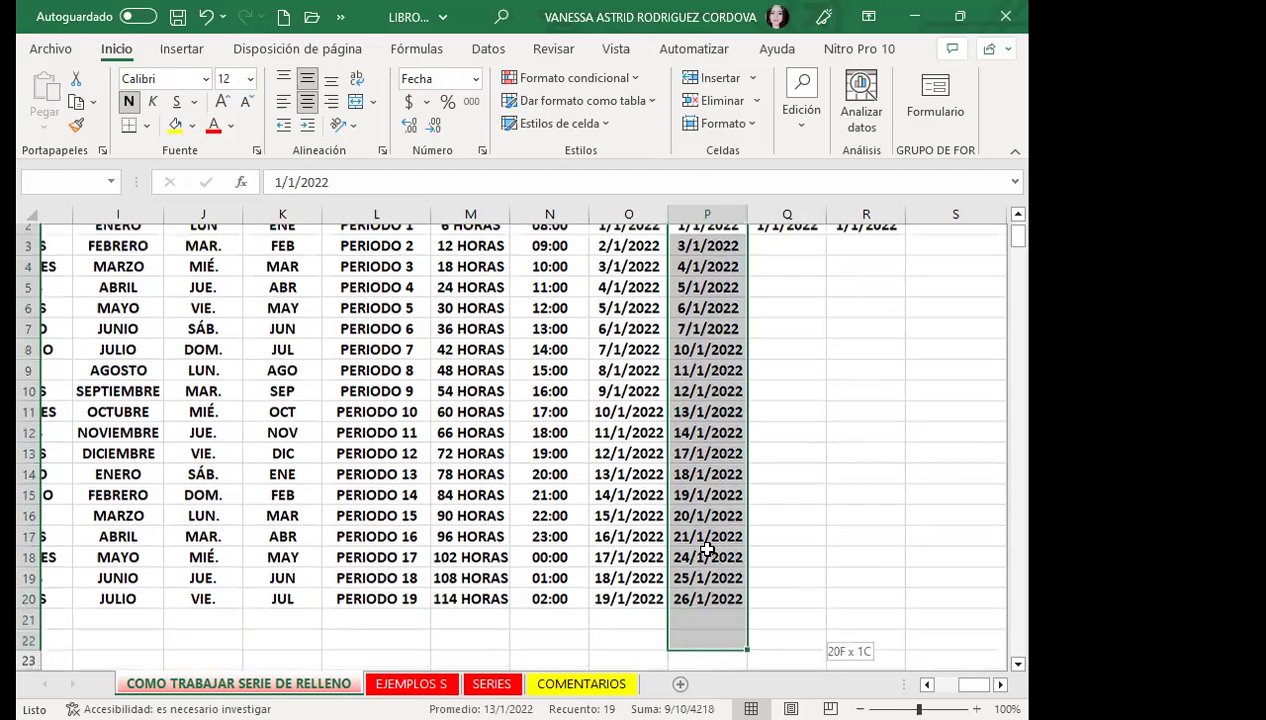
{"action": "scroll", "coordinate": [720, 505], "scroll_direction": "up", "scroll_amount": 1}
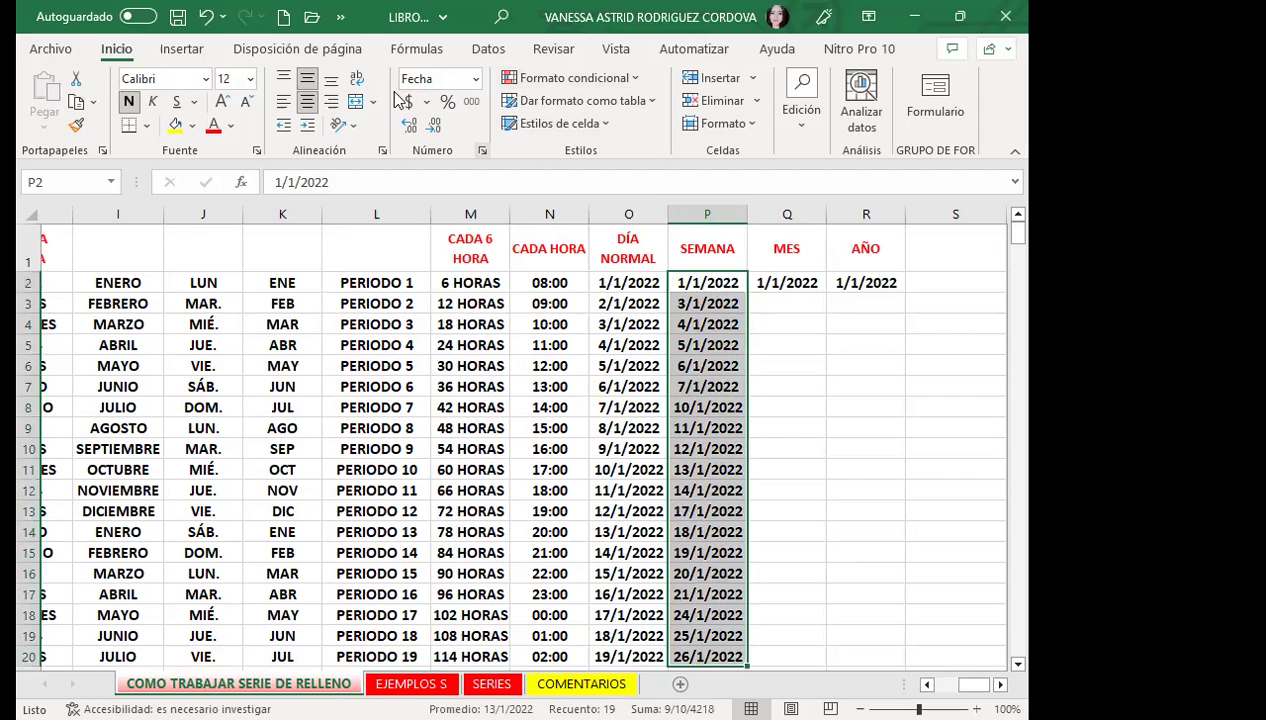
Step: Give the SEMANA dates the custom format dddd to show weekday names
{"action": "left_click", "coordinate": [483, 151]}
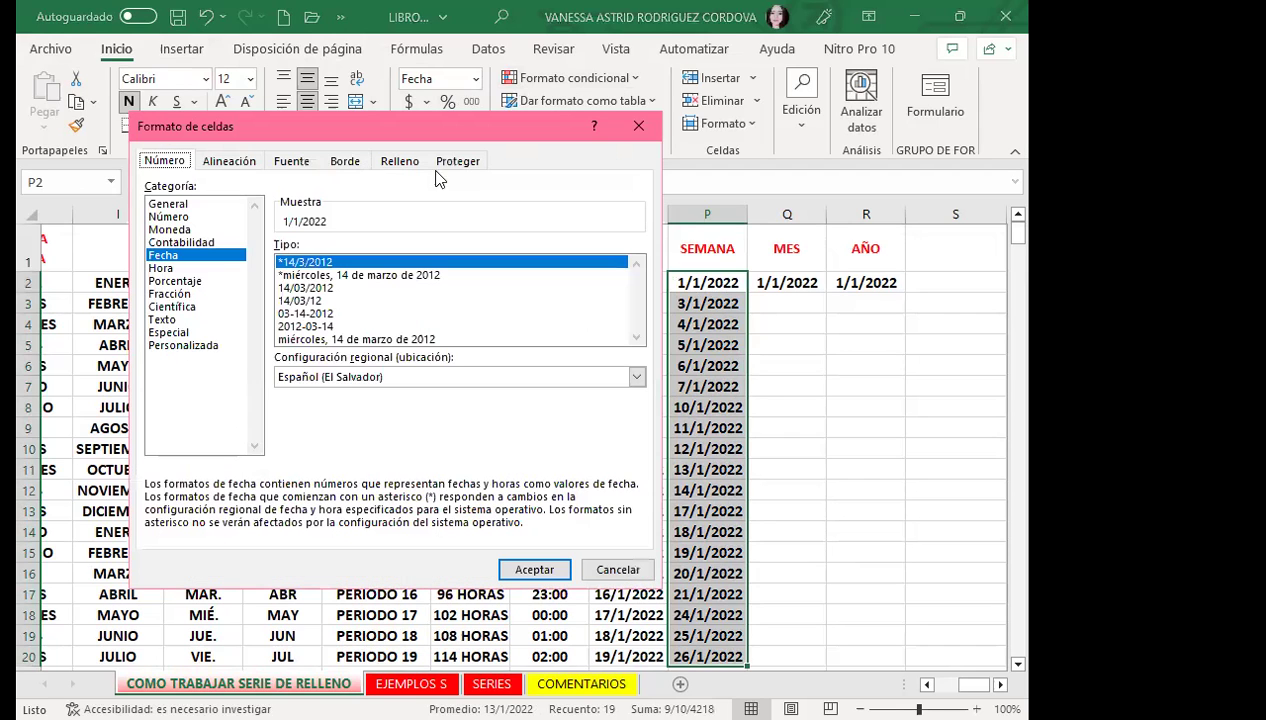
{"action": "left_click", "coordinate": [186, 346]}
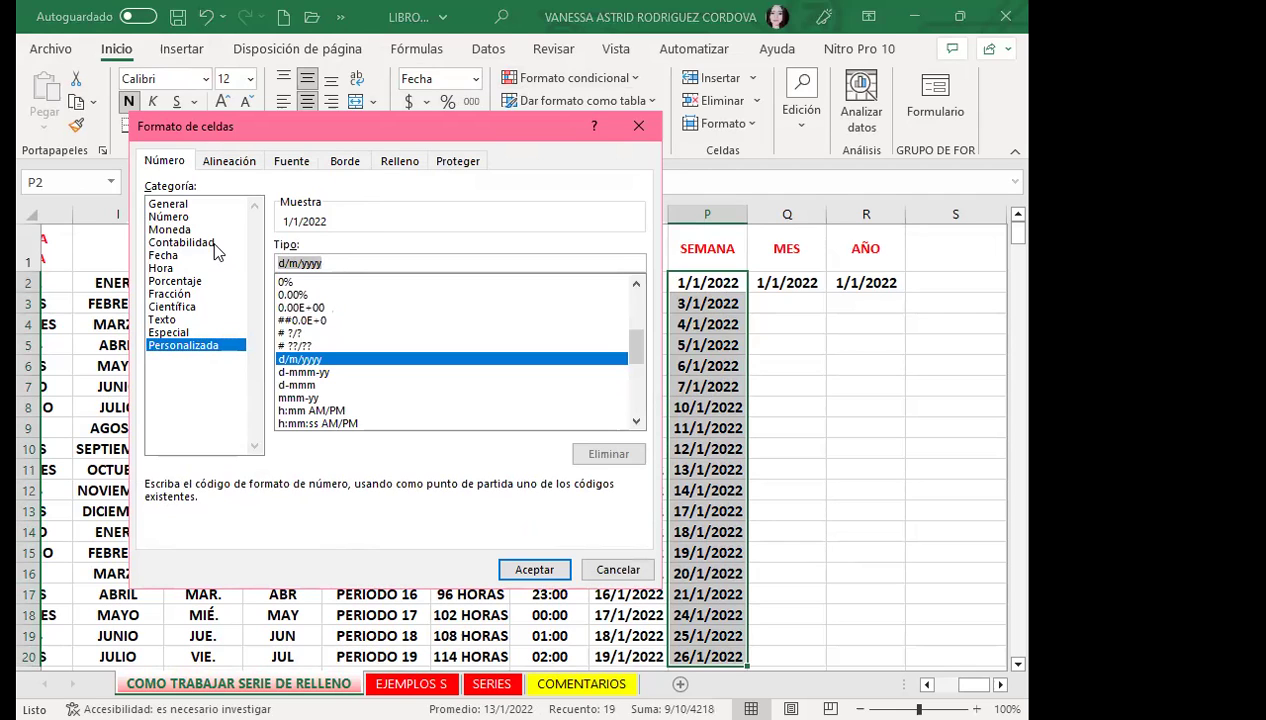
{"action": "type", "text": "DDDD"}
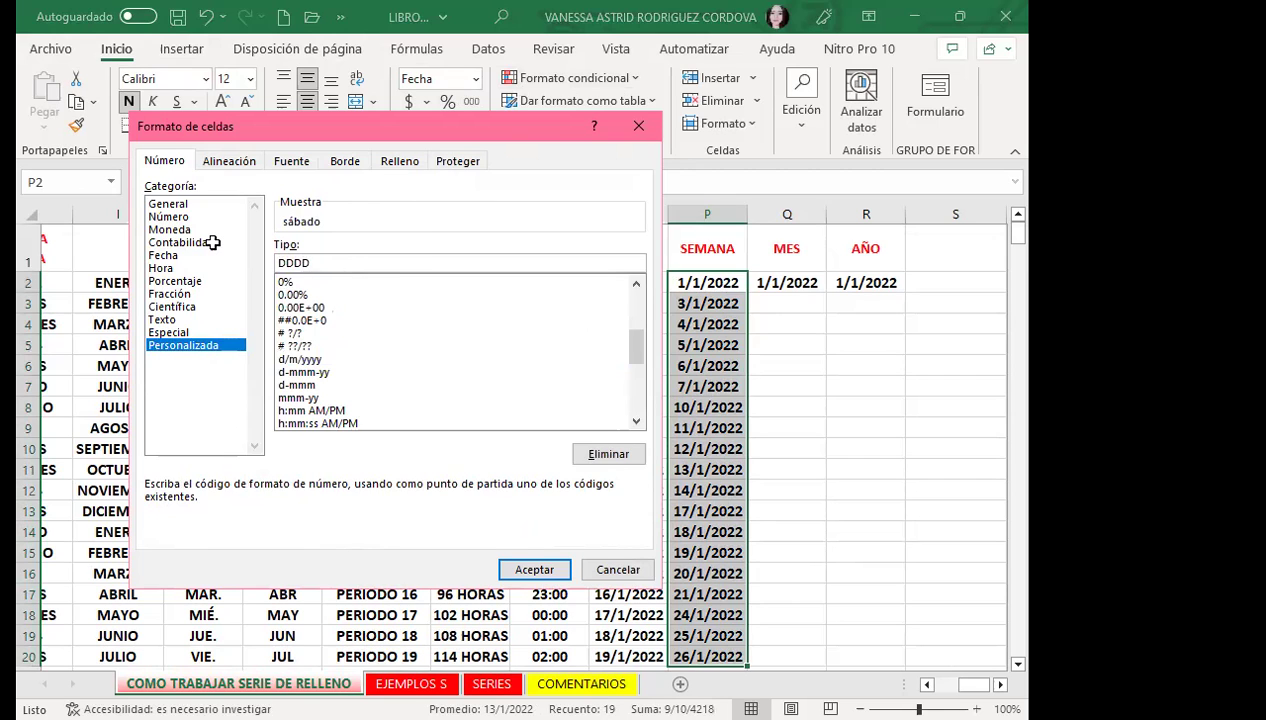
{"action": "key", "text": "Return"}
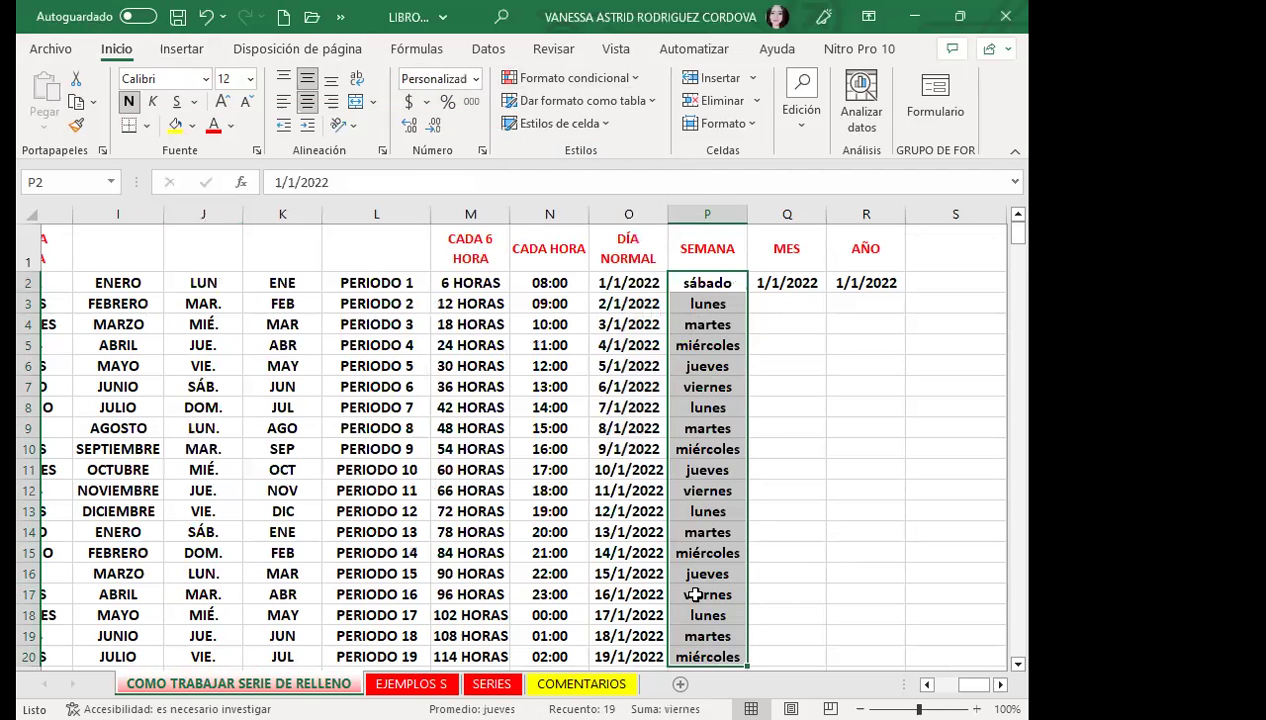
Step: Reselect P2:P20 and enter a month-name custom type (MMMM) in Formato de celdas
{"action": "left_click", "coordinate": [703, 283]}
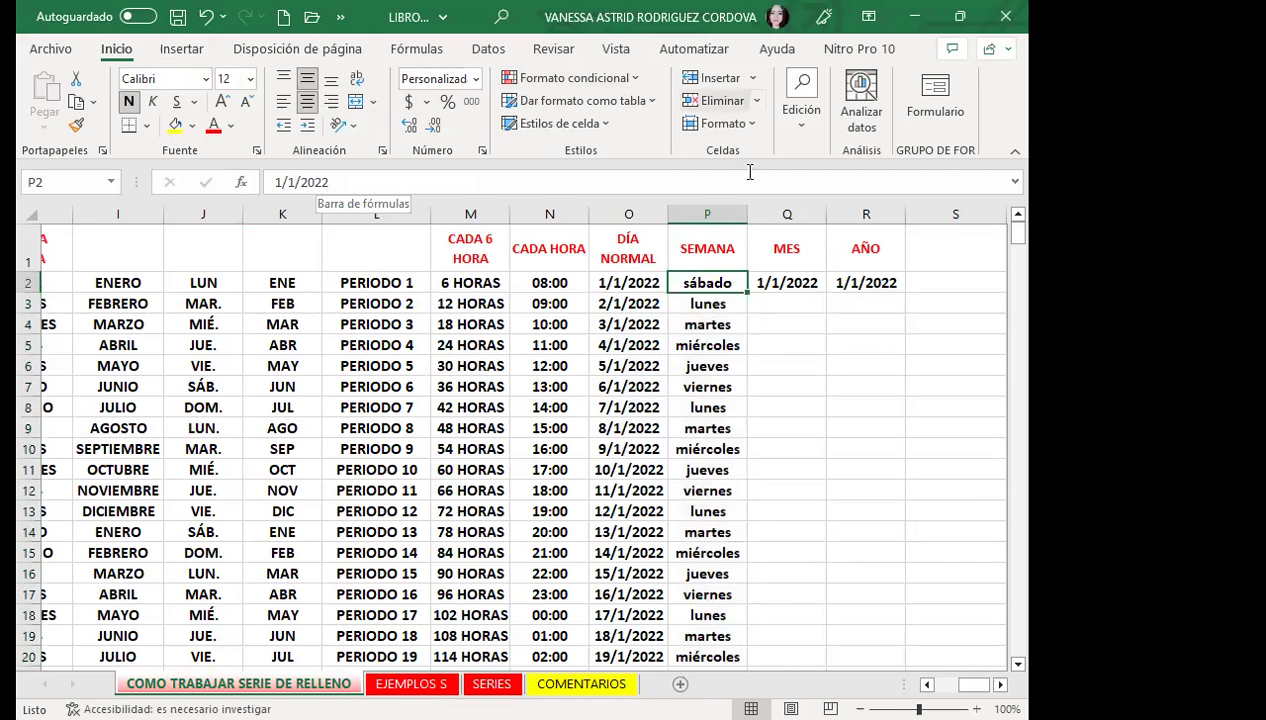
{"action": "mouse_move", "coordinate": [686, 283]}
{"action": "left_mouse_down"}
{"action": "mouse_move", "coordinate": [707, 511]}
{"action": "mouse_move", "coordinate": [699, 593]}
{"action": "left_mouse_up"}
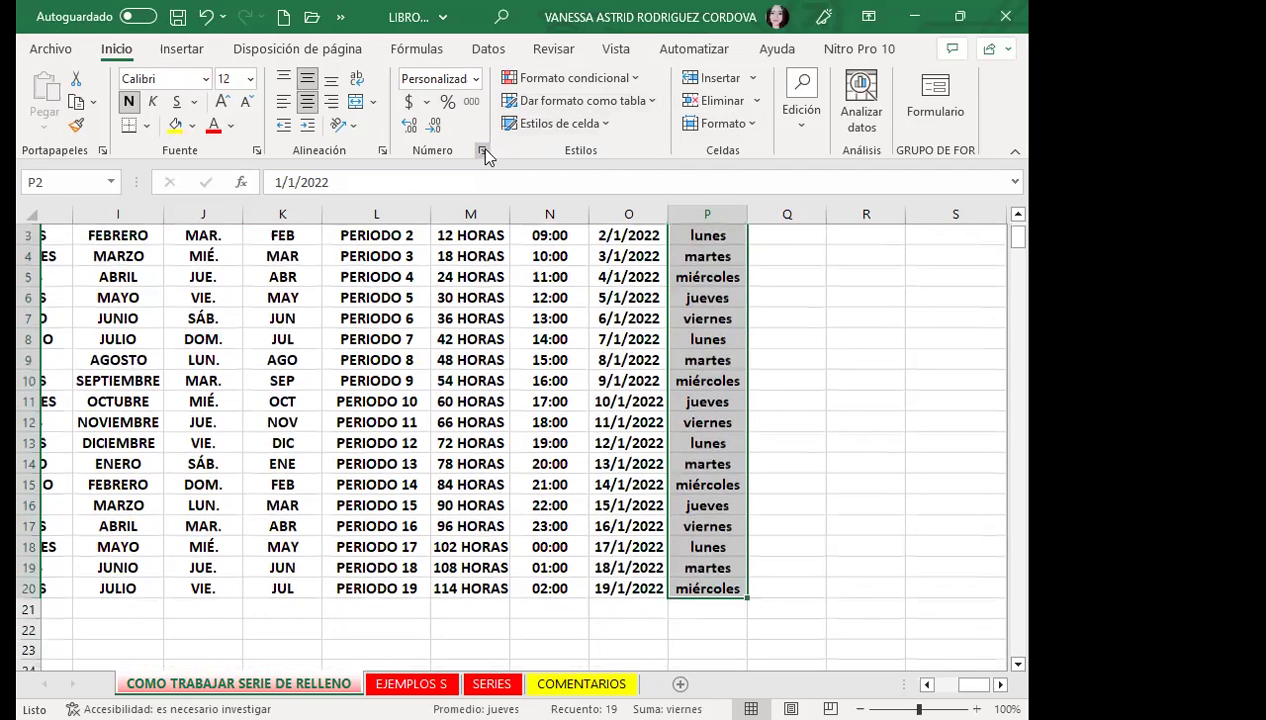
{"action": "scroll", "coordinate": [603, 205], "scroll_direction": "up", "scroll_amount": 1}
{"action": "key", "text": "ctrl+1"}
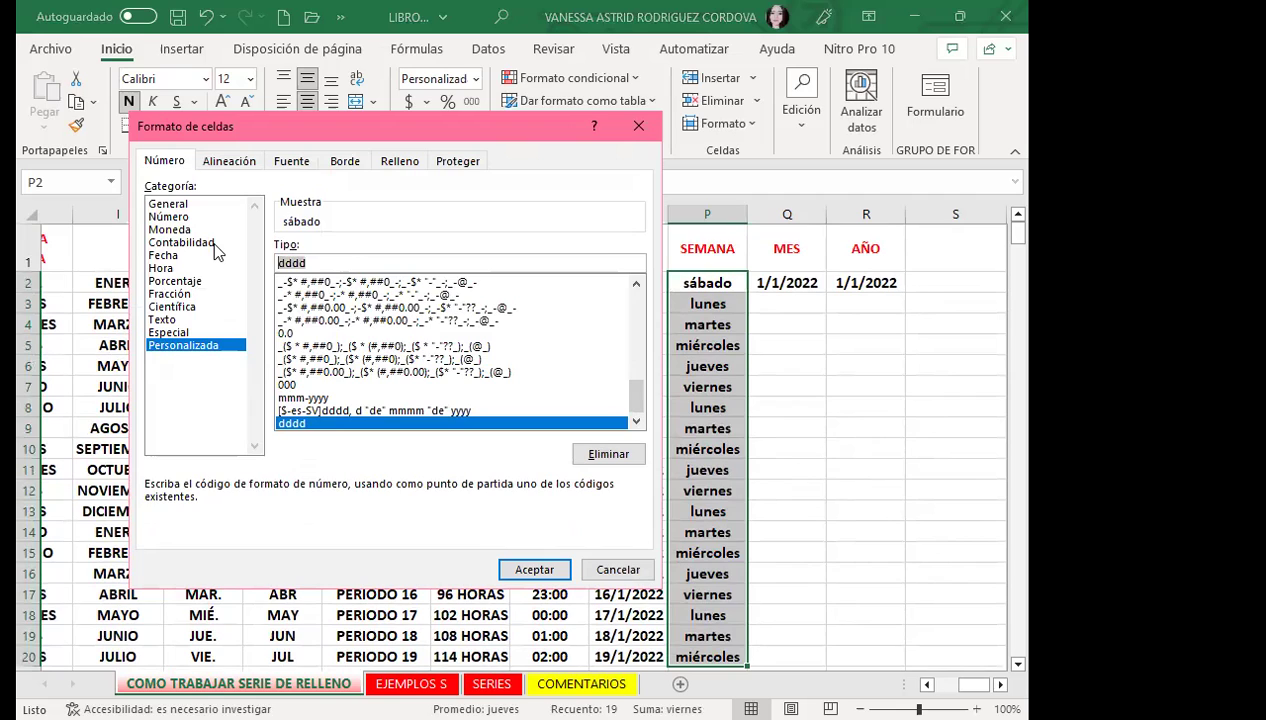
{"action": "type", "text": "MMMM"}
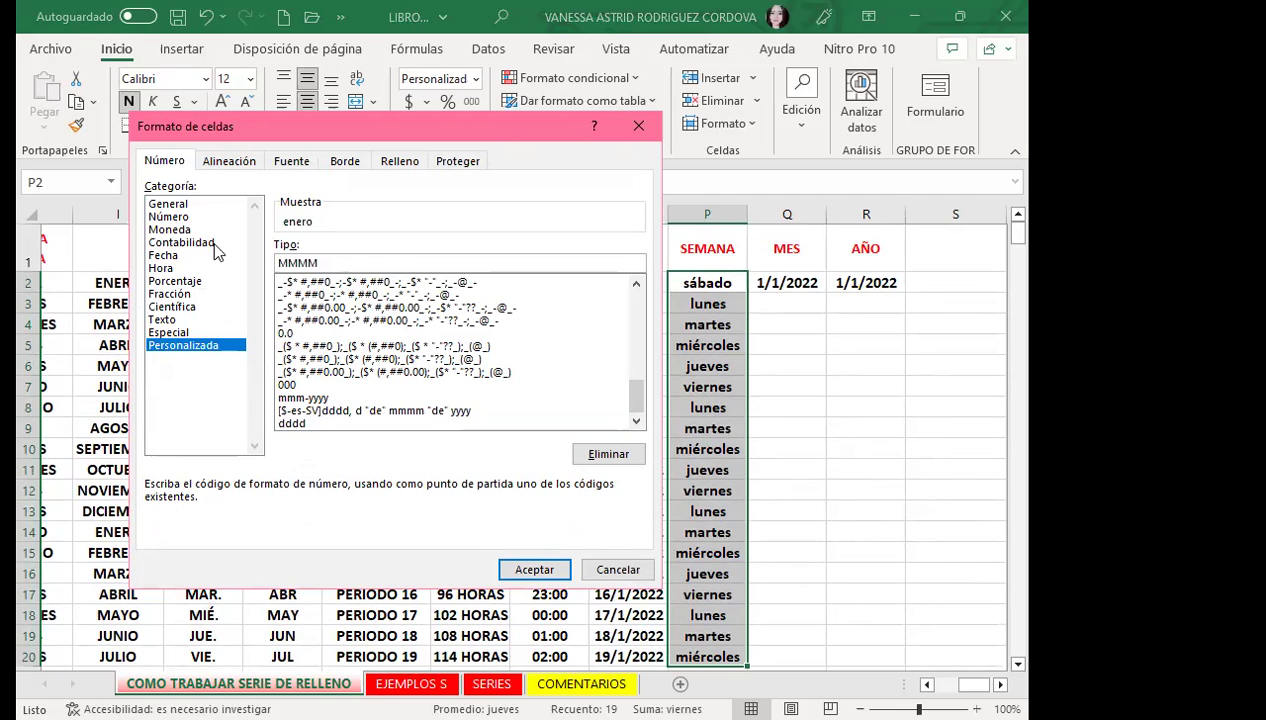
{"action": "key", "text": "BackSpace"}
{"action": "key", "text": "BackSpace"}
{"action": "type", "text": "MM"}
Step: Apply the month-name format, so every SEMANA row shows enero
{"action": "left_click", "coordinate": [528, 566]}
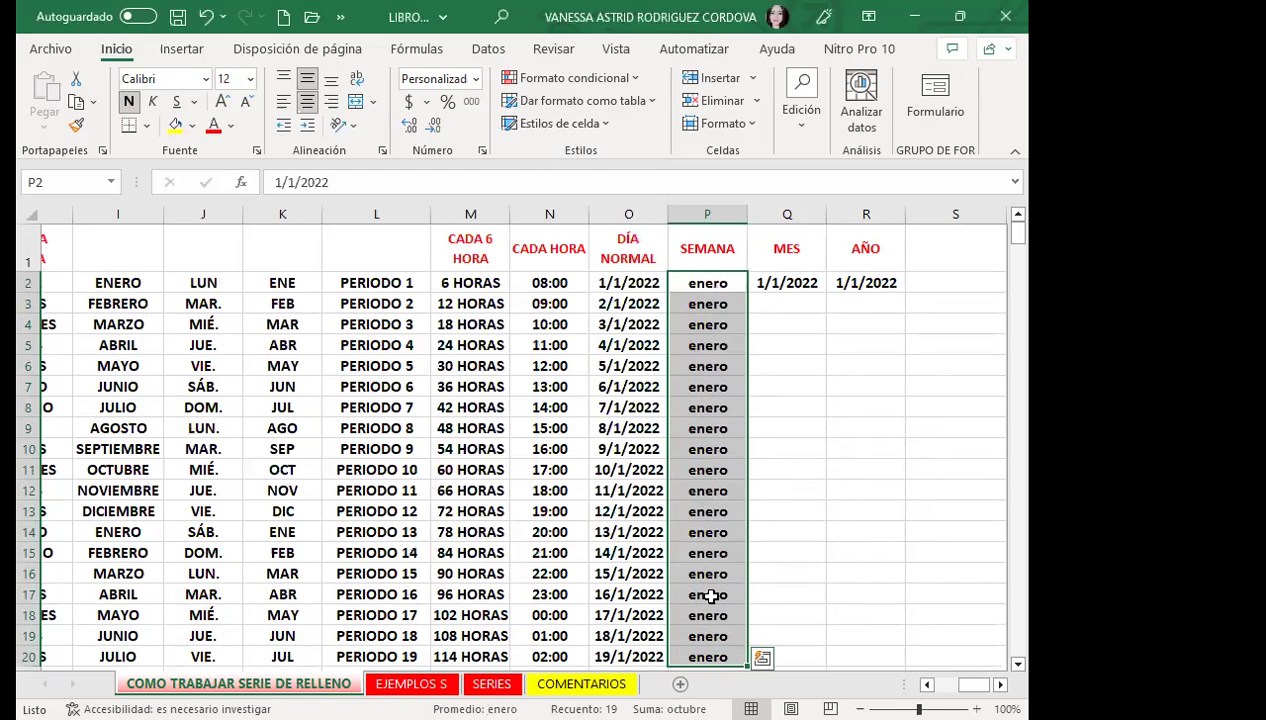
{"action": "scroll", "coordinate": [715, 520], "scroll_direction": "down", "scroll_amount": 1}
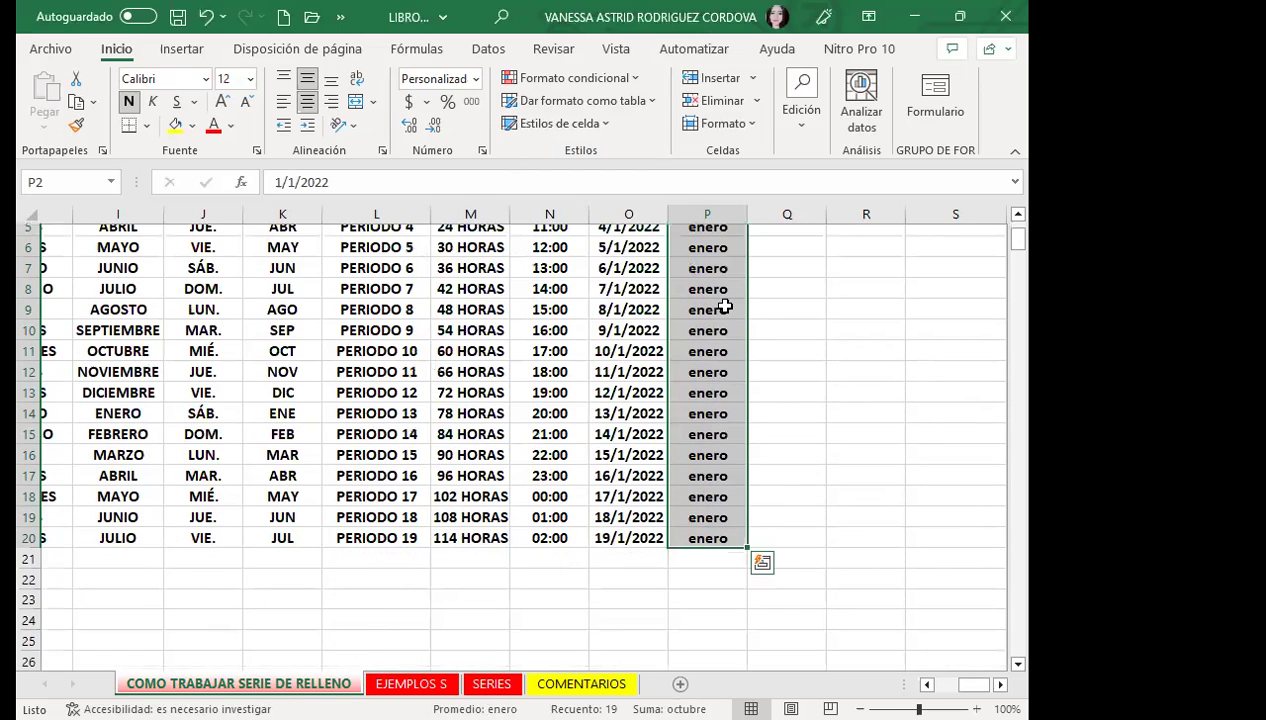
{"action": "scroll", "coordinate": [724, 308], "scroll_direction": "up", "scroll_amount": 2}
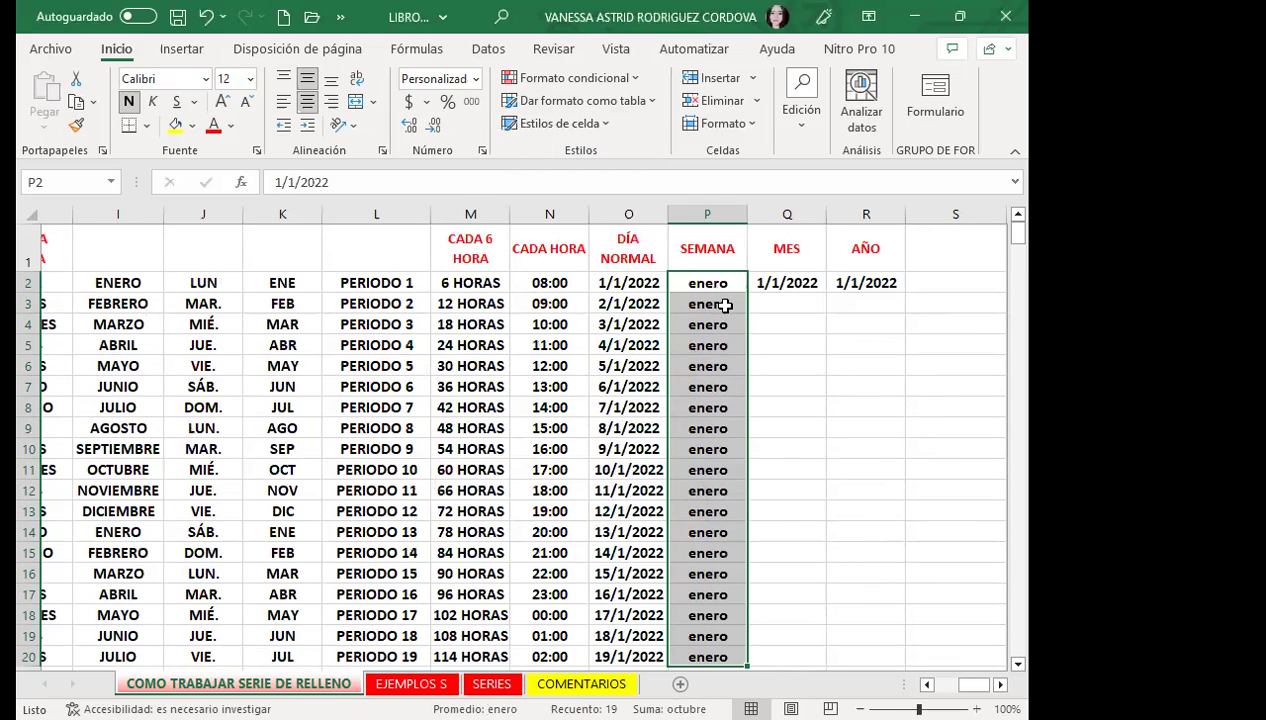
{"action": "left_click", "coordinate": [805, 115]}
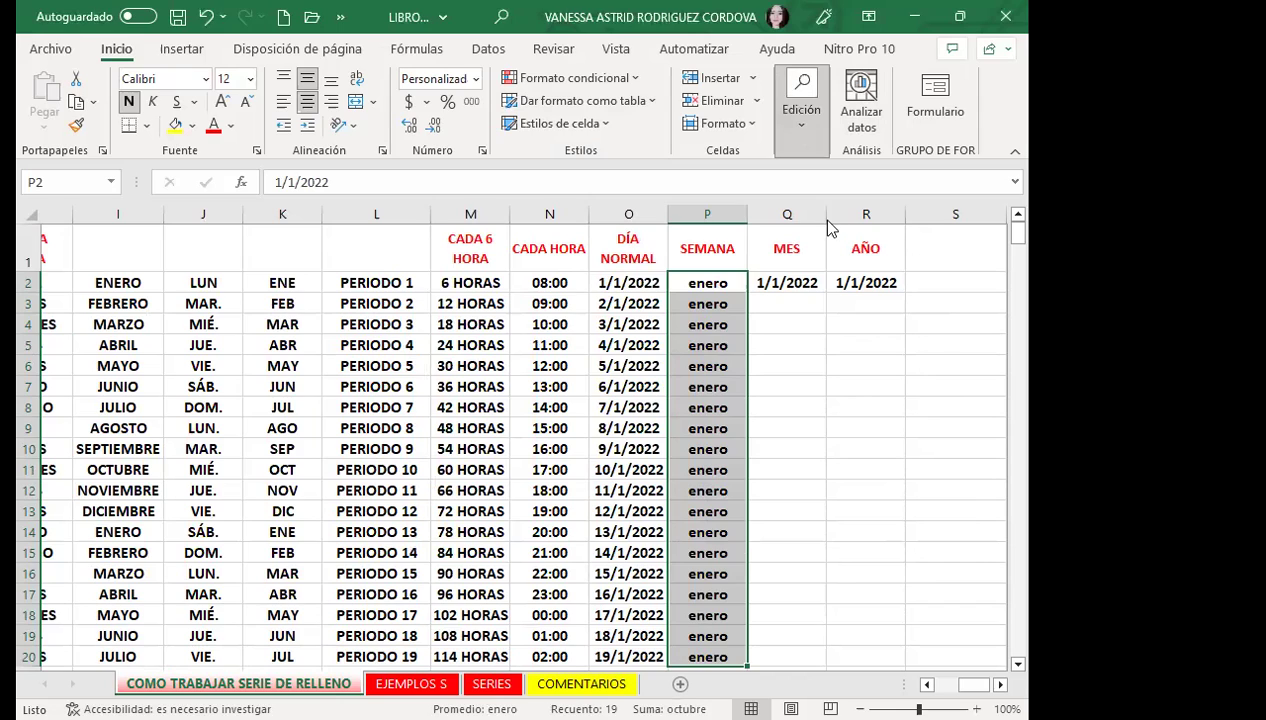
{"action": "left_click", "coordinate": [222, 302]}
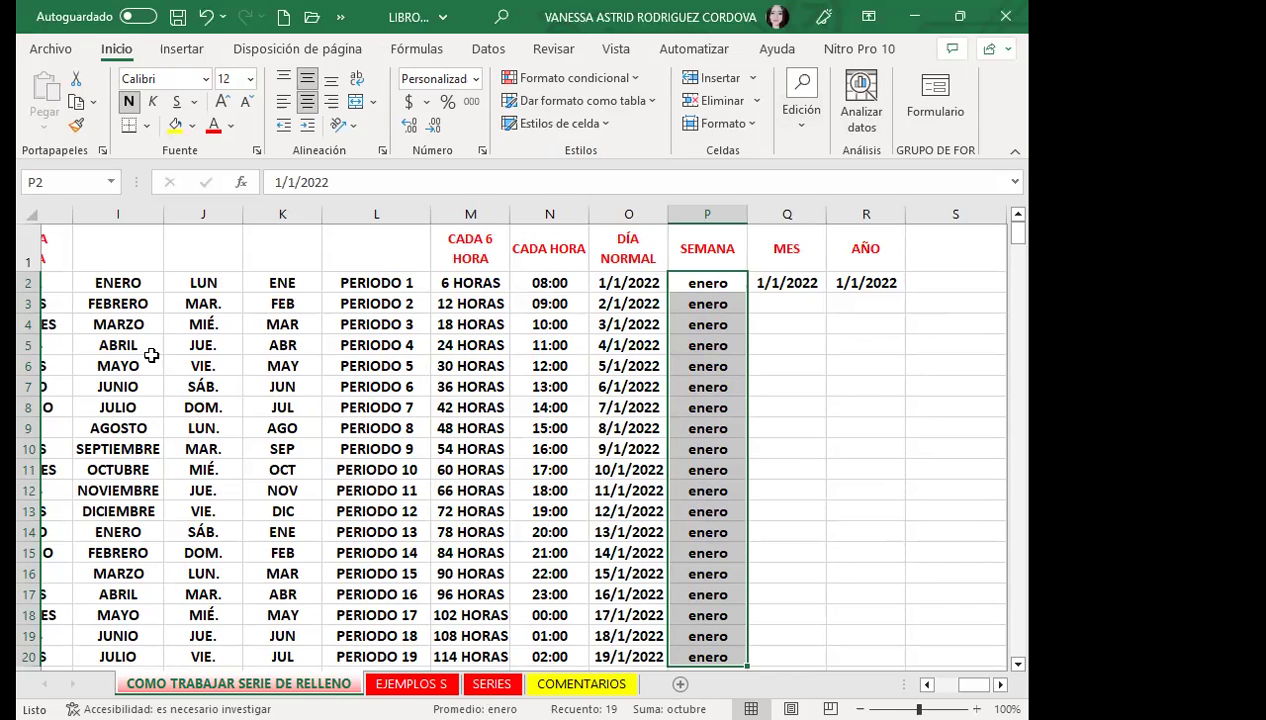
Step: Cancel the Rellenar Series dialog and undo twice to restore weekday names in column P
{"action": "left_click", "coordinate": [790, 118]}
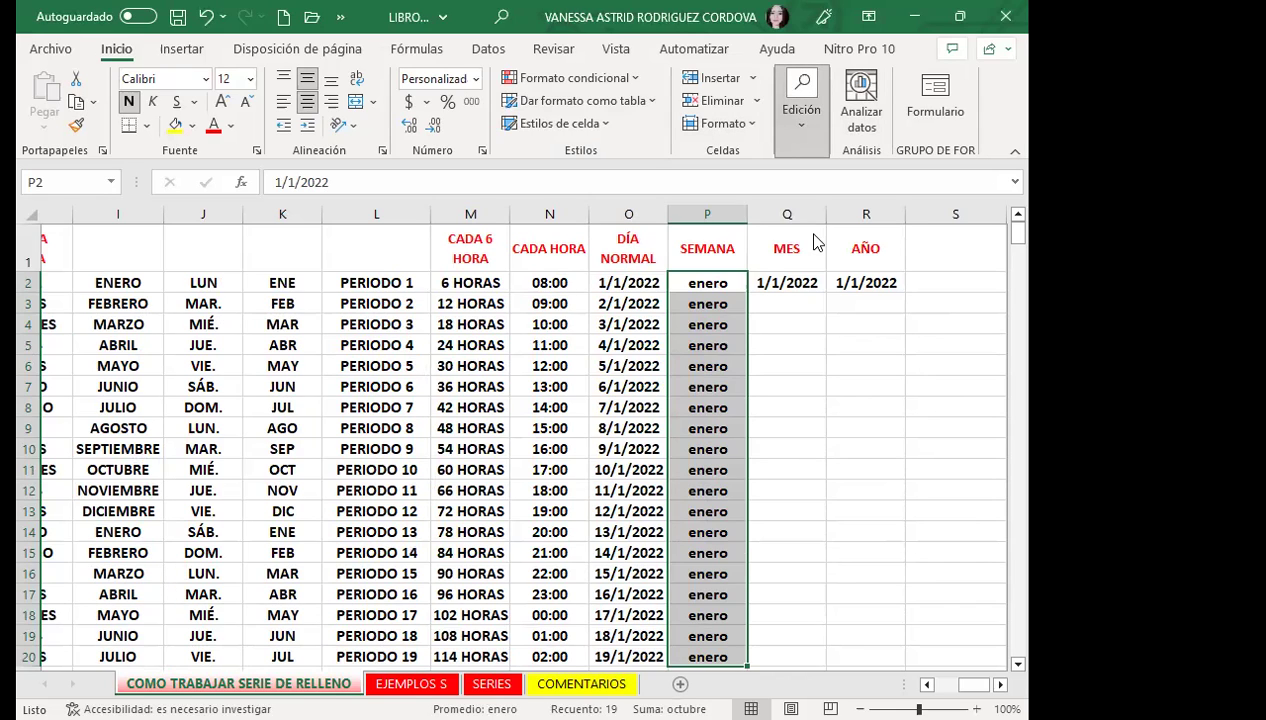
{"action": "left_click", "coordinate": [818, 216]}
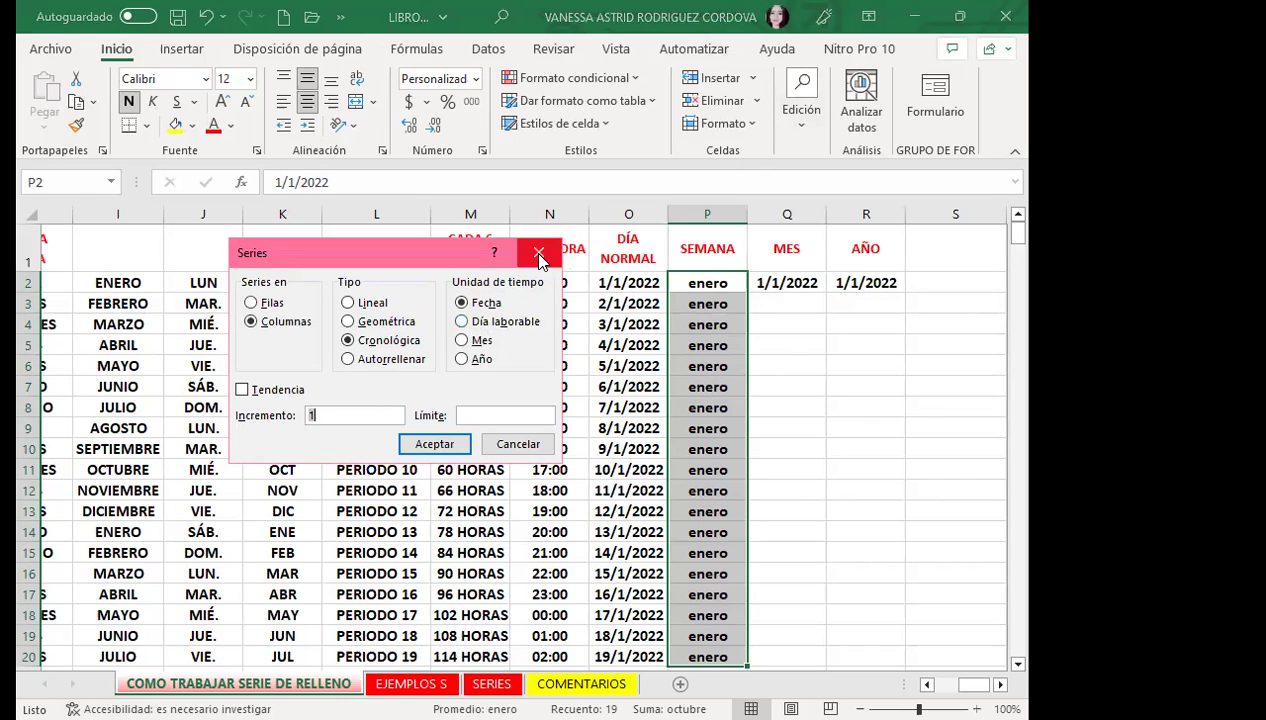
{"action": "left_click", "coordinate": [539, 254]}
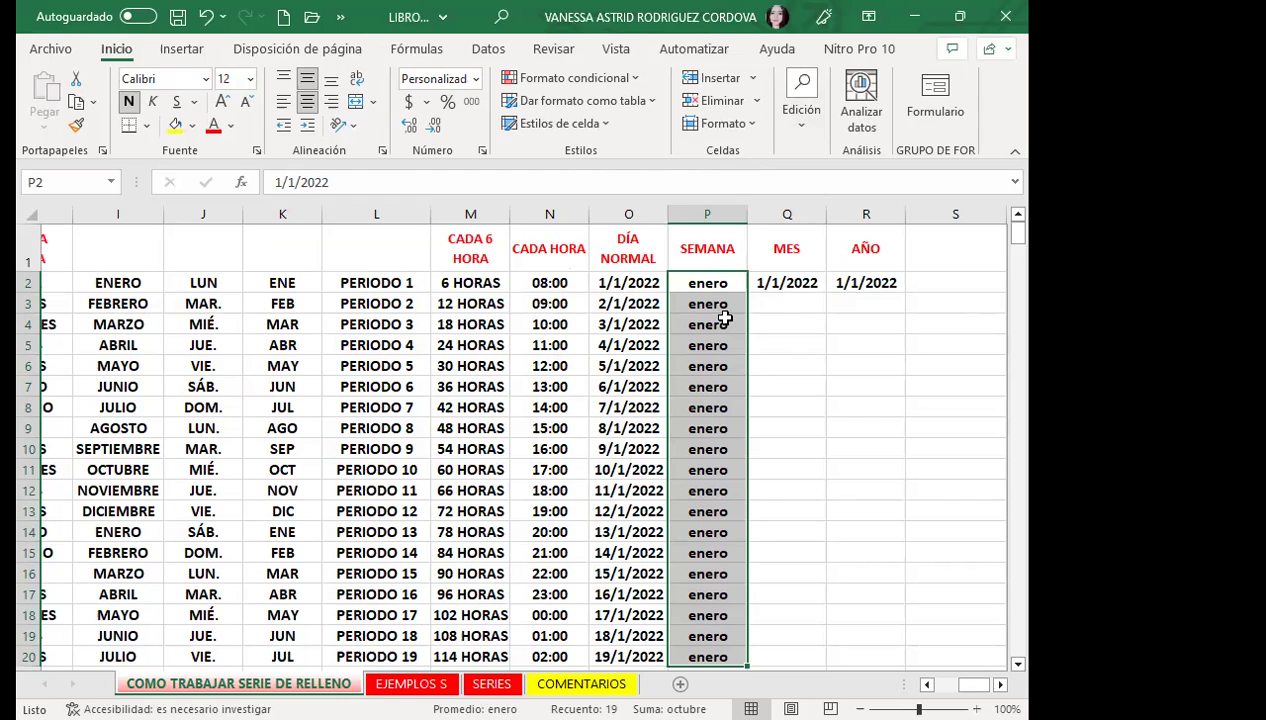
{"action": "key", "text": "ctrl+z"}
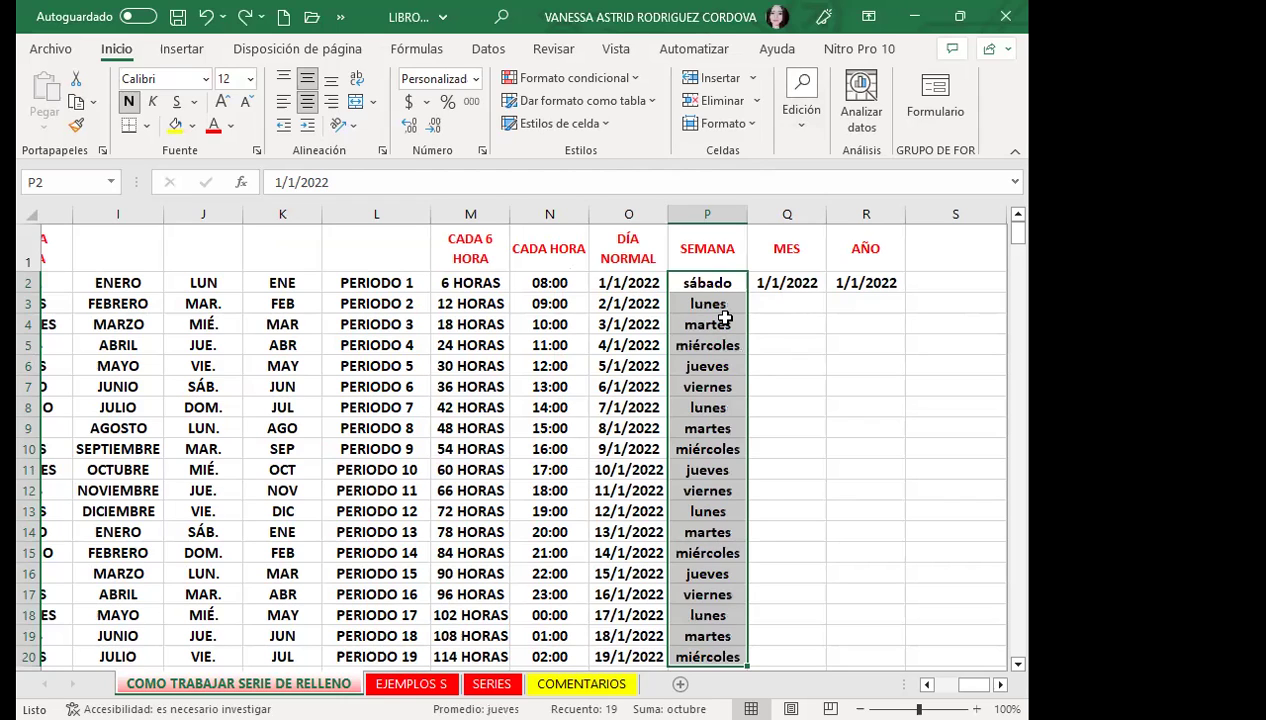
{"action": "key", "text": "ctrl+z"}
Step: Fill Q2:Q20 with monthly dates using Rellenar meses
{"action": "left_click", "coordinate": [791, 285]}
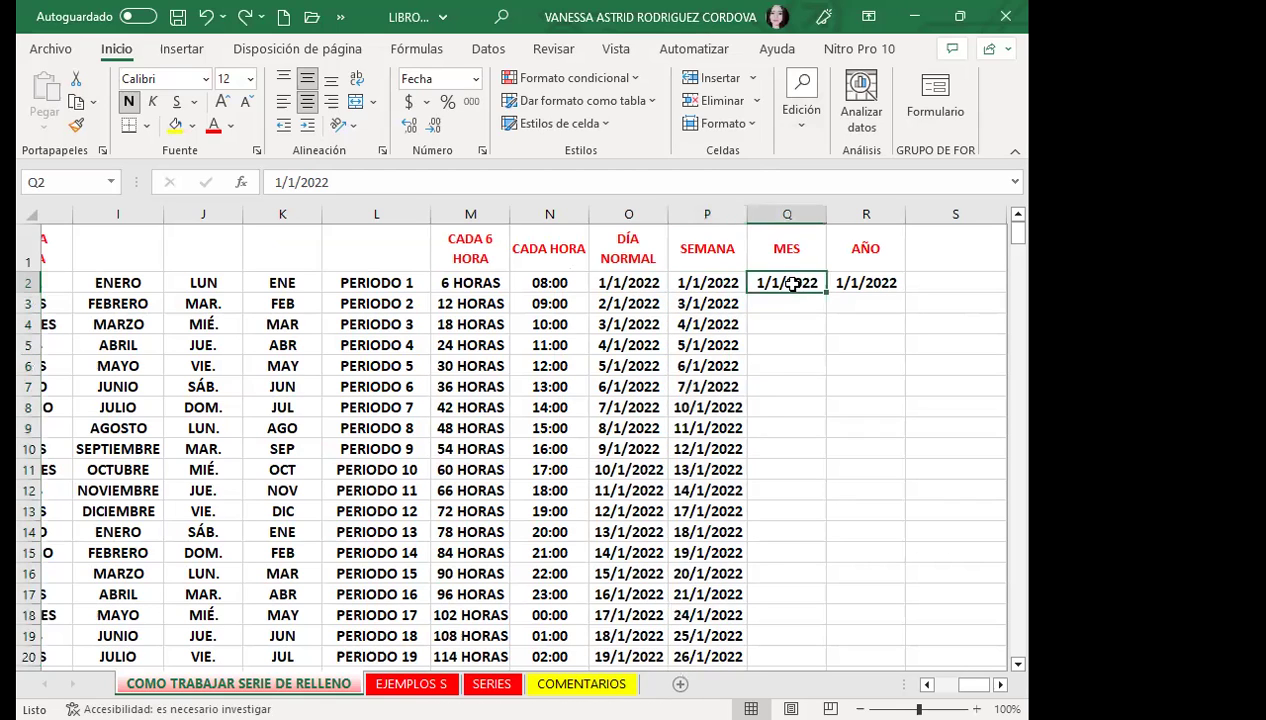
{"action": "left_click_drag", "start_coordinate": [825, 291], "coordinate": [826, 296]}
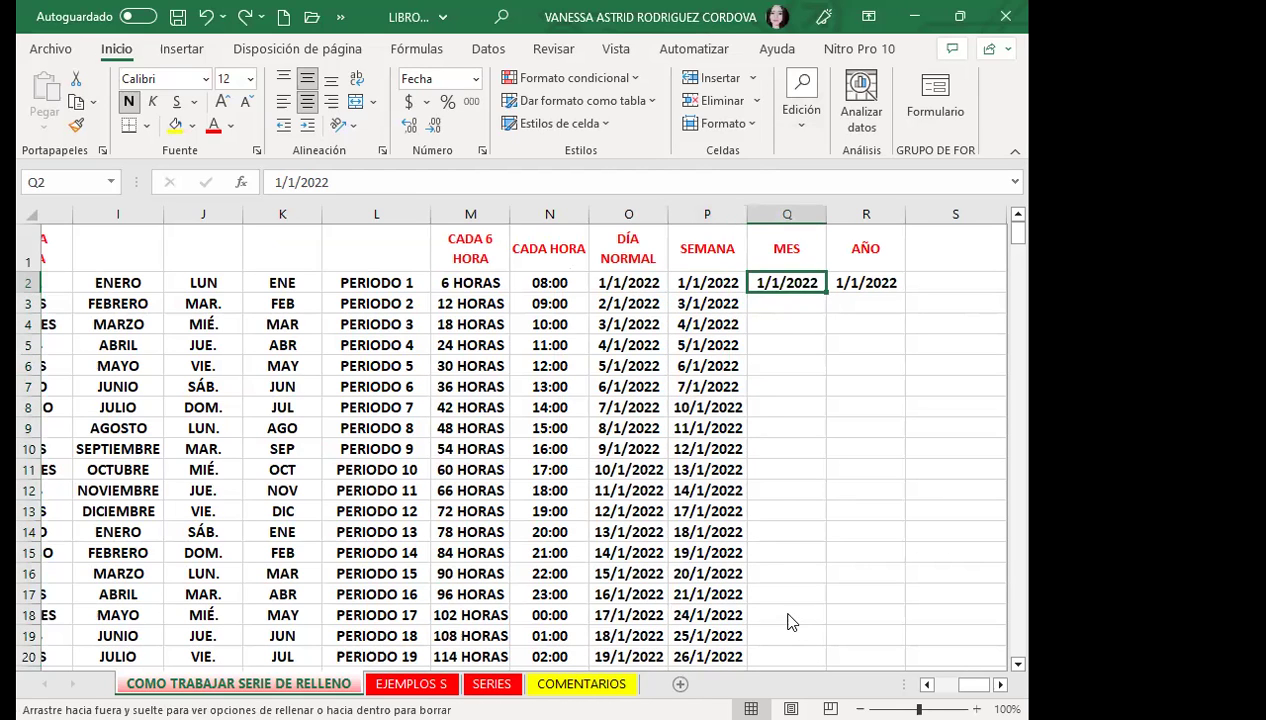
{"action": "left_click_drag", "start_coordinate": [791, 627], "coordinate": [788, 619]}
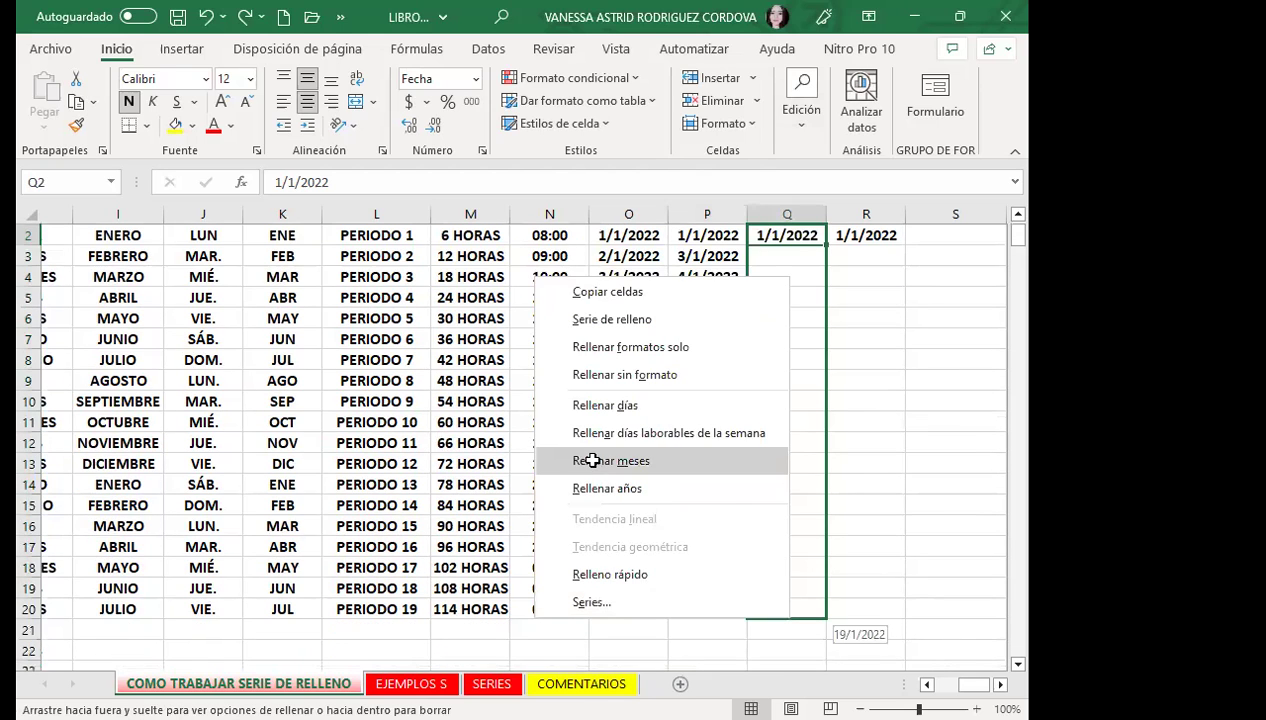
{"action": "key", "text": "Return"}
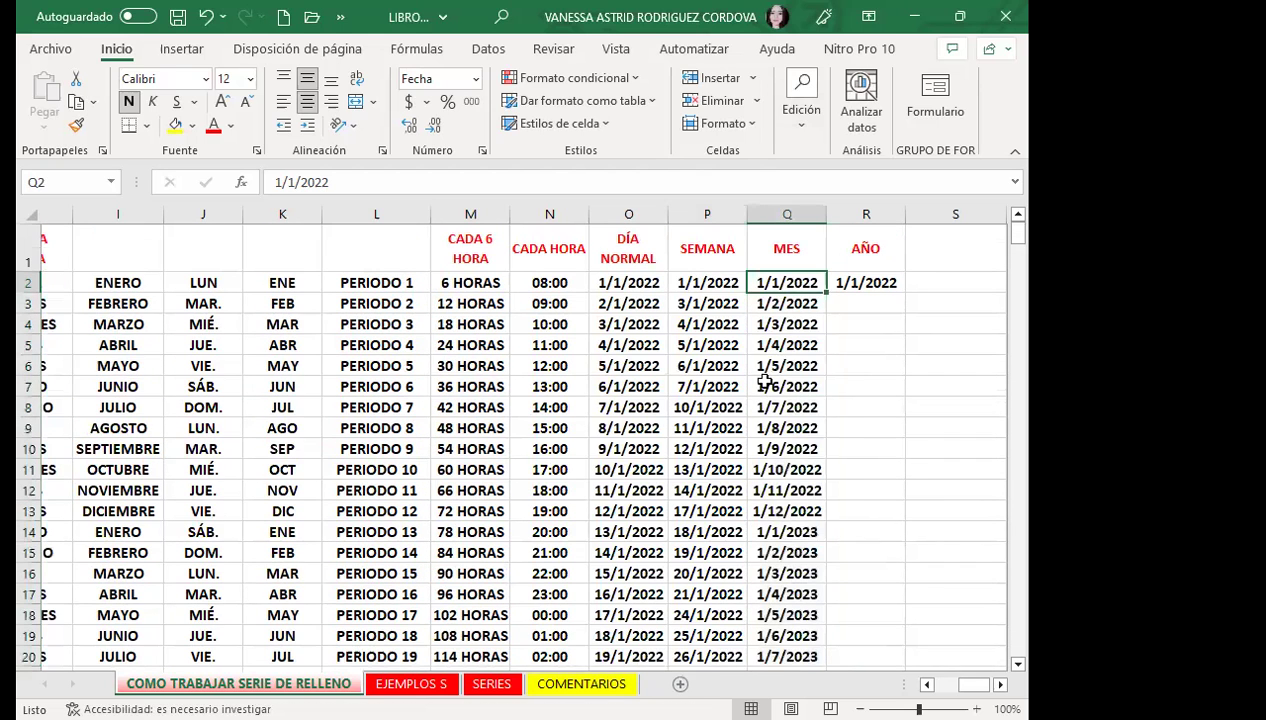
Step: Check the MES dates, including the year rollover and 1/7/2023 in Q20
{"action": "left_click", "coordinate": [757, 384]}
{"action": "left_click", "coordinate": [778, 304]}
{"action": "left_click", "coordinate": [766, 346]}
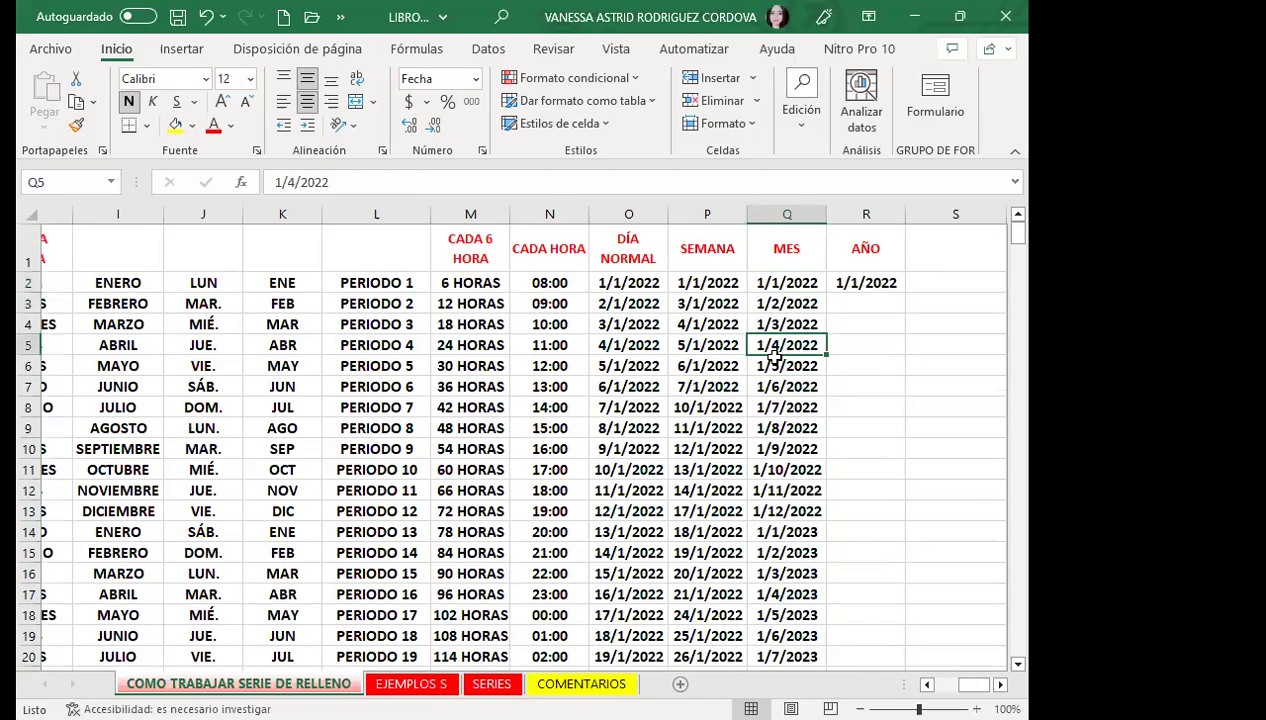
{"action": "left_click", "coordinate": [758, 305]}
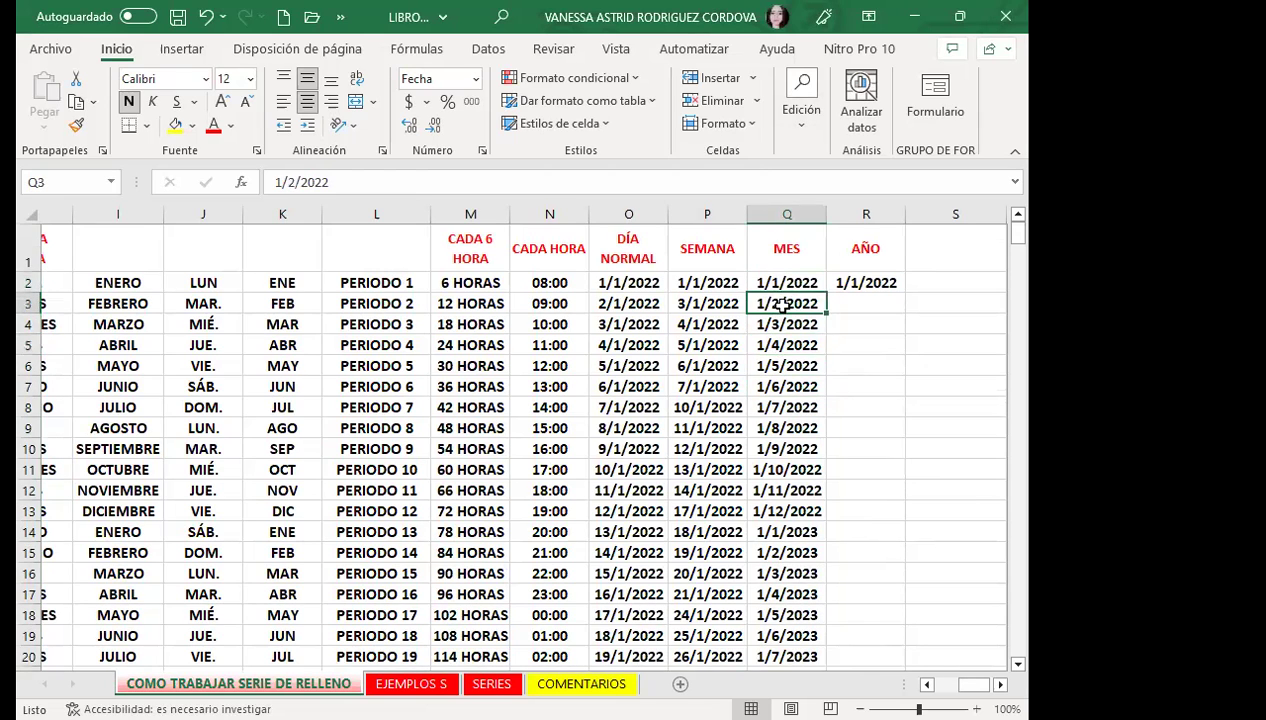
{"action": "left_click", "coordinate": [752, 324]}
{"action": "left_click", "coordinate": [787, 346]}
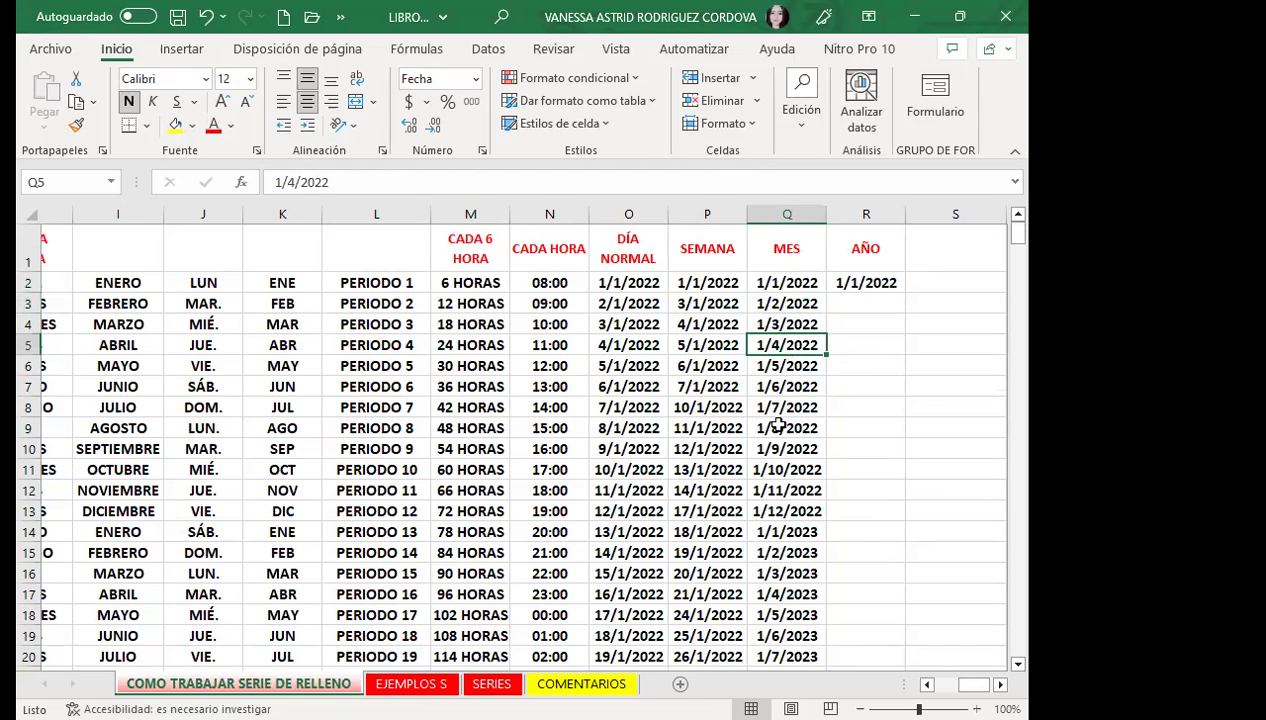
{"action": "left_click", "coordinate": [787, 509]}
{"action": "scroll", "coordinate": [789, 510], "scroll_direction": "down", "scroll_amount": 2}
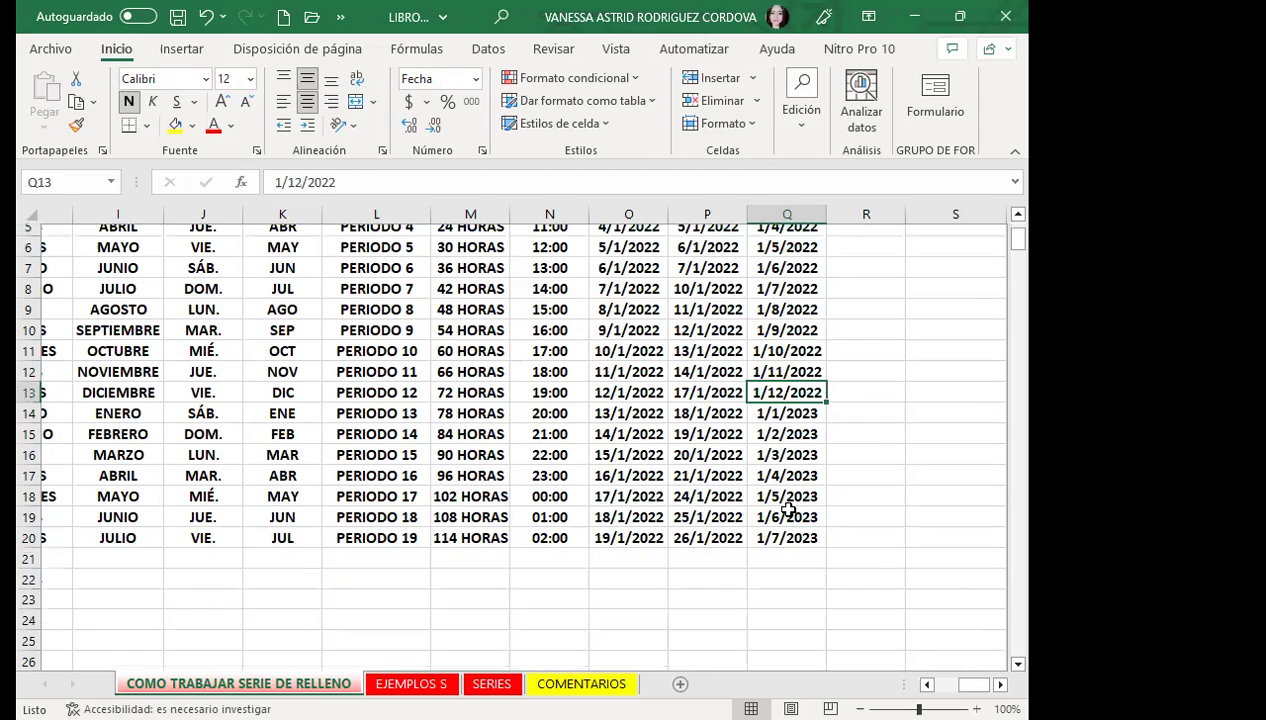
{"action": "left_click", "coordinate": [755, 414]}
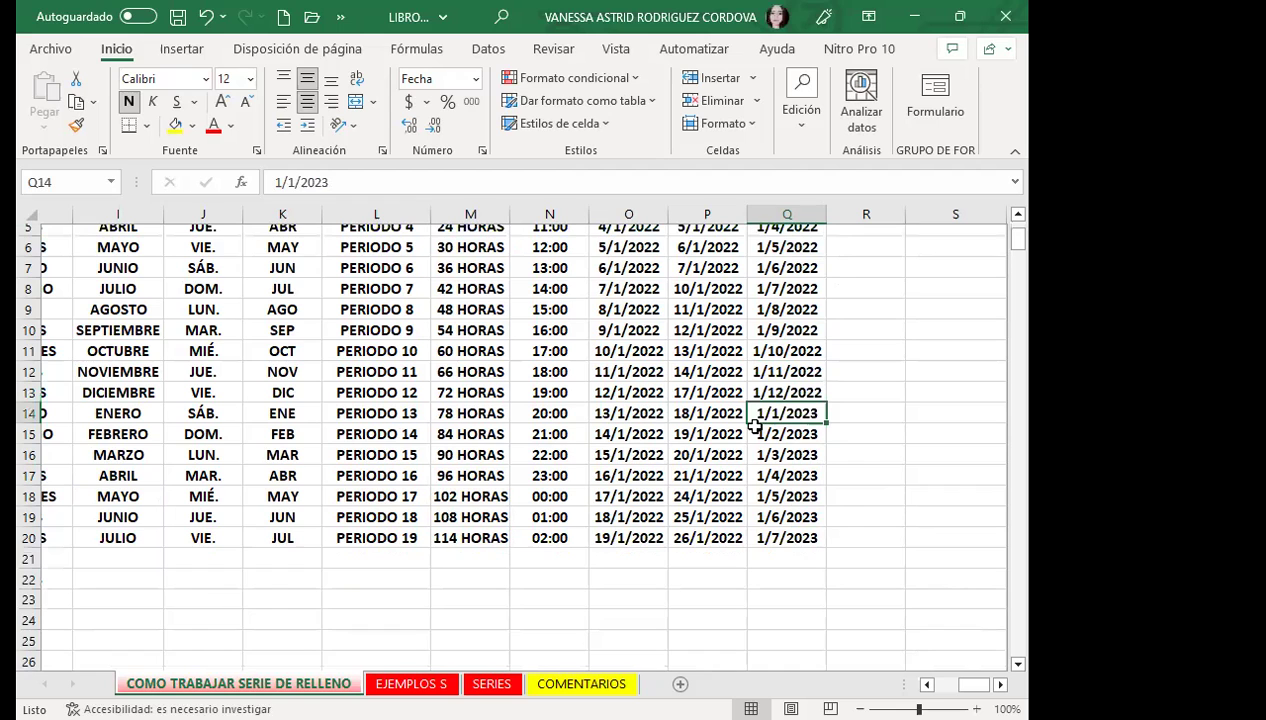
{"action": "left_click", "coordinate": [788, 537]}
{"action": "scroll", "coordinate": [787, 530], "scroll_direction": "up", "scroll_amount": 2}
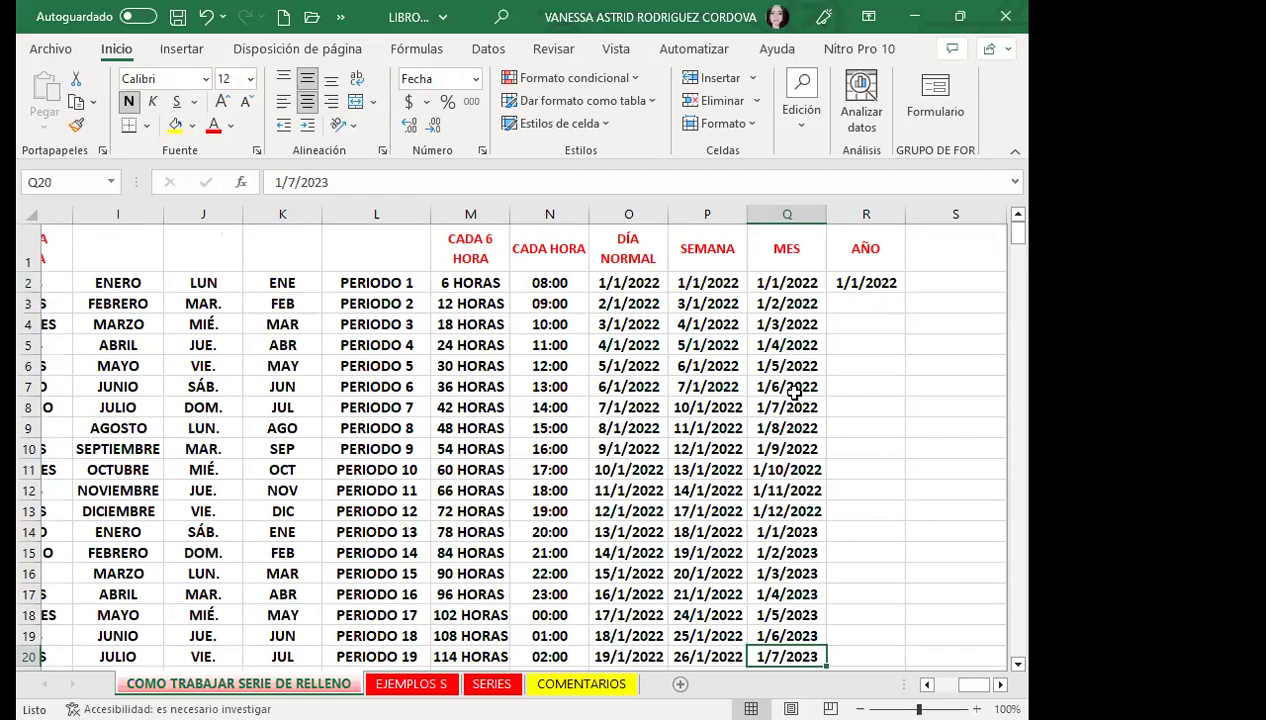
{"action": "left_click", "coordinate": [881, 283]}
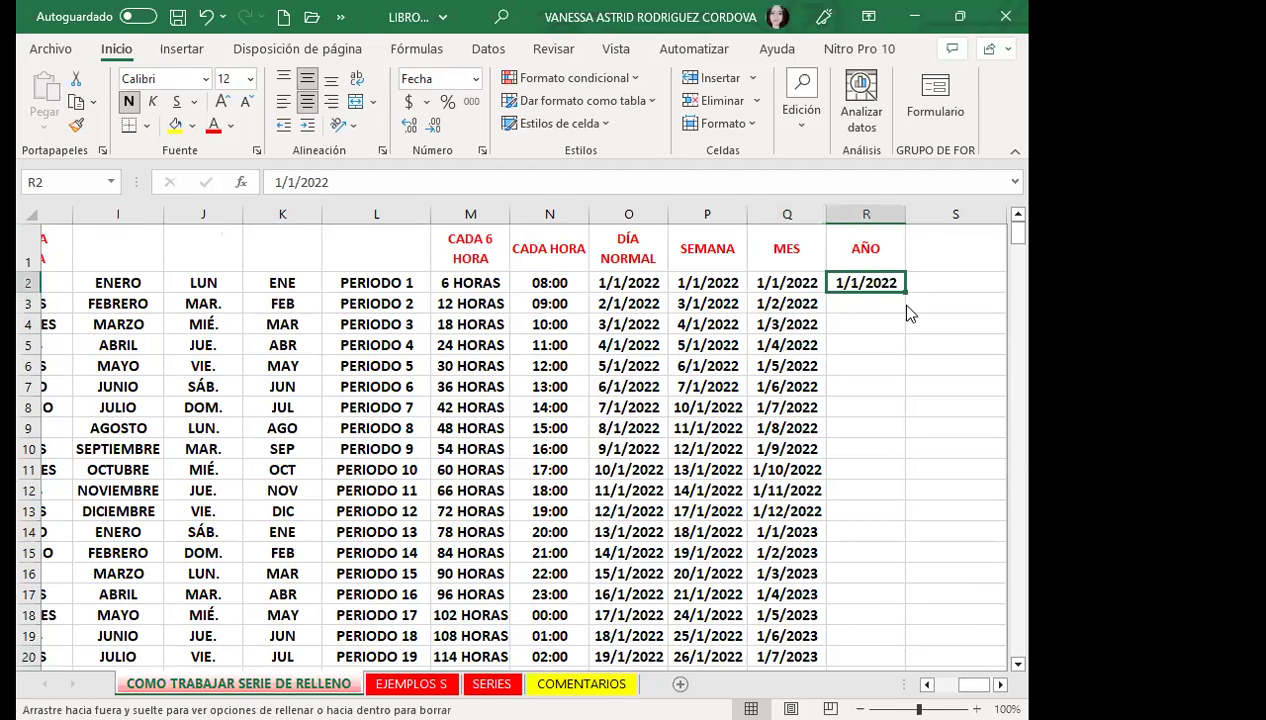
Step: Fill R2:R20 with yearly dates using Rellenar años
{"action": "left_click_drag", "start_coordinate": [855, 601], "coordinate": [850, 592]}
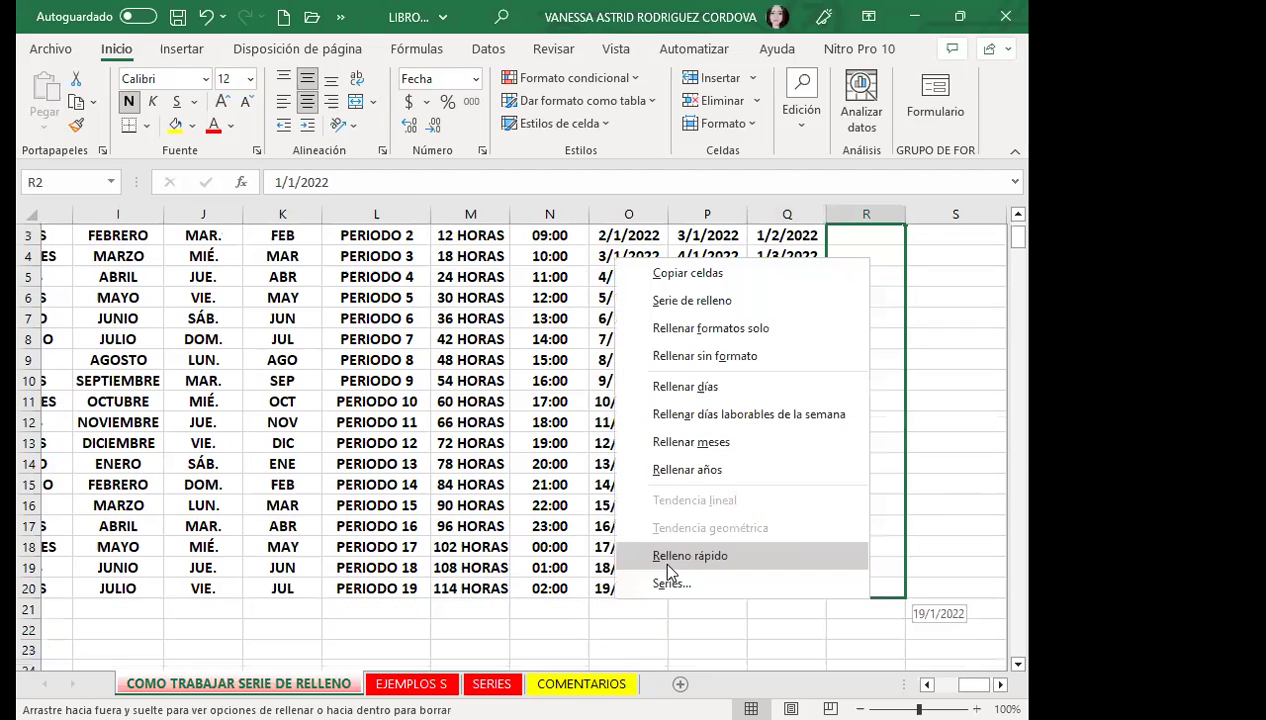
{"action": "left_click", "coordinate": [682, 466]}
{"action": "scroll", "coordinate": [856, 460], "scroll_direction": "up", "scroll_amount": 1}
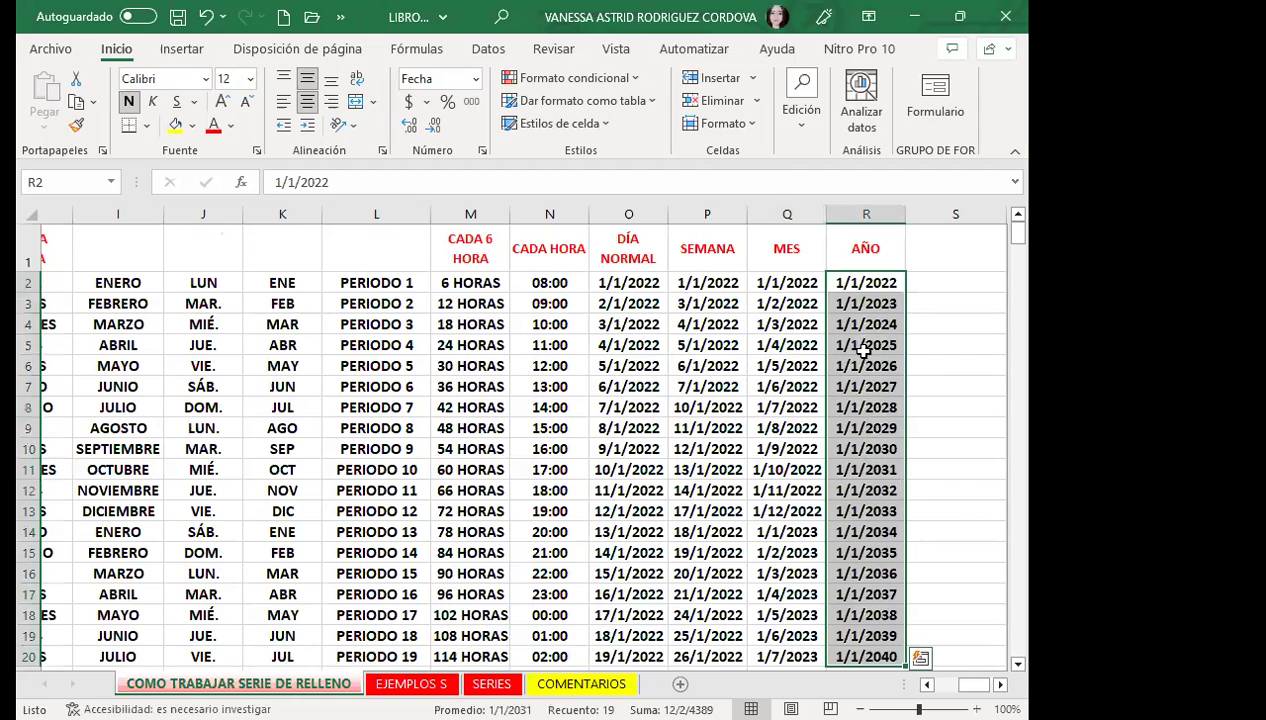
{"action": "left_click", "coordinate": [843, 285]}
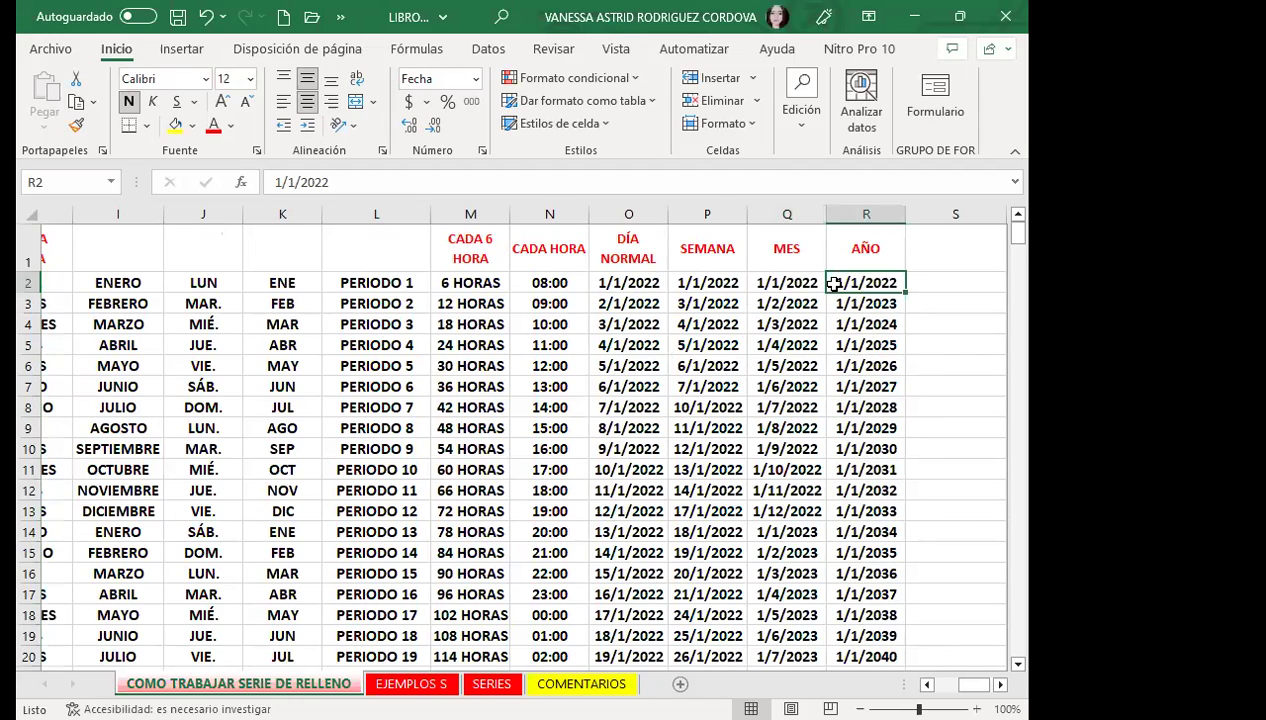
Step: Verify the last AÑO date 1/1/2040, then select O2:R2 across all date columns
{"action": "scroll", "coordinate": [888, 565], "scroll_direction": "down", "scroll_amount": 1}
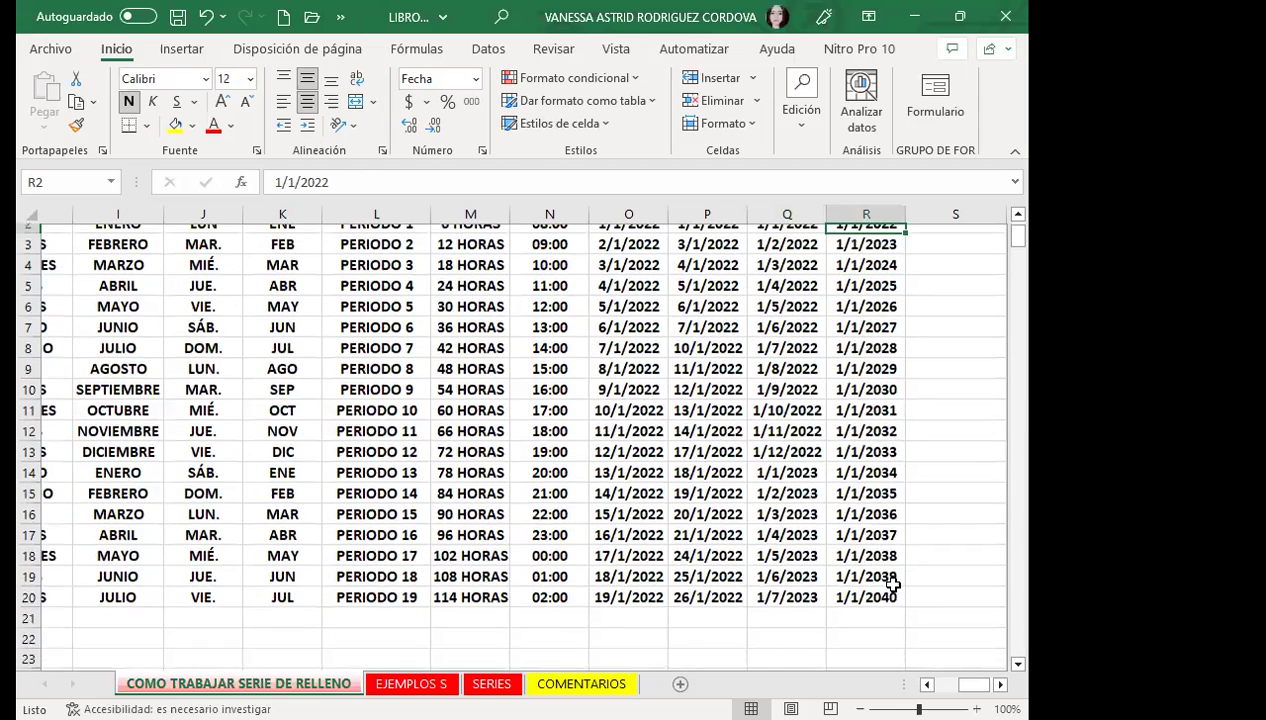
{"action": "scroll", "coordinate": [885, 510], "scroll_direction": "up", "scroll_amount": 1}
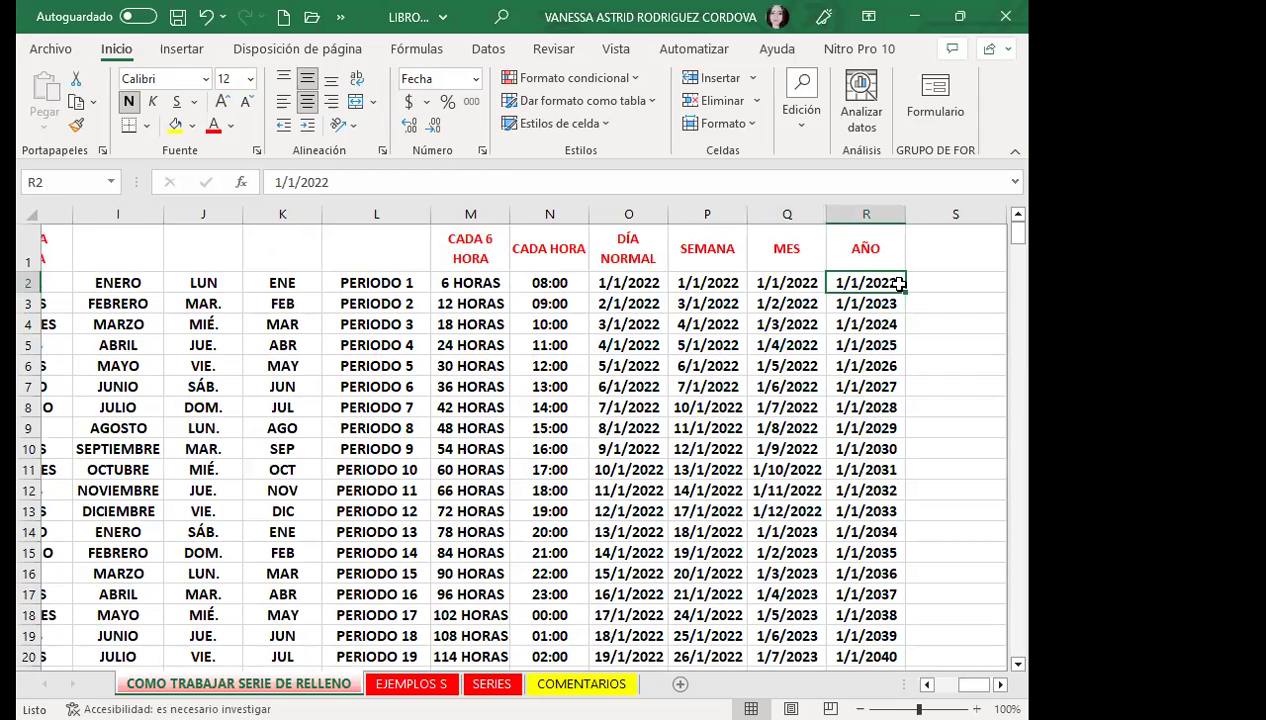
{"action": "scroll", "coordinate": [877, 594], "scroll_direction": "down", "scroll_amount": 2}
{"action": "left_click", "coordinate": [871, 538]}
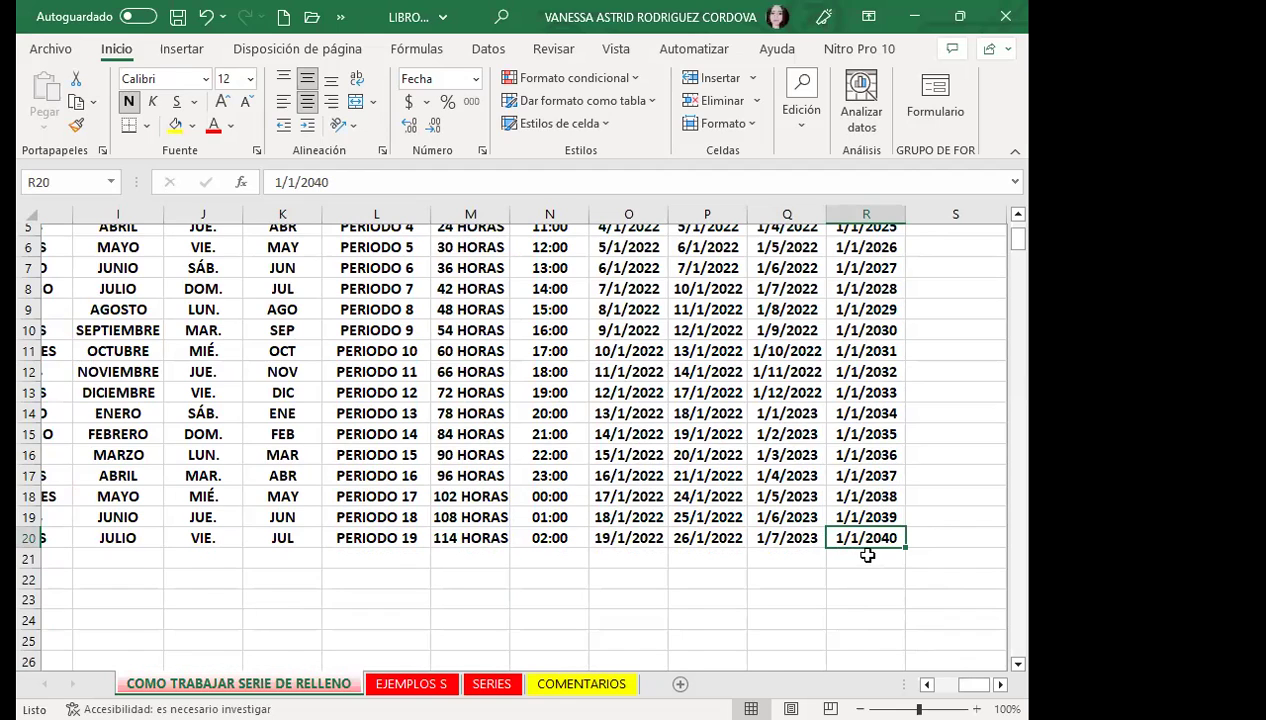
{"action": "scroll", "coordinate": [866, 550], "scroll_direction": "up", "scroll_amount": 2}
{"action": "scroll", "coordinate": [857, 538], "scroll_direction": "down", "scroll_amount": 2}
{"action": "scroll", "coordinate": [879, 525], "scroll_direction": "up", "scroll_amount": 2}
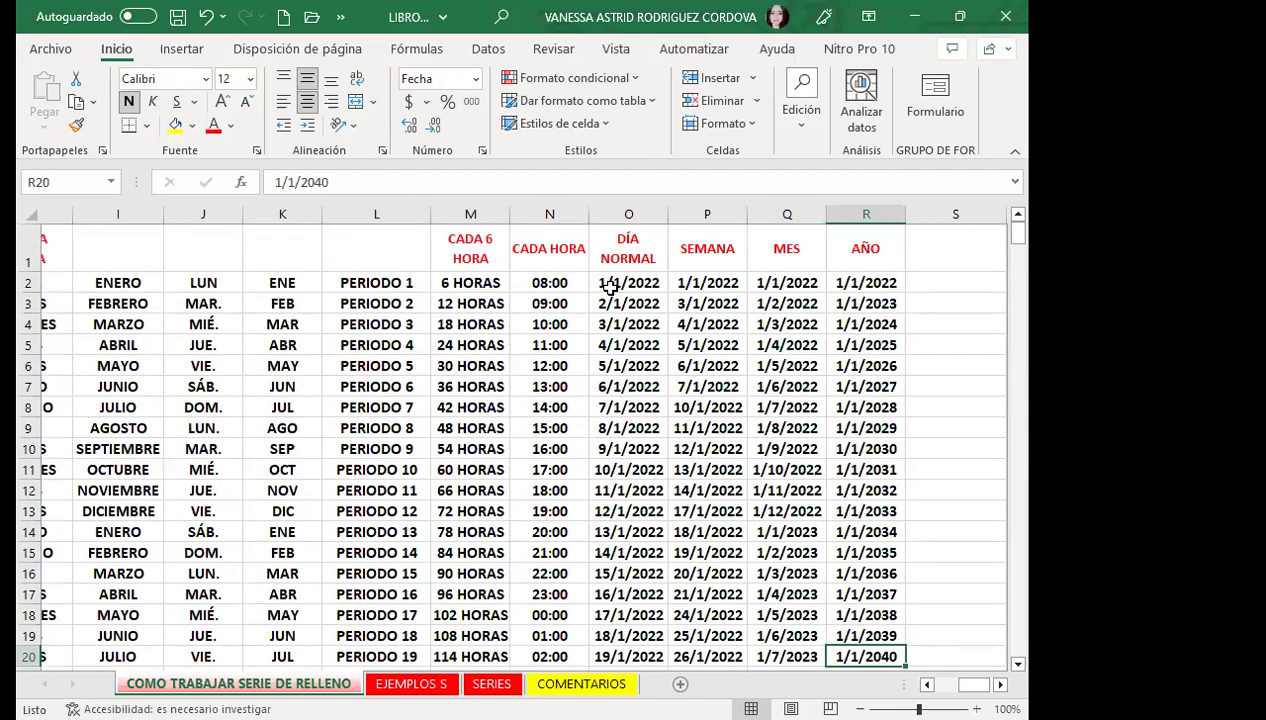
{"action": "left_click_drag", "start_coordinate": [609, 288], "coordinate": [880, 285]}
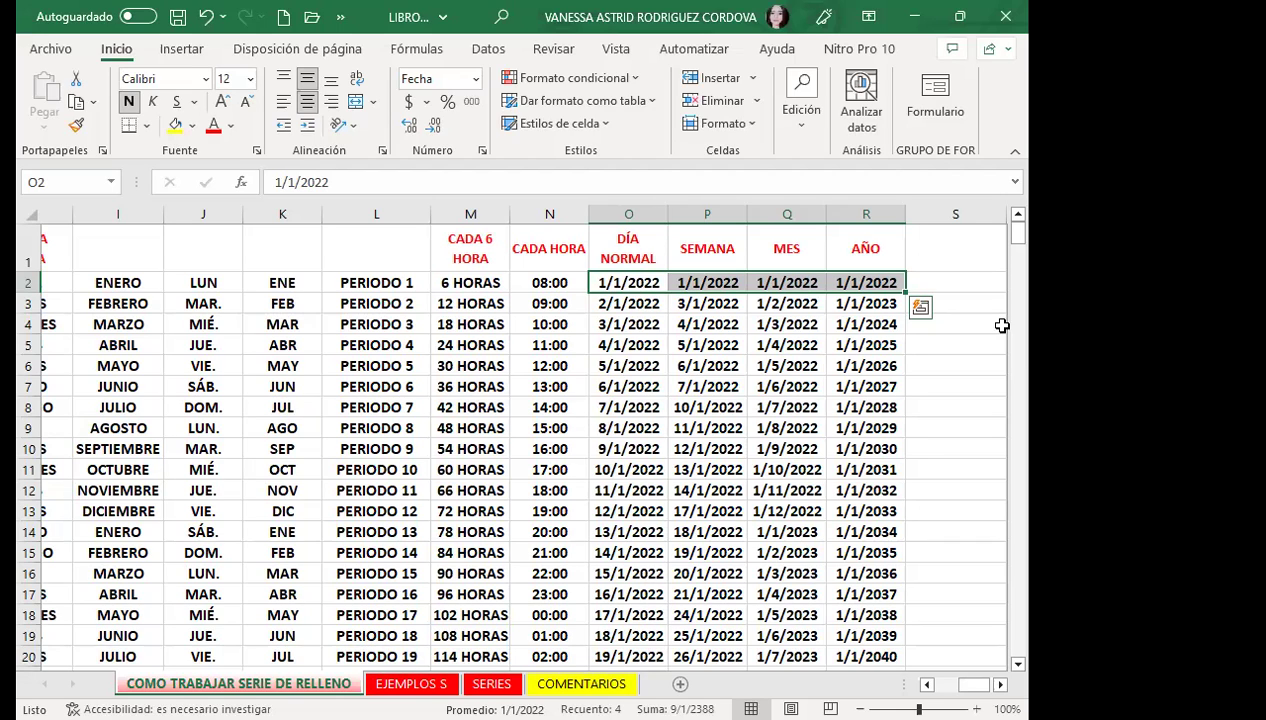
Step: Enter ALFABETO in S1, then undo it to restore the ABECEDARIO heading
{"action": "scroll", "coordinate": [650, 525], "scroll_direction": "down", "scroll_amount": 3}
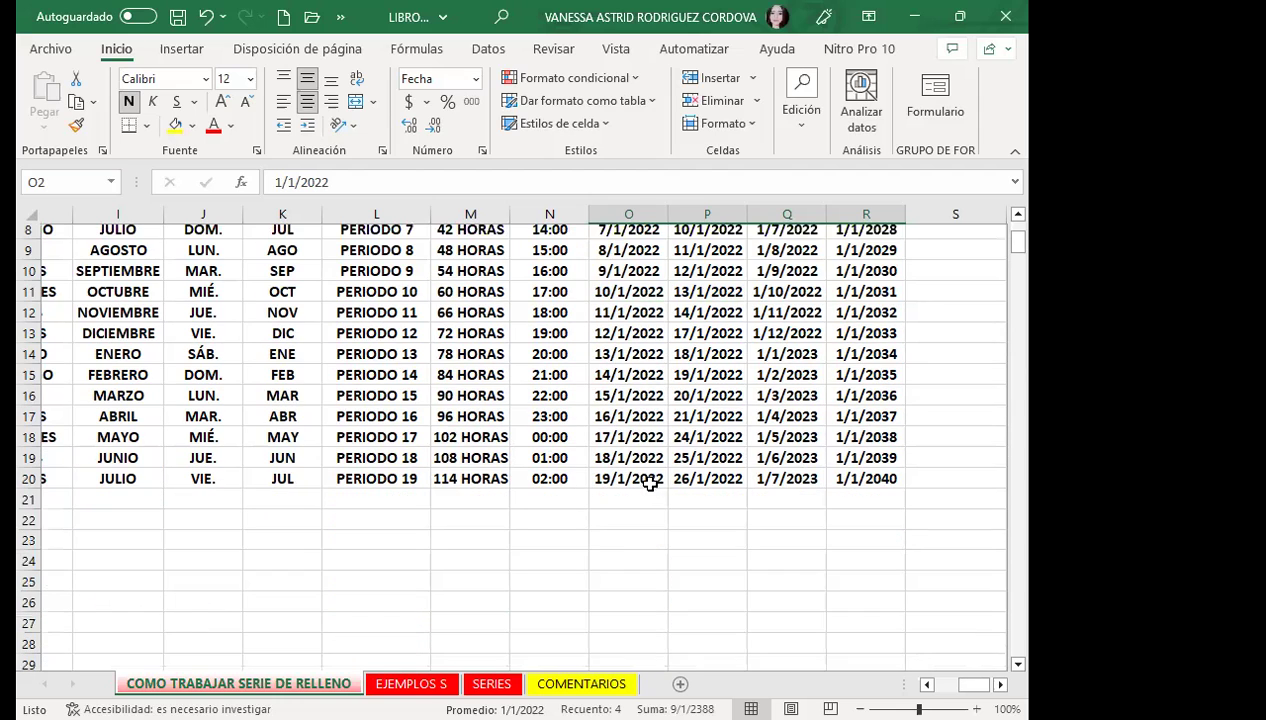
{"action": "scroll", "coordinate": [646, 468], "scroll_direction": "up", "scroll_amount": 3}
{"action": "left_click", "coordinate": [612, 452]}
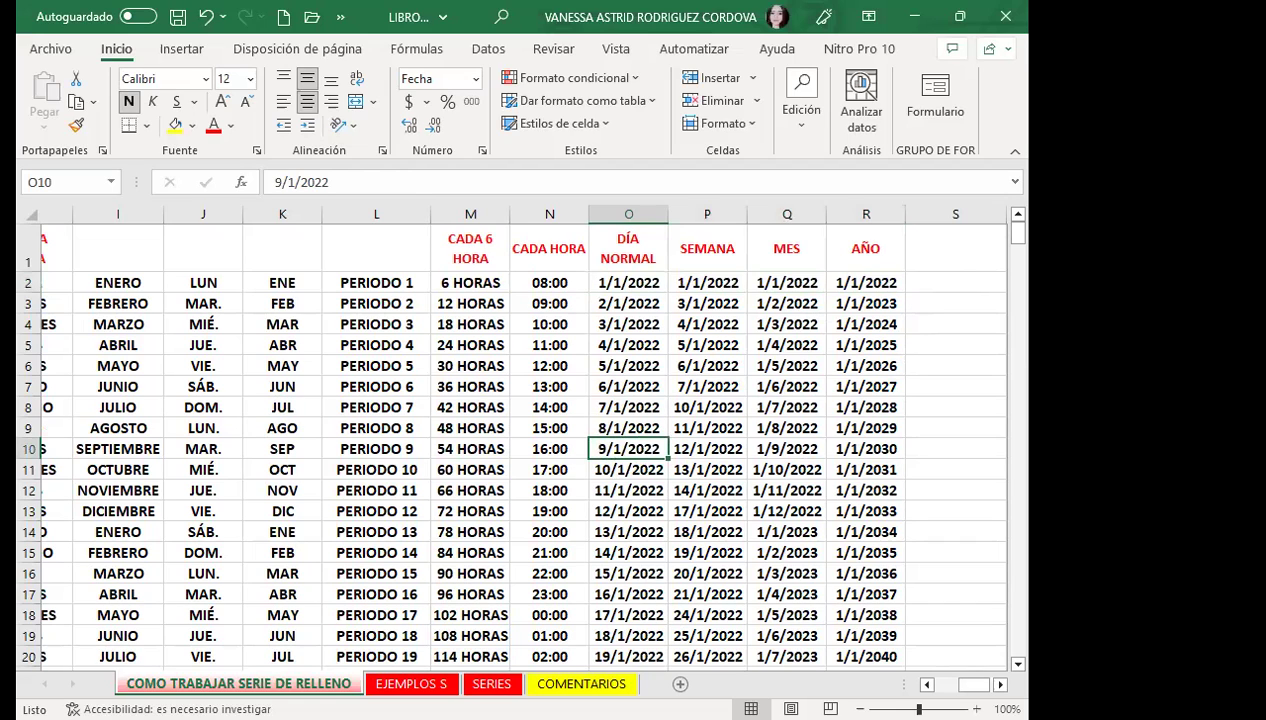
{"action": "left_click", "coordinate": [956, 250]}
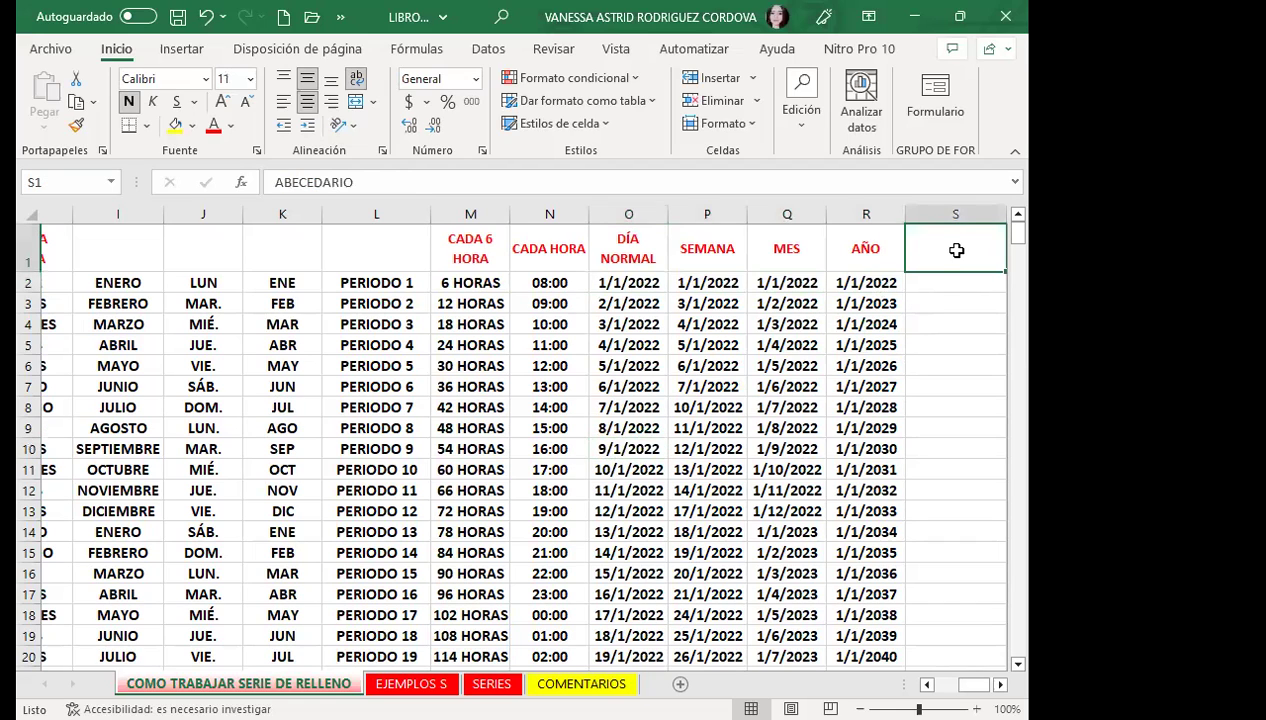
{"action": "type", "text": "ALFABETO"}
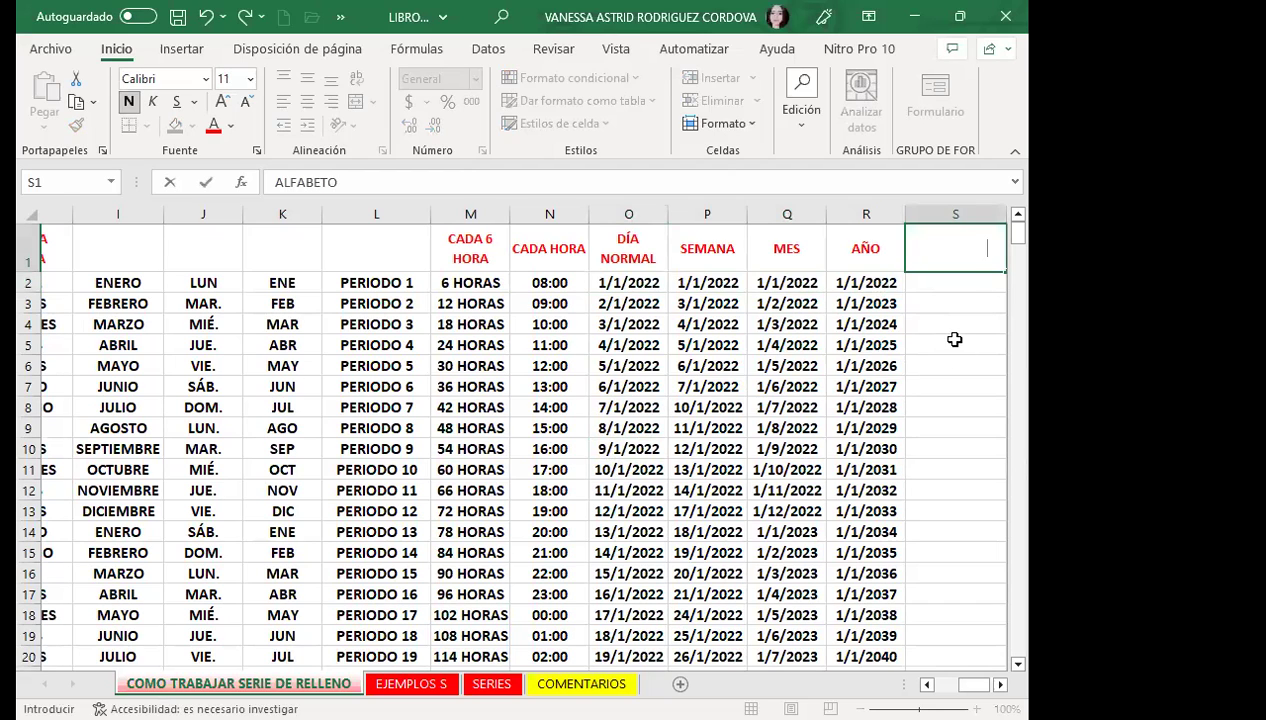
{"action": "left_click", "coordinate": [972, 427]}
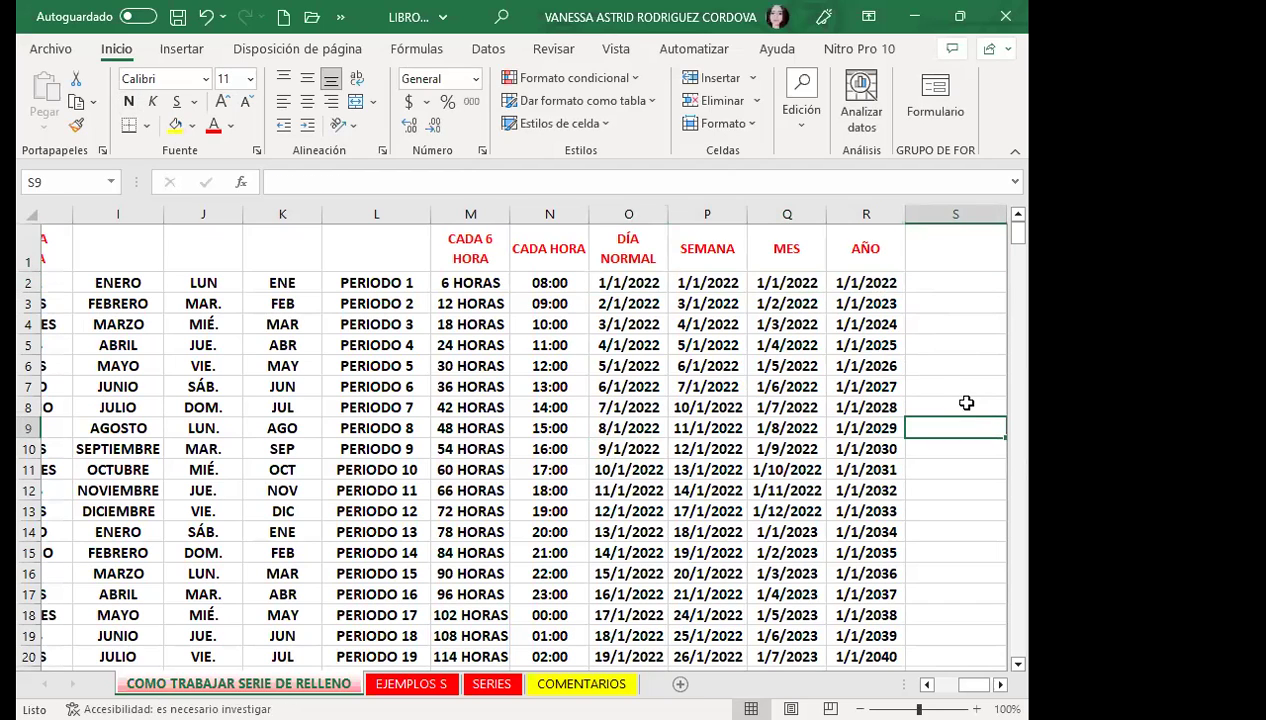
{"action": "key", "text": "ctrl+z"}
Step: Color the ABECEDARIO heading in S1 red
{"action": "left_click", "coordinate": [949, 364]}
{"action": "left_click", "coordinate": [944, 260]}
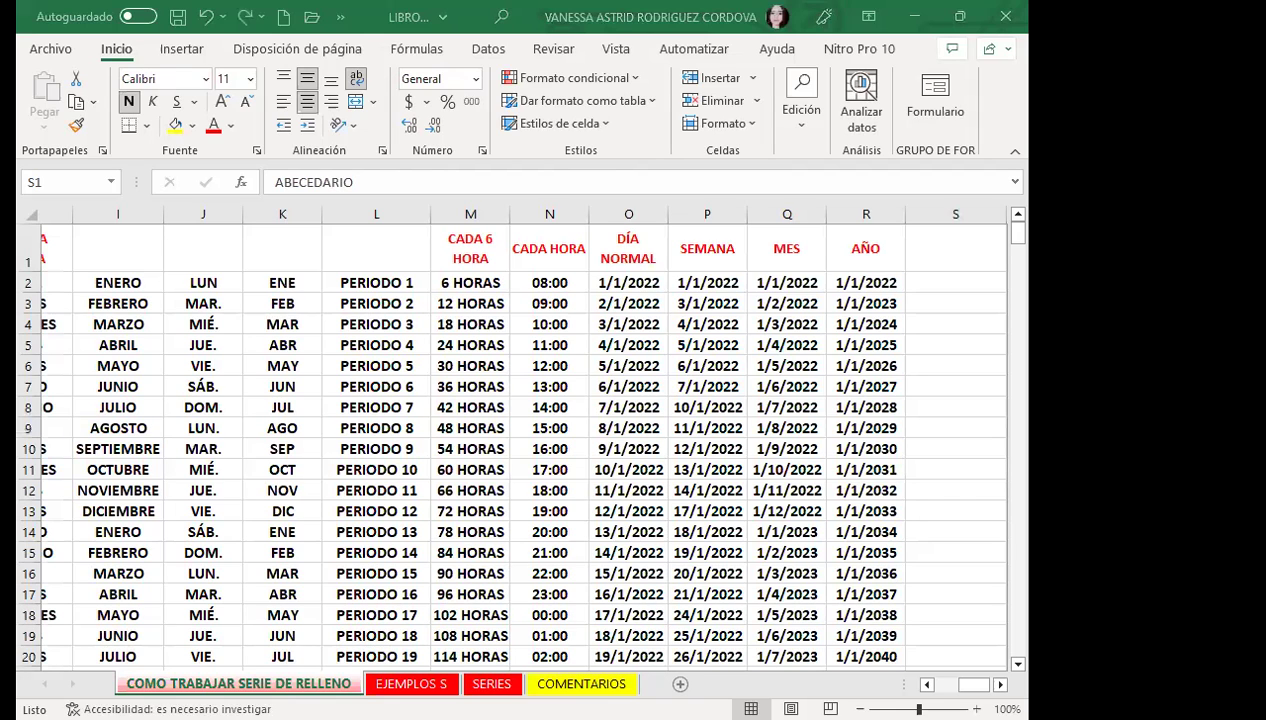
{"action": "left_click", "coordinate": [213, 128]}
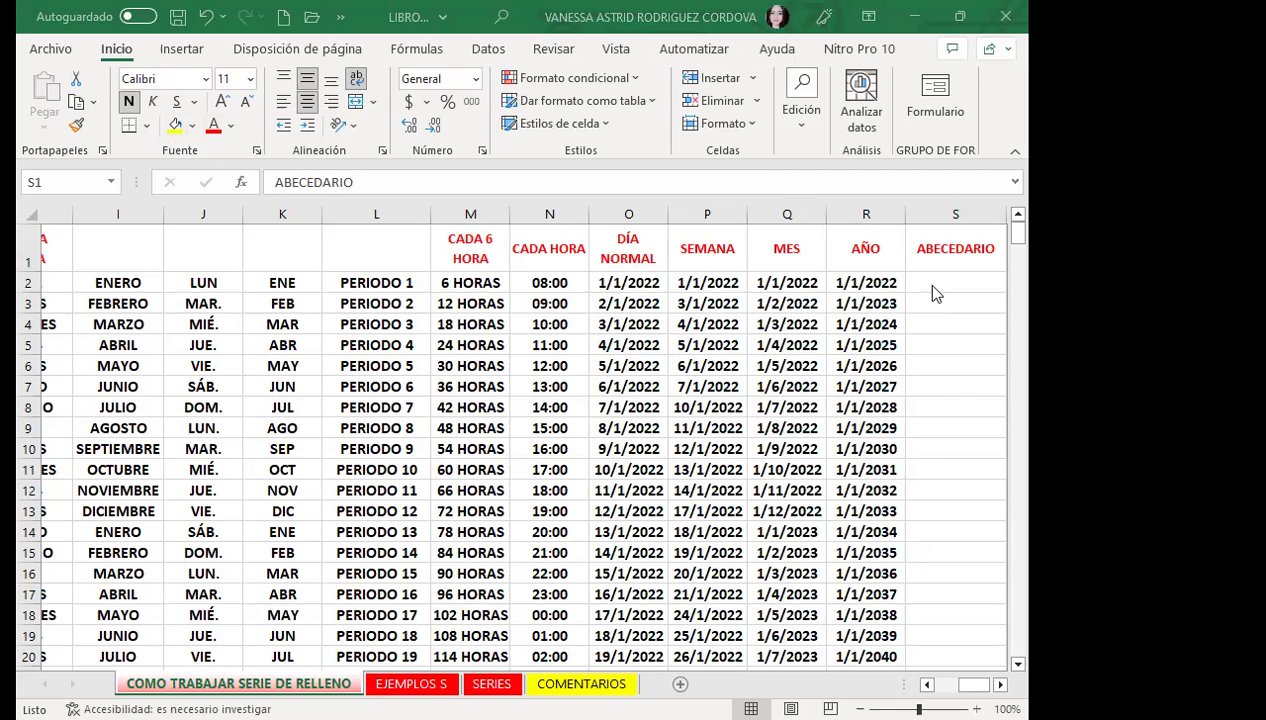
{"action": "scroll", "coordinate": [370, 551], "scroll_direction": "down", "scroll_amount": 1}
Step: Enter 1, 2 and 3 in M24:M26 and extend the series down column M
{"action": "scroll", "coordinate": [466, 517], "scroll_direction": "down", "scroll_amount": 2}
{"action": "left_click", "coordinate": [474, 494]}
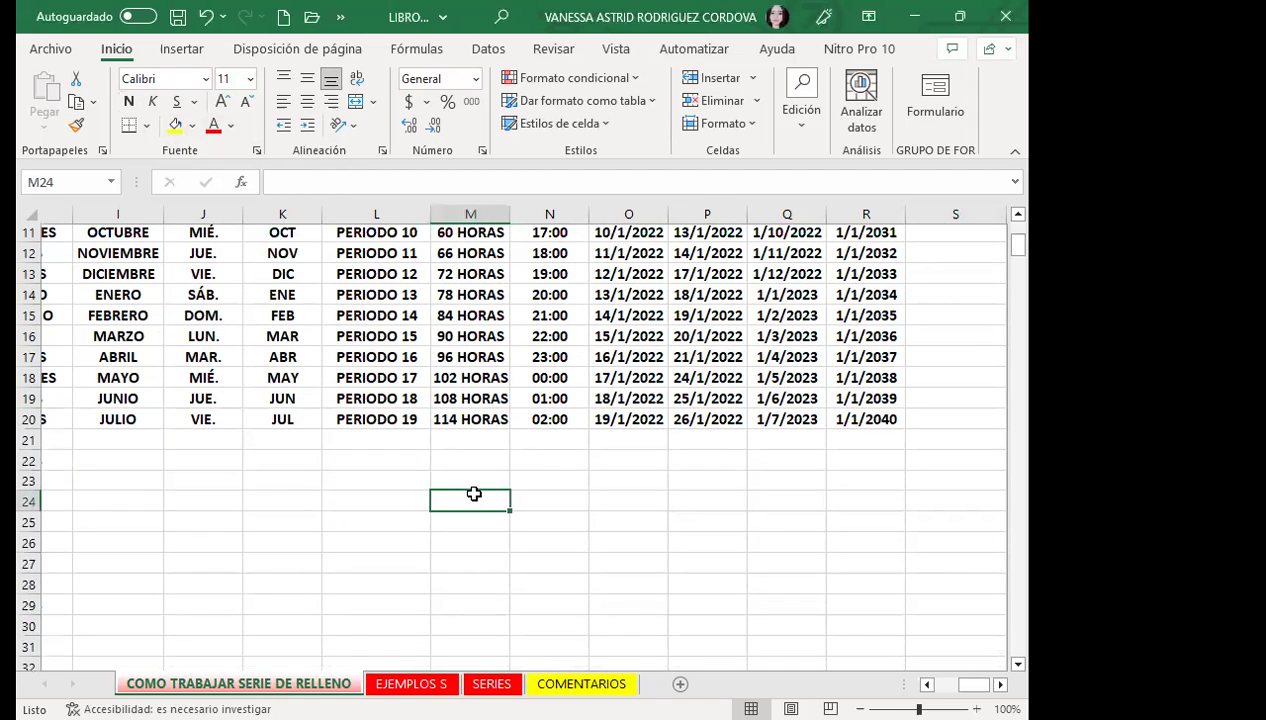
{"action": "type", "text": "1"}
{"action": "key", "text": "Return"}
{"action": "type", "text": "2"}
{"action": "key", "text": "Return"}
{"action": "type", "text": "3"}
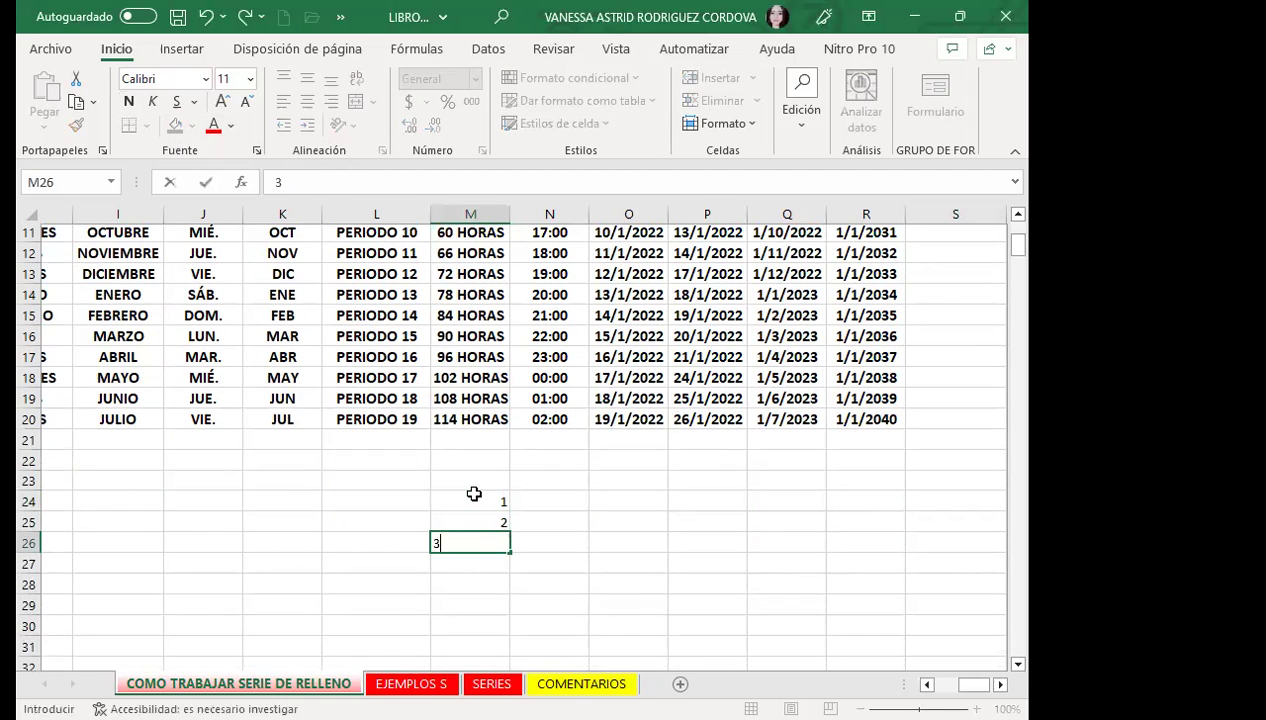
{"action": "key", "text": "Return"}
{"action": "mouse_move", "coordinate": [466, 503]}
{"action": "left_mouse_down"}
{"action": "mouse_move", "coordinate": [486, 683]}
{"action": "mouse_move", "coordinate": [447, 444]}
{"action": "left_mouse_up"}
Step: Reselect the starting numbers and extend the series down to 12 in M35
{"action": "left_click", "coordinate": [488, 384]}
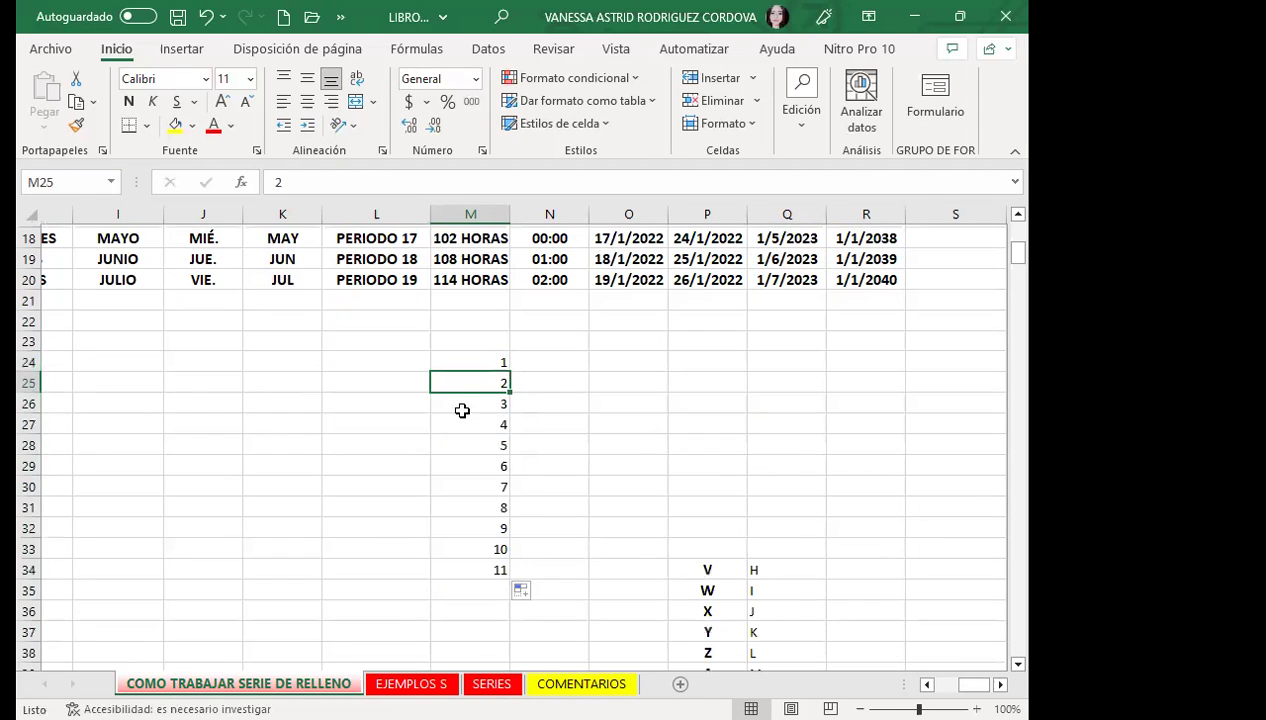
{"action": "left_click", "coordinate": [478, 569]}
{"action": "mouse_move", "coordinate": [470, 357]}
{"action": "left_mouse_down"}
{"action": "mouse_move", "coordinate": [466, 385]}
{"action": "mouse_move", "coordinate": [492, 404]}
{"action": "left_mouse_up"}
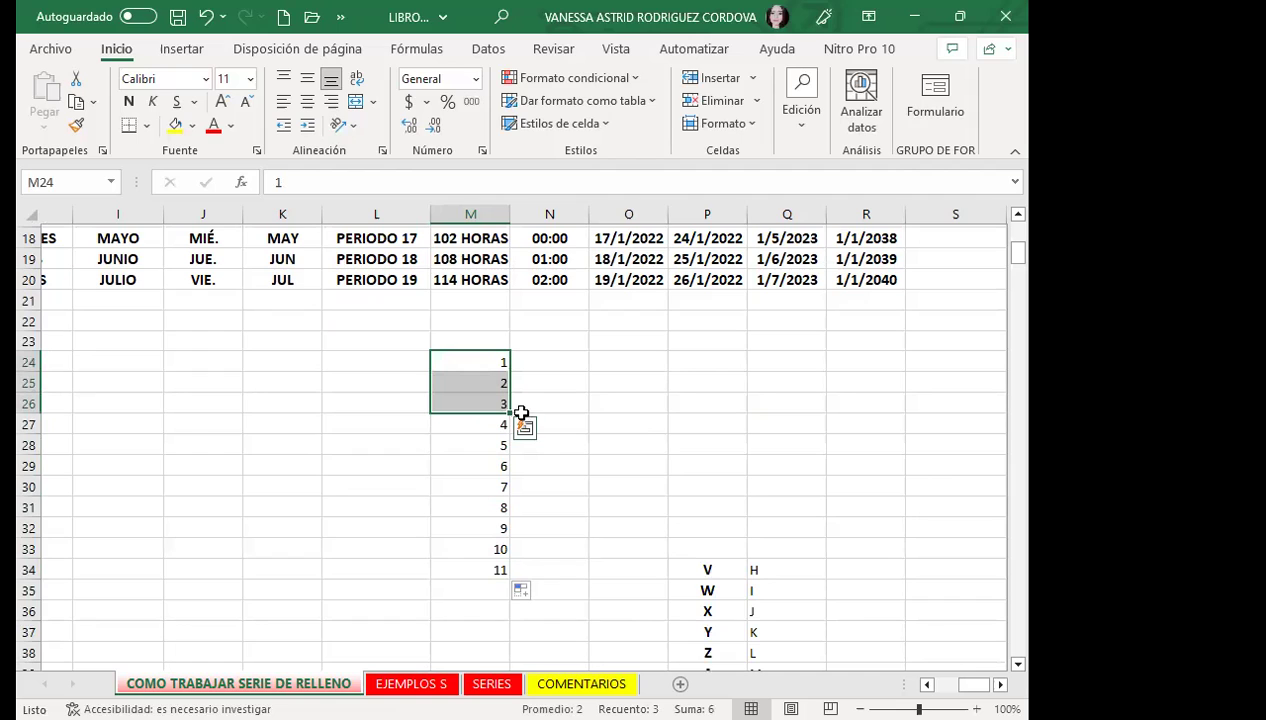
{"action": "left_click_drag", "start_coordinate": [509, 412], "coordinate": [497, 600]}
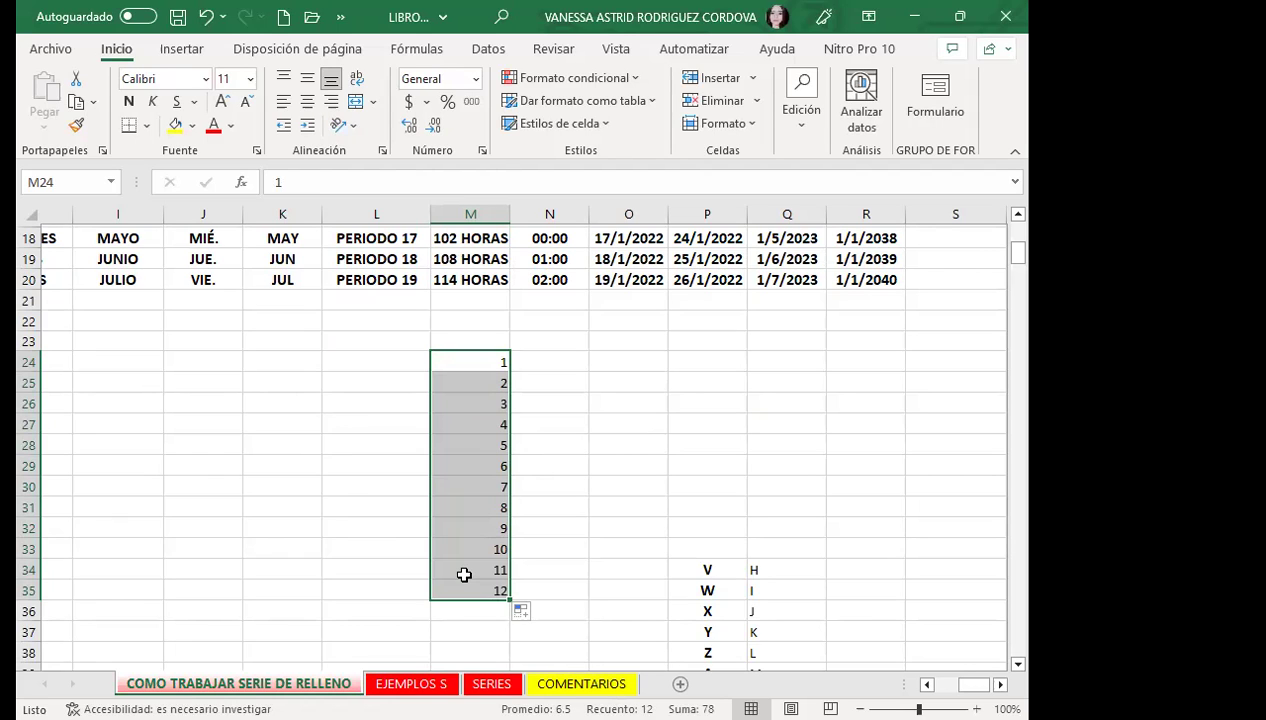
{"action": "left_click", "coordinate": [463, 570]}
{"action": "left_click_drag", "start_coordinate": [463, 362], "coordinate": [456, 397]}
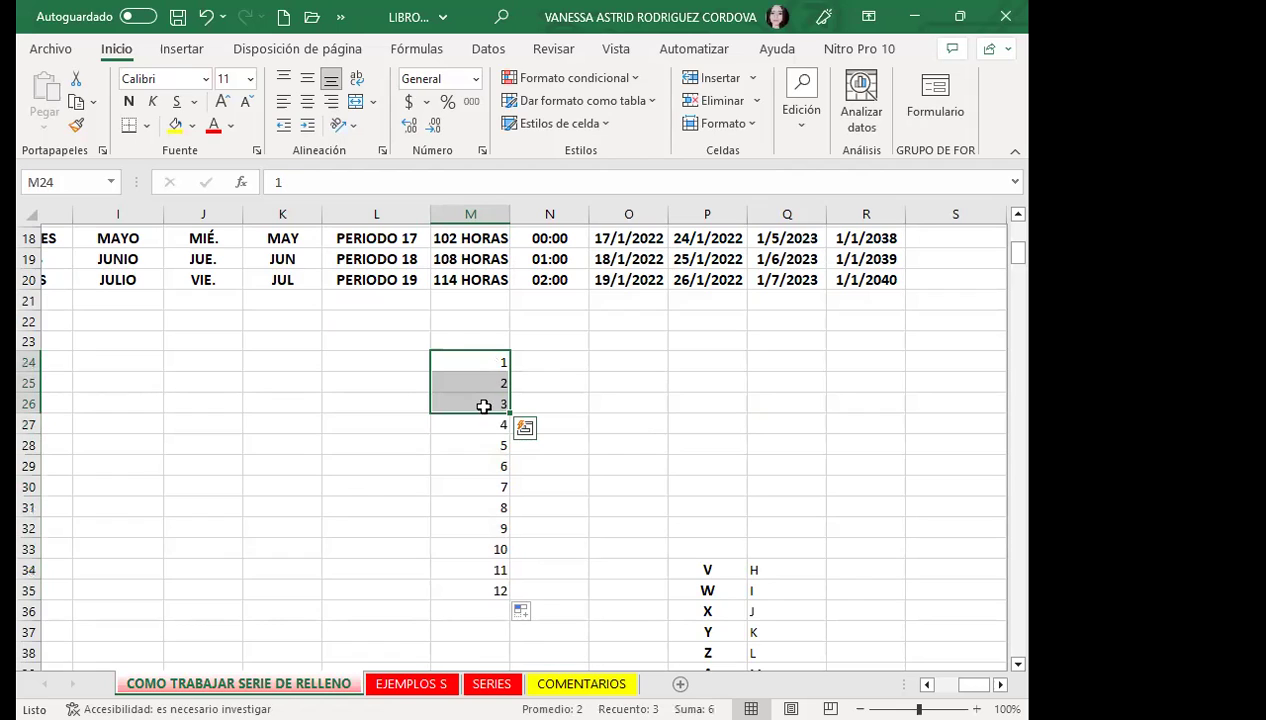
{"action": "left_click_drag", "start_coordinate": [469, 357], "coordinate": [468, 460]}
Step: Copy 1, 2, 3 into M27:M29 and clear the leftover numbers 7 to 12
{"action": "key", "text": "ctrl+c"}
{"action": "left_click", "coordinate": [472, 426]}
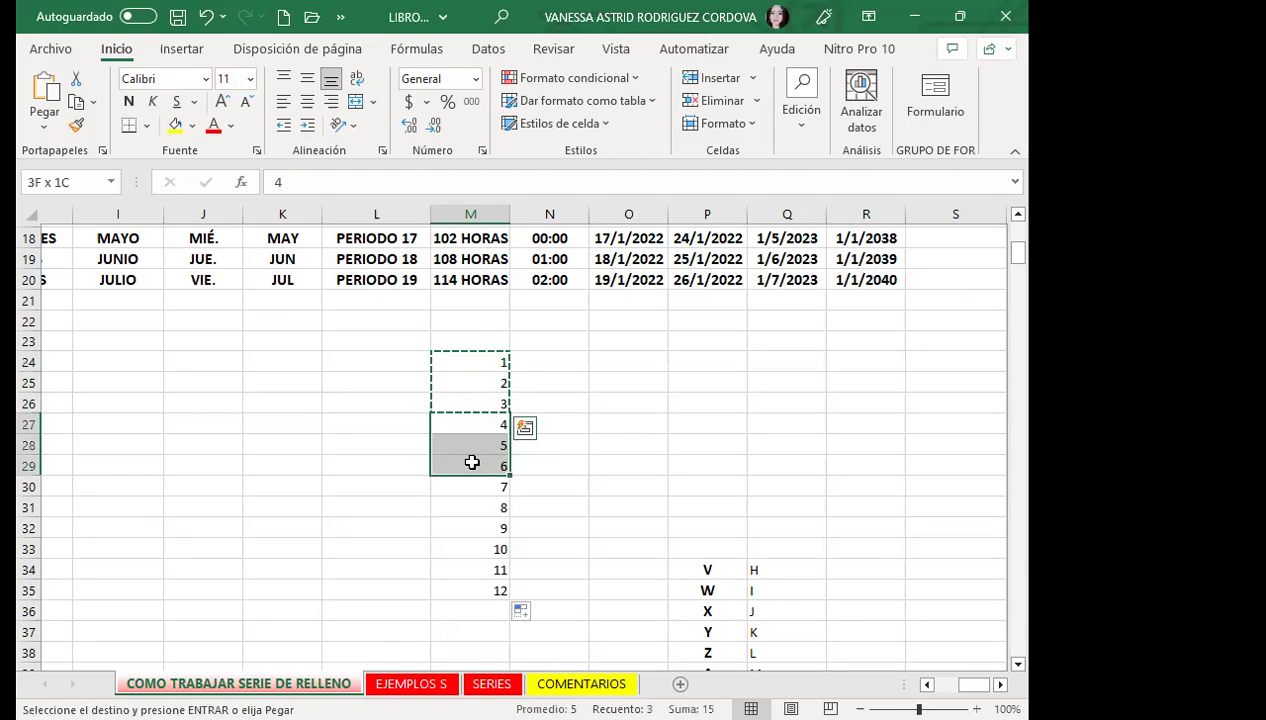
{"action": "key", "text": "ctrl+v"}
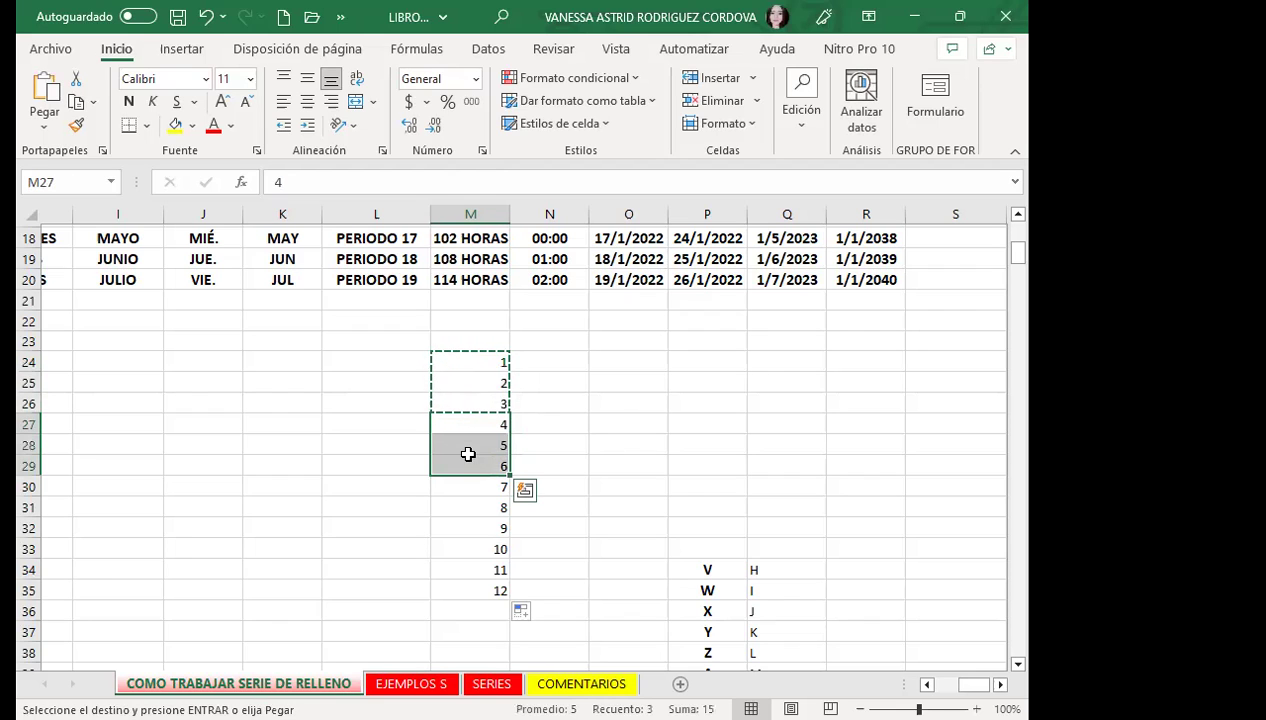
{"action": "key", "text": "ctrl+v"}
{"action": "left_click_drag", "start_coordinate": [466, 490], "coordinate": [459, 600]}
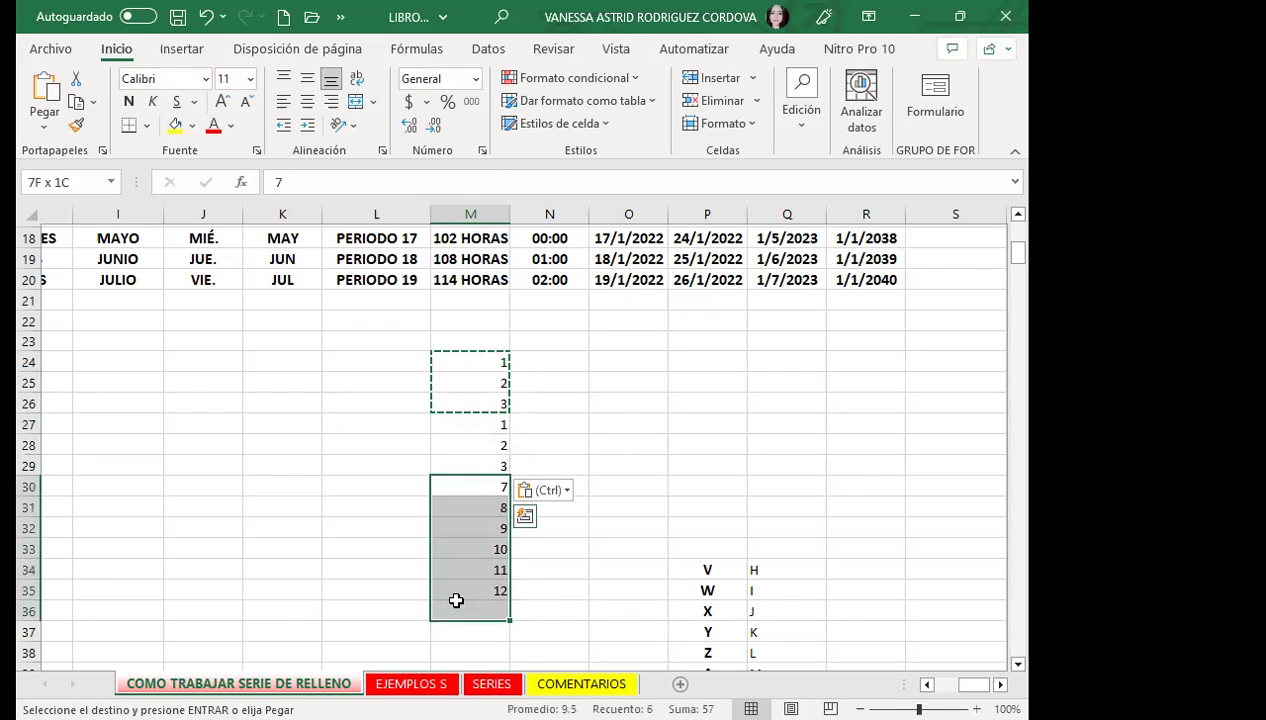
{"action": "key", "text": "Delete"}
Step: Extend the repeated 1-2-3 block into trend values, then clear M30:M37
{"action": "left_click_drag", "start_coordinate": [463, 370], "coordinate": [466, 458]}
{"action": "left_click", "coordinate": [512, 472]}
{"action": "left_click_drag", "start_coordinate": [463, 364], "coordinate": [466, 470]}
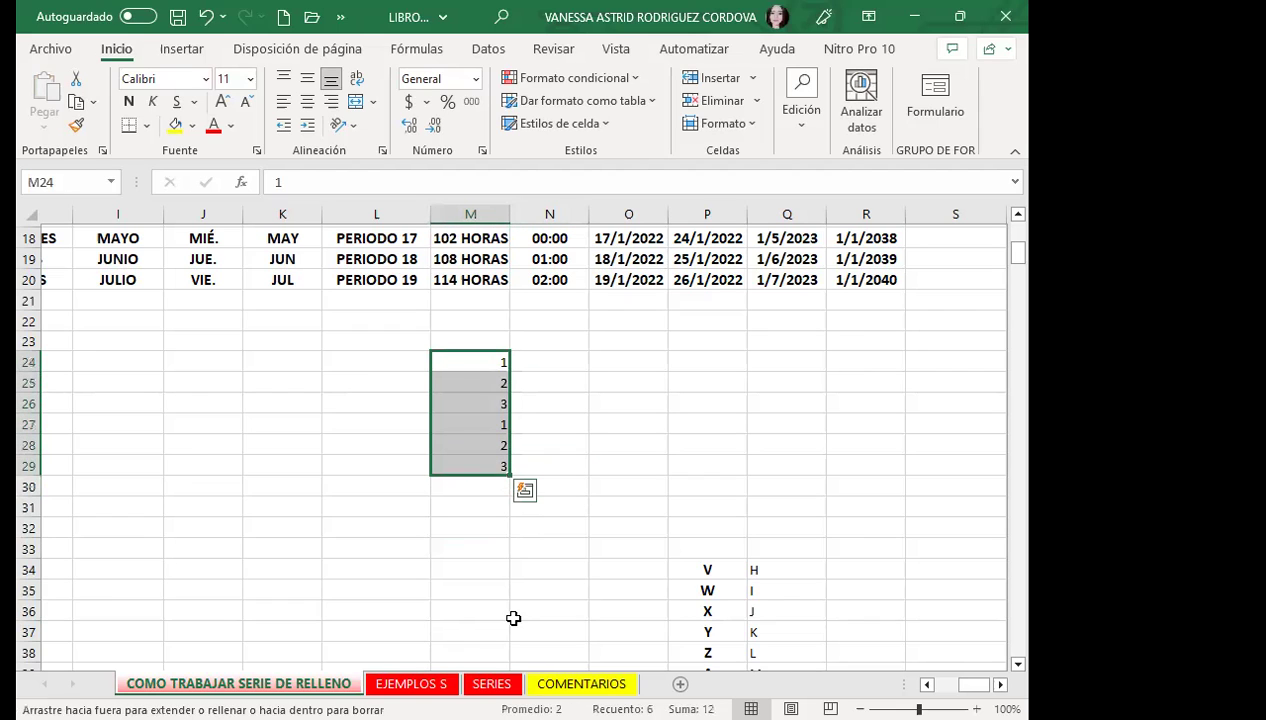
{"action": "left_click_drag", "start_coordinate": [513, 618], "coordinate": [514, 628]}
{"action": "left_click", "coordinate": [494, 570]}
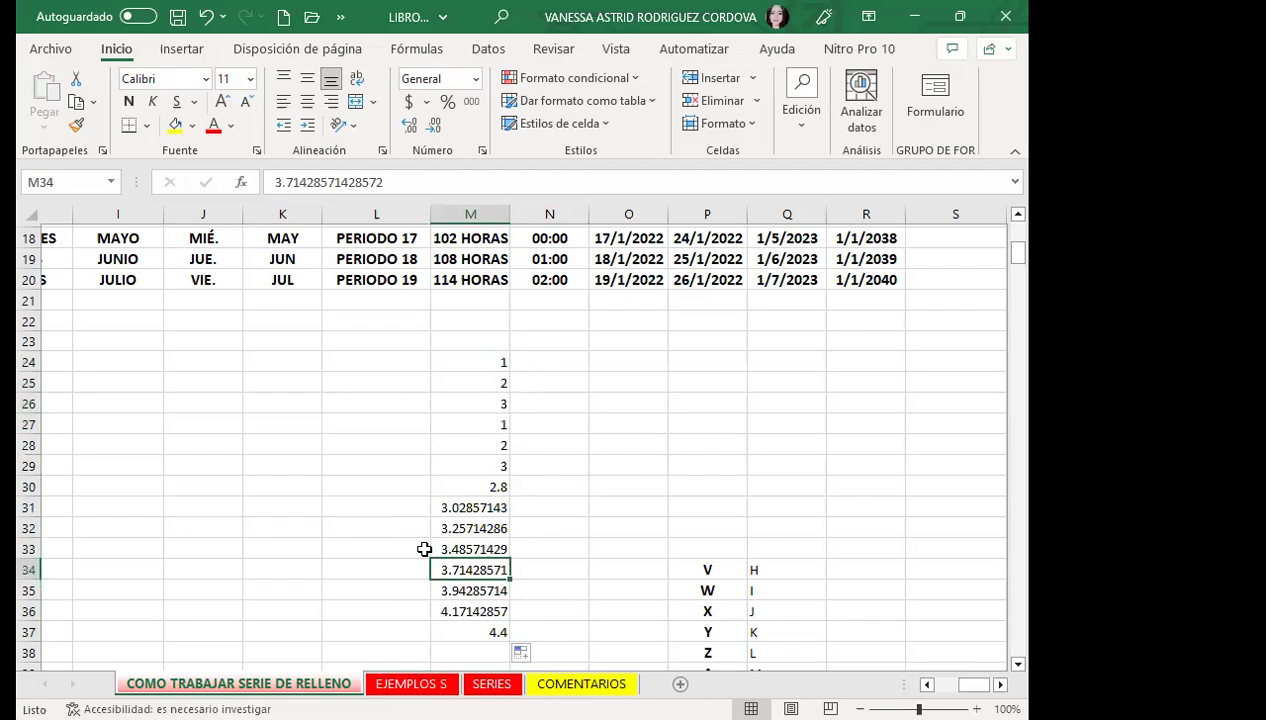
{"action": "left_click_drag", "start_coordinate": [466, 487], "coordinate": [466, 632]}
{"action": "key", "text": "Delete"}
{"action": "left_click", "coordinate": [470, 487]}
Step: Fill 1, 2, 3 down to 13 in M36, then delete those numbers
{"action": "left_click", "coordinate": [474, 448]}
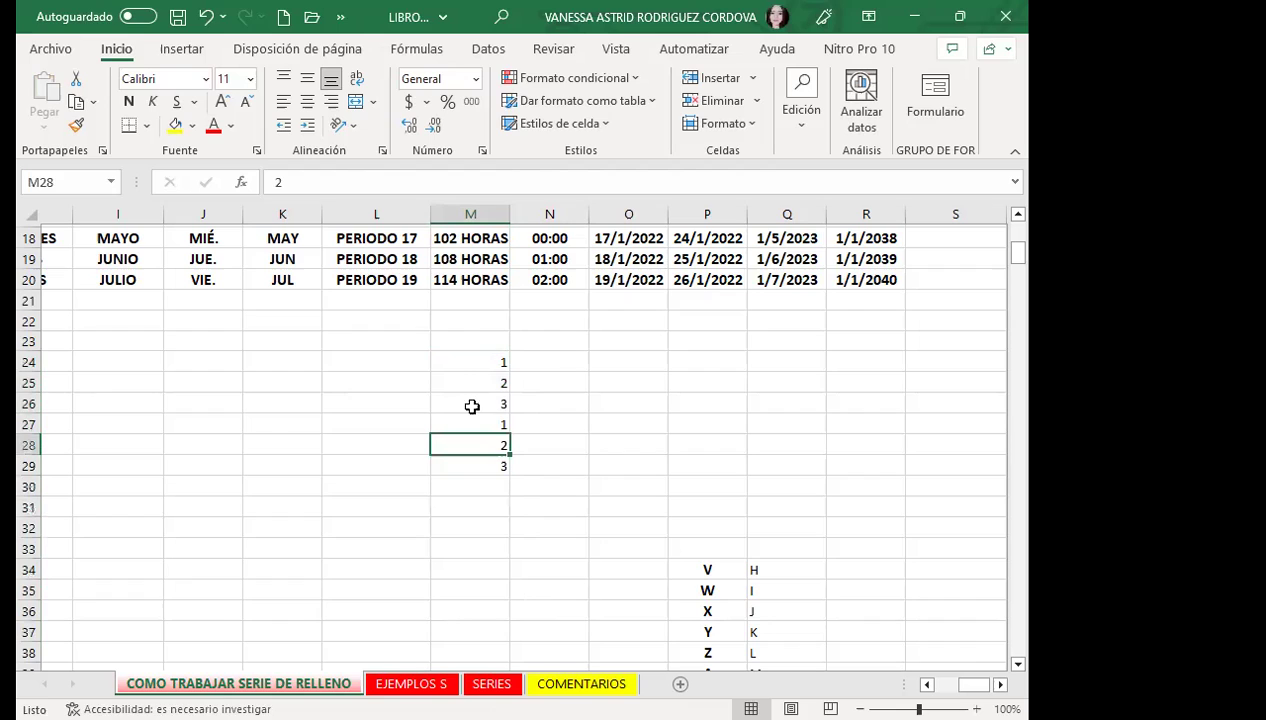
{"action": "left_click_drag", "start_coordinate": [466, 362], "coordinate": [466, 402]}
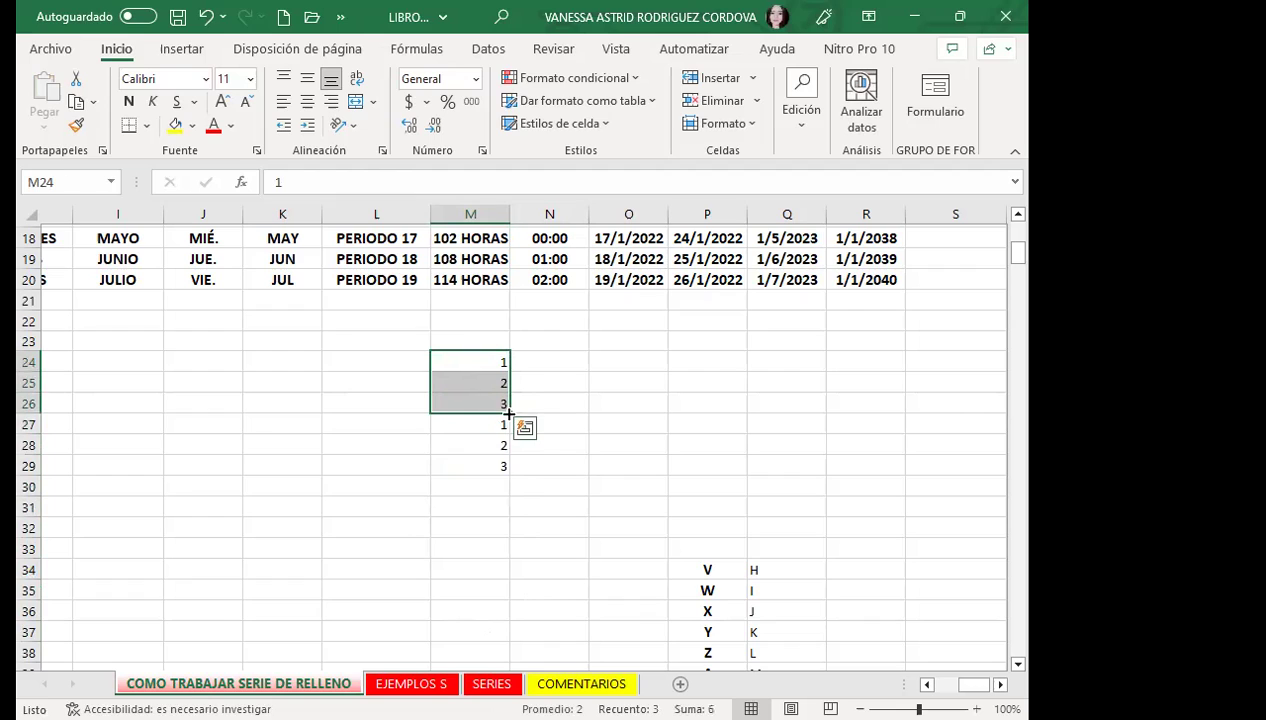
{"action": "left_click_drag", "start_coordinate": [503, 415], "coordinate": [480, 624]}
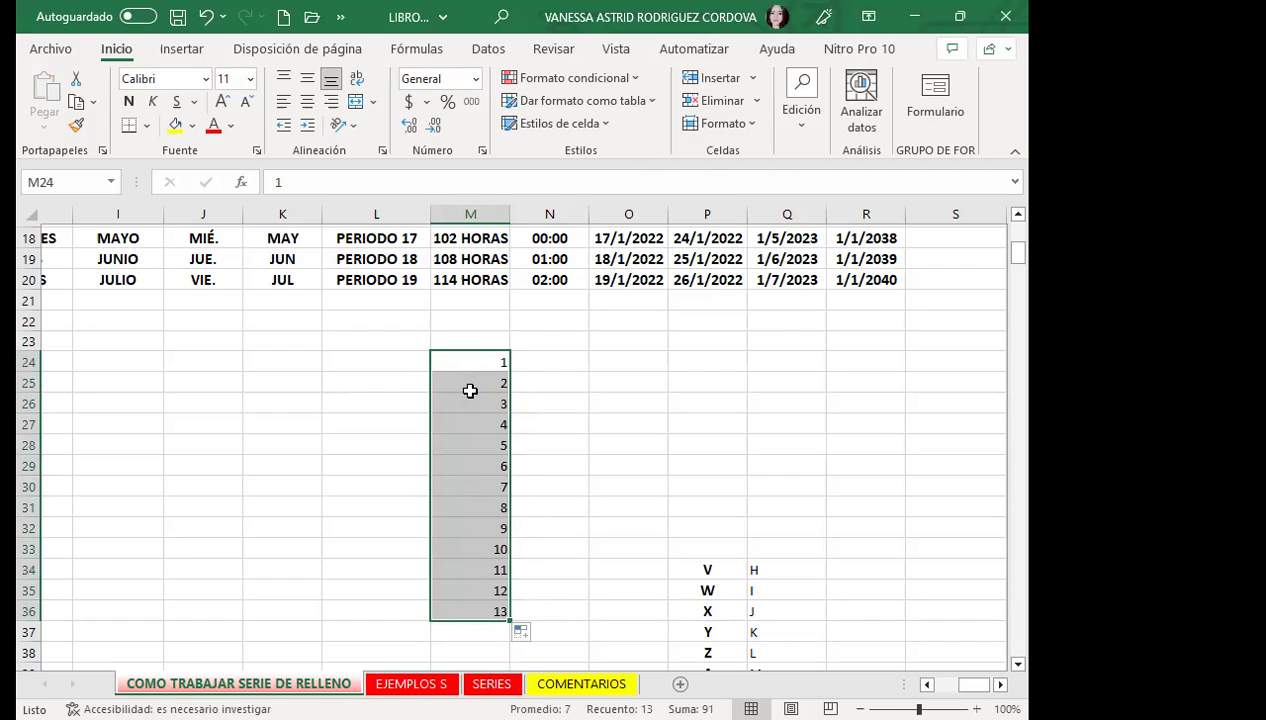
{"action": "key", "text": "Delete"}
{"action": "left_click", "coordinate": [469, 440]}
{"action": "left_click_drag", "start_coordinate": [469, 366], "coordinate": [478, 400]}
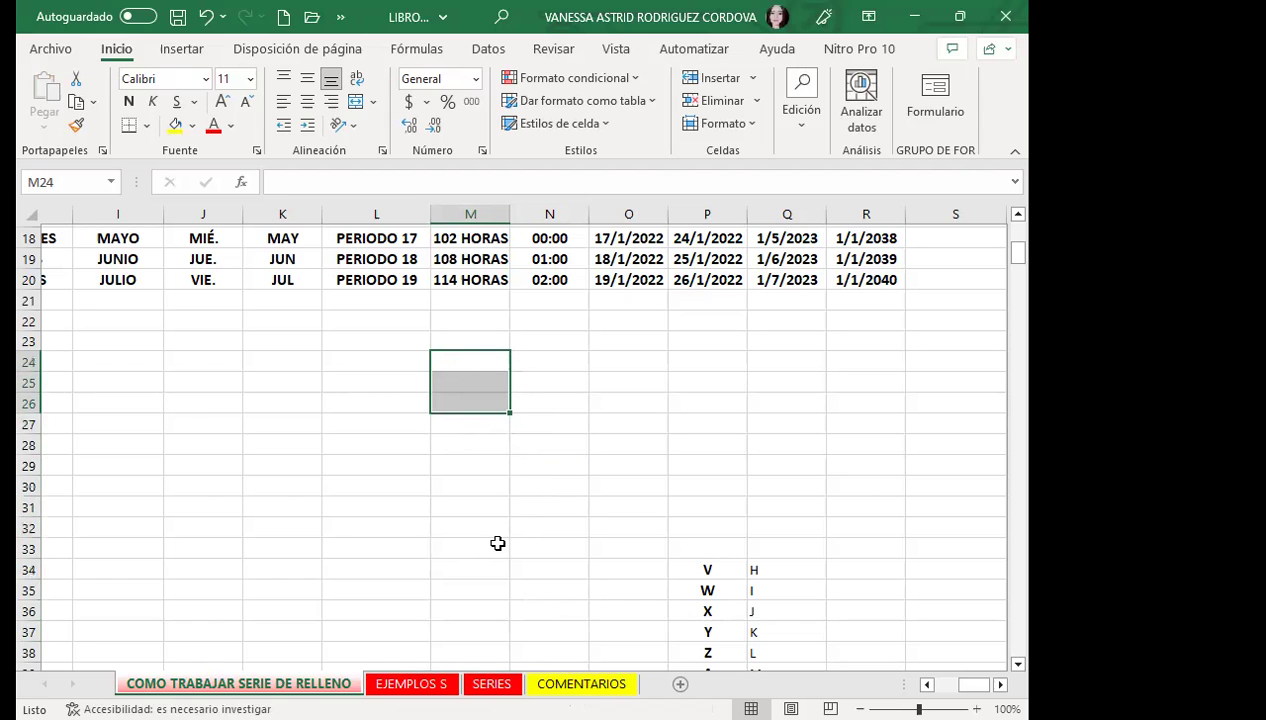
{"action": "scroll", "coordinate": [712, 590], "scroll_direction": "up", "scroll_amount": 4}
{"action": "scroll", "coordinate": [714, 588], "scroll_direction": "up", "scroll_amount": 2}
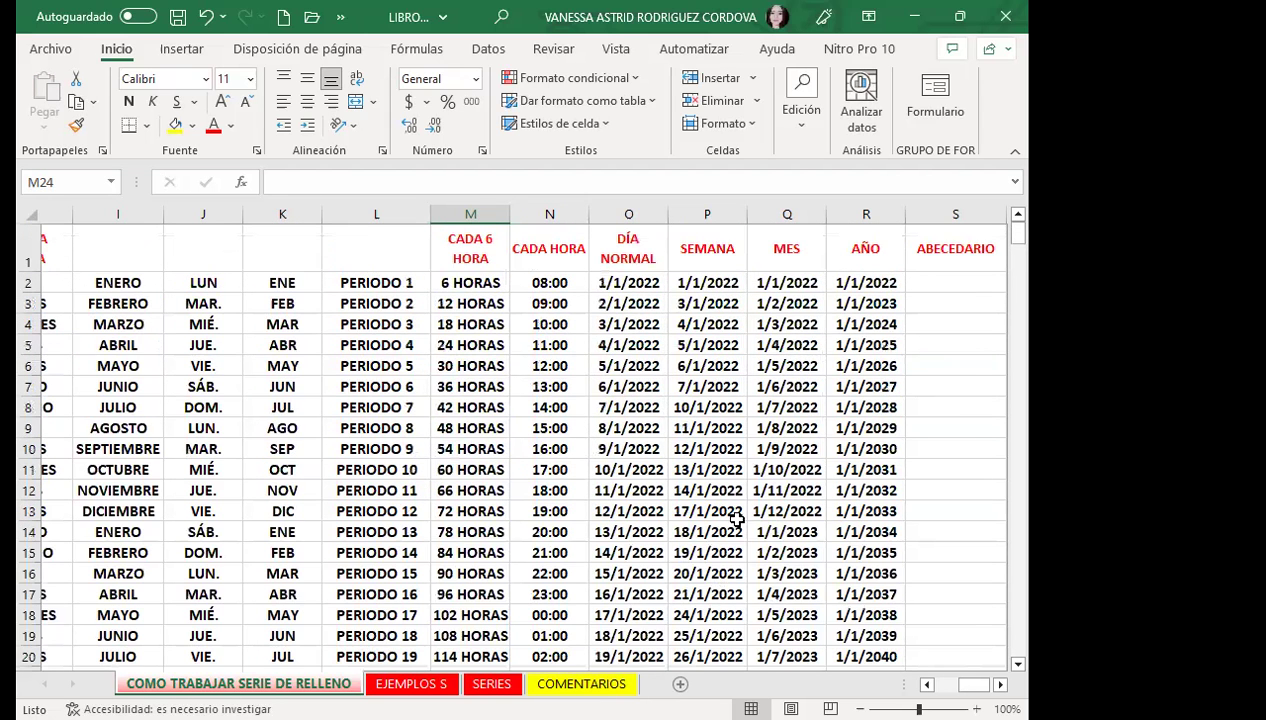
{"action": "left_click", "coordinate": [932, 282]}
{"action": "left_click", "coordinate": [999, 684]}
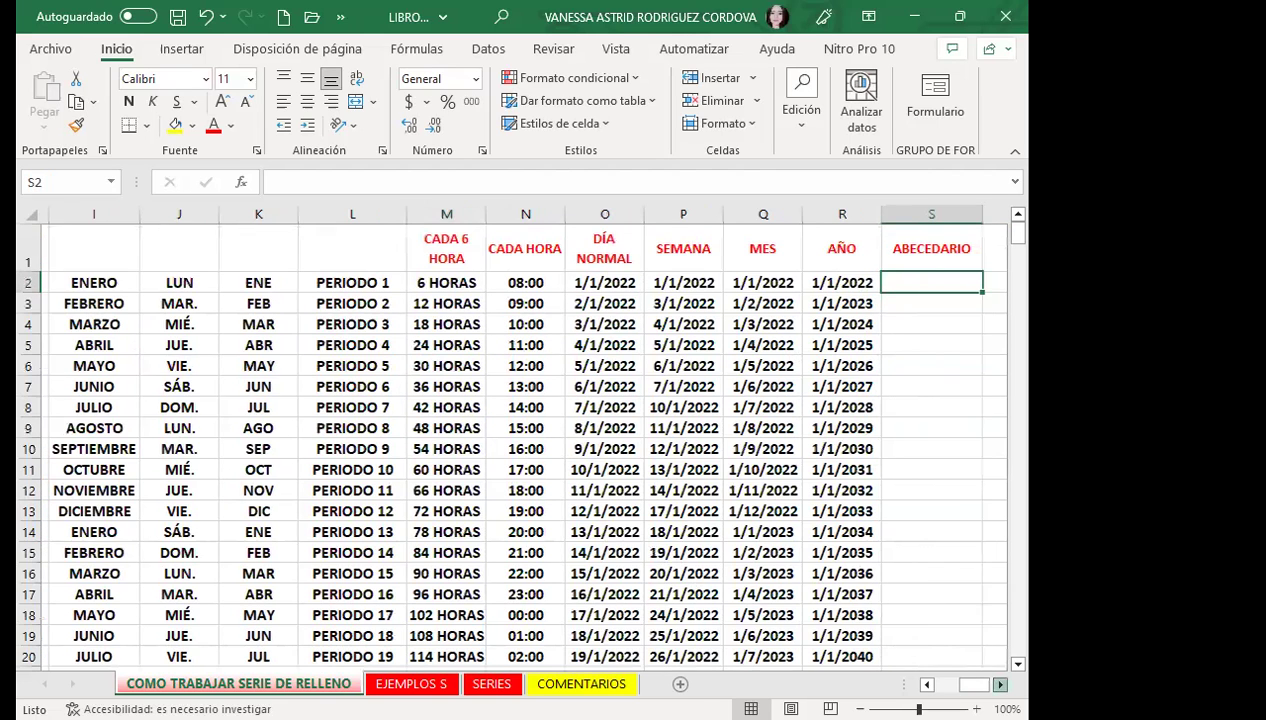
{"action": "left_click", "coordinate": [930, 416]}
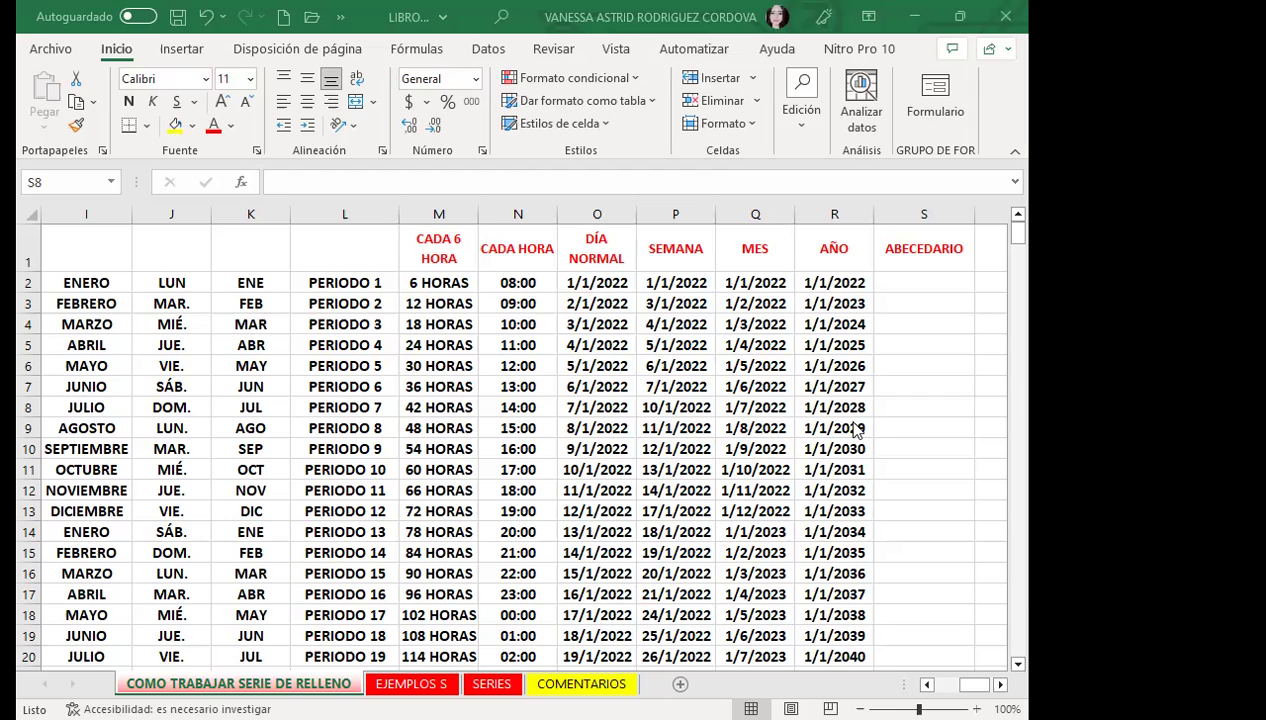
{"action": "left_click", "coordinate": [903, 276]}
{"action": "type", "text": "a"}
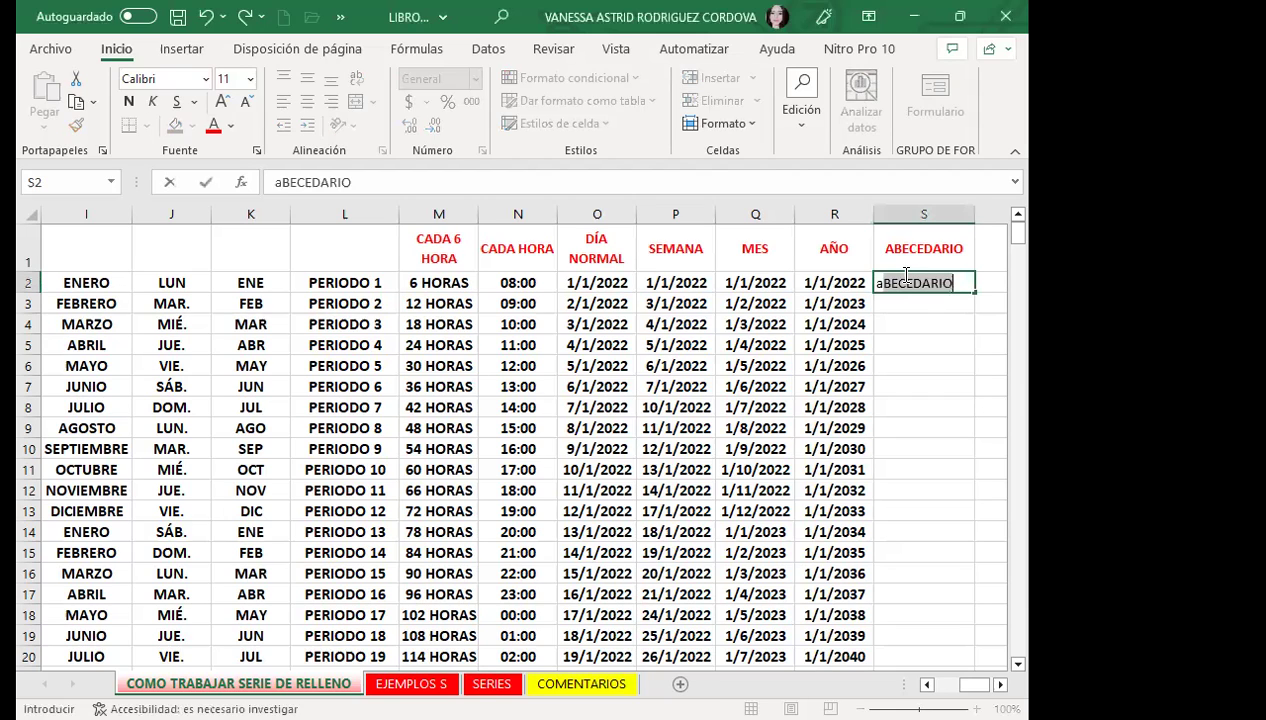
{"action": "key", "text": "BackSpace"}
{"action": "key", "text": "BackSpace"}
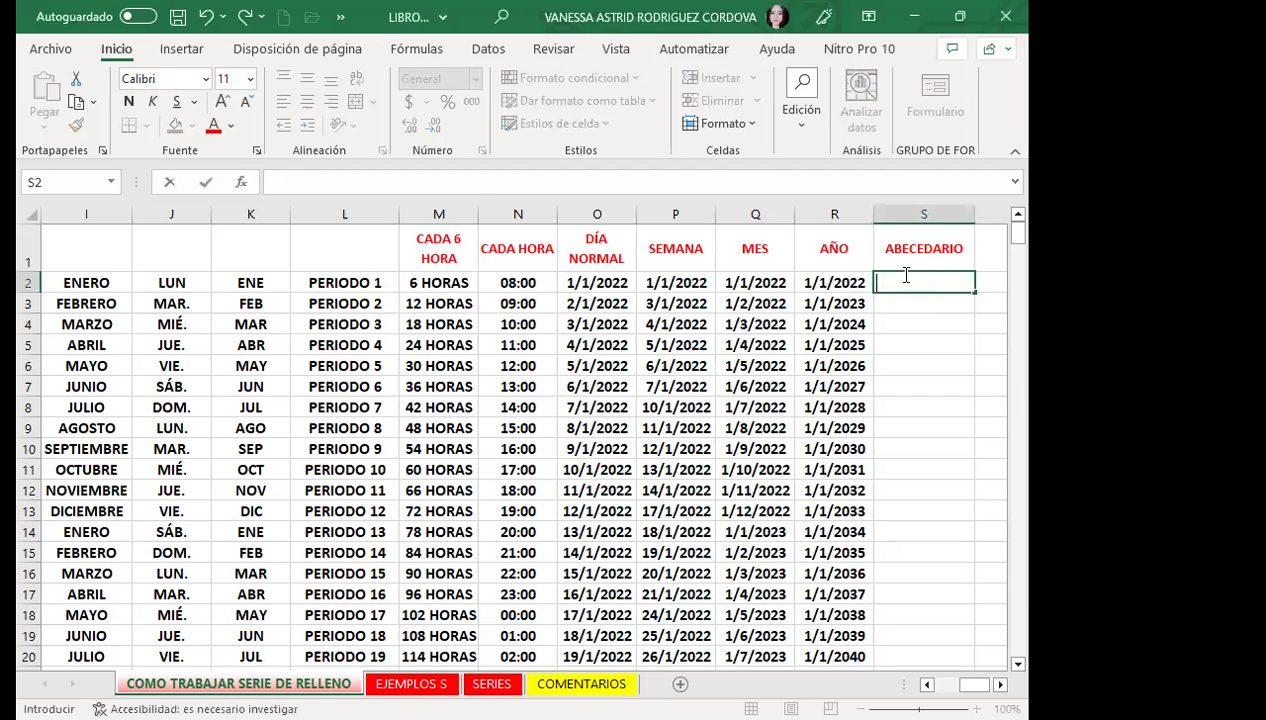
{"action": "type", "text": "S"}
{"action": "key", "text": "BackSpace"}
{"action": "type", "text": "A"}
{"action": "key", "text": "Return"}
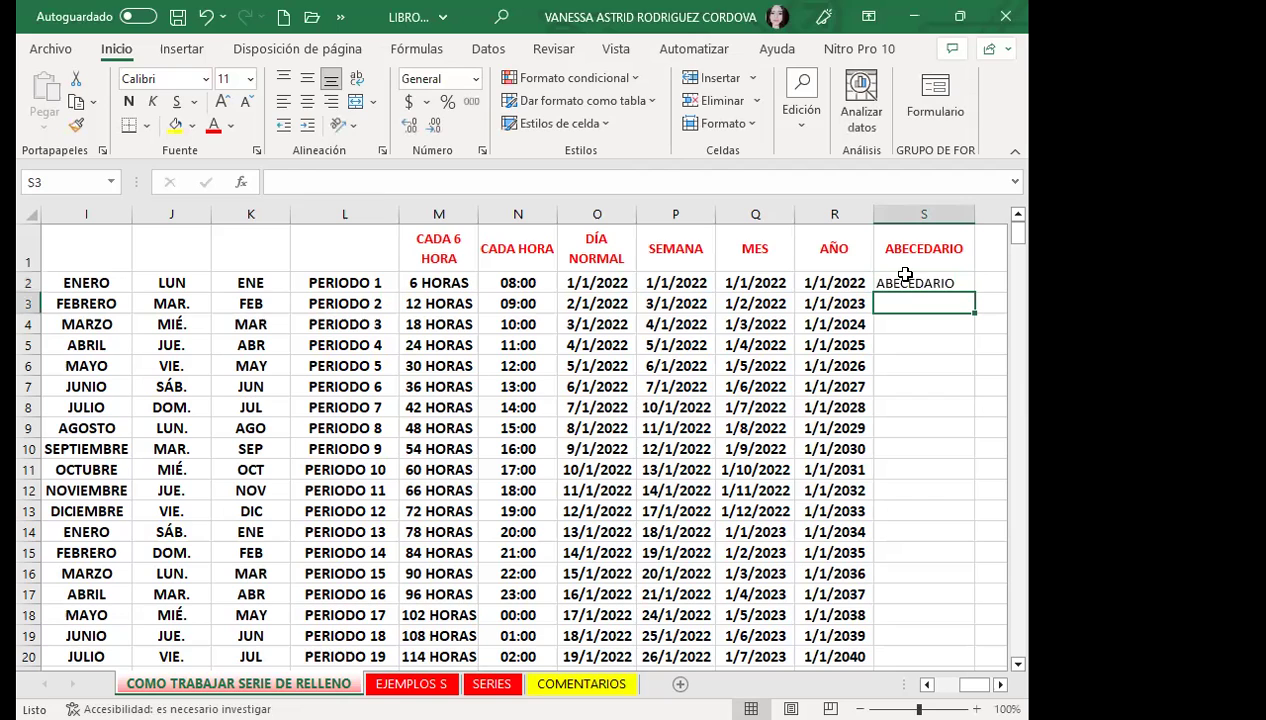
{"action": "double_click", "coordinate": [908, 284]}
{"action": "double_click", "coordinate": [908, 284]}
{"action": "type", "text": "A"}
{"action": "key", "text": "Return"}
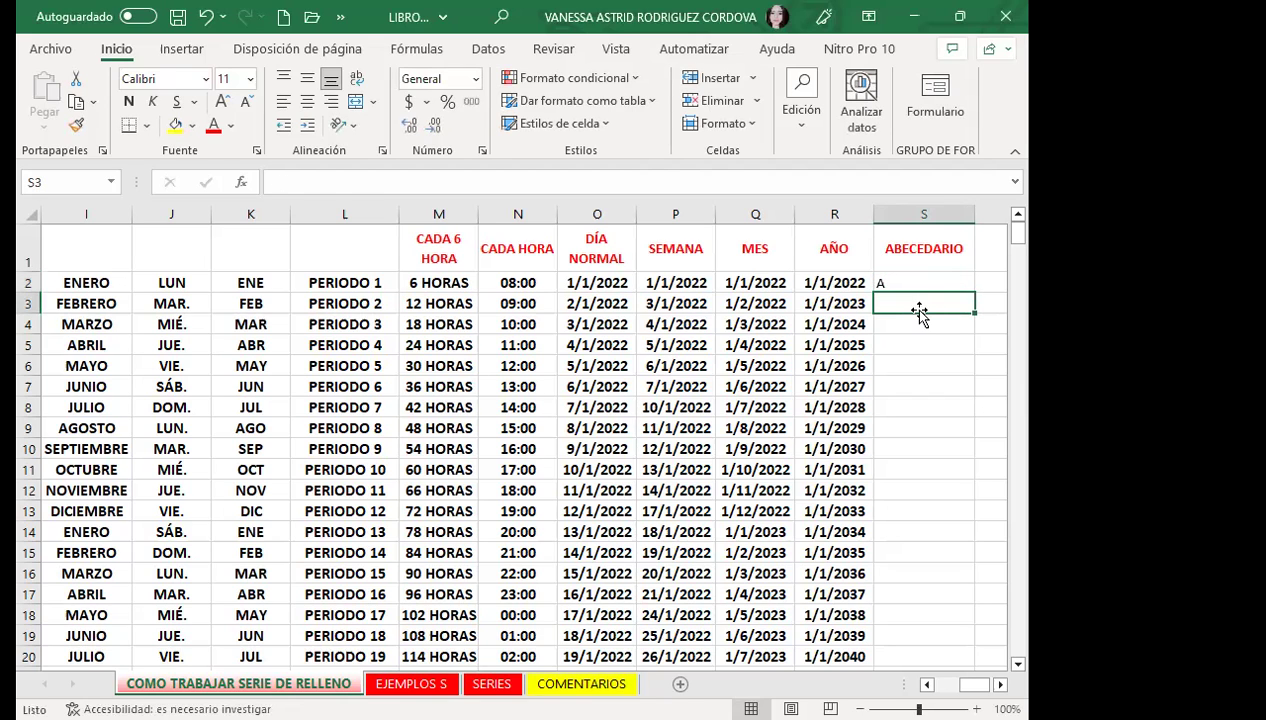
{"action": "type", "text": "B"}
{"action": "key", "text": "Return"}
{"action": "left_click_drag", "start_coordinate": [908, 286], "coordinate": [944, 652]}
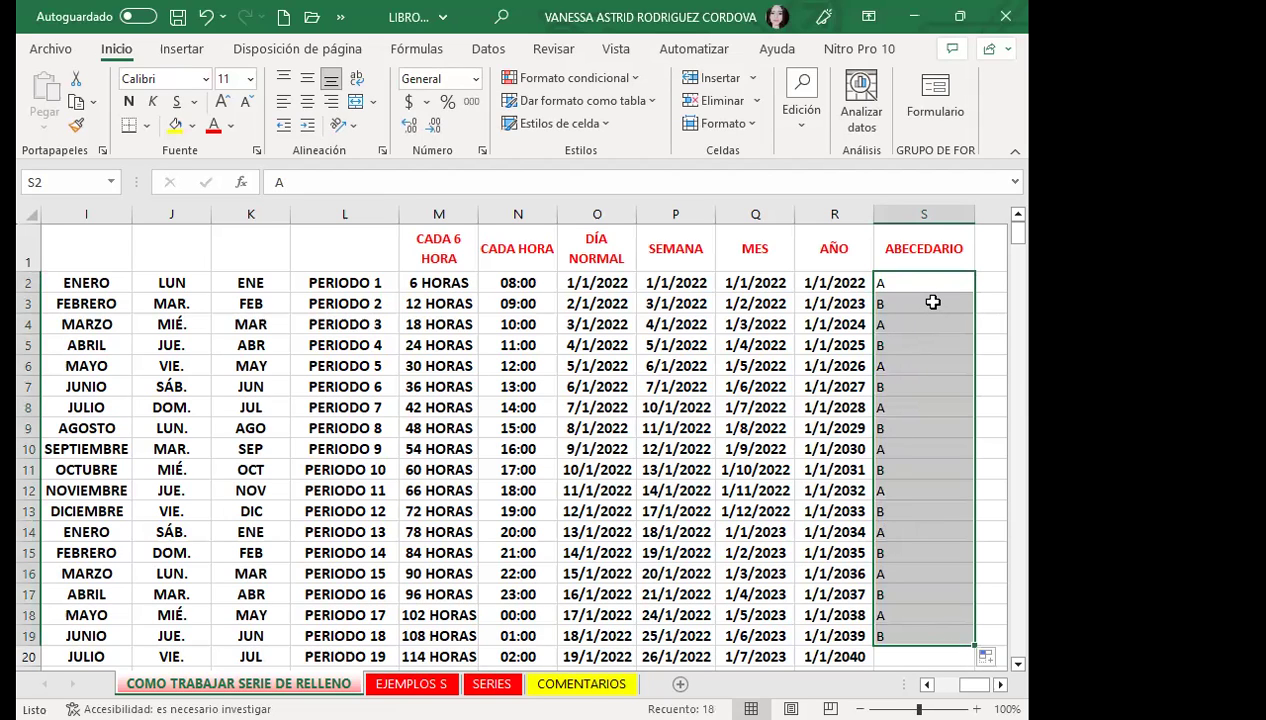
{"action": "key", "text": "Delete"}
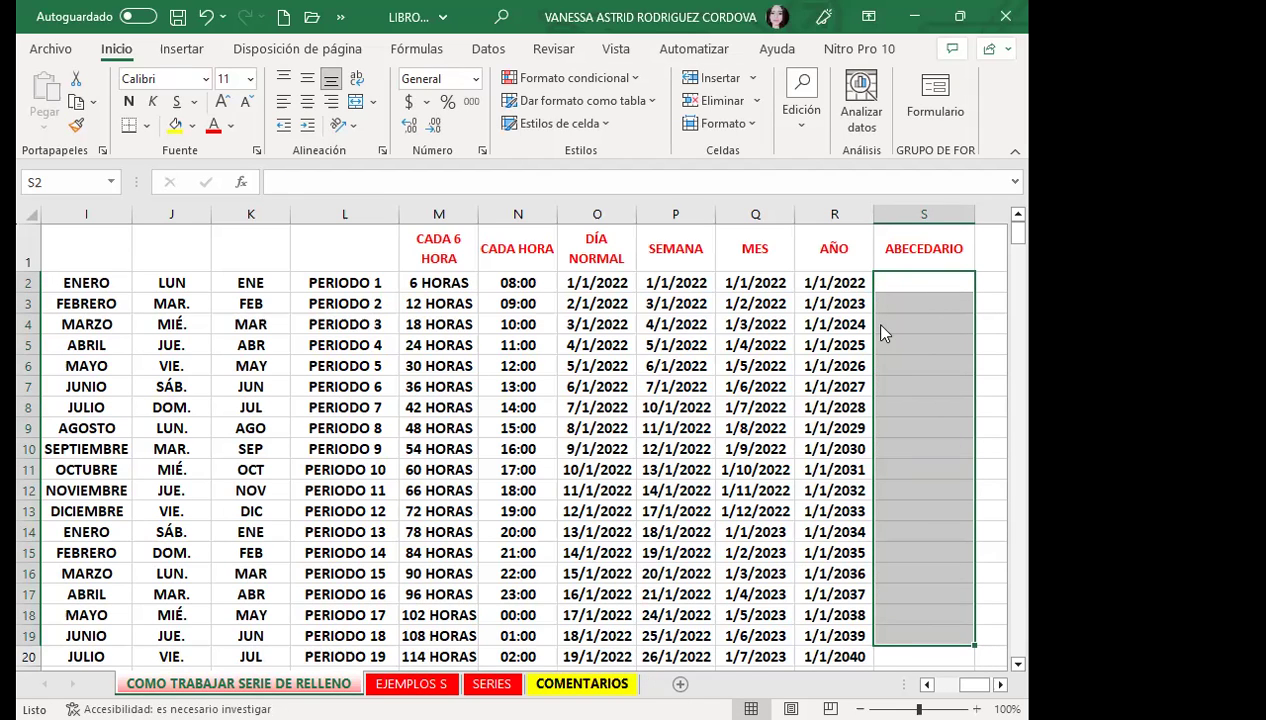
{"action": "left_click", "coordinate": [911, 281]}
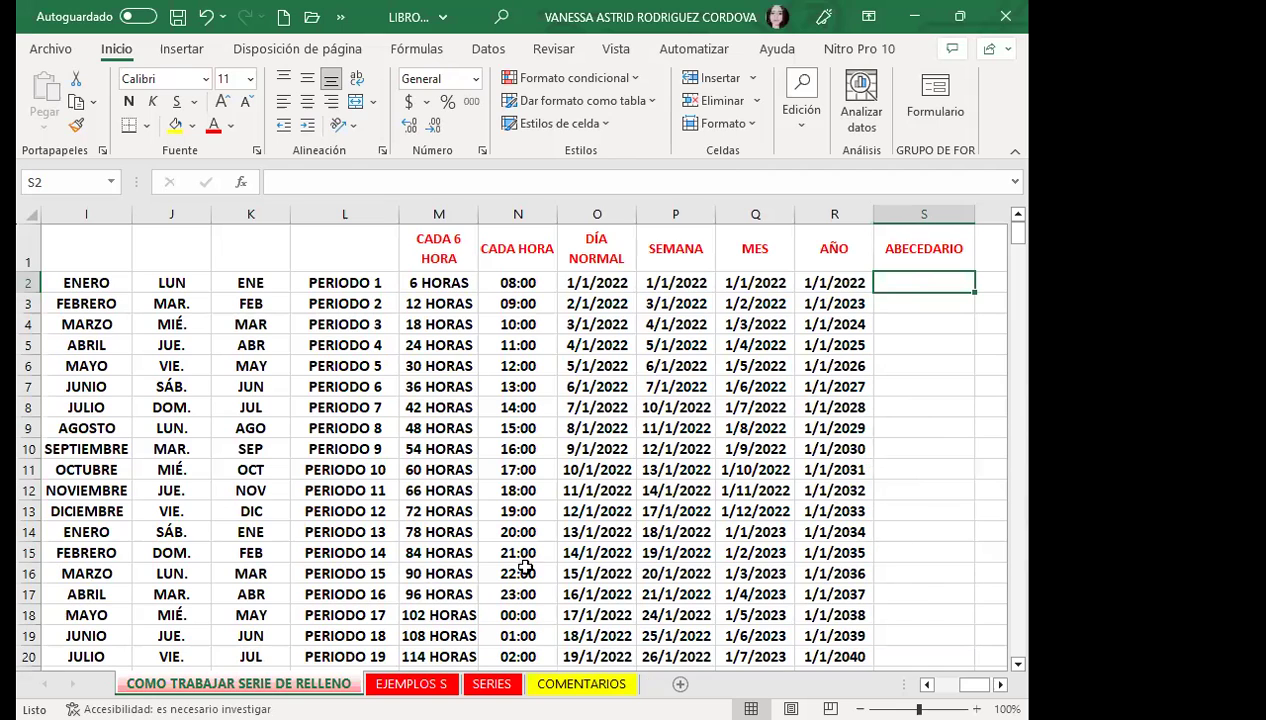
Step: Delete the leftover letters in P34:Q45
{"action": "scroll", "coordinate": [531, 538], "scroll_direction": "down", "scroll_amount": 3}
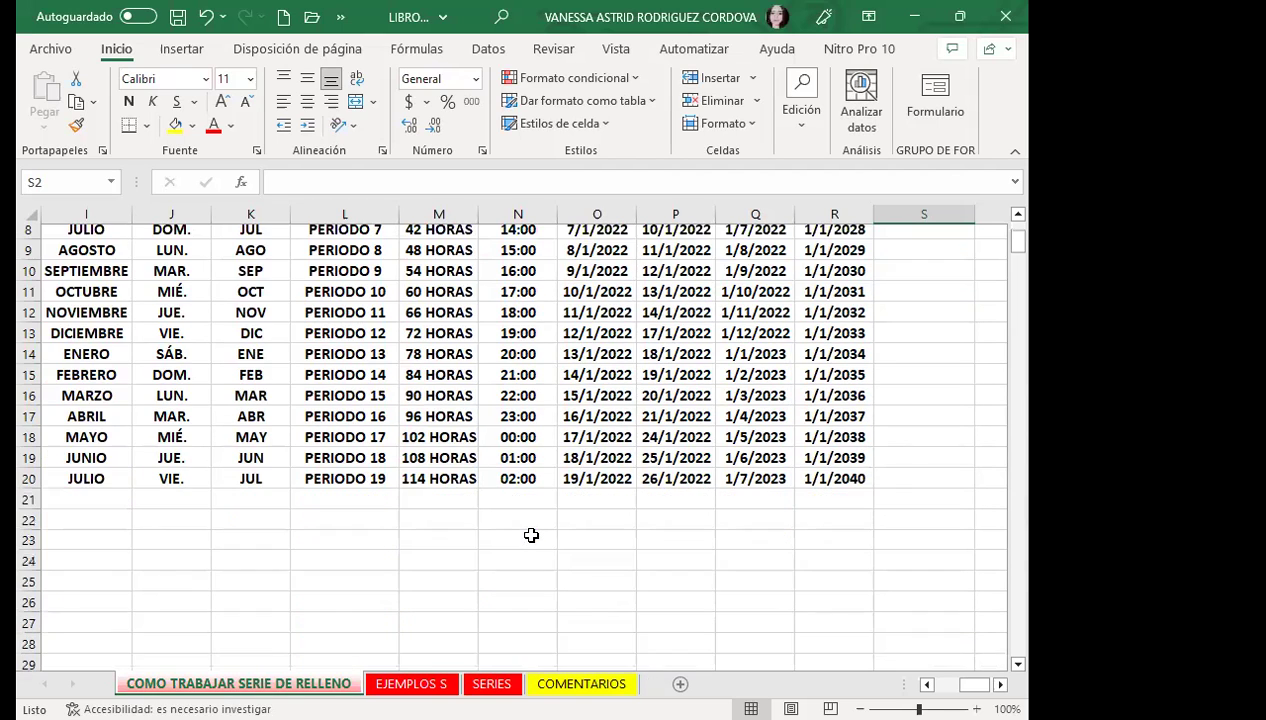
{"action": "scroll", "coordinate": [531, 536], "scroll_direction": "down", "scroll_amount": 9}
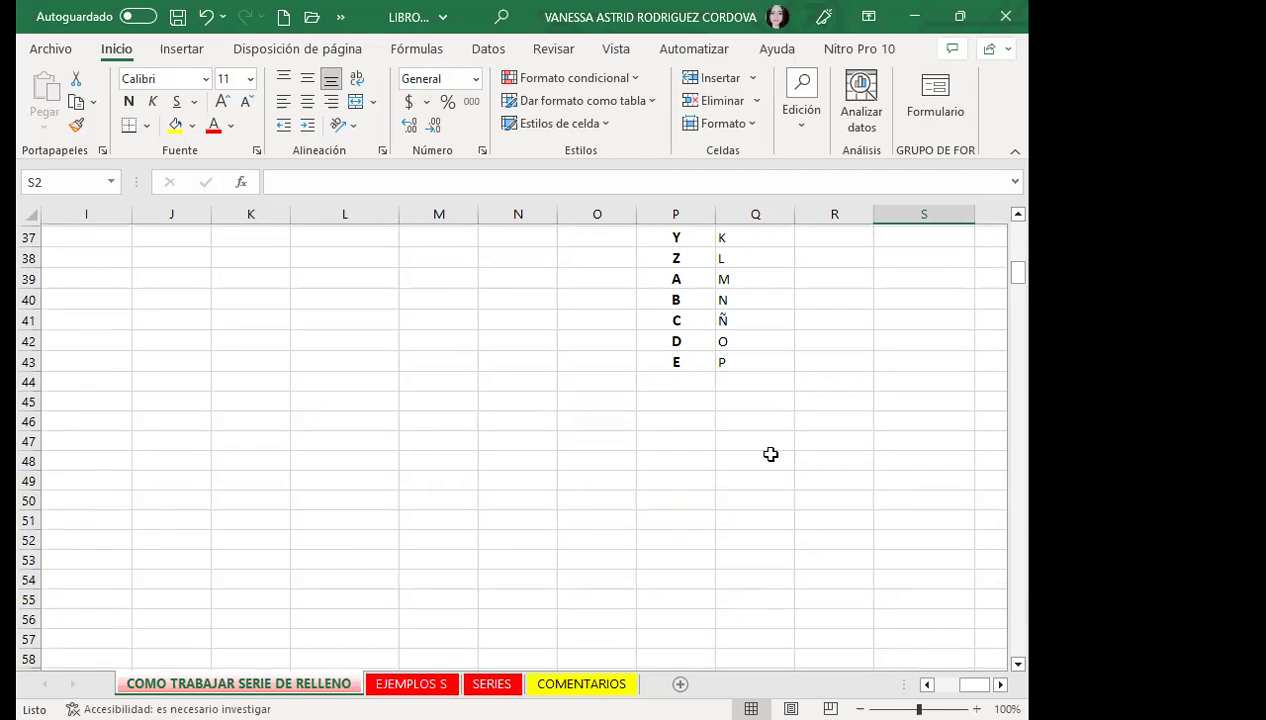
{"action": "scroll", "coordinate": [655, 371], "scroll_direction": "up", "scroll_amount": 3}
{"action": "left_click_drag", "start_coordinate": [655, 350], "coordinate": [752, 578]}
{"action": "key", "text": "Delete"}
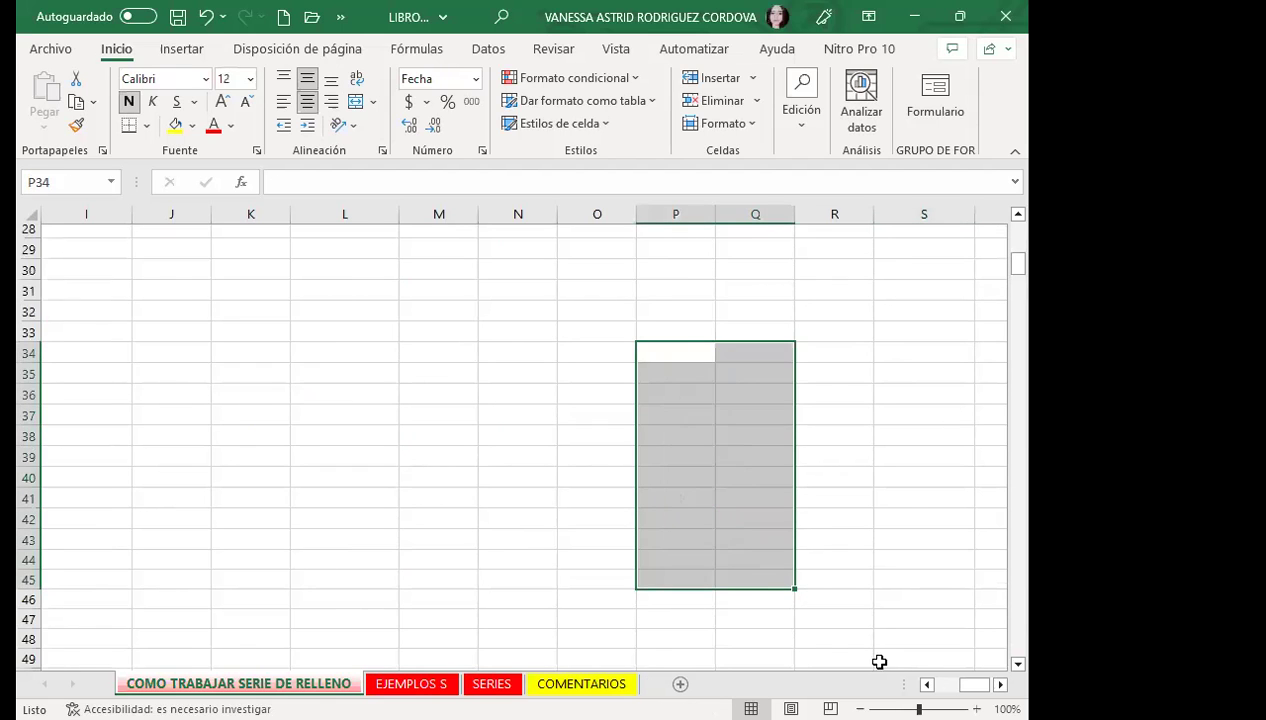
{"action": "left_click_drag", "start_coordinate": [973, 684], "coordinate": [701, 684]}
Step: Select the alphabet series in A397:A423 in column A
{"action": "scroll", "coordinate": [48, 528], "scroll_direction": "down", "scroll_amount": 4}
{"action": "scroll", "coordinate": [90, 528], "scroll_direction": "down", "scroll_amount": 9}
{"action": "scroll", "coordinate": [90, 529], "scroll_direction": "down", "scroll_amount": 10}
{"action": "scroll", "coordinate": [90, 529], "scroll_direction": "down", "scroll_amount": 8}
{"action": "scroll", "coordinate": [99, 528], "scroll_direction": "down", "scroll_amount": 14}
{"action": "scroll", "coordinate": [99, 528], "scroll_direction": "down", "scroll_amount": 8}
{"action": "scroll", "coordinate": [104, 527], "scroll_direction": "down", "scroll_amount": 10}
{"action": "scroll", "coordinate": [104, 527], "scroll_direction": "down", "scroll_amount": 11}
{"action": "scroll", "coordinate": [105, 527], "scroll_direction": "down", "scroll_amount": 12}
{"action": "scroll", "coordinate": [105, 527], "scroll_direction": "down", "scroll_amount": 8}
{"action": "scroll", "coordinate": [106, 527], "scroll_direction": "down", "scroll_amount": 9}
{"action": "scroll", "coordinate": [106, 527], "scroll_direction": "down", "scroll_amount": 12}
{"action": "scroll", "coordinate": [106, 527], "scroll_direction": "down", "scroll_amount": 9}
{"action": "scroll", "coordinate": [106, 527], "scroll_direction": "down", "scroll_amount": 6}
{"action": "scroll", "coordinate": [100, 460], "scroll_direction": "up", "scroll_amount": 10}
{"action": "scroll", "coordinate": [96, 446], "scroll_direction": "up", "scroll_amount": 2}
{"action": "scroll", "coordinate": [96, 430], "scroll_direction": "down", "scroll_amount": 2}
{"action": "mouse_move", "coordinate": [96, 425]}
{"action": "left_mouse_down"}
{"action": "mouse_move", "coordinate": [118, 654]}
{"action": "mouse_move", "coordinate": [78, 646]}
{"action": "left_mouse_up"}
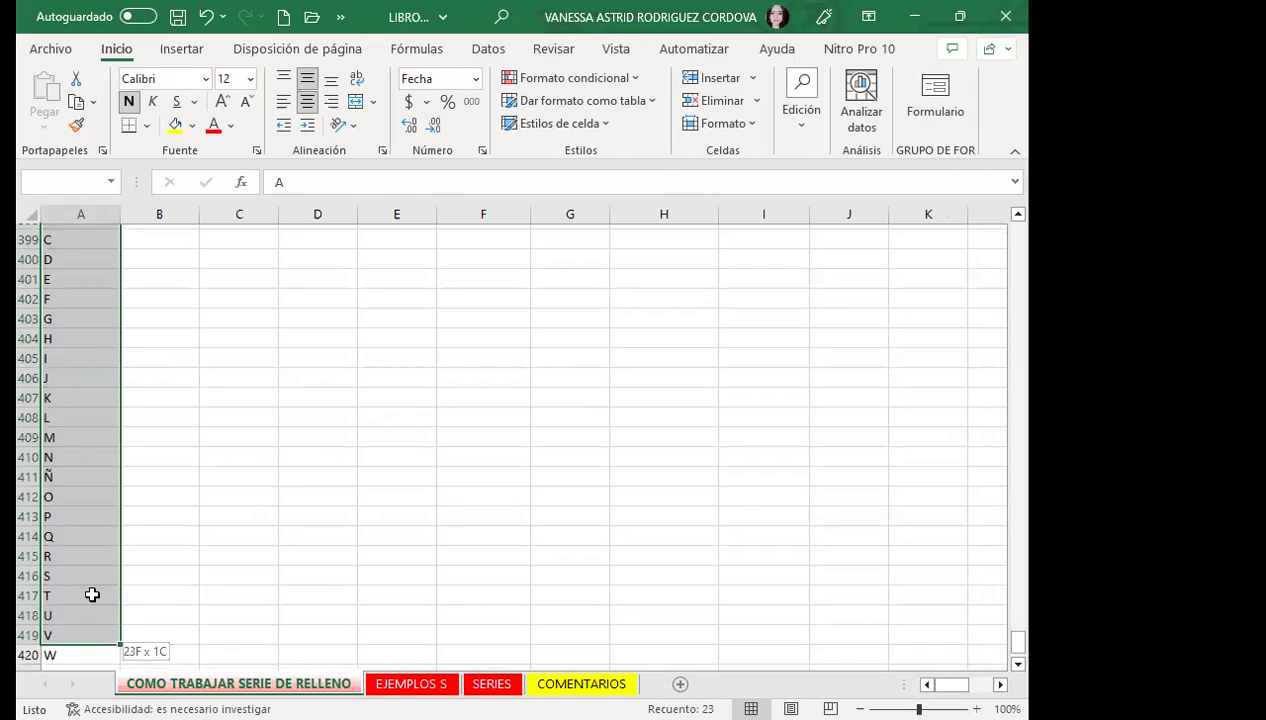
{"action": "left_click_drag", "start_coordinate": [92, 595], "coordinate": [85, 660]}
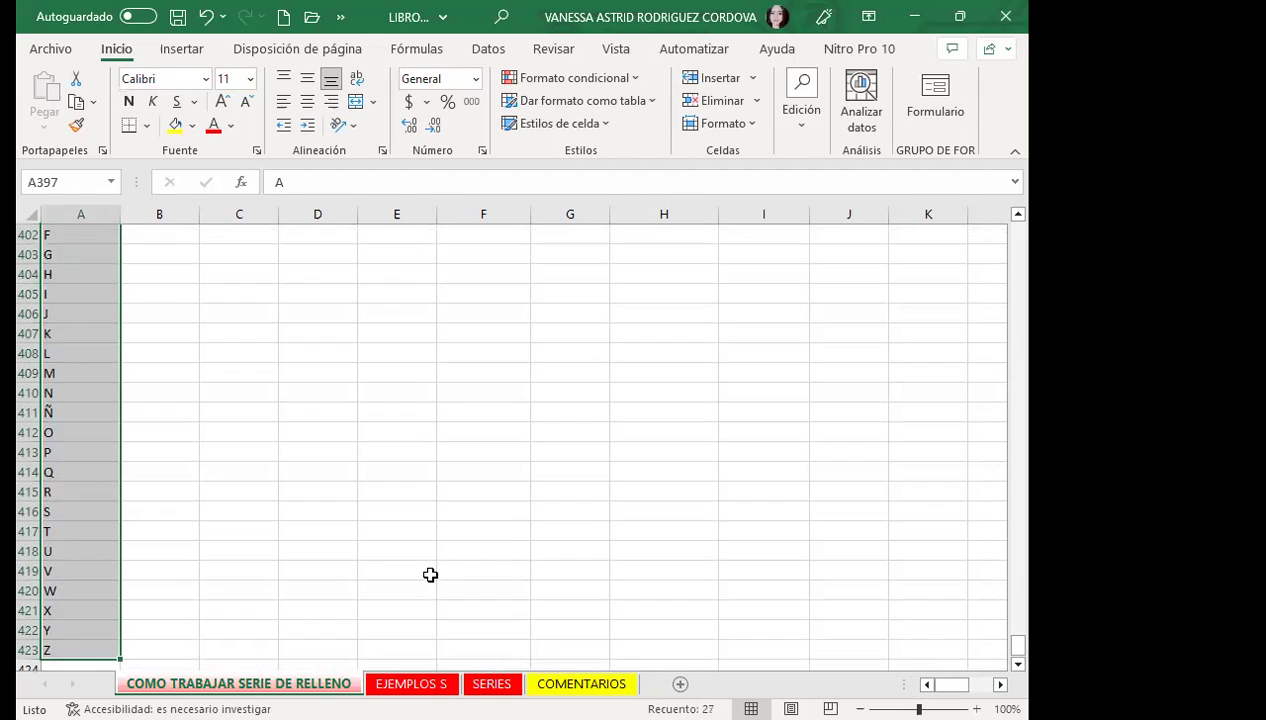
{"action": "scroll", "coordinate": [54, 492], "scroll_direction": "up", "scroll_amount": 2}
{"action": "scroll", "coordinate": [64, 359], "scroll_direction": "up", "scroll_amount": 3}
{"action": "scroll", "coordinate": [62, 551], "scroll_direction": "down", "scroll_amount": 2}
{"action": "scroll", "coordinate": [70, 590], "scroll_direction": "down", "scroll_amount": 3}
Step: Go to Excel Options > Avanzadas and bring up Modificar listas personalizadas
{"action": "left_click", "coordinate": [341, 17]}
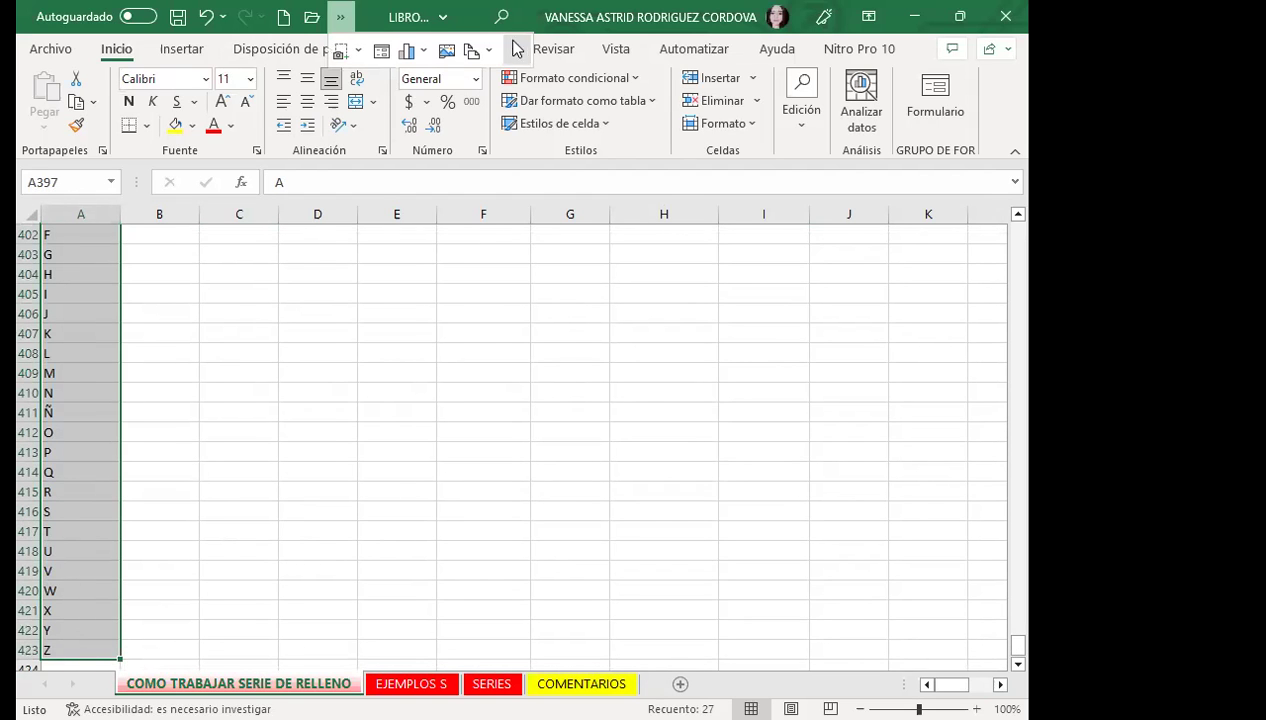
{"action": "left_click", "coordinate": [516, 49]}
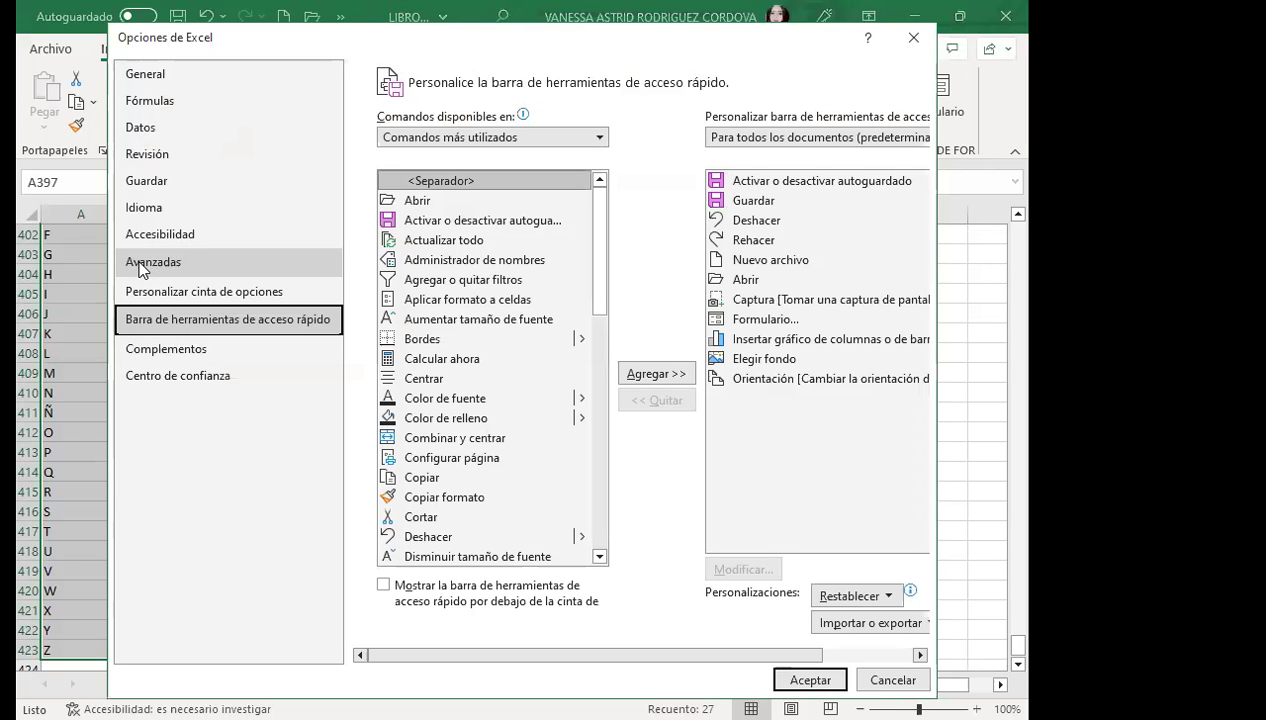
{"action": "left_click", "coordinate": [145, 268]}
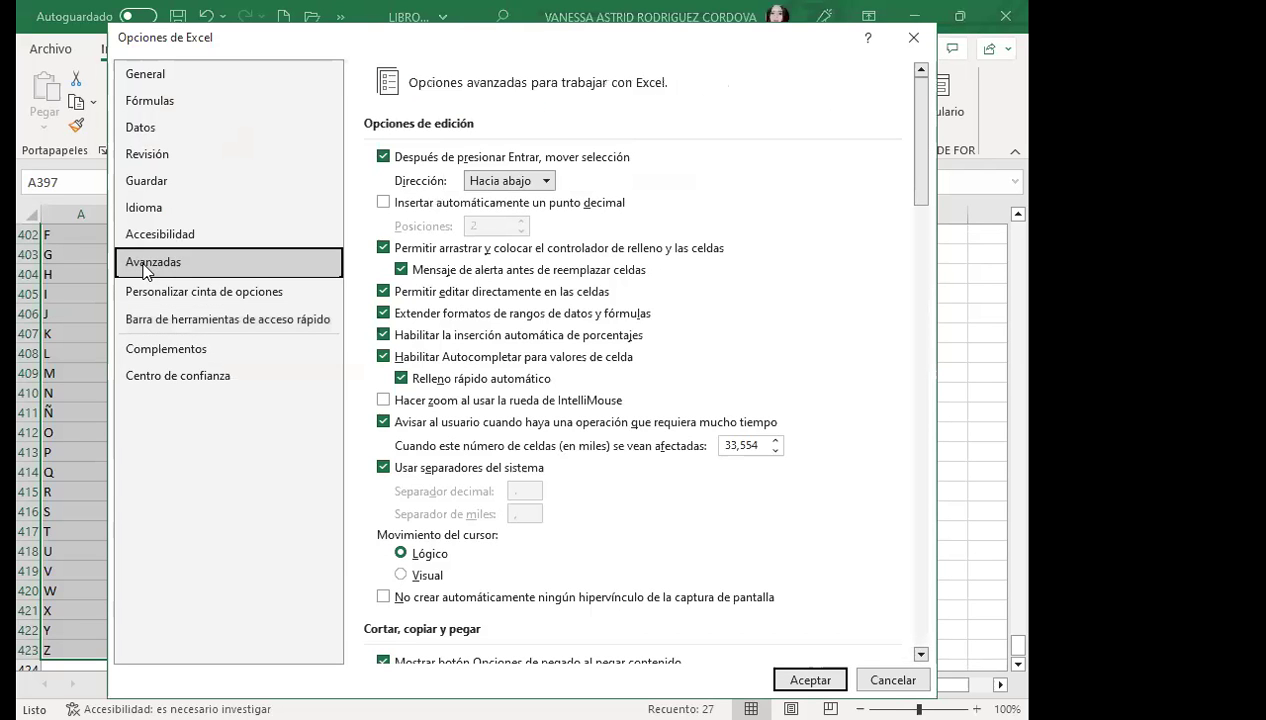
{"action": "left_click_drag", "start_coordinate": [916, 140], "coordinate": [940, 367]}
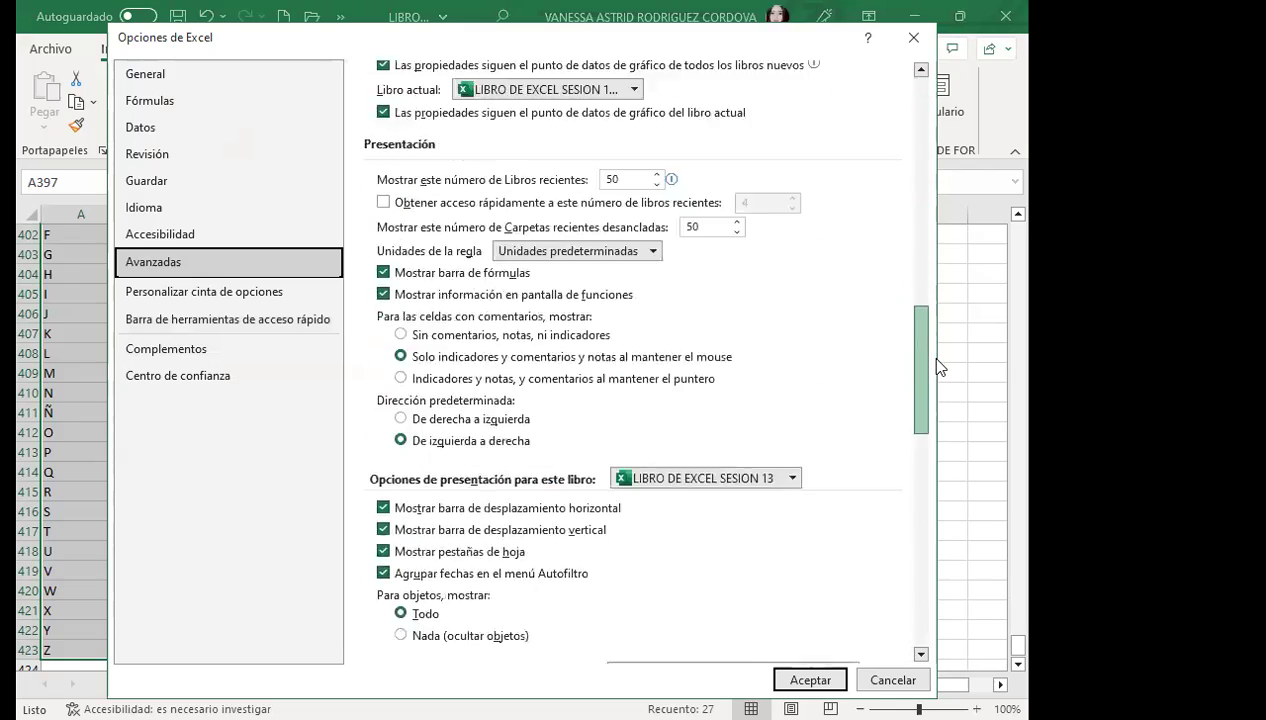
{"action": "scroll", "coordinate": [940, 367], "scroll_direction": "down", "scroll_amount": 5}
{"action": "scroll", "coordinate": [940, 367], "scroll_direction": "down", "scroll_amount": 3}
{"action": "scroll", "coordinate": [940, 367], "scroll_direction": "down", "scroll_amount": 2}
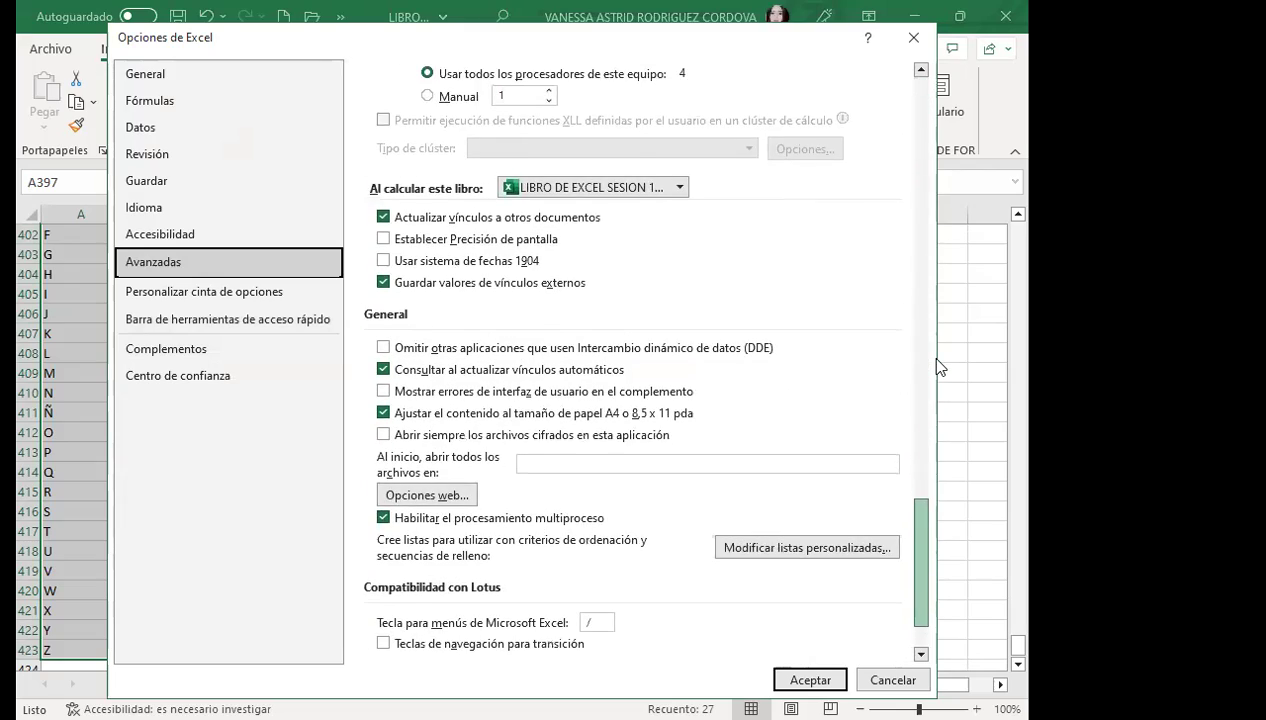
{"action": "scroll", "coordinate": [940, 367], "scroll_direction": "down", "scroll_amount": 1}
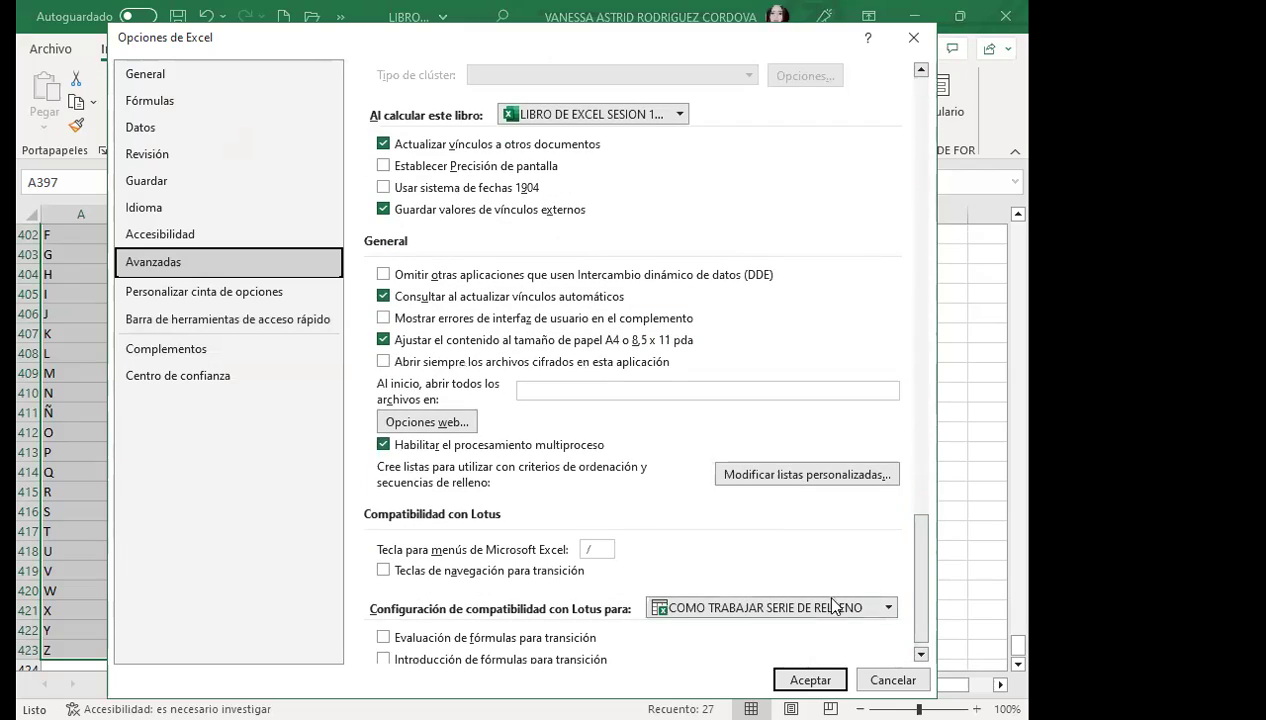
{"action": "left_click", "coordinate": [835, 477]}
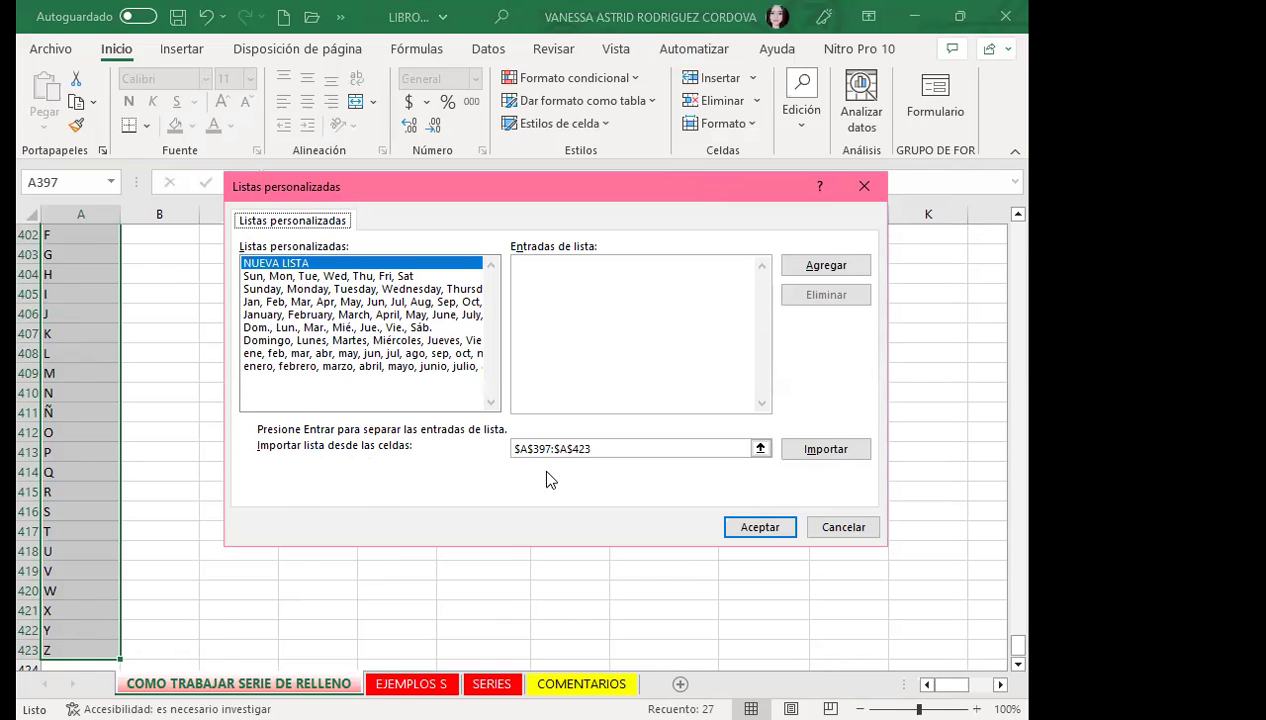
Step: Import $A$397:$A$423 as a new custom list and confirm with Aceptar
{"action": "left_click", "coordinate": [604, 449]}
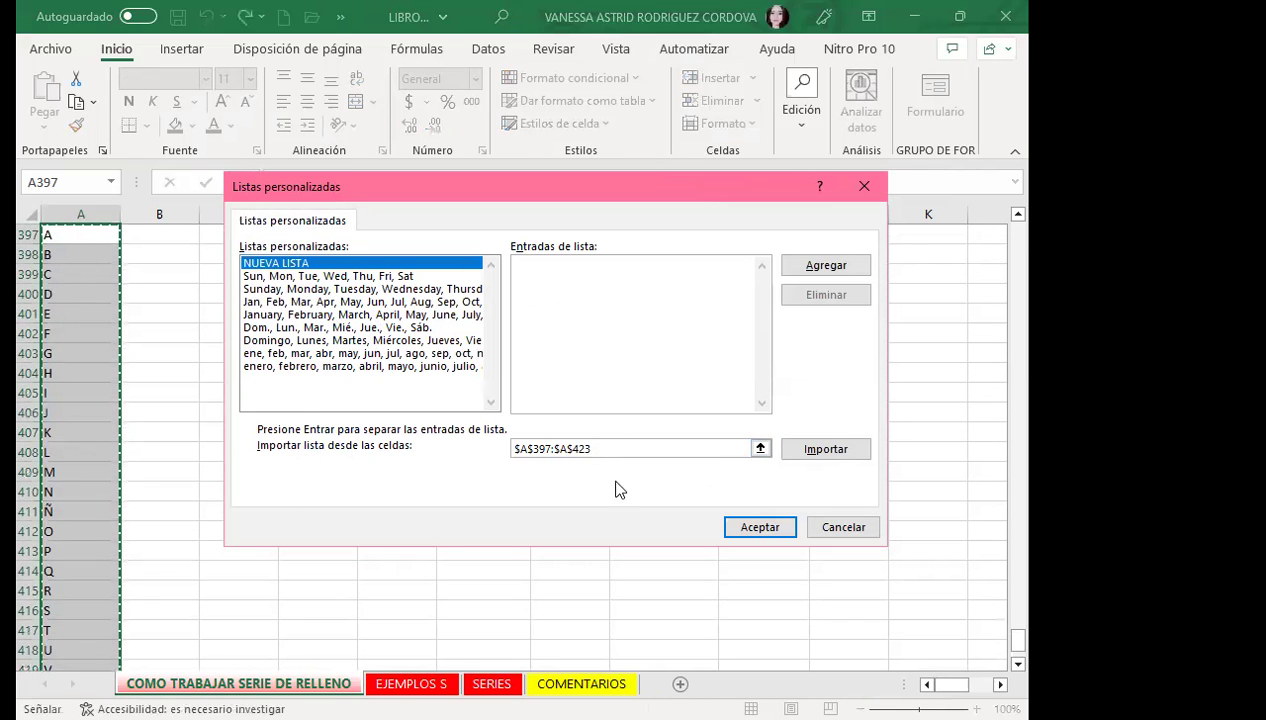
{"action": "left_click", "coordinate": [644, 449]}
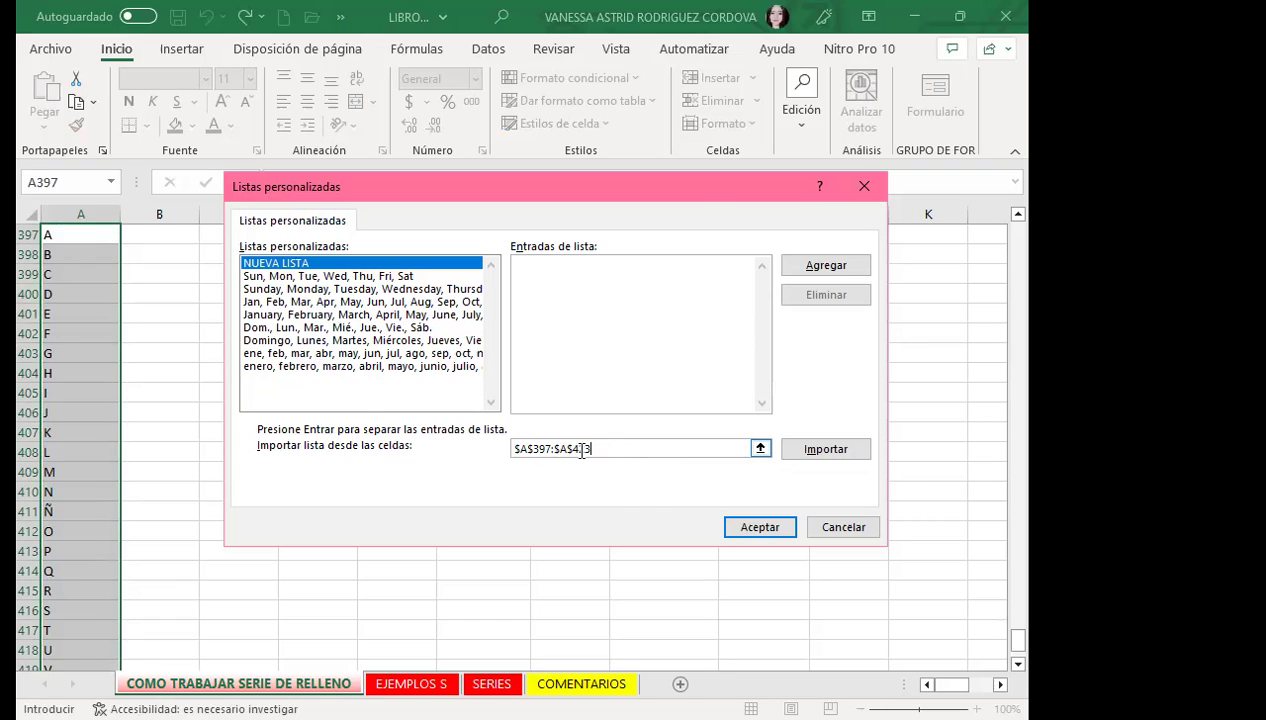
{"action": "left_click", "coordinate": [840, 453]}
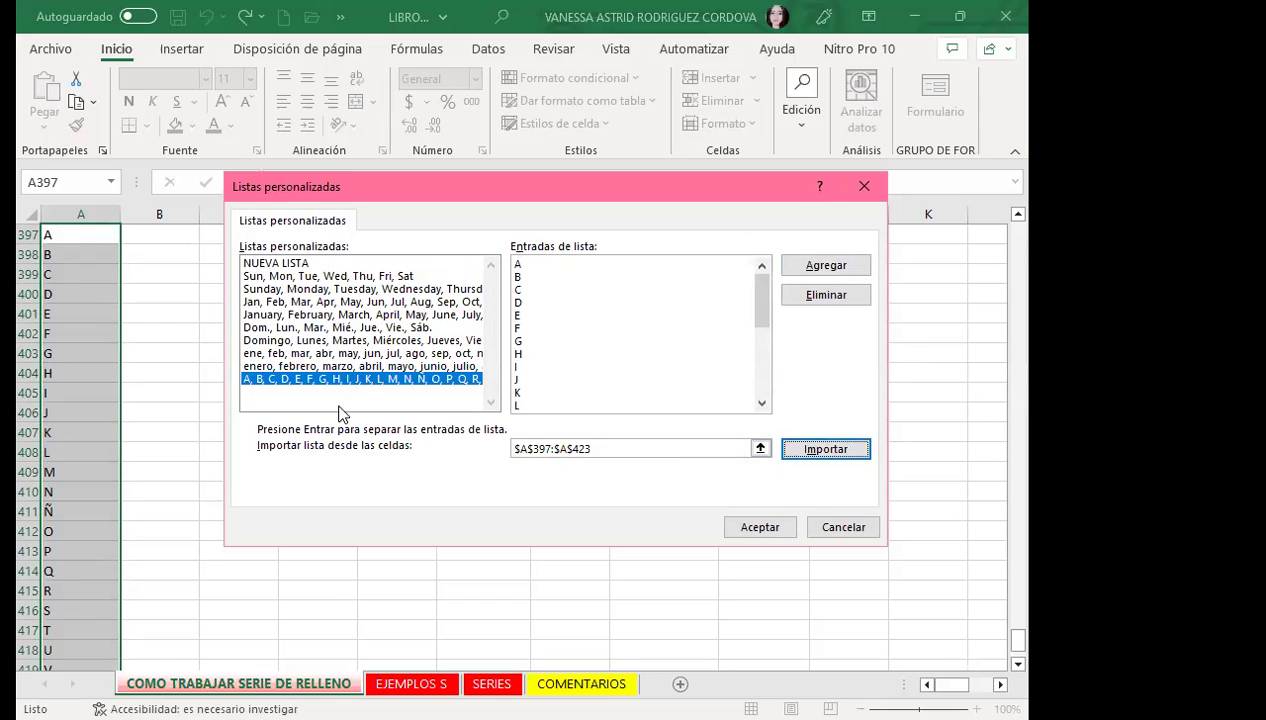
{"action": "left_click", "coordinate": [764, 533]}
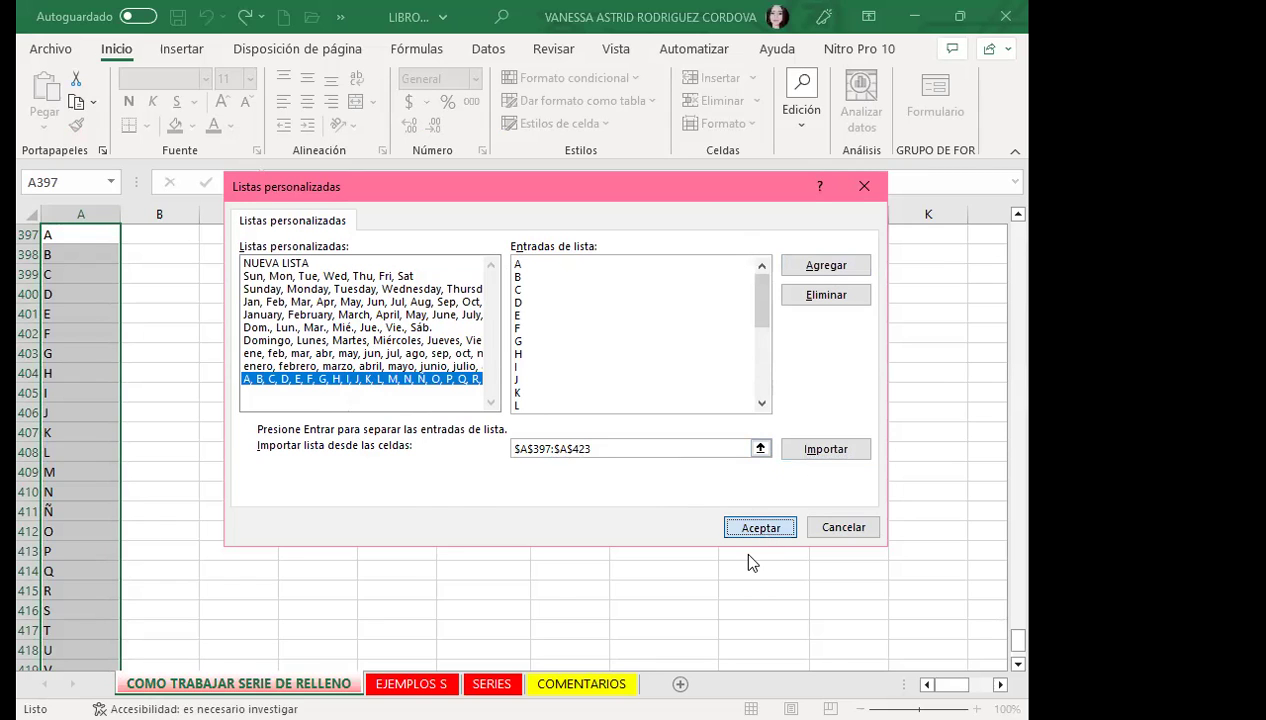
{"action": "left_click", "coordinate": [810, 680]}
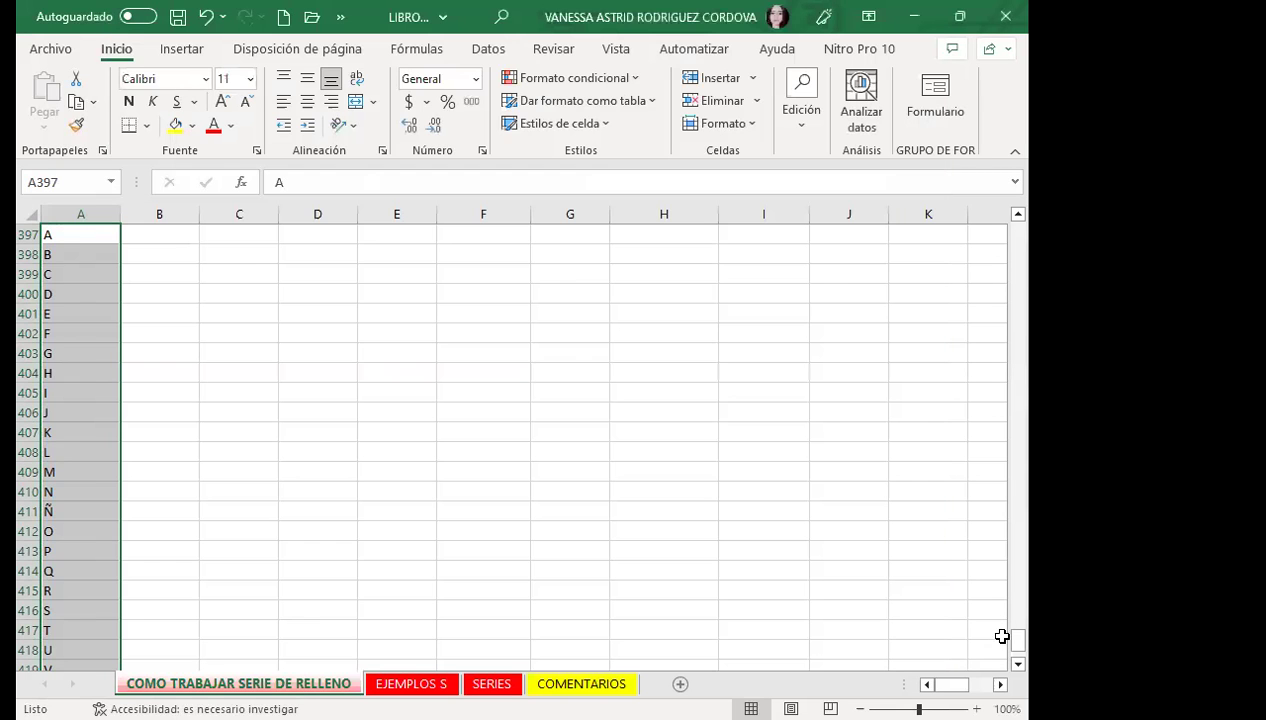
Step: Enter A in S2 and fill the ABECEDARIO column with the custom A–Z list
{"action": "left_click_drag", "start_coordinate": [1019, 645], "coordinate": [1020, 232]}
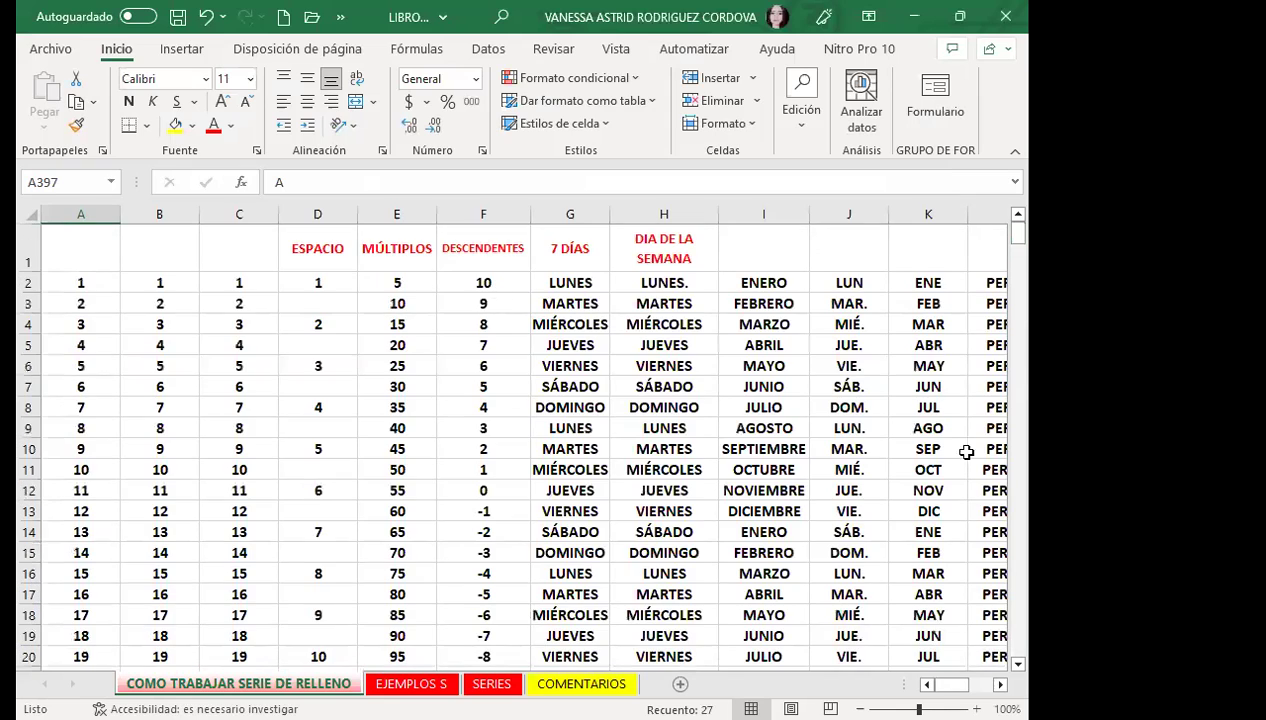
{"action": "mouse_move", "coordinate": [952, 684]}
{"action": "left_mouse_down"}
{"action": "mouse_move", "coordinate": [985, 684]}
{"action": "mouse_move", "coordinate": [973, 684]}
{"action": "left_mouse_up"}
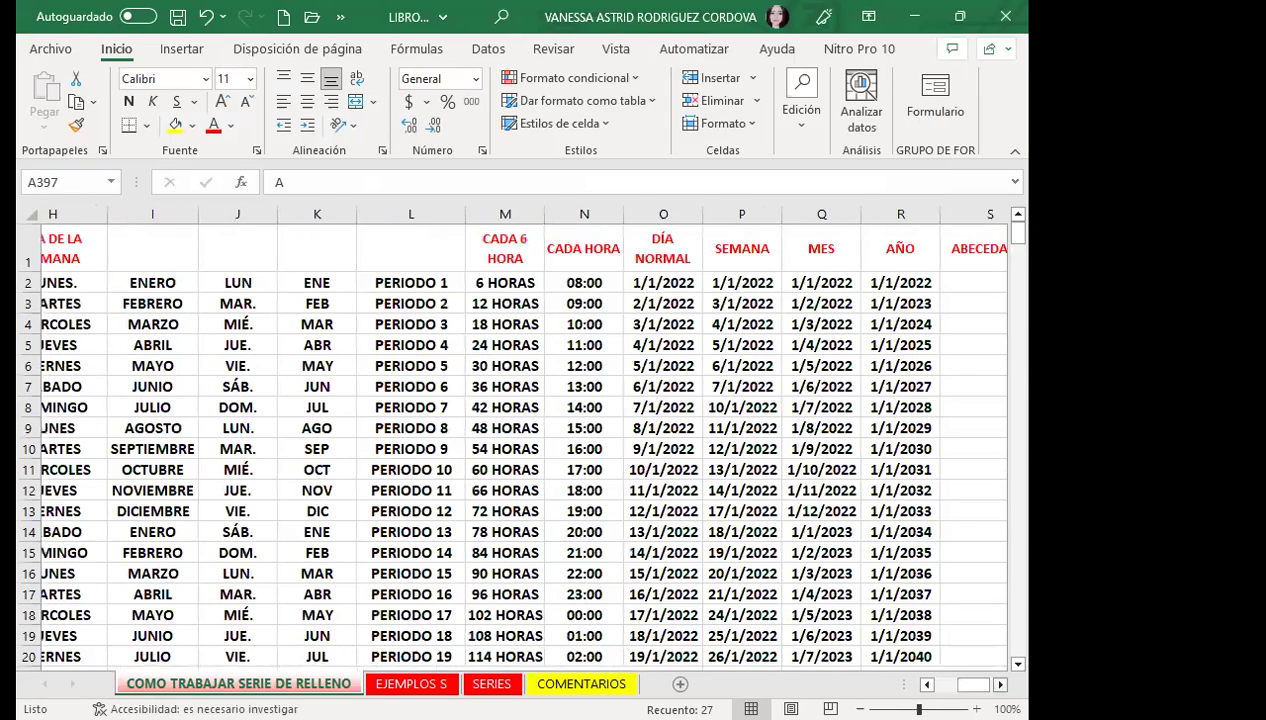
{"action": "scroll", "coordinate": [717, 571], "scroll_direction": "right", "scroll_amount": 3}
{"action": "left_click", "coordinate": [770, 288]}
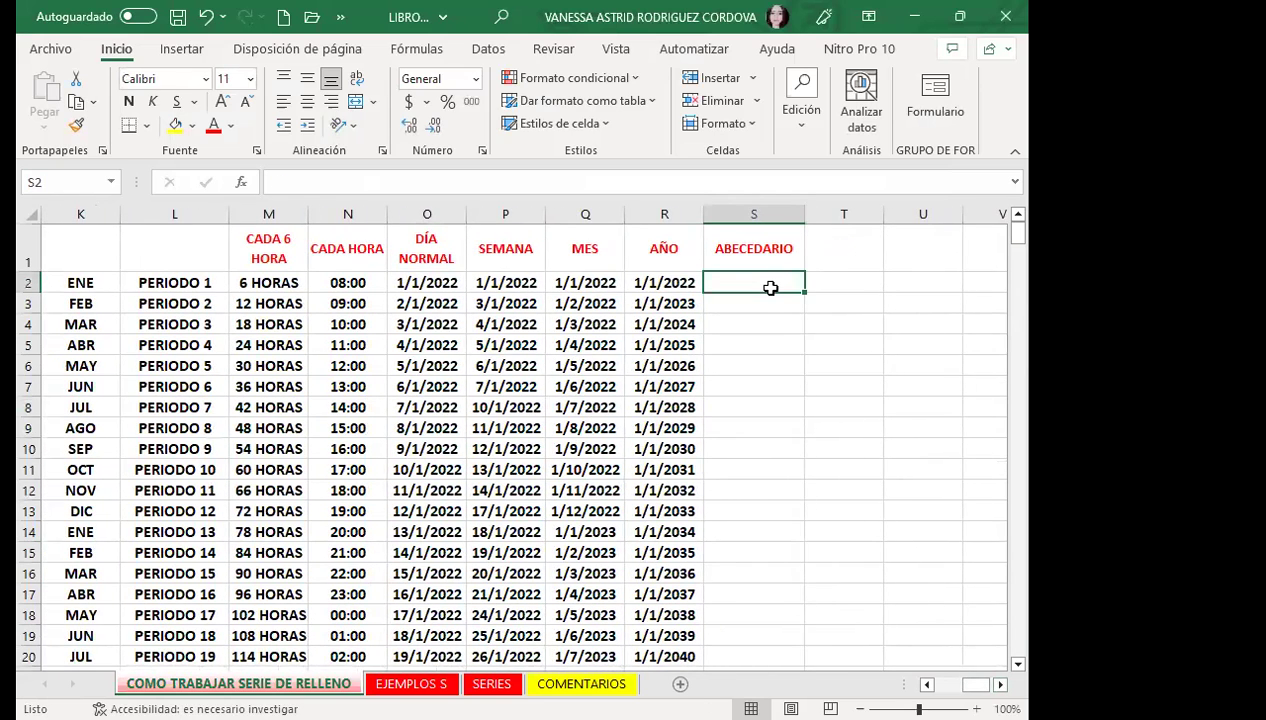
{"action": "type", "text": "A"}
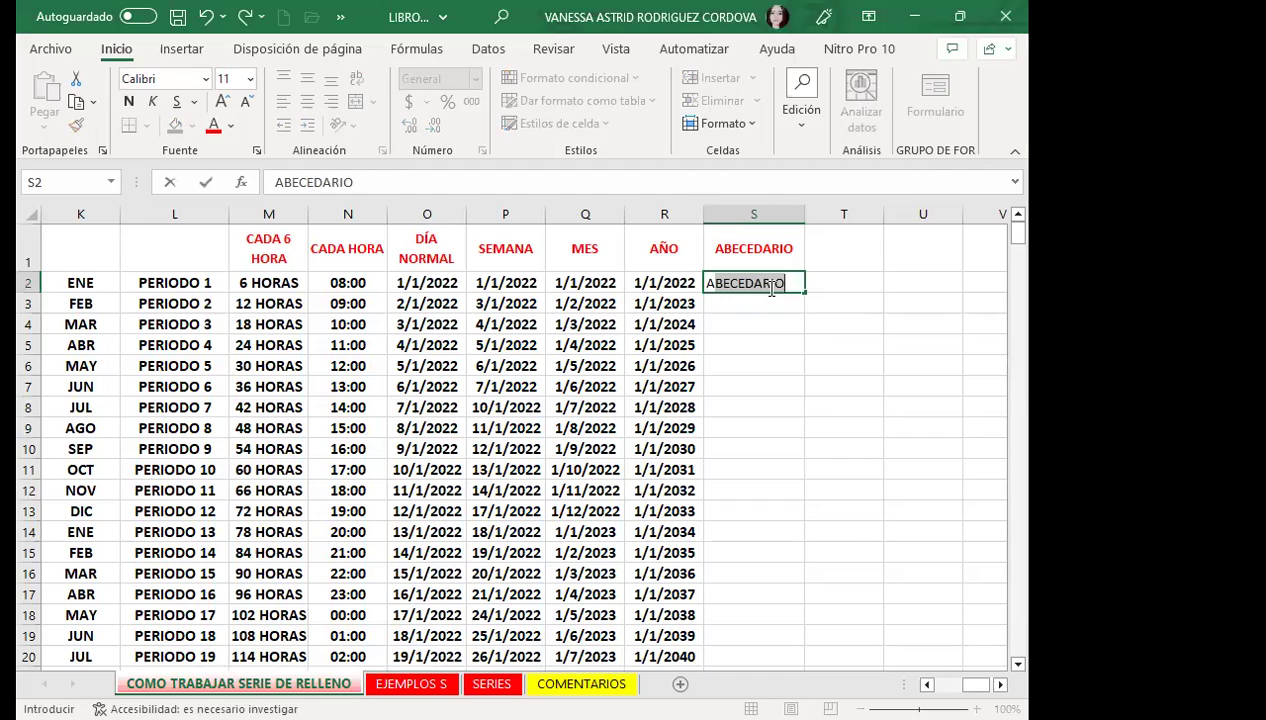
{"action": "key", "text": "Delete"}
{"action": "key", "text": "Return"}
{"action": "left_click", "coordinate": [770, 288]}
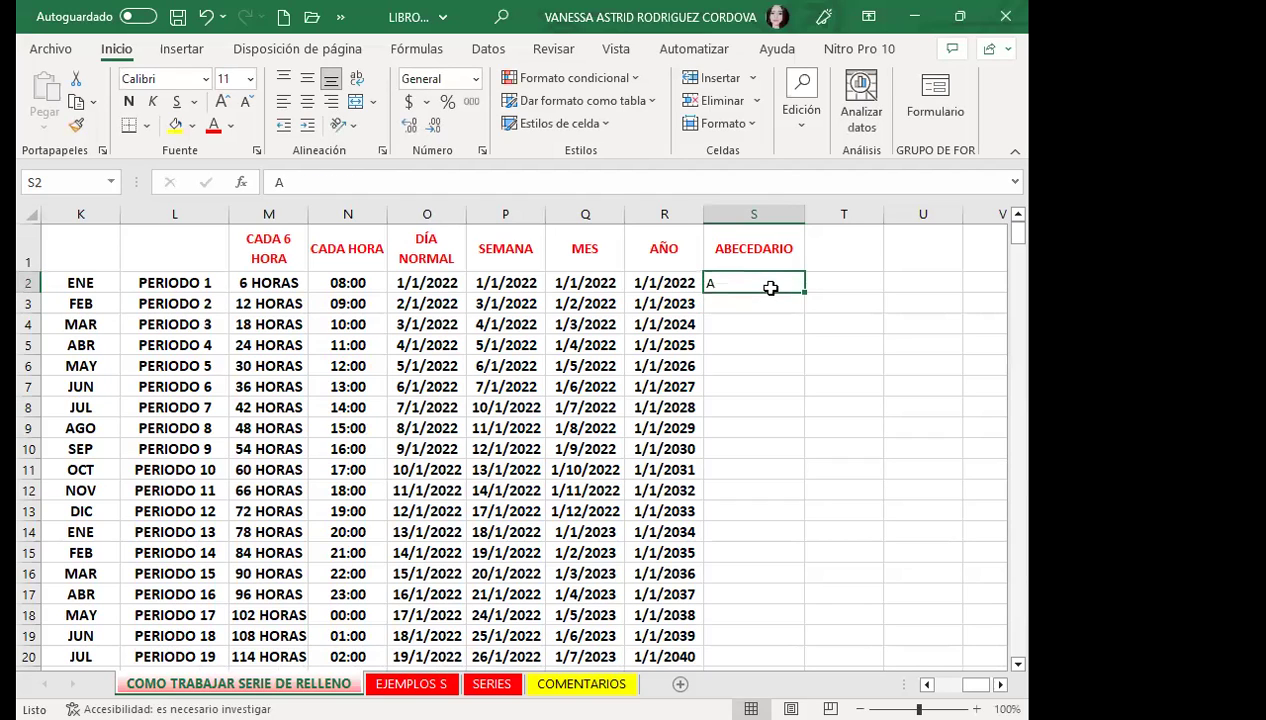
{"action": "double_click", "coordinate": [804, 292]}
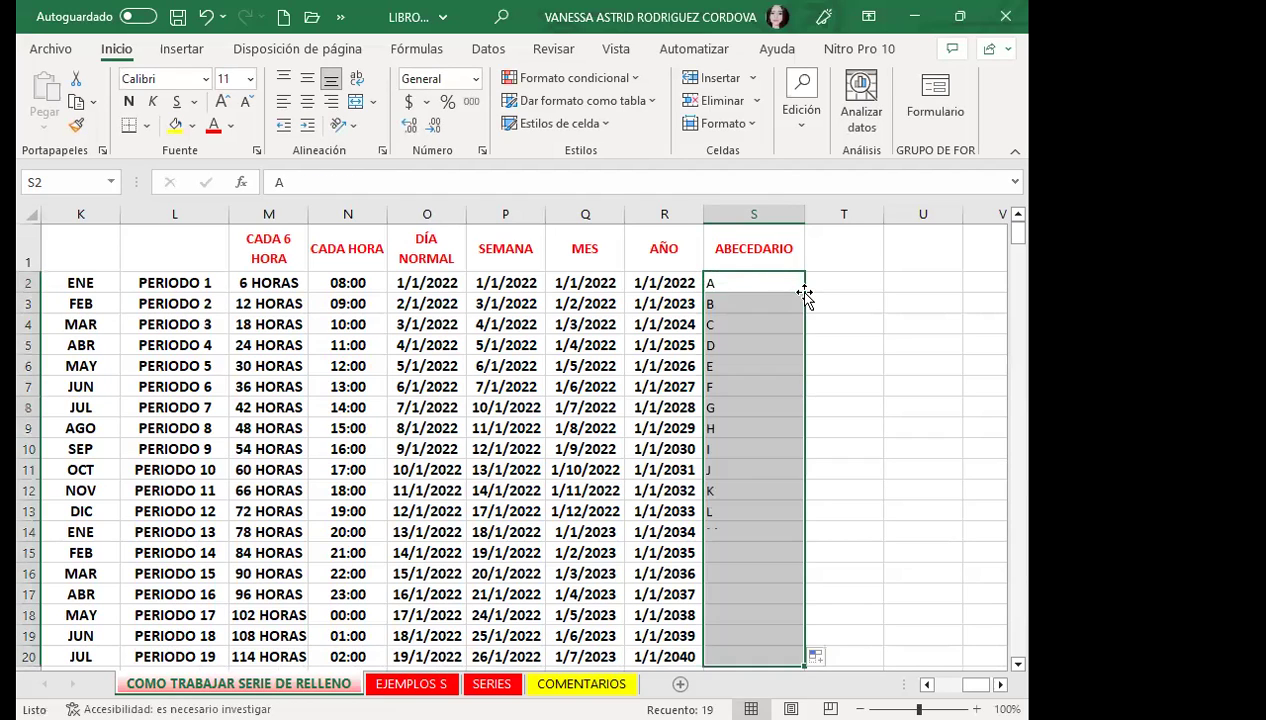
{"action": "scroll", "coordinate": [750, 444], "scroll_direction": "down", "scroll_amount": 3}
{"action": "mouse_move", "coordinate": [804, 430]}
{"action": "left_mouse_down"}
{"action": "mouse_move", "coordinate": [807, 596]}
{"action": "mouse_move", "coordinate": [743, 590]}
{"action": "left_mouse_up"}
{"action": "scroll", "coordinate": [740, 525], "scroll_direction": "up", "scroll_amount": 3}
{"action": "scroll", "coordinate": [800, 430], "scroll_direction": "up", "scroll_amount": 1}
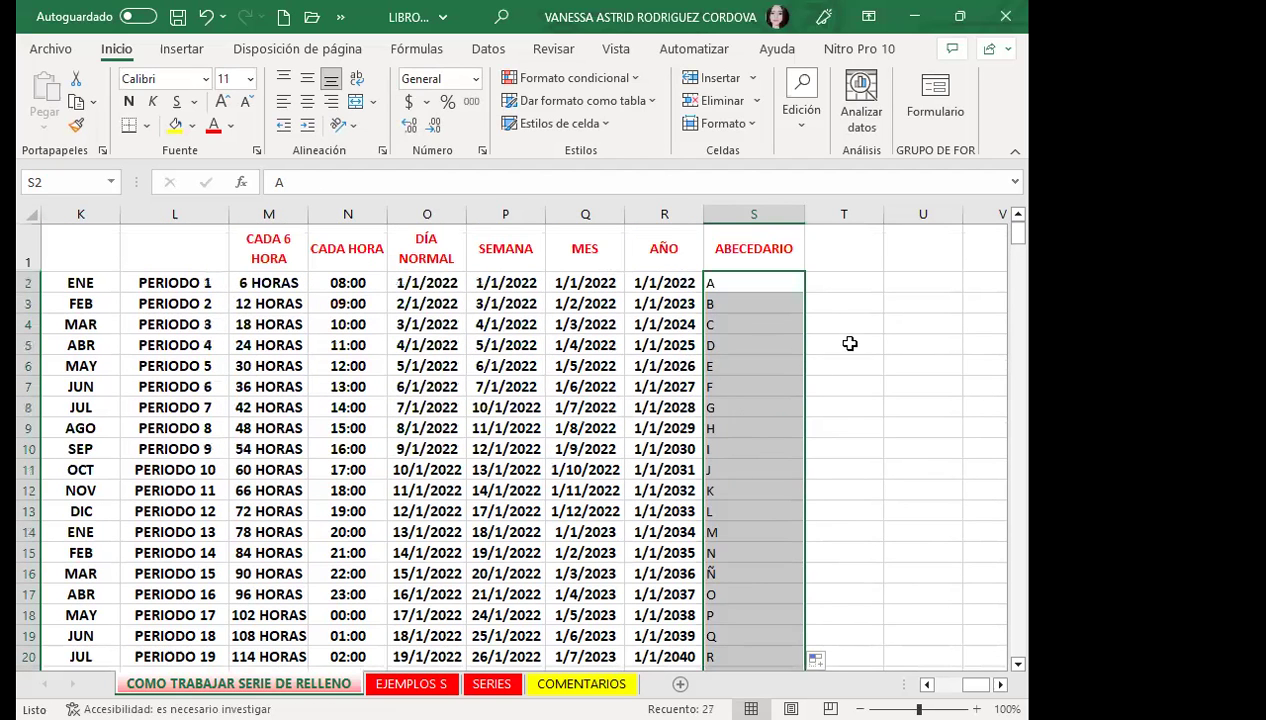
Step: Enter V in T2 and fill the letter series down to T26, wrapping through A
{"action": "left_click", "coordinate": [853, 285]}
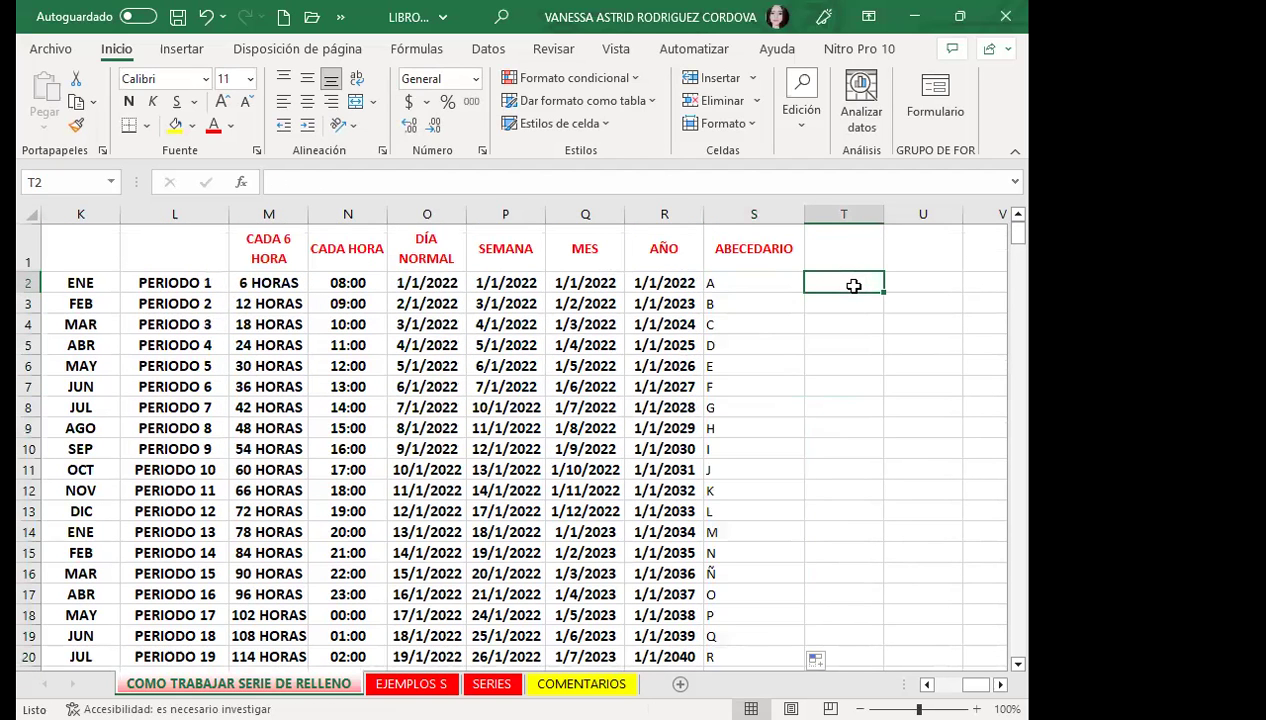
{"action": "type", "text": "V"}
{"action": "key", "text": "Return"}
{"action": "left_click", "coordinate": [845, 283]}
{"action": "left_click_drag", "start_coordinate": [873, 292], "coordinate": [855, 612]}
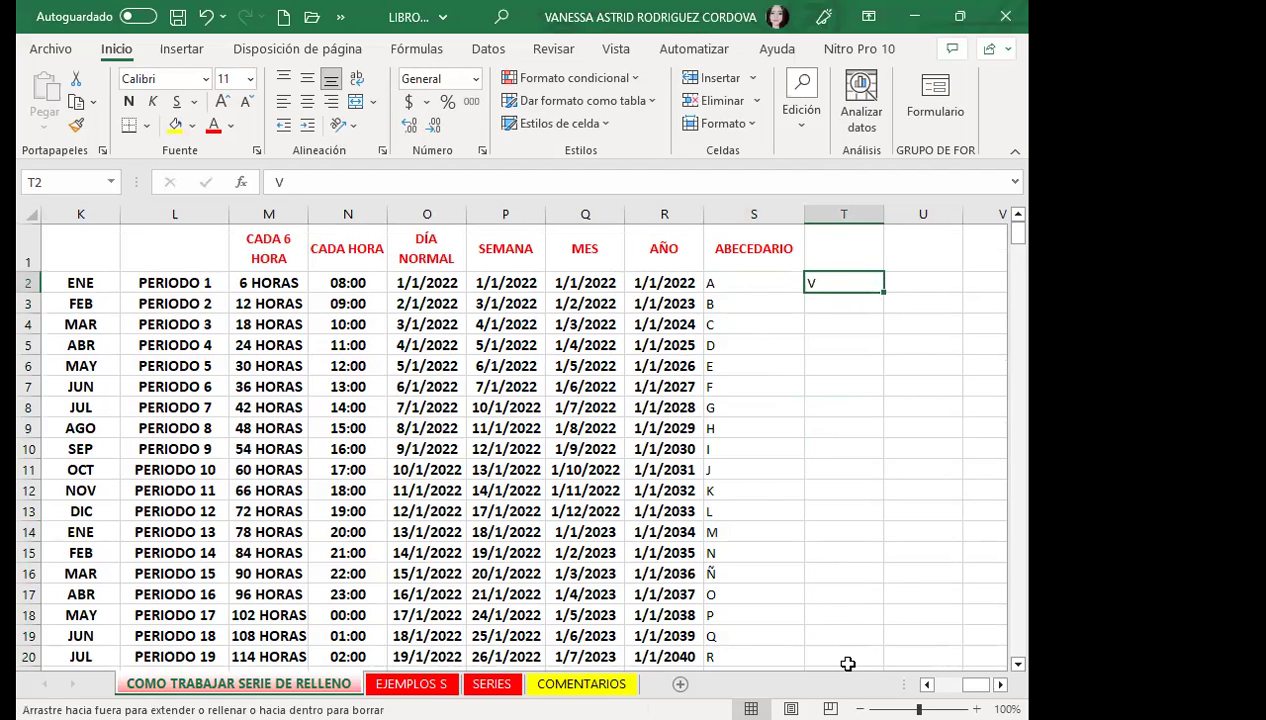
{"action": "scroll", "coordinate": [859, 557], "scroll_direction": "down", "scroll_amount": 3}
{"action": "left_click", "coordinate": [834, 432]}
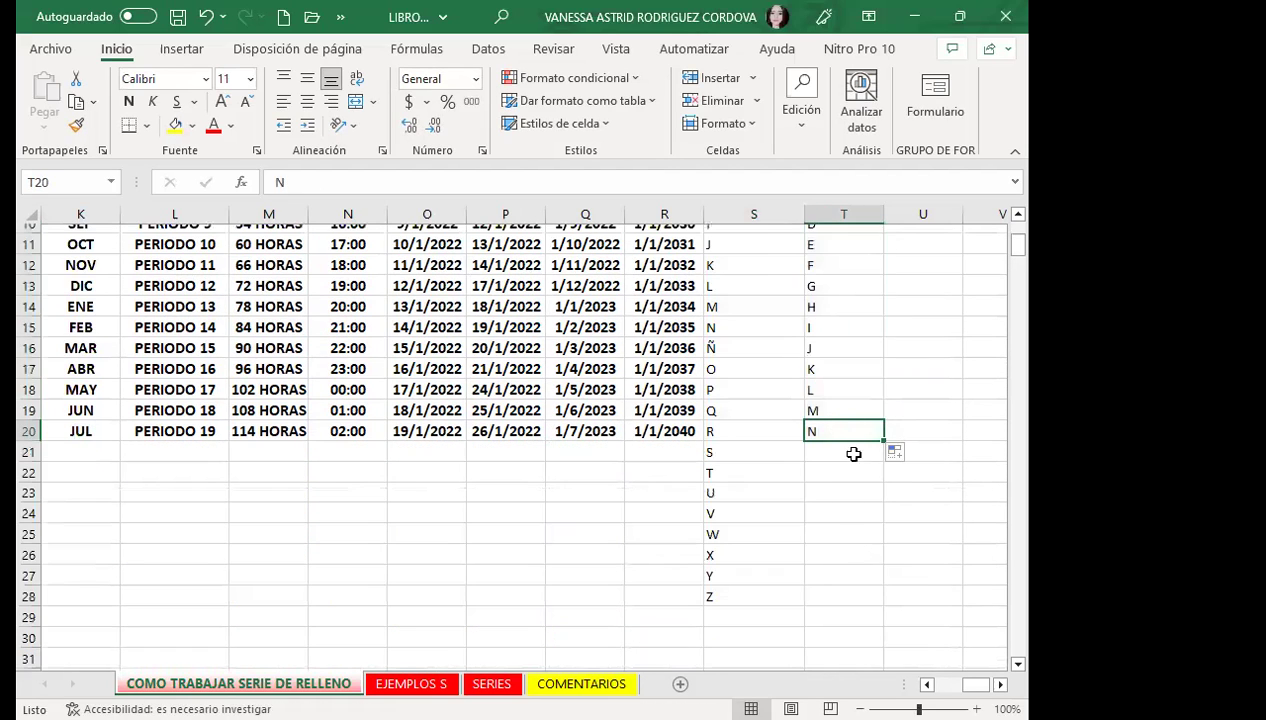
{"action": "left_click_drag", "start_coordinate": [880, 437], "coordinate": [868, 555]}
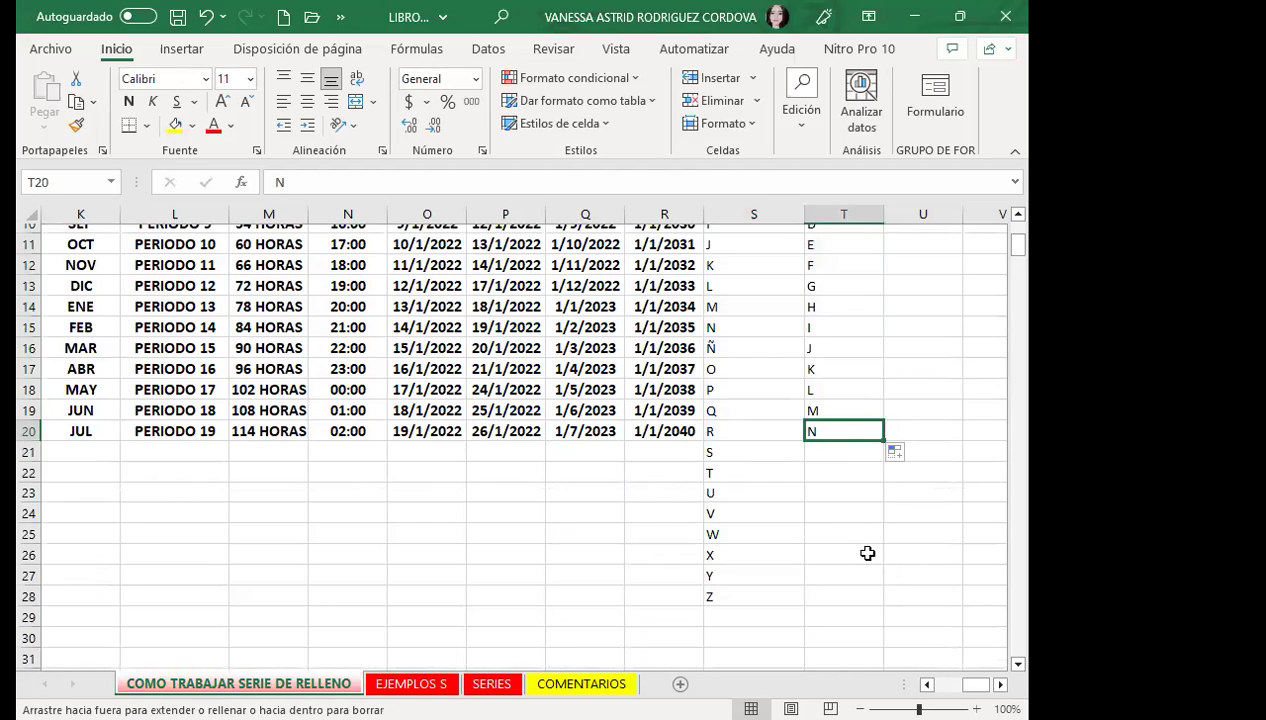
Step: Check the filled letters in T25, T11 and S9
{"action": "left_click", "coordinate": [905, 517]}
{"action": "left_click", "coordinate": [836, 532]}
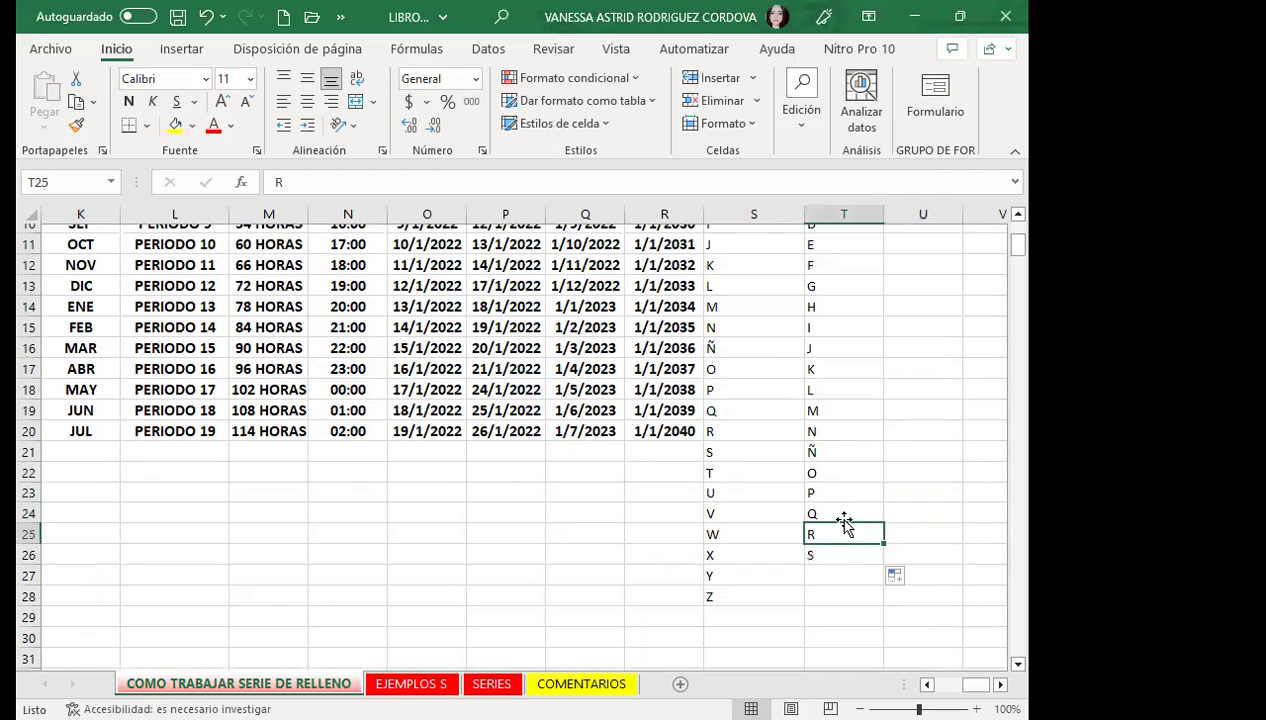
{"action": "scroll", "coordinate": [844, 515], "scroll_direction": "up", "scroll_amount": 2}
{"action": "scroll", "coordinate": [844, 515], "scroll_direction": "up", "scroll_amount": 2}
{"action": "left_click", "coordinate": [870, 469]}
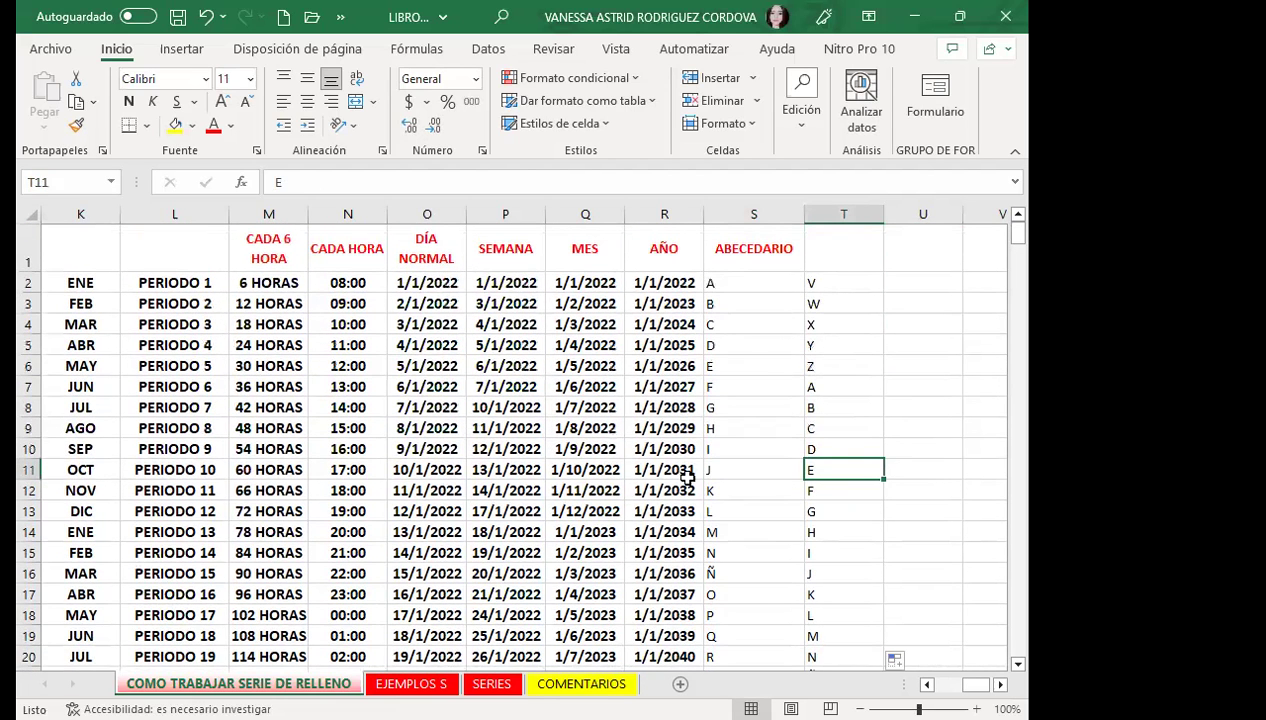
{"action": "left_click", "coordinate": [790, 425]}
{"action": "scroll", "coordinate": [791, 455], "scroll_direction": "down", "scroll_amount": 1}
{"action": "scroll", "coordinate": [321, 604], "scroll_direction": "down", "scroll_amount": 7}
Step: Delete the stray letter series in column A around row 397
{"action": "left_click_drag", "start_coordinate": [966, 684], "coordinate": [904, 685]}
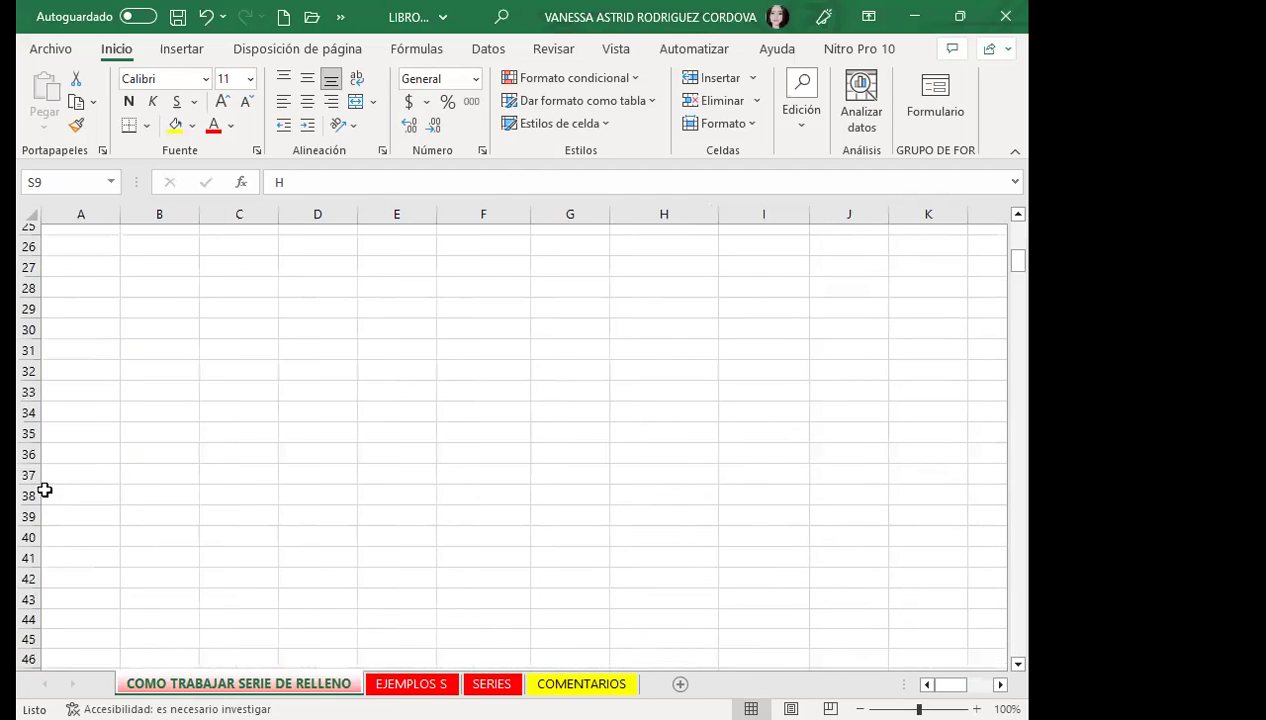
{"action": "scroll", "coordinate": [96, 511], "scroll_direction": "down", "scroll_amount": 10}
{"action": "scroll", "coordinate": [97, 508], "scroll_direction": "down", "scroll_amount": 10}
{"action": "scroll", "coordinate": [100, 505], "scroll_direction": "down", "scroll_amount": 13}
{"action": "scroll", "coordinate": [103, 488], "scroll_direction": "down", "scroll_amount": 12}
{"action": "scroll", "coordinate": [106, 478], "scroll_direction": "down", "scroll_amount": 8}
{"action": "scroll", "coordinate": [106, 476], "scroll_direction": "down", "scroll_amount": 12}
{"action": "scroll", "coordinate": [107, 474], "scroll_direction": "down", "scroll_amount": 8}
{"action": "scroll", "coordinate": [107, 473], "scroll_direction": "down", "scroll_amount": 10}
{"action": "scroll", "coordinate": [104, 478], "scroll_direction": "down", "scroll_amount": 9}
{"action": "scroll", "coordinate": [103, 481], "scroll_direction": "down", "scroll_amount": 7}
{"action": "scroll", "coordinate": [102, 483], "scroll_direction": "down", "scroll_amount": 16}
{"action": "scroll", "coordinate": [102, 483], "scroll_direction": "down", "scroll_amount": 5}
{"action": "scroll", "coordinate": [98, 440], "scroll_direction": "down", "scroll_amount": 4}
{"action": "scroll", "coordinate": [89, 372], "scroll_direction": "up", "scroll_amount": 1}
{"action": "left_click_drag", "start_coordinate": [88, 245], "coordinate": [88, 640]}
{"action": "key", "text": "ctrl+z"}
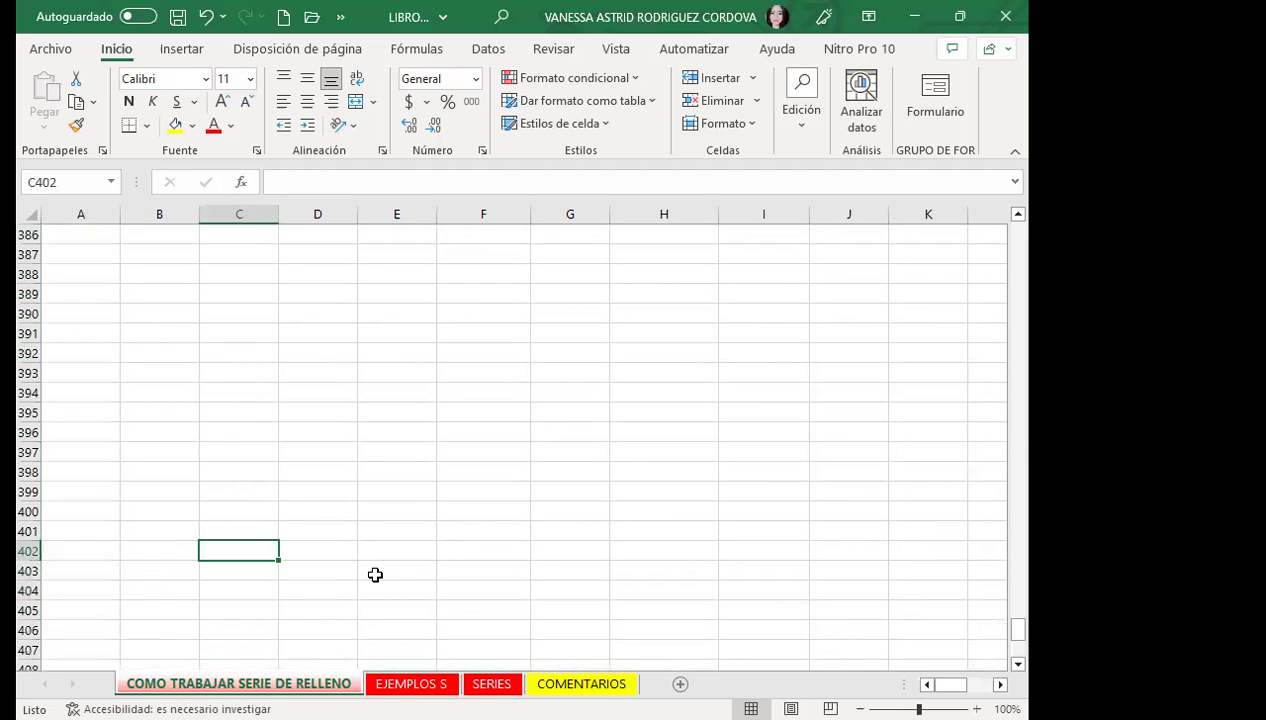
Step: Return to the day-name series at the top and select an empty cell
{"action": "left_click", "coordinate": [664, 472]}
{"action": "mouse_move", "coordinate": [1018, 628]}
{"action": "left_mouse_down"}
{"action": "mouse_move", "coordinate": [1030, 290]}
{"action": "mouse_move", "coordinate": [1020, 222]}
{"action": "left_mouse_up"}
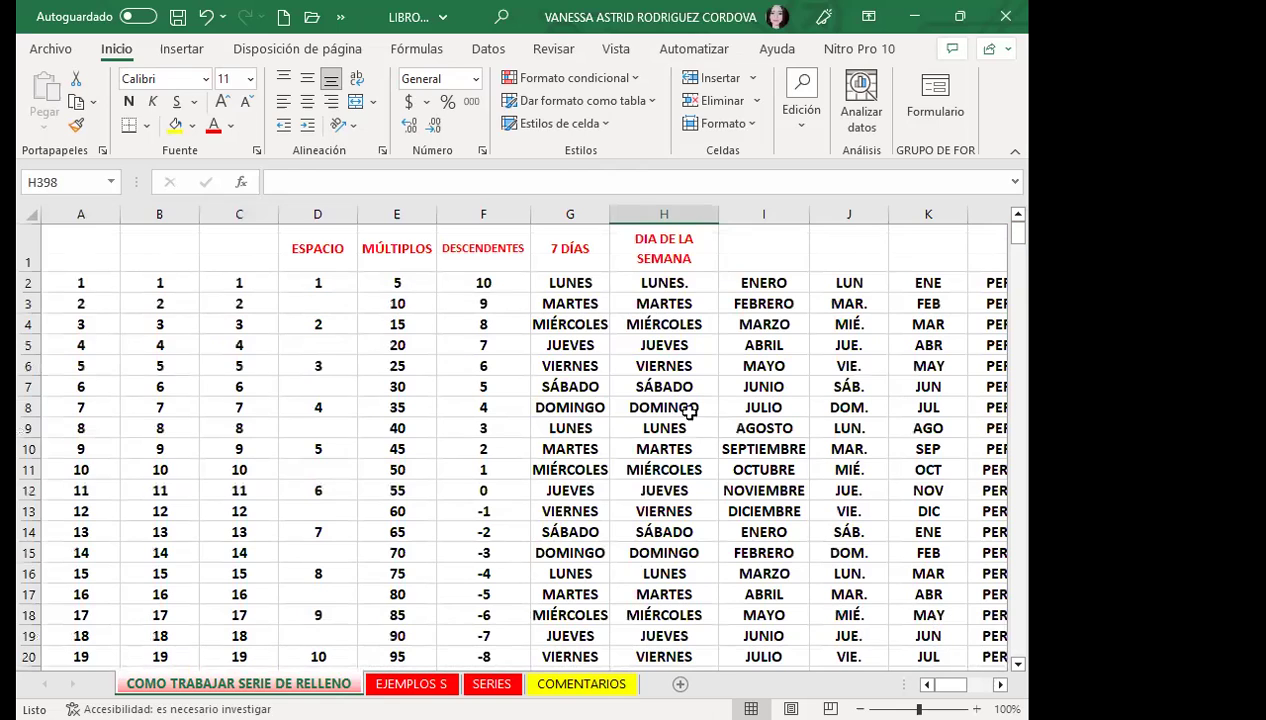
{"action": "left_click", "coordinate": [655, 448]}
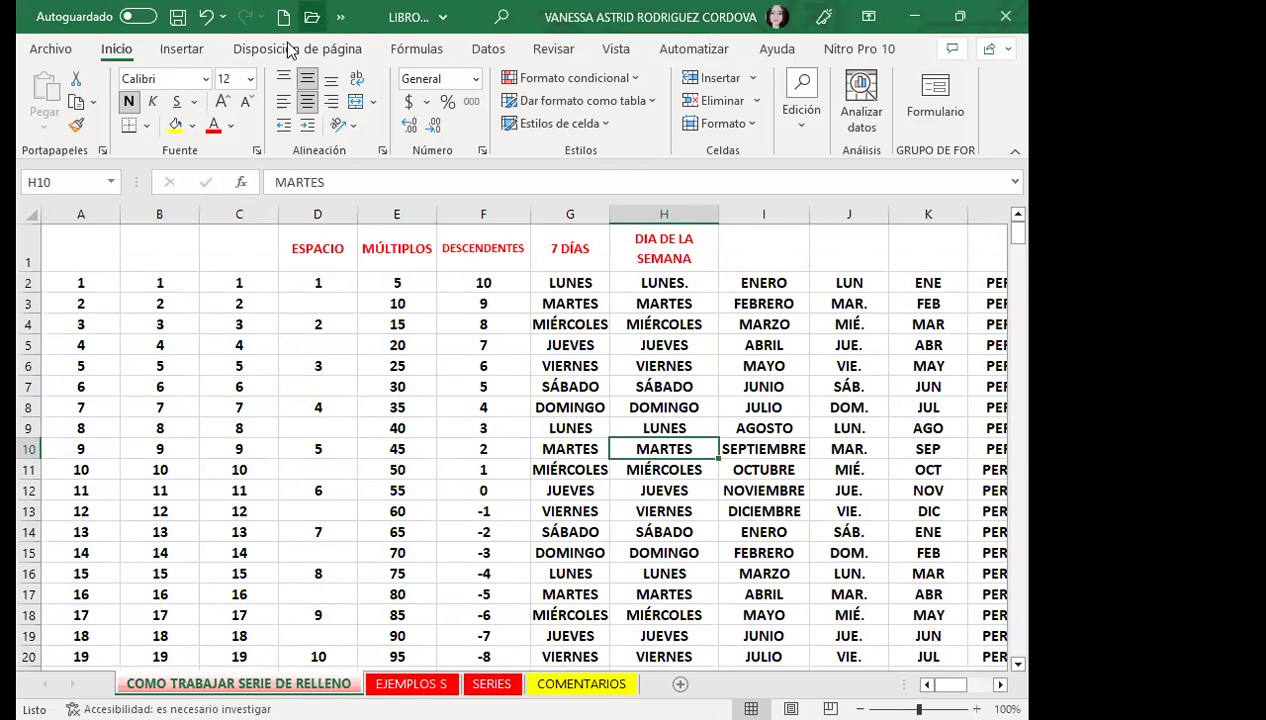
{"action": "scroll", "coordinate": [351, 553], "scroll_direction": "down", "scroll_amount": 7}
{"action": "left_click", "coordinate": [317, 428]}
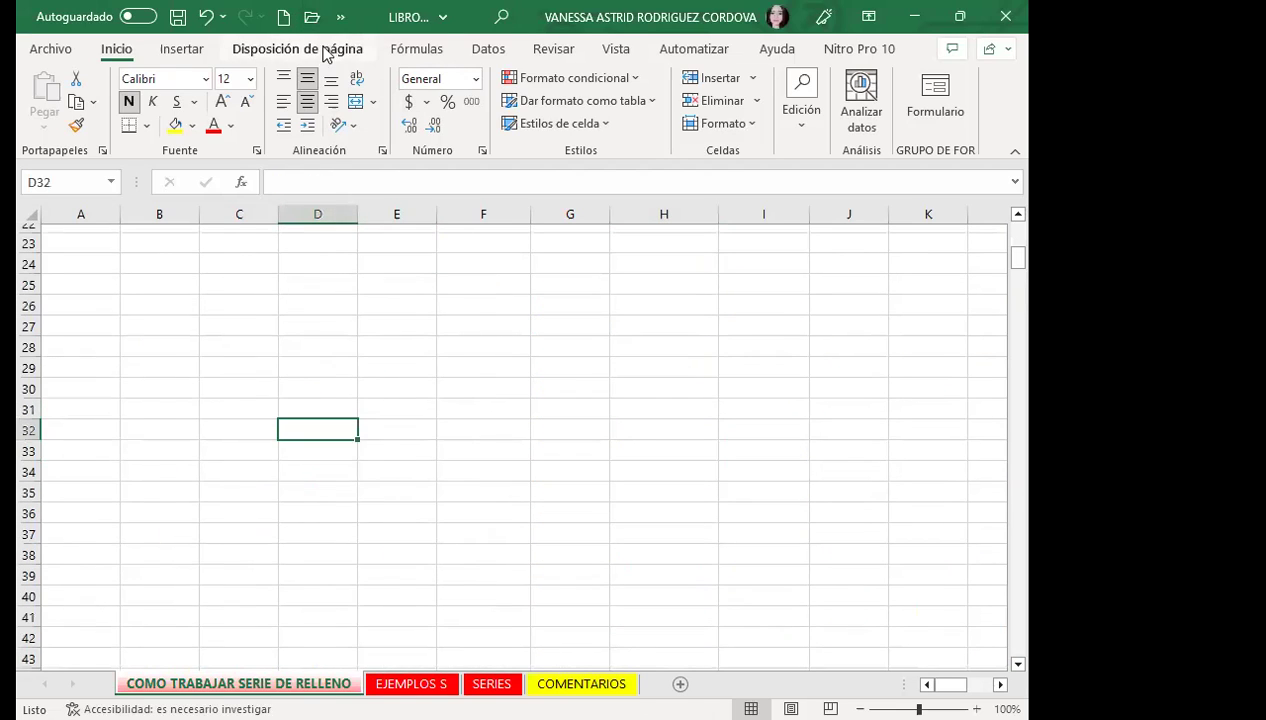
Step: Open the custom lists editor from the Avanzadas page of Excel Options
{"action": "left_click", "coordinate": [340, 16]}
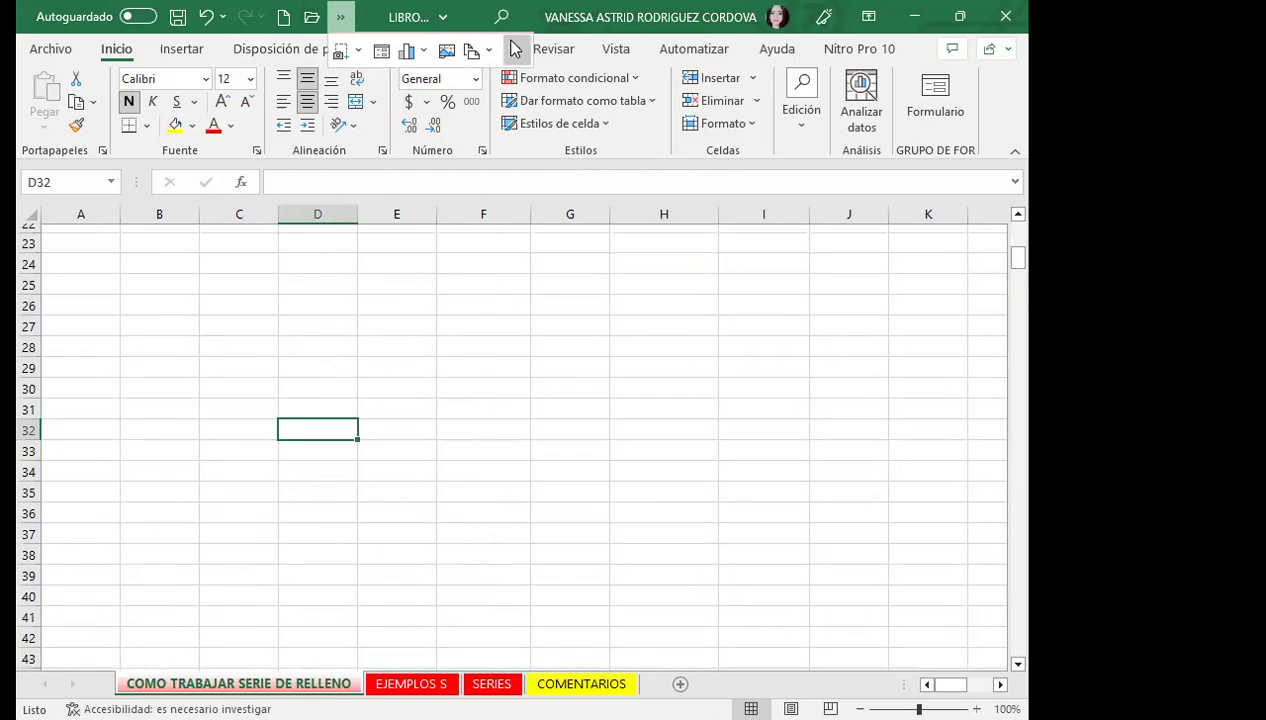
{"action": "left_click", "coordinate": [516, 49]}
{"action": "left_click", "coordinate": [548, 473]}
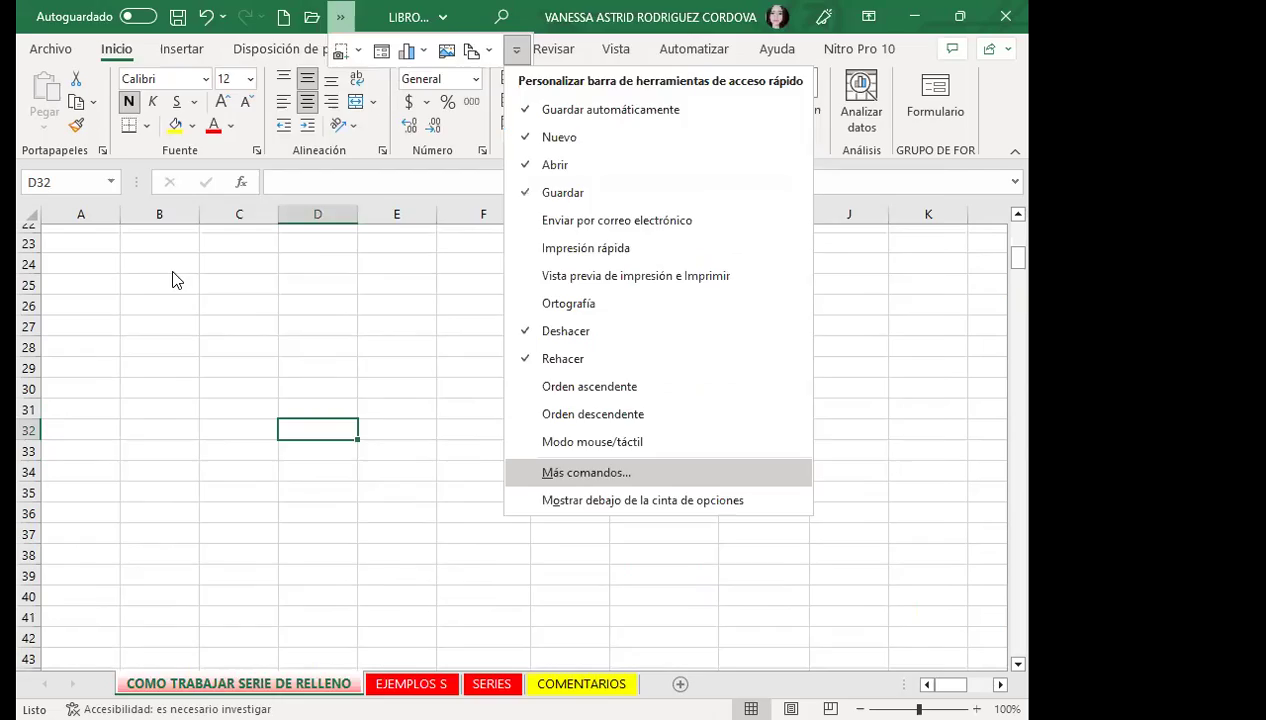
{"action": "left_click", "coordinate": [178, 264]}
{"action": "left_click_drag", "start_coordinate": [911, 104], "coordinate": [937, 508]}
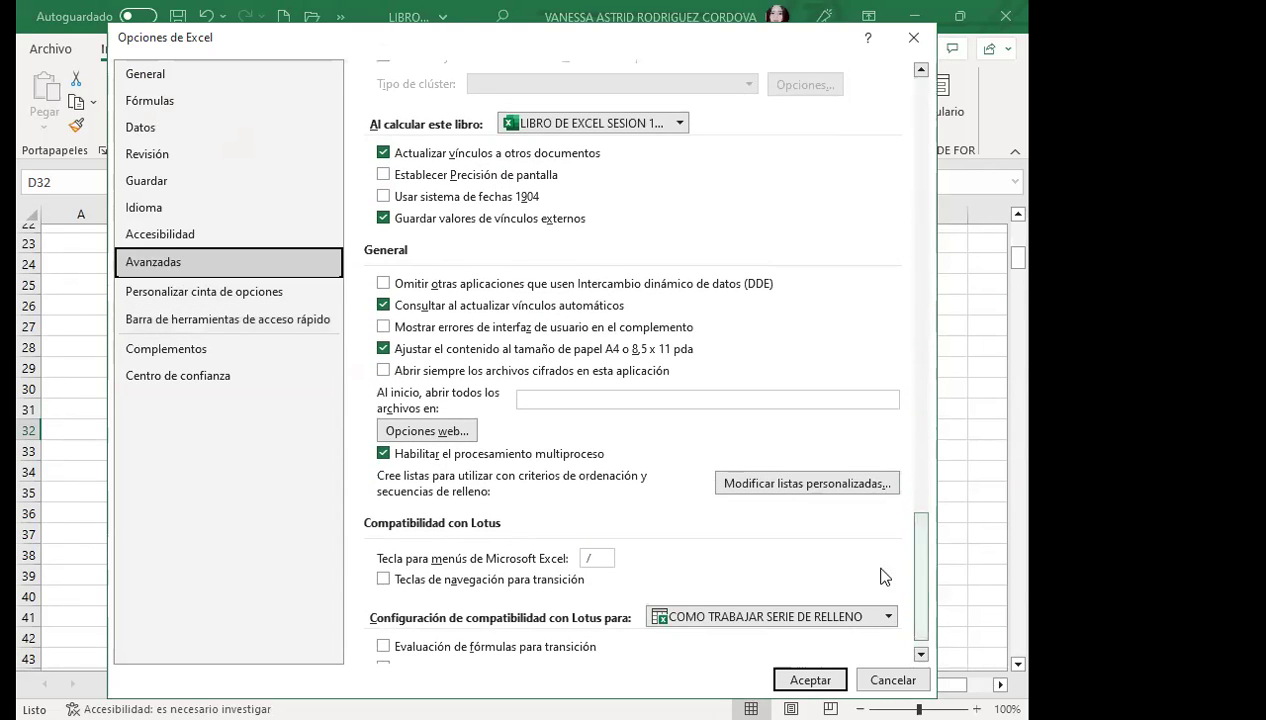
{"action": "left_click", "coordinate": [823, 484]}
{"action": "type", "text": "ROJO"}
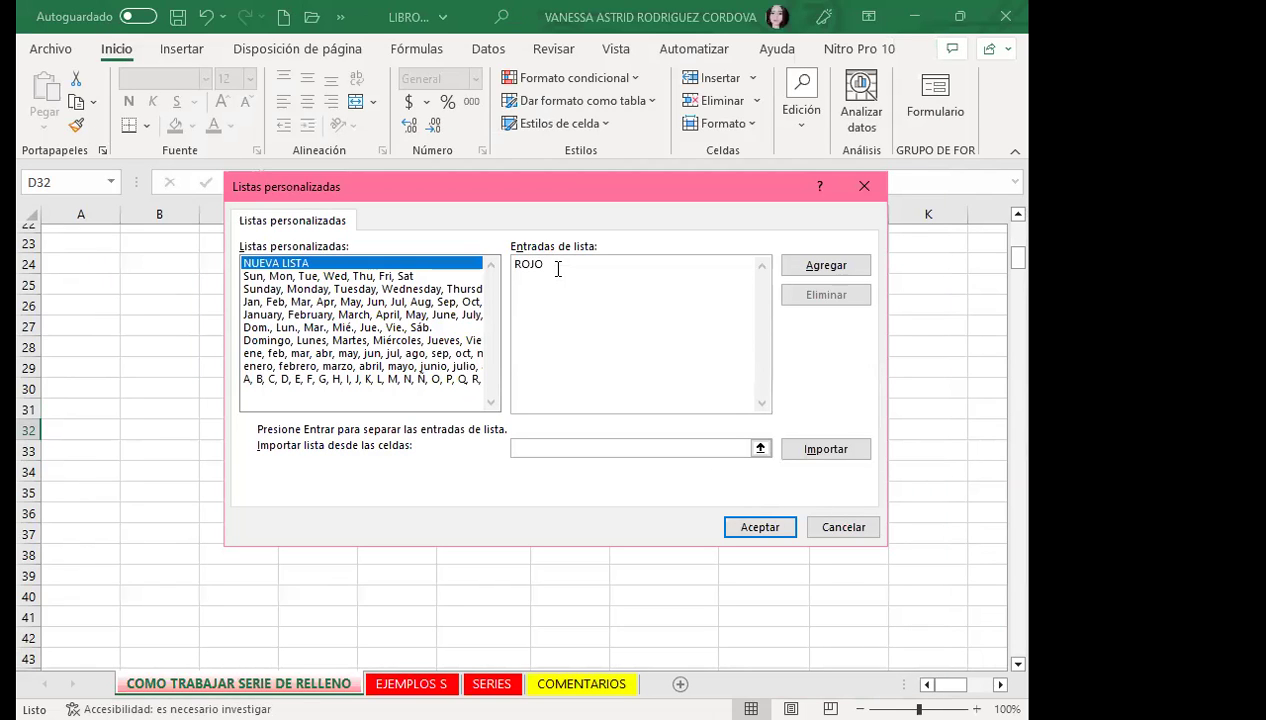
Step: Add ROJO, AMARILLO, AZUL, VERDE, CELESTE, BLANCO as a new custom list, one colour per line
{"action": "key", "text": "Return"}
{"action": "type", "text": "AMARIL"}
{"action": "type", "text": "LO"}
{"action": "type", "text": "VERDE"}
{"action": "key", "text": "Return"}
{"action": "type", "text": "CELESTE BLANCO"}
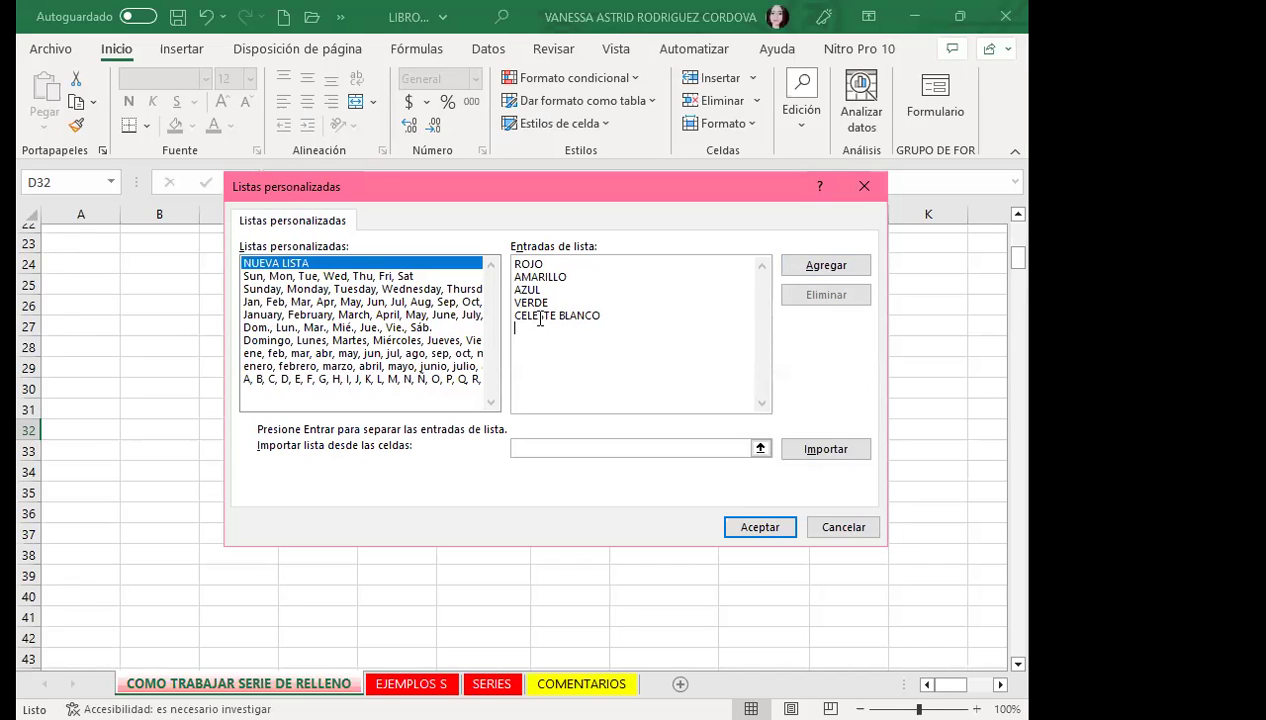
{"action": "key", "text": "BackSpace"}
{"action": "key", "text": "BackSpace"}
{"action": "key", "text": "BackSpace"}
{"action": "key", "text": "BackSpace"}
{"action": "type", "text": "BLANCO"}
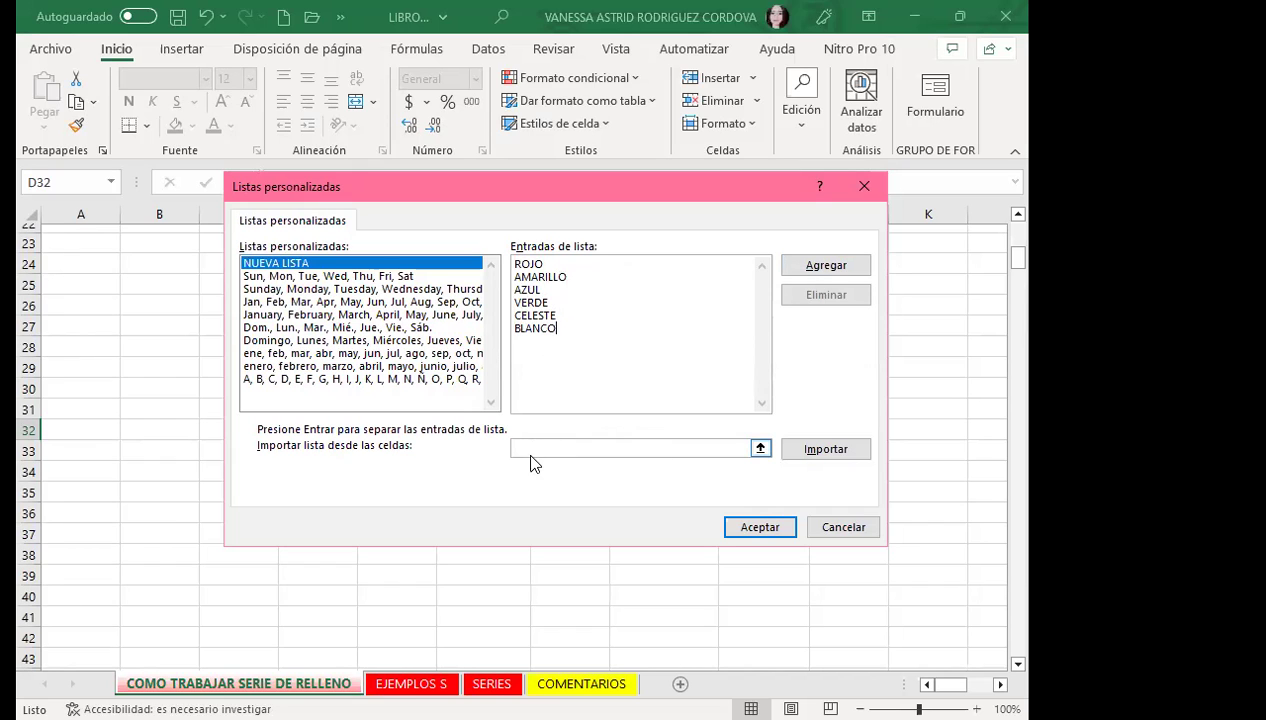
{"action": "left_click", "coordinate": [800, 272]}
{"action": "left_click", "coordinate": [752, 528]}
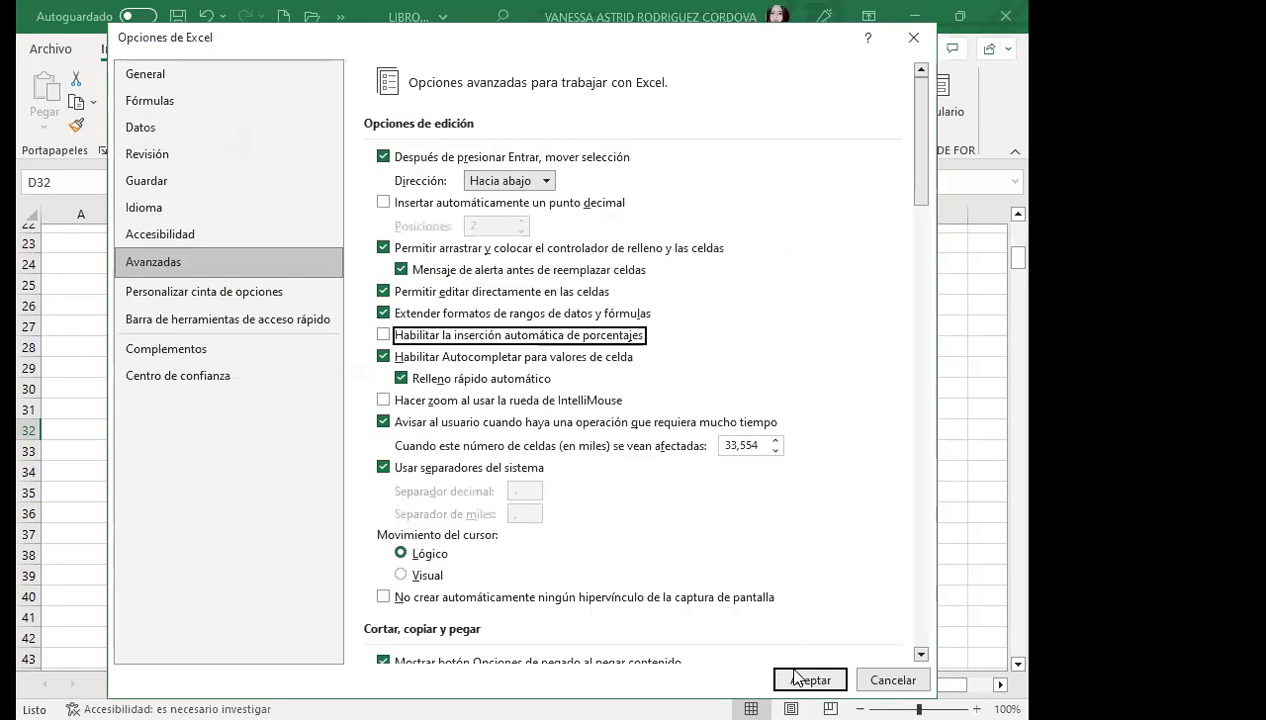
Step: Enter BLANCO in E28 and fill the colour series down column E
{"action": "left_click", "coordinate": [805, 680]}
{"action": "left_click", "coordinate": [383, 340]}
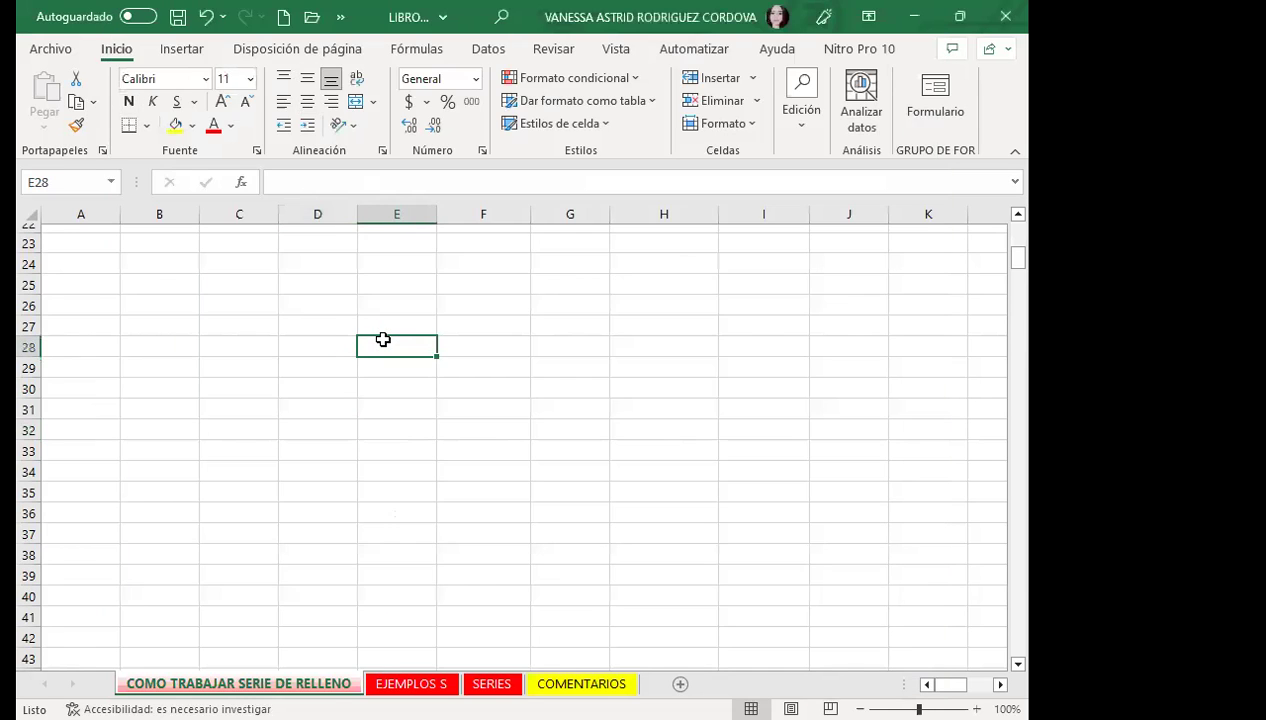
{"action": "type", "text": "BL"}
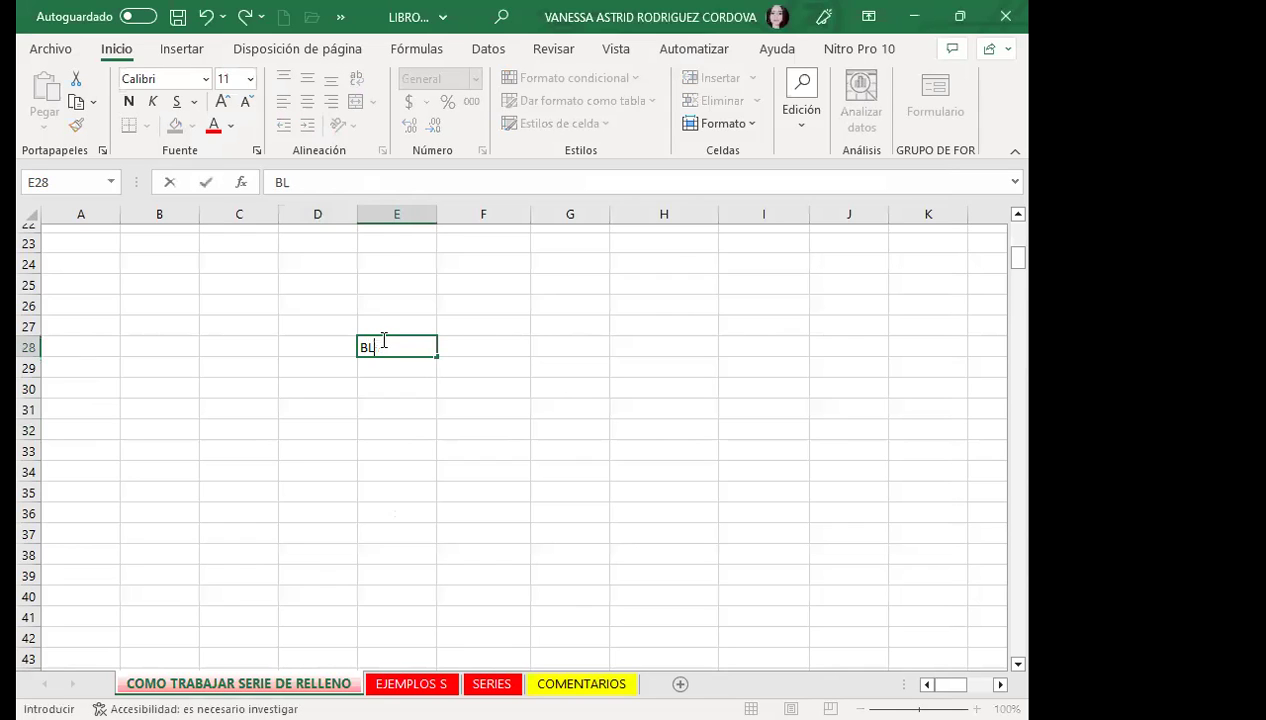
{"action": "type", "text": "ANCO"}
{"action": "key", "text": "Return"}
{"action": "left_click", "coordinate": [383, 340]}
{"action": "mouse_move", "coordinate": [436, 357]}
{"action": "left_mouse_down"}
{"action": "mouse_move", "coordinate": [427, 505]}
{"action": "mouse_move", "coordinate": [470, 622]}
{"action": "left_mouse_up"}
{"action": "left_click", "coordinate": [392, 492]}
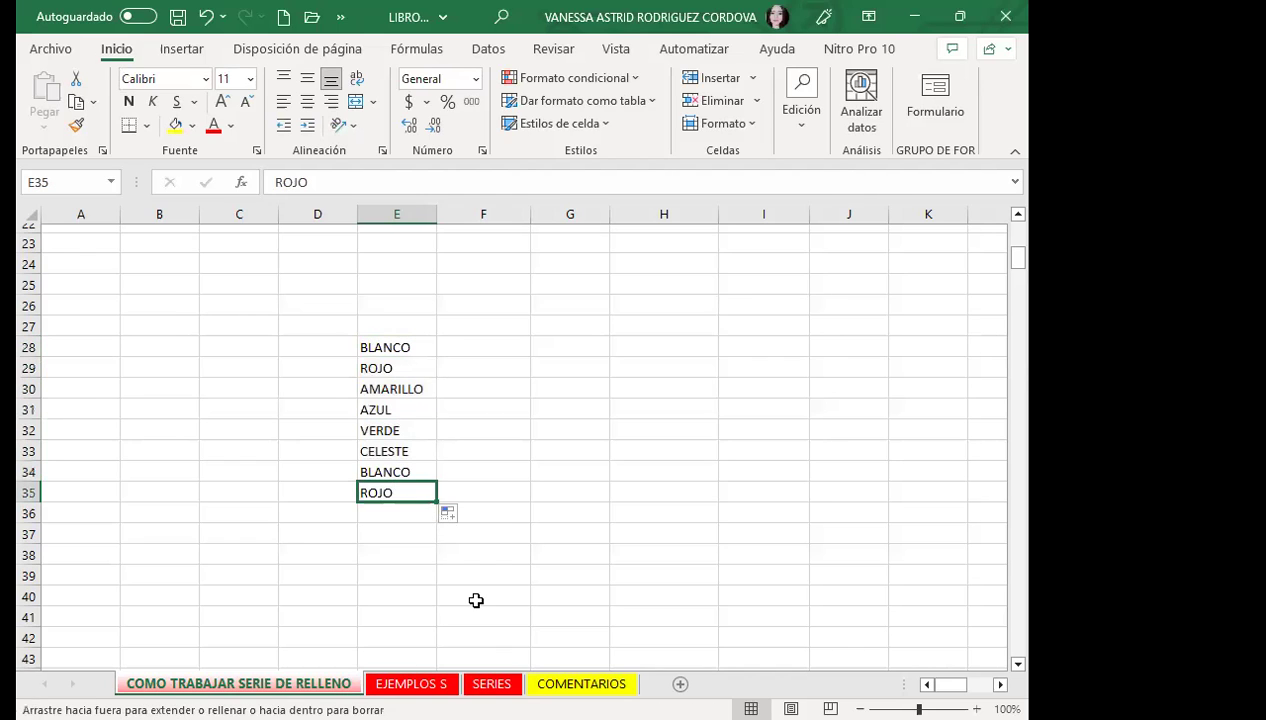
{"action": "scroll", "coordinate": [520, 465], "scroll_direction": "down", "scroll_amount": 3}
{"action": "left_click", "coordinate": [537, 455]}
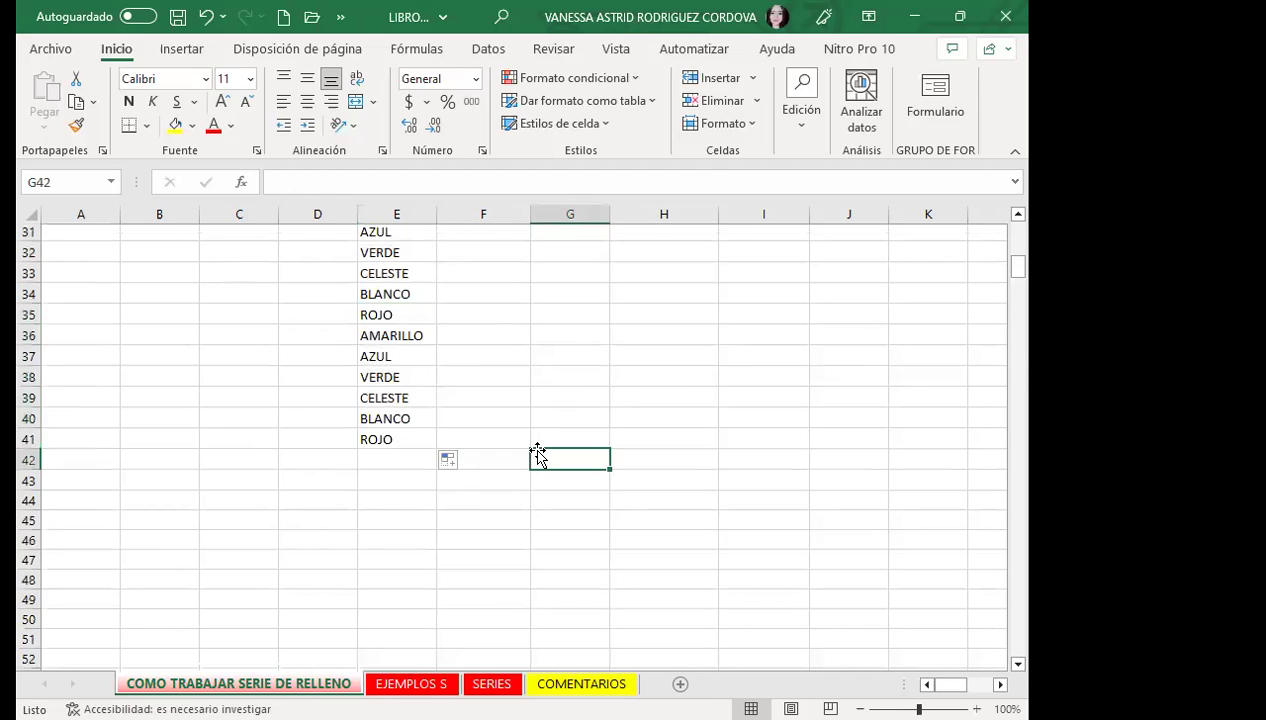
Step: Clear the colour series from E28:E41 and scroll back to the top
{"action": "scroll", "coordinate": [340, 452], "scroll_direction": "up", "scroll_amount": 3}
{"action": "left_click", "coordinate": [378, 428]}
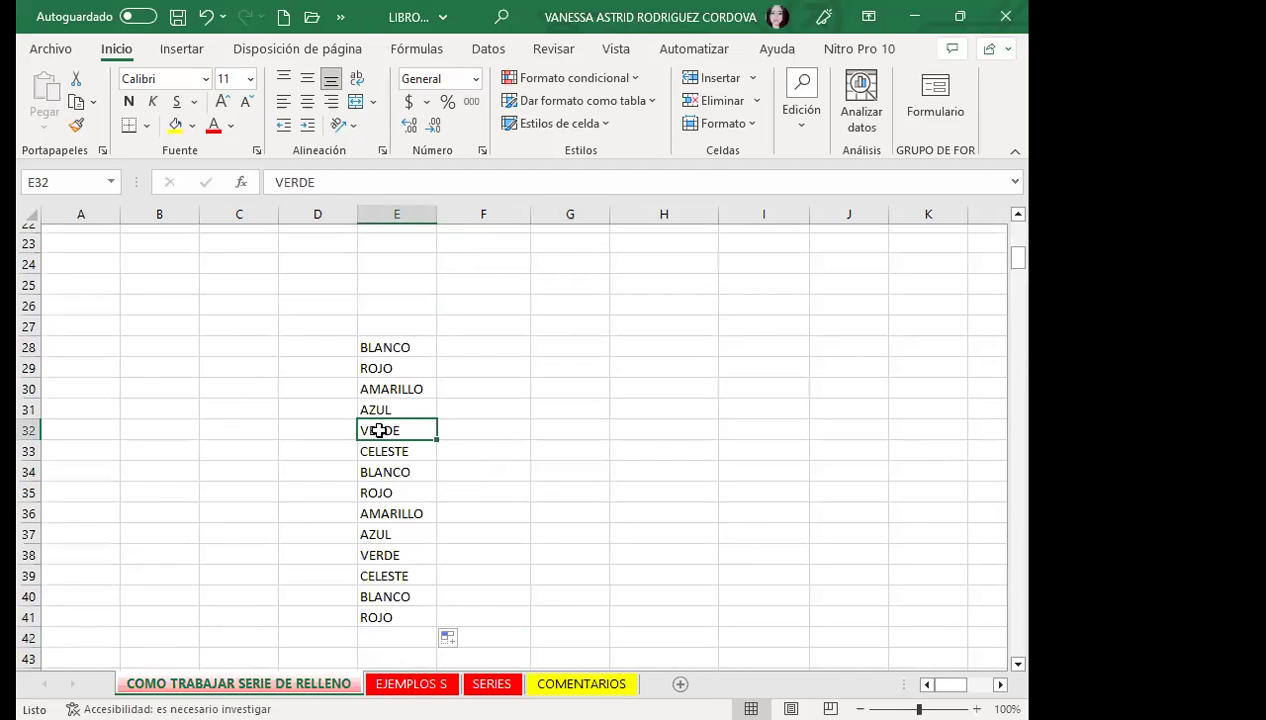
{"action": "left_click", "coordinate": [376, 405]}
{"action": "mouse_move", "coordinate": [381, 345]}
{"action": "left_mouse_down"}
{"action": "mouse_move", "coordinate": [400, 589]}
{"action": "mouse_move", "coordinate": [398, 578]}
{"action": "left_mouse_up"}
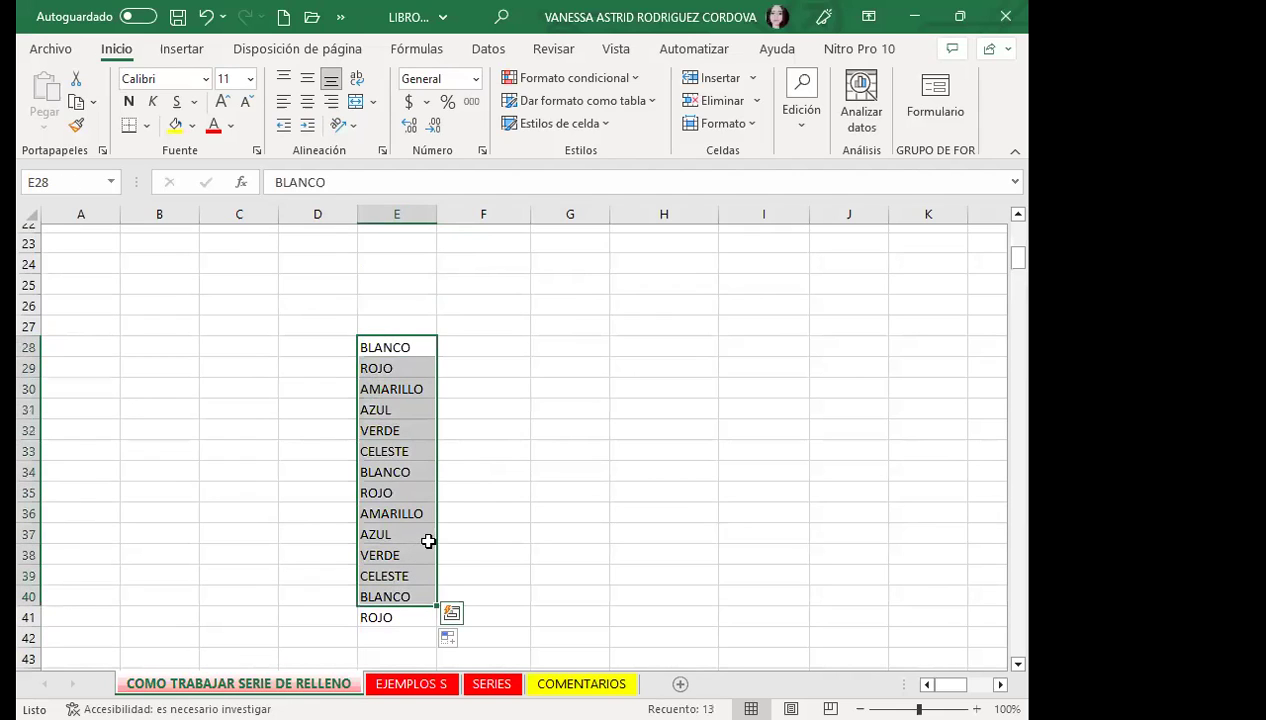
{"action": "left_click", "coordinate": [423, 470]}
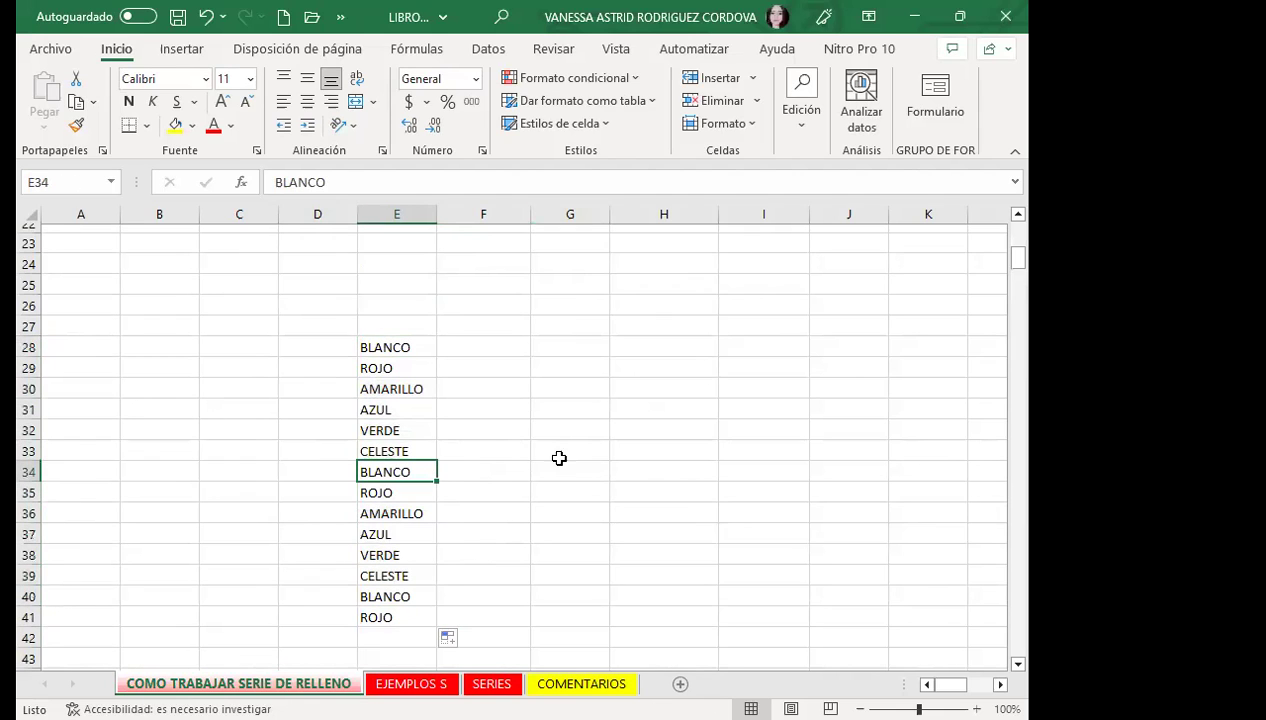
{"action": "left_click", "coordinate": [397, 428]}
{"action": "mouse_move", "coordinate": [393, 347]}
{"action": "left_mouse_down"}
{"action": "mouse_move", "coordinate": [396, 594]}
{"action": "mouse_move", "coordinate": [406, 364]}
{"action": "left_mouse_up"}
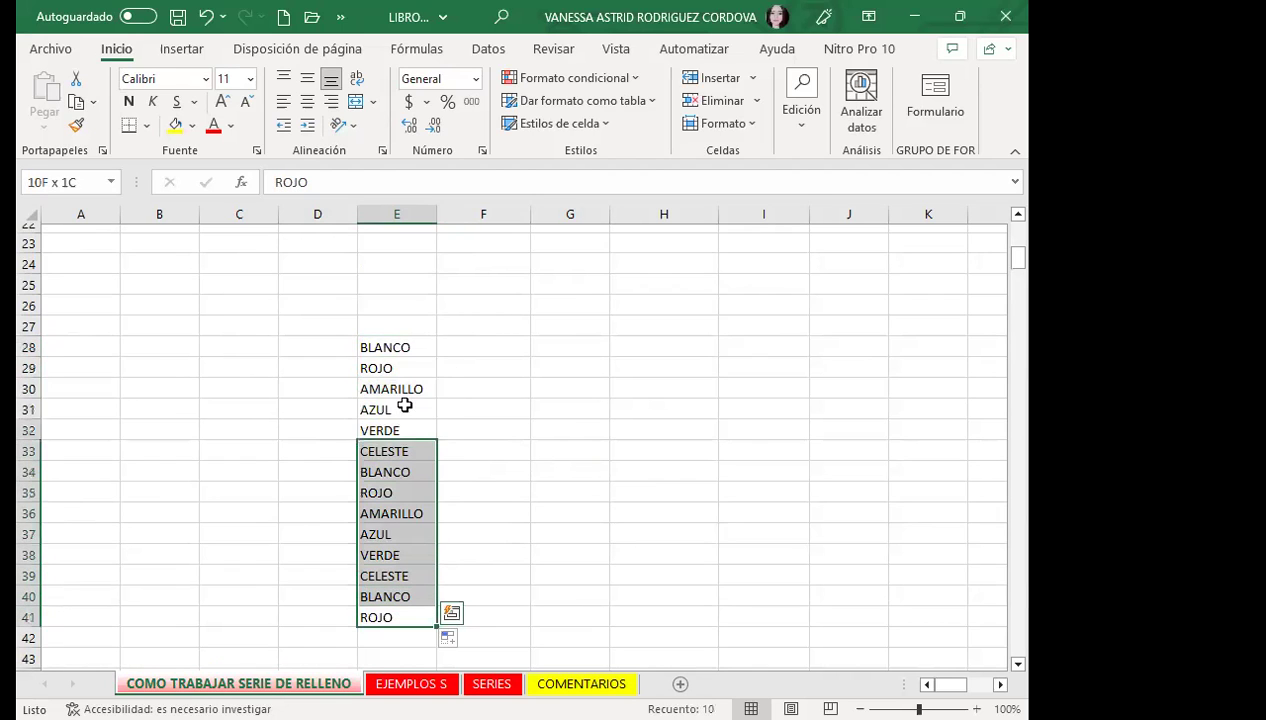
{"action": "left_click", "coordinate": [408, 346]}
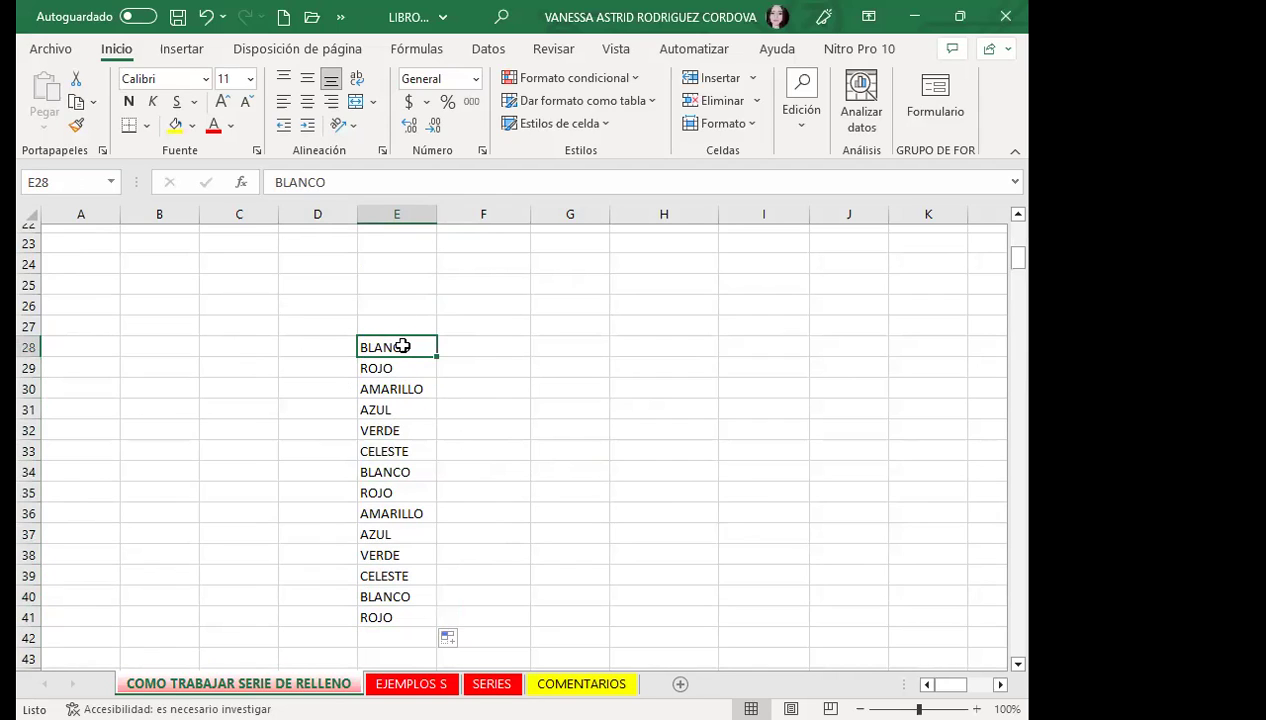
{"action": "left_click_drag", "start_coordinate": [402, 346], "coordinate": [402, 615]}
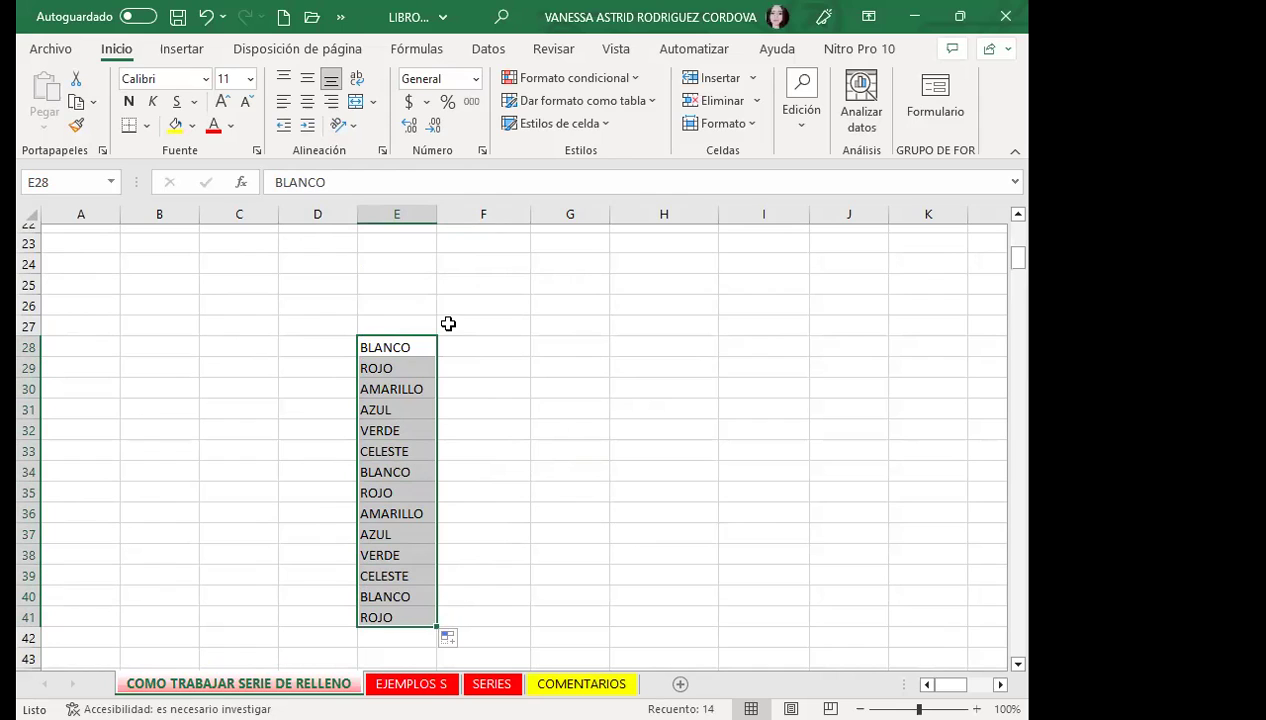
{"action": "left_click_drag", "start_coordinate": [399, 345], "coordinate": [414, 617]}
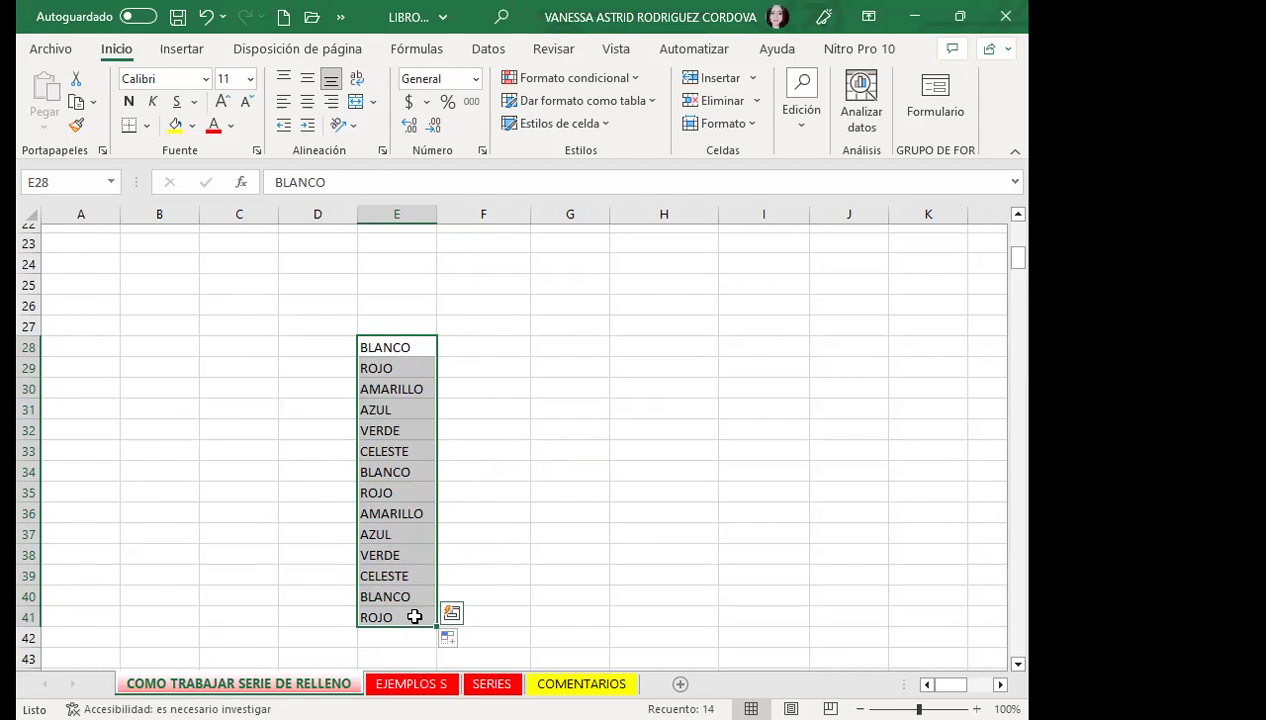
{"action": "key", "text": "Delete"}
{"action": "scroll", "coordinate": [731, 491], "scroll_direction": "up", "scroll_amount": 4}
{"action": "scroll", "coordinate": [731, 491], "scroll_direction": "up", "scroll_amount": 3}
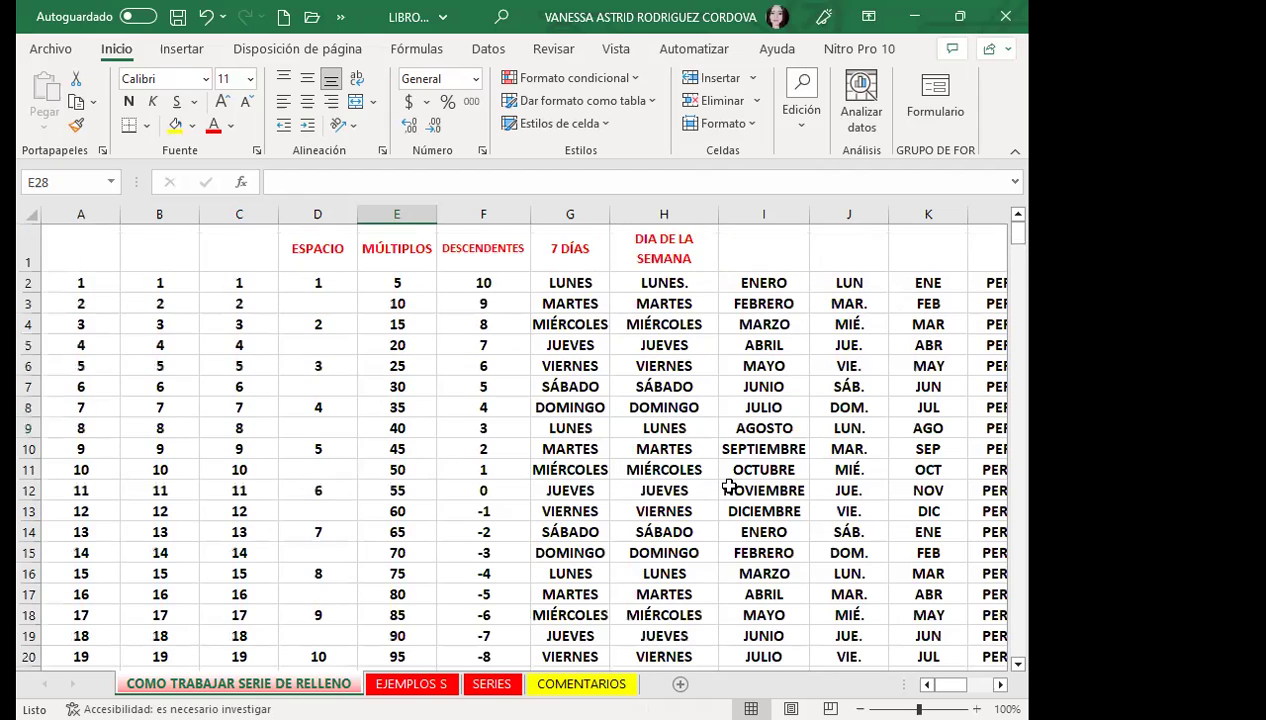
{"action": "left_click", "coordinate": [616, 443]}
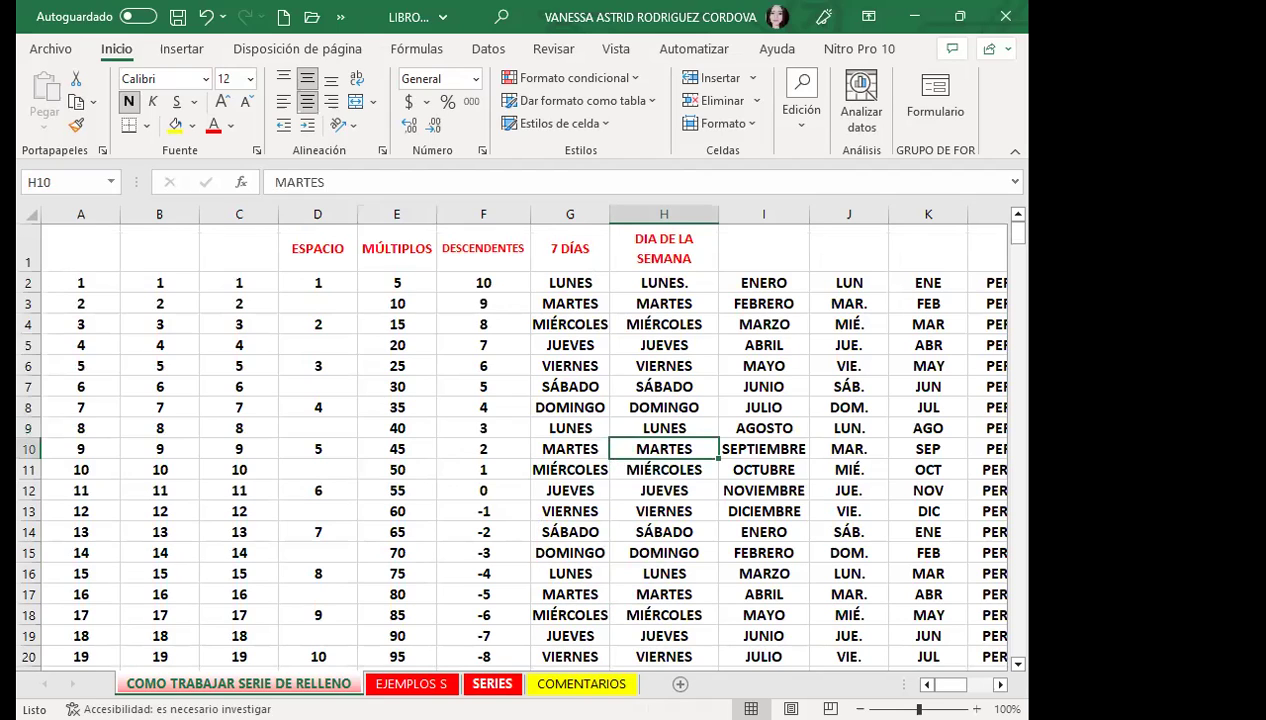
{"action": "left_click", "coordinate": [492, 684]}
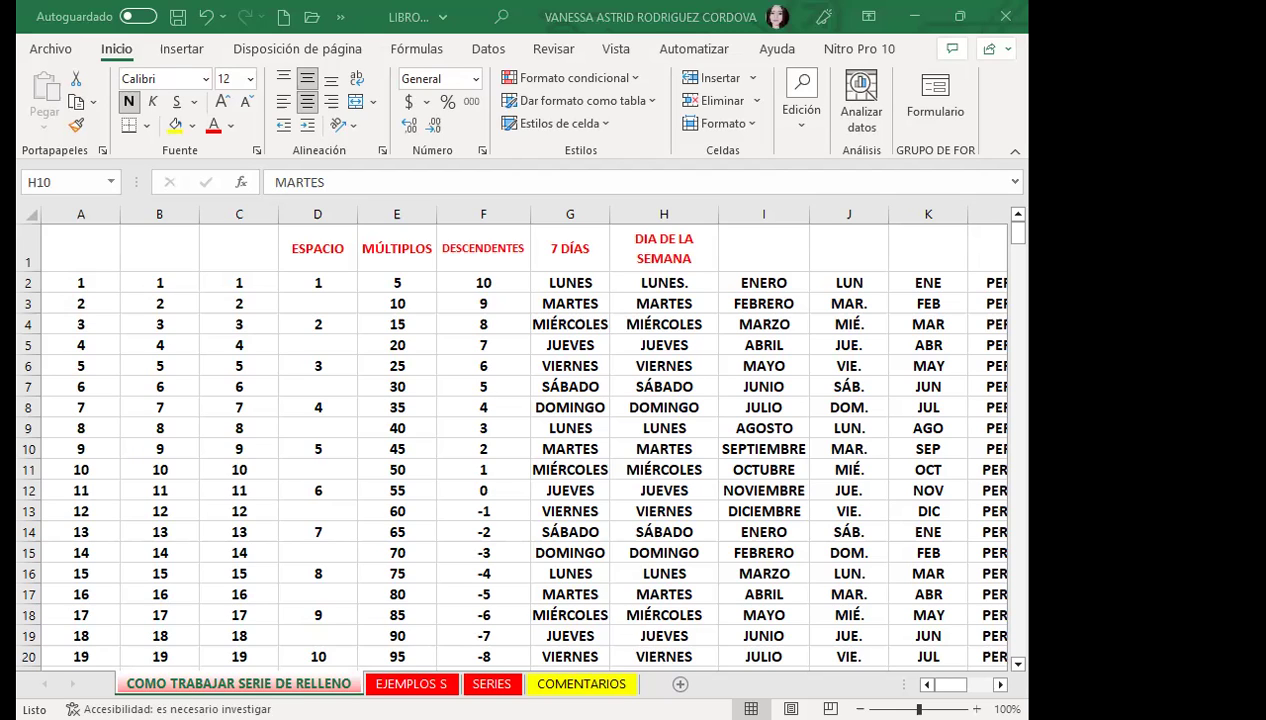
{"action": "left_click", "coordinate": [397, 511]}
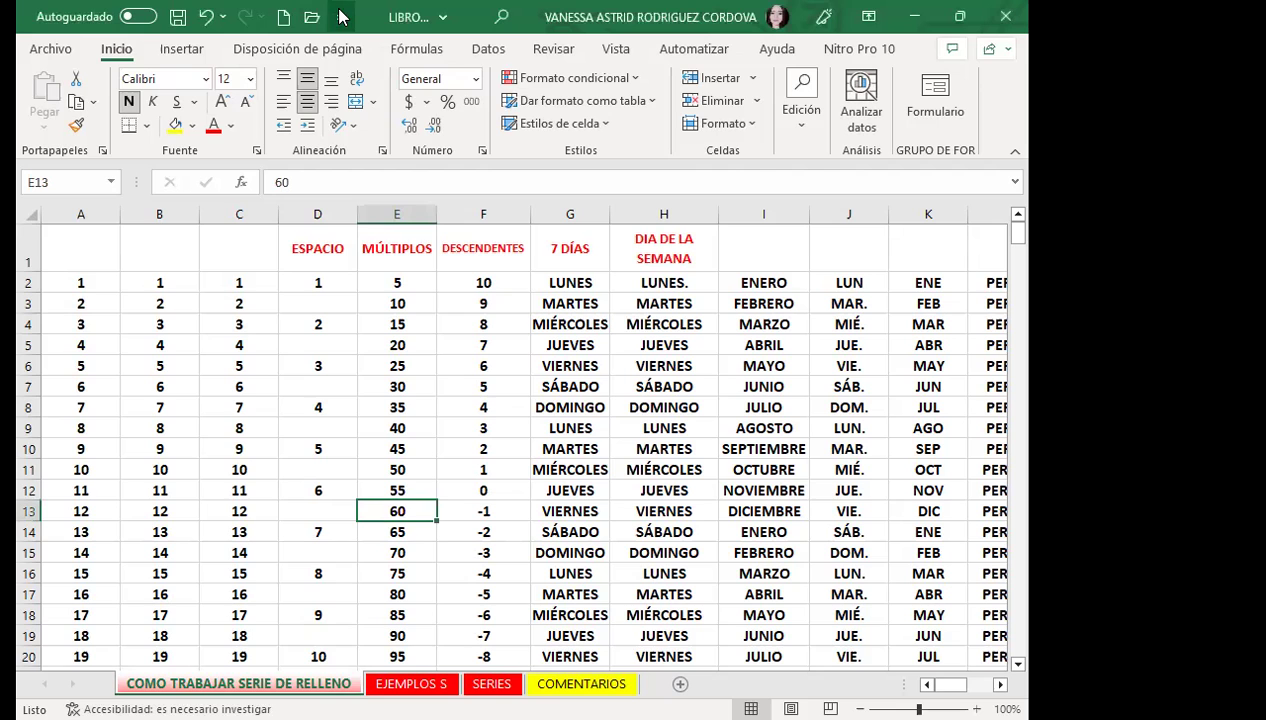
Step: Open the custom lists editor from the Avanzadas page of Excel Options
{"action": "left_click", "coordinate": [340, 17]}
{"action": "left_click", "coordinate": [514, 52]}
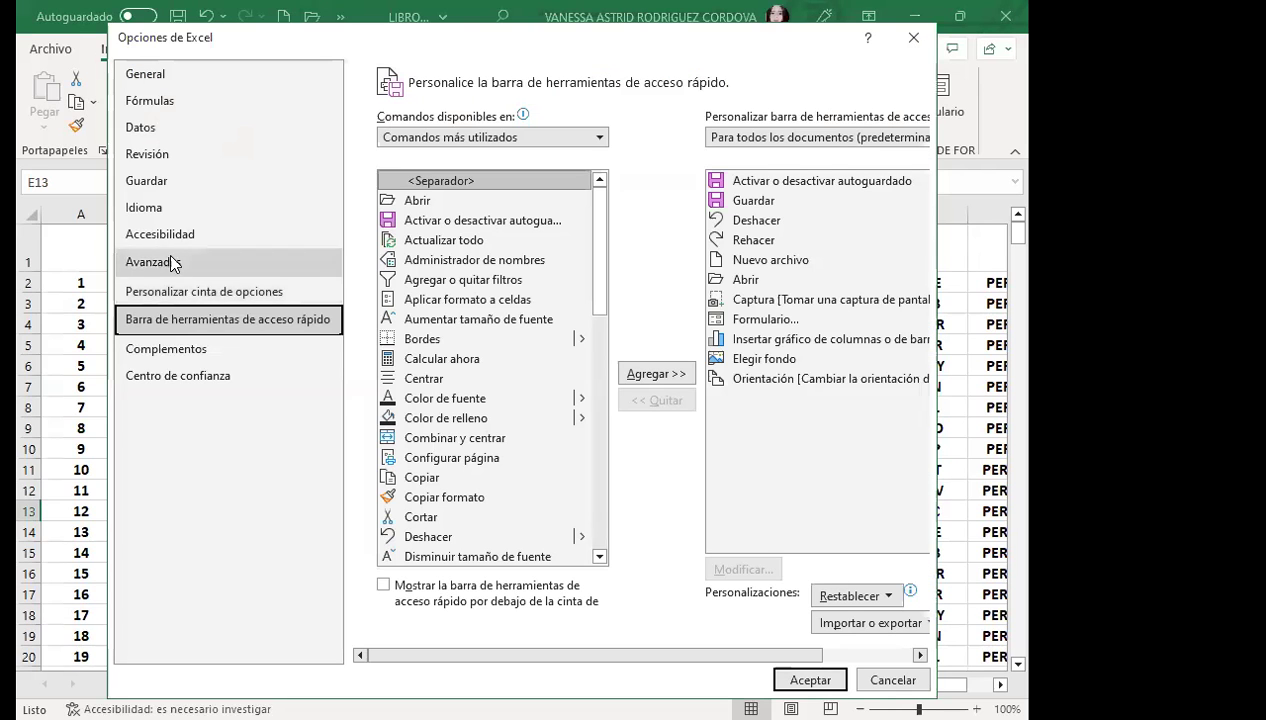
{"action": "left_click", "coordinate": [175, 262]}
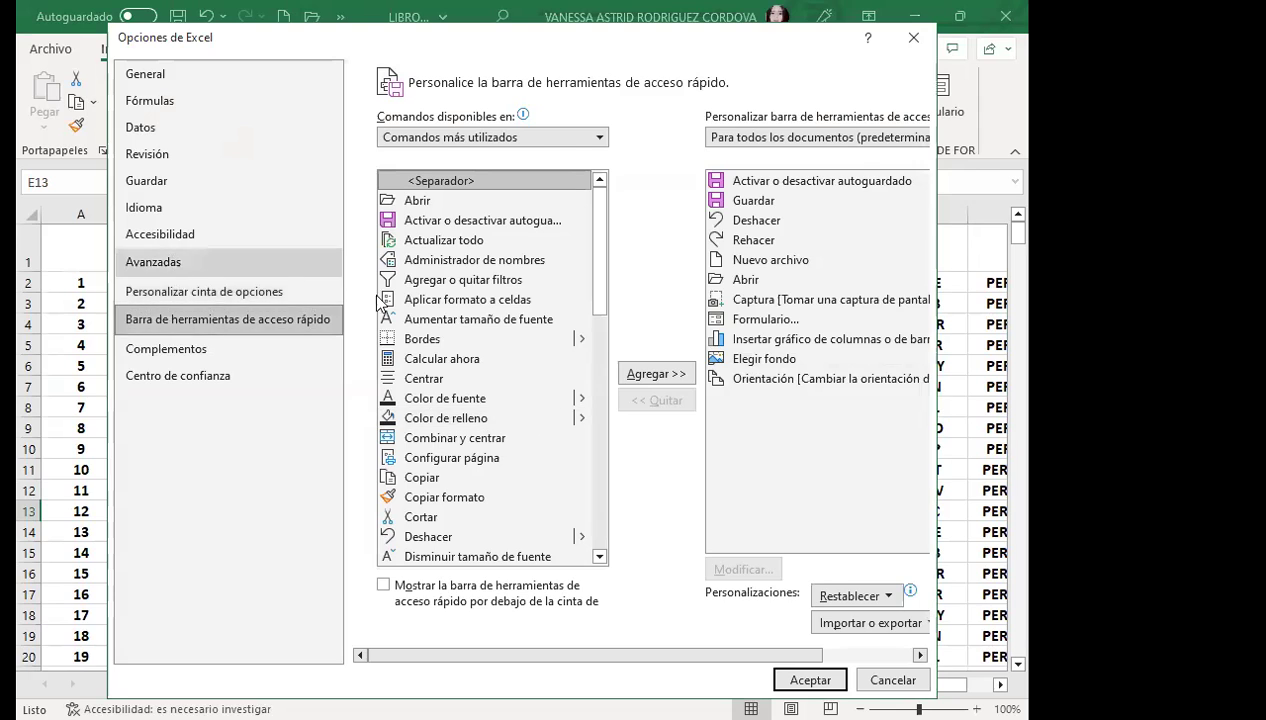
{"action": "left_click_drag", "start_coordinate": [912, 144], "coordinate": [918, 590]}
{"action": "left_click", "coordinate": [812, 455]}
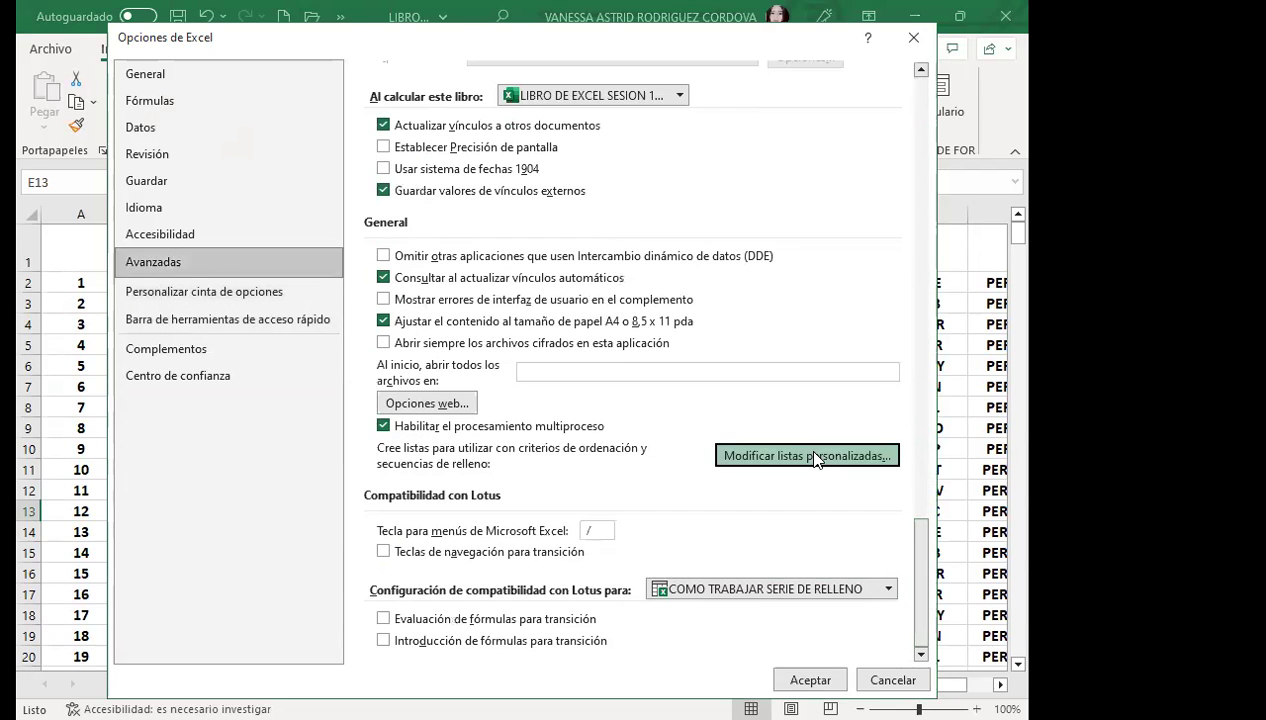
Step: Delete the ROJO, AMARILLO, AZUL, VERDE, CELESTE, BLANCO custom list and return to the sheet
{"action": "left_click", "coordinate": [280, 392]}
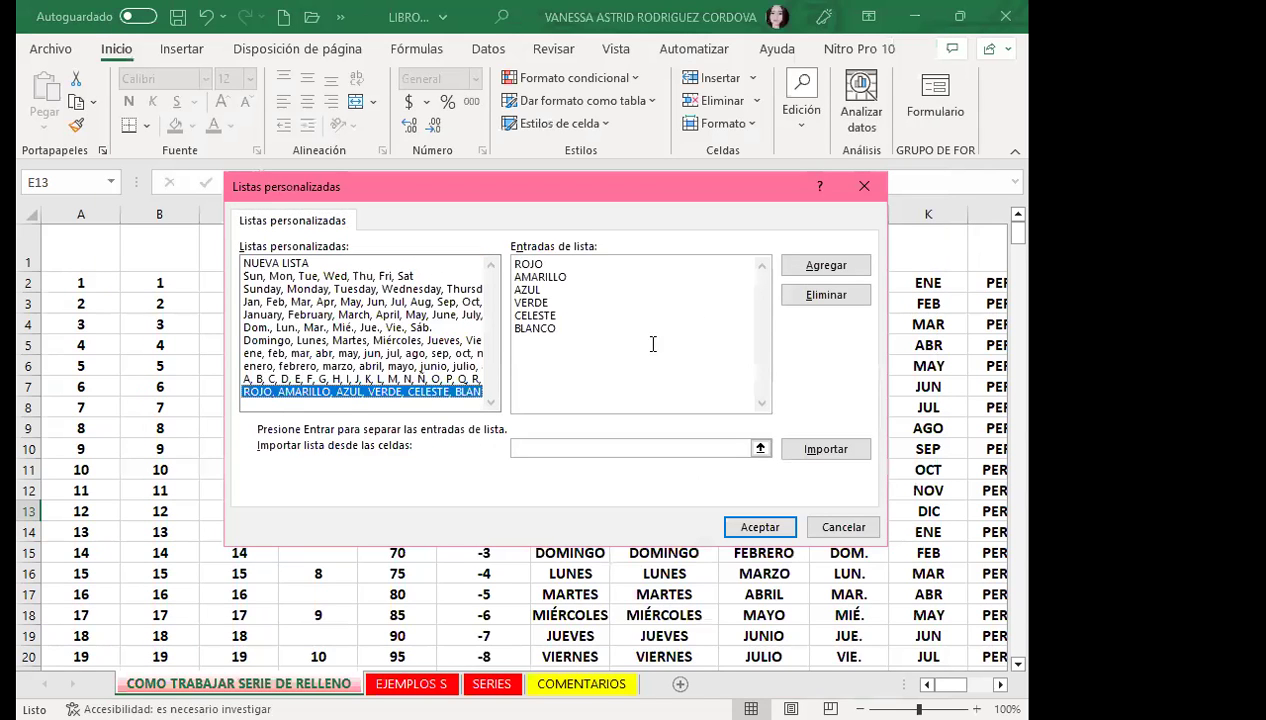
{"action": "left_click", "coordinate": [826, 295]}
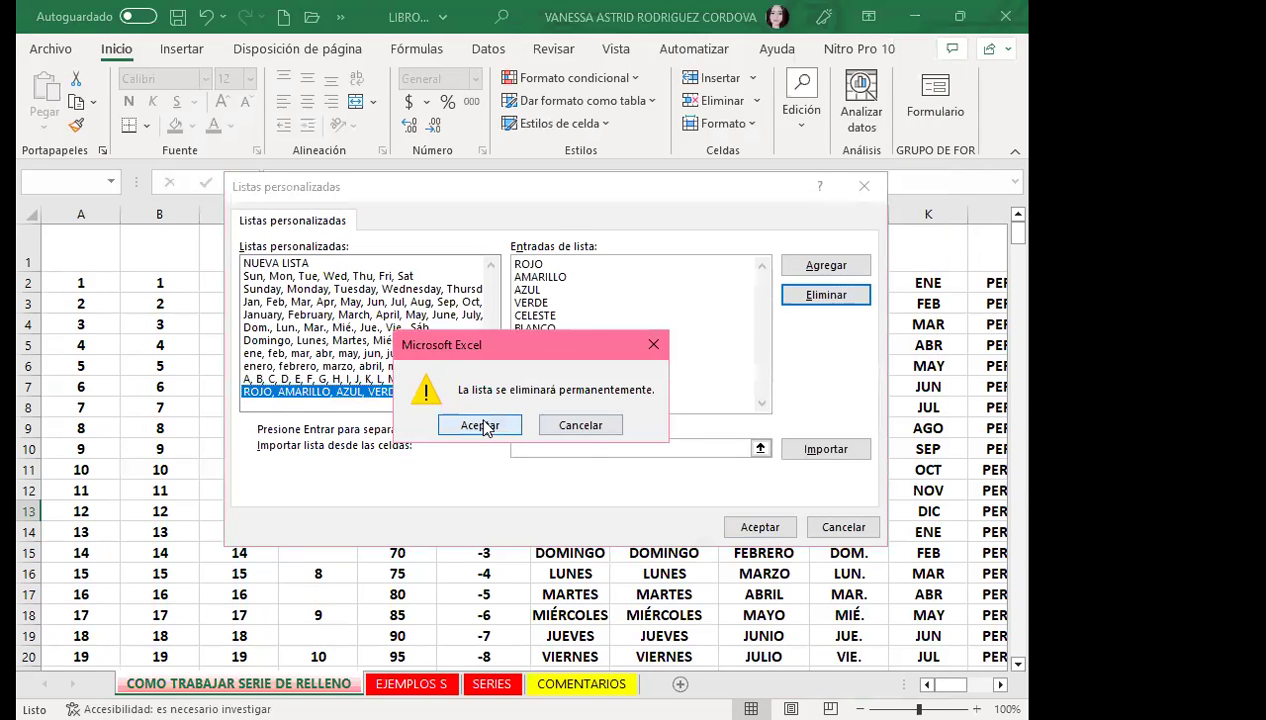
{"action": "left_click", "coordinate": [484, 425]}
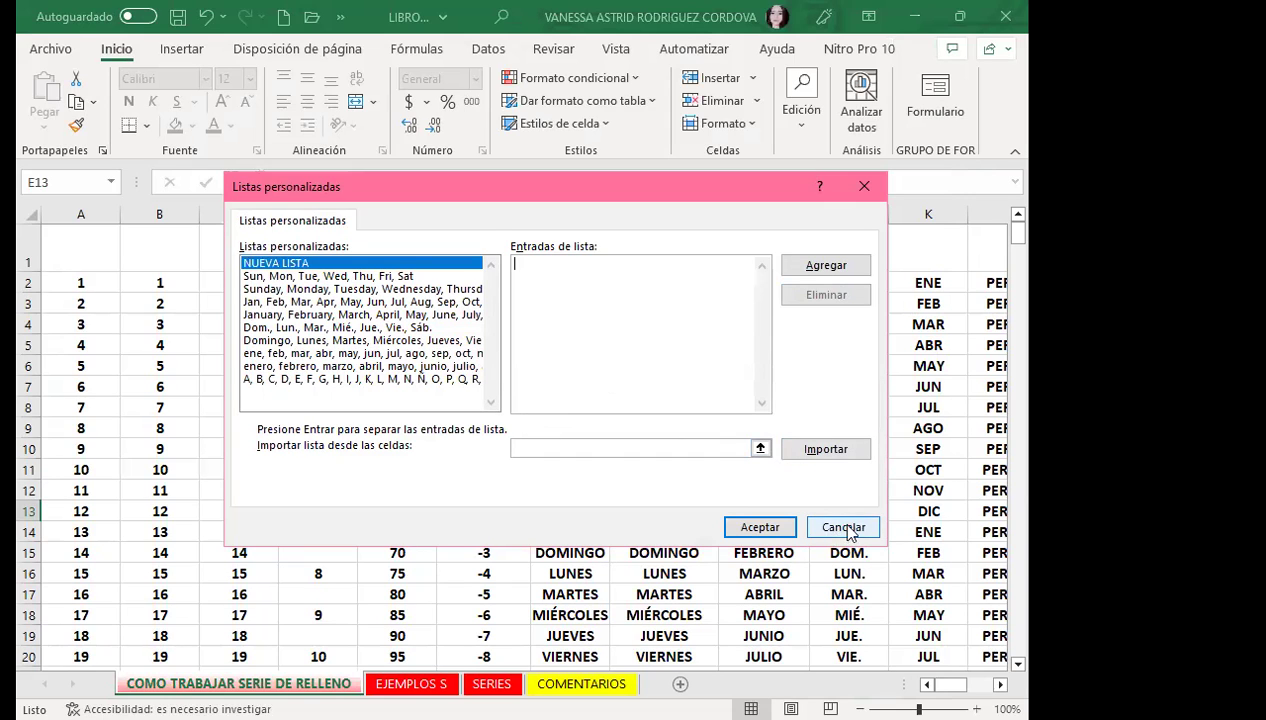
{"action": "left_click", "coordinate": [750, 527]}
{"action": "left_click", "coordinate": [811, 678]}
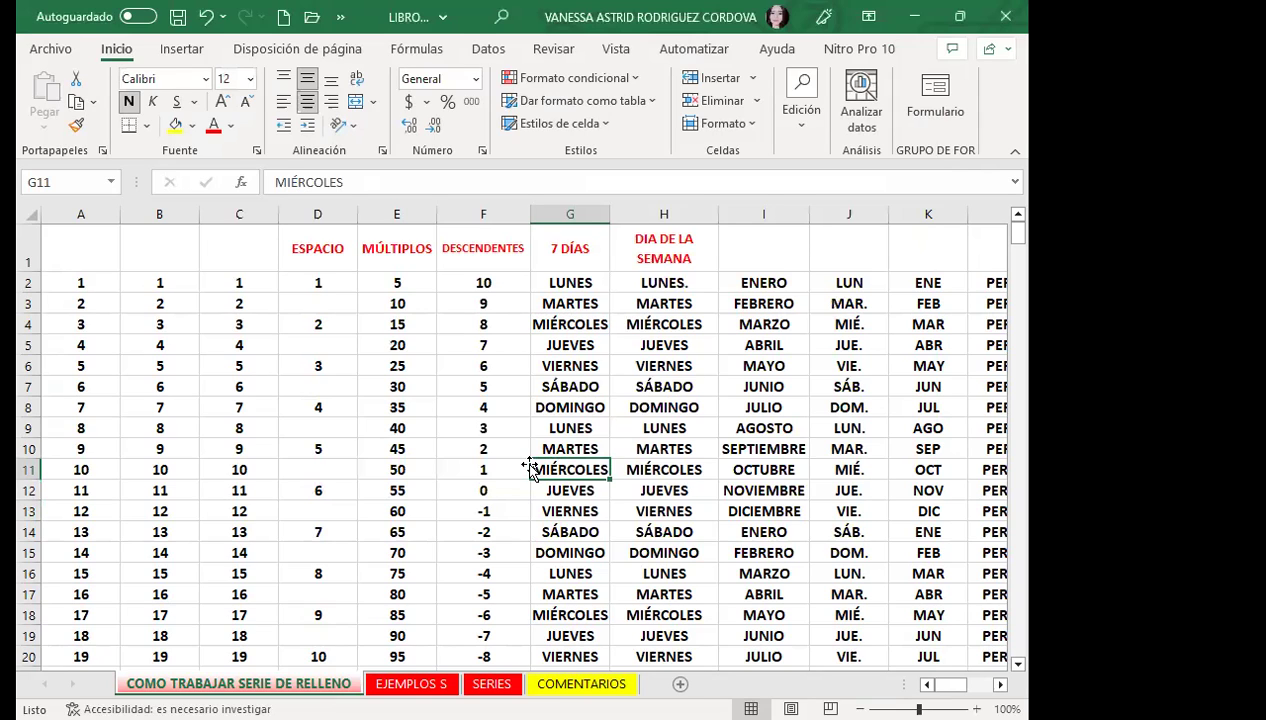
{"action": "left_click", "coordinate": [557, 428]}
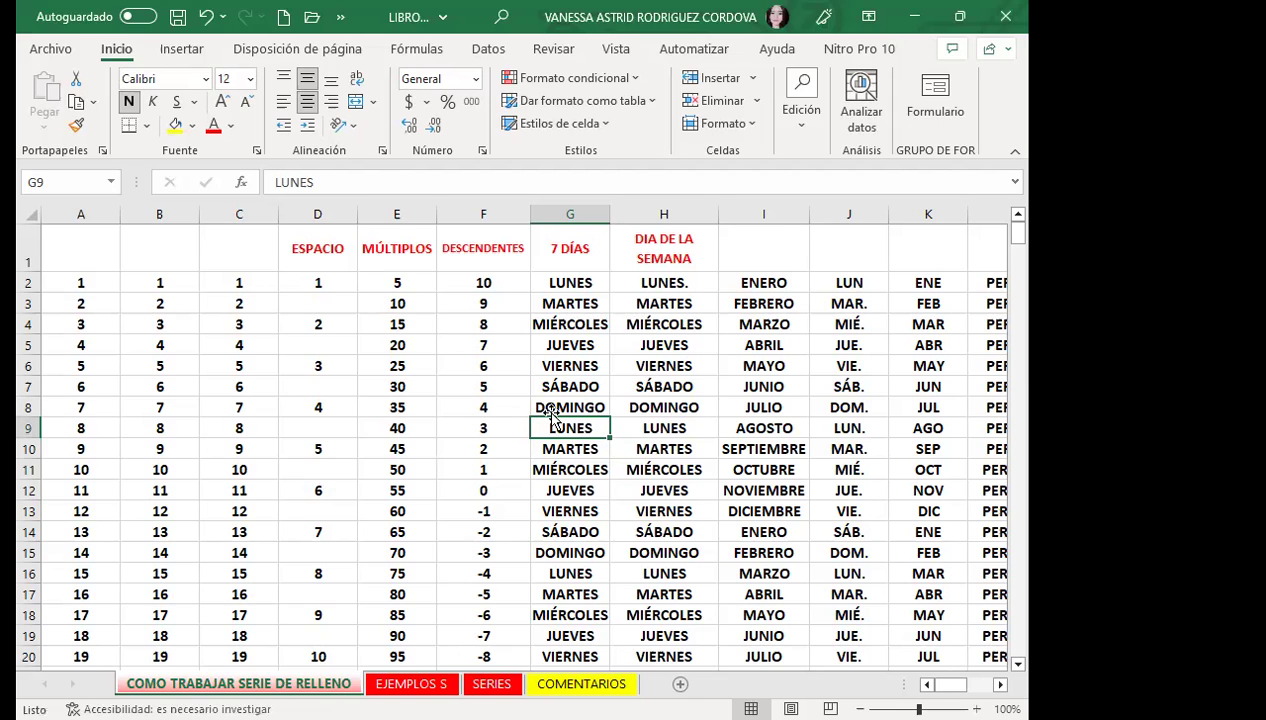
{"action": "scroll", "coordinate": [707, 483], "scroll_direction": "down", "scroll_amount": 4}
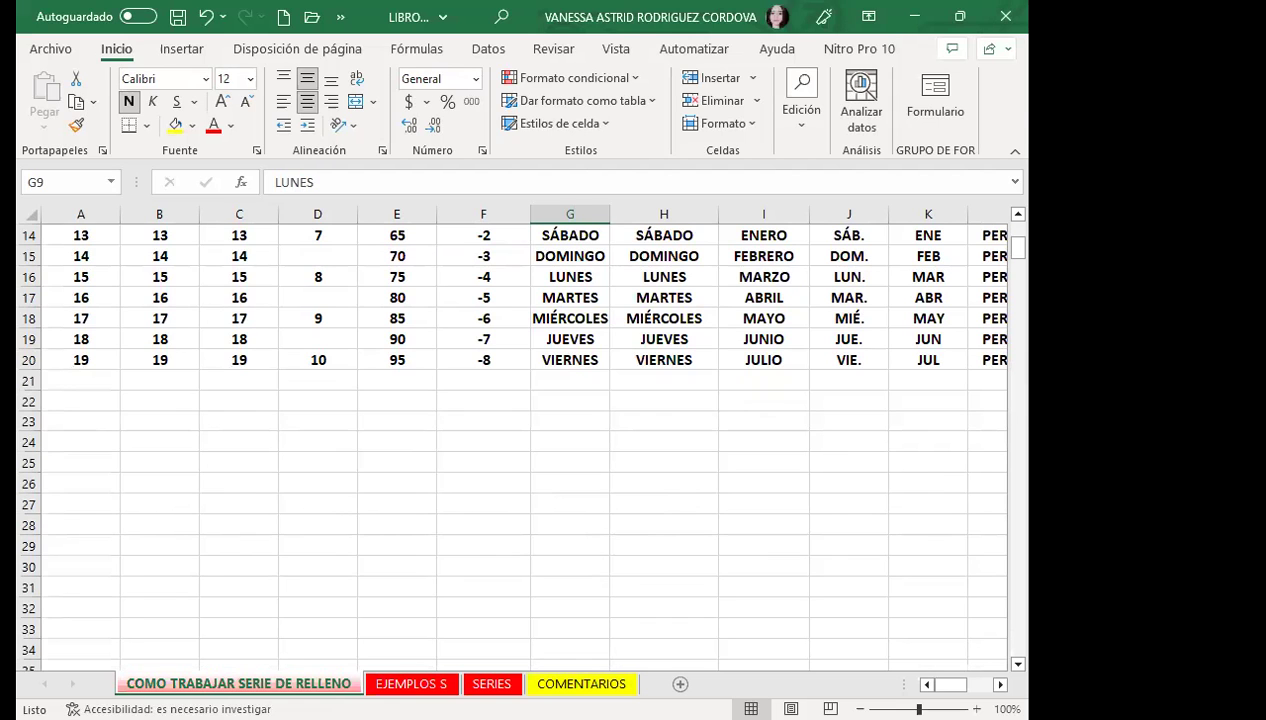
{"action": "key", "text": "alt+Tab"}
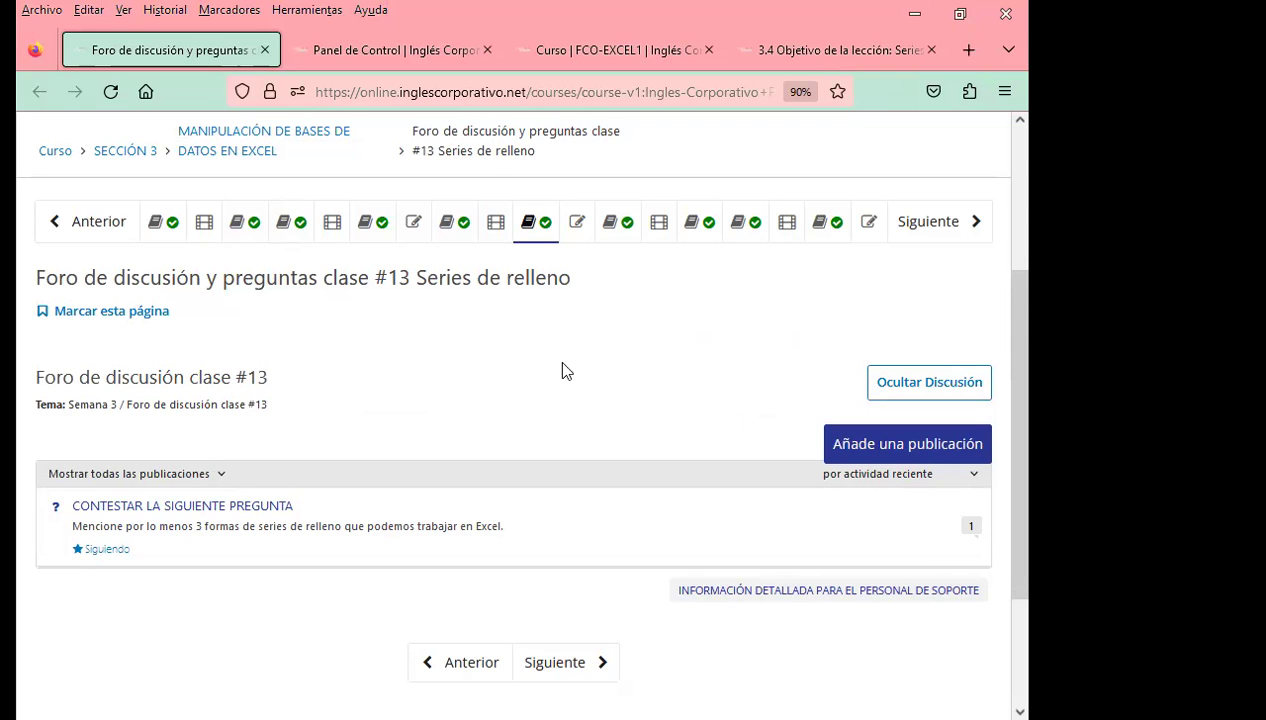
Step: Leave the class #13 forum for the '3.4 Objetivo de la lección: Series de relleno' page
{"action": "scroll", "coordinate": [466, 407], "scroll_direction": "down", "scroll_amount": 2}
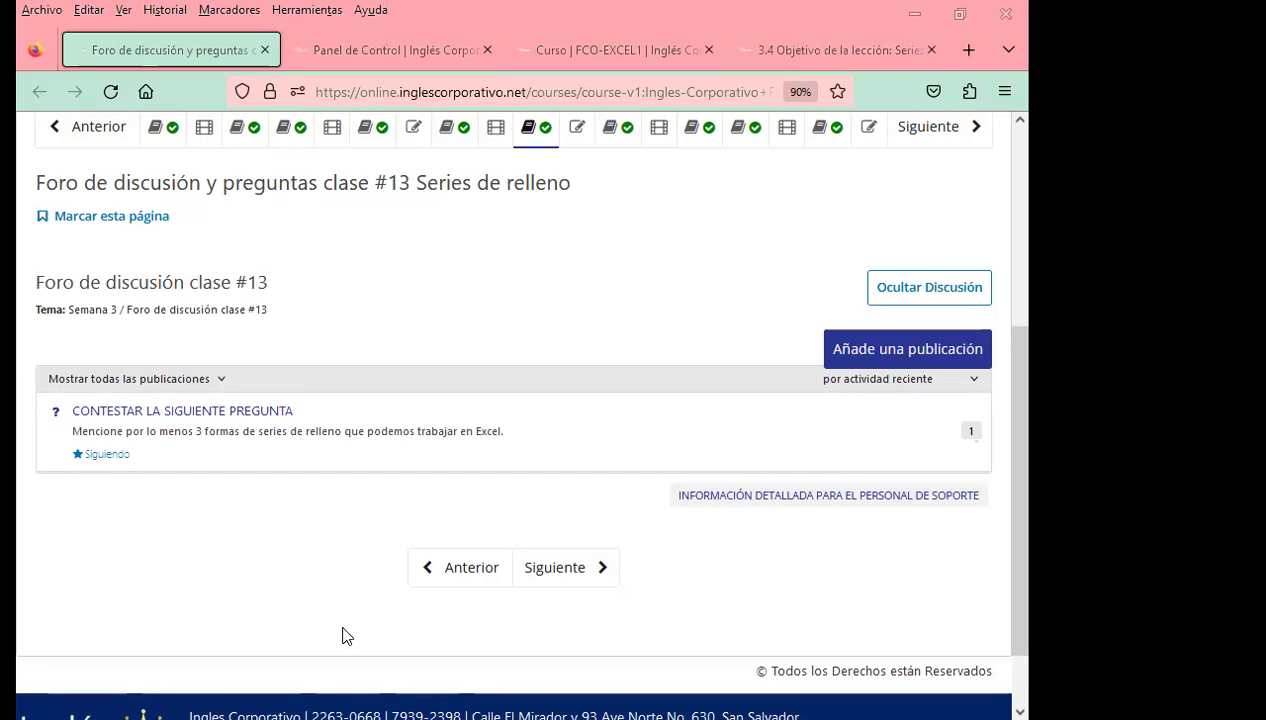
{"action": "left_click", "coordinate": [432, 91]}
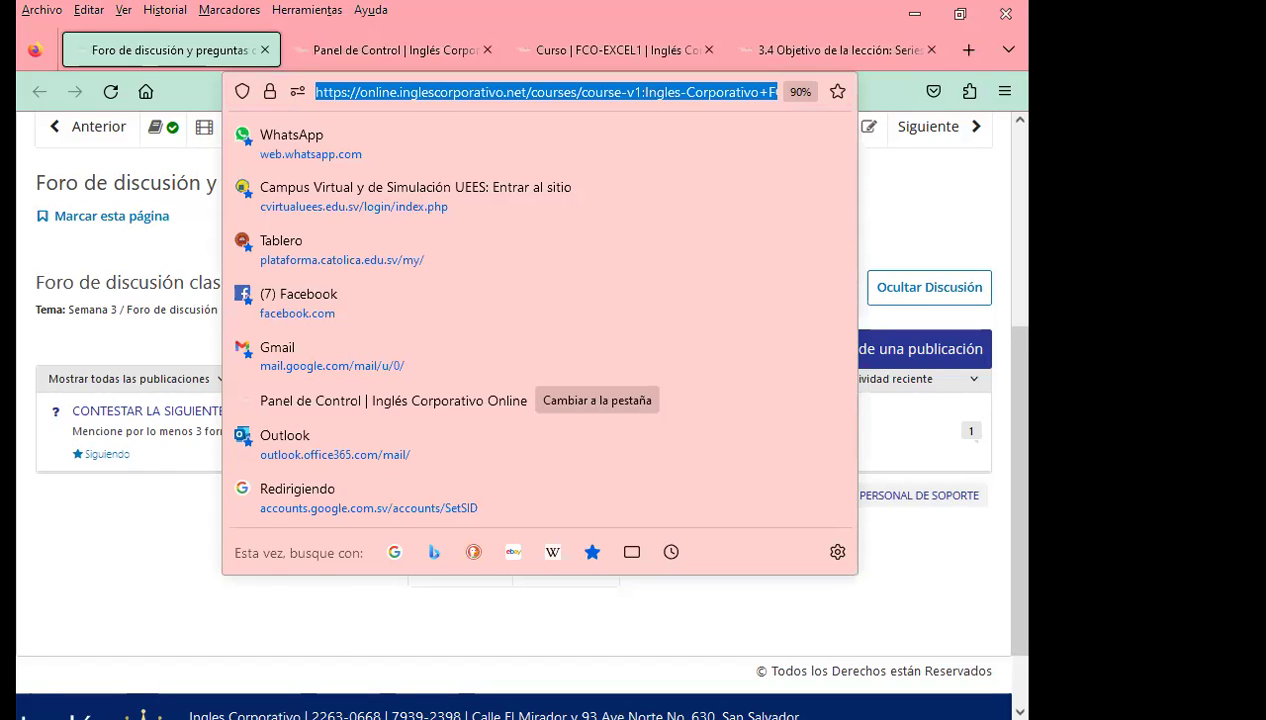
{"action": "key", "text": "alt+Tab"}
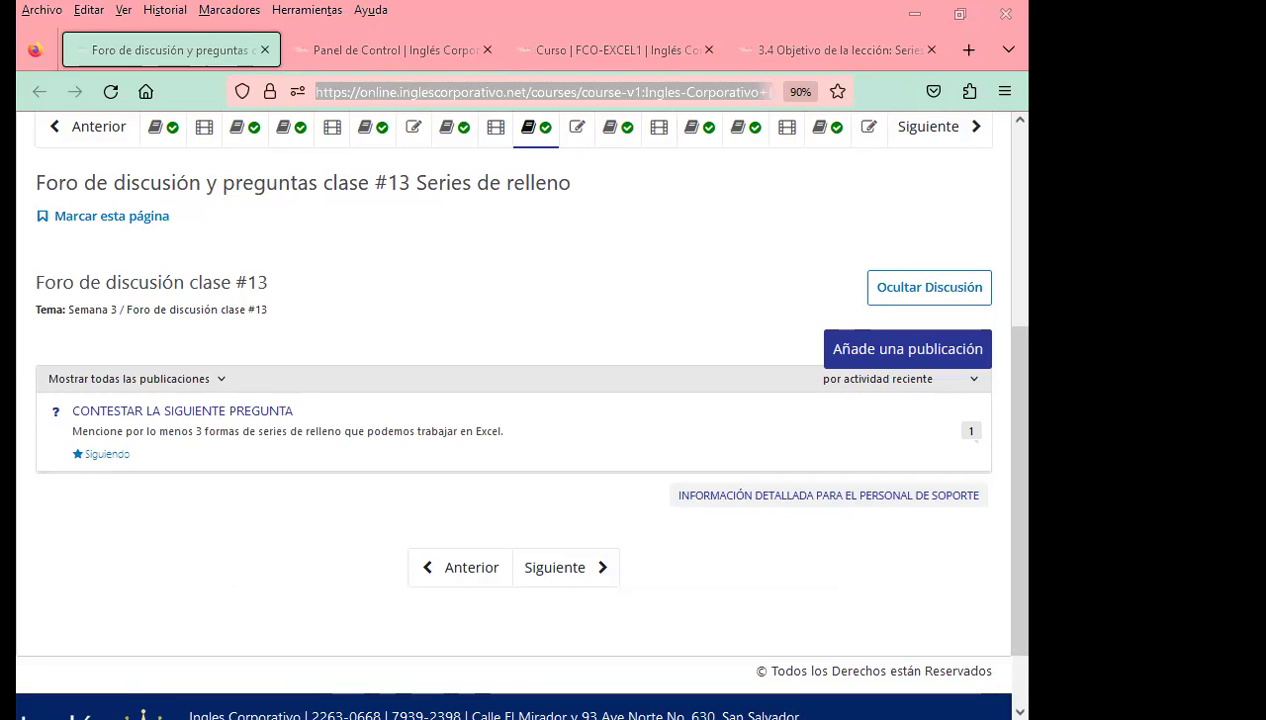
{"action": "left_click", "coordinate": [428, 445]}
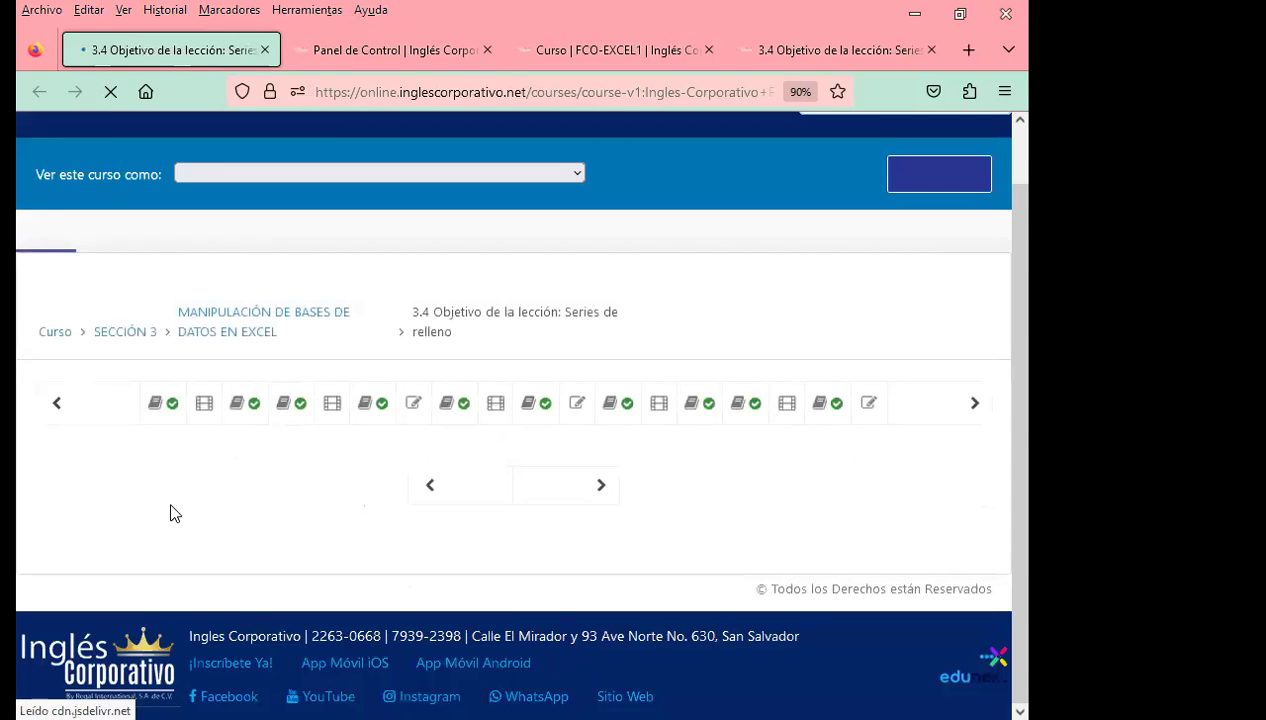
Step: Close the Panel de Control tab and open the class #13 Series de relleno forum from the lesson tab
{"action": "scroll", "coordinate": [300, 480], "scroll_direction": "down", "scroll_amount": 3}
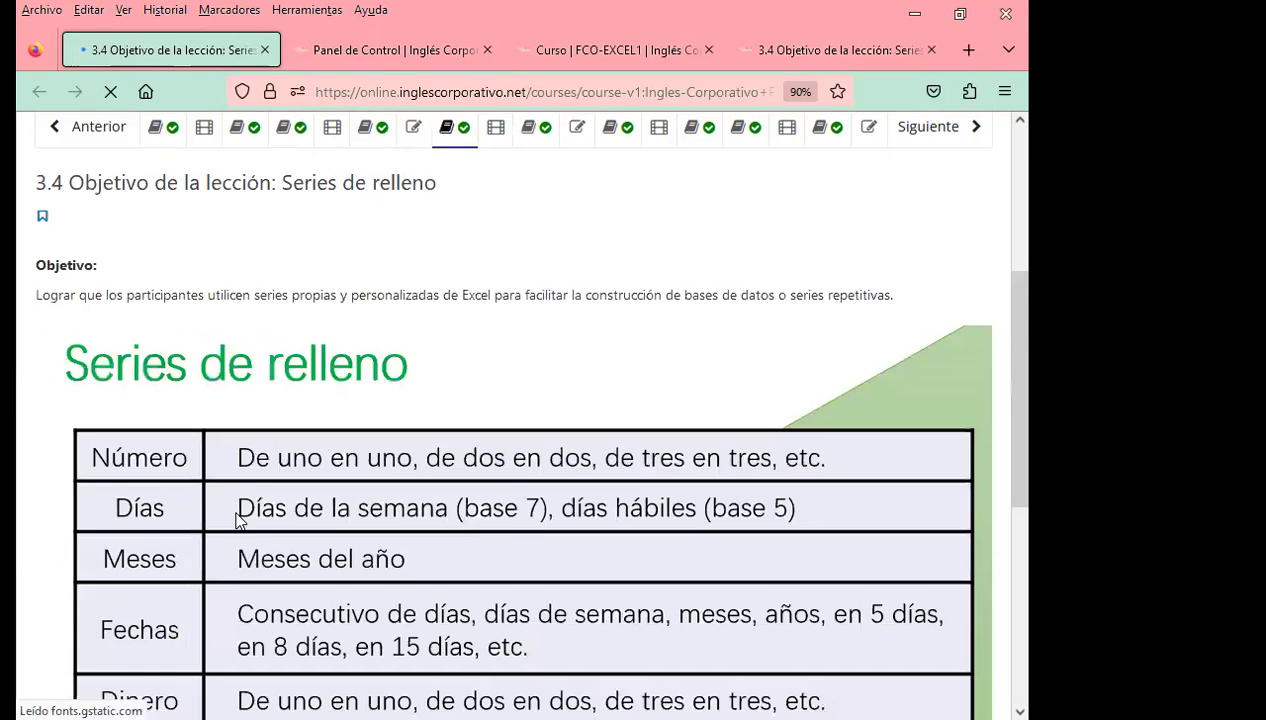
{"action": "scroll", "coordinate": [400, 415], "scroll_direction": "up", "scroll_amount": 4}
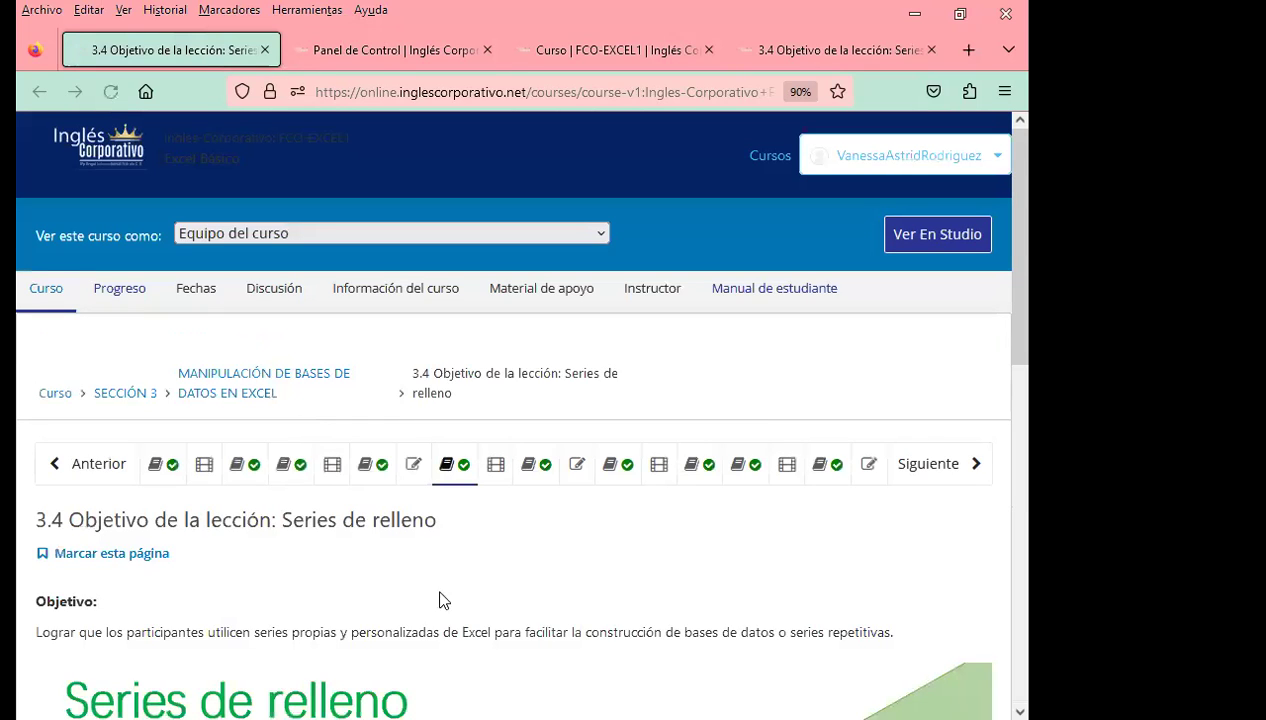
{"action": "left_click", "coordinate": [529, 479]}
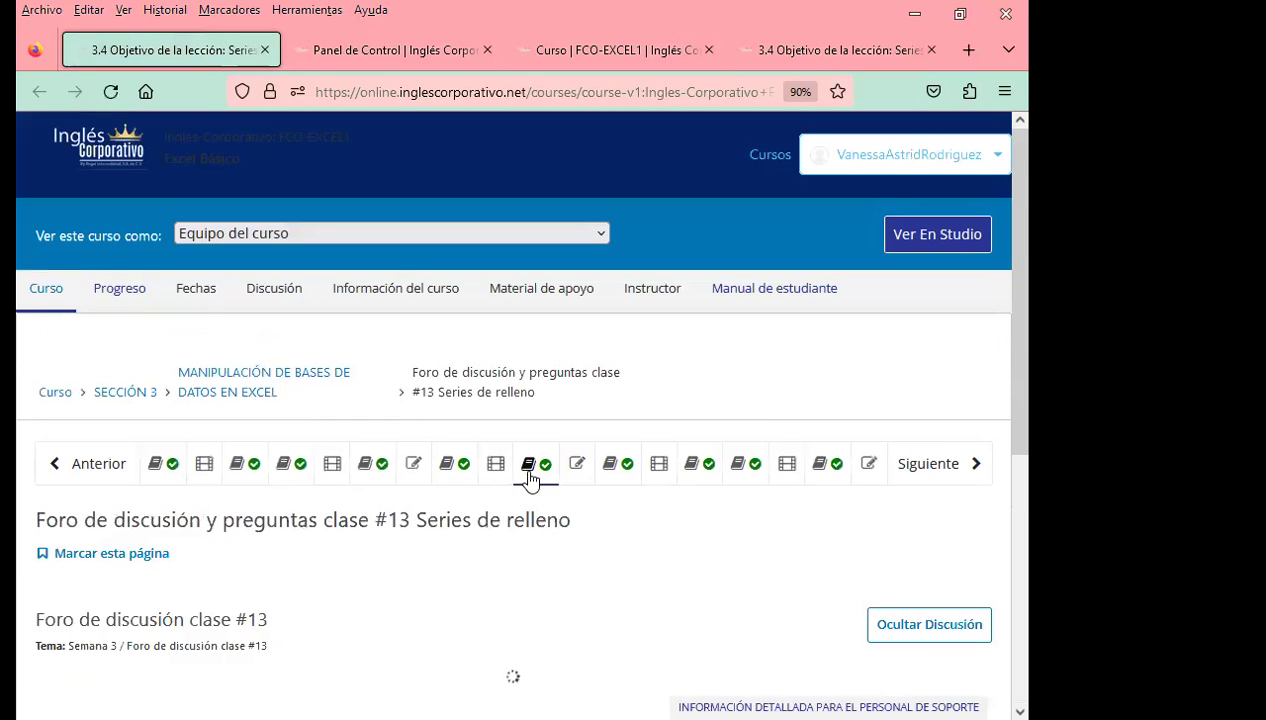
{"action": "scroll", "coordinate": [620, 555], "scroll_direction": "down", "scroll_amount": 3}
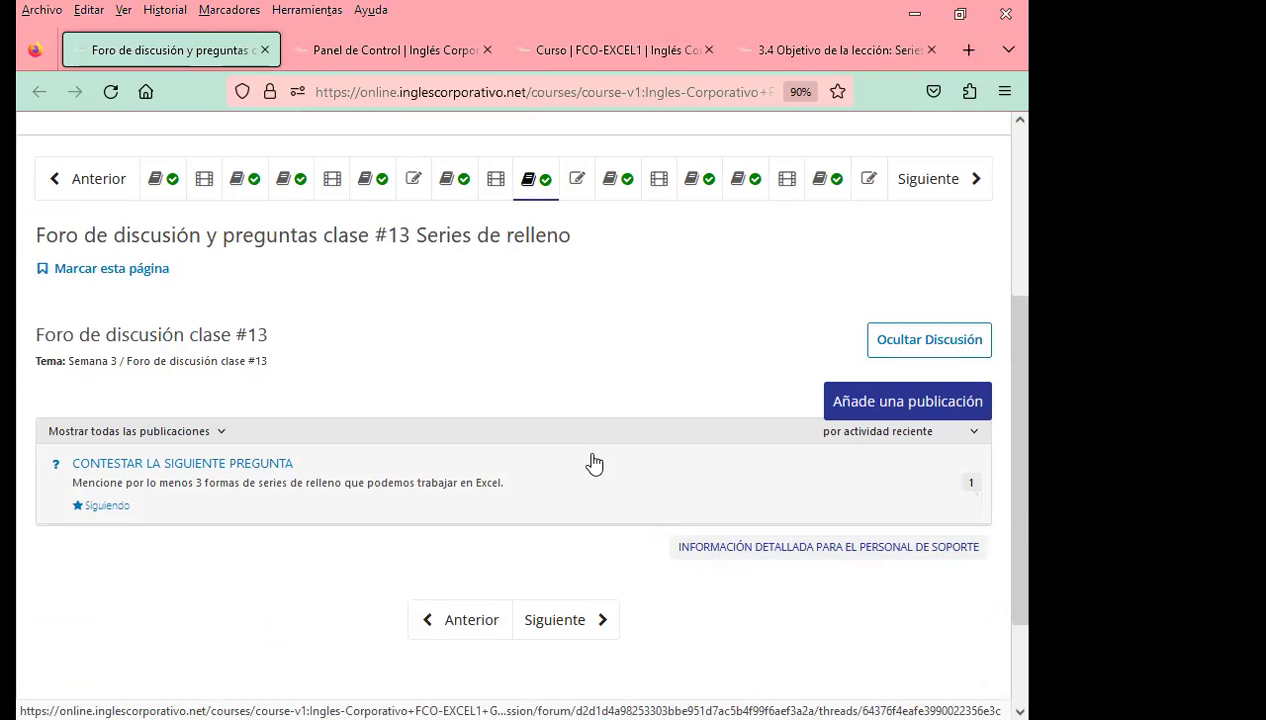
{"action": "left_click", "coordinate": [478, 45]}
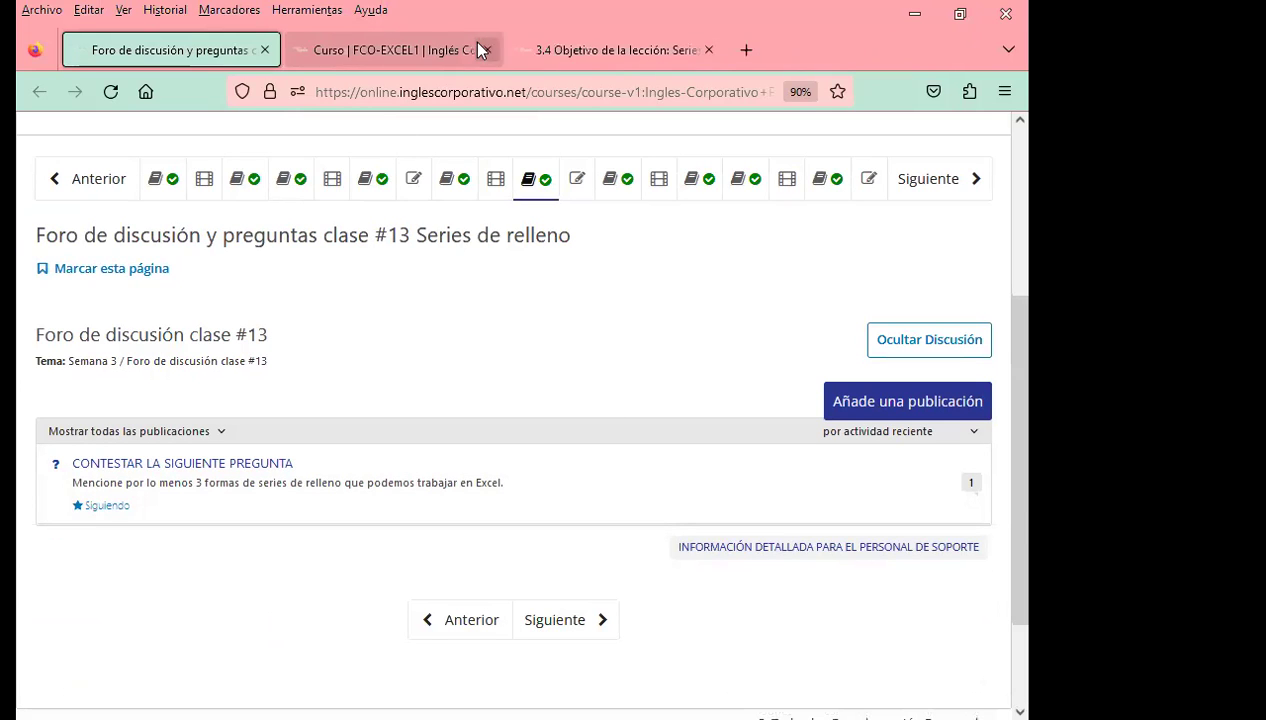
{"action": "left_click", "coordinate": [670, 50]}
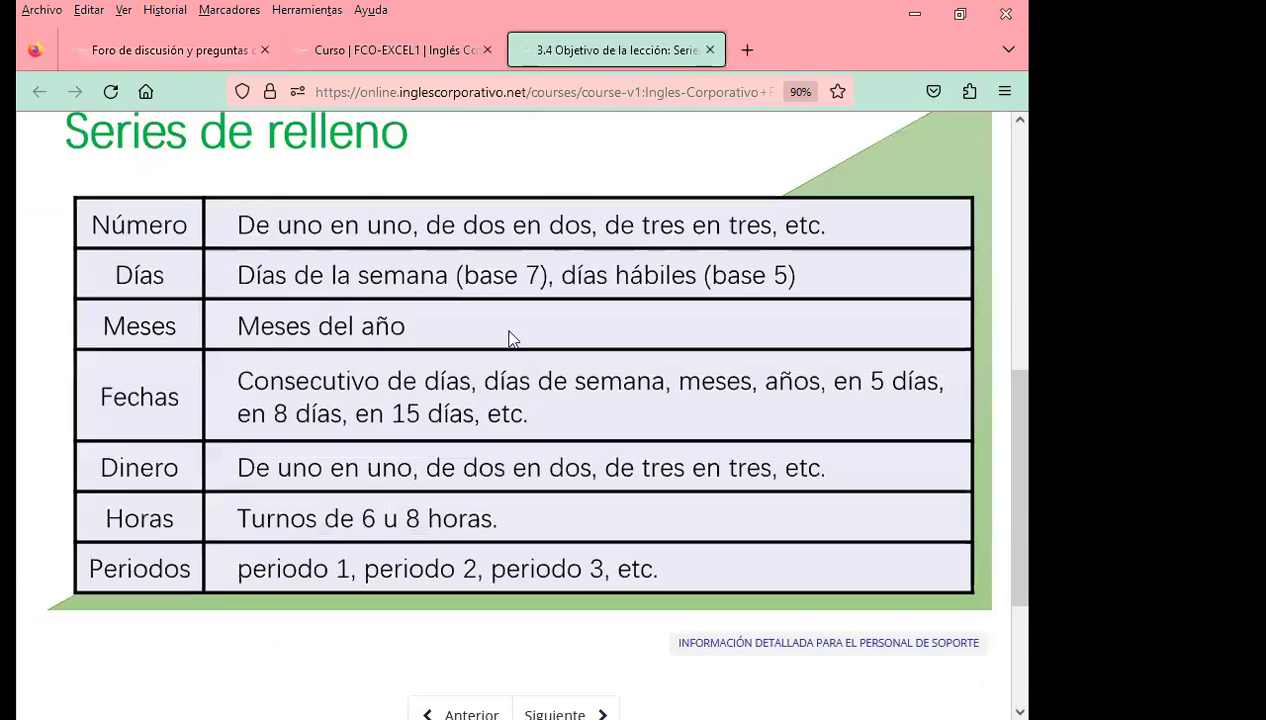
{"action": "scroll", "coordinate": [509, 337], "scroll_direction": "up", "scroll_amount": 5}
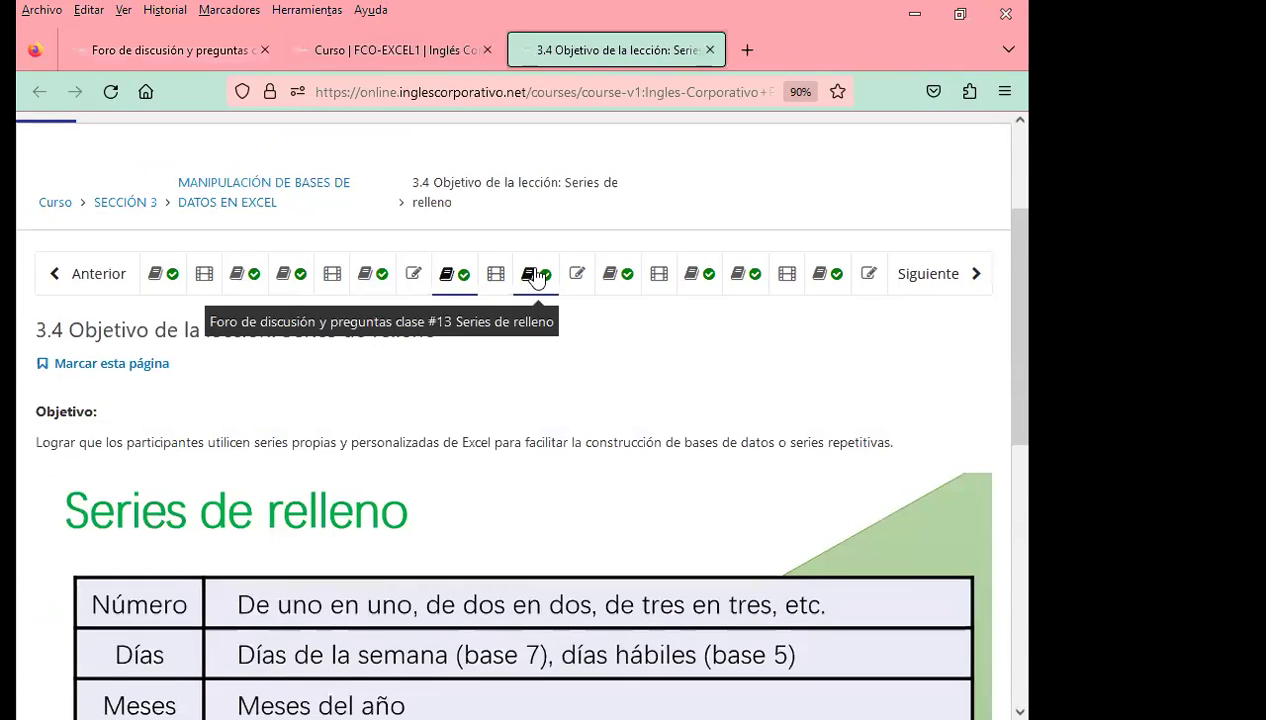
{"action": "left_click", "coordinate": [537, 276]}
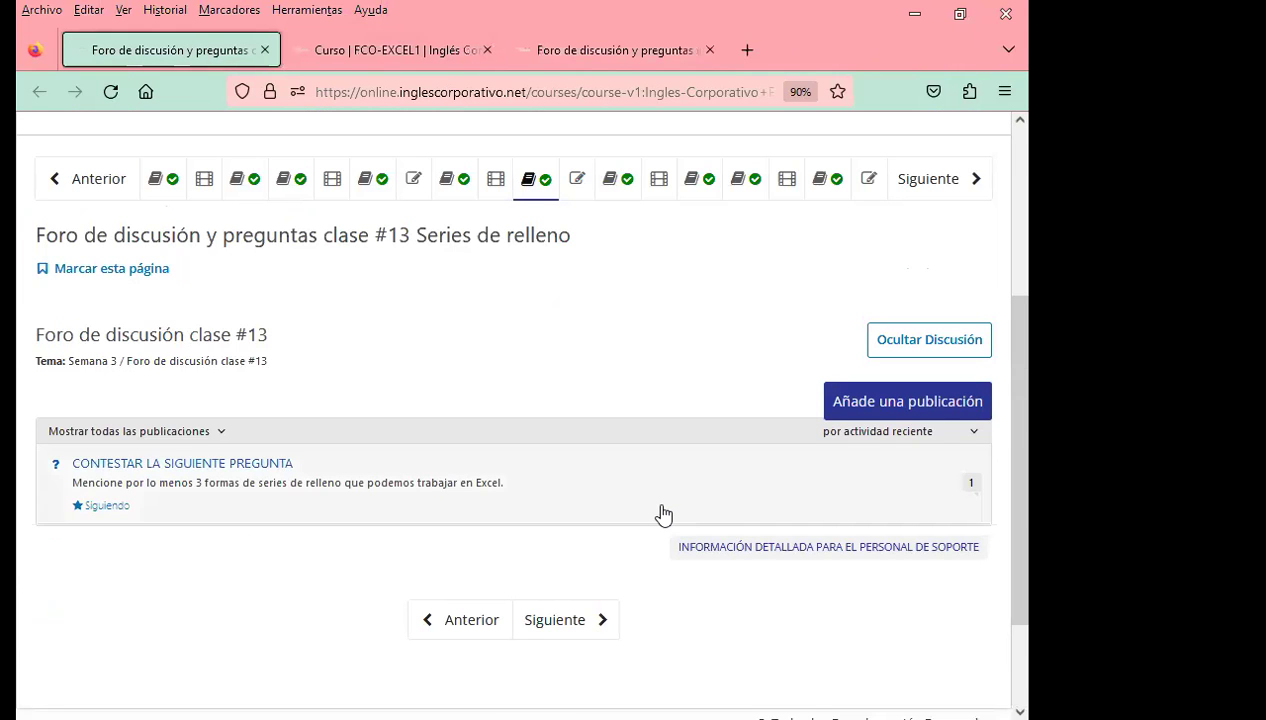
{"action": "left_click", "coordinate": [662, 514]}
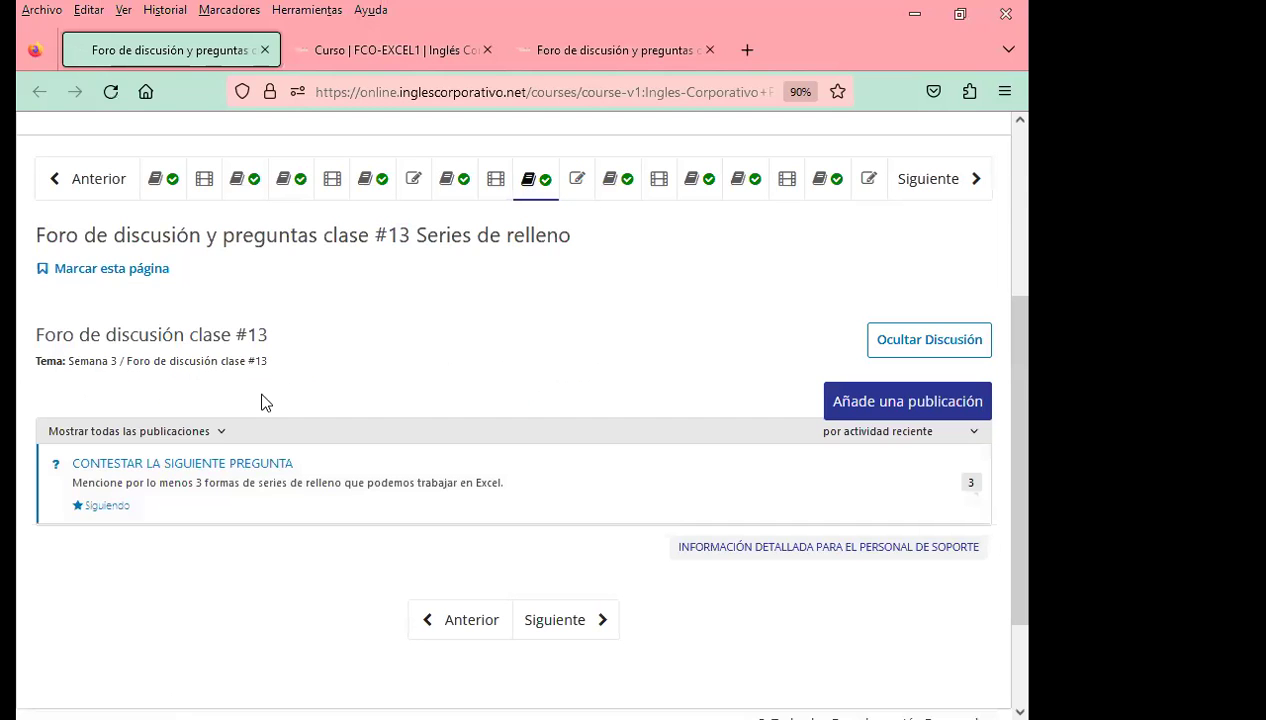
Step: Open the 'CONTESTAR LA SIGUIENTE PREGUNTA' thread and scroll to the two student responses
{"action": "left_click", "coordinate": [975, 486]}
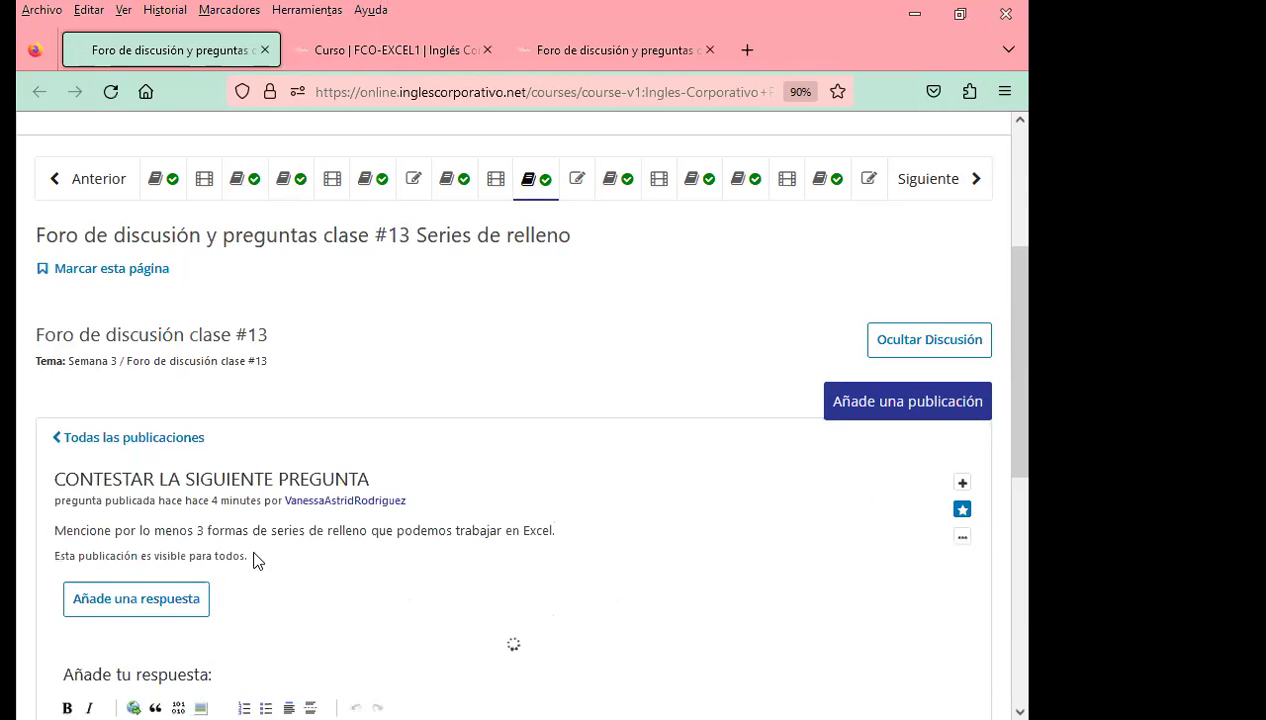
{"action": "scroll", "coordinate": [180, 559], "scroll_direction": "down", "scroll_amount": 5}
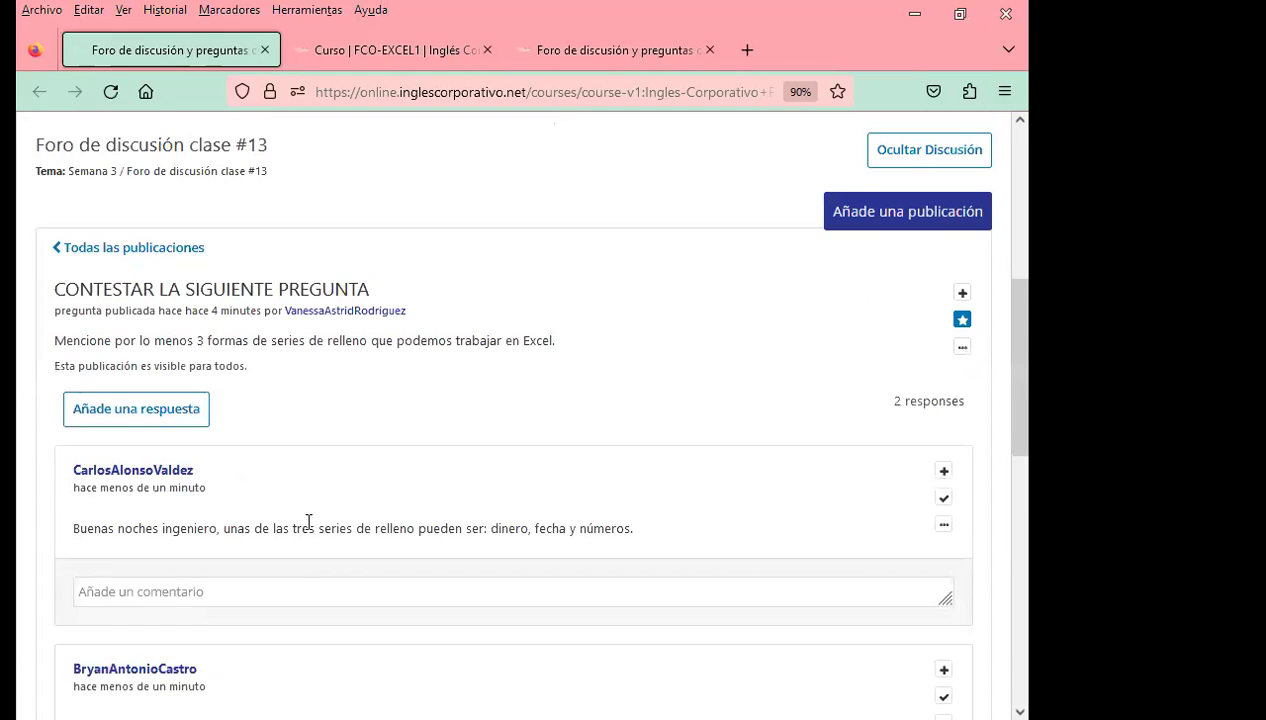
{"action": "scroll", "coordinate": [340, 510], "scroll_direction": "down", "scroll_amount": 2}
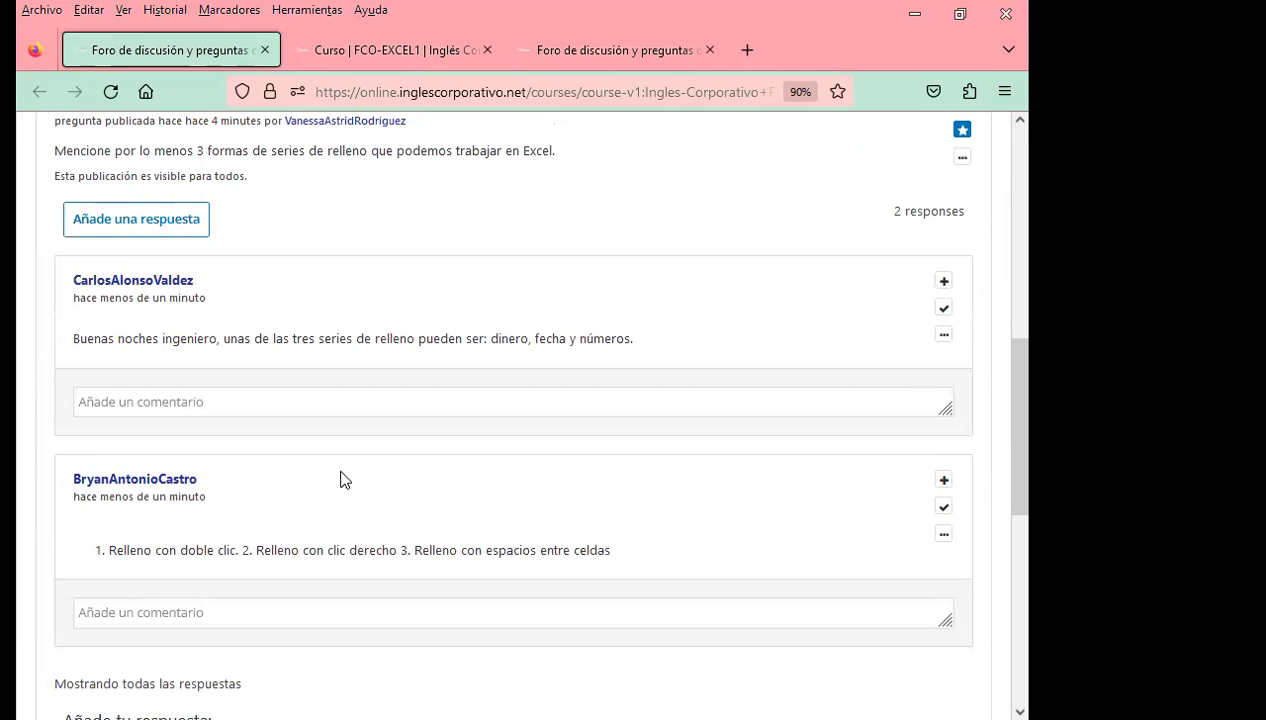
{"action": "scroll", "coordinate": [350, 473], "scroll_direction": "down", "scroll_amount": 1}
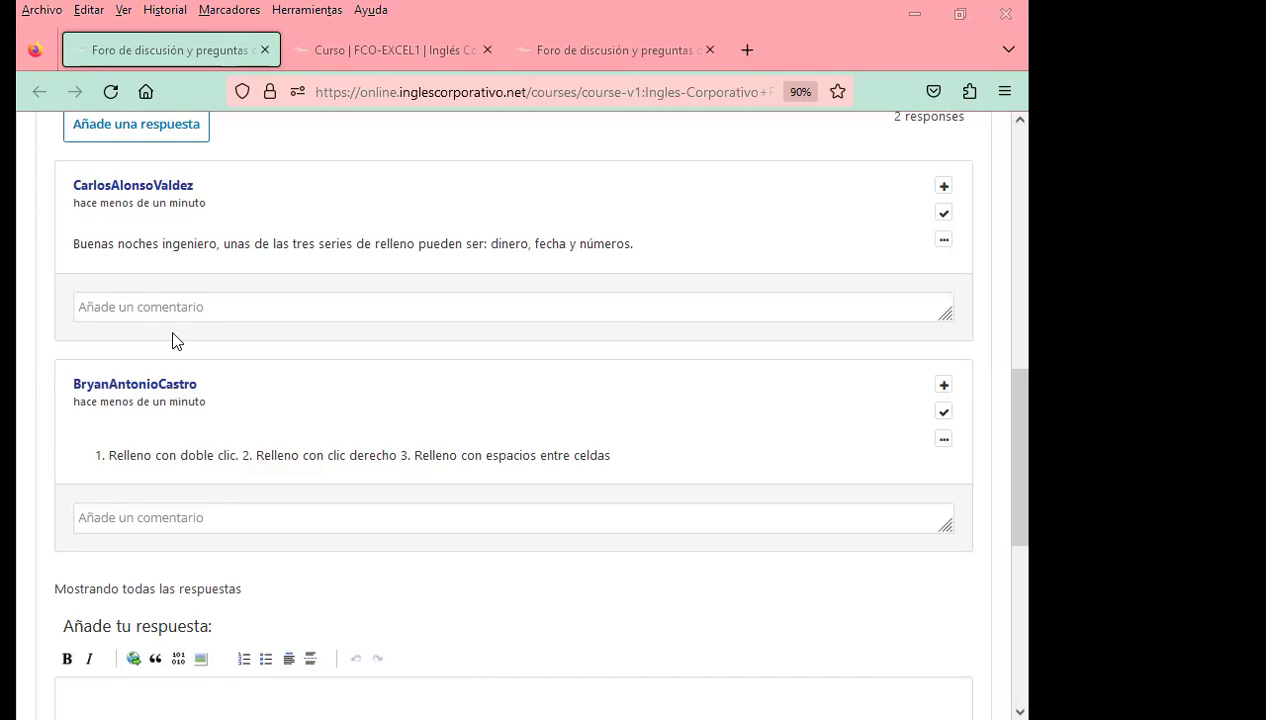
Step: Submit the pasted 'Excelente respuesta' comment on the first two answers and dismiss the error message
{"action": "left_click", "coordinate": [100, 530]}
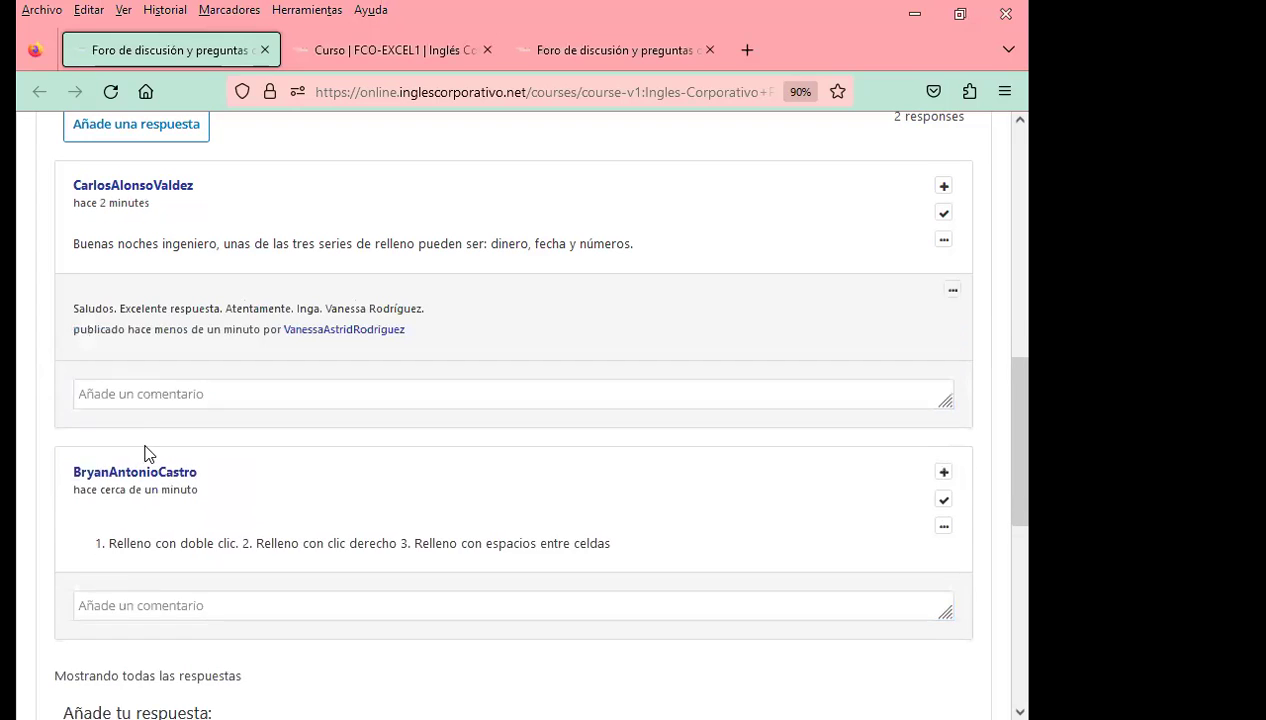
{"action": "scroll", "coordinate": [140, 450], "scroll_direction": "up", "scroll_amount": 3}
{"action": "scroll", "coordinate": [152, 460], "scroll_direction": "down", "scroll_amount": 3}
{"action": "scroll", "coordinate": [145, 530], "scroll_direction": "down", "scroll_amount": 2}
{"action": "left_click", "coordinate": [131, 510]}
{"action": "key", "text": "ctrl+v"}
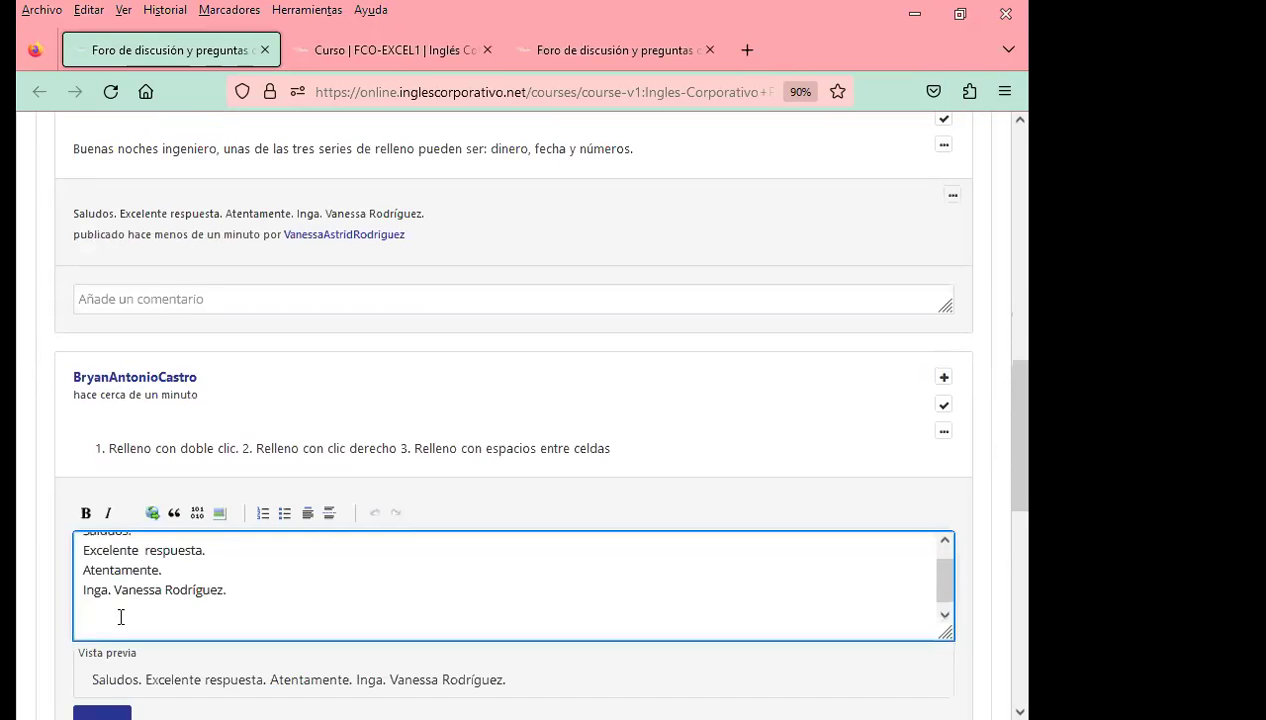
{"action": "scroll", "coordinate": [115, 620], "scroll_direction": "down", "scroll_amount": 3}
{"action": "left_click", "coordinate": [112, 545]}
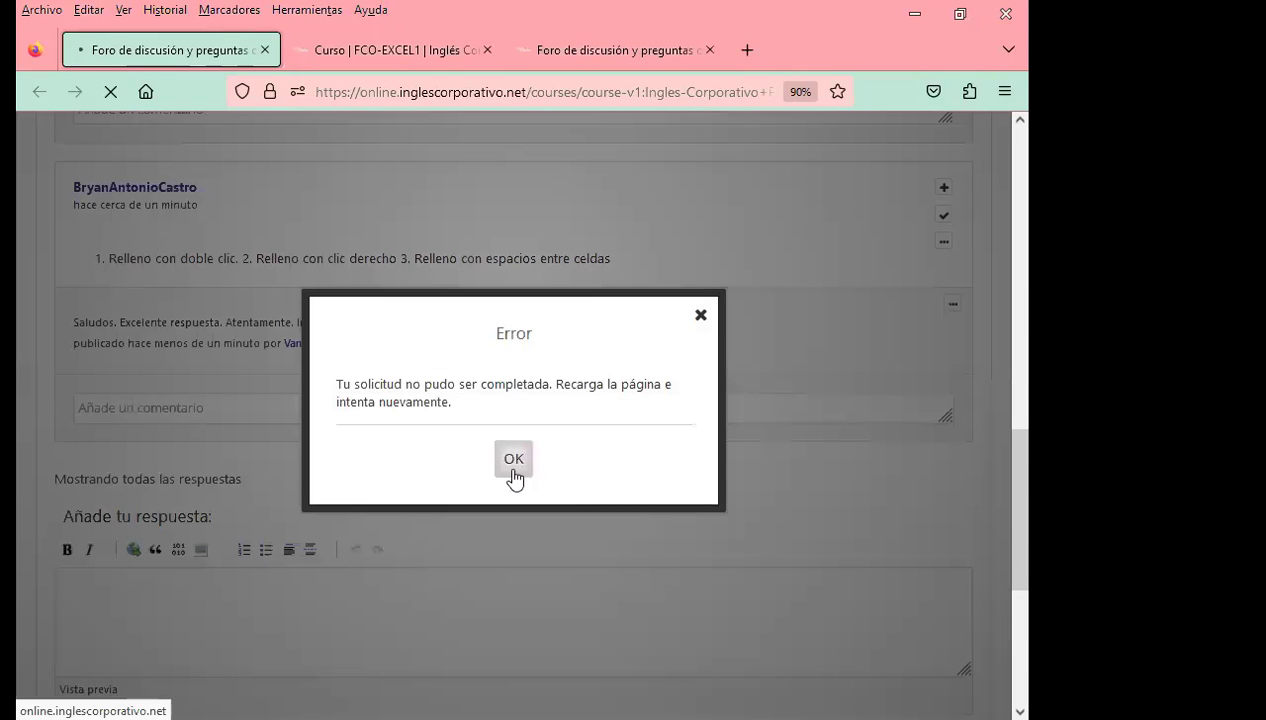
{"action": "left_click", "coordinate": [513, 460]}
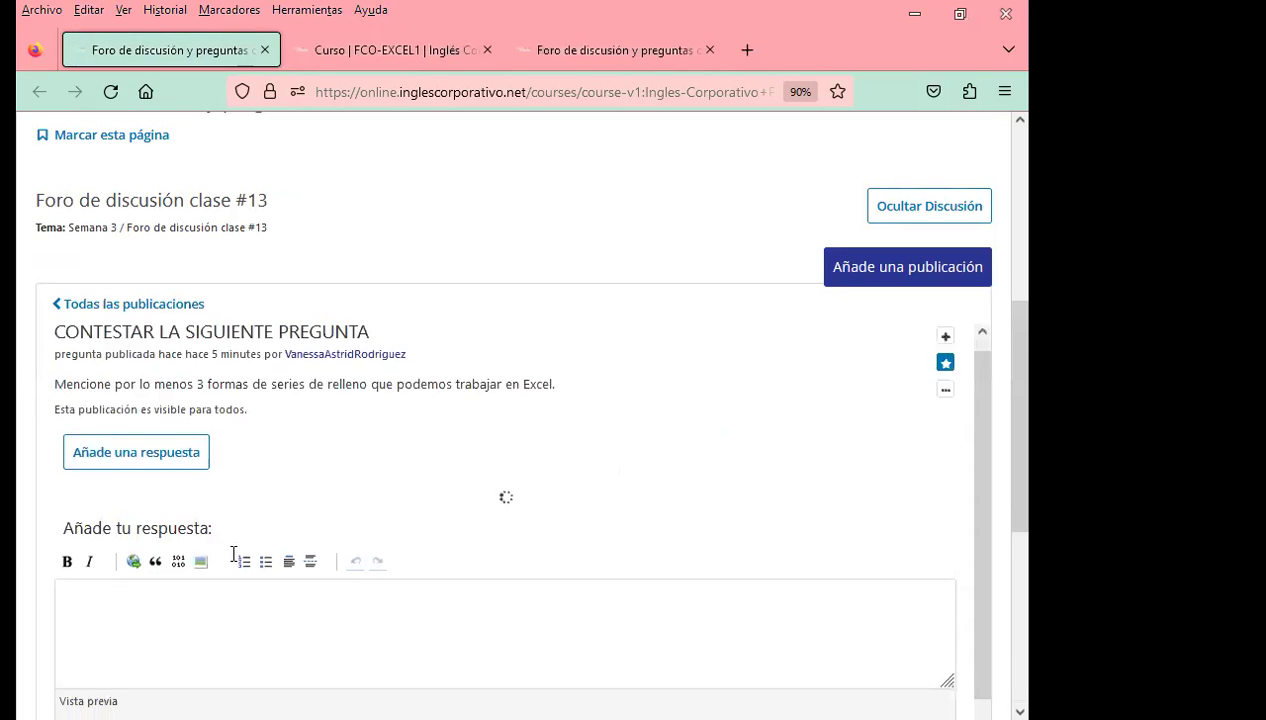
Step: Paste and submit the 'Excelente respuesta' comment on the third and fourth answers
{"action": "scroll", "coordinate": [232, 553], "scroll_direction": "down", "scroll_amount": 2}
{"action": "scroll", "coordinate": [235, 560], "scroll_direction": "down", "scroll_amount": 3}
{"action": "scroll", "coordinate": [232, 560], "scroll_direction": "down", "scroll_amount": 3}
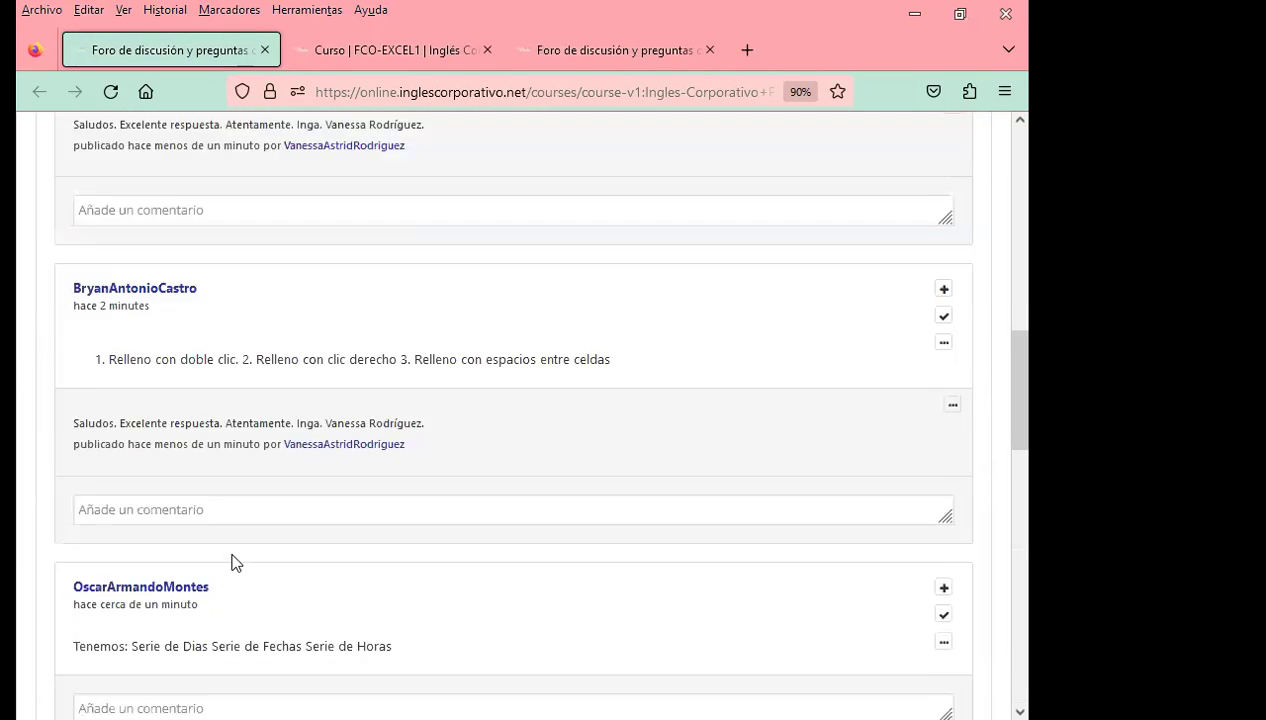
{"action": "scroll", "coordinate": [205, 527], "scroll_direction": "down", "scroll_amount": 2}
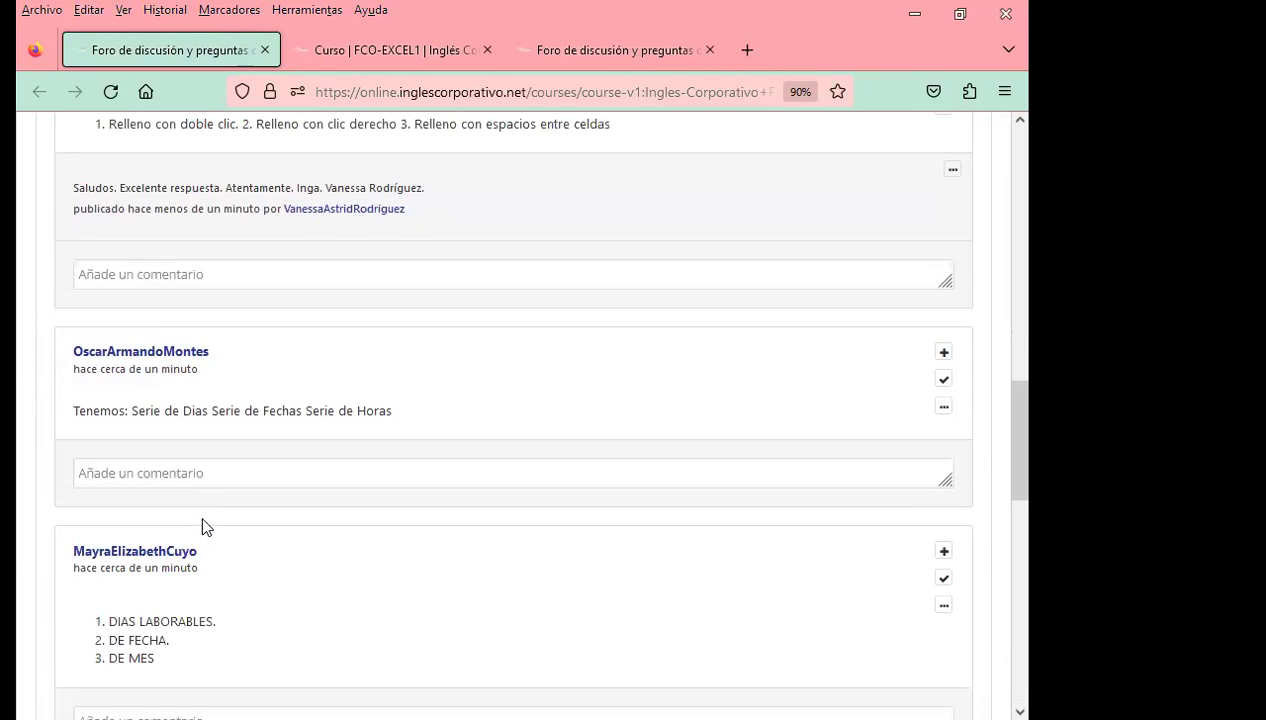
{"action": "left_click", "coordinate": [154, 473]}
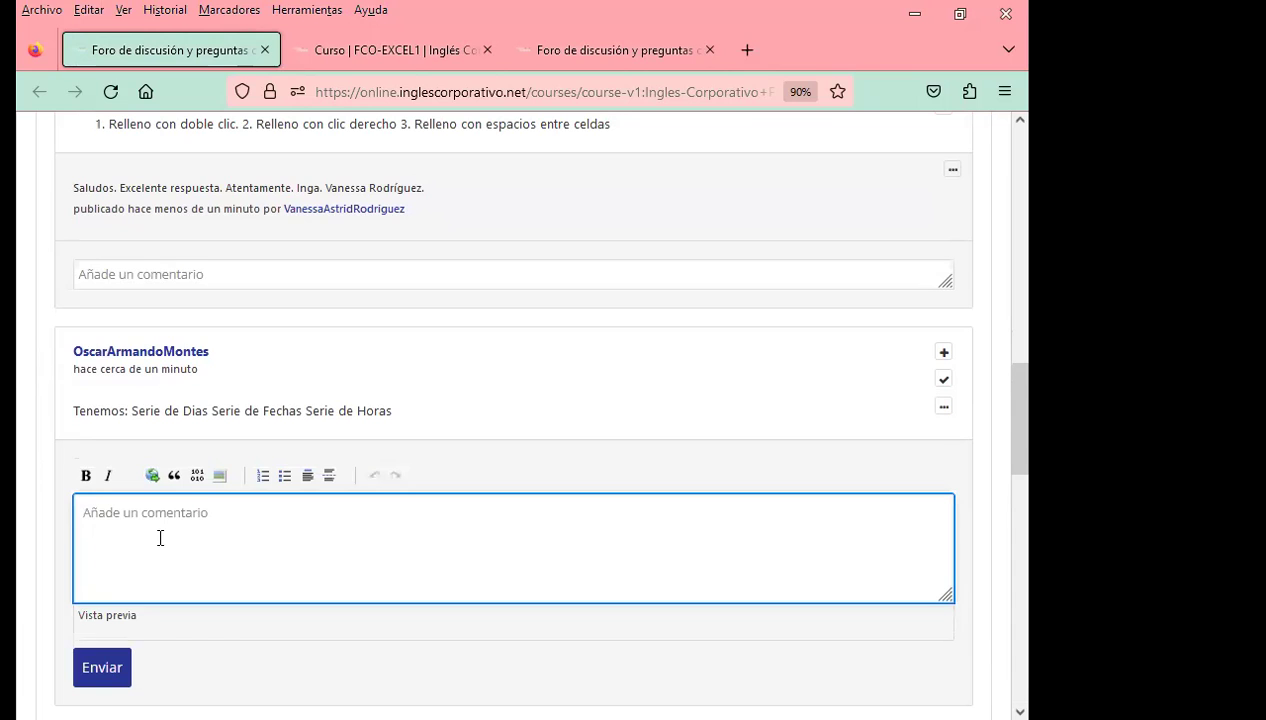
{"action": "key", "text": "ctrl+v"}
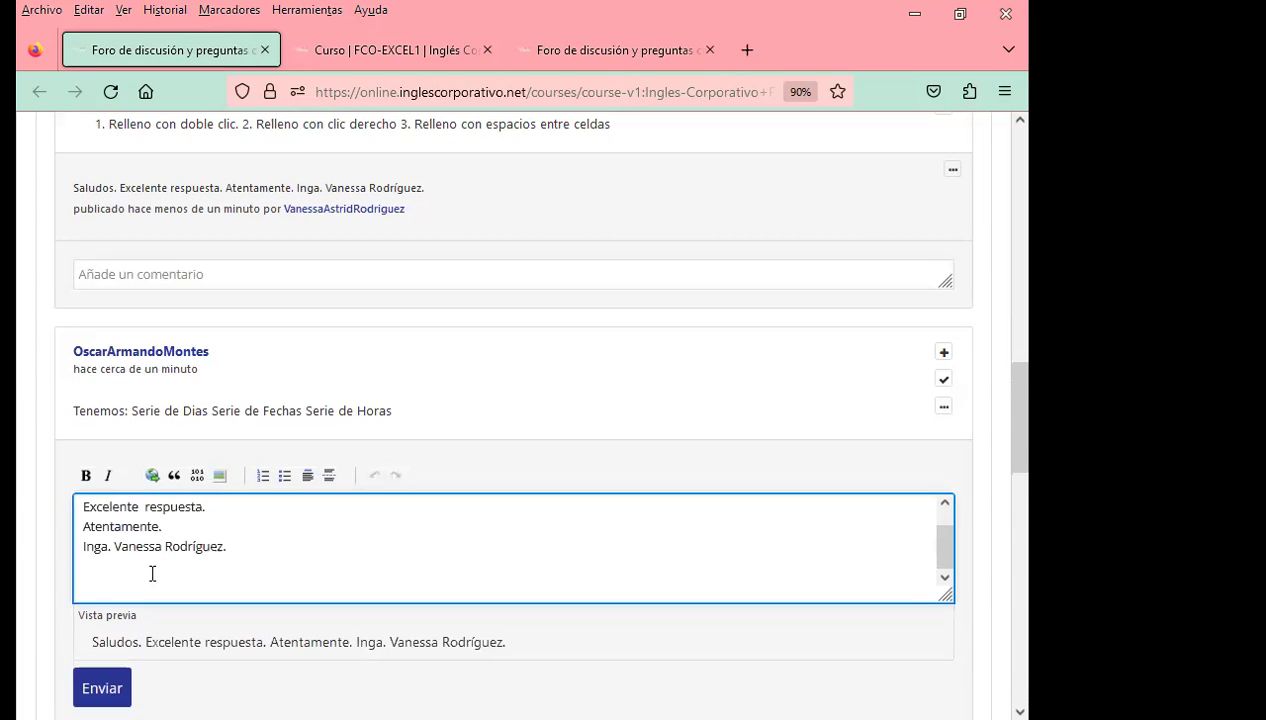
{"action": "scroll", "coordinate": [100, 580], "scroll_direction": "down", "scroll_amount": 1}
{"action": "left_click", "coordinate": [100, 593]}
{"action": "scroll", "coordinate": [63, 576], "scroll_direction": "down", "scroll_amount": 2}
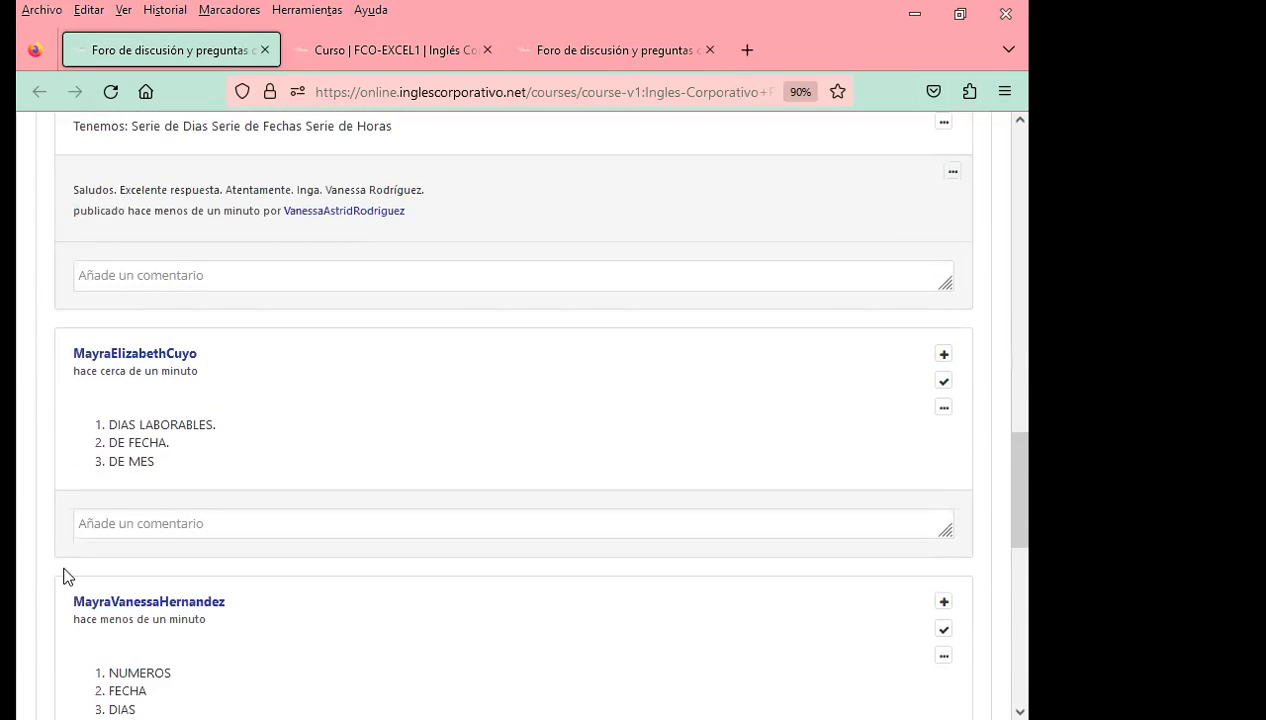
{"action": "left_click", "coordinate": [127, 524]}
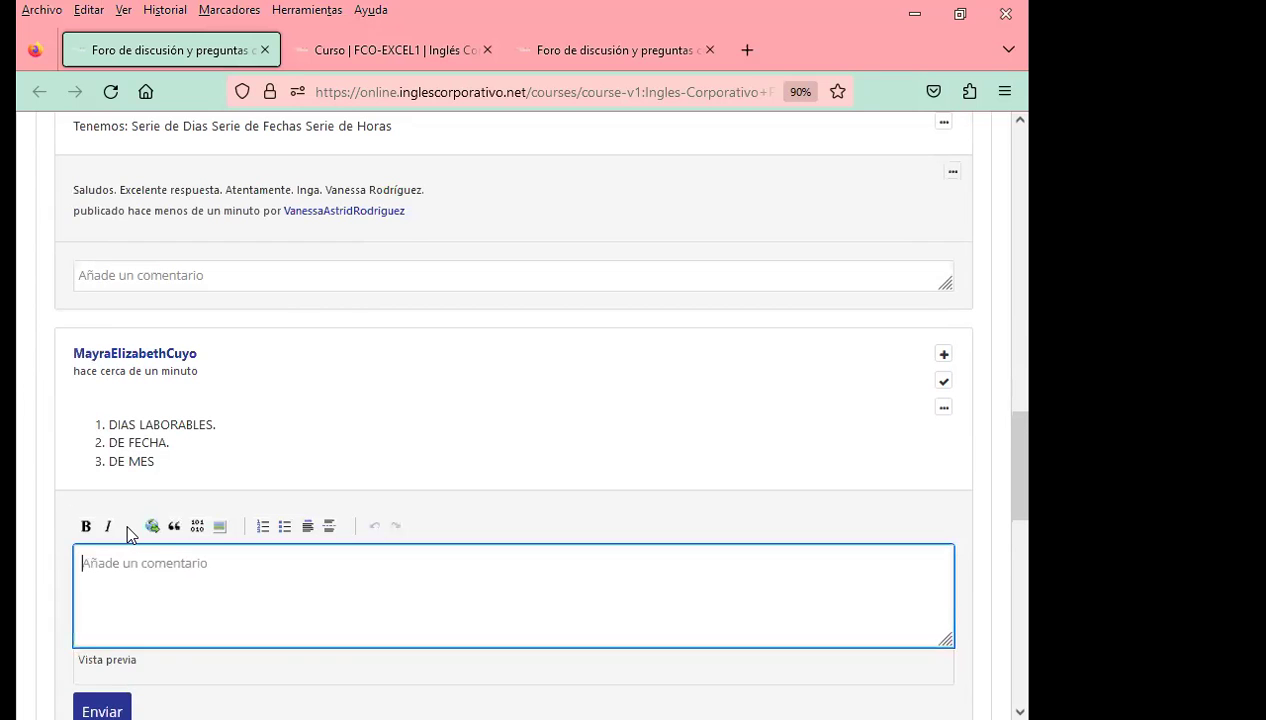
{"action": "key", "text": "ctrl+v"}
{"action": "scroll", "coordinate": [108, 517], "scroll_direction": "down", "scroll_amount": 3}
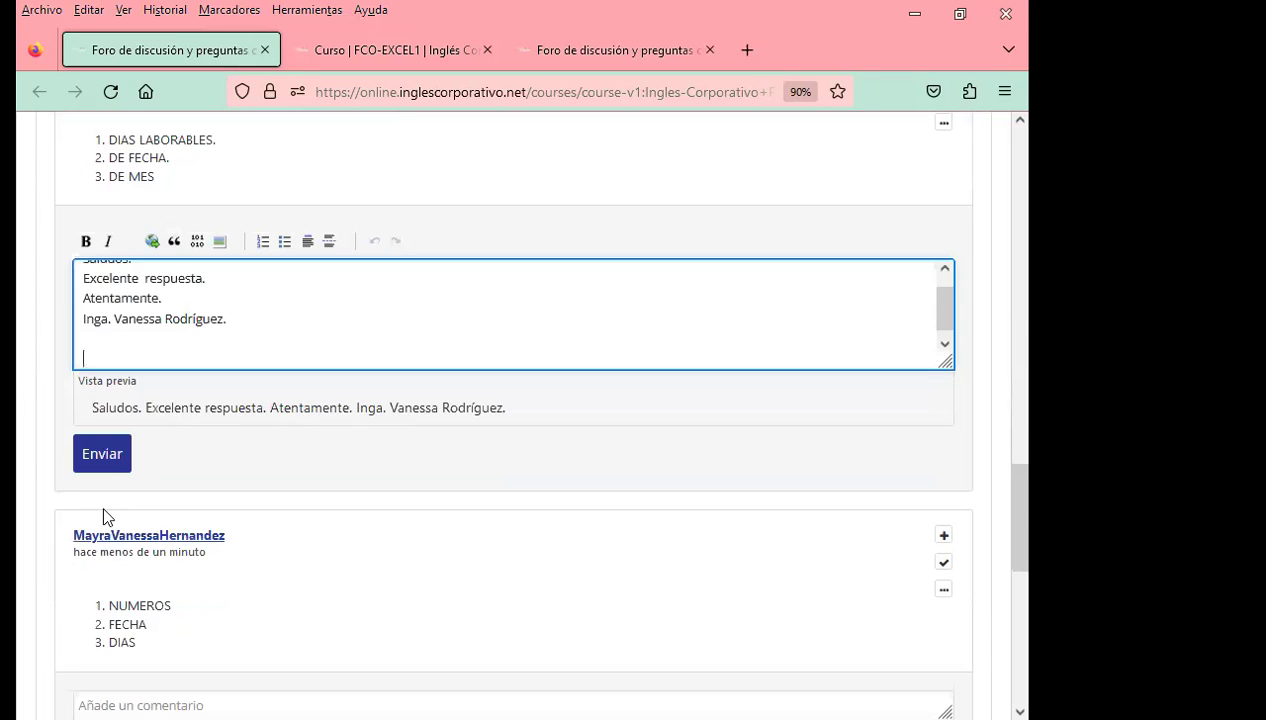
{"action": "left_click", "coordinate": [102, 462]}
Step: Paste the same comment on the last answer, then minimise Firefox to the video meeting
{"action": "scroll", "coordinate": [28, 480], "scroll_direction": "up", "scroll_amount": 2}
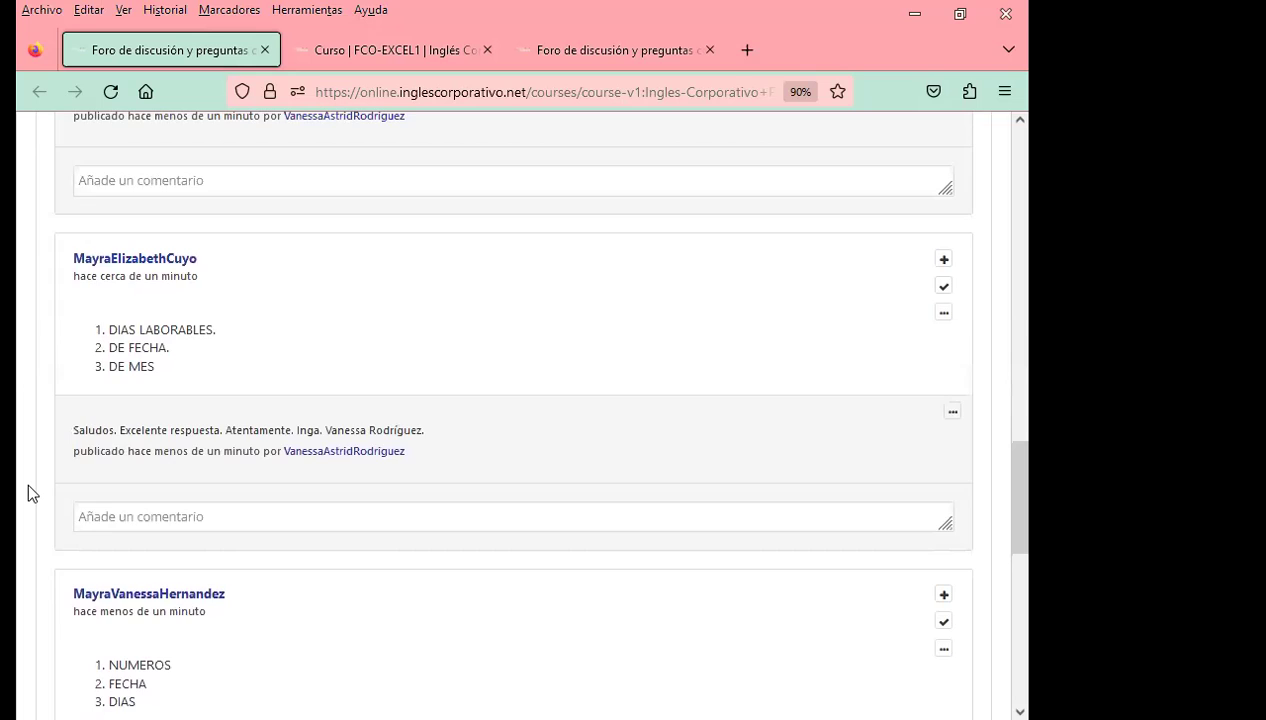
{"action": "scroll", "coordinate": [28, 480], "scroll_direction": "up", "scroll_amount": 1}
{"action": "scroll", "coordinate": [28, 480], "scroll_direction": "down", "scroll_amount": 3}
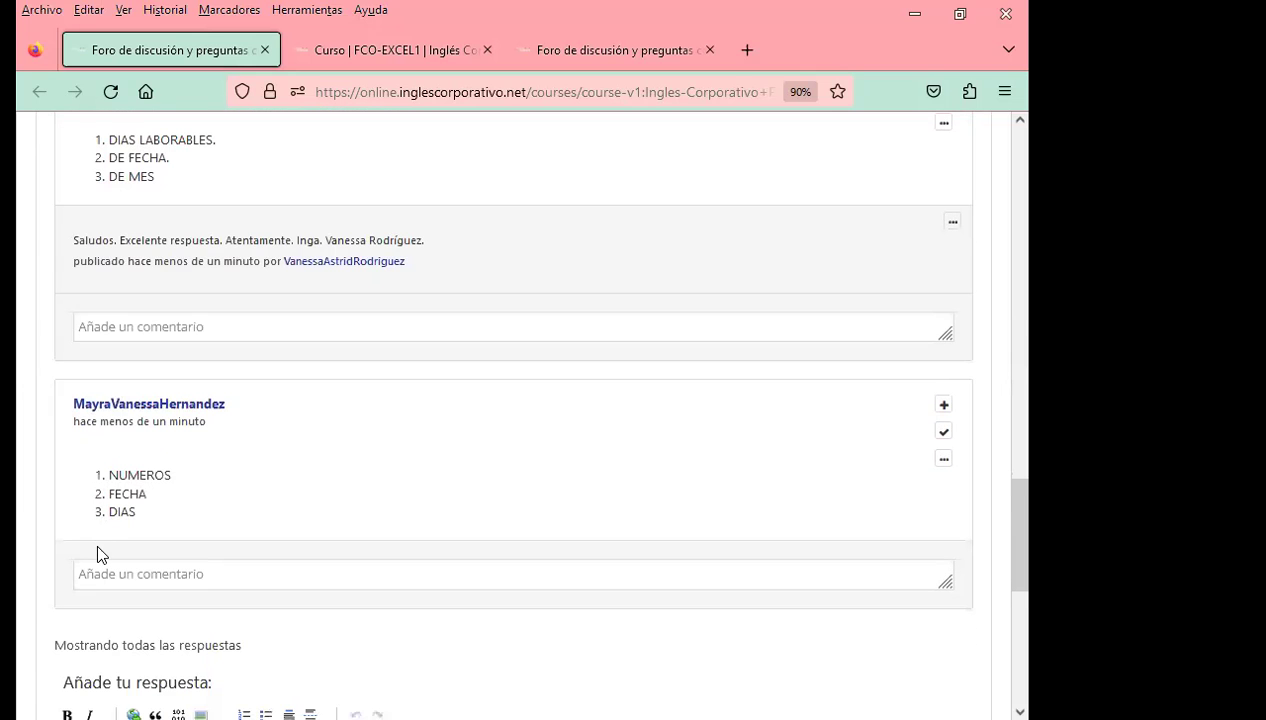
{"action": "scroll", "coordinate": [98, 548], "scroll_direction": "down", "scroll_amount": 2}
{"action": "left_click", "coordinate": [120, 391]}
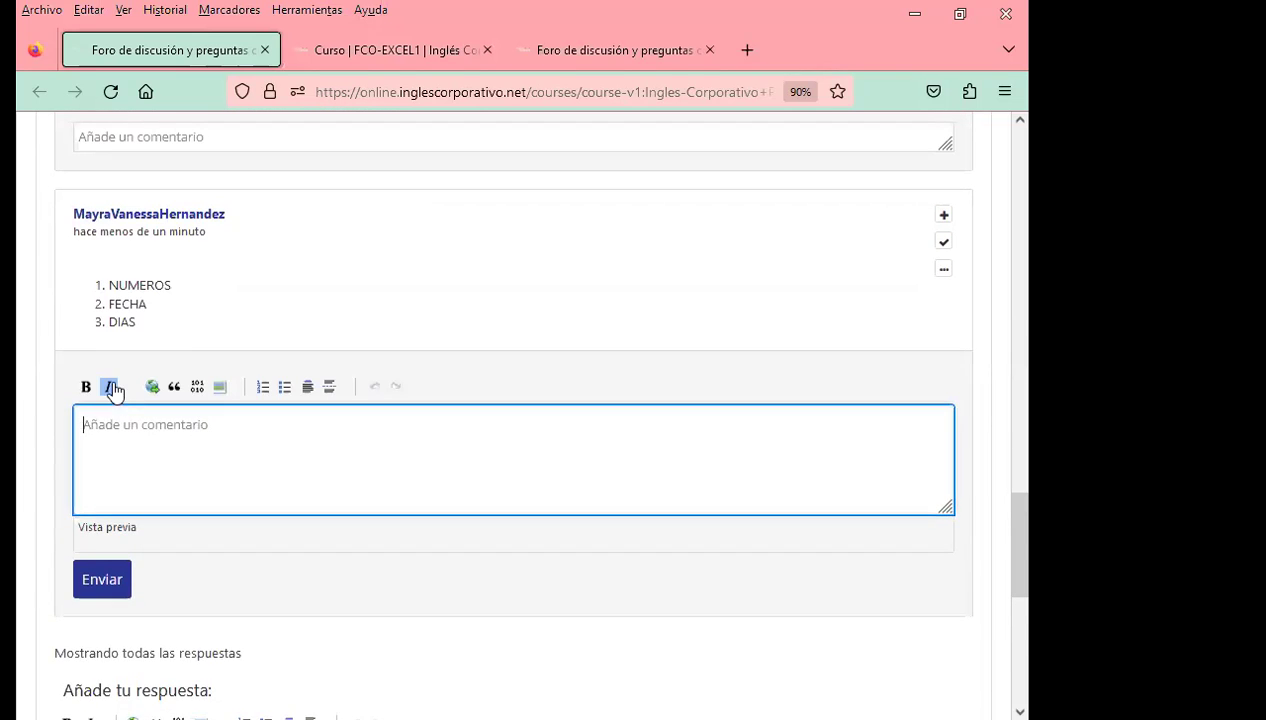
{"action": "key", "text": "ctrl+v"}
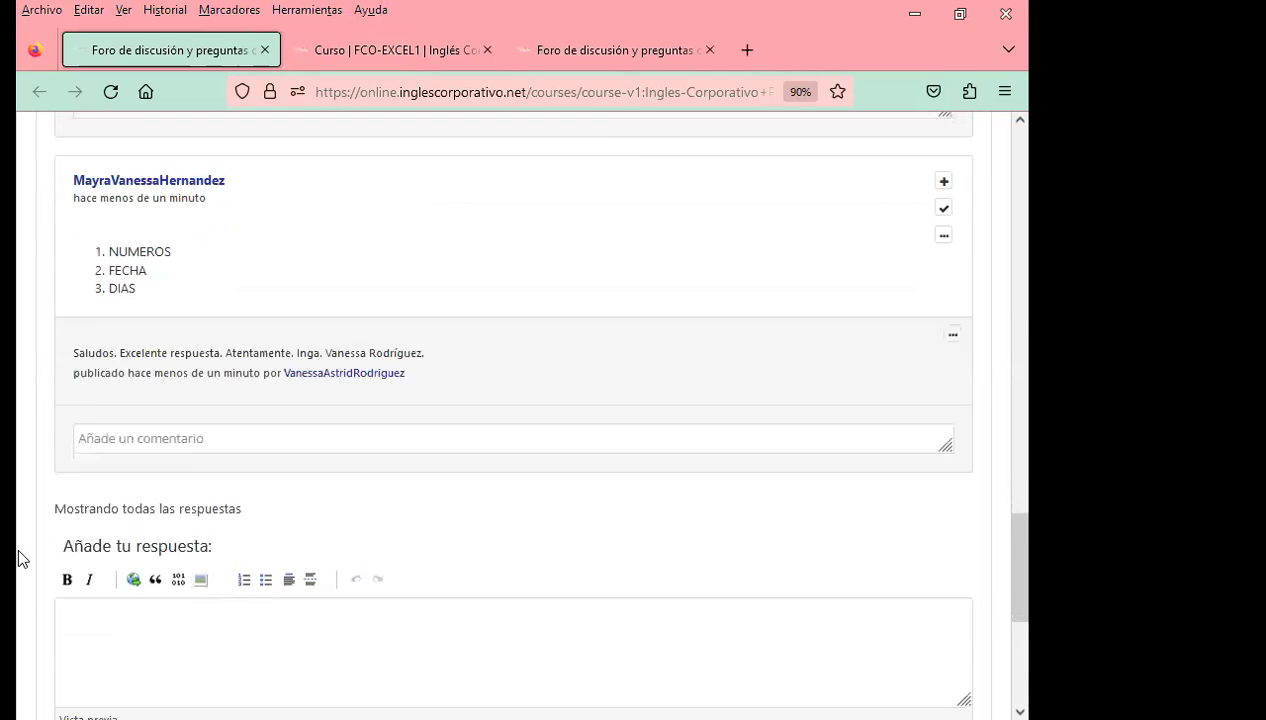
{"action": "scroll", "coordinate": [68, 418], "scroll_direction": "down", "scroll_amount": 3}
{"action": "scroll", "coordinate": [79, 404], "scroll_direction": "up", "scroll_amount": 3}
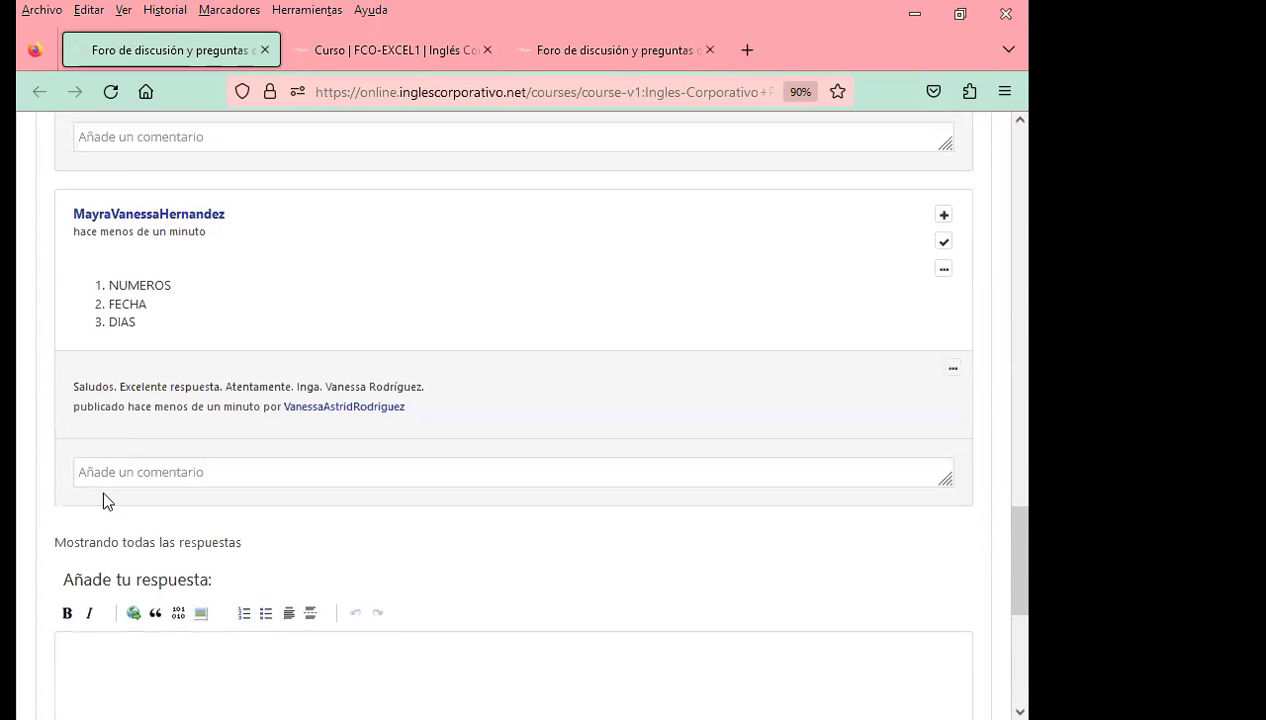
{"action": "scroll", "coordinate": [353, 500], "scroll_direction": "up", "scroll_amount": 3}
{"action": "scroll", "coordinate": [517, 528], "scroll_direction": "up", "scroll_amount": 3}
{"action": "scroll", "coordinate": [520, 528], "scroll_direction": "up", "scroll_amount": 3}
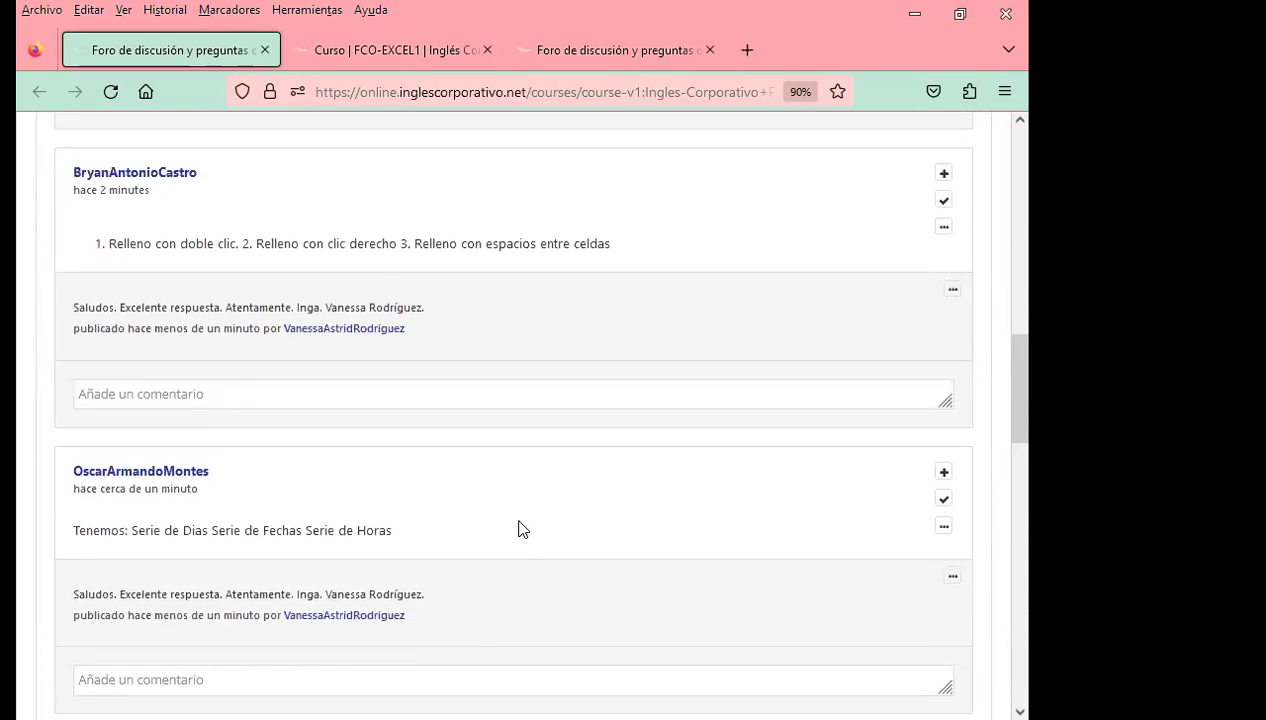
{"action": "scroll", "coordinate": [518, 529], "scroll_direction": "up", "scroll_amount": 3}
{"action": "scroll", "coordinate": [518, 528], "scroll_direction": "up", "scroll_amount": 3}
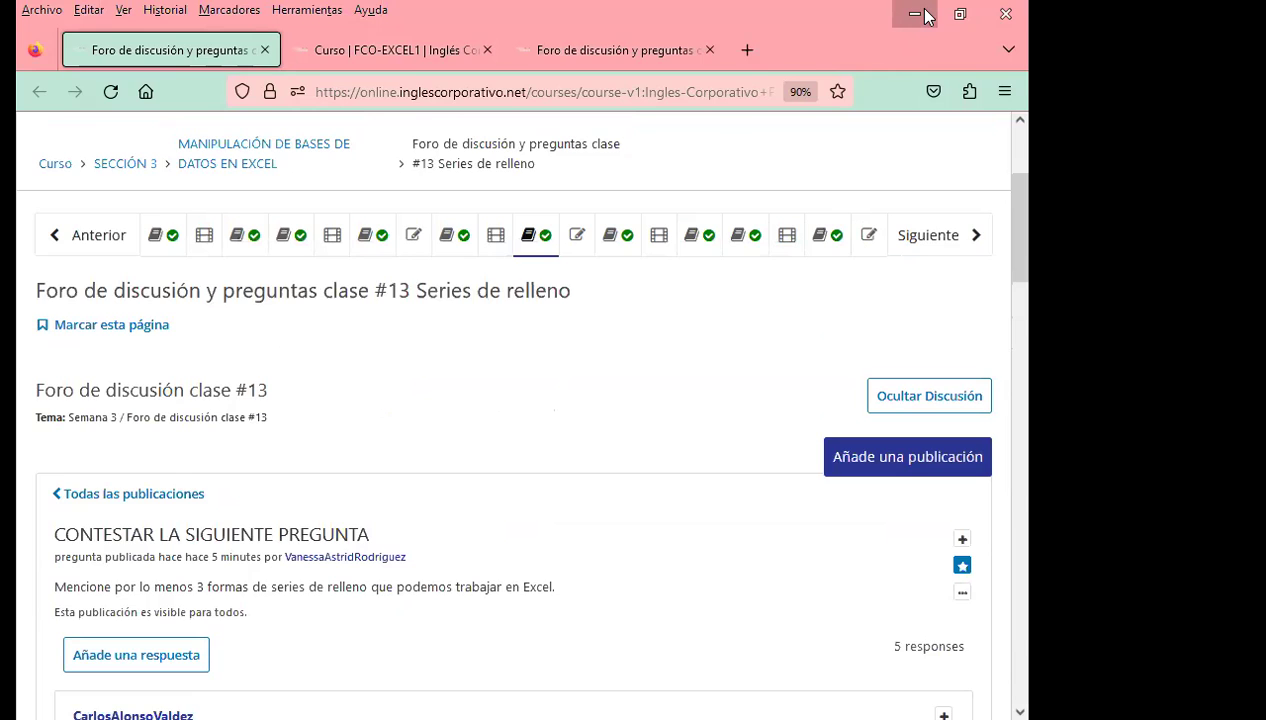
{"action": "left_click", "coordinate": [916, 14]}
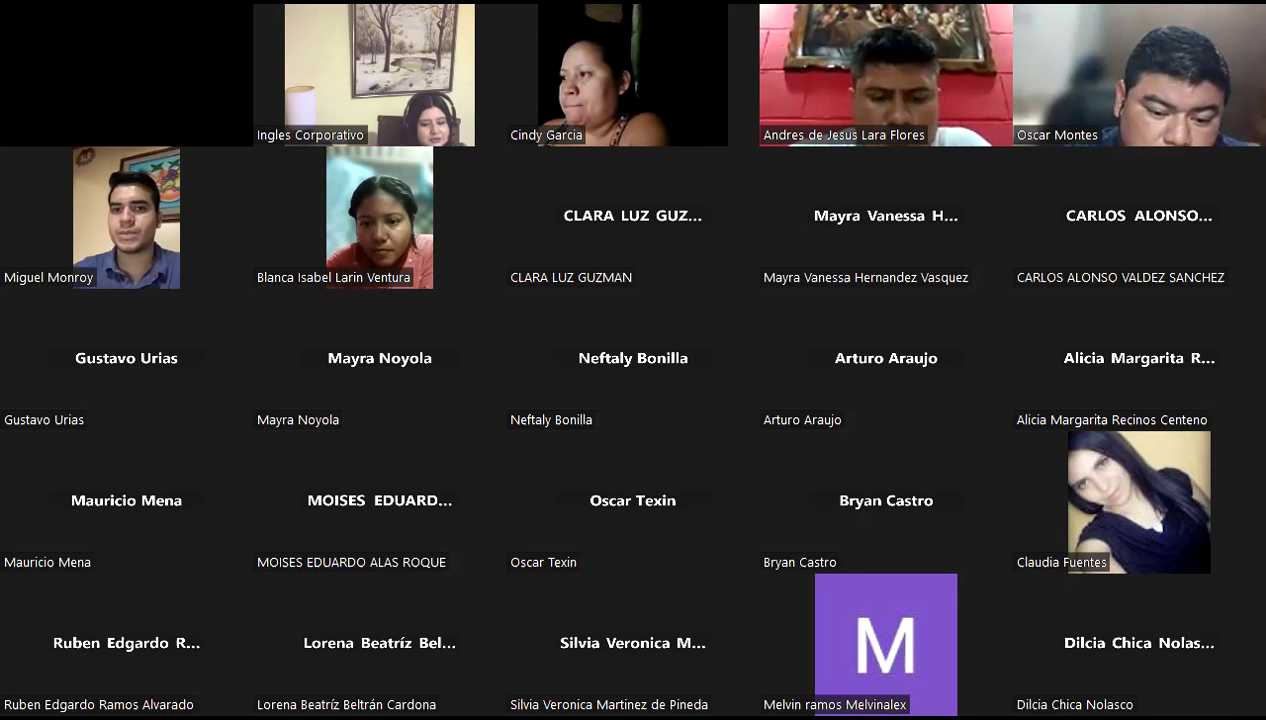